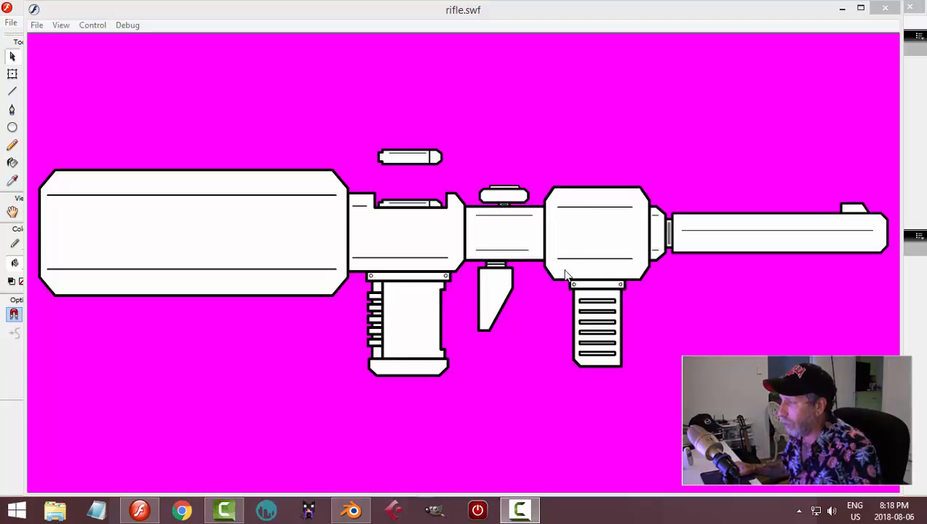
Close the rifle.swf preview and switch to the rifle_video.blend scene in Blender.
left_click(884, 8)
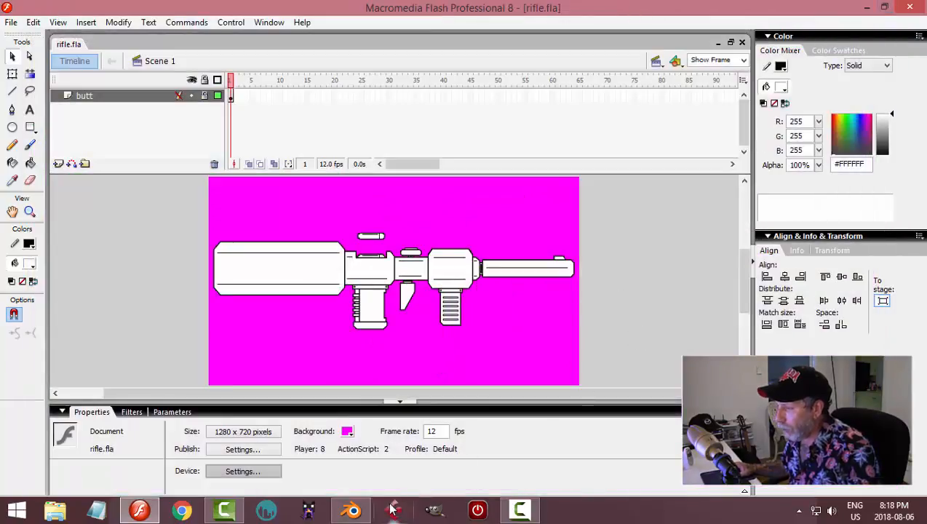
left_click(352, 510)
middle_click_drag(575, 246, 652, 234)
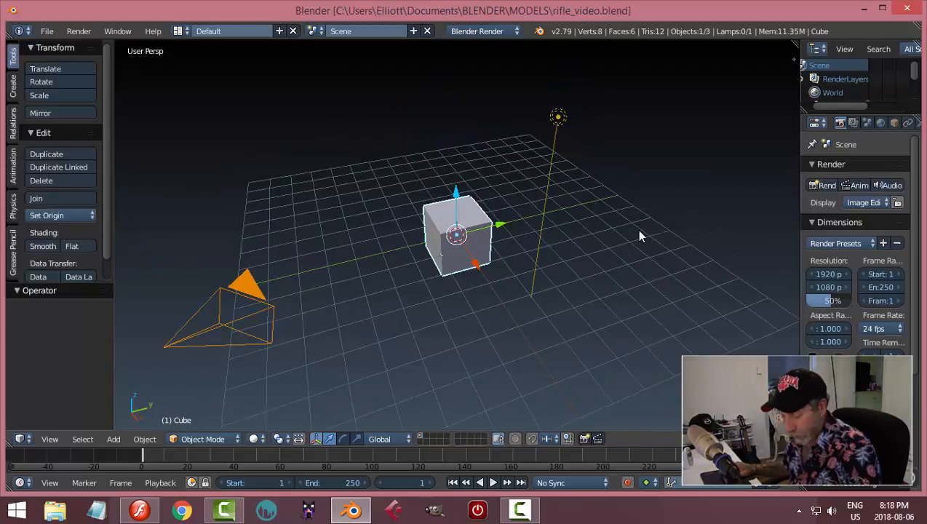
Delete the default cube, camera and lamp from the scene.
key("a")
key("a")
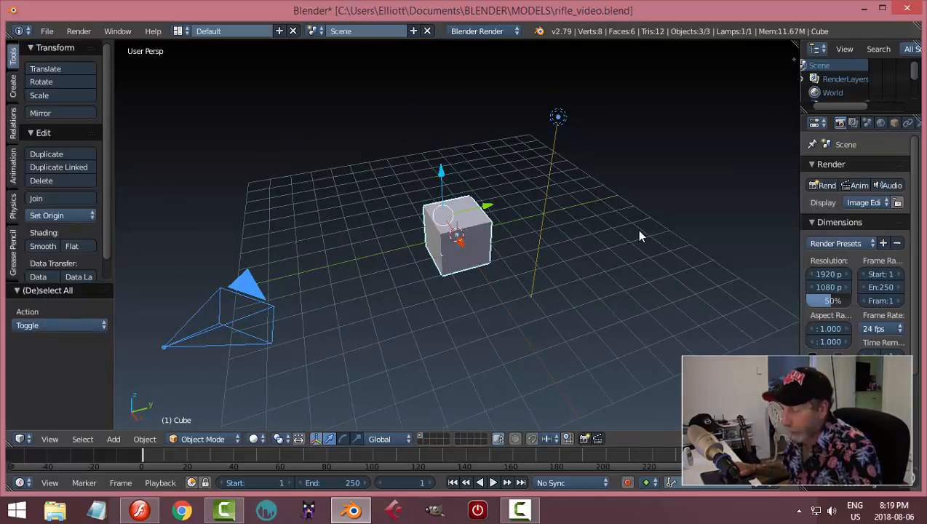
key("x")
left_click(639, 232)
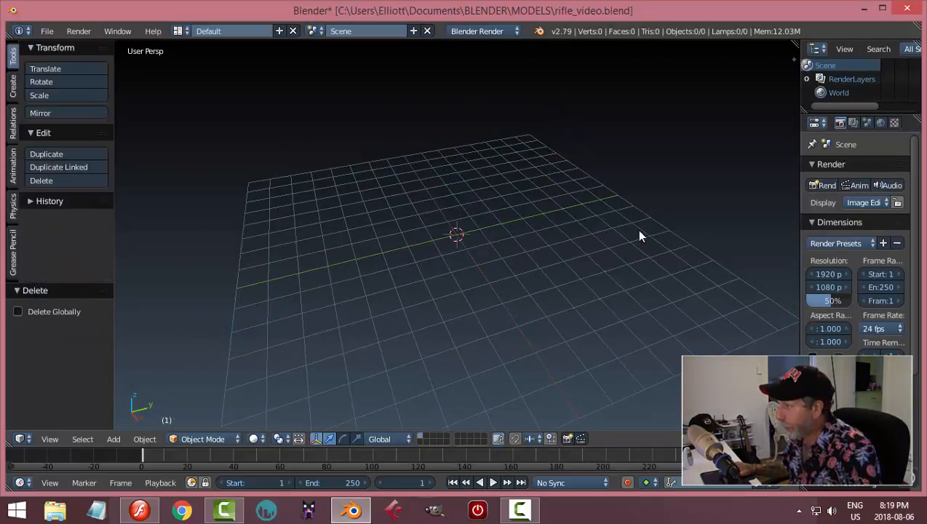
Switch the render engine to Cycles Render and set the render device to GPU Compute.
left_click(482, 32)
left_click(482, 76)
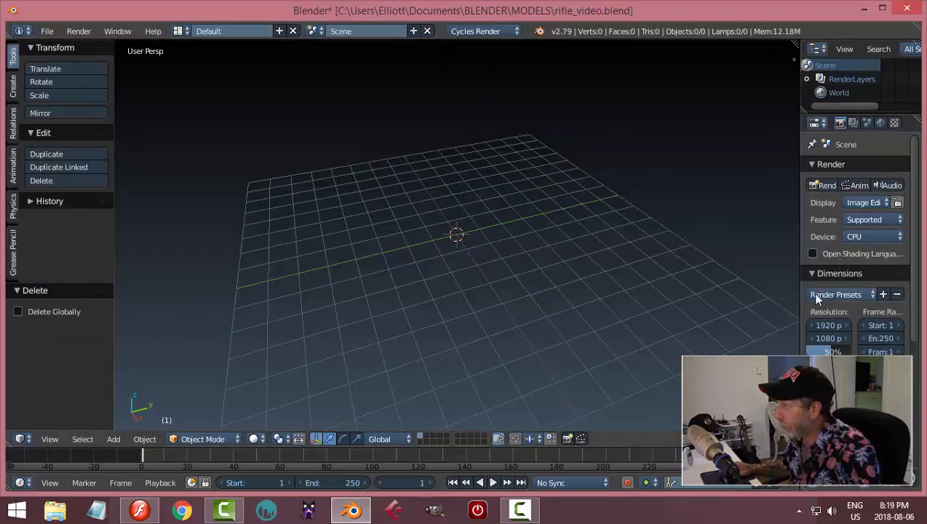
left_click(853, 237)
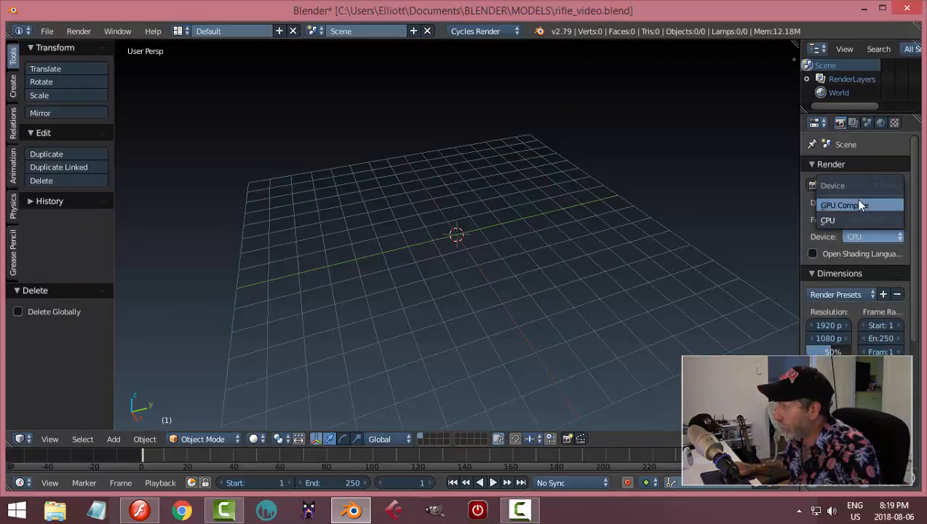
left_click(844, 205)
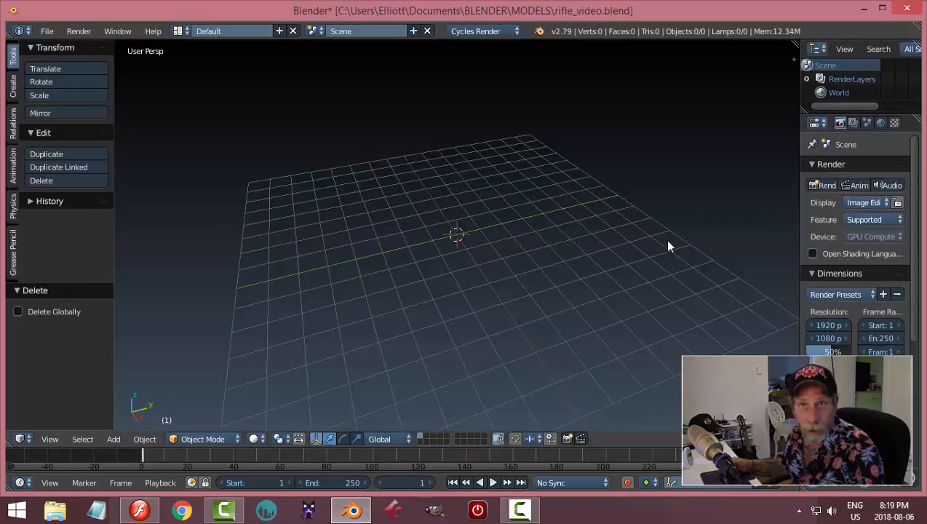
Save the scene, overwriting the existing rifle_video.blend file.
left_click(486, 30)
mouse_move(626, 189)
middle_mouse_down()
mouse_move(619, 163)
mouse_move(634, 193)
mouse_move(626, 202)
middle_mouse_up()
key("ctrl+s")
left_click(633, 193)
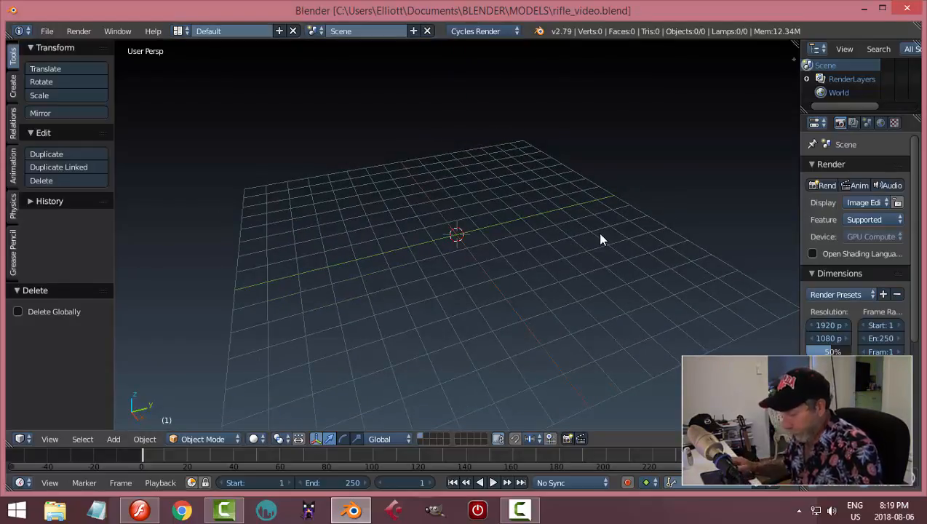
Turn on the Screencast Keys display and set its text size to 30.
key("n")
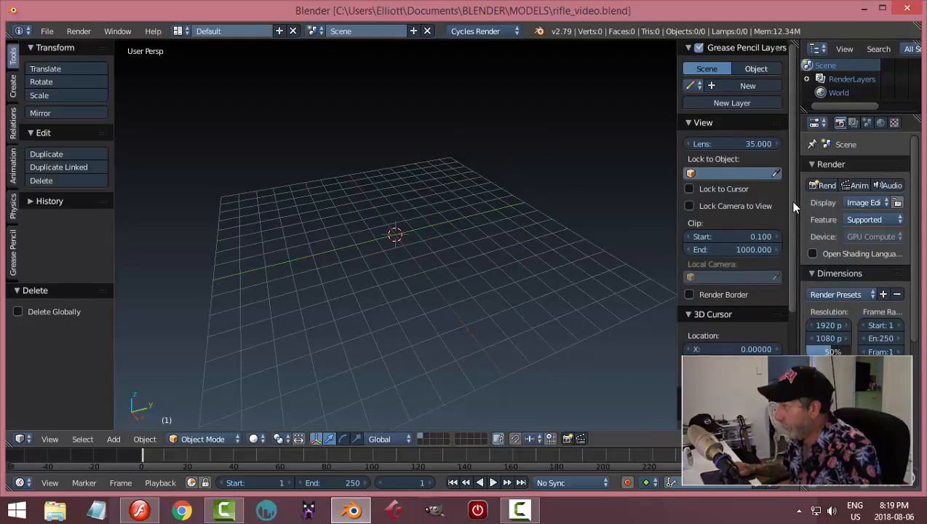
scroll(789, 200, "down", 5)
left_click(736, 416)
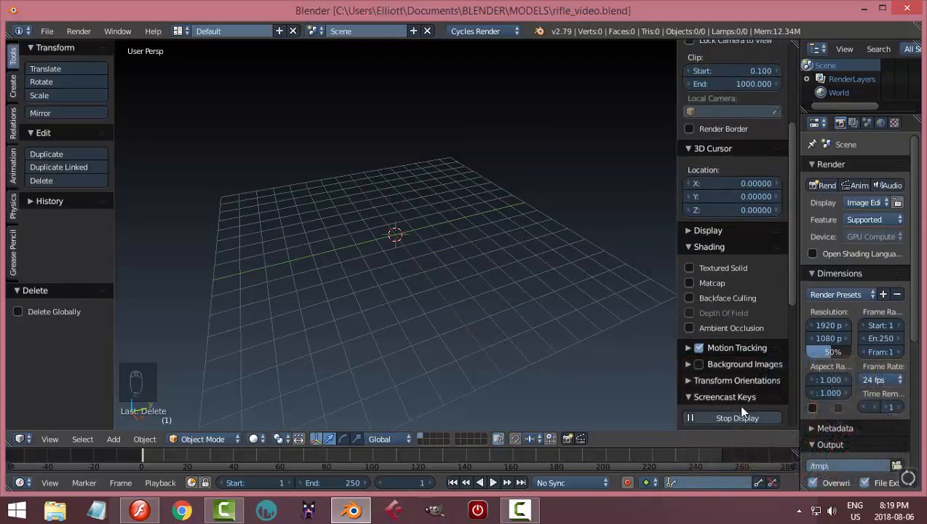
scroll(719, 397, "down", 3)
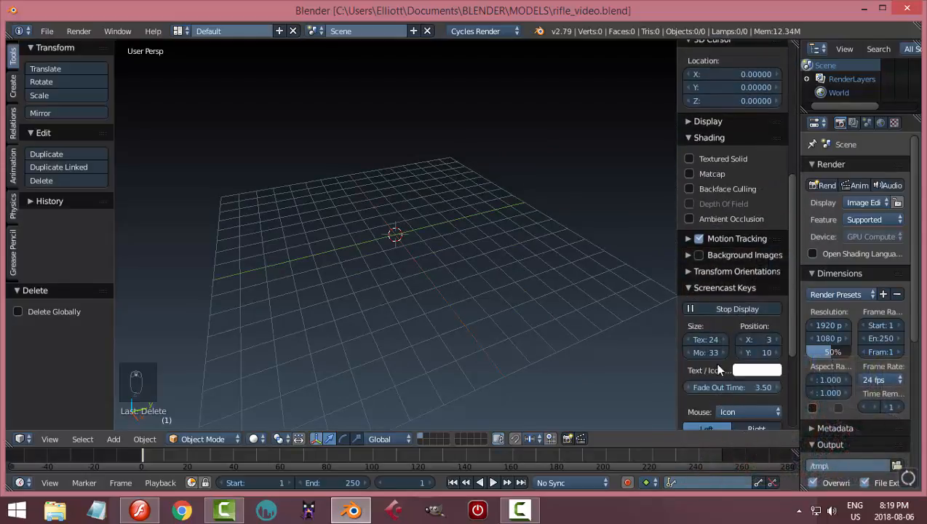
left_click(721, 337)
type("30")
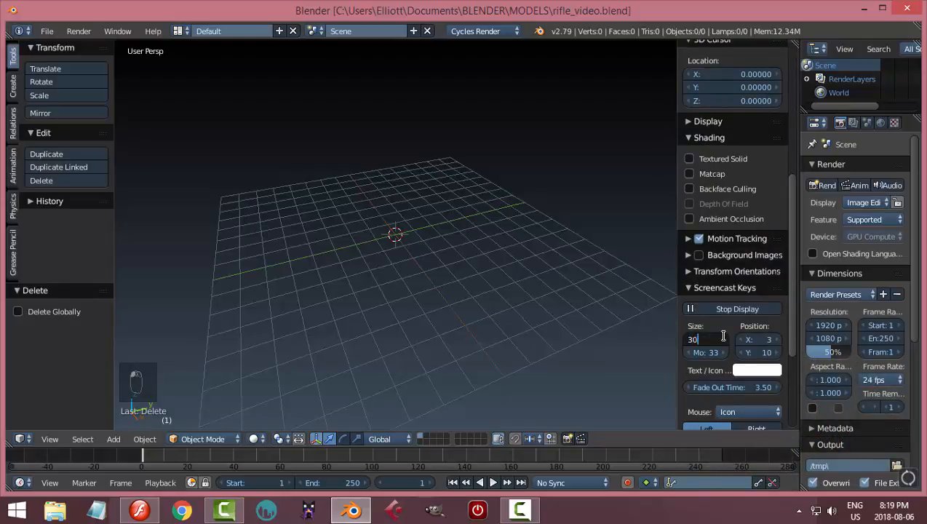
key("Return")
Enable background images, add a new image entry and start choosing its file.
left_click(699, 287)
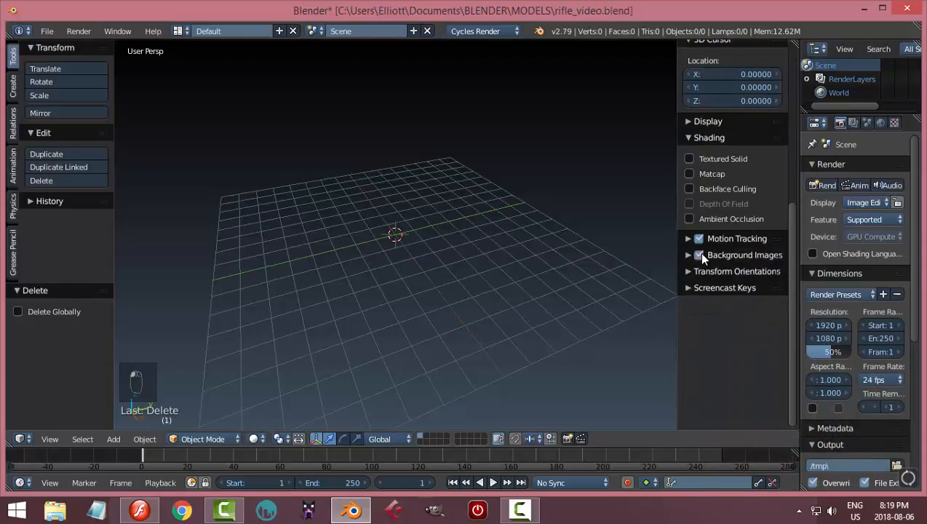
left_click(687, 254)
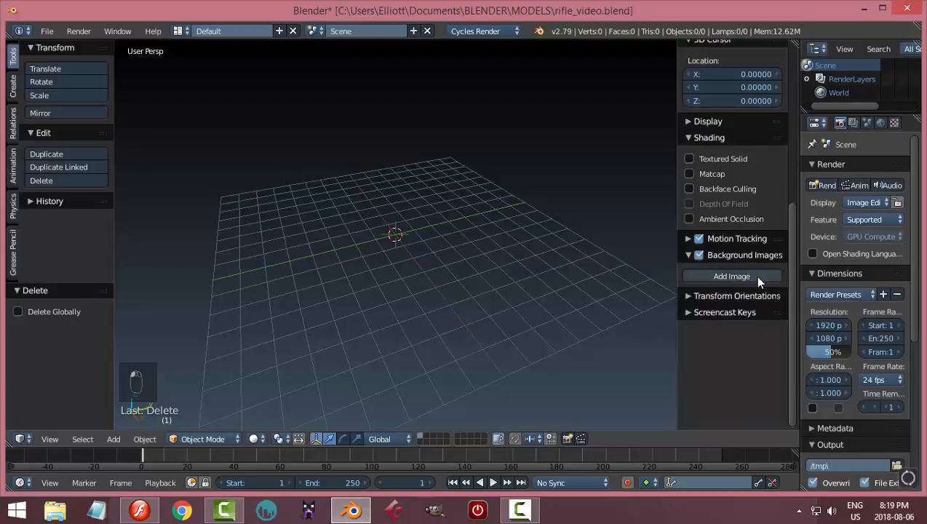
left_click(731, 276)
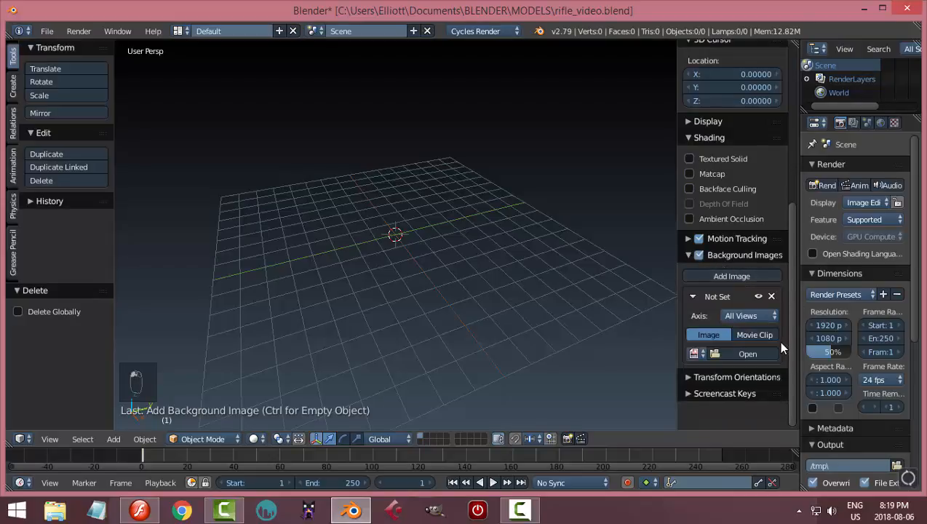
left_click(742, 353)
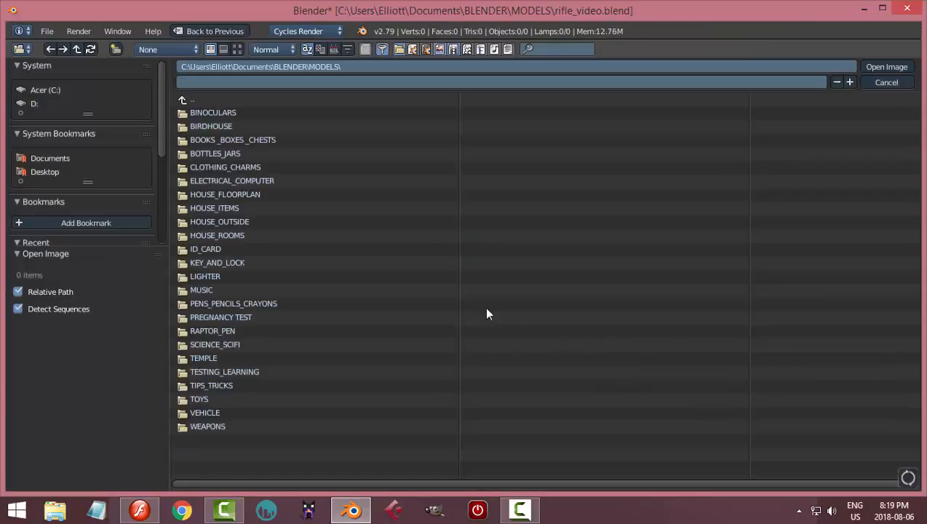
Load rifle.jpg from the BLENDER\REFERENCE IMAGES\GUN folder as the background image.
left_click(73, 158)
left_click(218, 223)
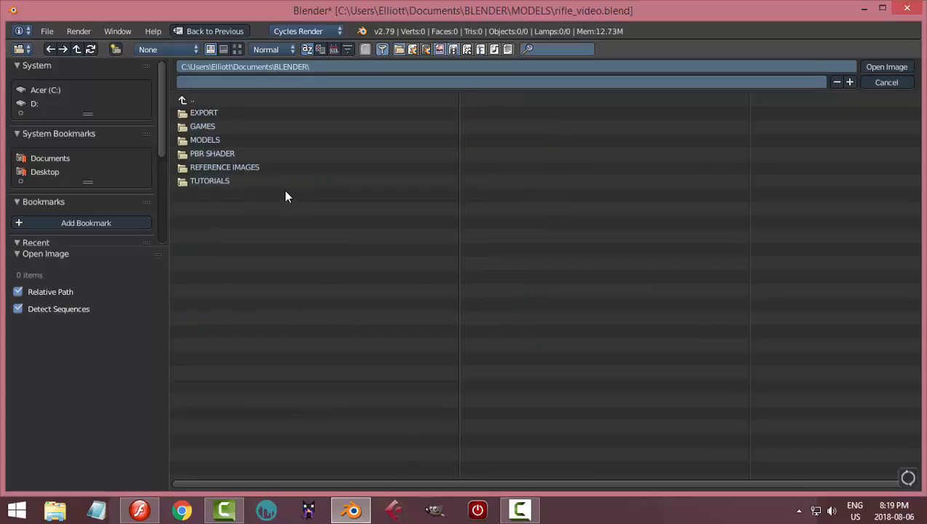
left_click(221, 165)
left_click(220, 206)
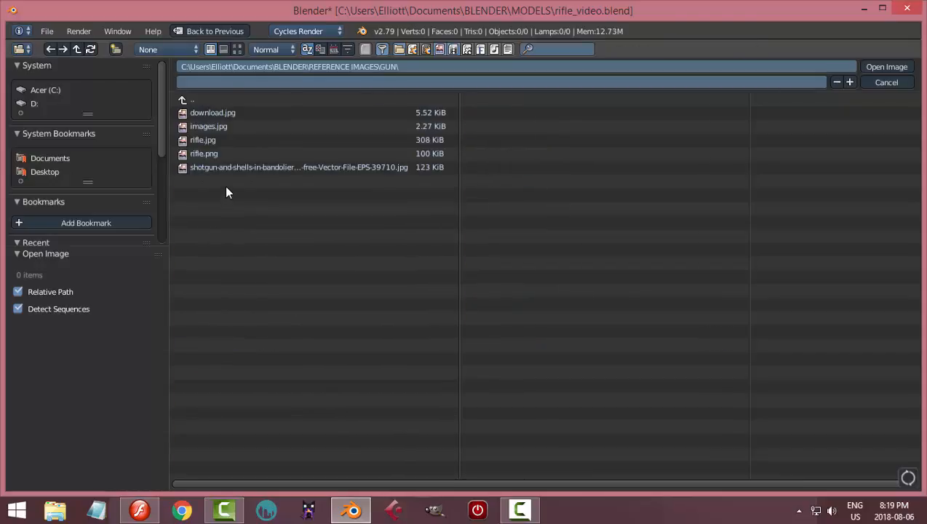
left_click(211, 139)
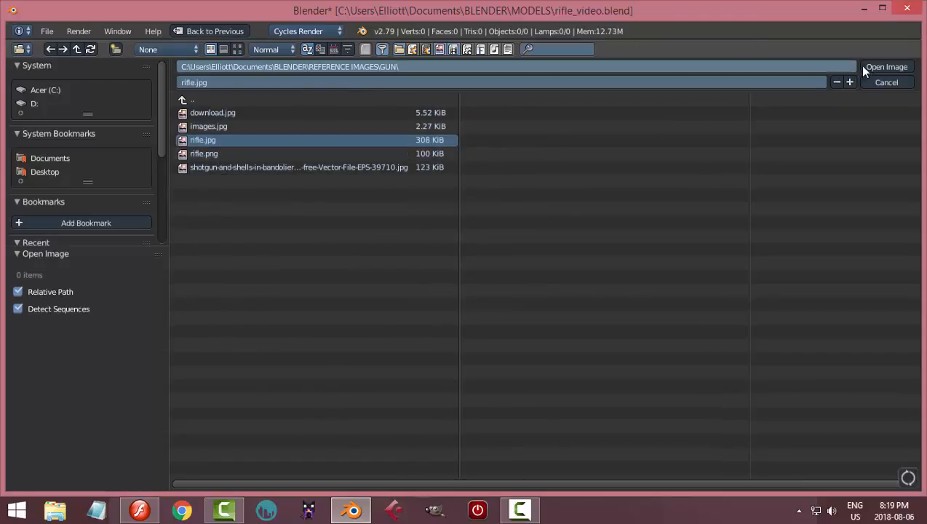
left_click(884, 67)
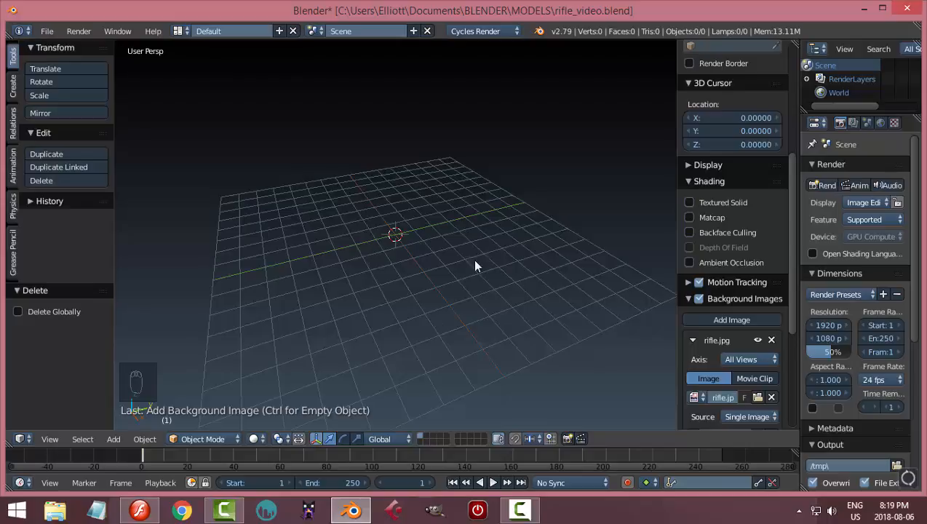
Show the rifle reference in the right orthographic view and fit it within the viewport.
key("KP_3")
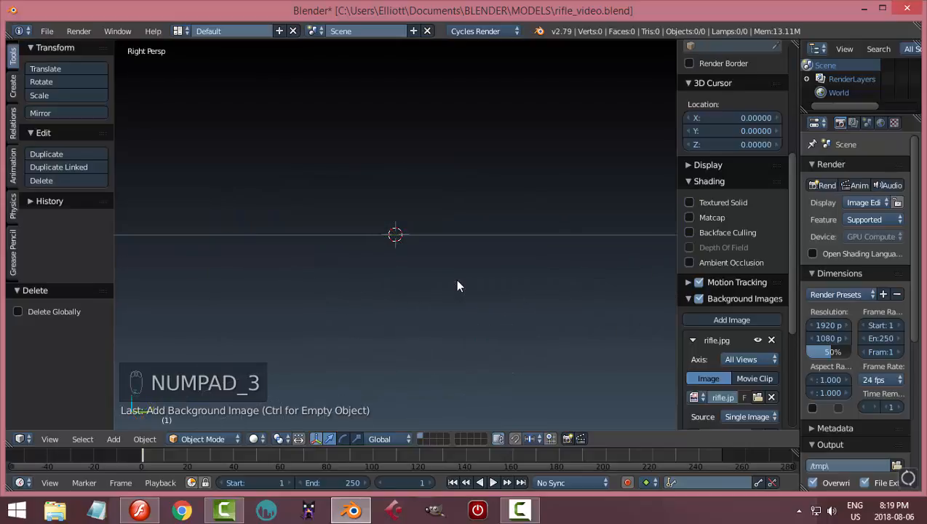
key("KP_5")
scroll(457, 285, "up", 6)
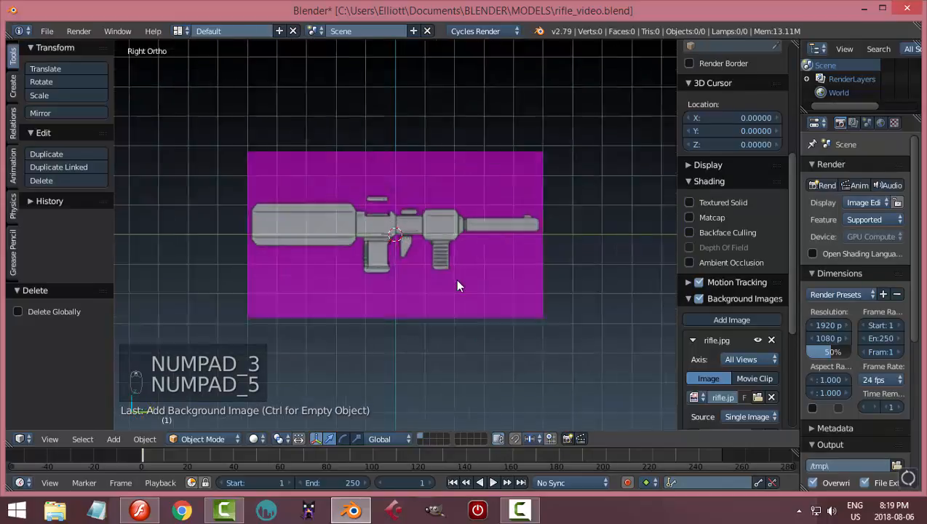
scroll(457, 285, "down", 2)
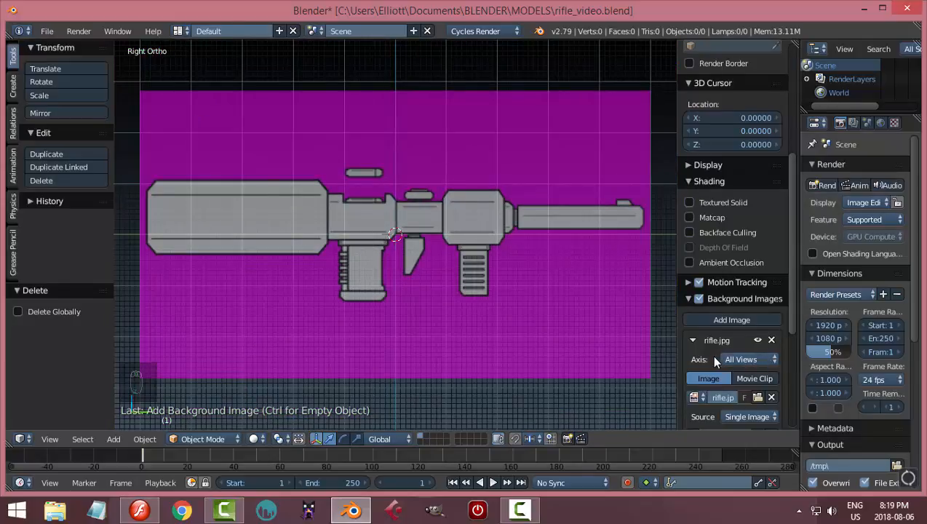
Restrict the rifle.jpg background image to the Right view, check the front view and return to the right view.
left_click(742, 359)
left_click(516, 341)
key("n")
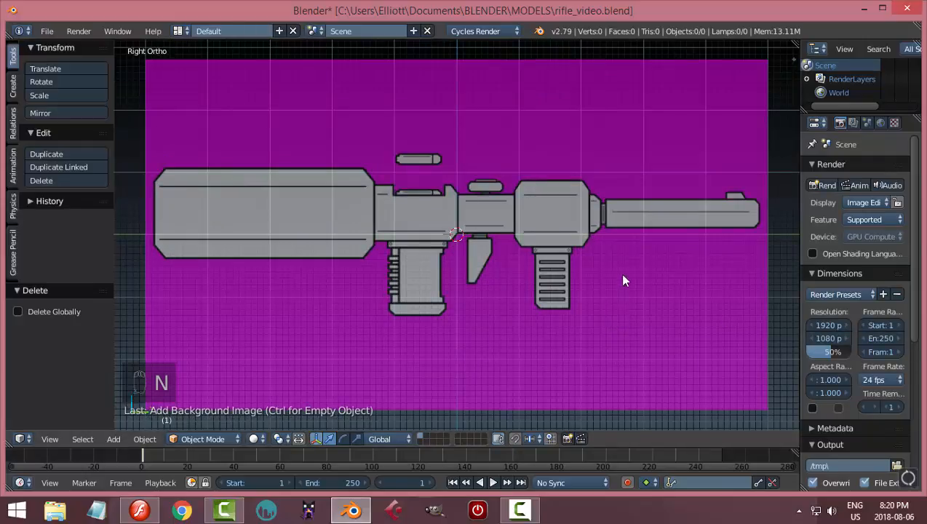
middle_click_drag(634, 269, 590, 288)
key("KP_1")
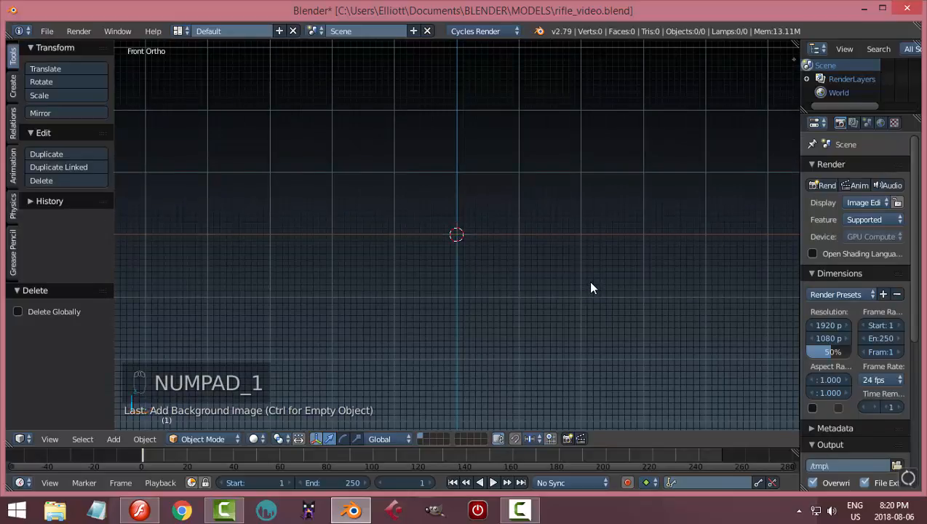
key("KP_3")
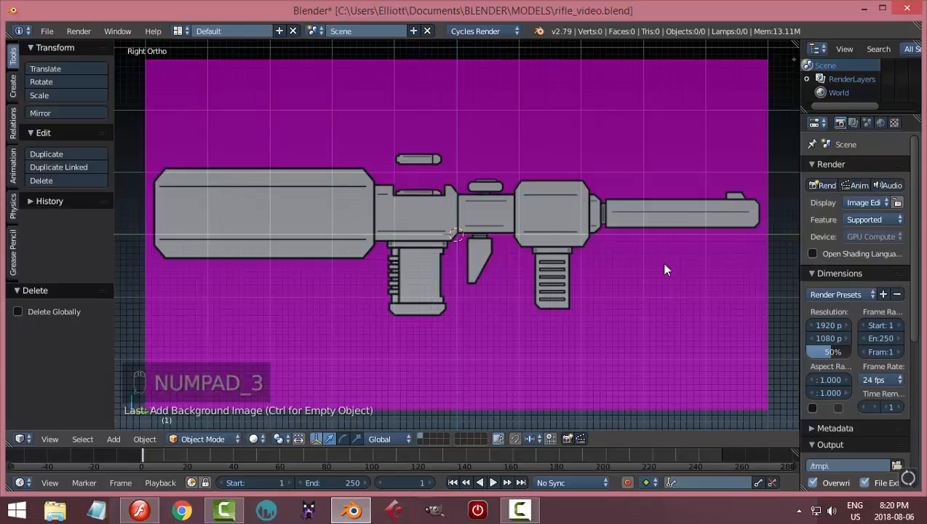
Set the background image's vertical offset to -0.60 so the rifle barrel is centred on the horizontal axis.
scroll(511, 266, "up", 5)
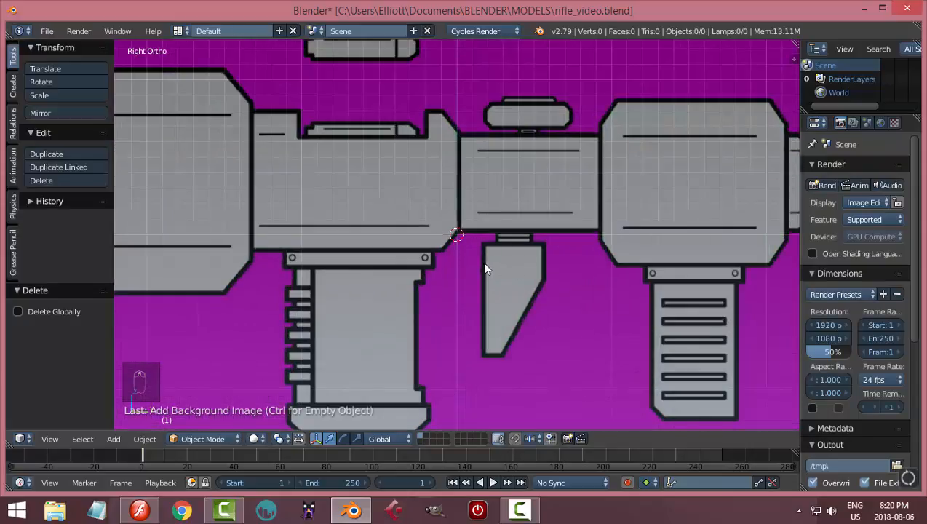
scroll(462, 237, "up", 1)
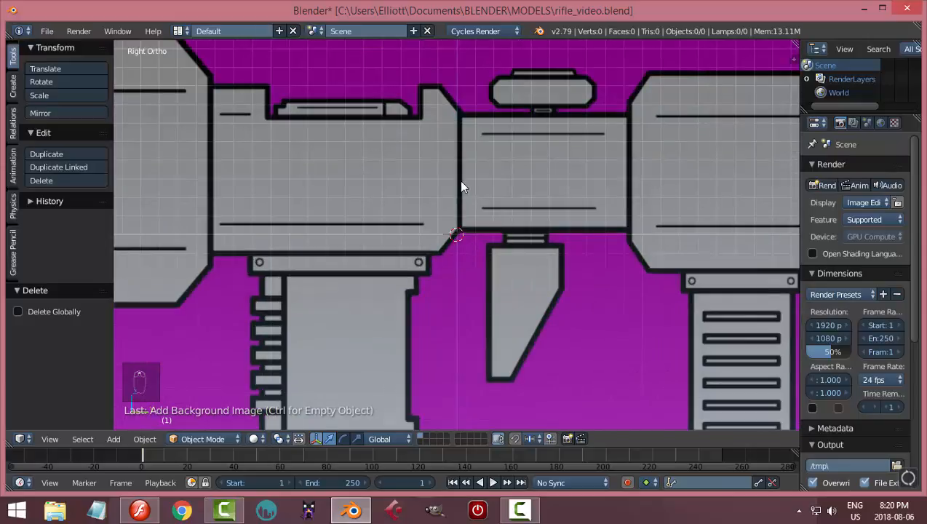
scroll(493, 224, "down", 4)
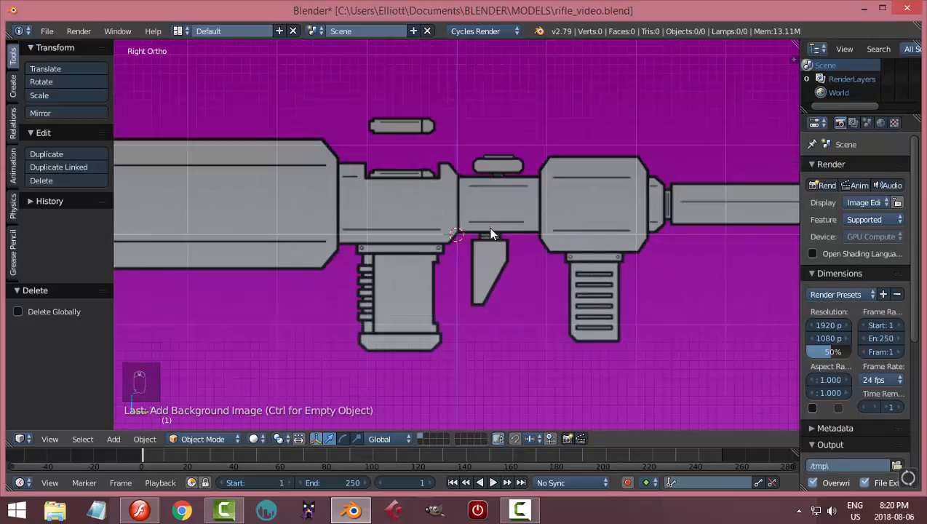
key("n")
scroll(782, 268, "down", 5)
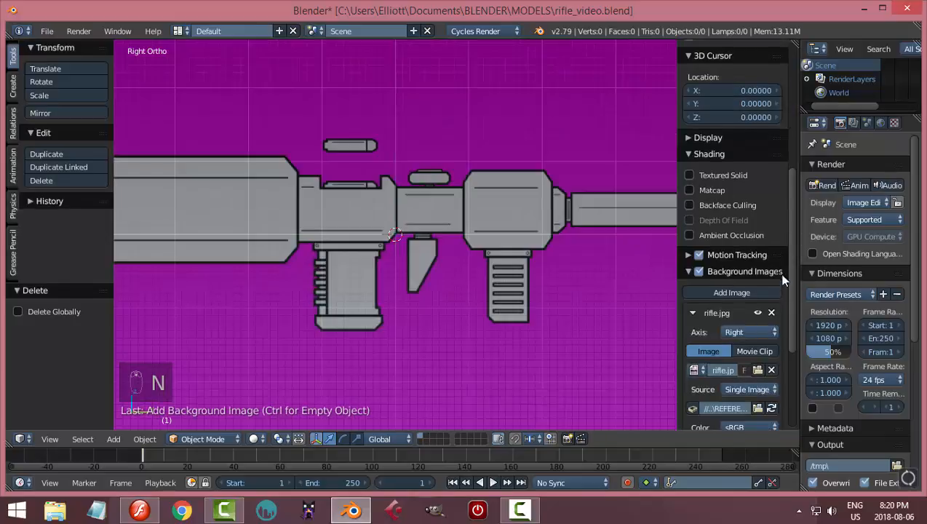
scroll(754, 266, "down", 4)
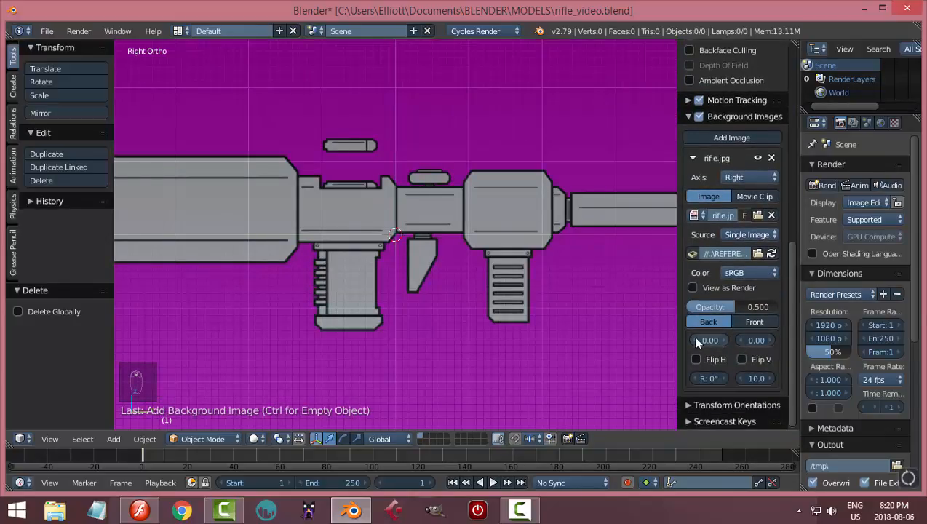
left_click_drag(706, 341, 730, 339)
Inspect how the barrel of the reference image lines up with the horizontal axis line.
middle_click_drag(623, 312, 473, 292, "shift")
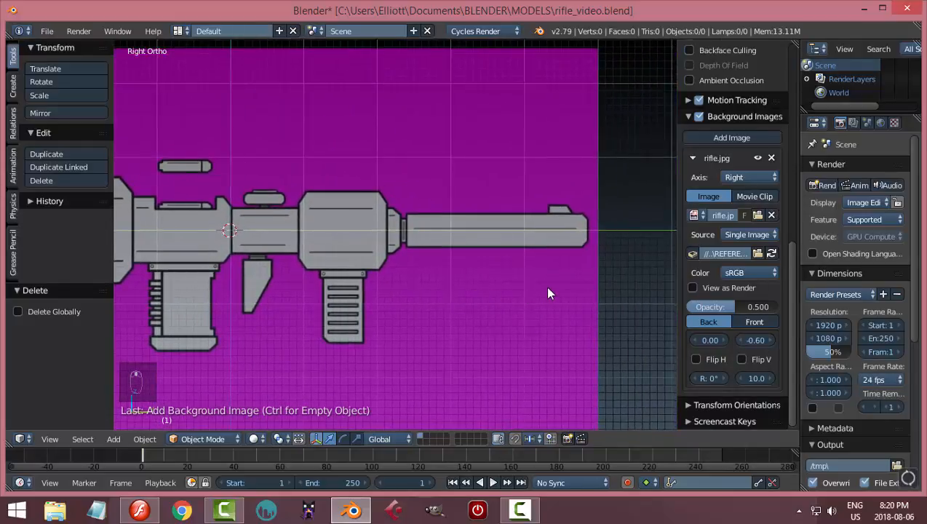
middle_click_drag(547, 288, 480, 304, "shift")
scroll(525, 301, "up", 2)
scroll(525, 306, "up", 2)
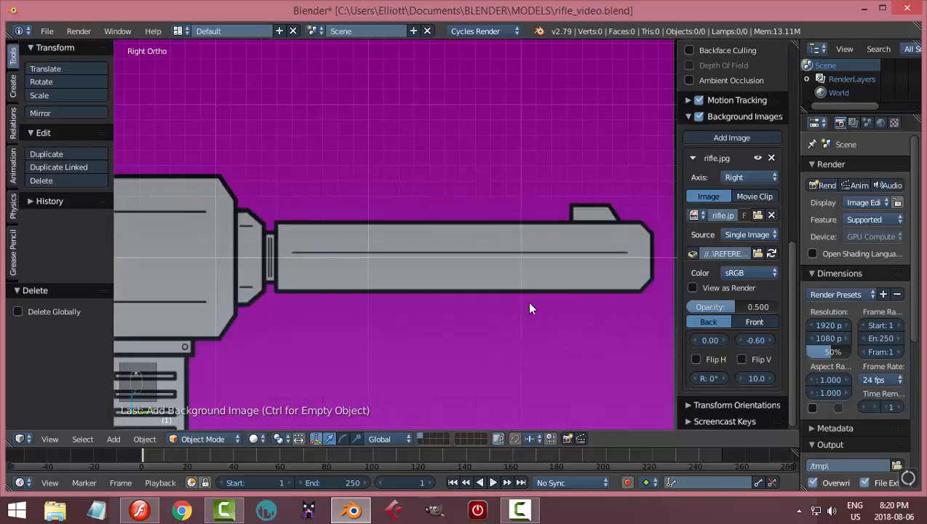
scroll(529, 308, "down", 1)
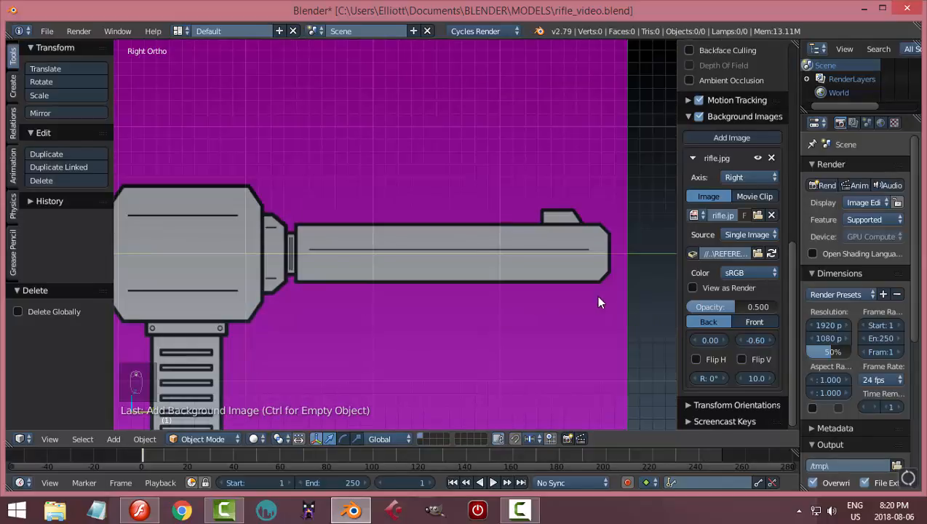
key("n")
scroll(624, 304, "down", 3)
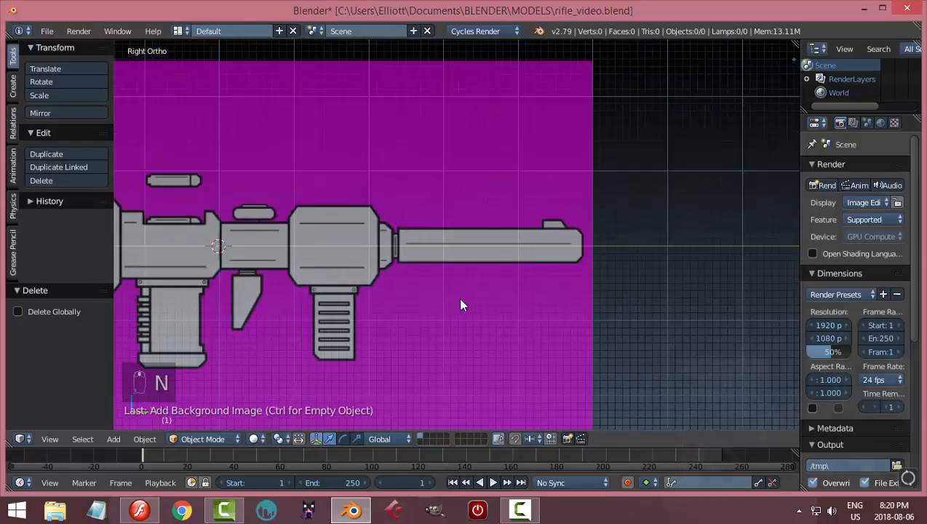
Add a cylinder mesh with 8 vertices at the 3D cursor, over the middle of the rifle reference.
middle_click_drag(459, 305, 665, 294, "shift")
mouse_move(532, 282)
middle_mouse_down("shift")
mouse_move(590, 269)
mouse_move(546, 264)
mouse_move(540, 283)
middle_mouse_up("shift")
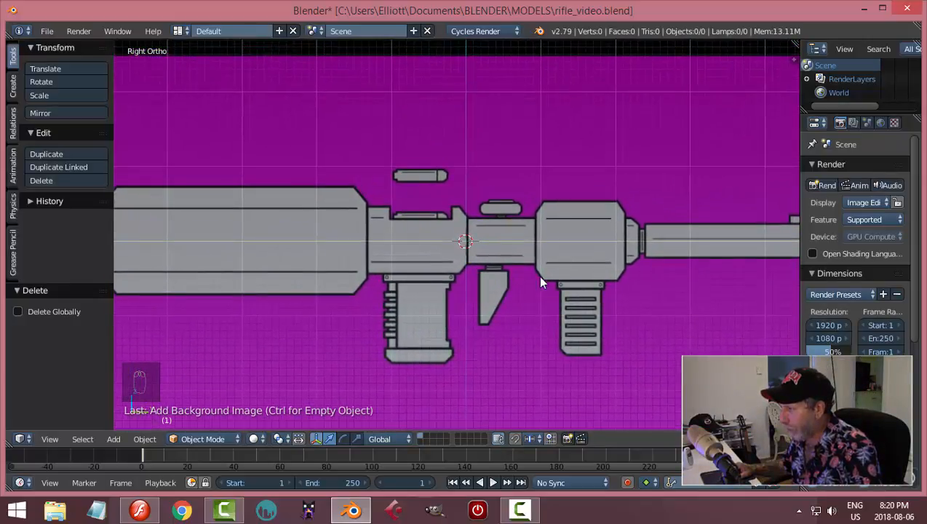
scroll(540, 283, "up", 4)
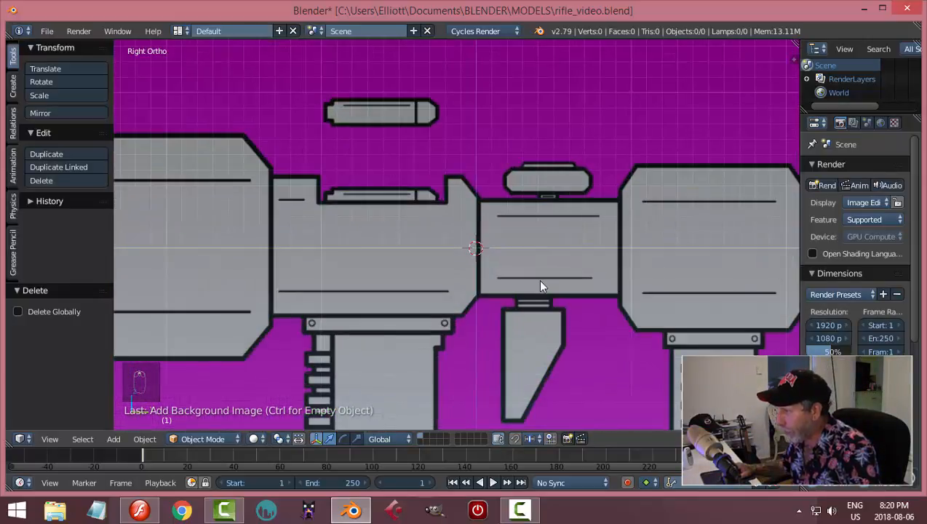
scroll(539, 283, "down", 3)
scroll(538, 286, "down", 1)
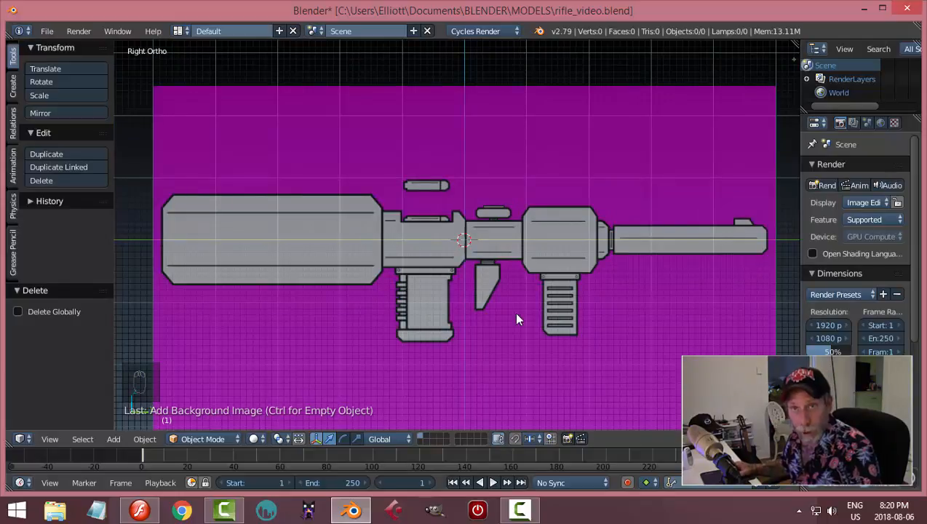
key("shift+a")
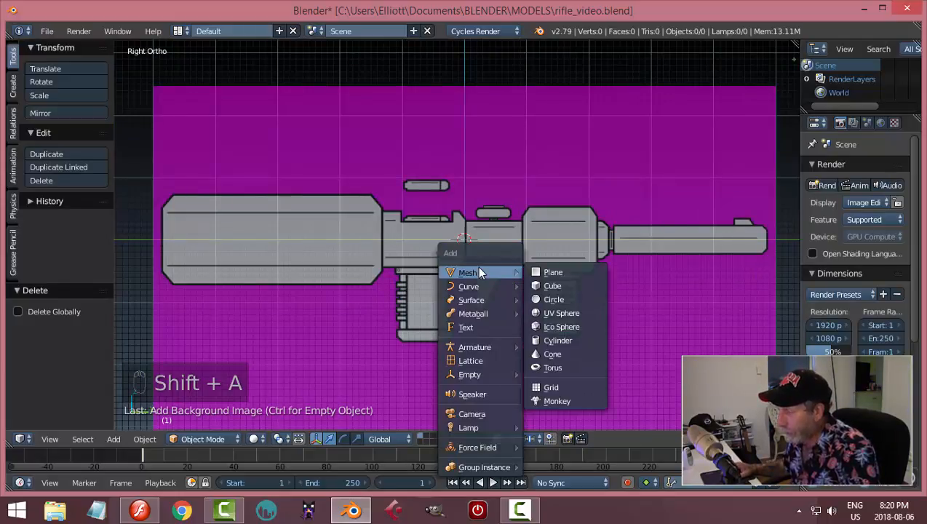
left_click(558, 340)
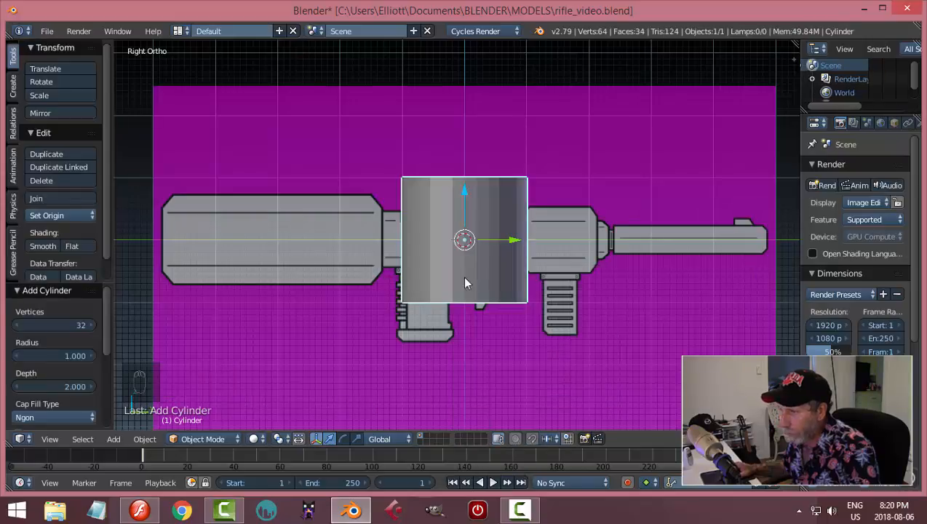
left_click(77, 327)
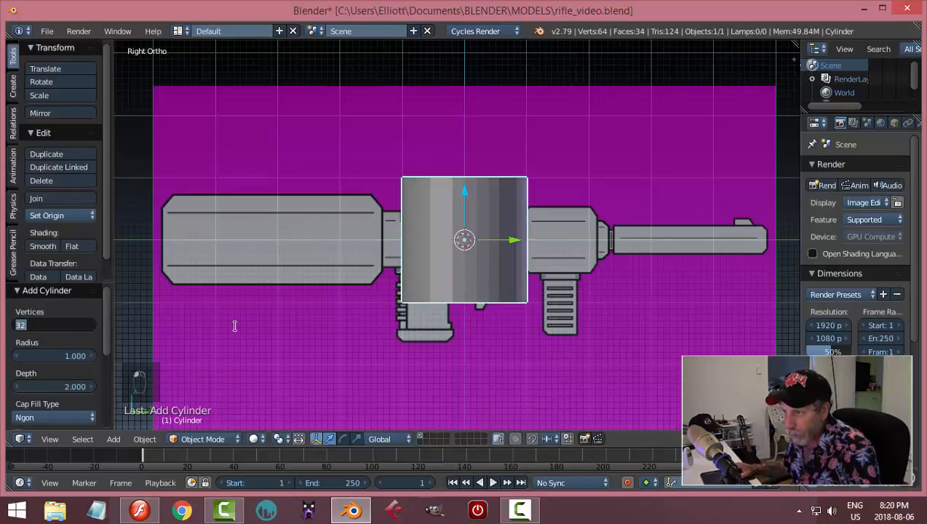
type("8")
key("Return")
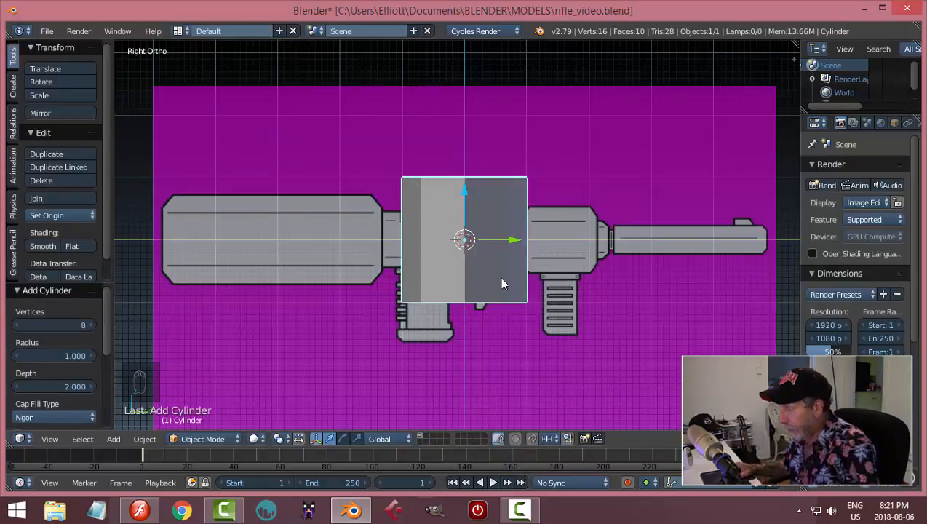
Rotate the cylinder 90° about the global X axis so it lies along the rifle's length.
middle_click_drag(529, 258, 515, 284)
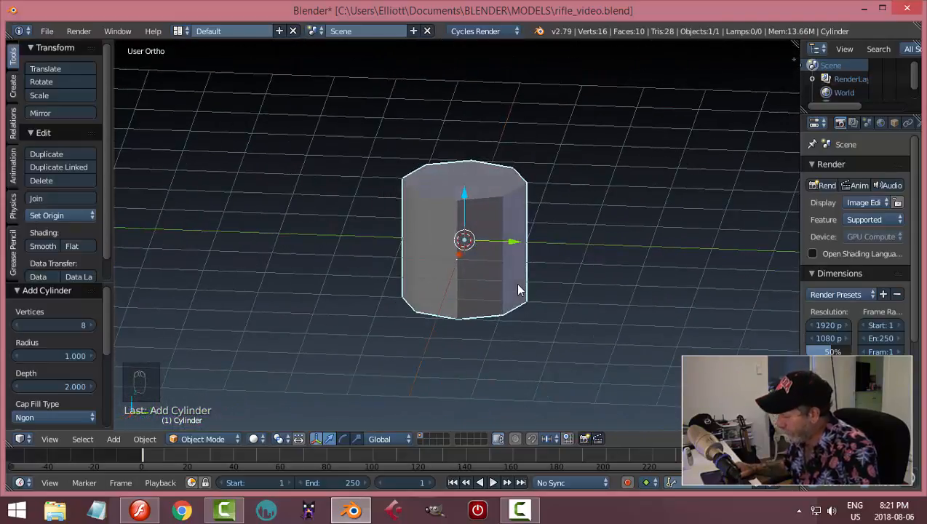
key("KP_3")
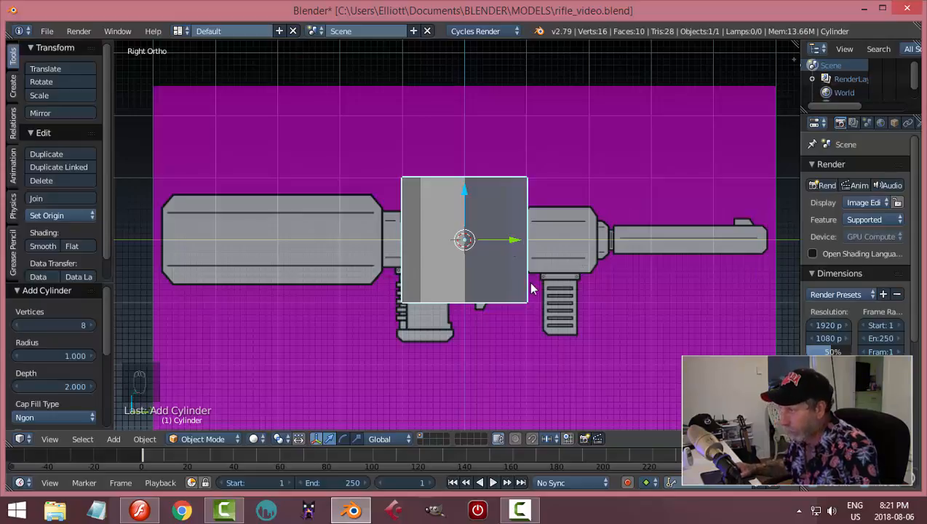
middle_click_drag(549, 288, 568, 323)
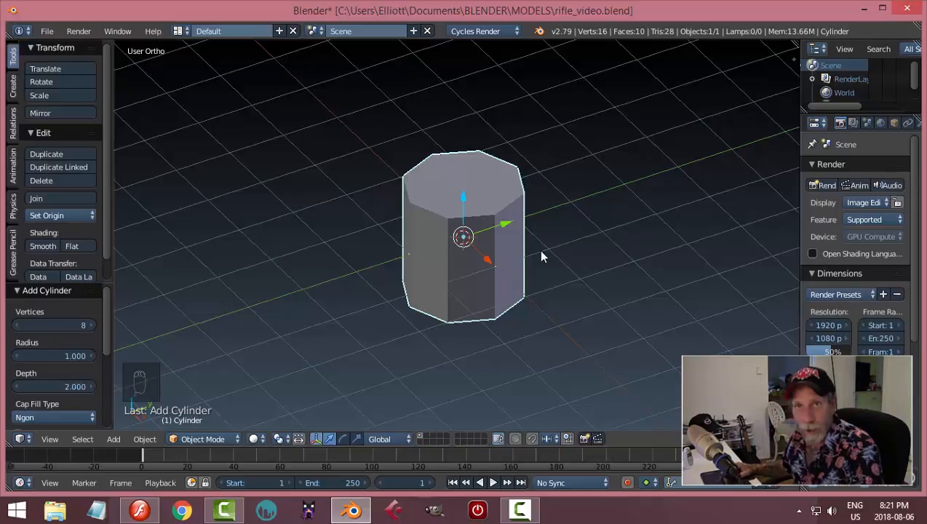
type("r")
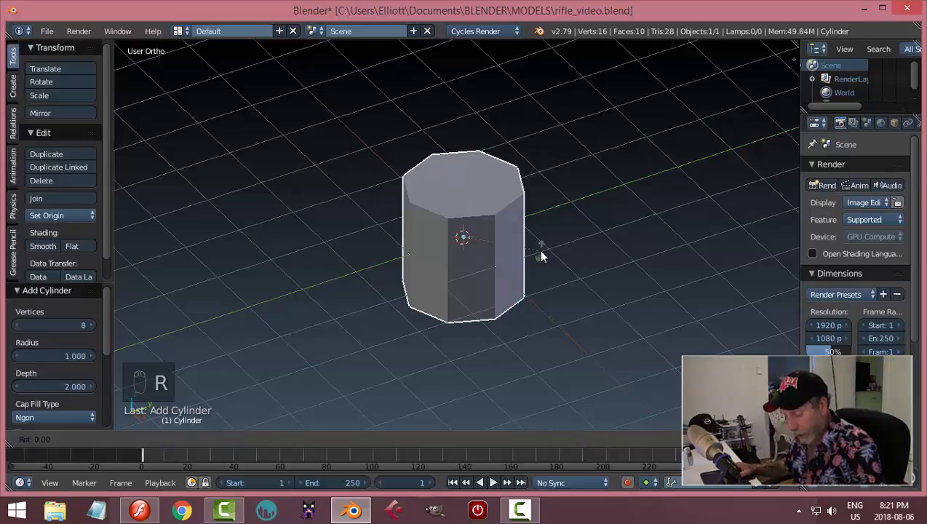
type("90")
key("Return")
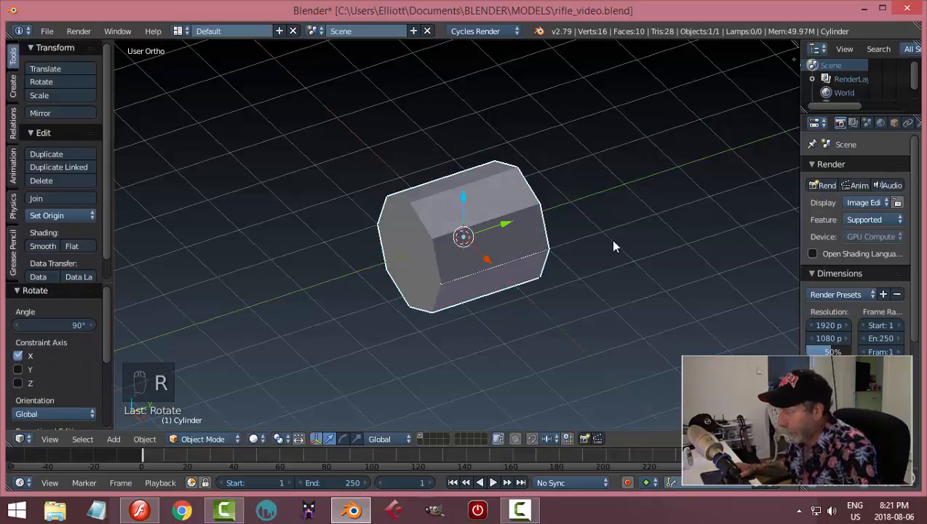
Rotate the cylinder 22.5° about the global Y axis in the front view so its flat sides align with the axes.
middle_click_drag(569, 275, 641, 241)
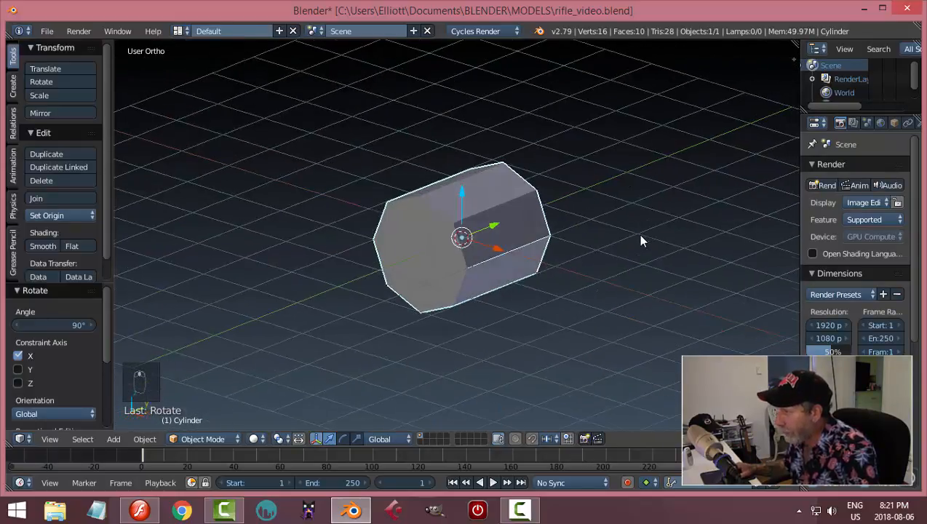
key("KP_1")
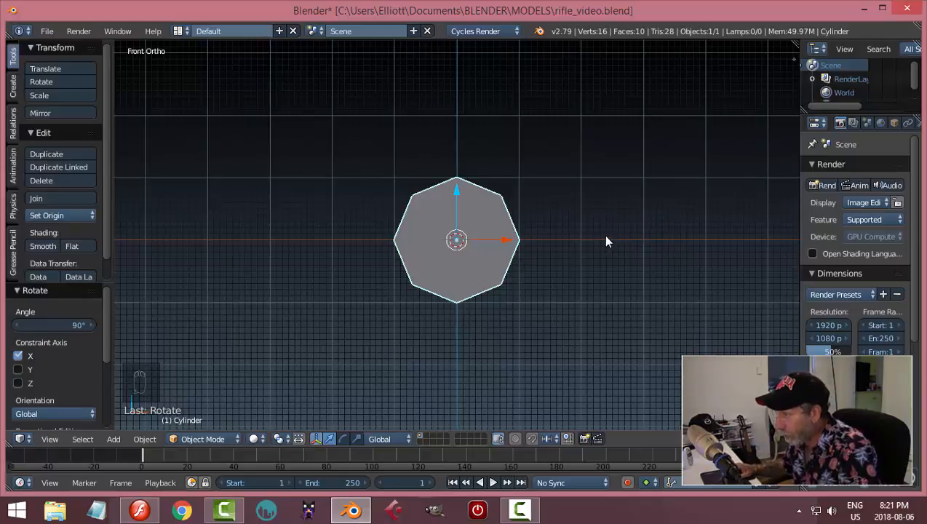
middle_click_drag(602, 236, 486, 240)
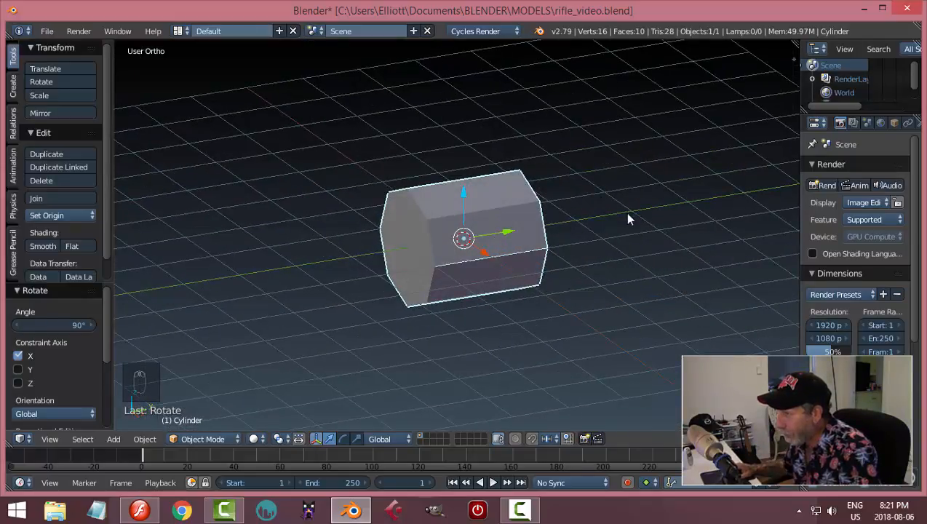
key("KP_1")
key("r")
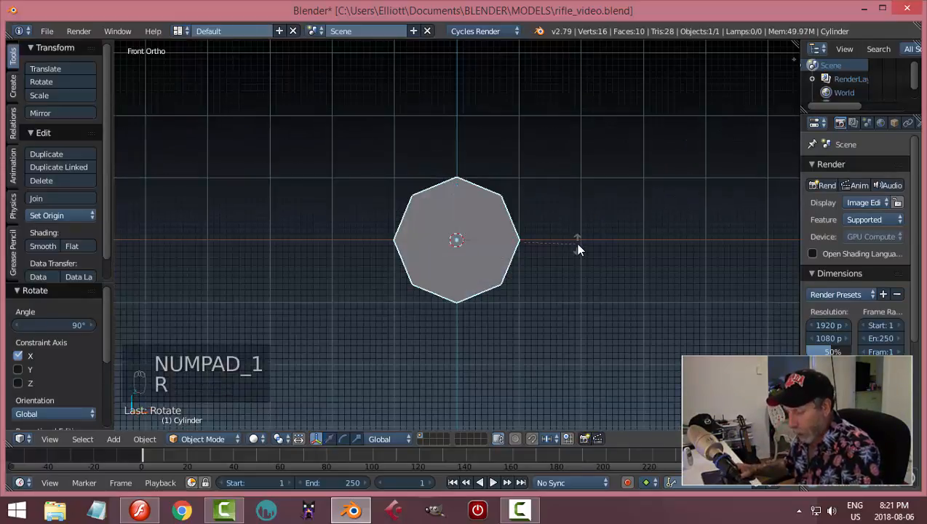
type(".5")
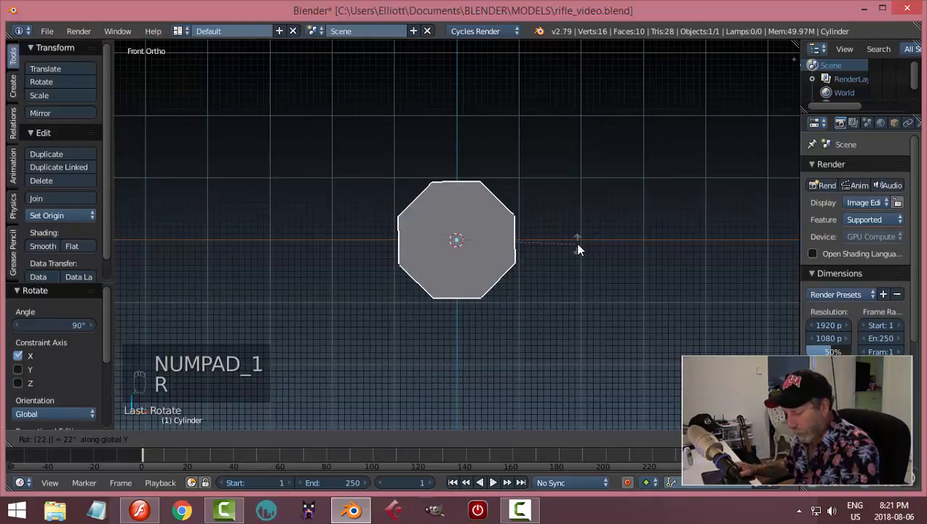
key("Return")
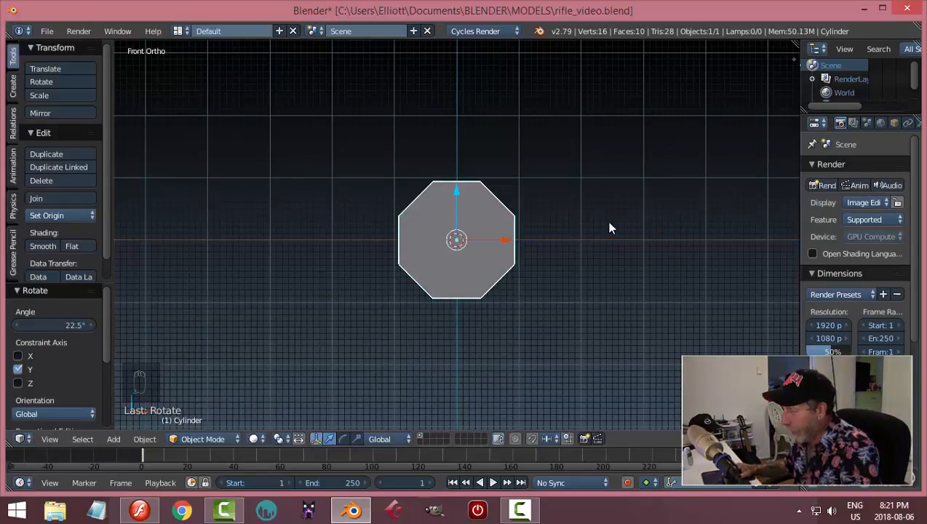
Examine the cylinder's octagonal profile from the front and back orthographic views.
middle_click_drag(575, 243, 604, 230)
key("KP_1")
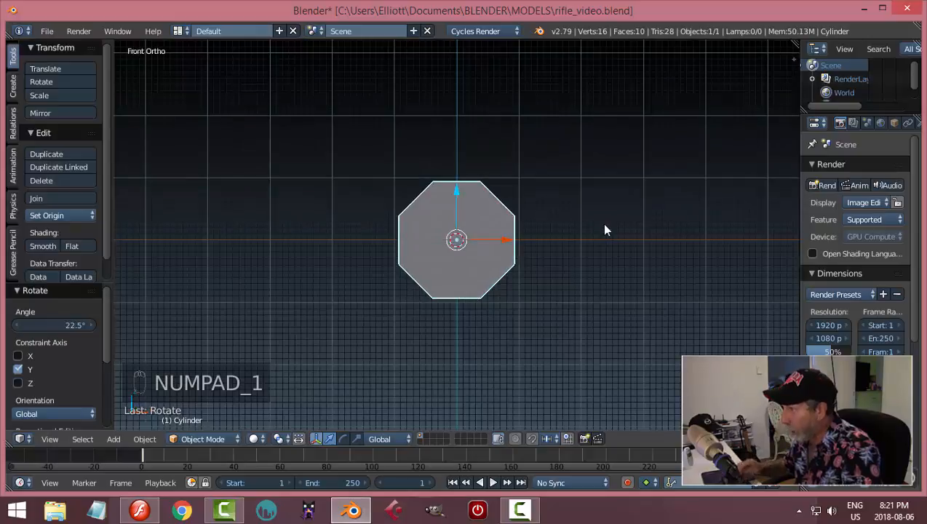
scroll(604, 230, "up", 3)
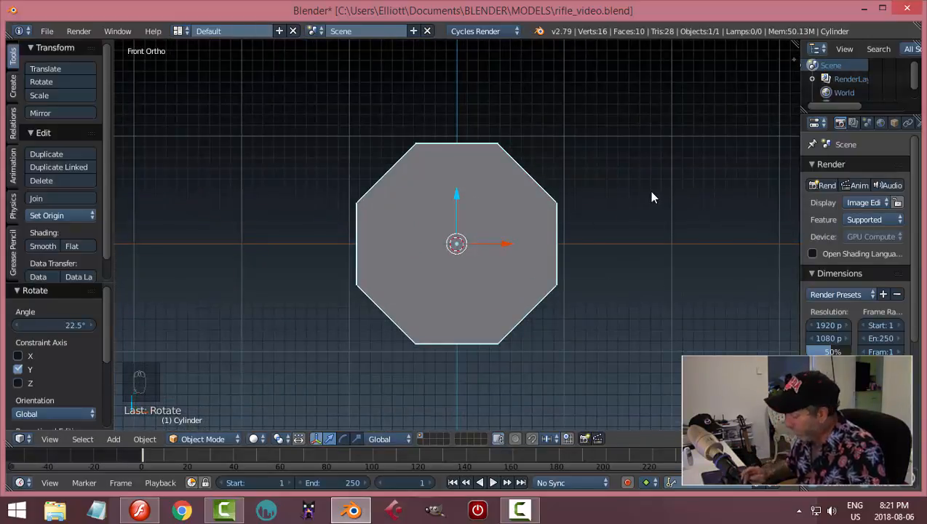
key("ctrl+KP_1")
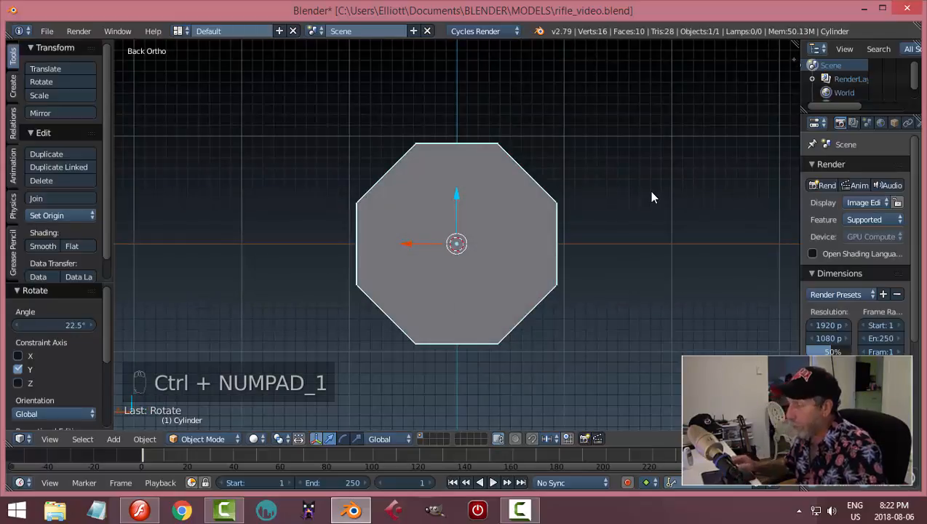
key("KP_1")
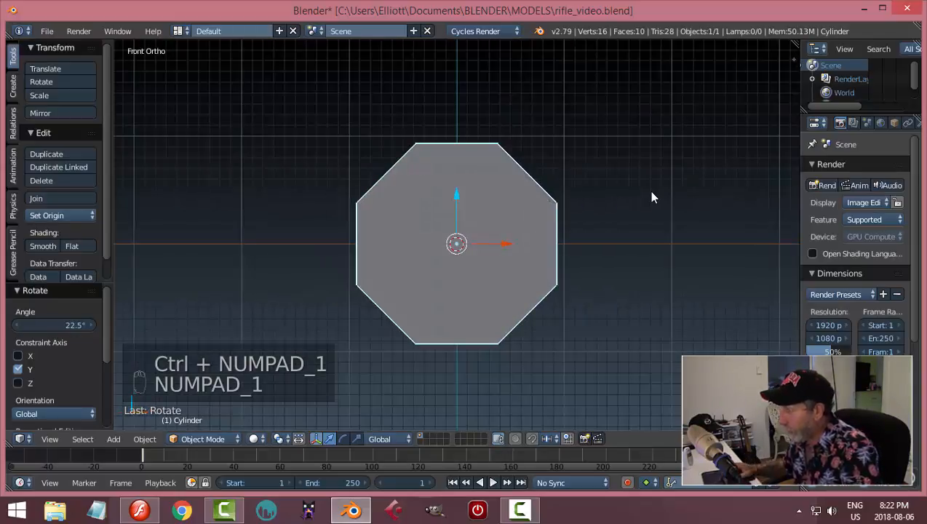
scroll(643, 237, "up", 1)
scroll(643, 237, "down", 1)
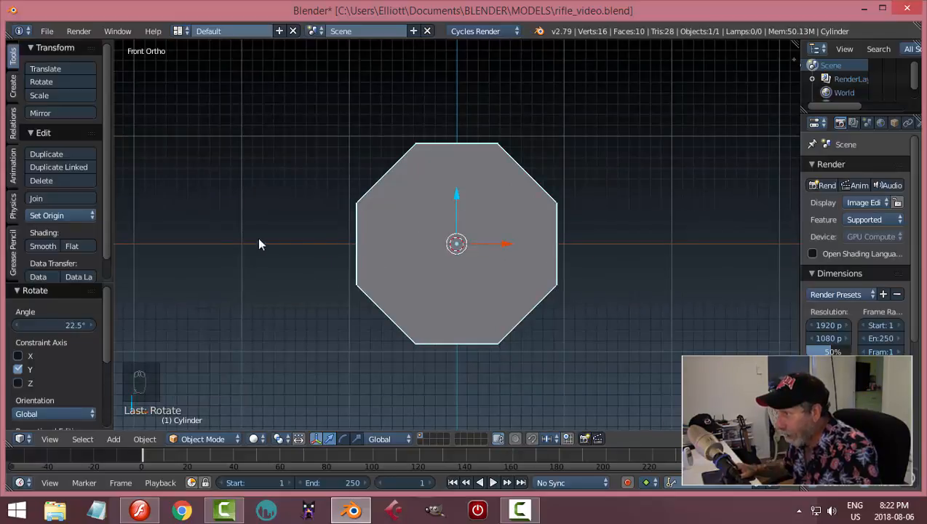
Enter Edit Mode on the cylinder with its whole mesh selected and switch to face selection.
left_click(202, 438)
left_click(179, 405)
key("a")
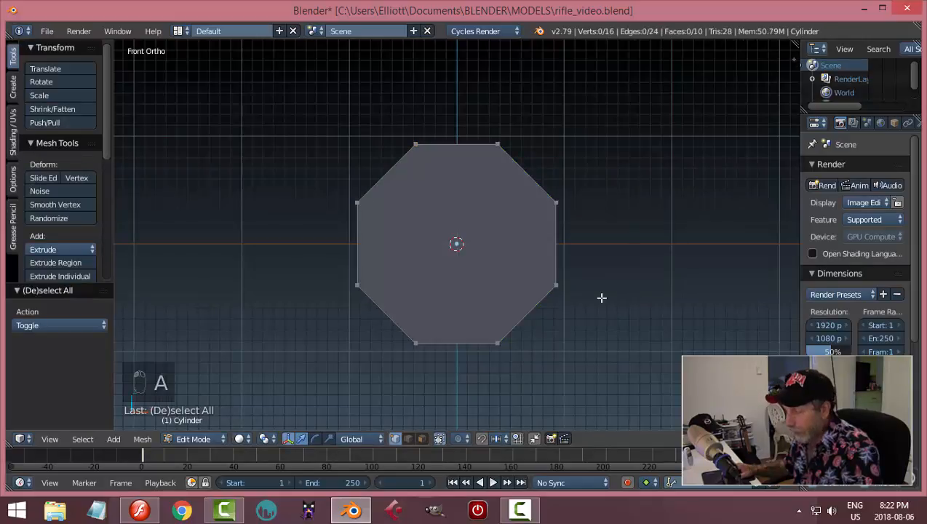
key("a")
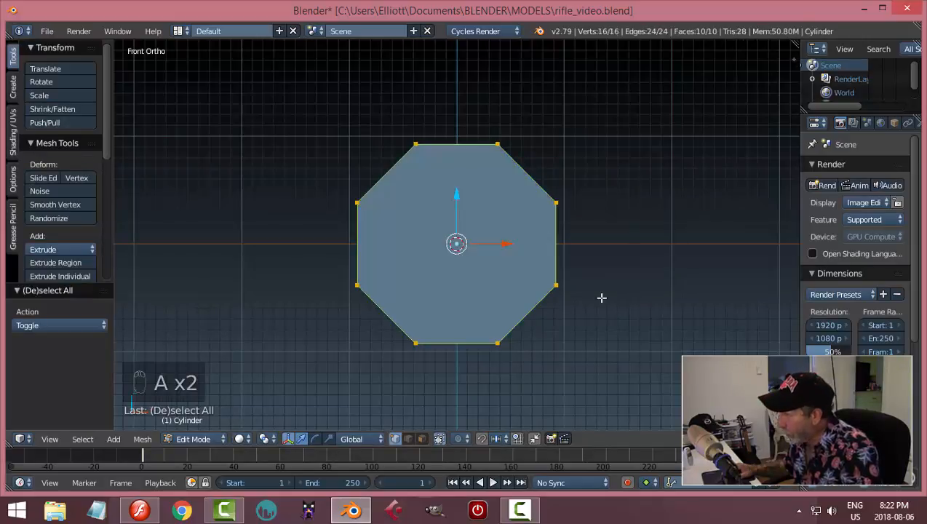
left_click(408, 437)
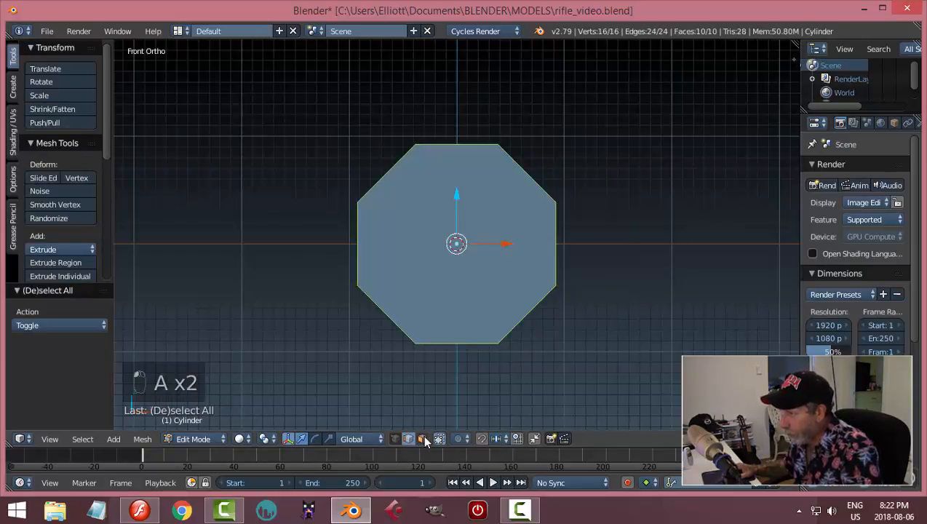
left_click(423, 439)
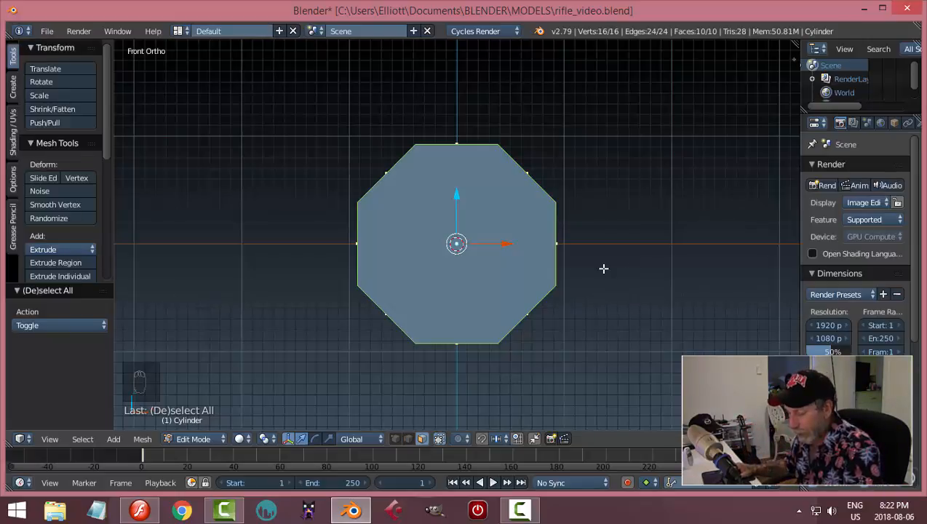
Narrow the cylinder mesh by scaling it to about 0.71 along the global X axis, and deselect everything.
key("s")
key("x")
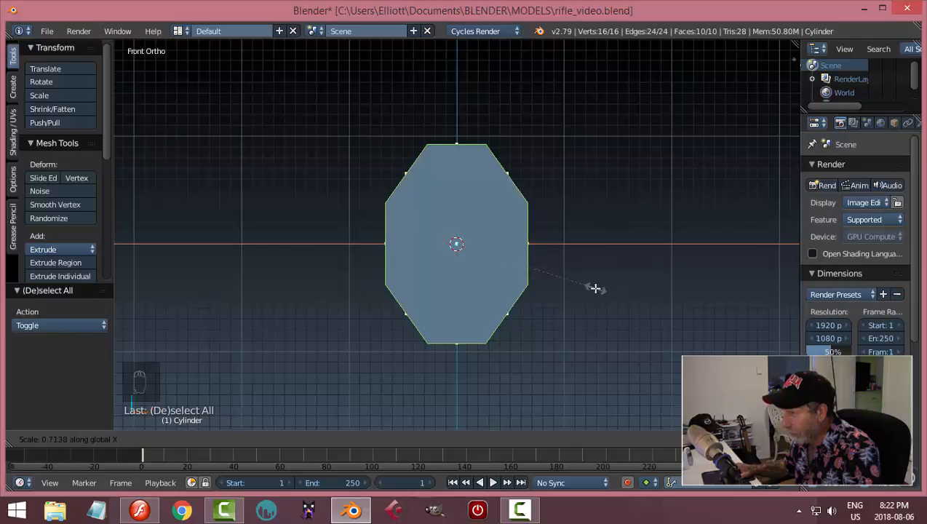
left_click(594, 288)
middle_click_drag(629, 274, 553, 275)
key("a")
middle_click_drag(686, 253, 656, 165)
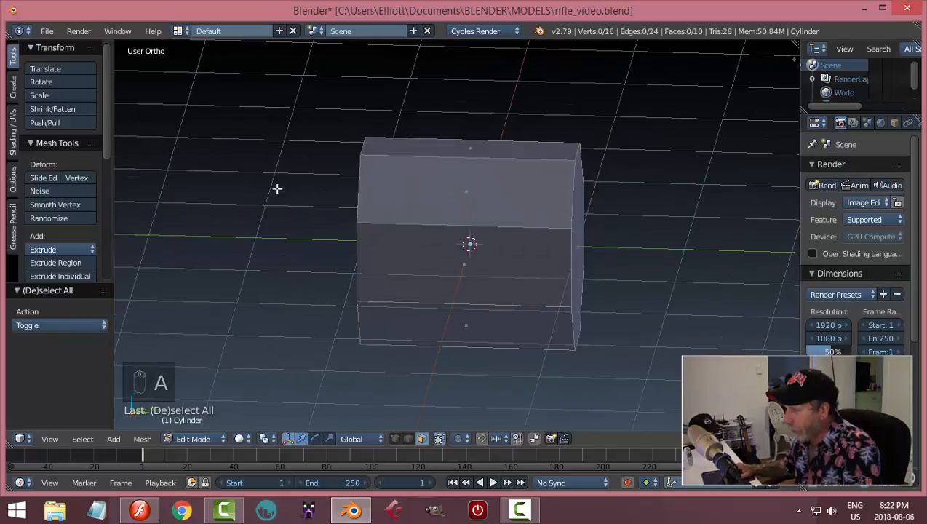
Show the viewport properties and collapse the Mesh Display, Mesh Analysis, Background Images and Shading settings.
scroll(666, 306, "down", 2)
middle_click_drag(625, 308, 665, 292)
key("n")
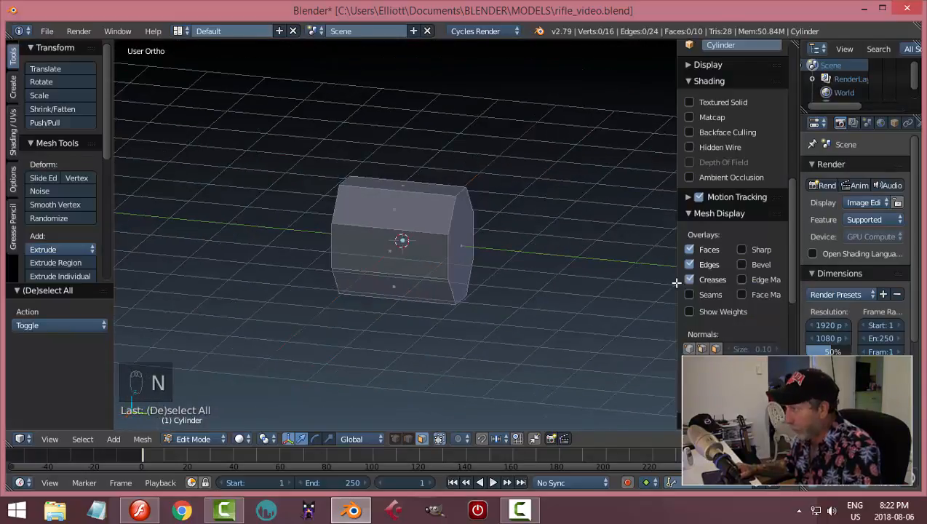
left_click(688, 213)
left_click(688, 230)
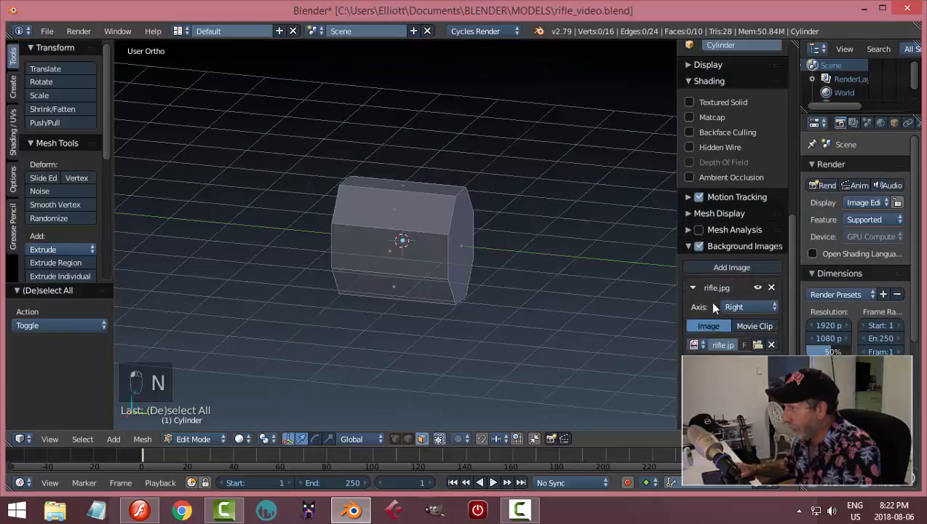
scroll(709, 301, "down", 3)
scroll(698, 247, "up", 2)
left_click(687, 219)
scroll(704, 175, "up", 5)
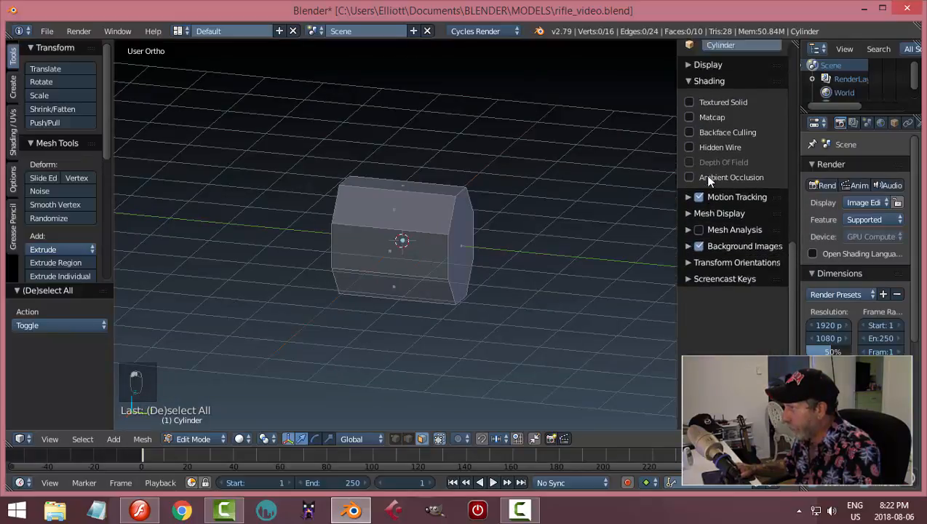
left_click(687, 191)
Turn off the Grid Floor in the viewport's Display settings, hide the properties and return to the right view.
left_click(685, 173)
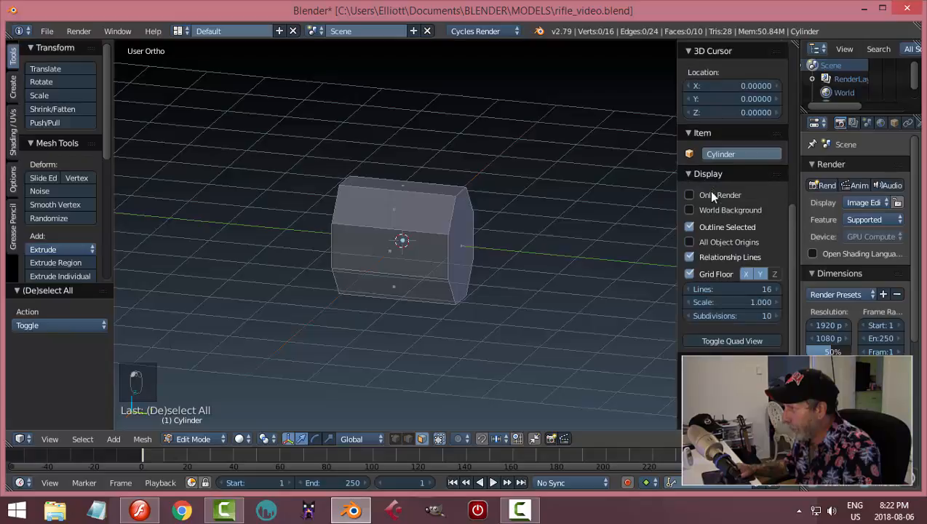
left_click(708, 277)
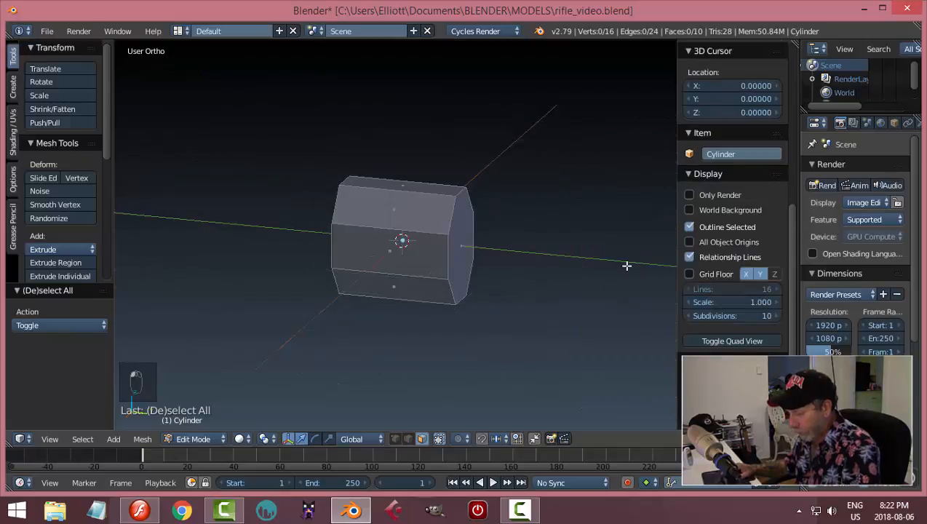
key("n")
key("KP_3")
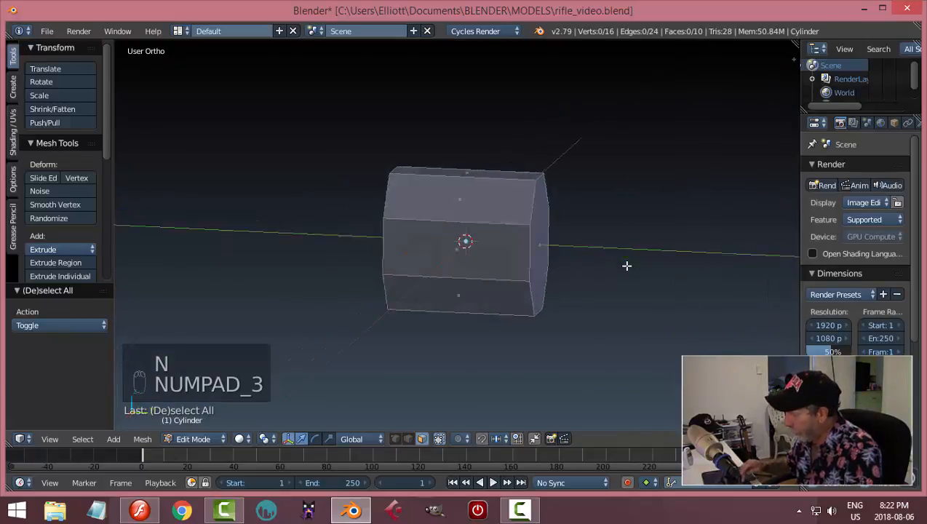
Switch to Object Mode and move the cylinder about -3.127 along the Y axis, onto the rifle's stock in the reference image.
scroll(567, 287, "down", 2)
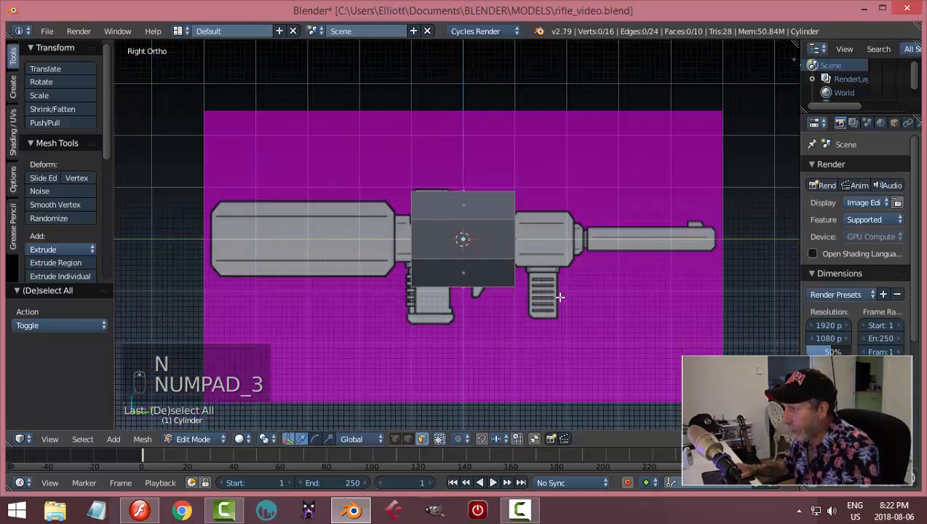
key("Tab")
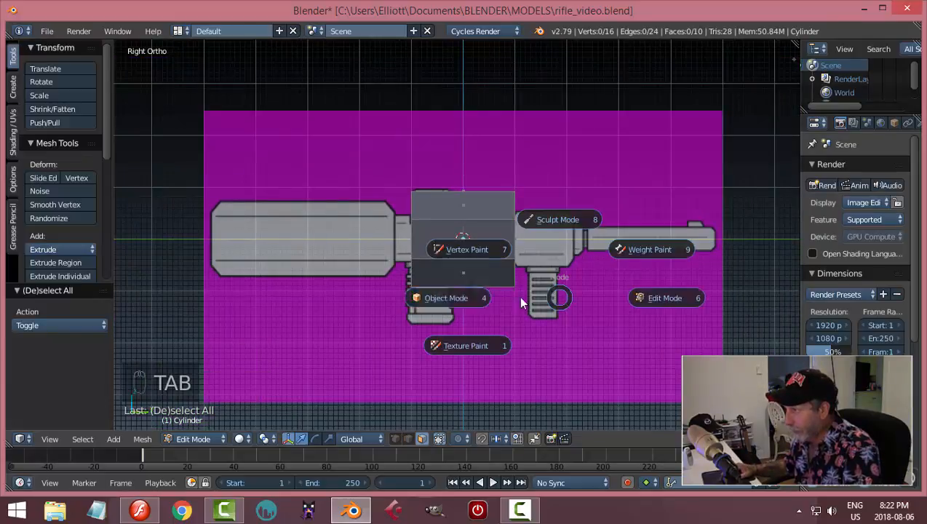
left_click(493, 272)
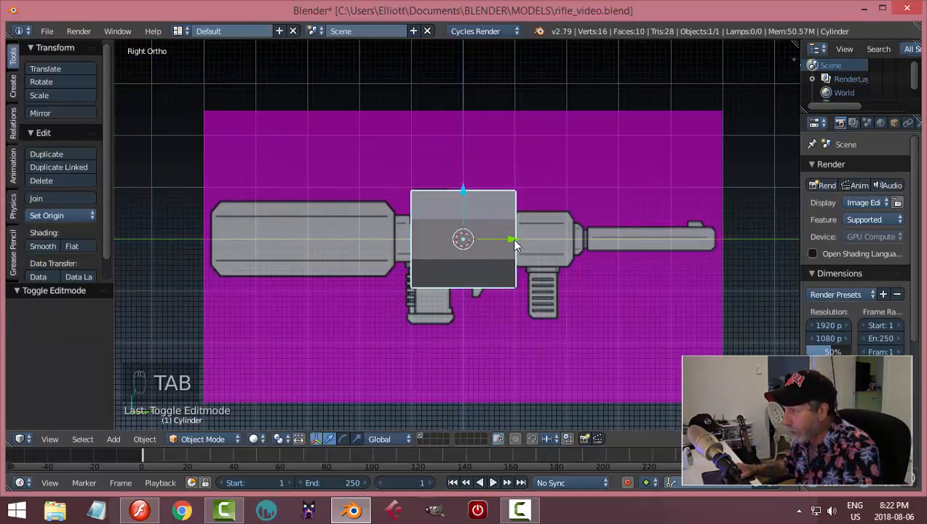
left_click_drag(513, 244, 352, 256)
middle_click_drag(406, 284, 488, 290, "shift")
scroll(477, 302, "up", 3)
scroll(489, 298, "up", 1)
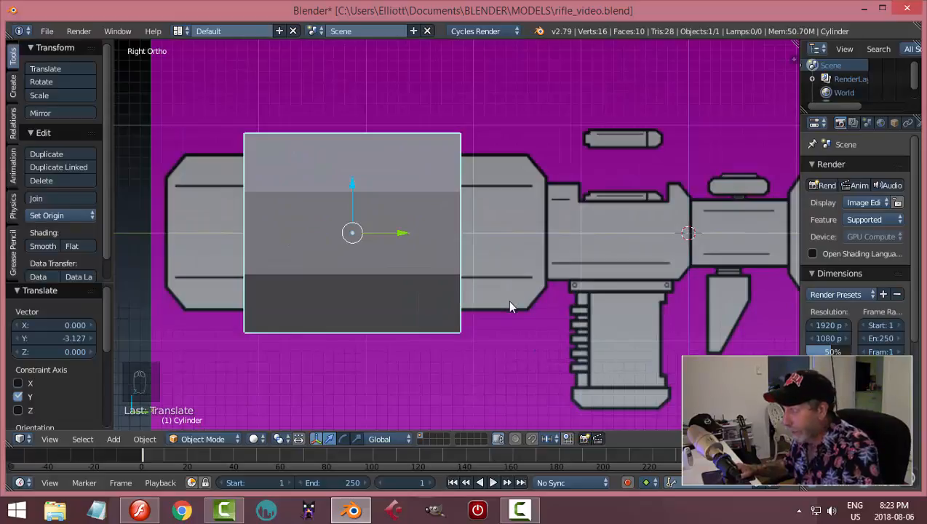
Enter Edit Mode on the cylinder, select its whole mesh and set the viewport shading to wireframe.
key("Tab")
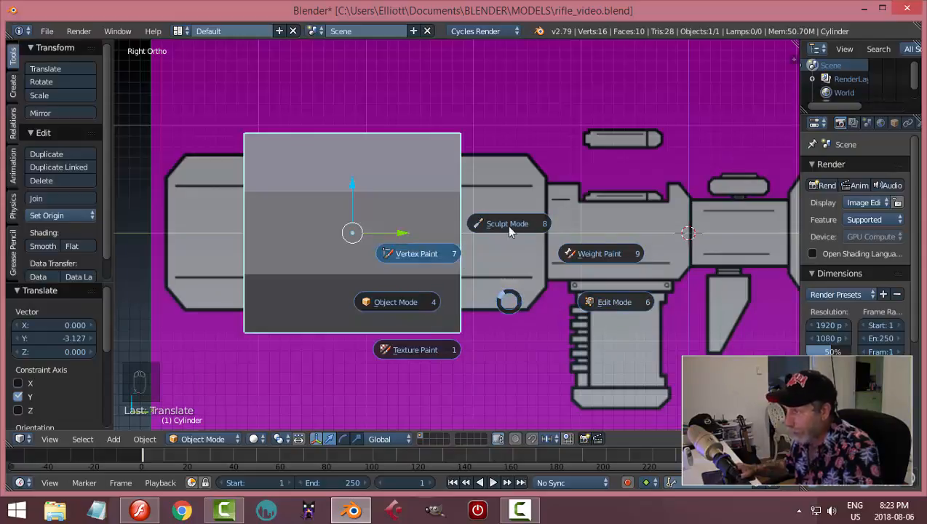
left_click(199, 438)
left_click(131, 437)
left_click(136, 408)
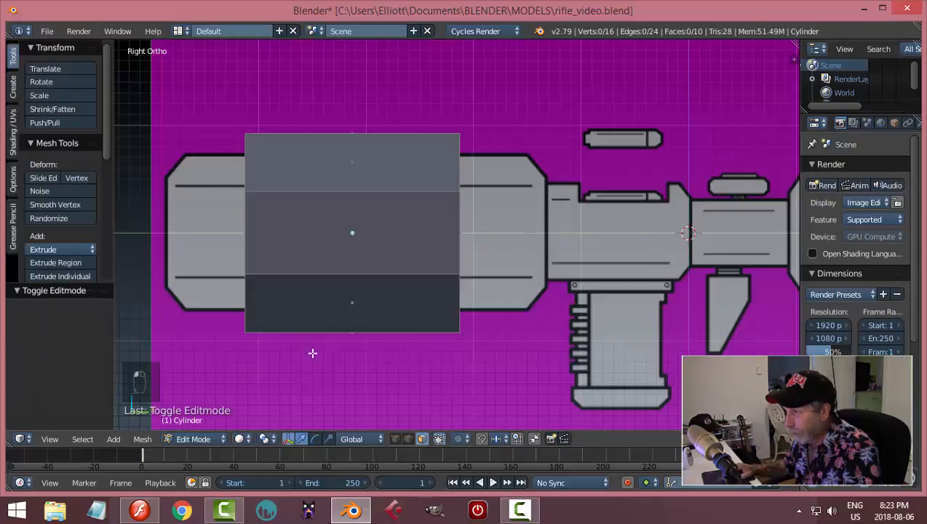
key("a")
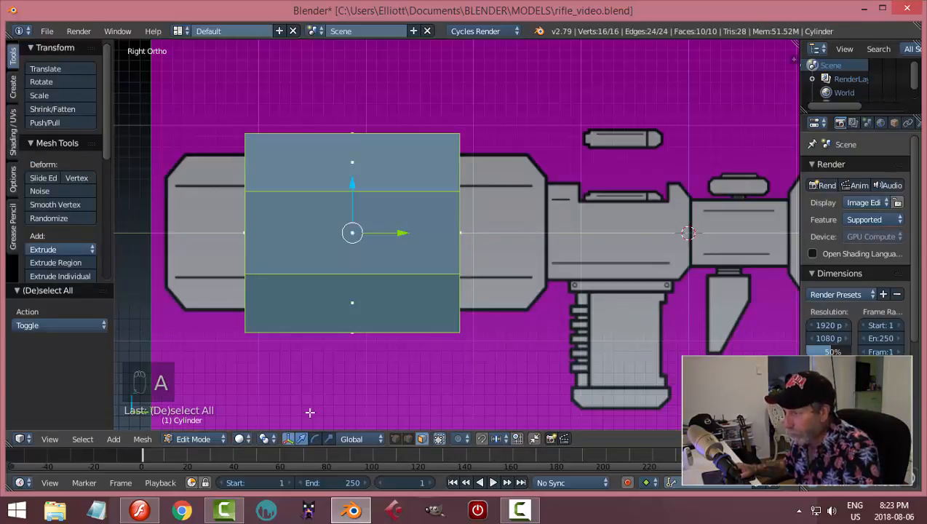
left_click(241, 439)
left_click(252, 412)
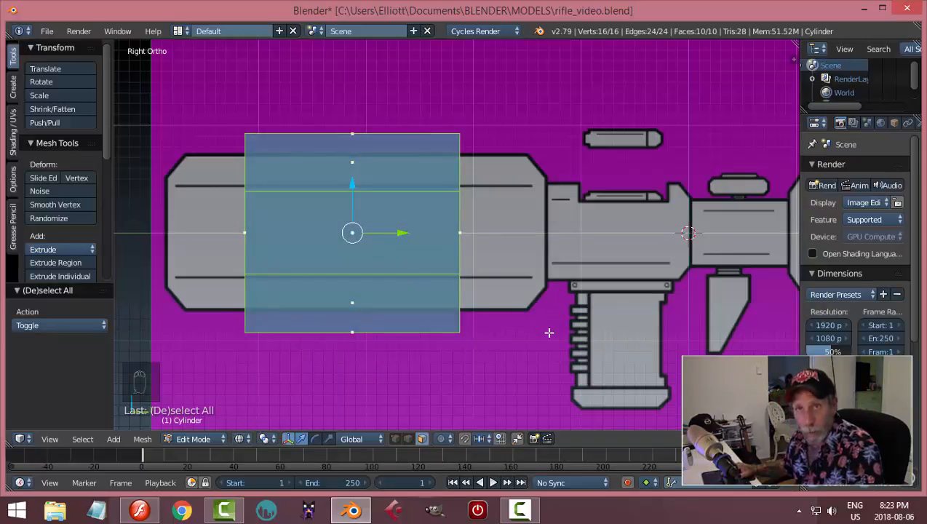
Scale the whole mesh to about 0.802, stretch it by about 2.179 along the Y axis to span the stock, and deselect everything.
key("s")
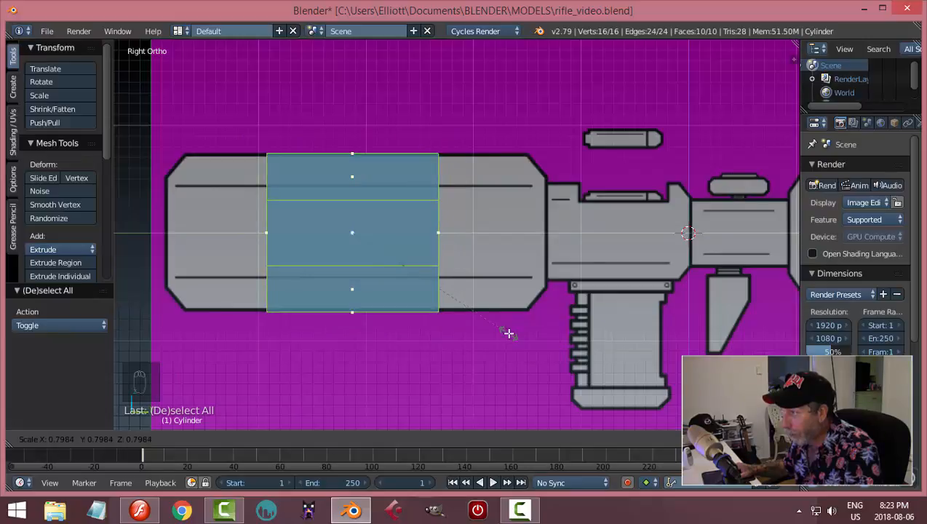
left_click(521, 319)
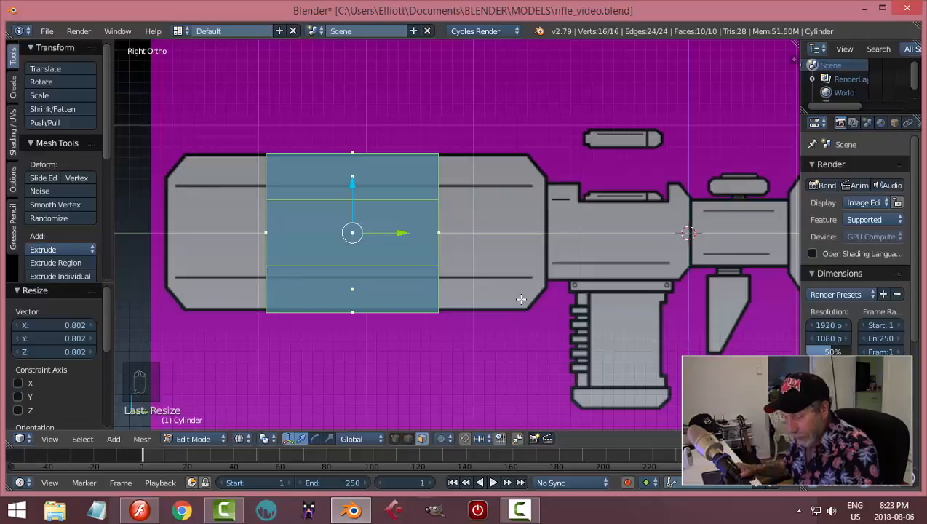
key("s")
key("y")
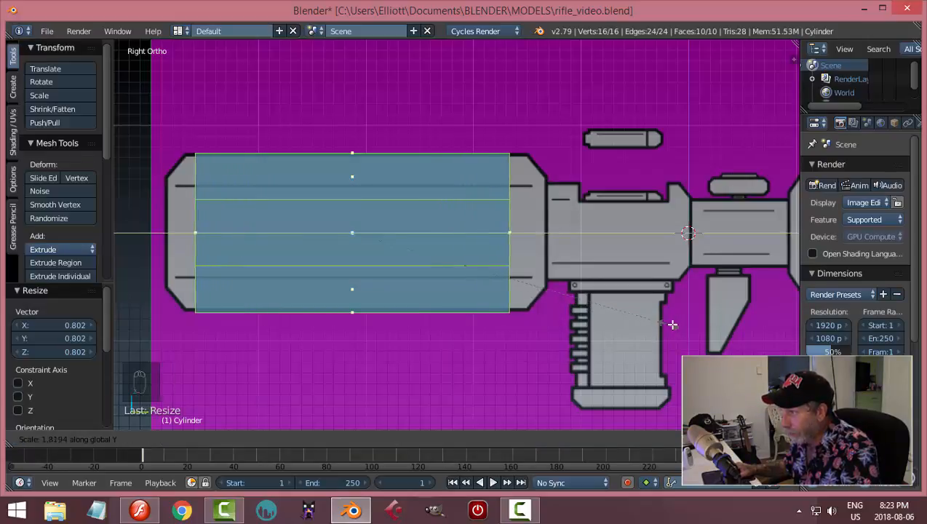
left_click(735, 328)
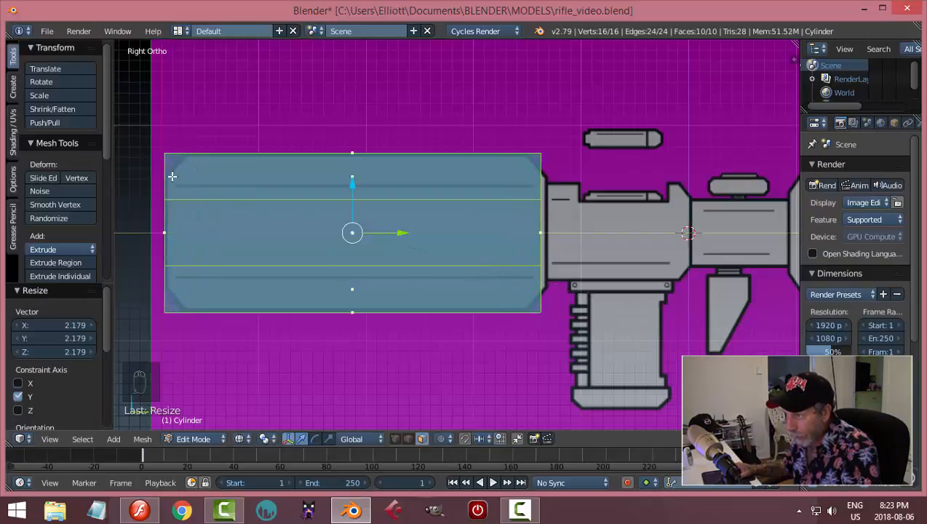
key("a")
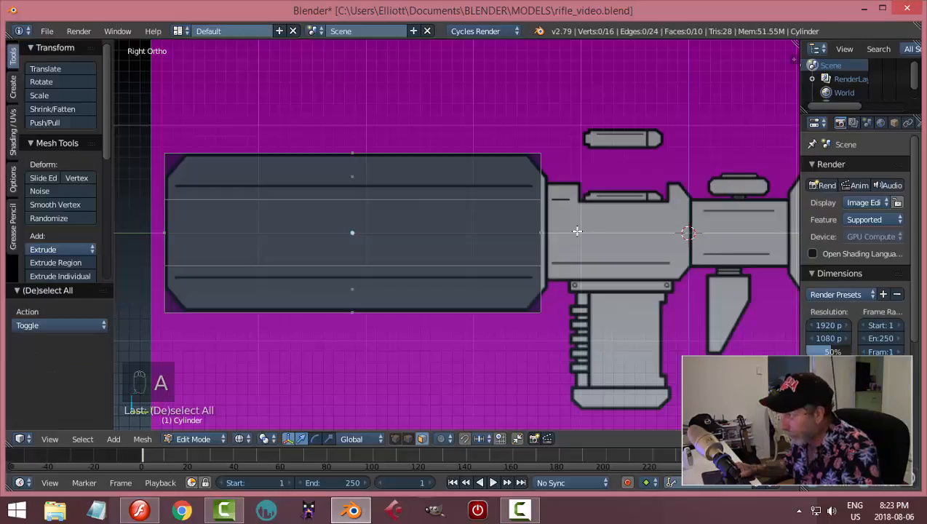
In vertex selection, move the vertices of the stock's receiver-side end about 0.057 along the Y axis, and deselect everything.
left_click(408, 438)
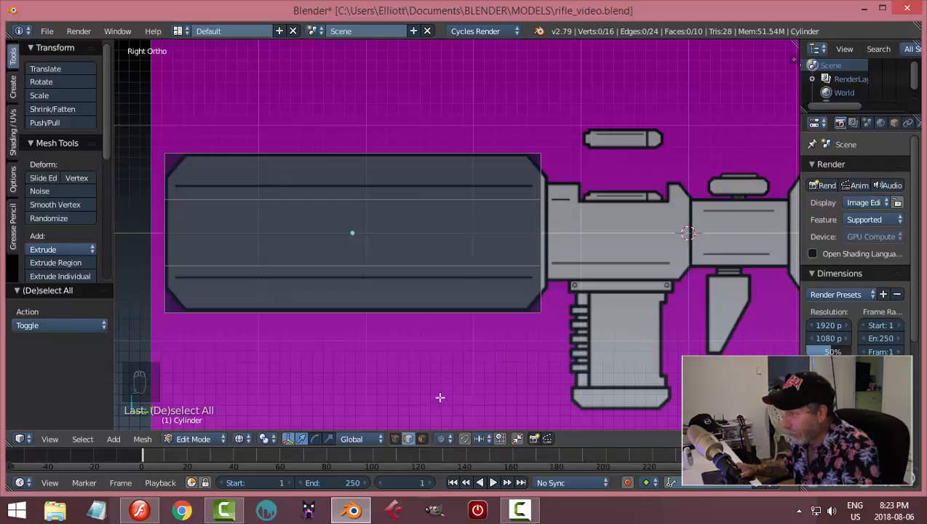
left_click(394, 438)
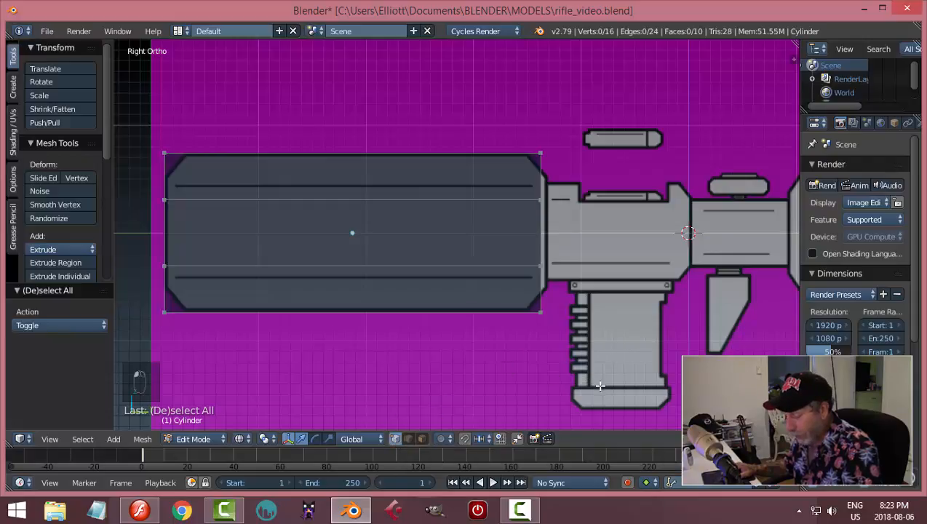
key("b")
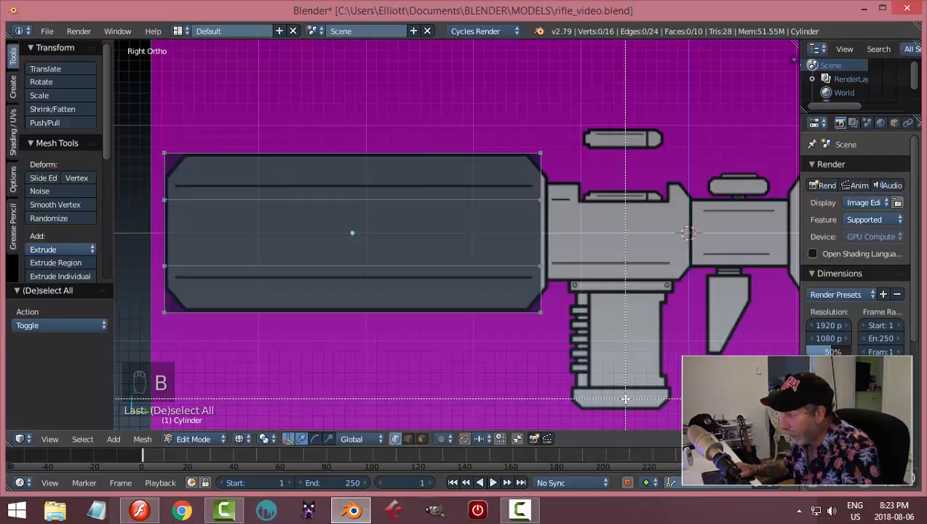
left_click_drag(625, 398, 514, 109)
mouse_move(657, 255)
middle_mouse_down()
mouse_move(515, 271)
mouse_move(608, 245)
mouse_move(643, 256)
middle_mouse_up()
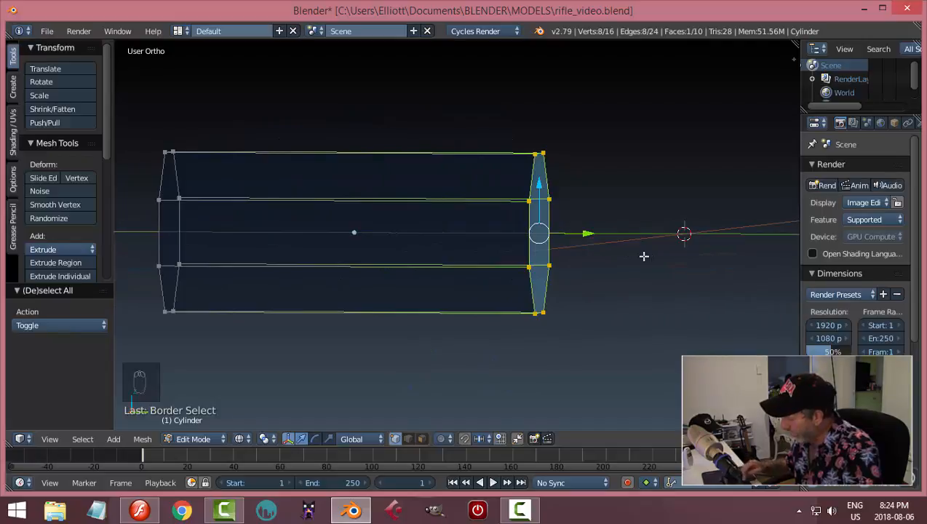
key("KP_3")
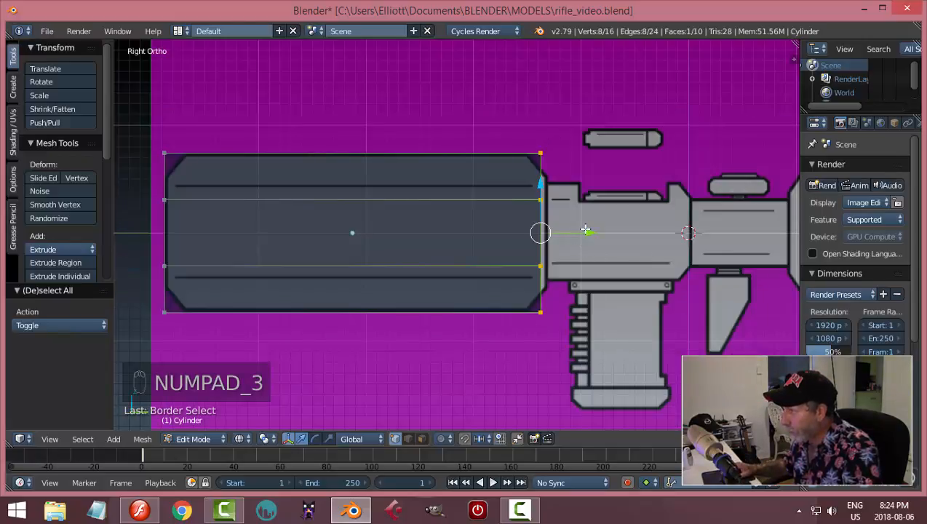
left_click_drag(584, 230, 592, 230)
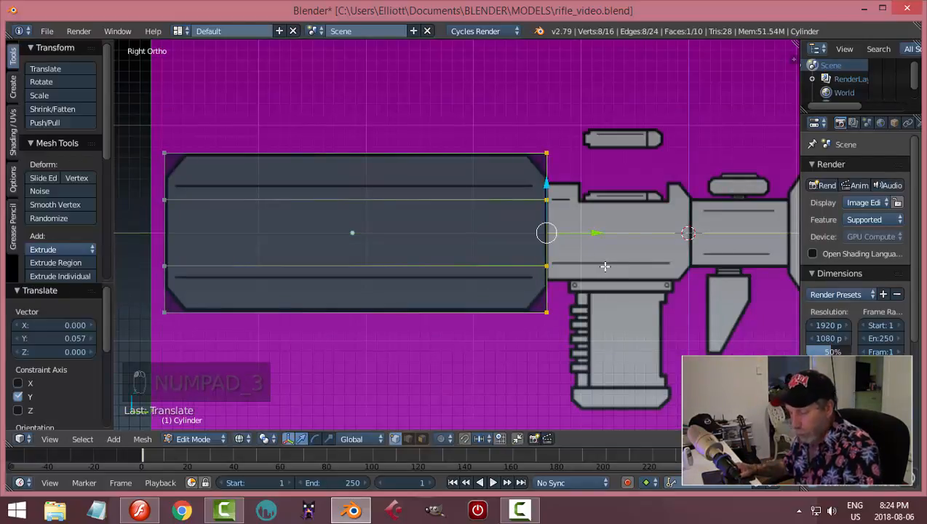
key("a")
key("a")
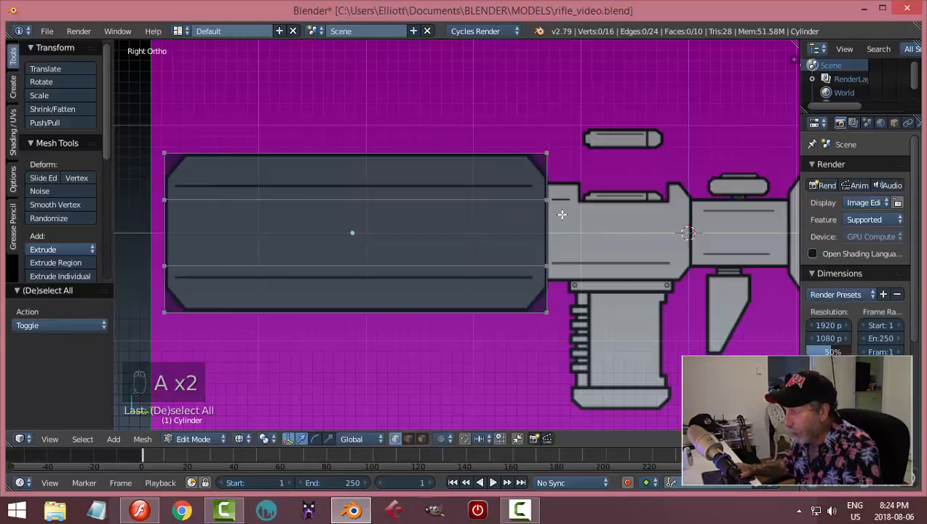
Return to solid shading, switch to face selection and select the stock's receiver-side end face.
mouse_move(631, 289)
middle_mouse_down()
mouse_move(459, 296)
mouse_move(558, 287)
mouse_move(608, 304)
mouse_move(556, 299)
mouse_move(486, 259)
mouse_move(620, 281)
mouse_move(625, 300)
middle_mouse_up()
key("z")
left_click(600, 379)
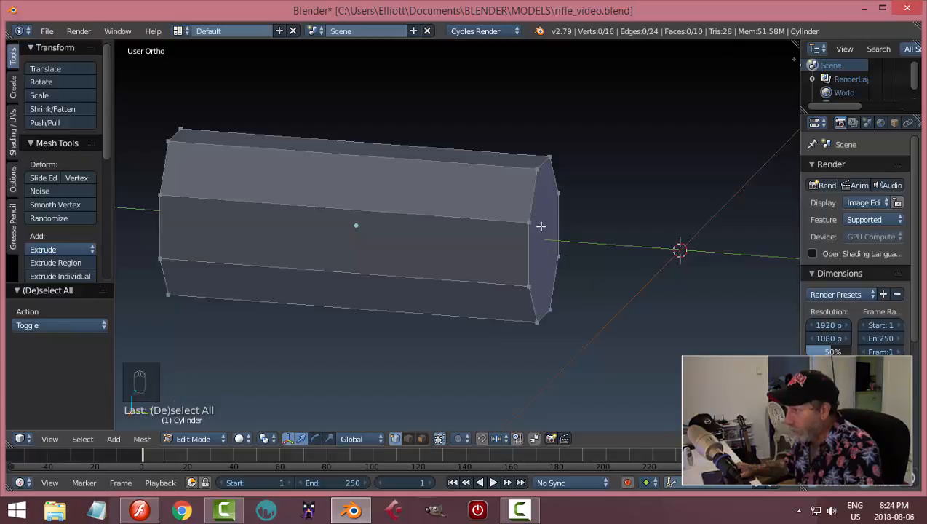
key("KP_3")
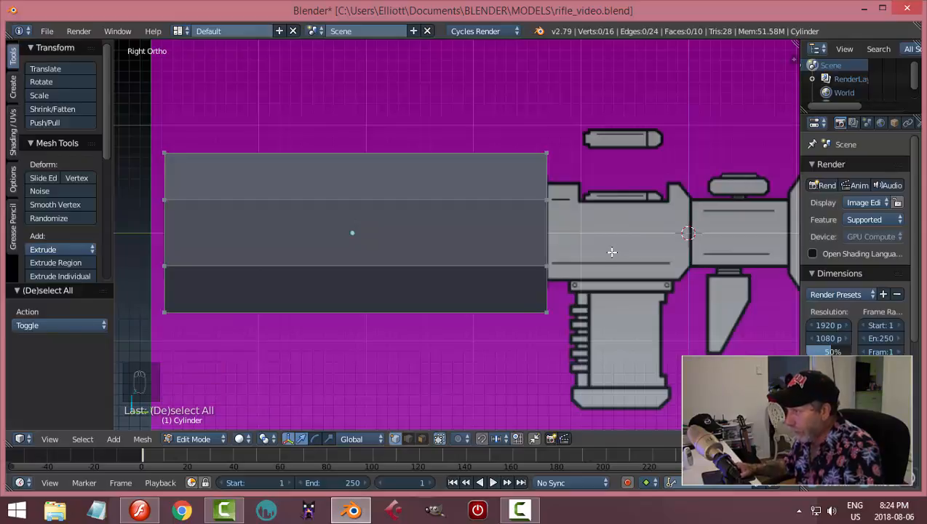
left_click(422, 438)
middle_click_drag(589, 334, 550, 296)
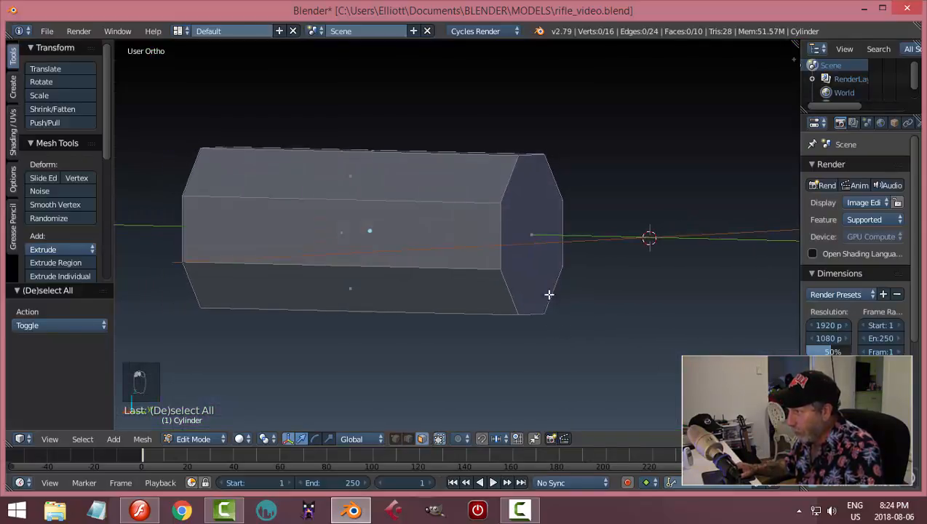
right_click(536, 242)
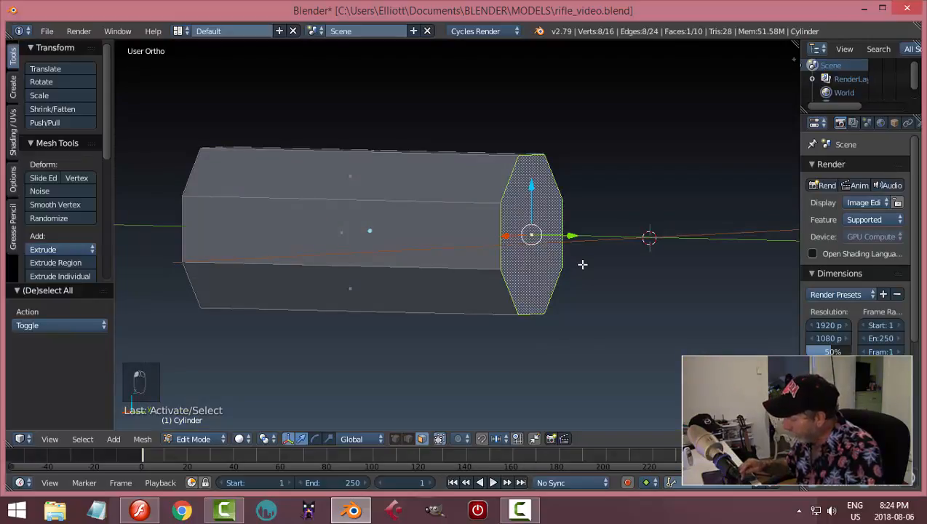
key("KP_3")
middle_click_drag(622, 266, 505, 274, "shift")
scroll(505, 274, "up", 2)
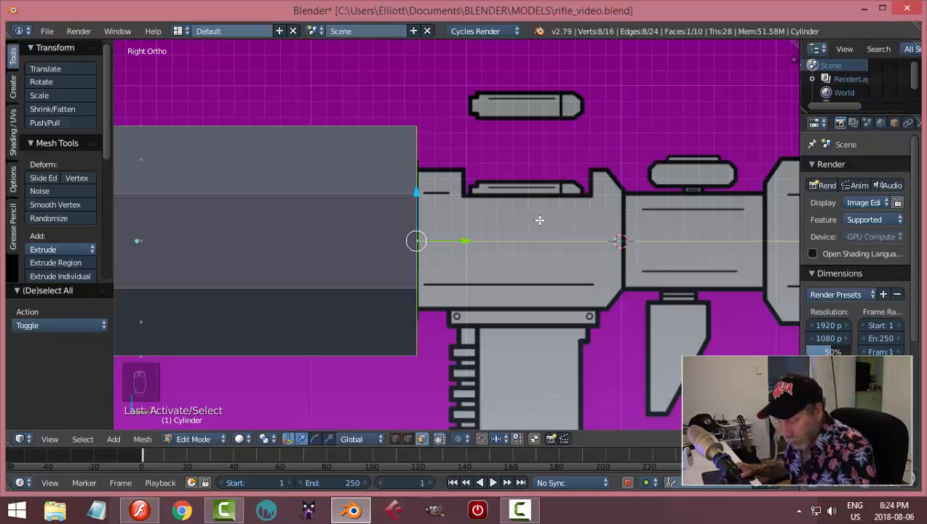
key("s")
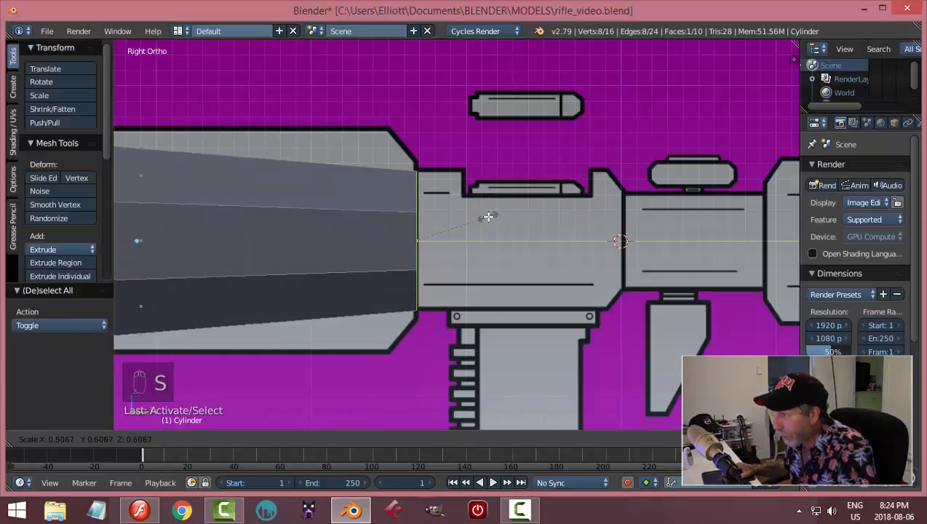
right_click(492, 216)
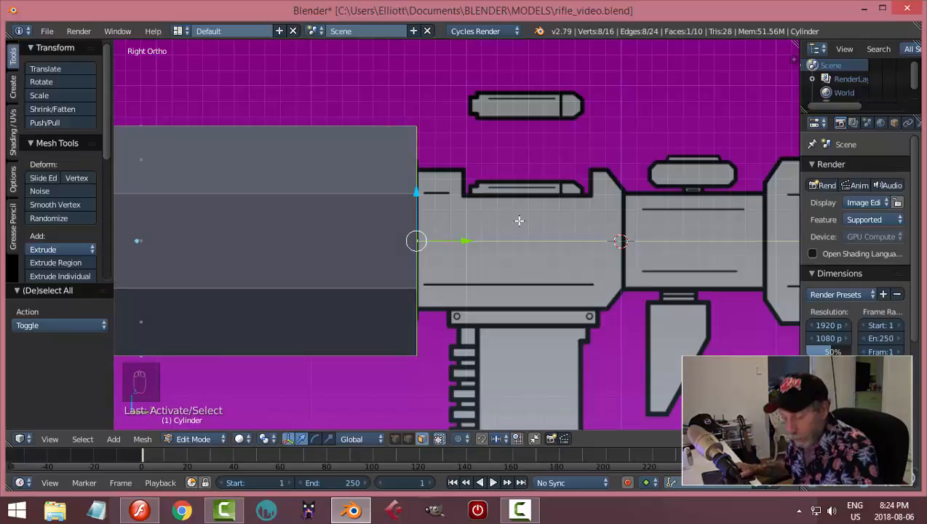
Extrude the selected end face in place and scale the new face to about 0.459 to form a smaller inset face.
key("e")
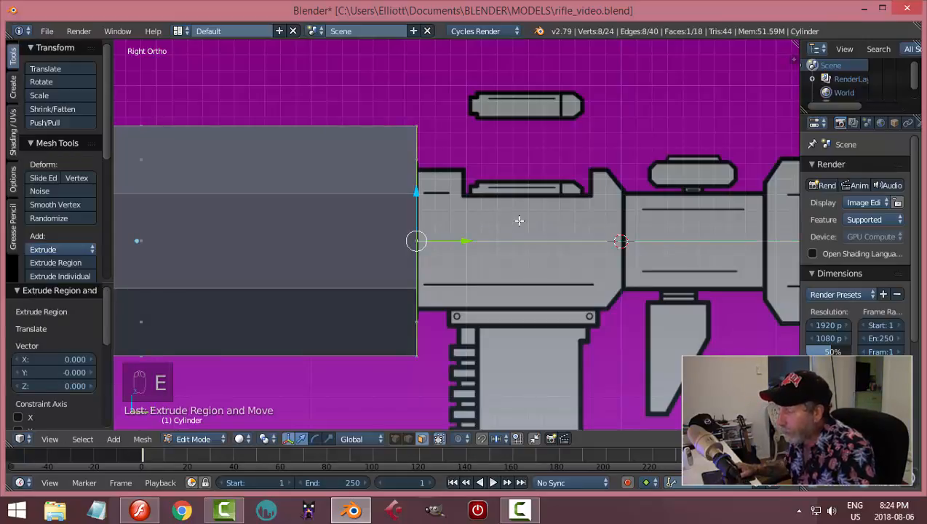
middle_click_drag(584, 239, 552, 240)
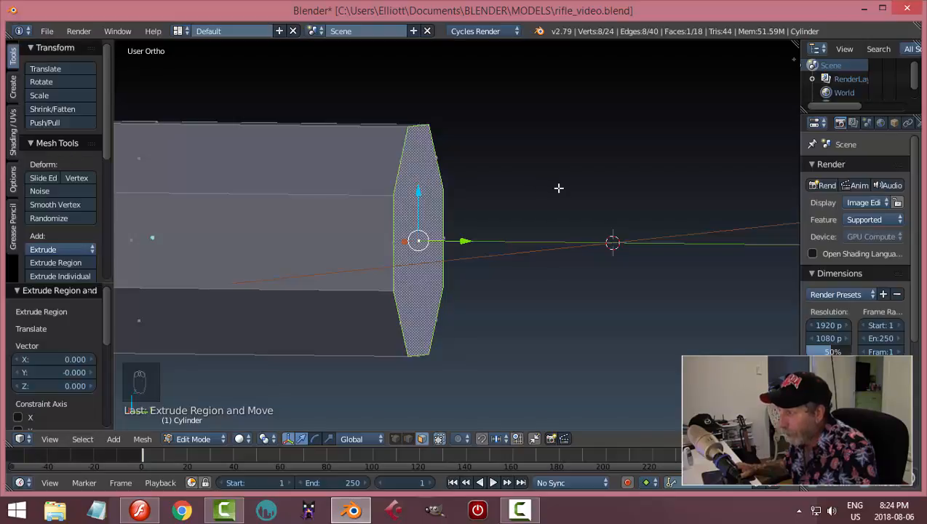
key("s")
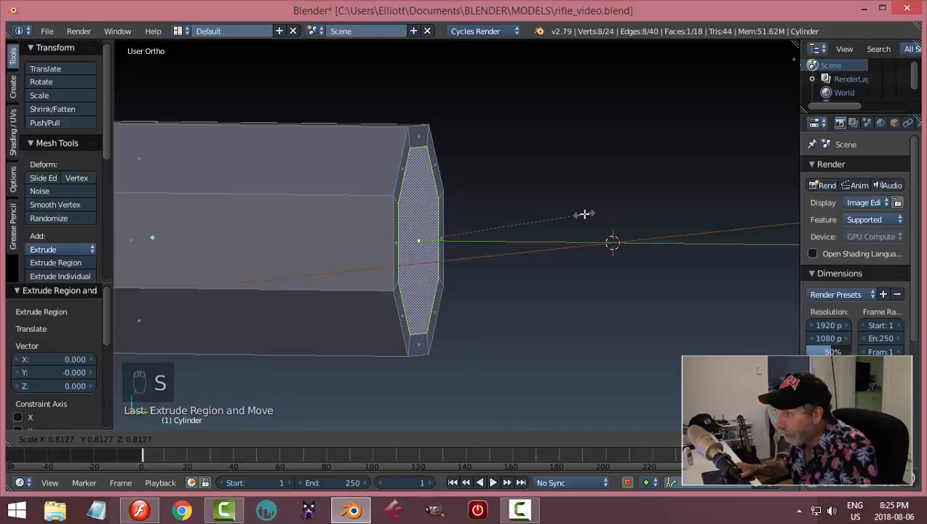
left_click(584, 214)
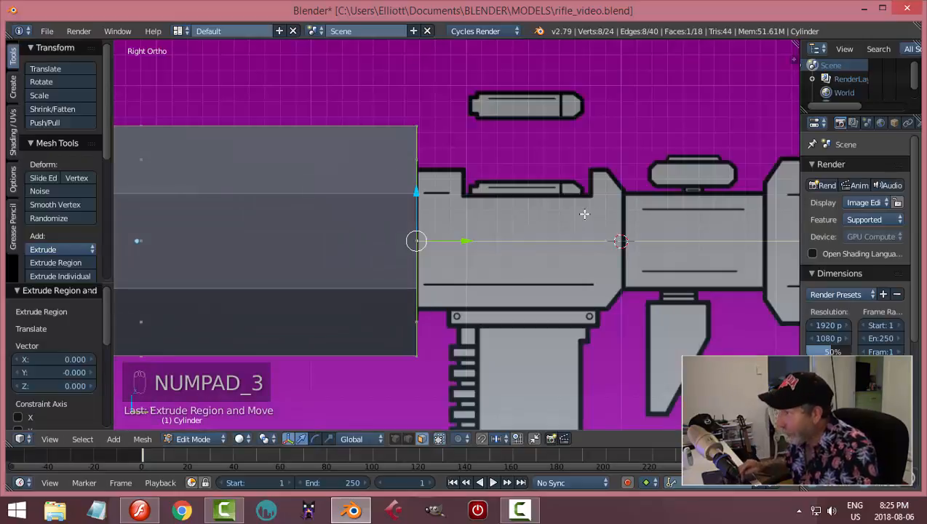
key("KP_3")
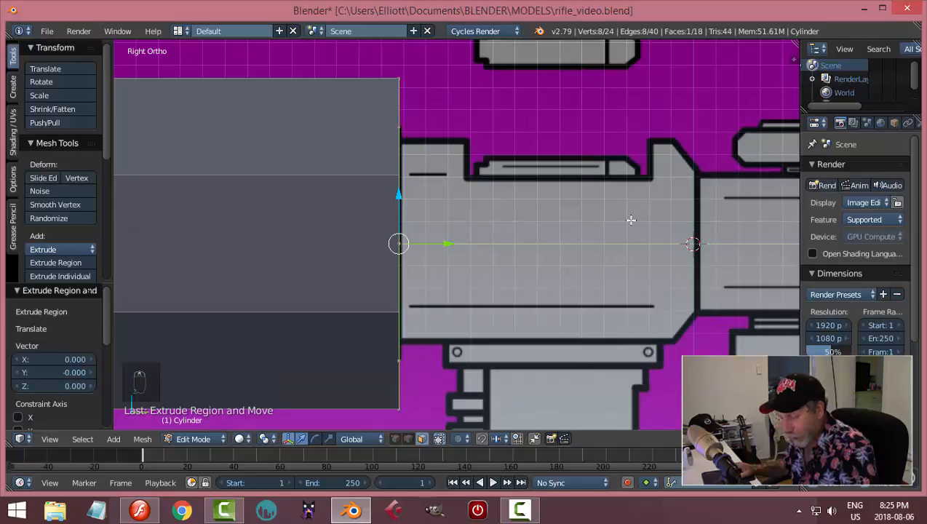
key("s")
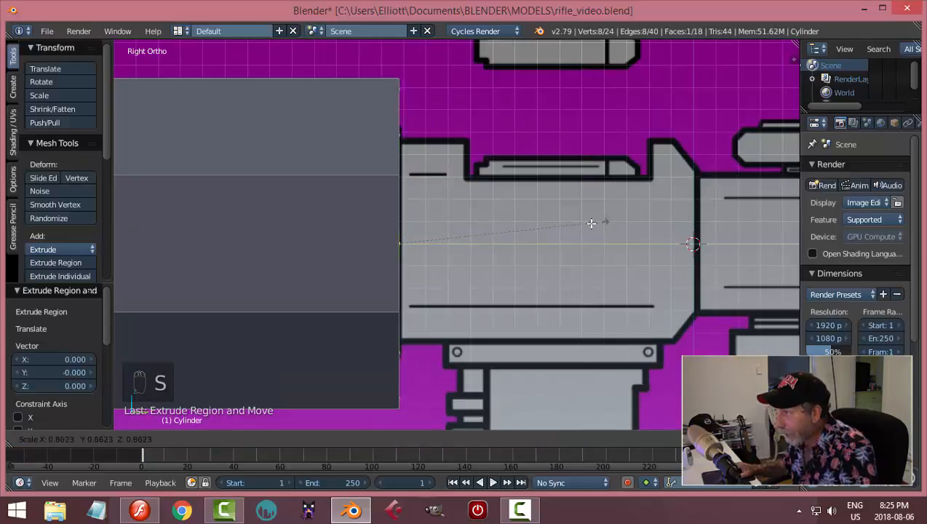
left_click(506, 242)
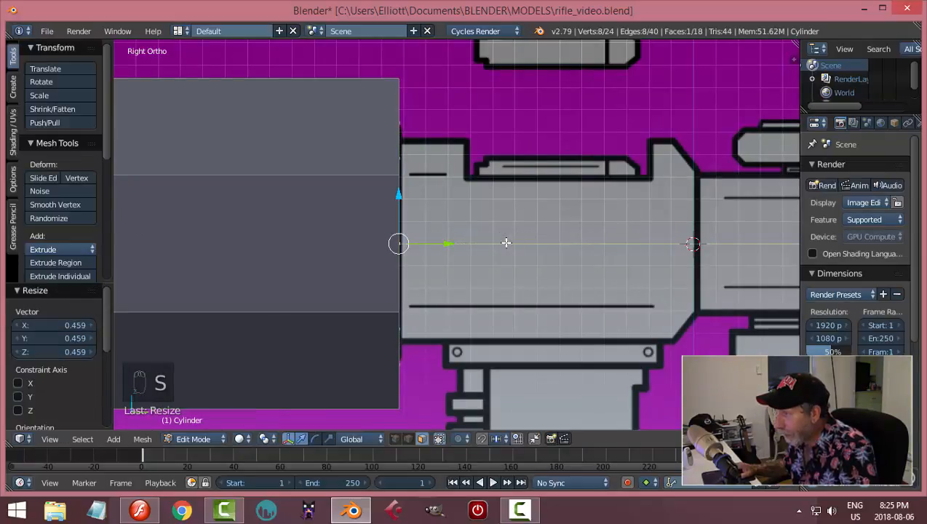
middle_click_drag(544, 213, 511, 205)
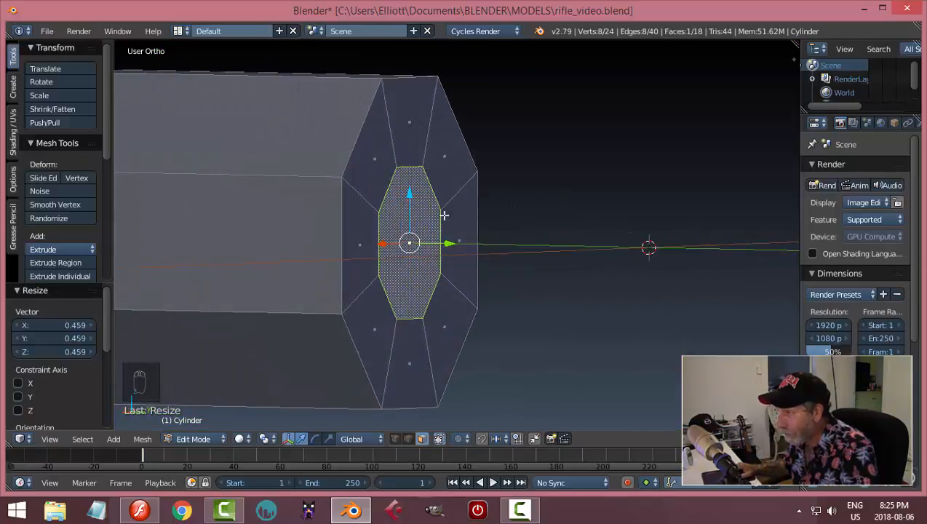
In the right view, extrude the inset face about 0.694 along the Y axis and move it 0.648 further to the receiver's far edge.
key("KP_3")
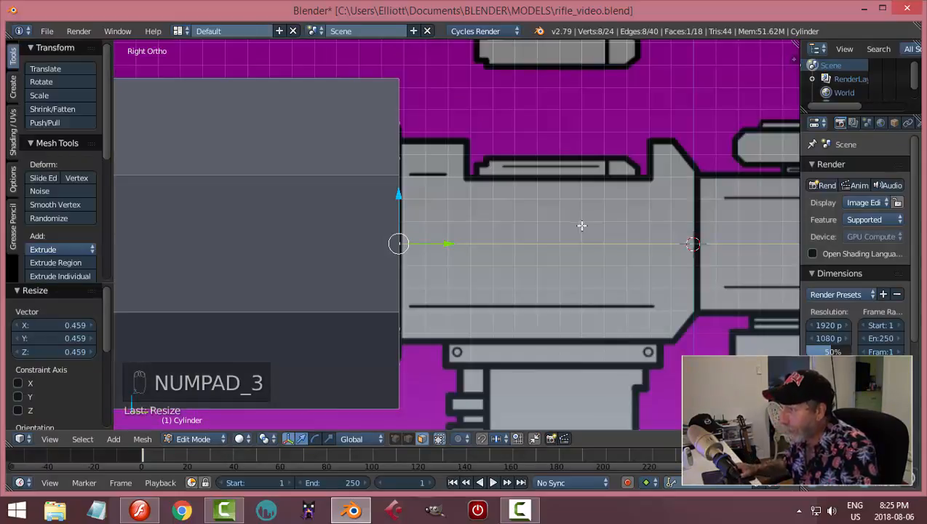
left_click_drag(446, 244, 460, 248)
key("ctrl+z")
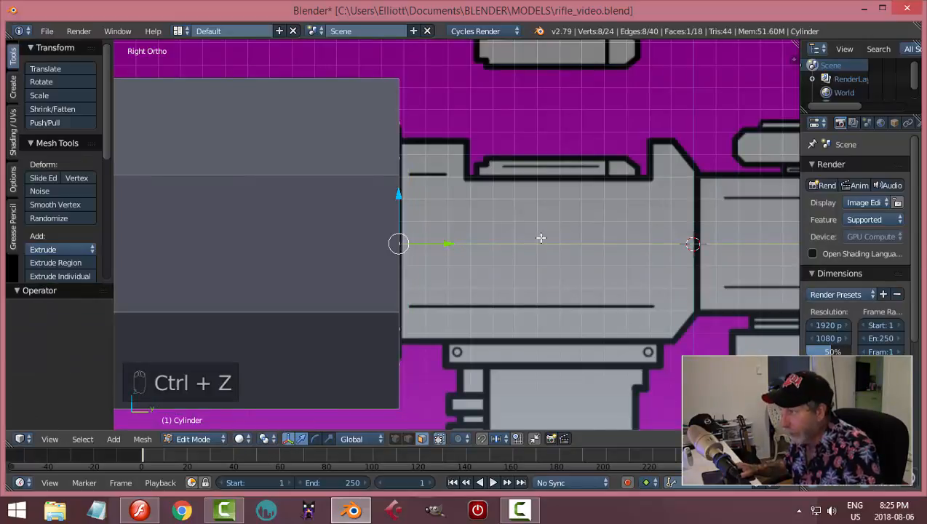
key("e")
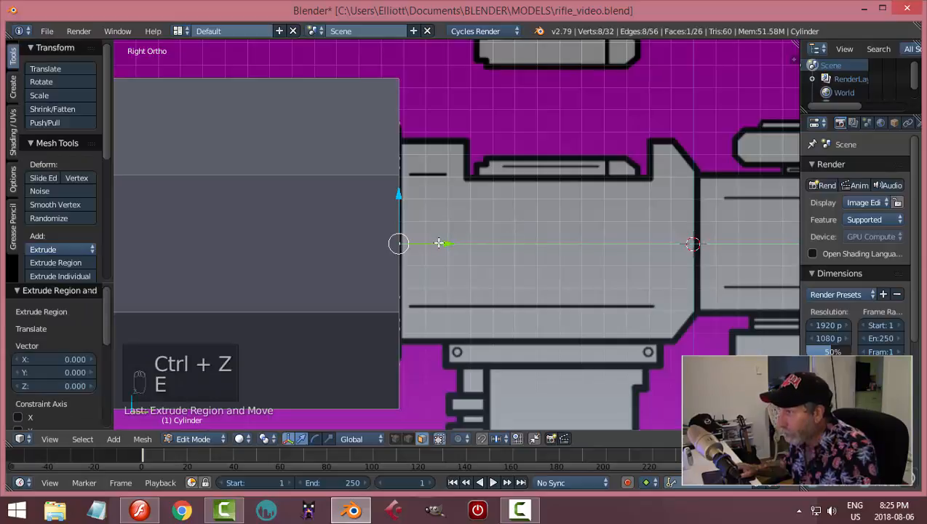
left_click(606, 233)
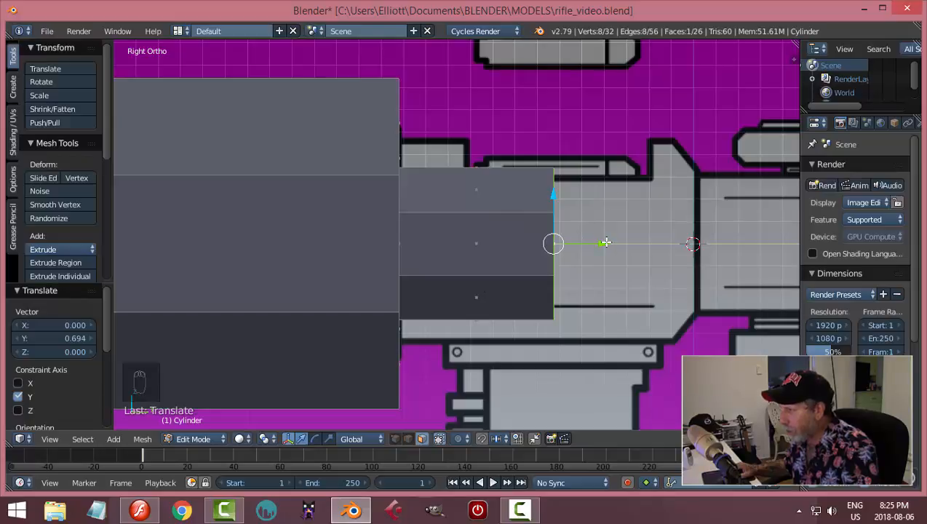
left_click_drag(602, 243, 747, 266)
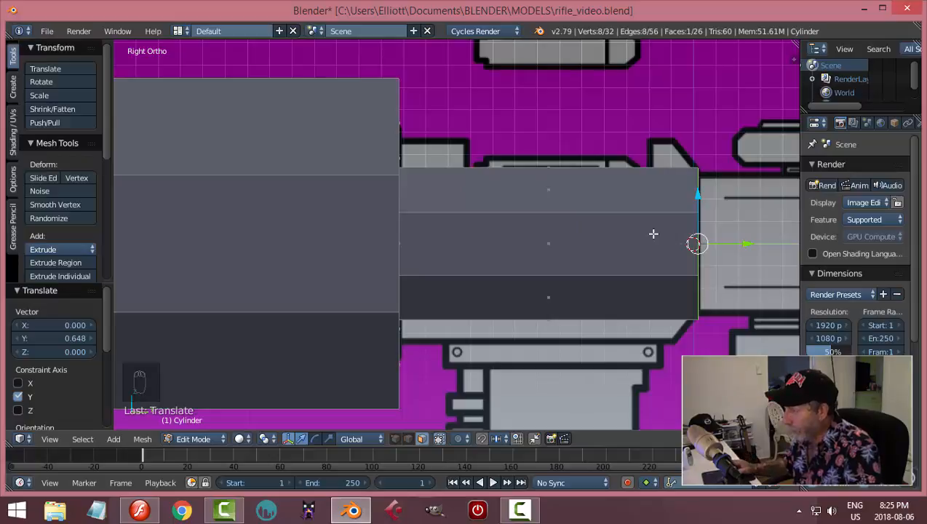
Grow the selection from the extruded end face to the whole mesh, and shrink it back to the end face.
middle_click_drag(731, 253, 661, 260)
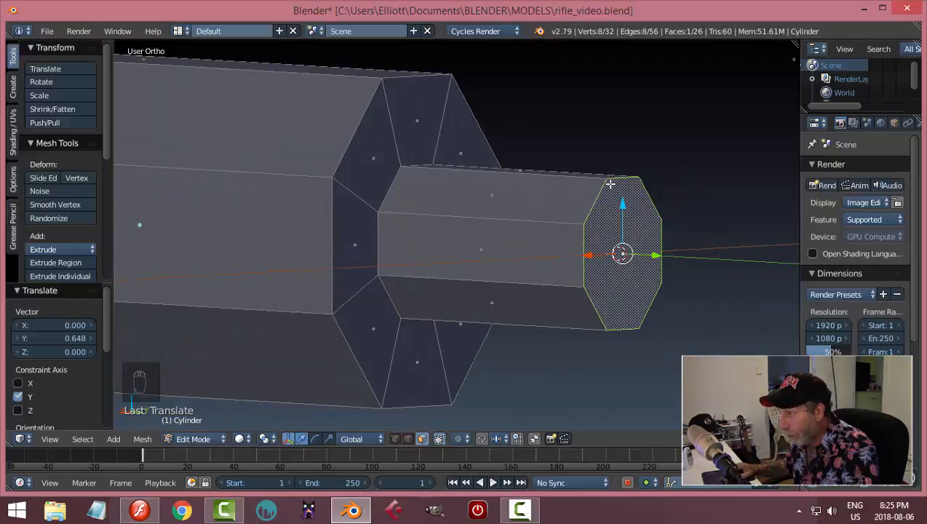
key("ctrl+KP_Add")
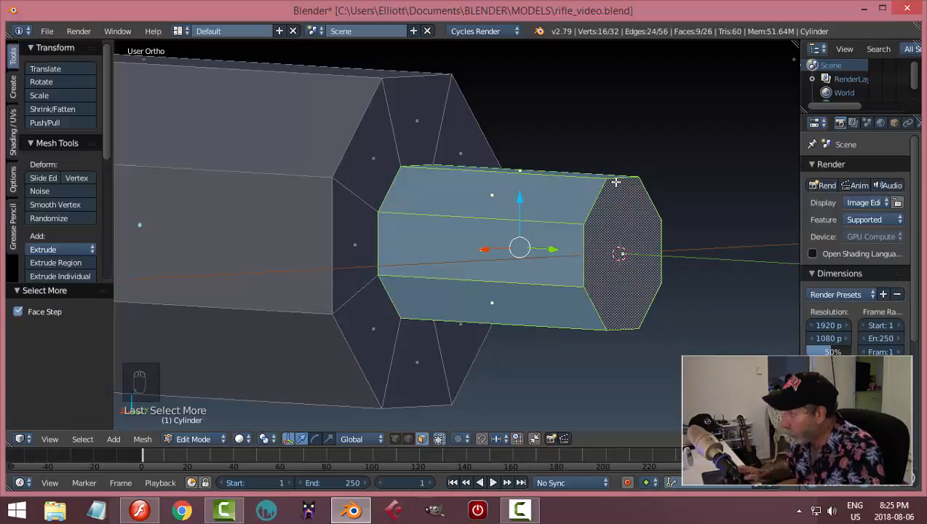
key("ctrl+KP_Add")
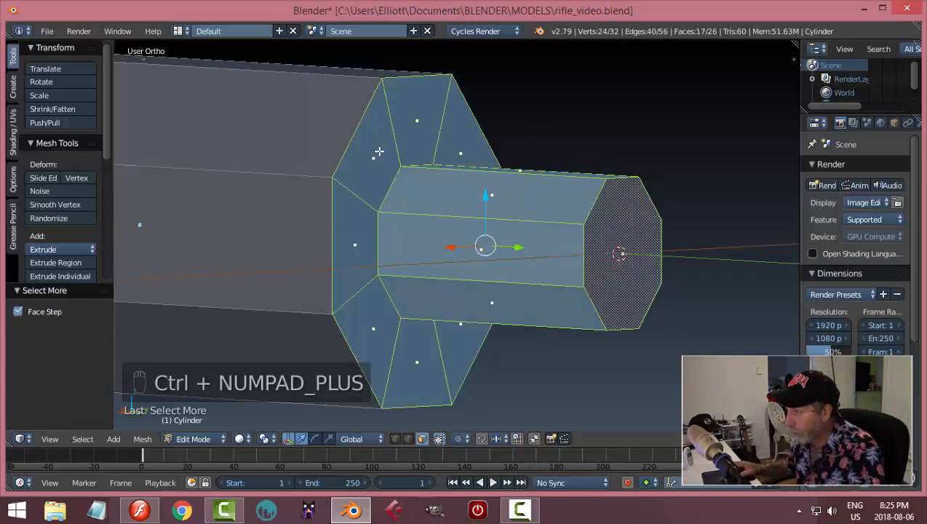
key("ctrl+KP_Add")
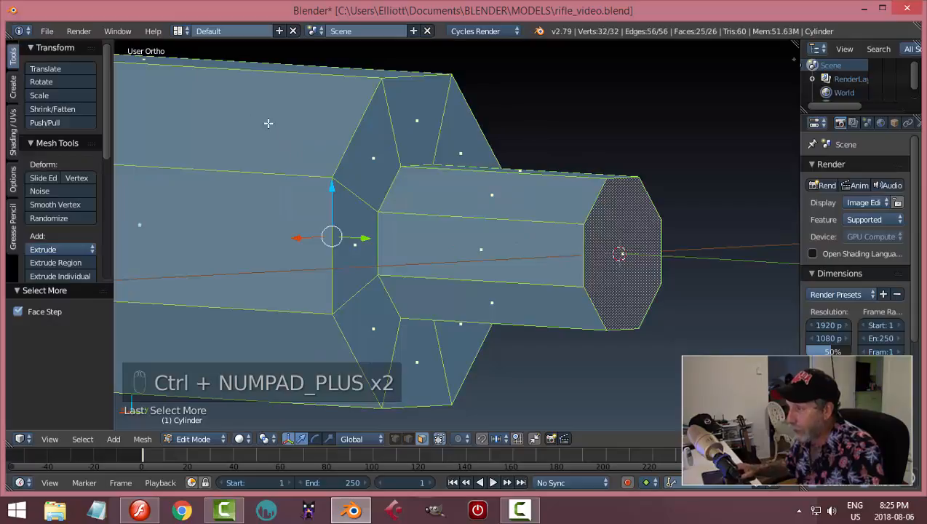
scroll(293, 122, "down", 2)
scroll(294, 122, "down", 1)
middle_click_drag(300, 172, 318, 179)
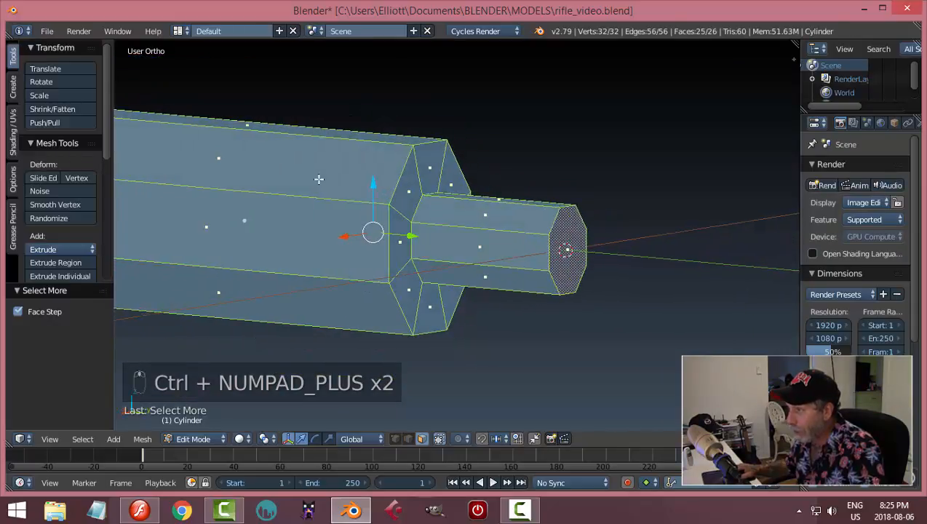
key("ctrl+KP_Subtract")
key("ctrl+KP_Subtract")
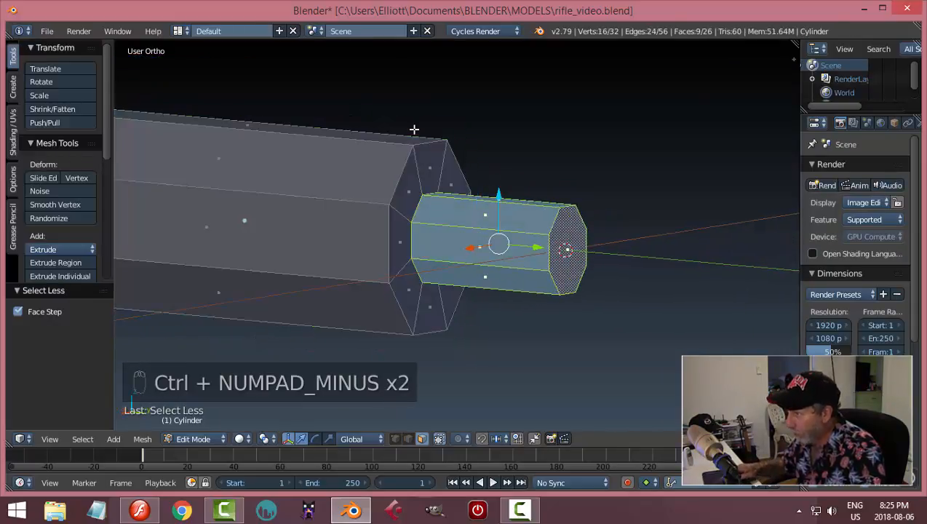
key("ctrl+KP_Subtract")
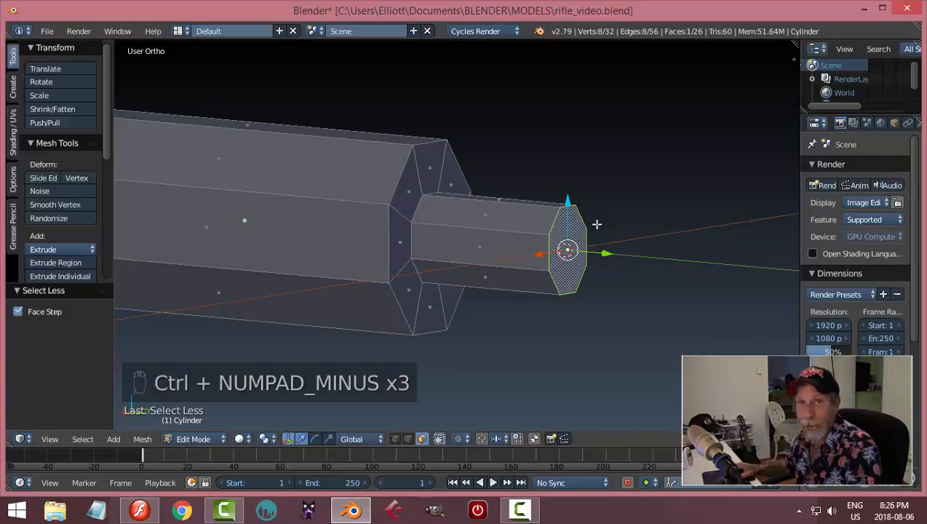
Grow the selection to the receiver section, scale it by about 1.361 with the Y axis excluded in wireframe, and deselect everything.
key("ctrl+KP_Add")
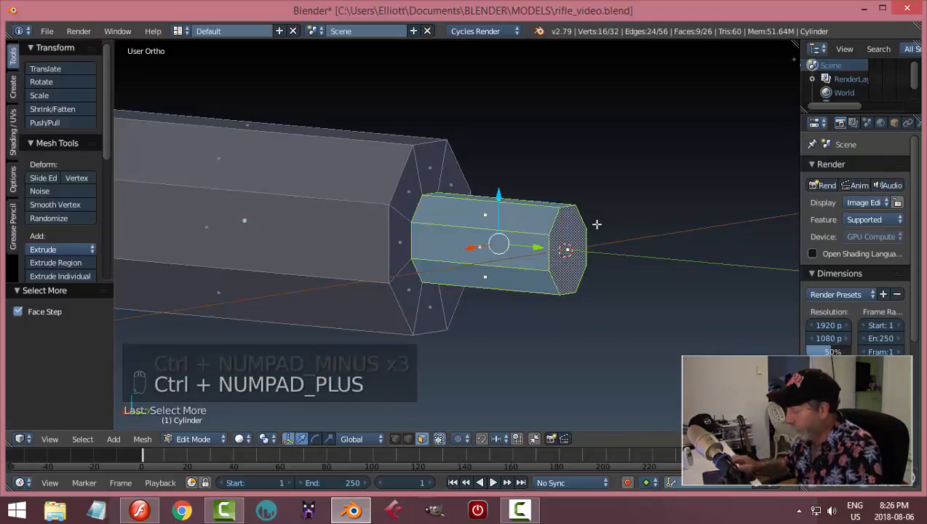
key("KP_3")
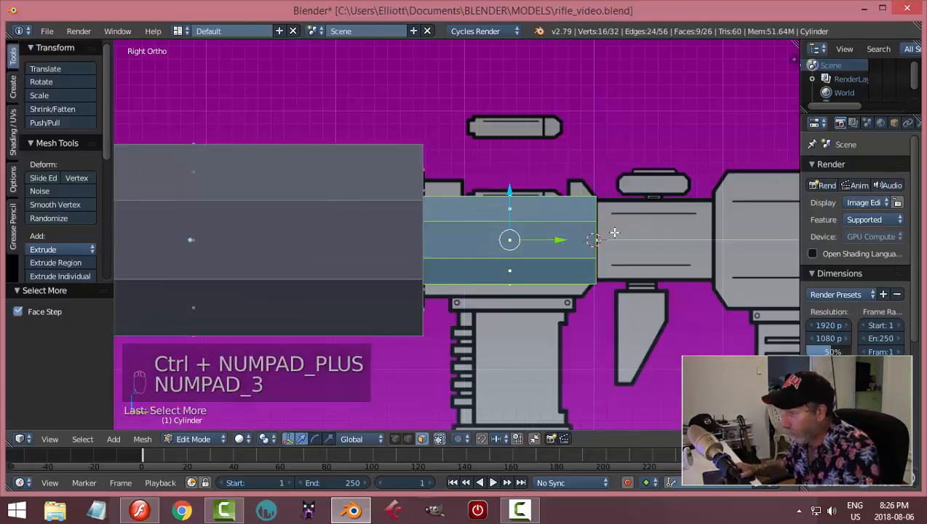
key("z")
left_click(690, 235)
scroll(587, 234, "up", 3)
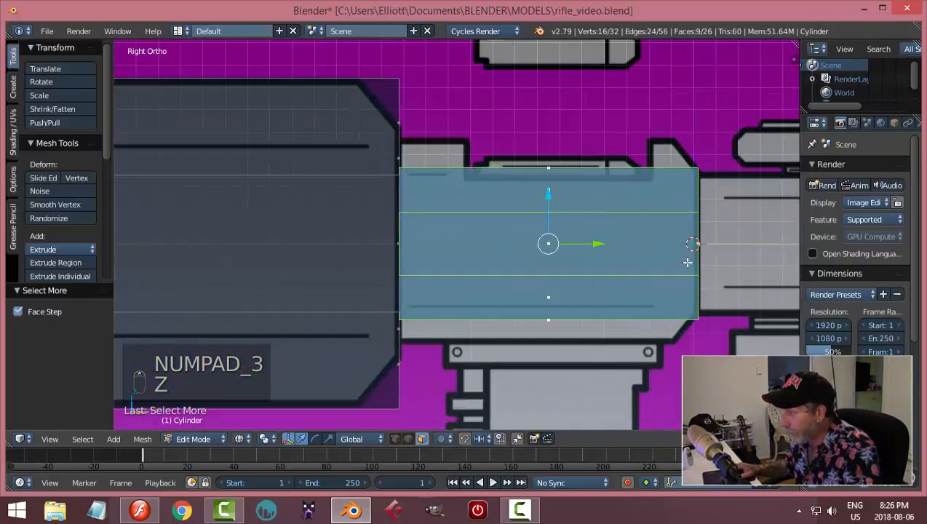
middle_click_drag(583, 237, 558, 229, "shift")
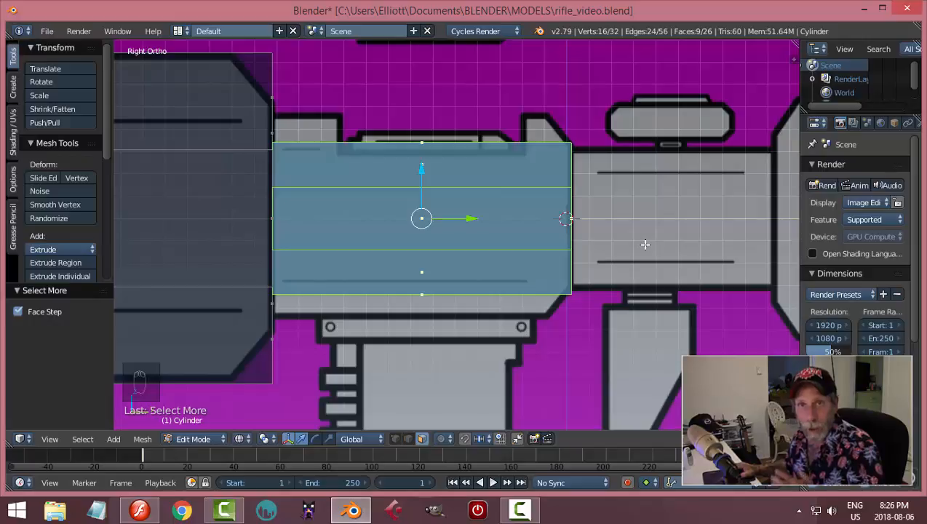
key("s")
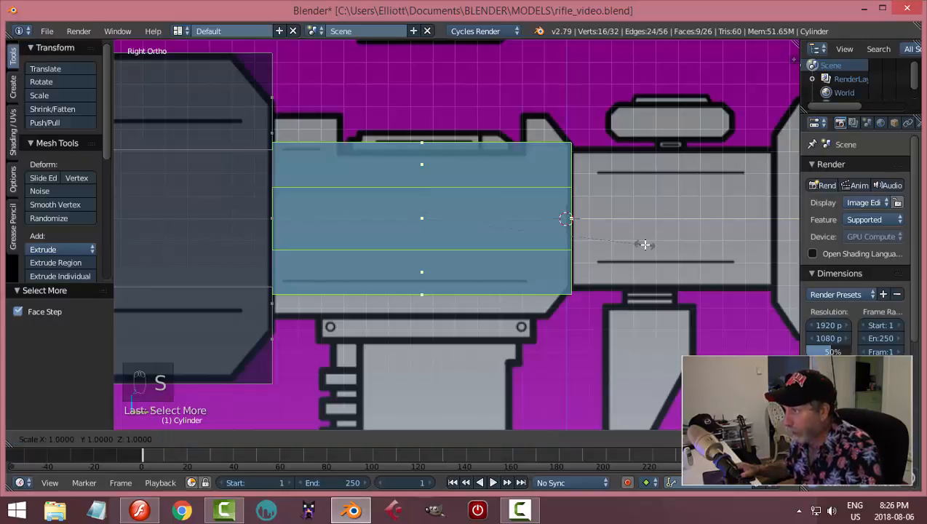
key("shift+y")
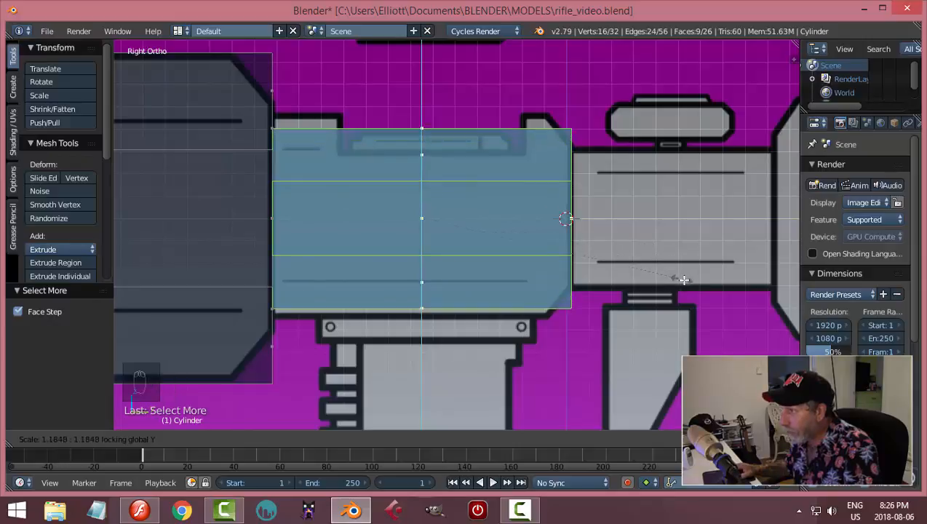
left_click(718, 294)
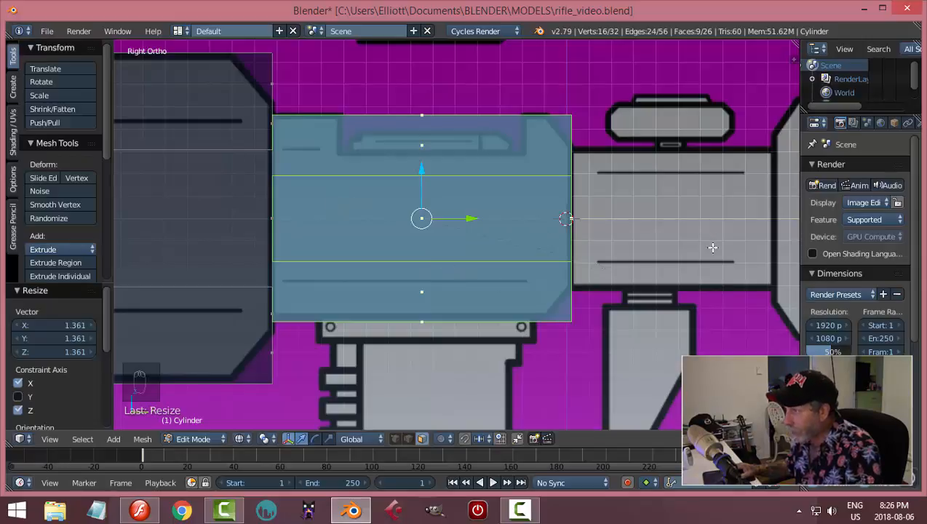
key("a")
Try selecting the receiver section's end face in wireframe shading, and clear the selection.
middle_click_drag(753, 246, 726, 263)
key("KP_3")
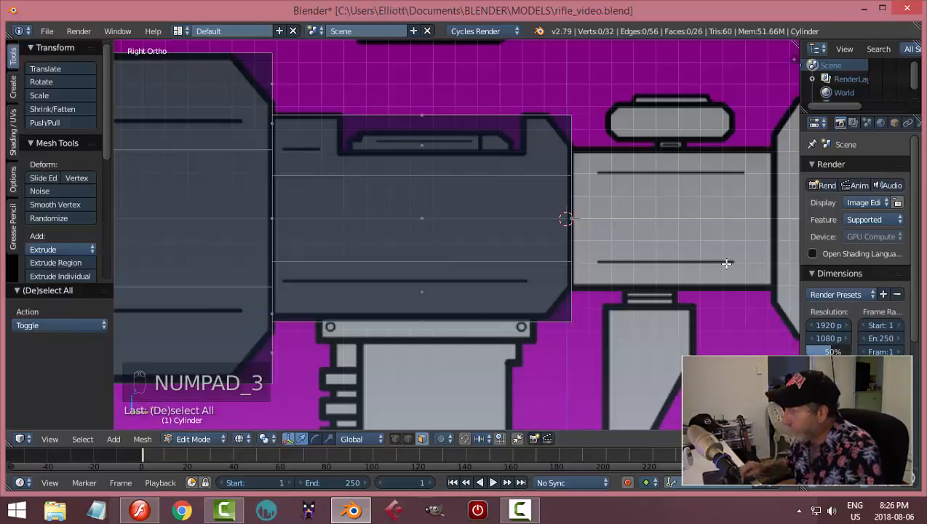
middle_click_drag(714, 262, 590, 254, "shift")
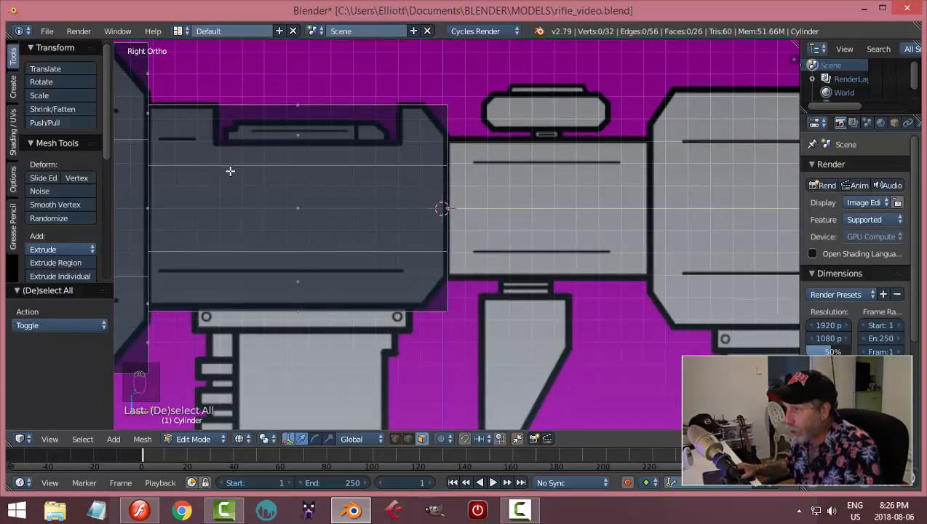
scroll(343, 215, "down", 1)
middle_click_drag(556, 219, 457, 225, "shift")
scroll(458, 226, "up", 1)
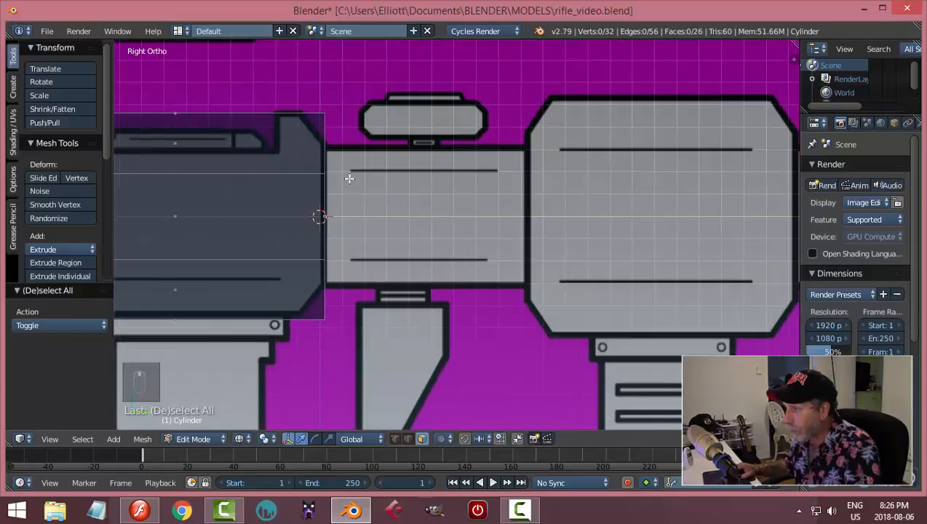
middle_click_drag(384, 198, 355, 220)
right_click(335, 218)
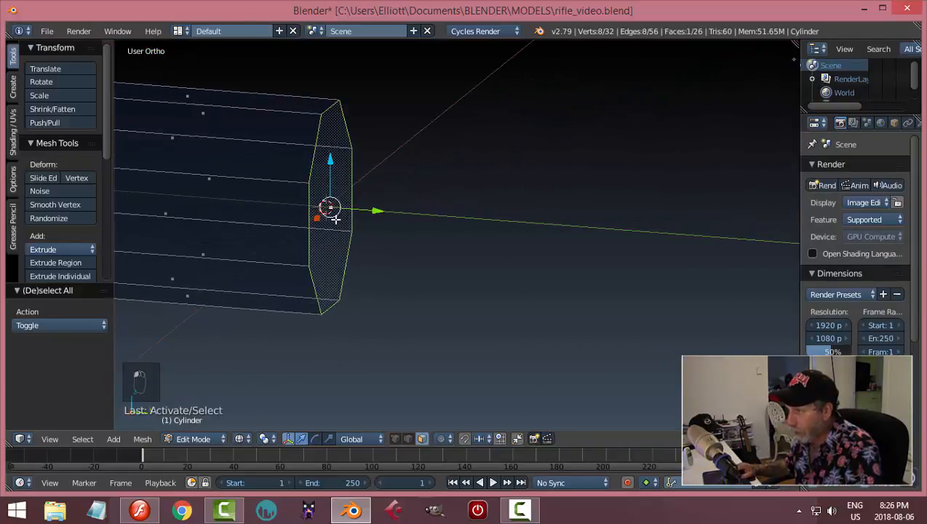
middle_click_drag(461, 235, 432, 234)
key("a")
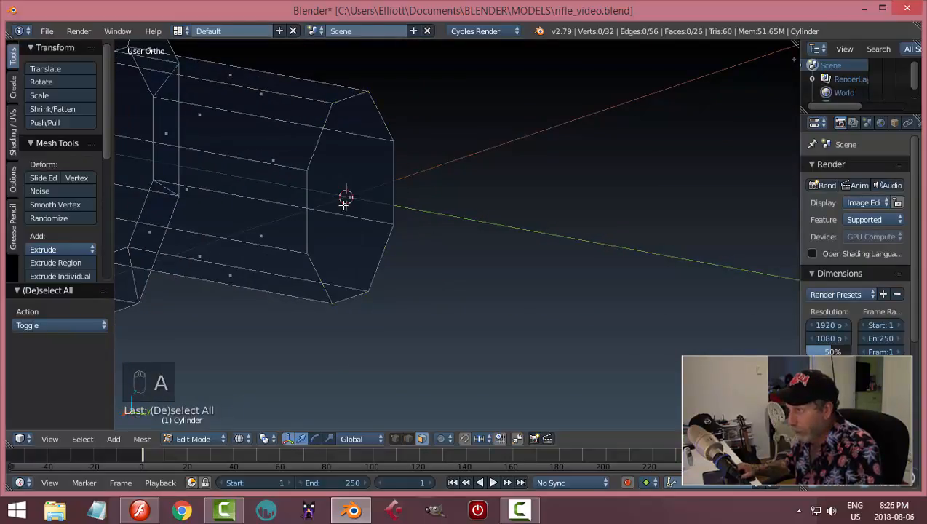
right_click(322, 161)
key("a")
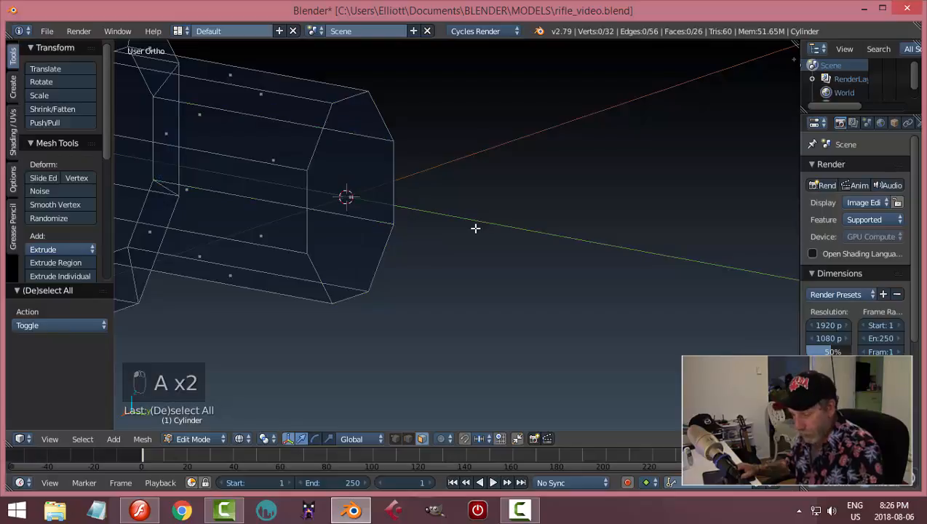
Switch to solid shading to select the receiver section's open end face, and return to wireframe in the right view.
key("z")
left_click(474, 308)
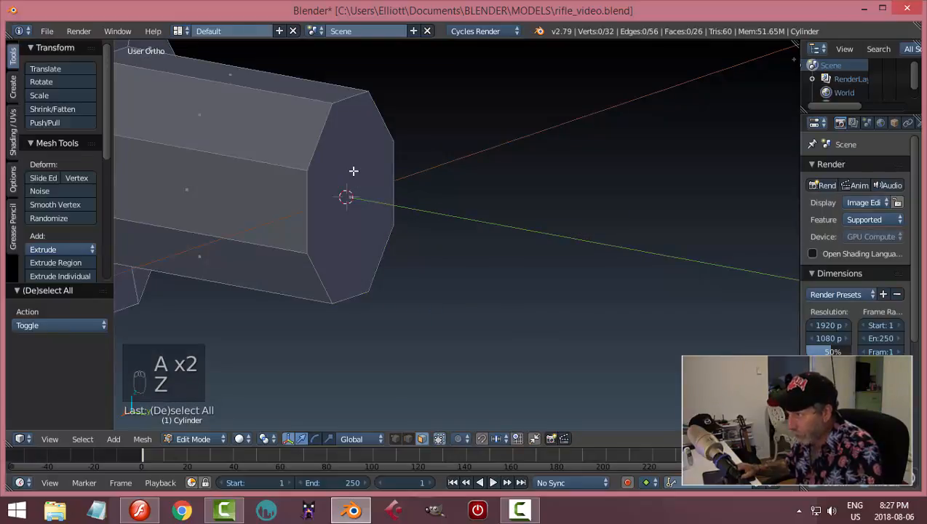
right_click(351, 170)
key("KP_3")
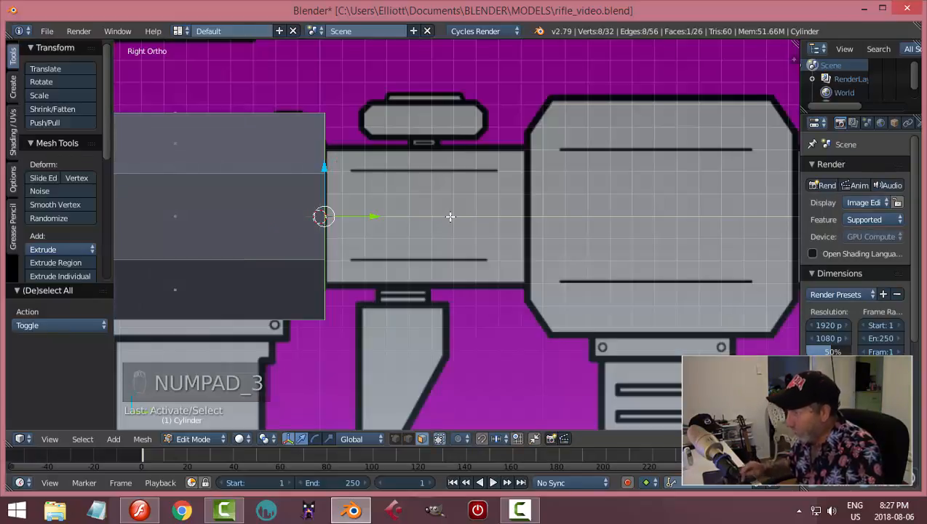
key("z")
left_click(528, 217)
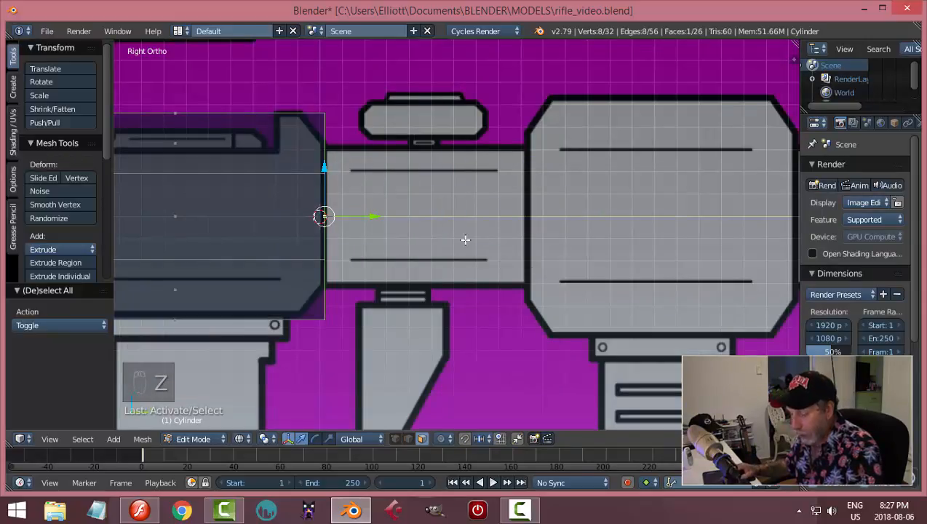
Extrude the receiver's end face in place and scale the new face to about 0.711 to match the narrower section.
key("s")
right_click(422, 225)
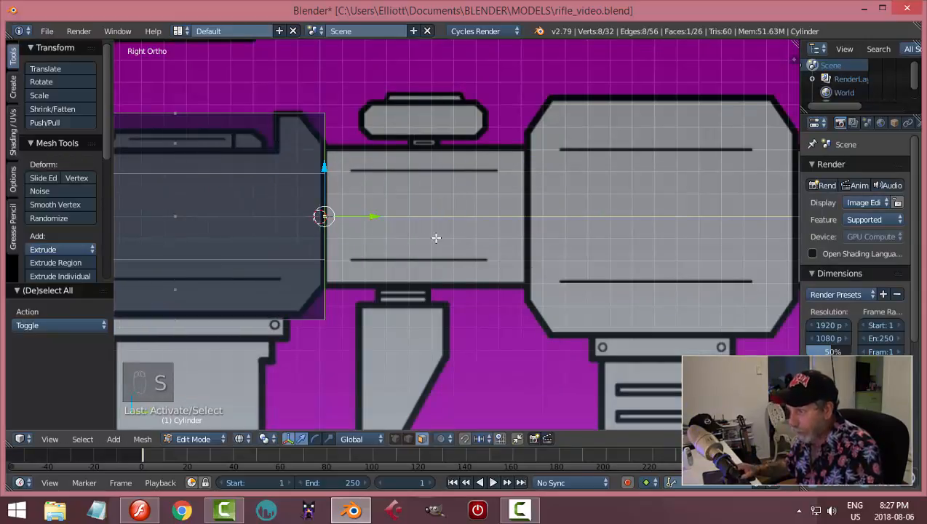
key("e")
right_click(435, 237)
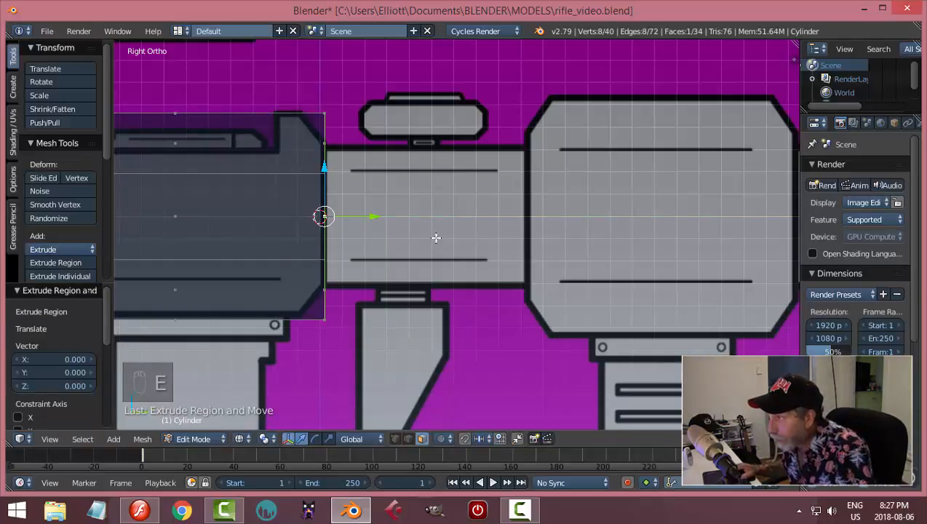
key("s")
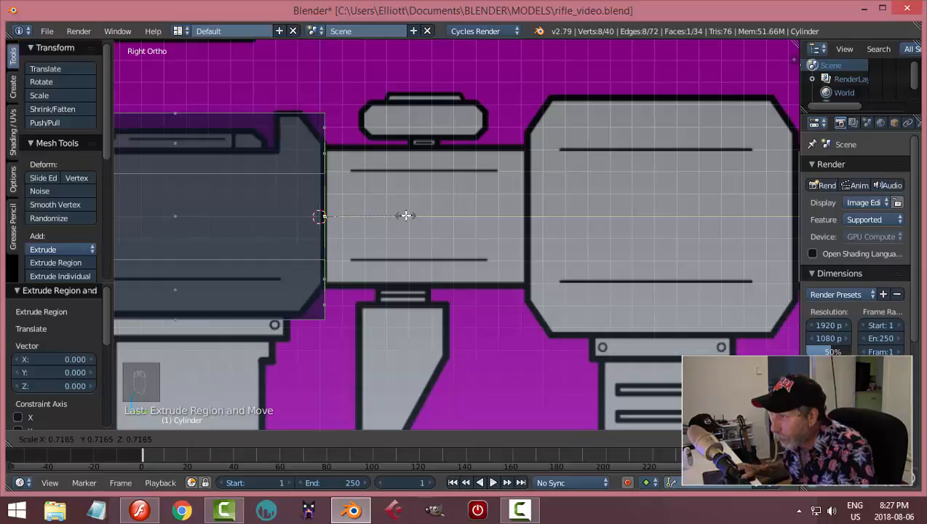
left_click(405, 213)
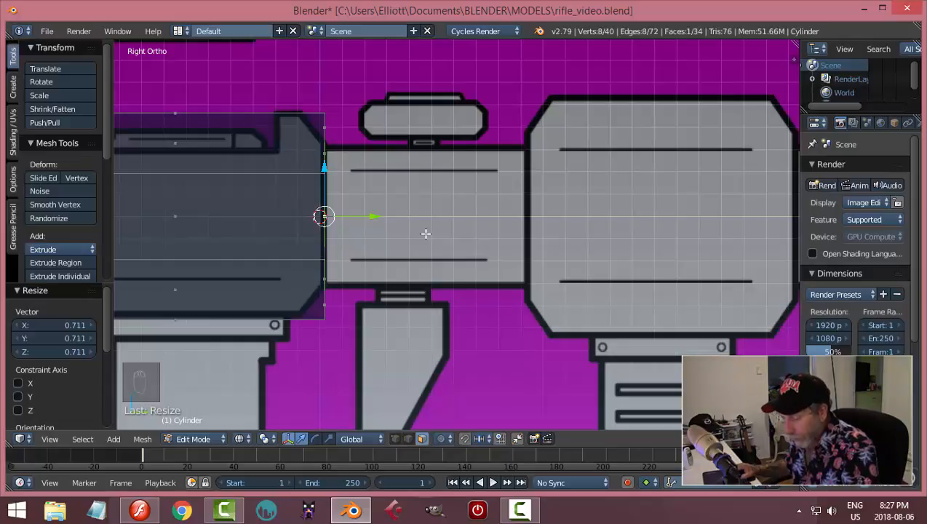
Extrude the scaled face about 0.901 along the Y axis to the start of the large octagonal front block.
key("e")
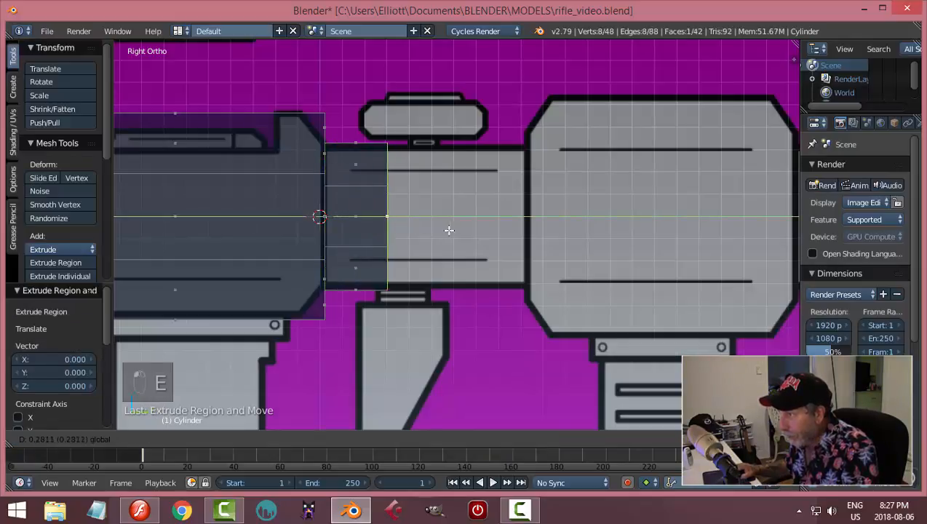
left_click(577, 261)
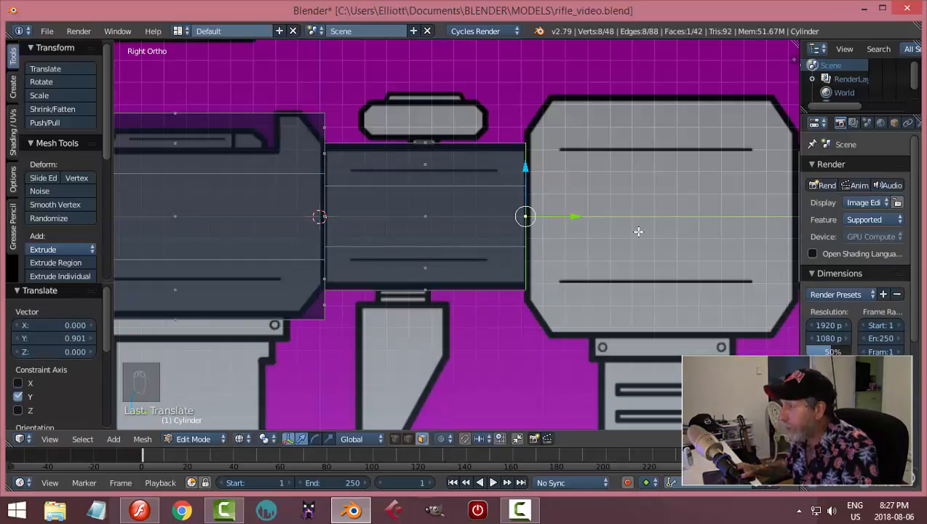
middle_click_drag(634, 233, 496, 248, "shift")
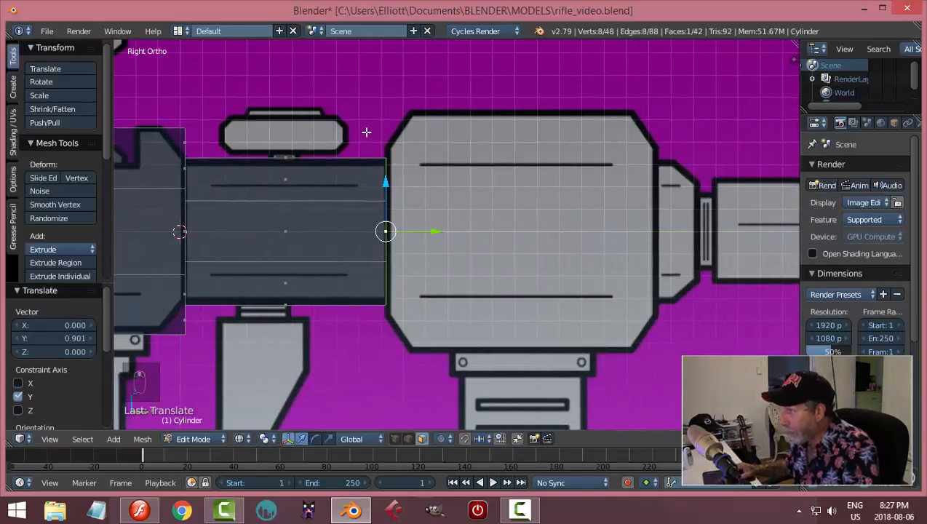
Extrude the end face in place, scale it to about 2.243, and extrude it about 0.865 along Y to form the large front block.
key("e")
right_click(536, 227)
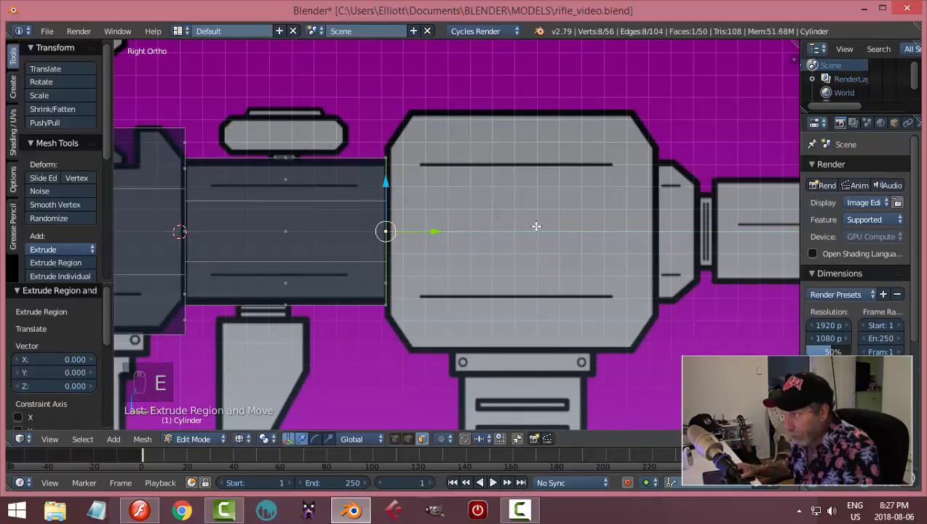
key("s")
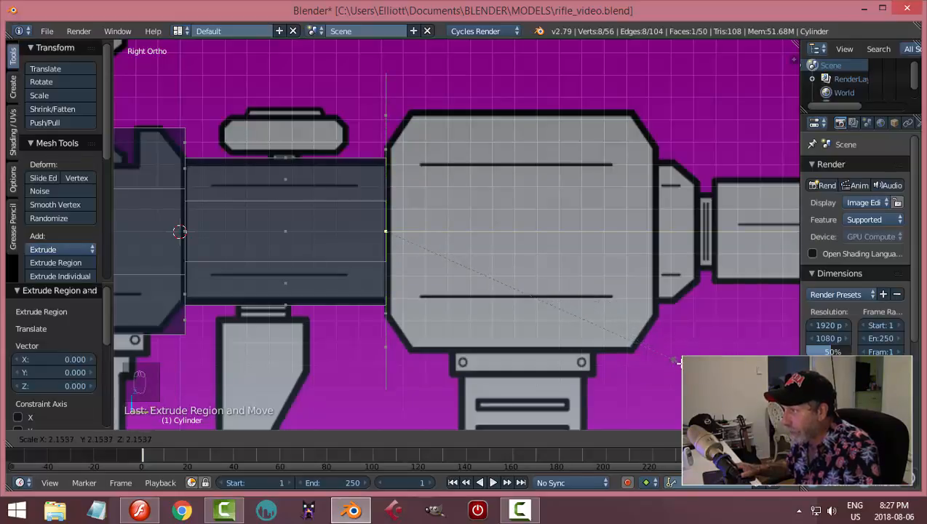
left_click(675, 373)
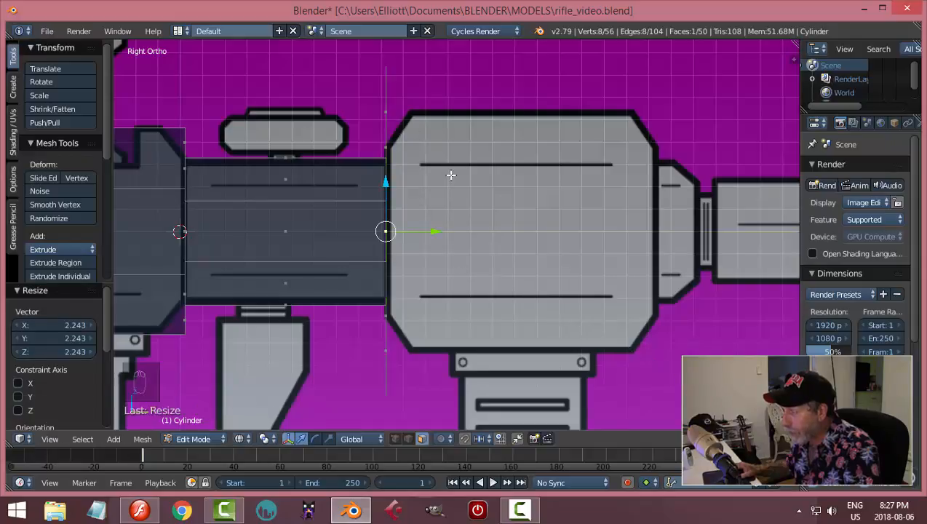
key("e")
left_click_drag(434, 232, 740, 251)
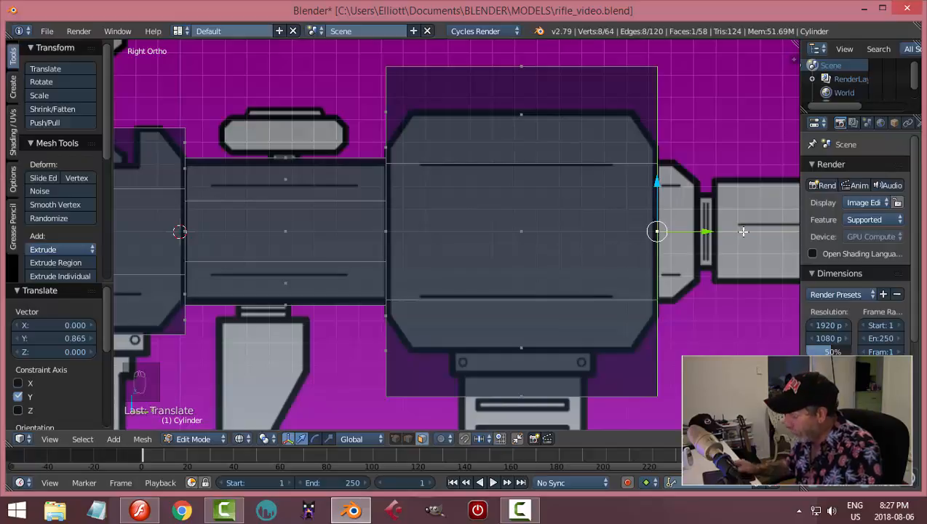
Grow the selection to the whole front block and scale it to about 0.73, excluding the Y axis, to match the reference height.
key("ctrl+KP_Add")
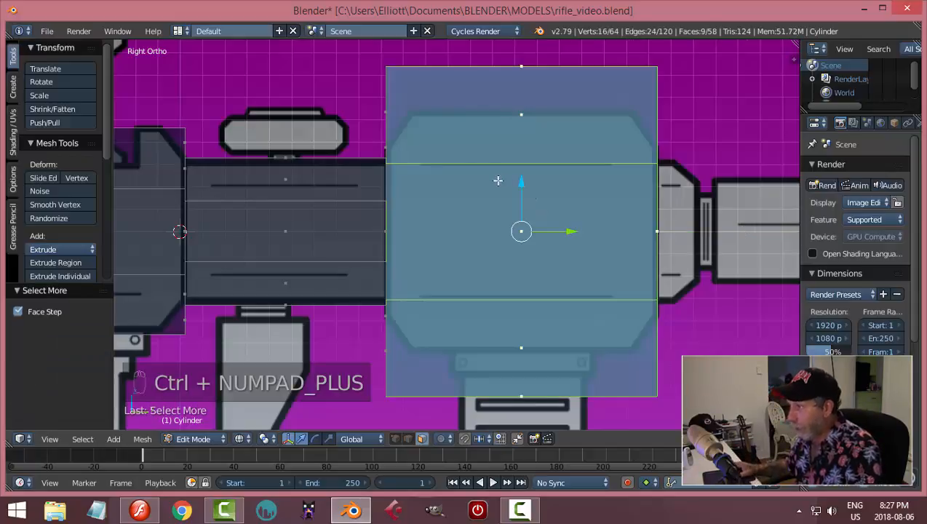
middle_click_drag(483, 243, 361, 160)
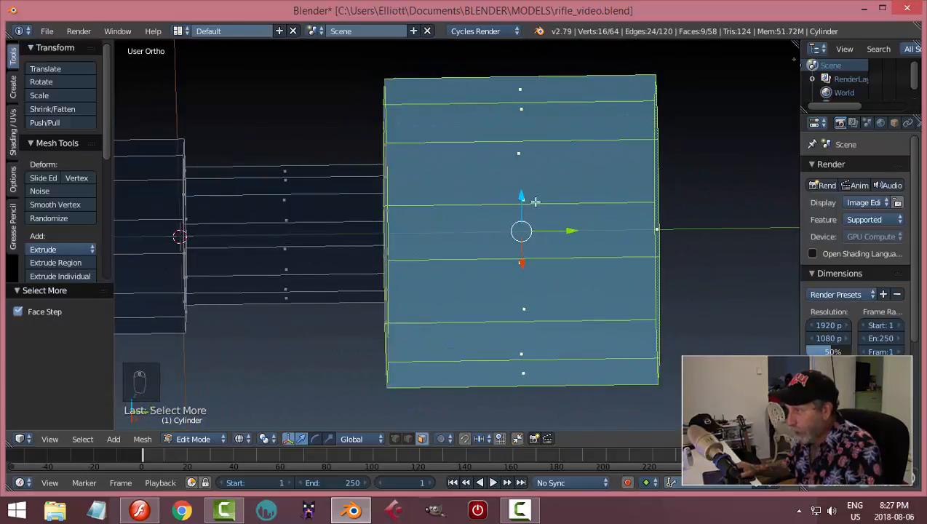
middle_click_drag(595, 198, 521, 174)
key("KP_3")
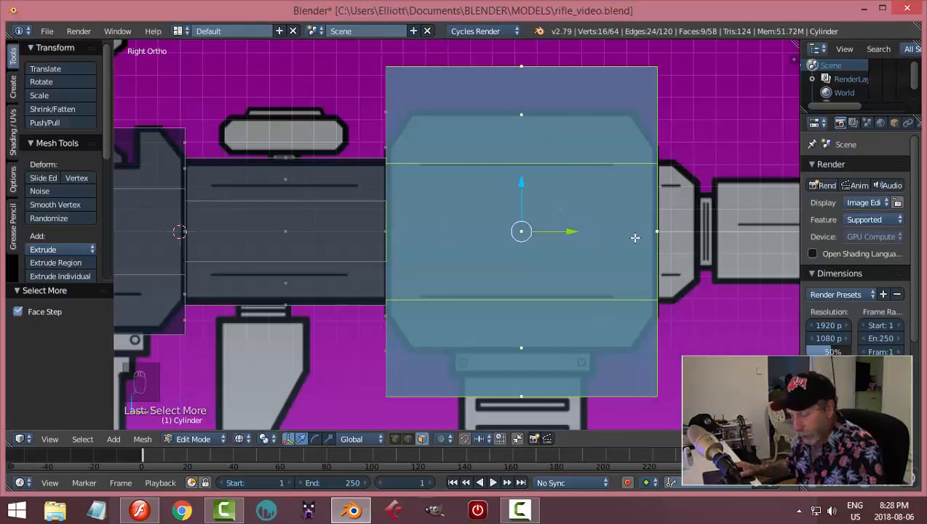
key("s")
key("shift+y")
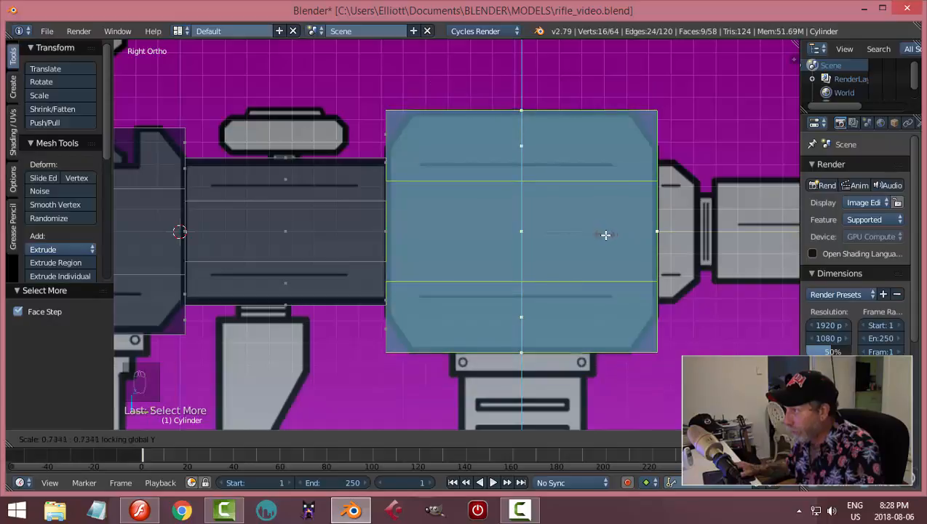
left_click(623, 236)
Clear the selection, select only the front block's far end face, and return to the right view.
key("a")
middle_click_drag(673, 231, 472, 220, "shift")
middle_click_drag(532, 227, 455, 209)
right_click(456, 211)
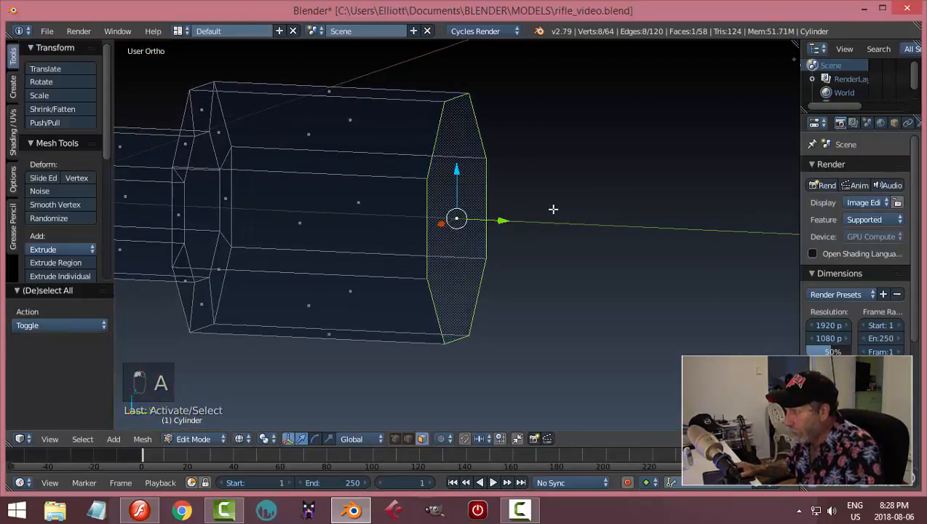
middle_click_drag(552, 208, 559, 211)
key("KP_3")
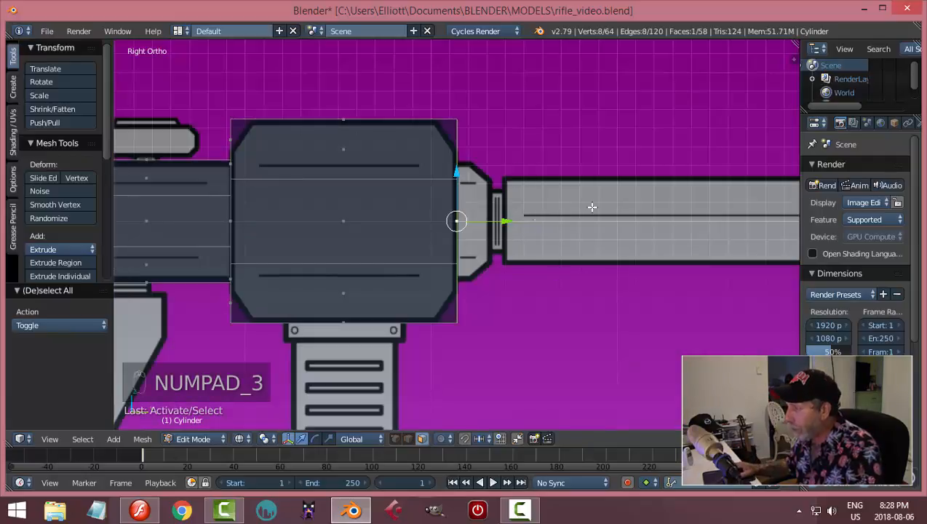
Extrude the front block's end face in place, scale it to about 0.588, and extrude it about 0.191 along Y to form the short collar.
scroll(612, 239, "down", 1)
scroll(548, 230, "up", 4)
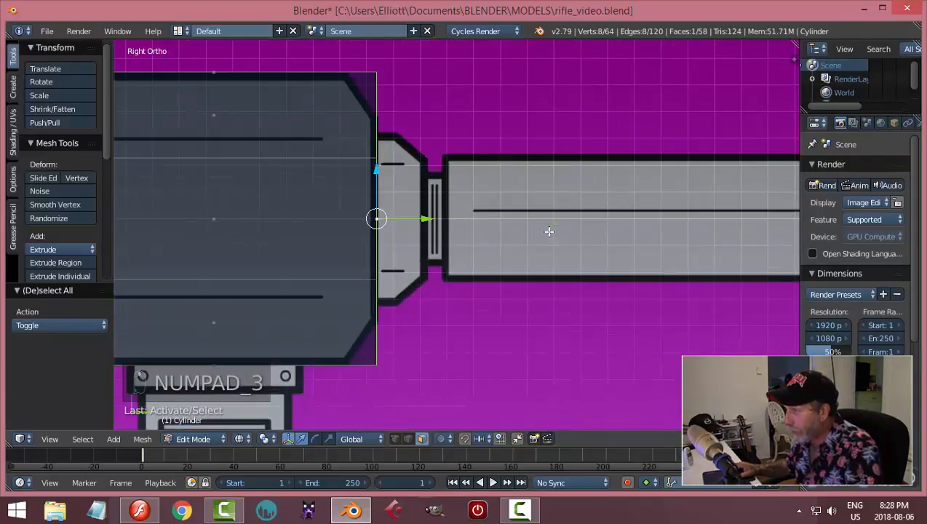
scroll(413, 158, "down", 1)
middle_click_drag(406, 147, 462, 160, "shift")
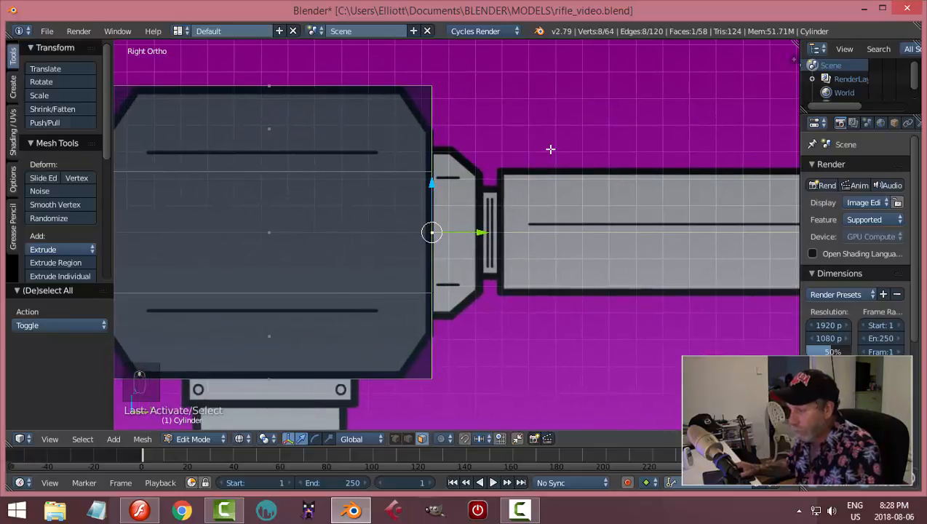
key("e")
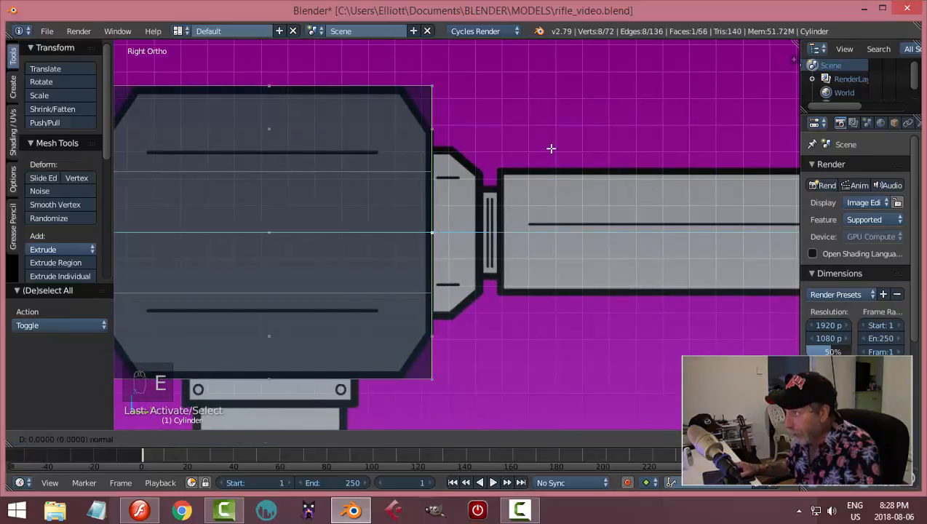
key("s")
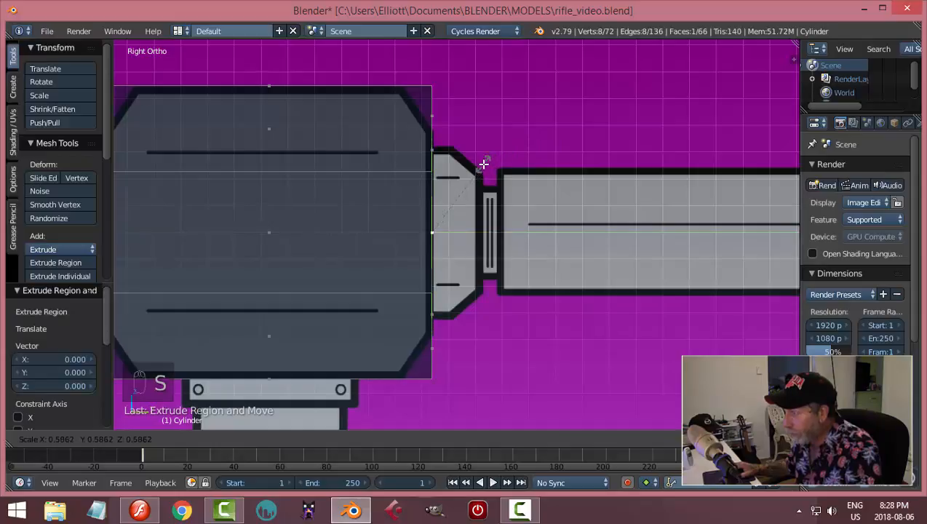
left_click(485, 166)
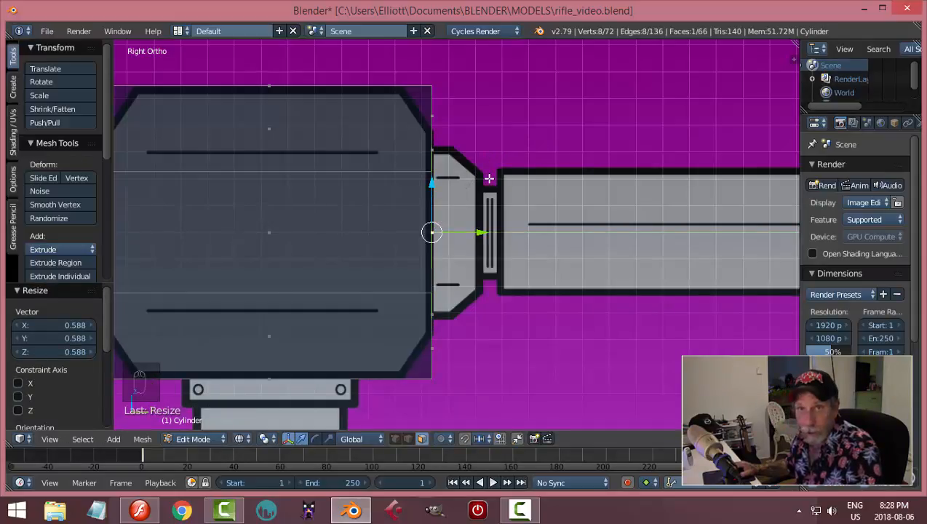
key("e")
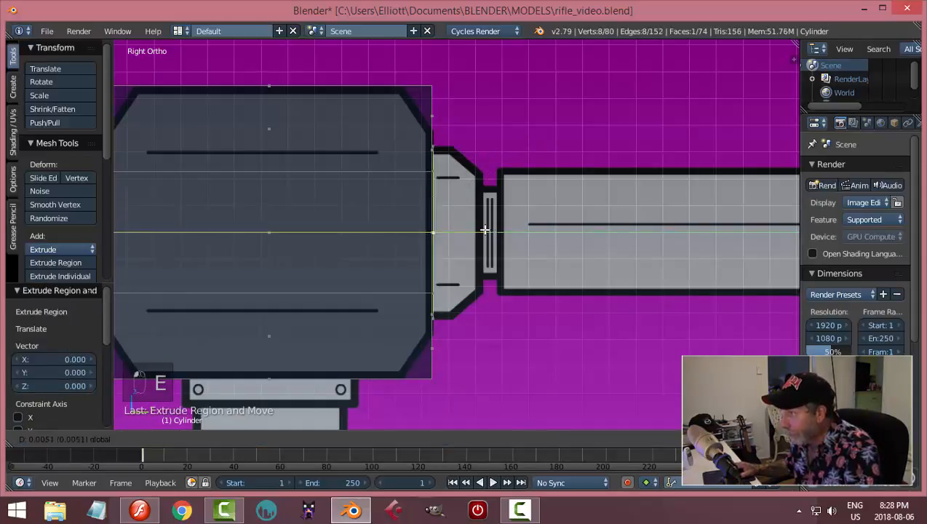
left_click(487, 186)
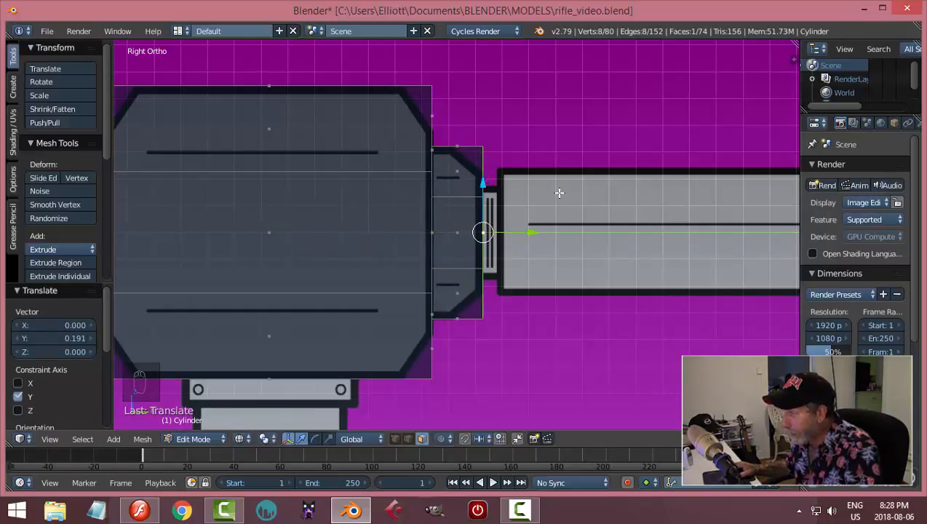
Clear the selection, switch to Object Mode with solid shading, and examine the stepped rifle body from several angles.
key("a")
scroll(559, 192, "down", 4)
key("Tab")
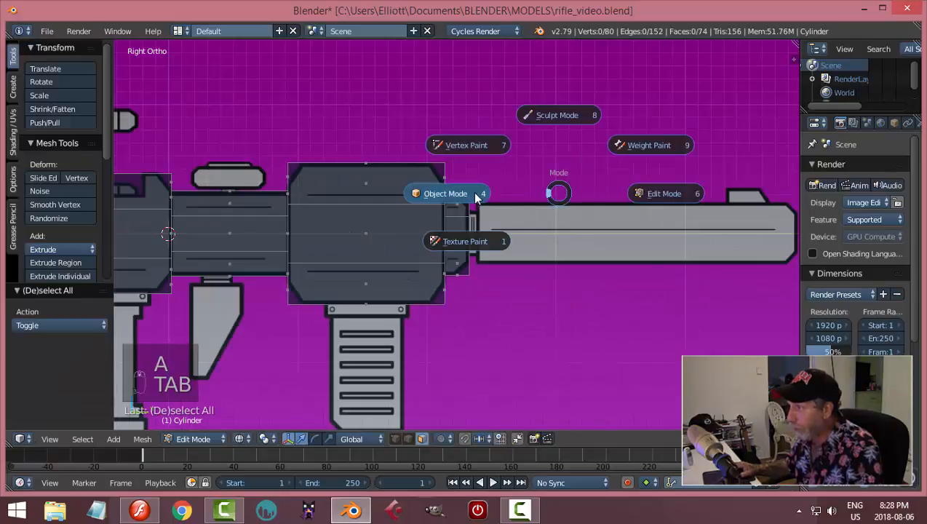
left_click(477, 196)
scroll(578, 186, "down", 3)
key("z")
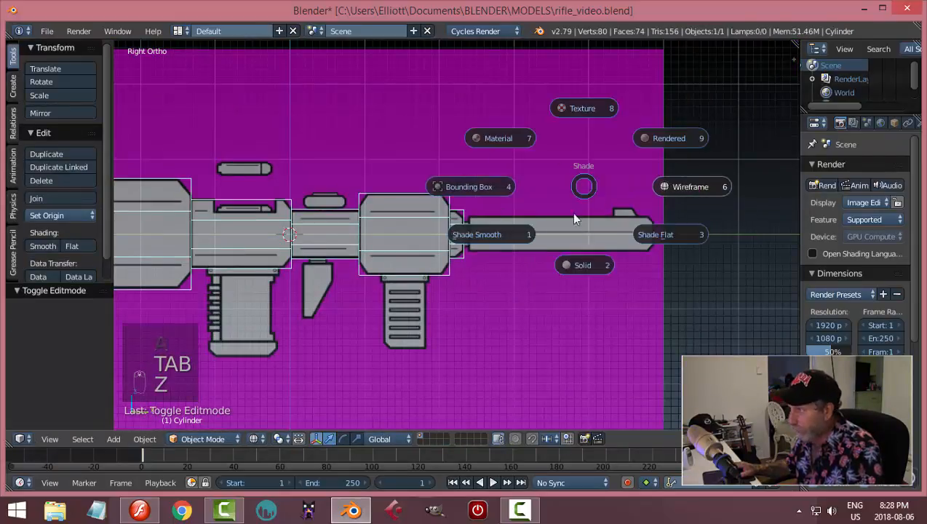
left_click(582, 266)
middle_click_drag(583, 266, 539, 221)
middle_click_drag(396, 204, 496, 179)
scroll(503, 207, "up", 3)
scroll(501, 209, "down", 3)
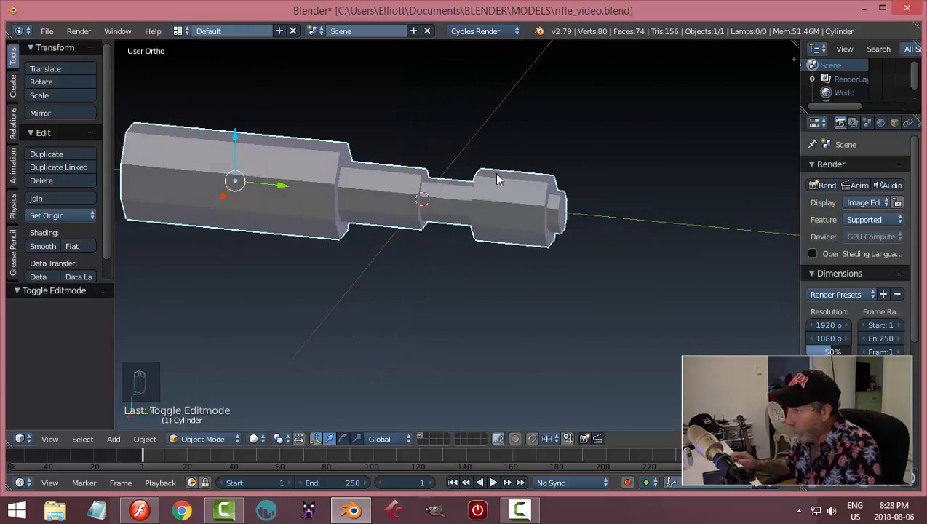
Return to the right view and enter Edit Mode with wireframe shading to reveal the reference image.
key("KP_3")
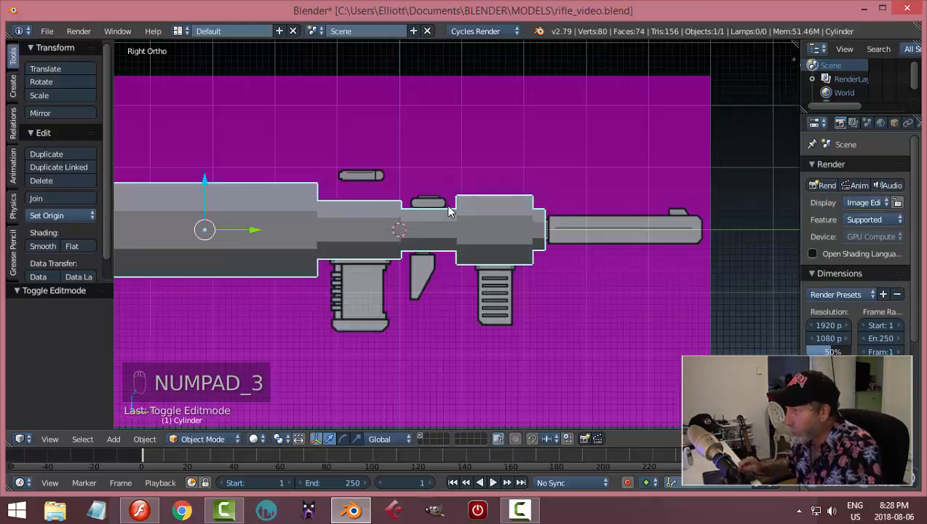
scroll(497, 226, "up", 2)
scroll(401, 228, "up", 2)
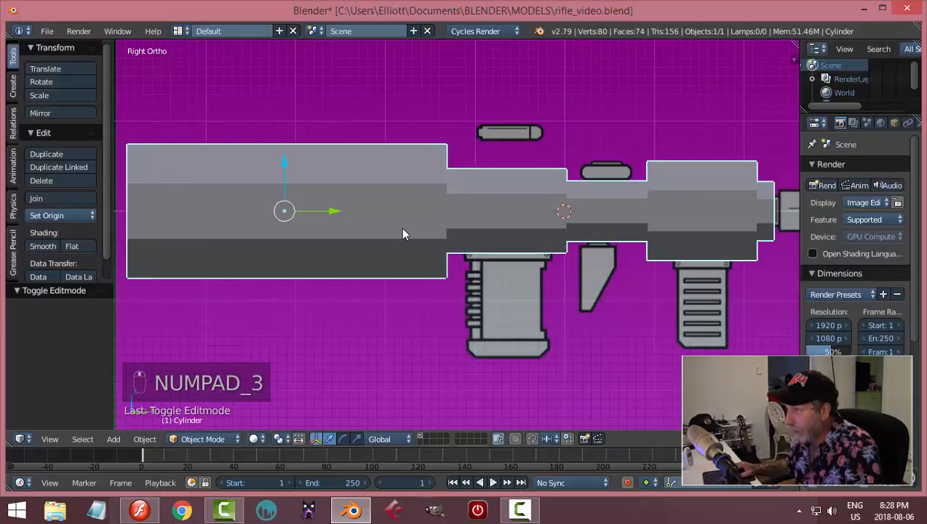
key("Tab")
left_click(507, 229)
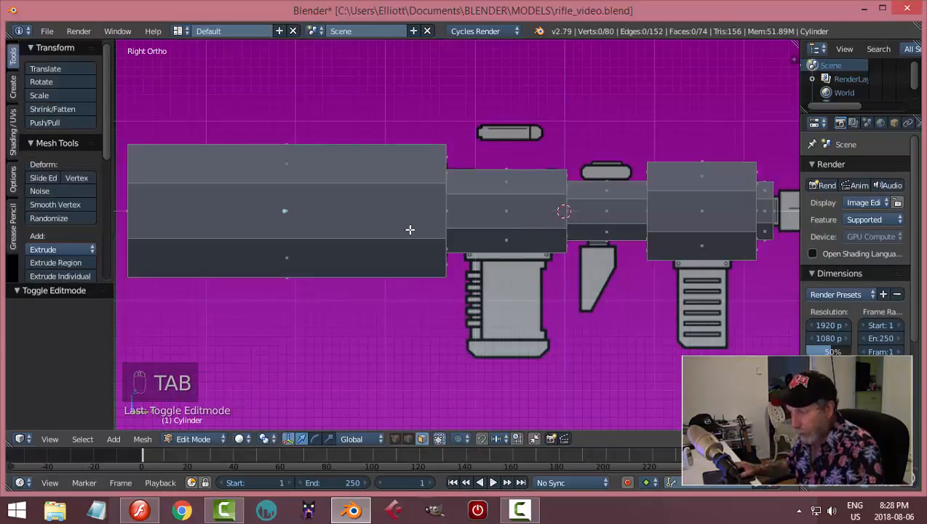
key("z")
left_click(508, 231)
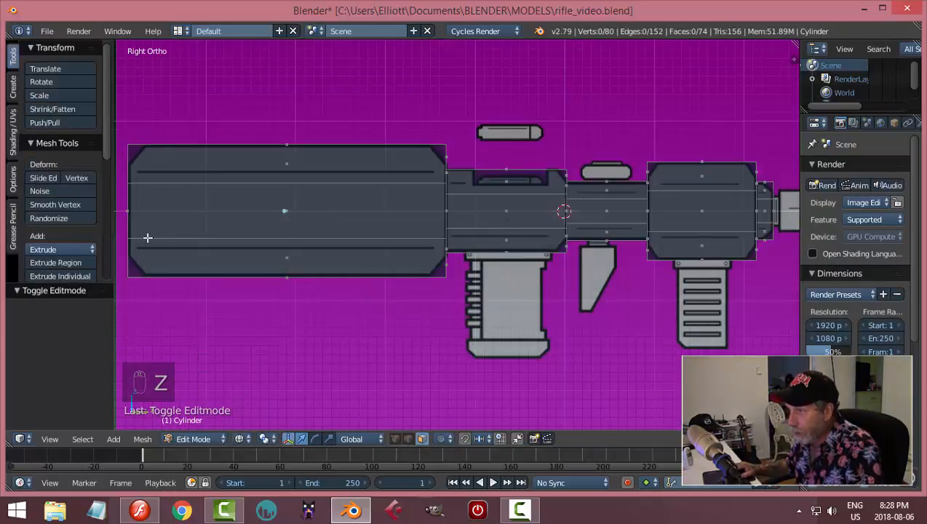
Box-select the rear end face of the stock section and bevel it by about 0.197 to match the reference's angled corners.
middle_click_drag(313, 233, 437, 228, "shift")
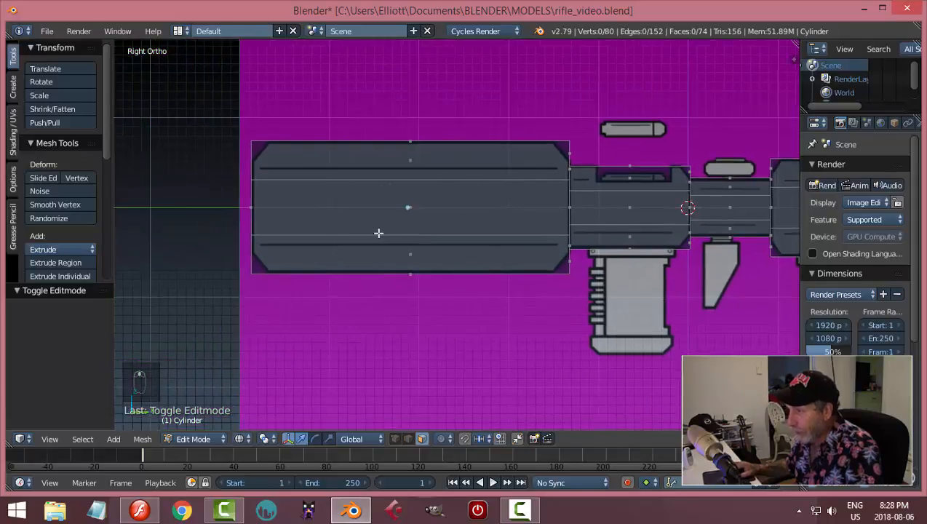
scroll(365, 226, "up", 2)
middle_click_drag(314, 205, 394, 238, "shift")
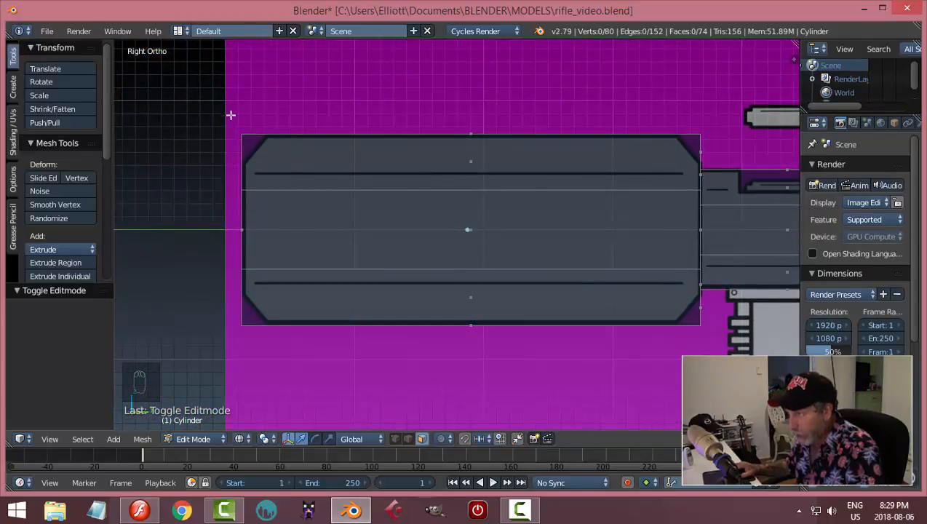
key("b")
left_click_drag(208, 86, 255, 357)
middle_click_drag(288, 257, 205, 181)
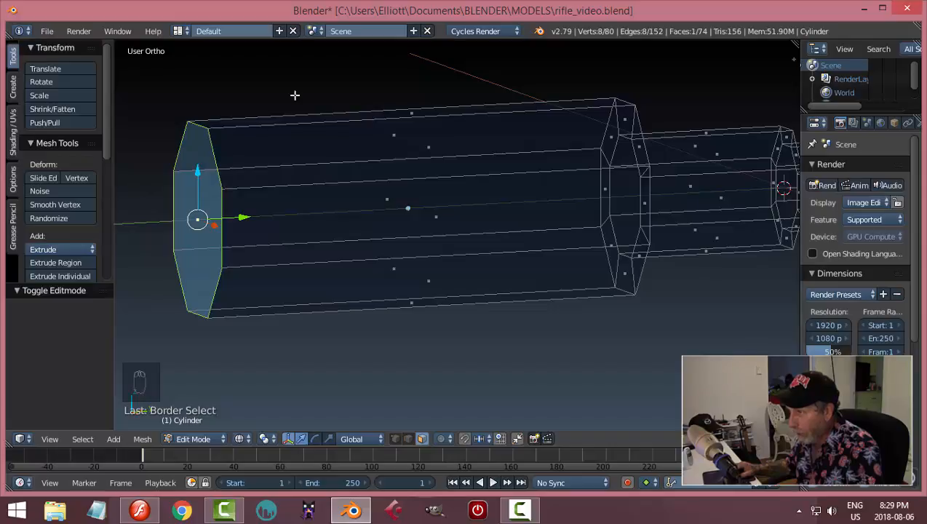
key("KP_3")
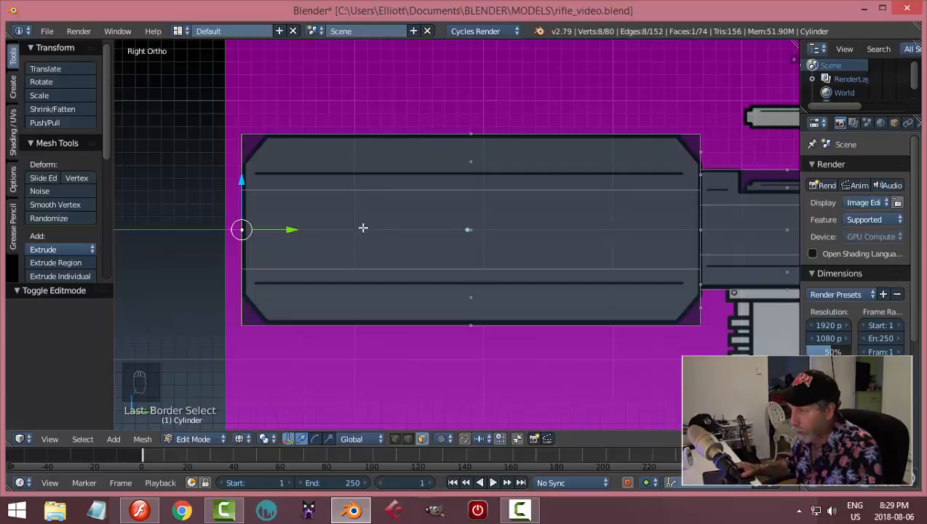
key("ctrl+b")
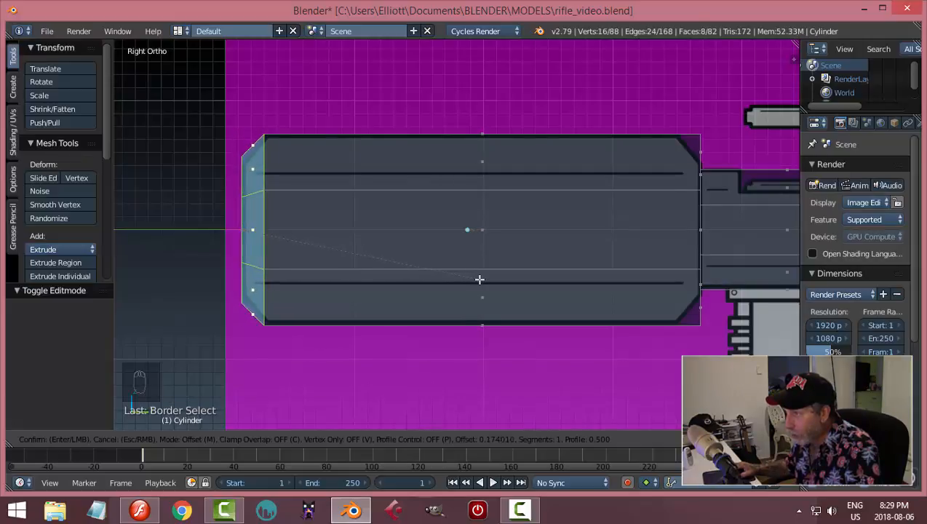
left_click(482, 281)
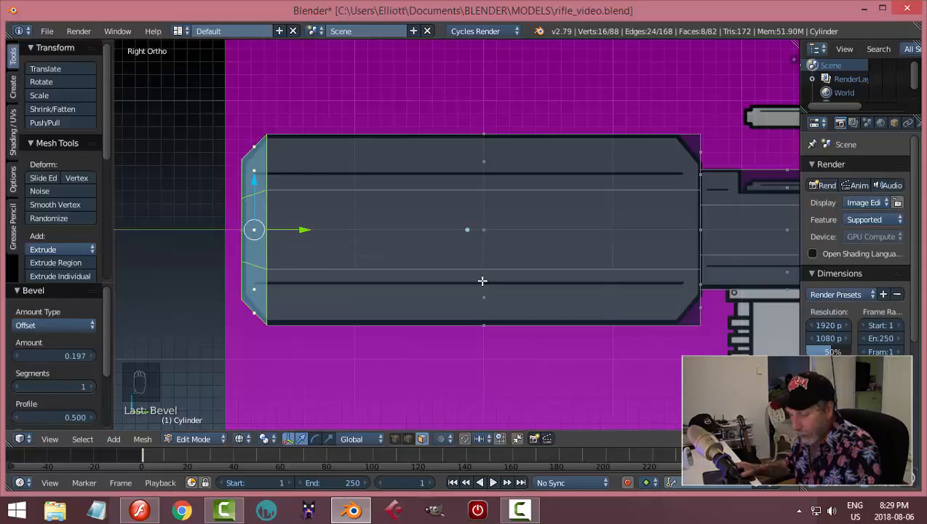
Clear the selection, switch to solid shading, and examine the beveled rear end and the section transitions from an angle.
key("a")
key("z")
left_click(480, 349)
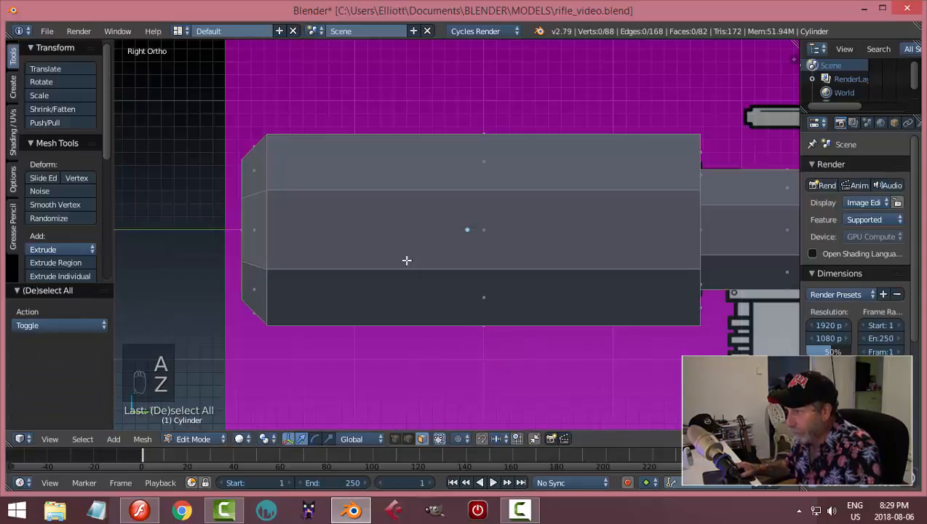
mouse_move(405, 259)
middle_mouse_down()
mouse_move(595, 259)
mouse_move(544, 289)
mouse_move(445, 284)
mouse_move(360, 265)
middle_mouse_up()
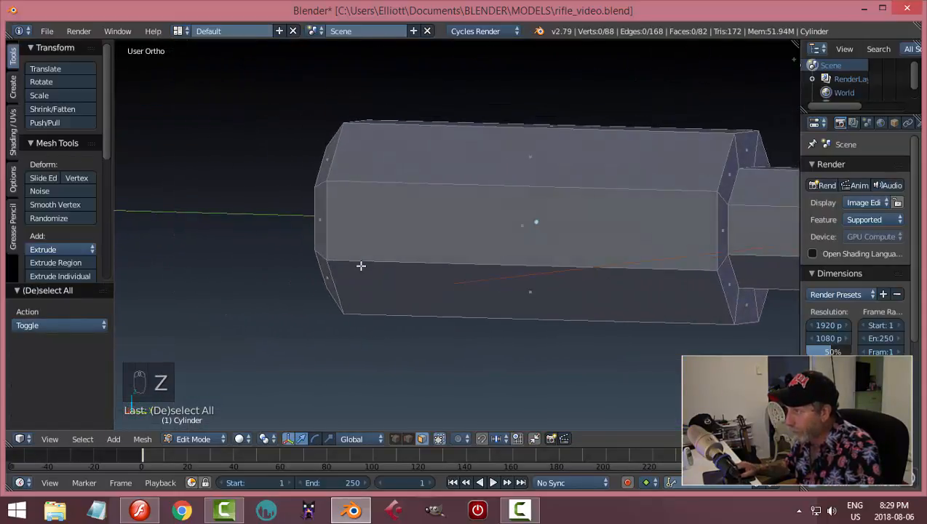
middle_click_drag(697, 228, 454, 213)
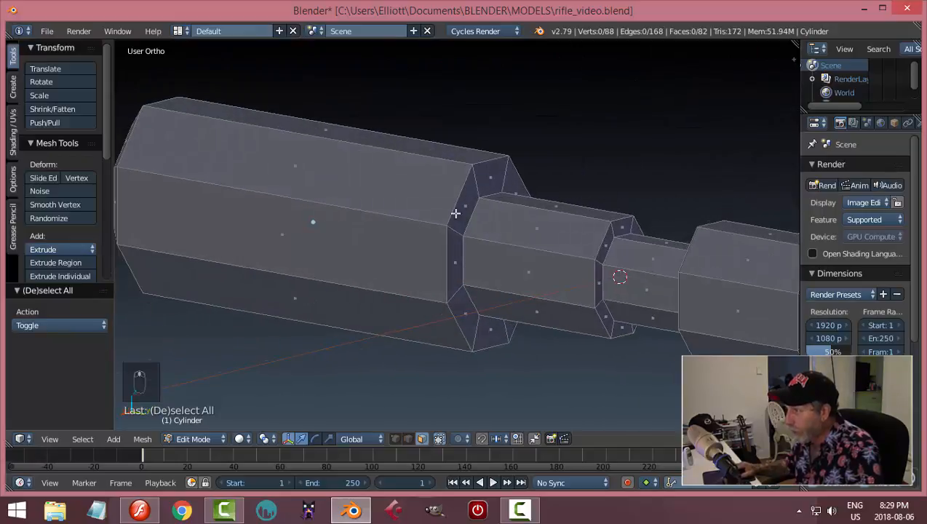
Return to the right view in wireframe shading and select the whole mesh.
key("KP_3")
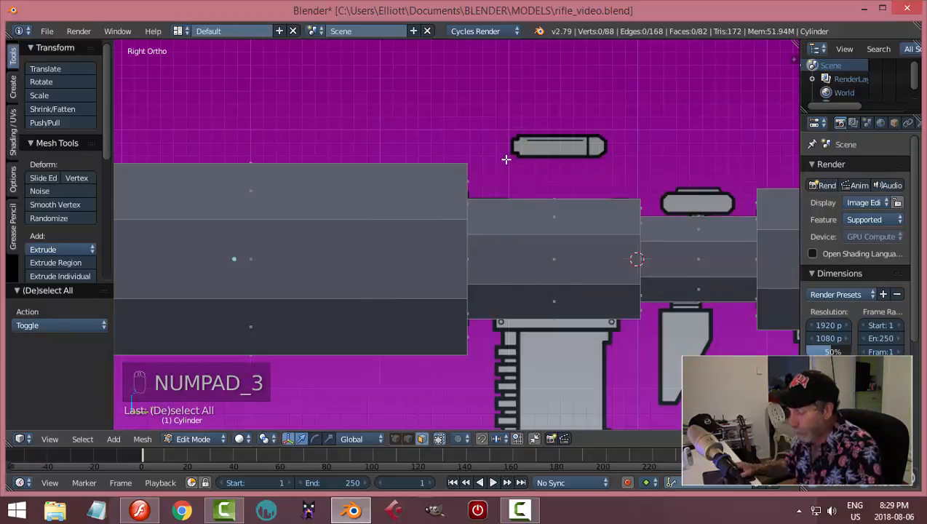
key("z")
left_click(554, 176)
key("a")
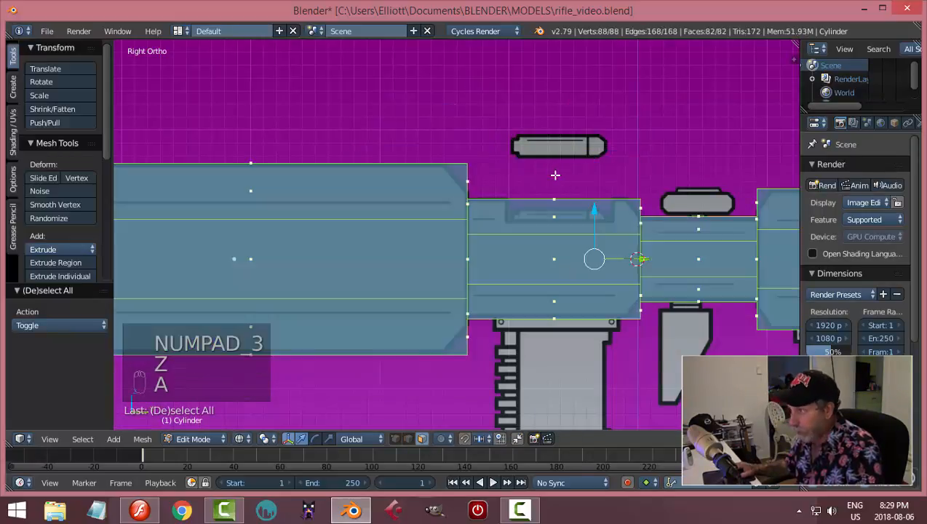
key("a")
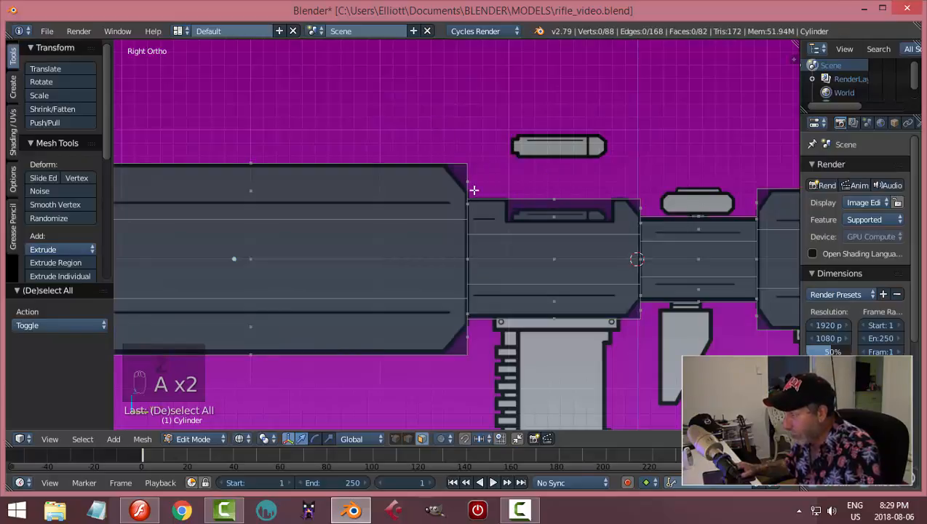
key("b")
left_click_drag(430, 118, 478, 364)
mouse_move(568, 207)
middle_mouse_down()
mouse_move(509, 236)
mouse_move(555, 215)
middle_mouse_up()
key("a")
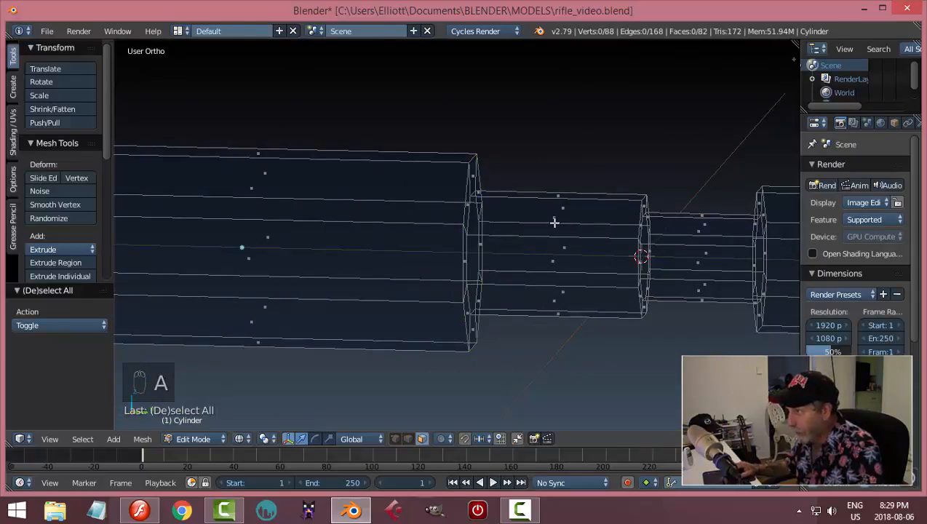
Switch to edge select mode and solid shading with the section transitions seen from an angle.
key("ctrl+Tab")
left_click(538, 213)
middle_click_drag(598, 151, 573, 180)
key("z")
left_click(577, 248)
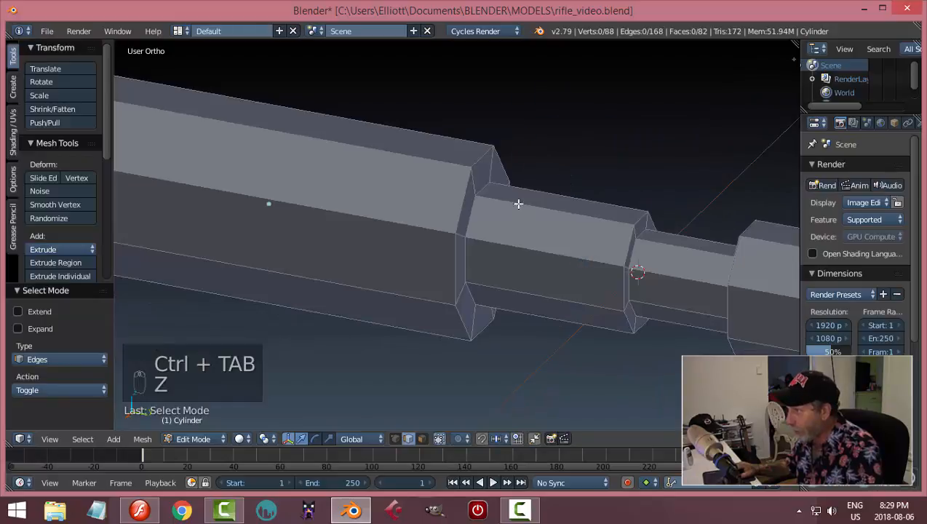
right_click(480, 158, "alt")
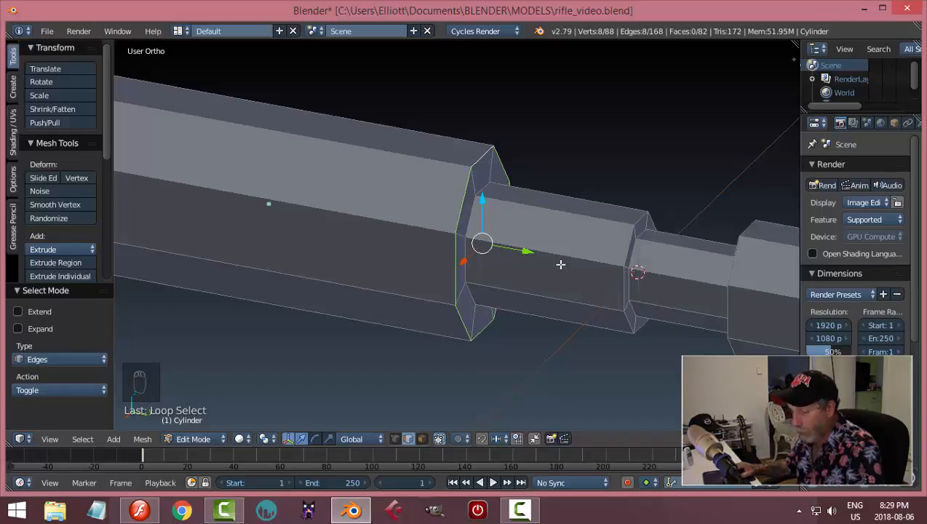
key("a")
right_click(480, 155)
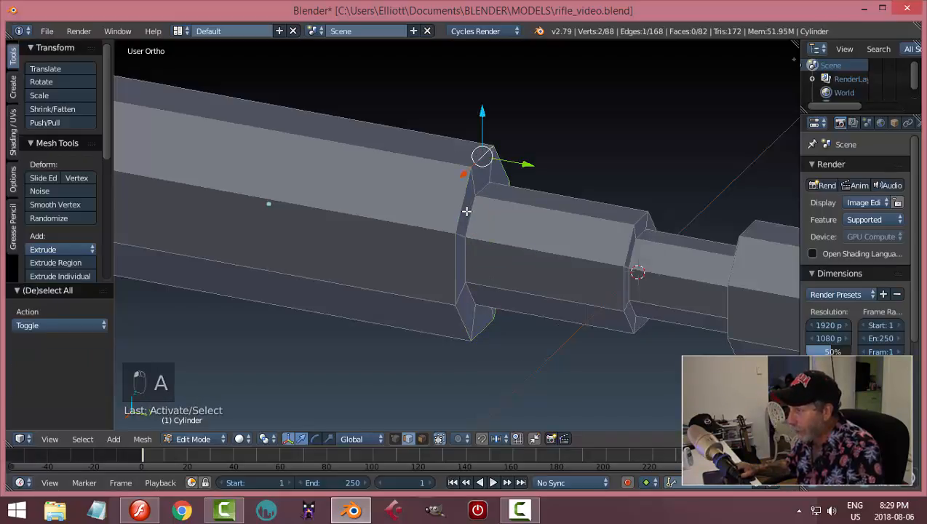
right_click(457, 269)
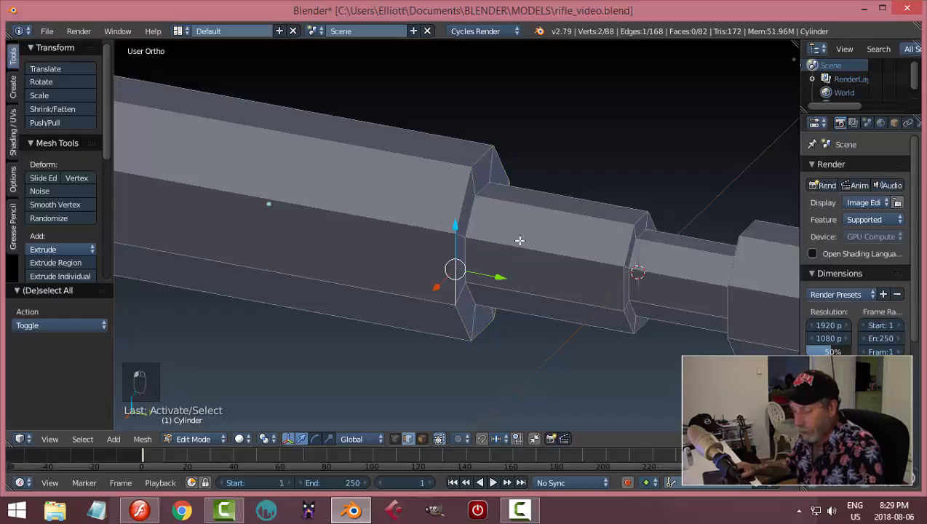
key("a")
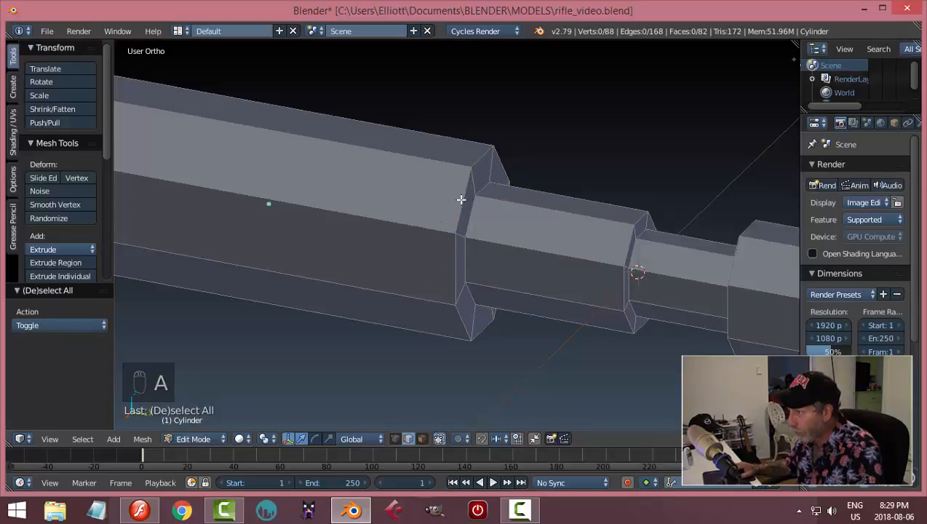
Loop-select the stock section's outer front edge and bevel it by about 0.177 in wireframe right view to match the reference.
right_click(461, 198, "alt")
mouse_move(573, 198)
middle_mouse_down()
mouse_move(544, 150)
mouse_move(616, 172)
mouse_move(575, 191)
middle_mouse_up()
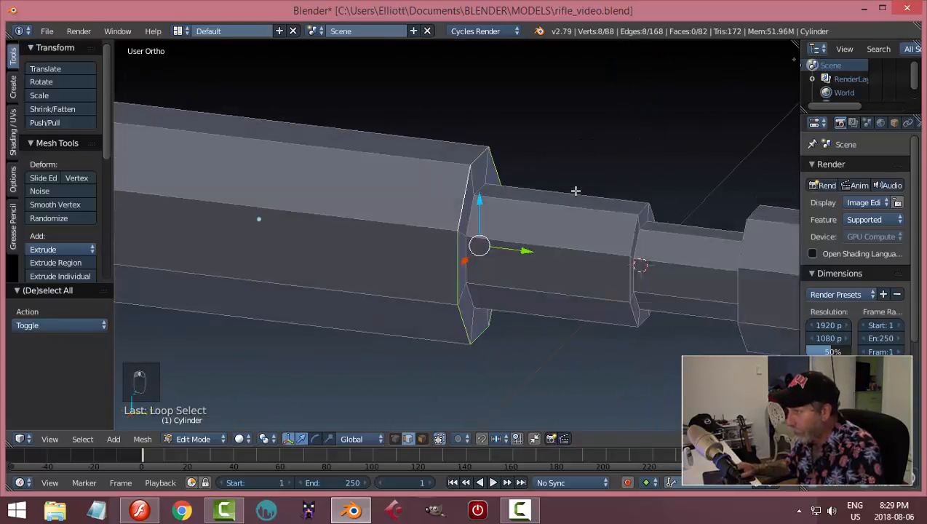
scroll(575, 191, "up", 4)
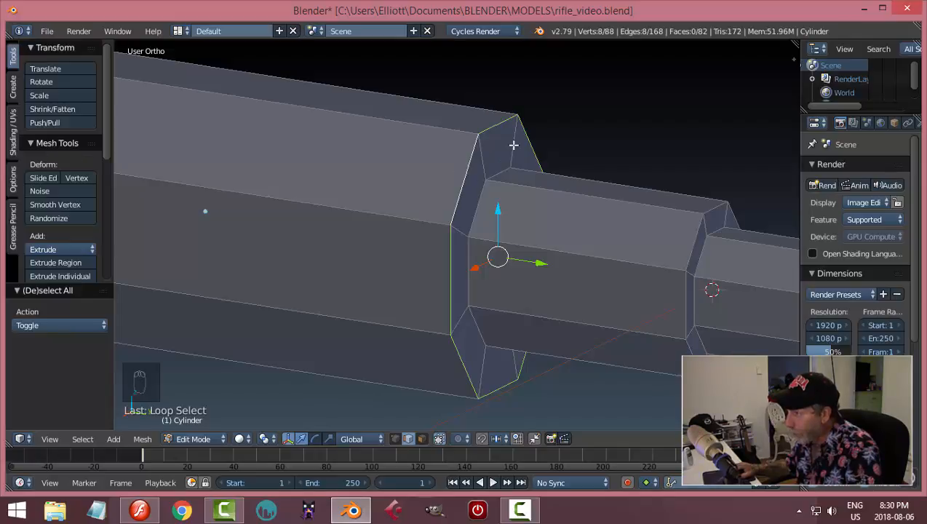
middle_click_drag(567, 170, 577, 169)
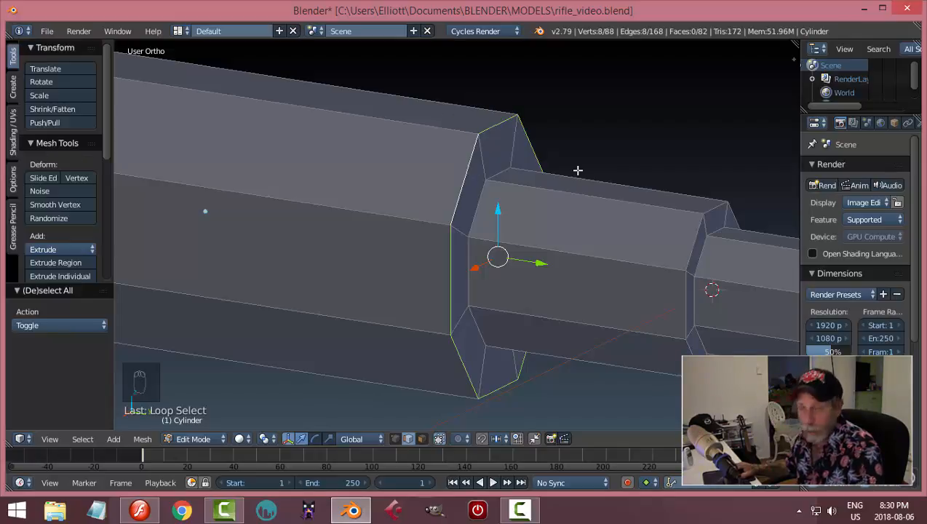
key("KP_3")
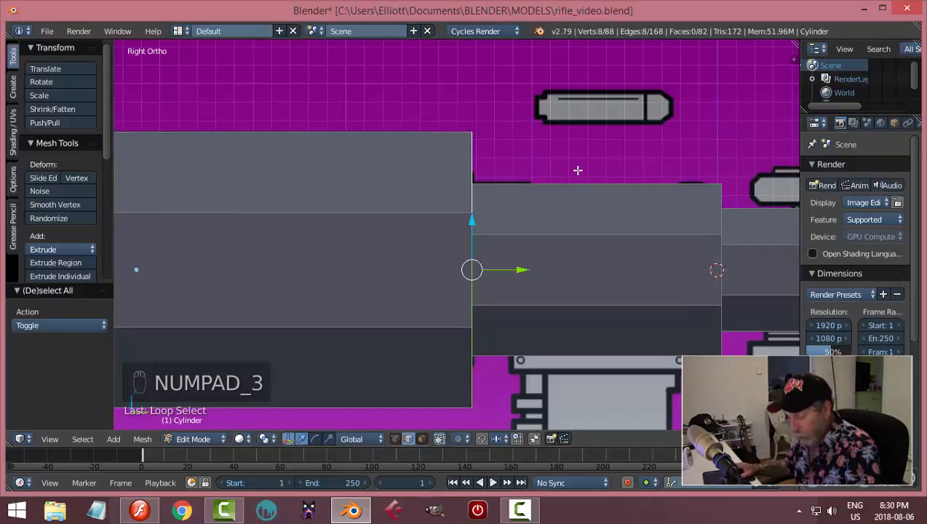
key("z")
left_click(662, 168)
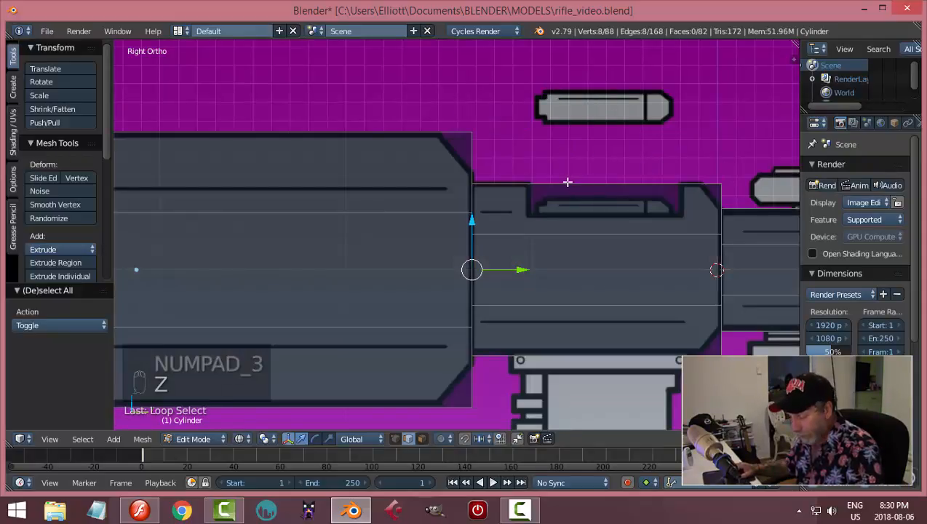
key("ctrl+b")
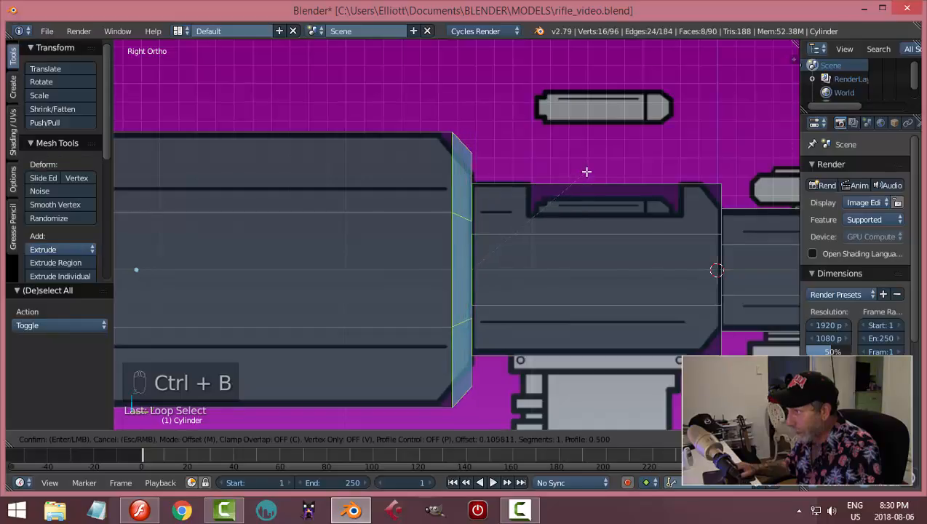
left_click(595, 164)
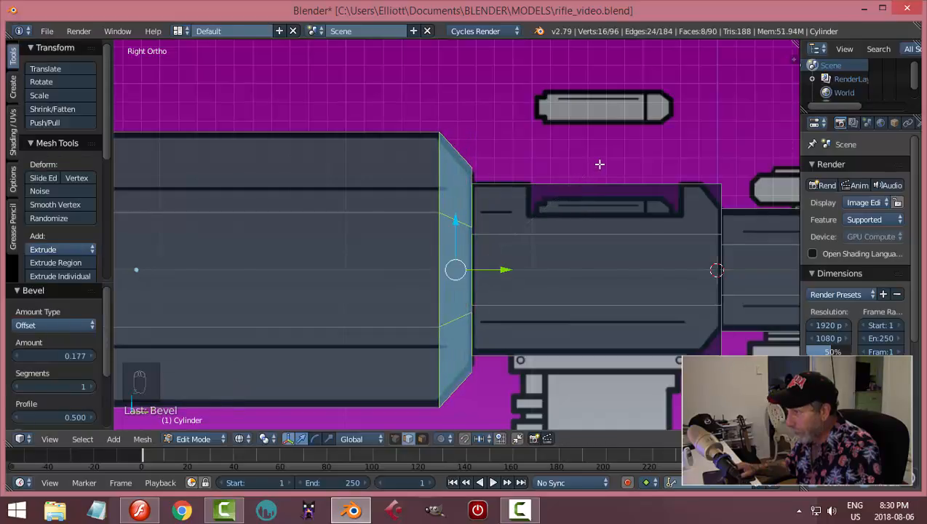
Switch to solid shading, clear the selection, and examine the stock section's beveled front end from an angle.
middle_click_drag(598, 164, 492, 166)
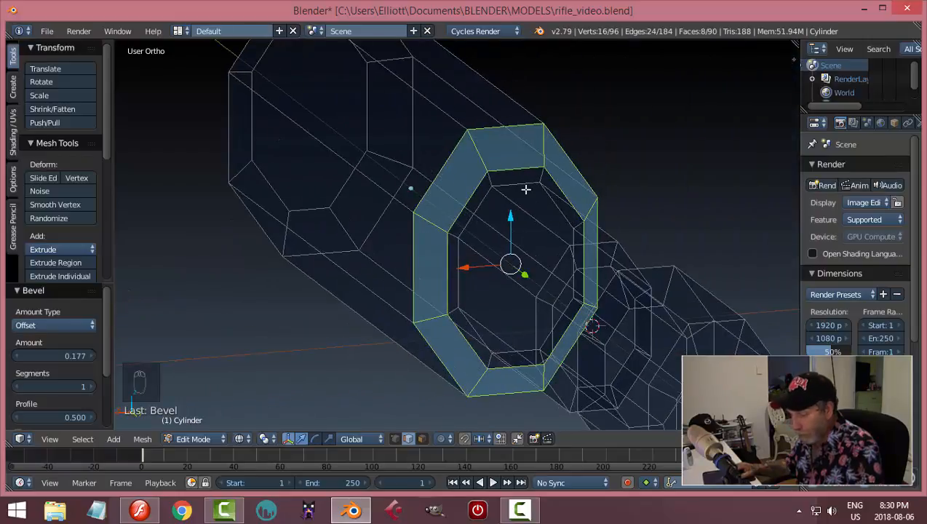
key("z")
left_click(525, 265)
mouse_move(532, 225)
middle_mouse_down()
mouse_move(560, 198)
mouse_move(587, 227)
middle_mouse_up()
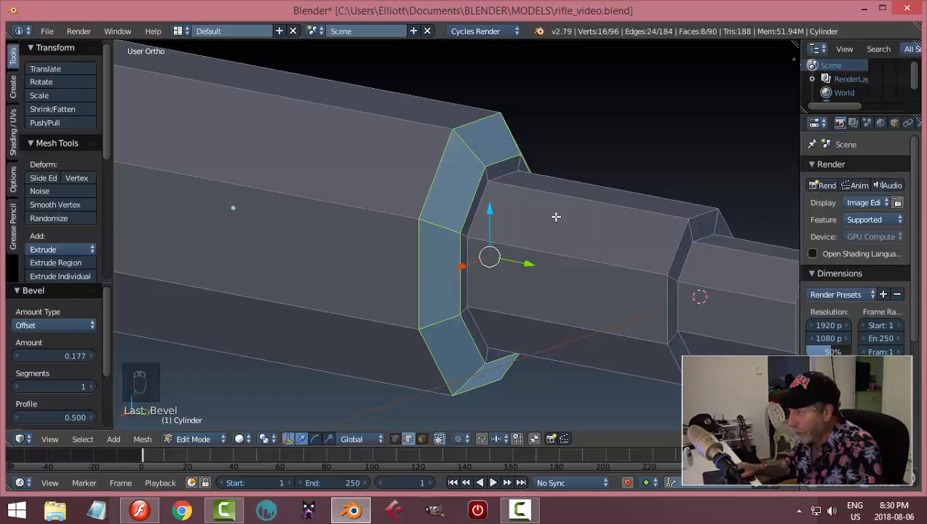
key("a")
middle_click_drag(634, 208, 514, 209, "shift")
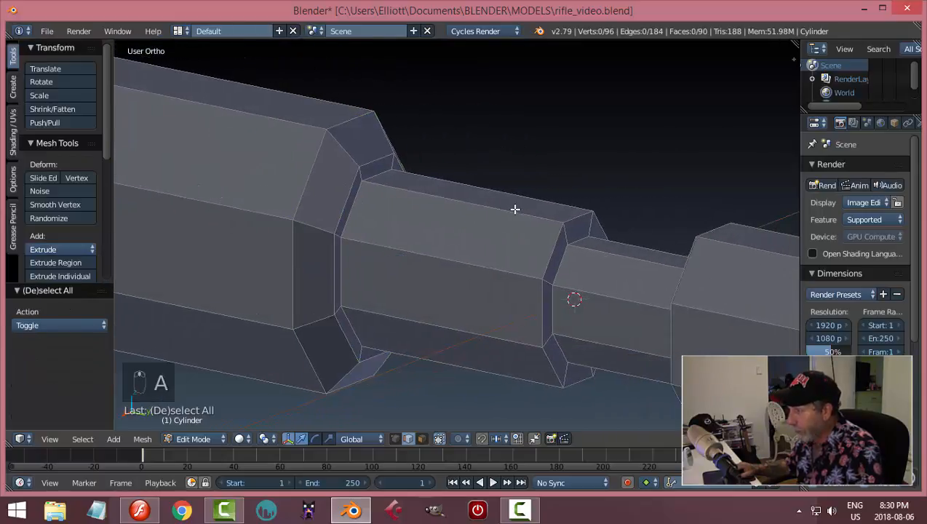
Loop-select the outer front edge of the section above the magazine and bevel it by about 0.101 in wireframe right view.
middle_click_drag(558, 239, 611, 275)
right_click(600, 245, "alt")
key("KP_3")
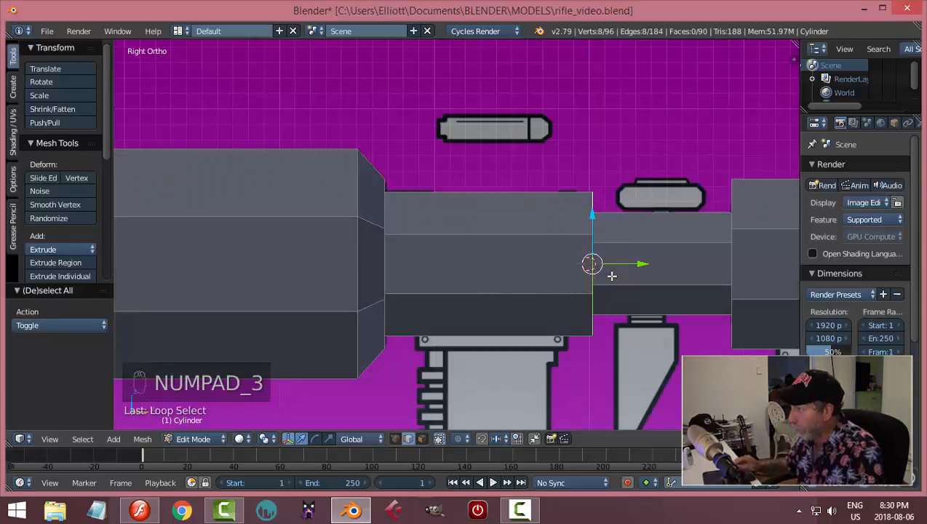
key("z")
left_click(689, 276)
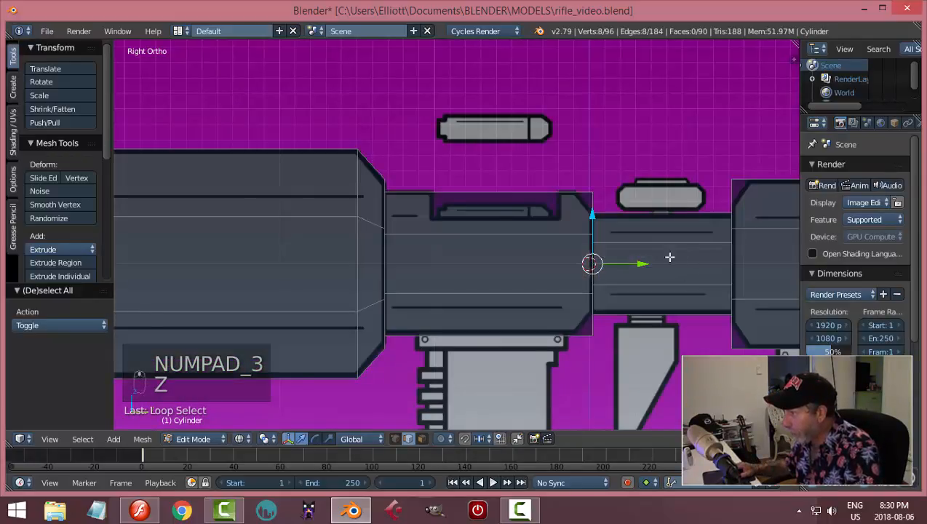
middle_click_drag(669, 256, 553, 254, "shift")
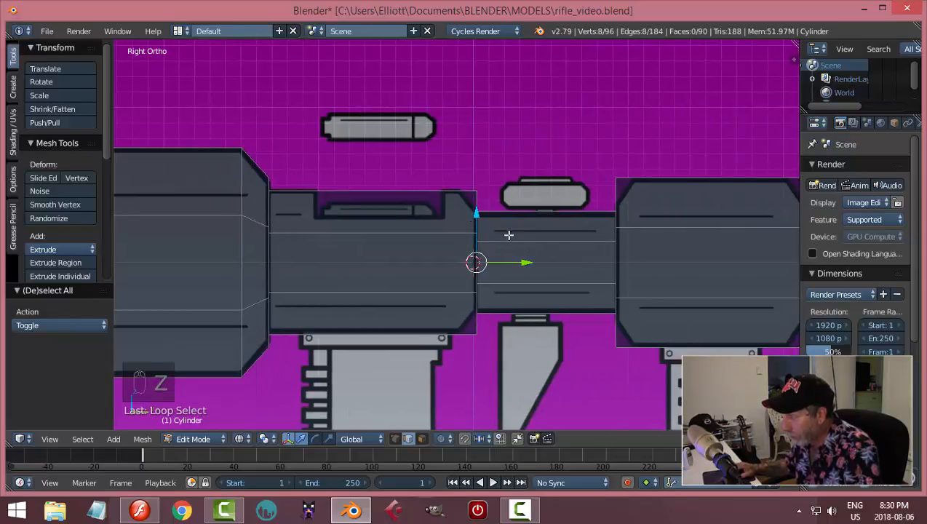
scroll(523, 226, "up", 3)
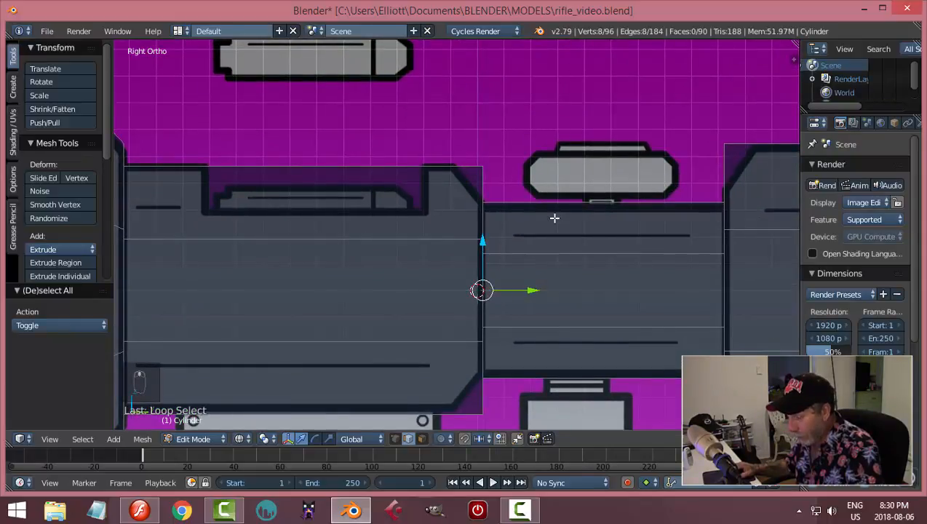
key("ctrl+b")
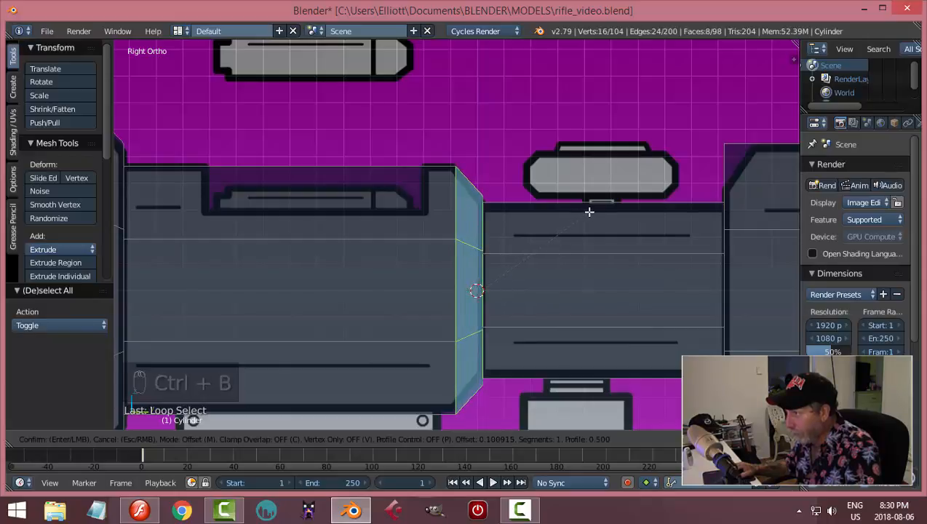
left_click(564, 215)
scroll(540, 216, "up", 3)
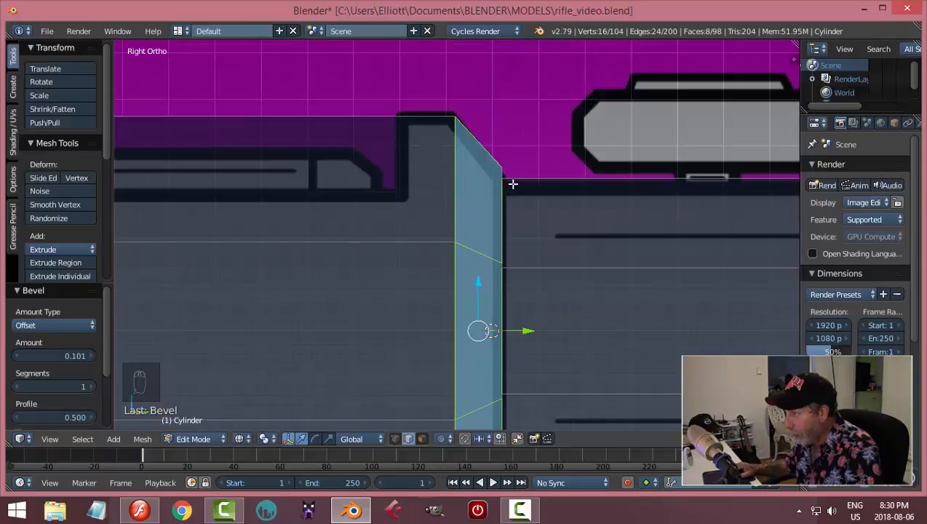
Clear the selection, switch to solid shading, and inspect the new bevel and the neighboring narrow section from several angles.
middle_click_drag(534, 181, 392, 189)
key("a")
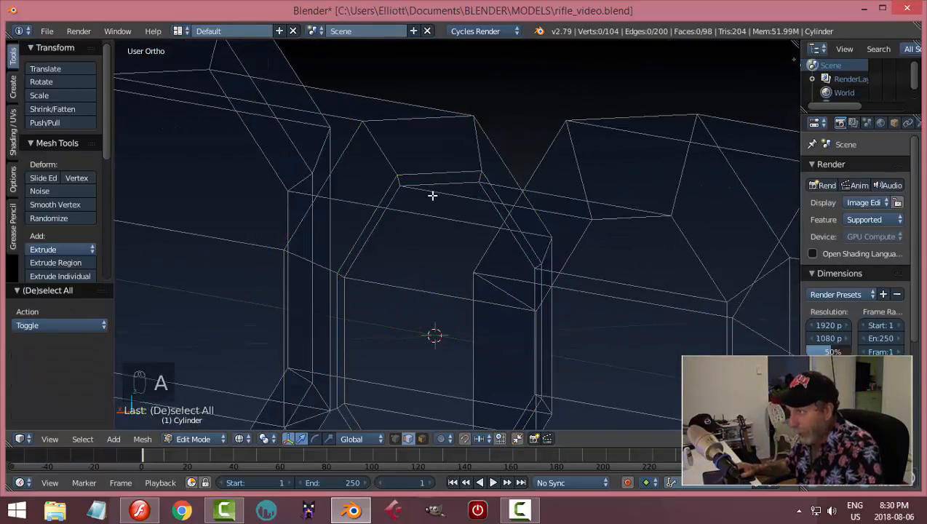
key("z")
left_click(430, 240)
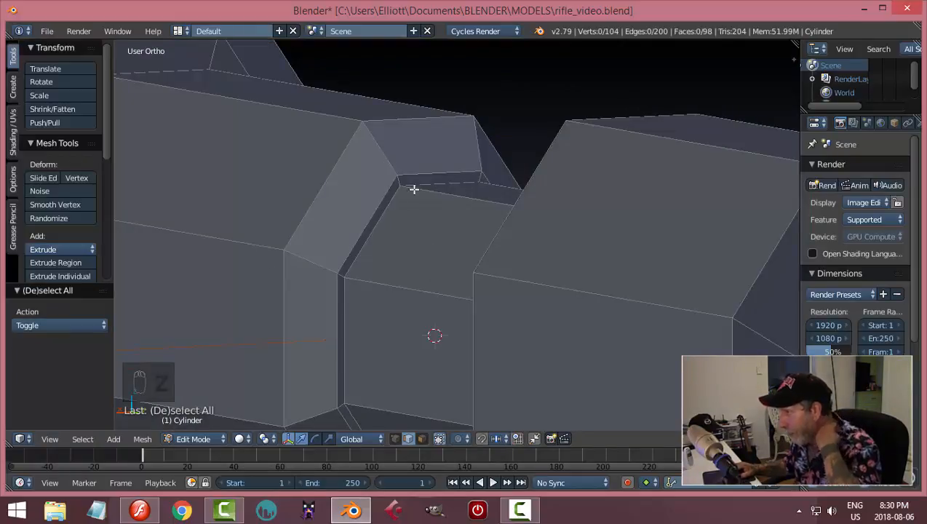
middle_click_drag(413, 189, 521, 235)
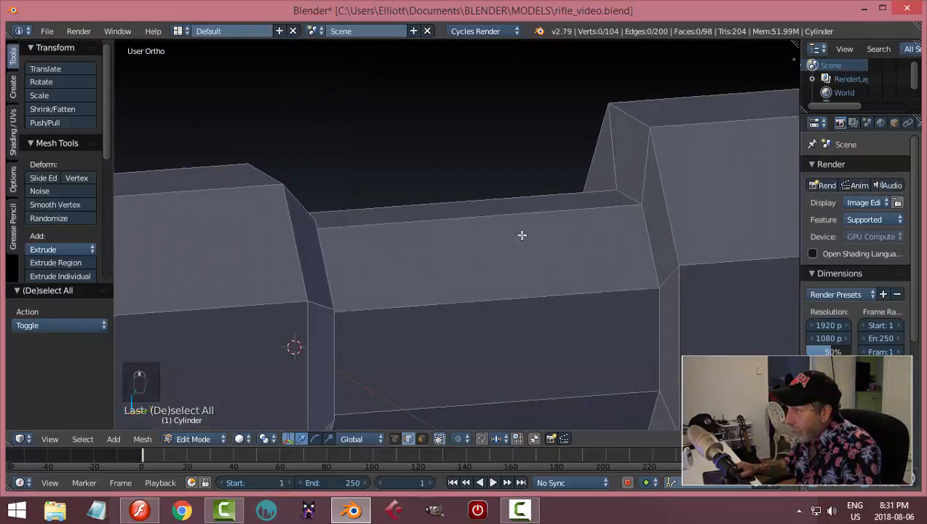
Bevel the outer rear edge loop of the large front block by about 0.108 to match the reference and clear the selection.
right_click(659, 159, "alt")
middle_click_drag(658, 159, 670, 219)
key("KP_3")
middle_click_drag(689, 262, 643, 234, "shift")
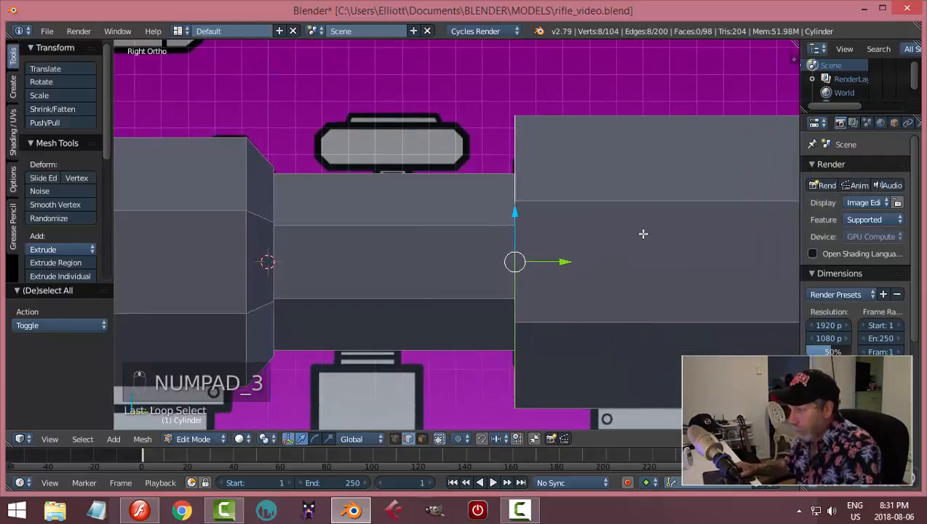
key("z")
left_click(744, 240)
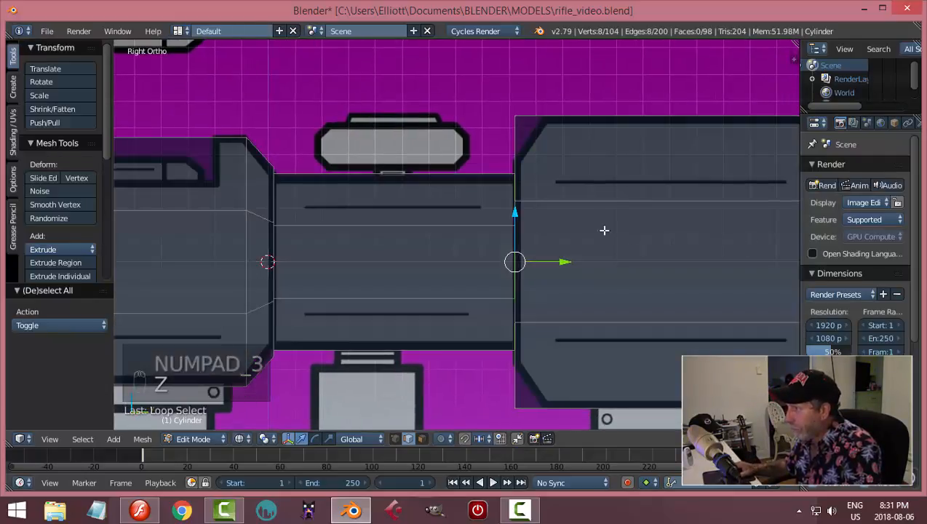
key("ctrl+b")
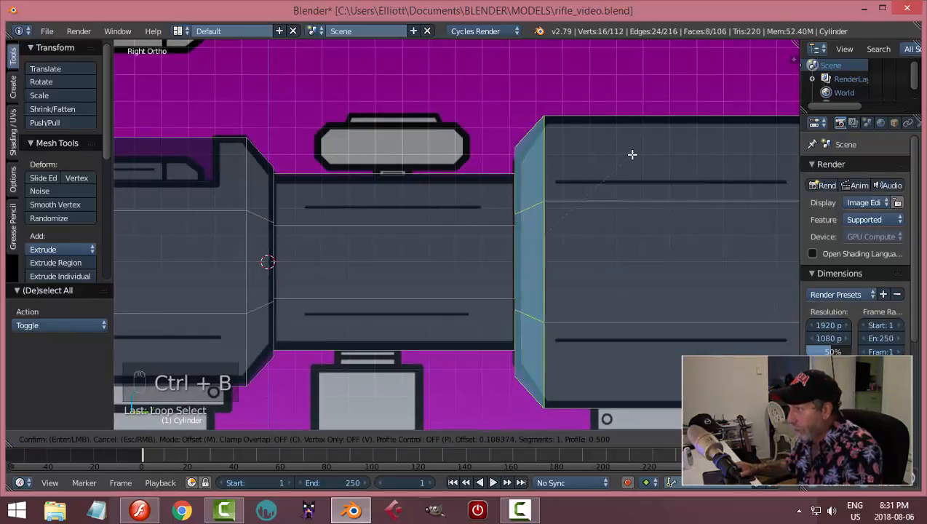
left_click(644, 189)
key("a")
Box-select the front end of the large front block and try to bevel it, checking the selected edges from an angle.
scroll(631, 195, "down", 4)
scroll(502, 205, "up", 4)
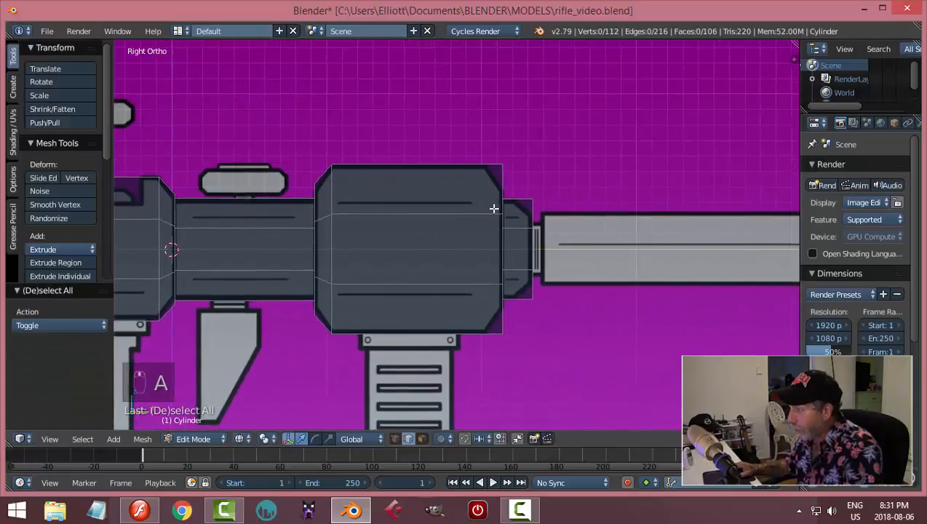
key("b")
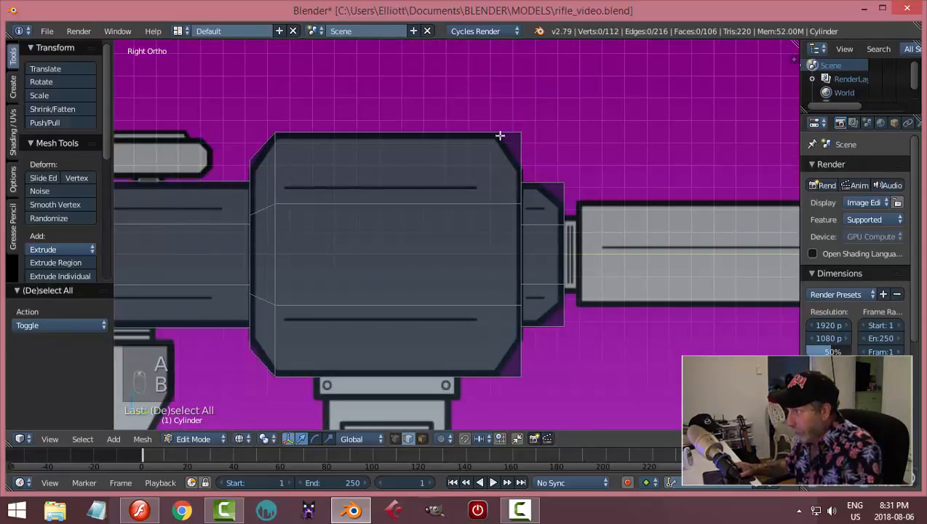
left_click_drag(496, 86, 530, 398)
mouse_move(611, 213)
middle_mouse_down()
mouse_move(601, 227)
mouse_move(566, 232)
middle_mouse_up()
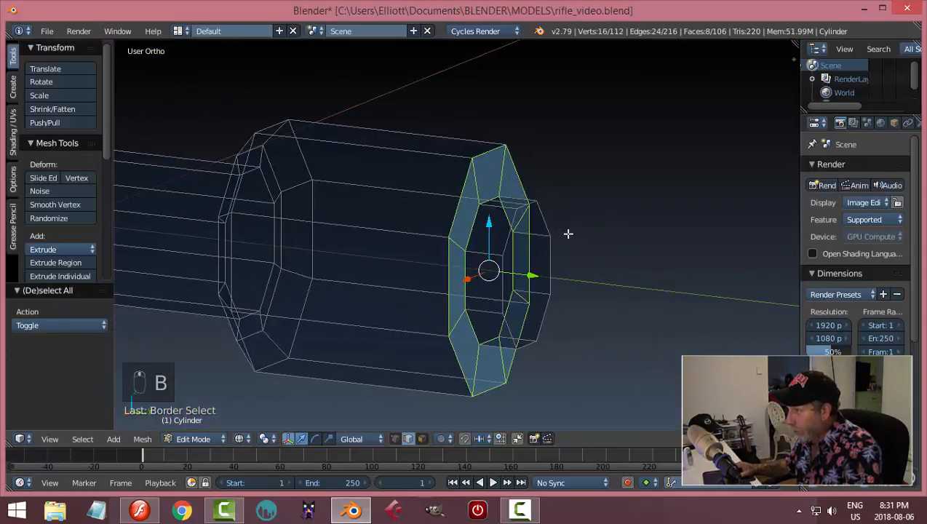
key("KP_3")
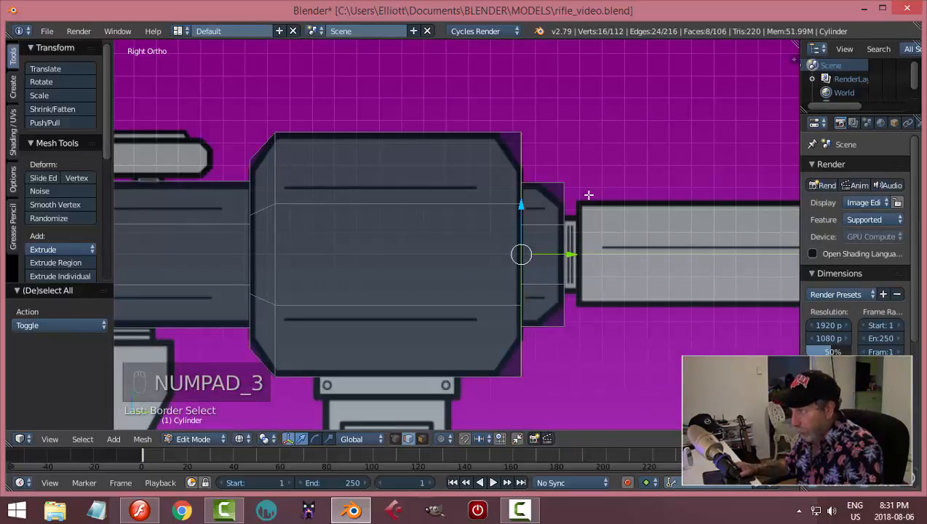
key("ctrl+b")
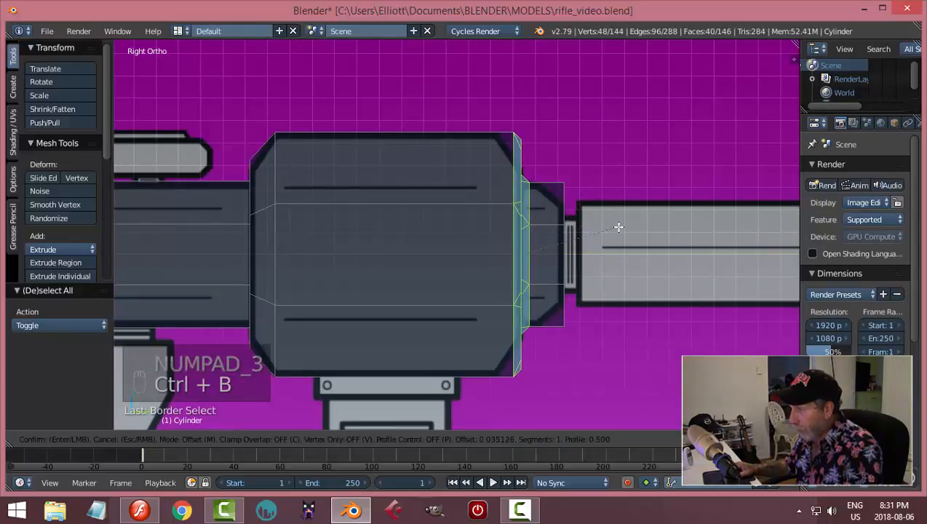
key("Escape")
middle_click_drag(620, 221, 527, 246)
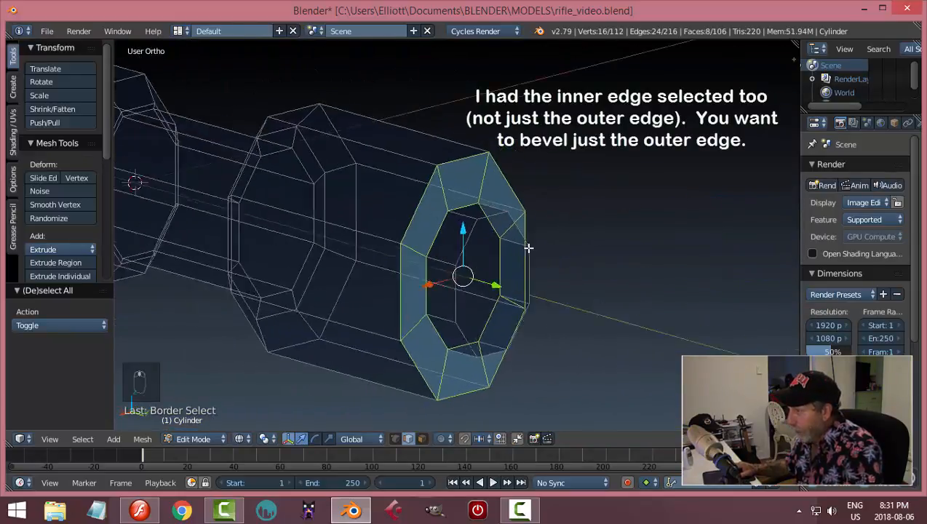
Select the whole rifle mesh, remove its doubles, and clear the selection.
key("a")
key("a")
key("a")
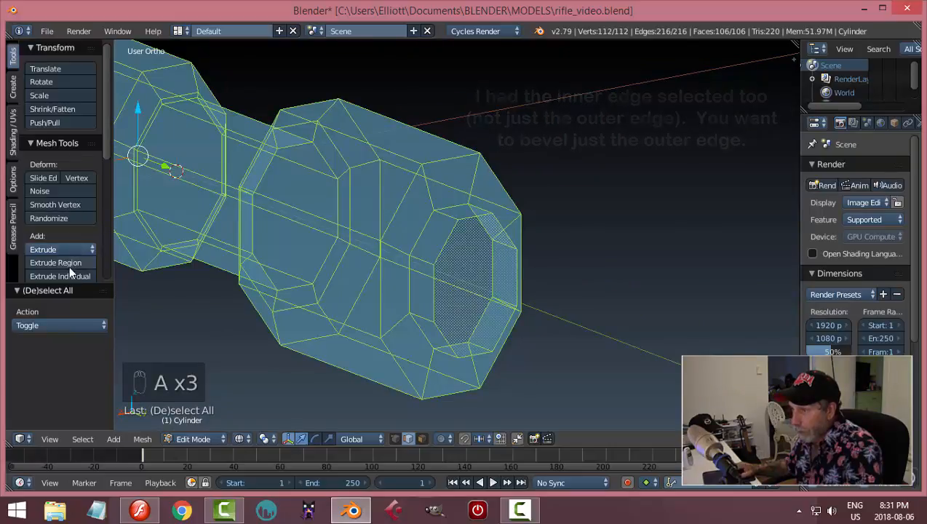
scroll(140, 223, "down", 2)
scroll(67, 245, "down", 6)
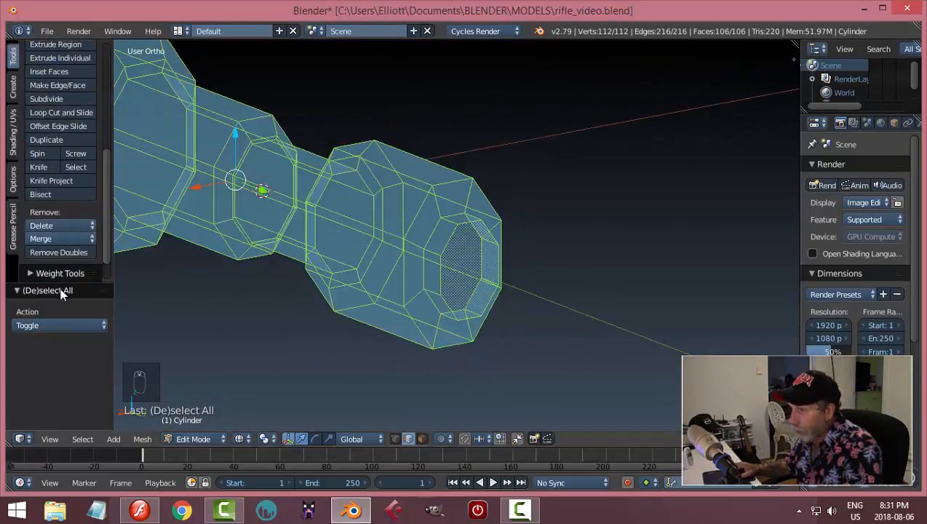
left_click(61, 253)
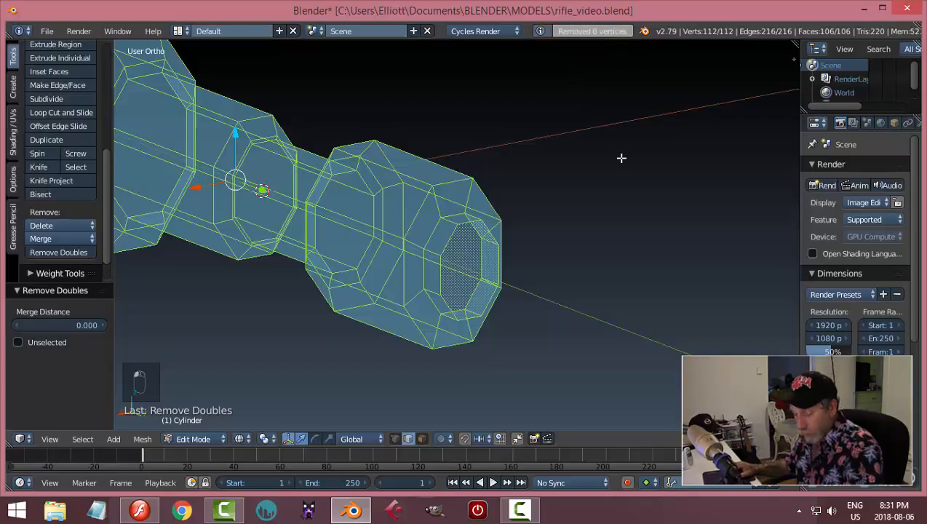
key("a")
Loop-select only the outer front edge of the large front block, bevel it by about 0.102 in right view, and clear the selection.
middle_click_drag(621, 158, 487, 185)
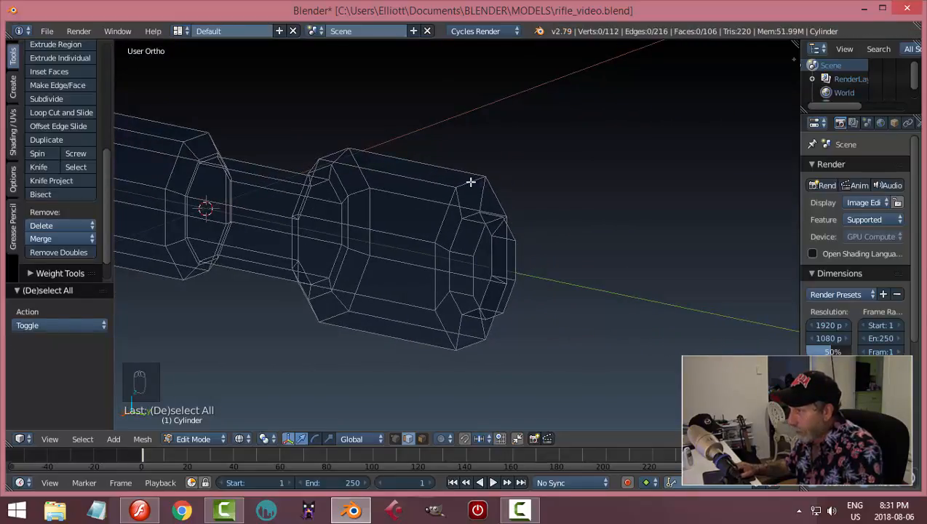
right_click(470, 182, "alt")
middle_click_drag(583, 197, 584, 196)
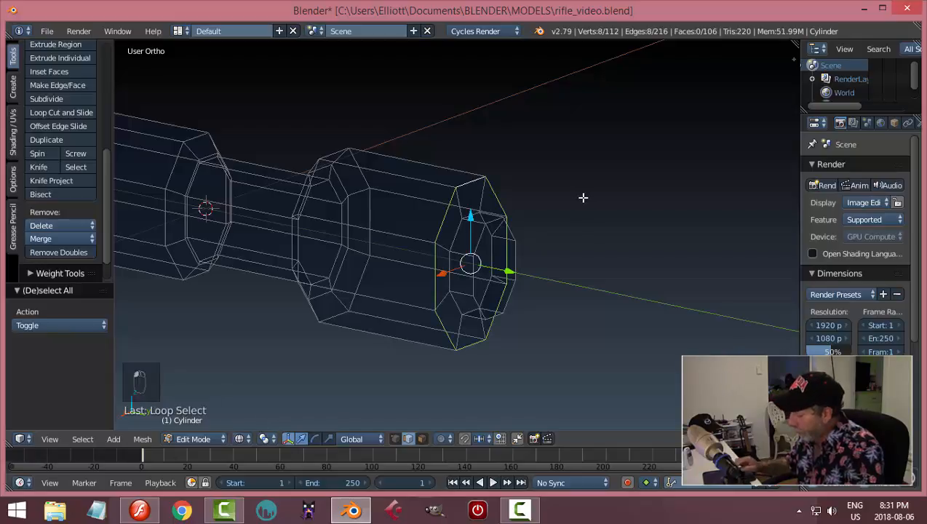
key("KP_3")
key("ctrl+b")
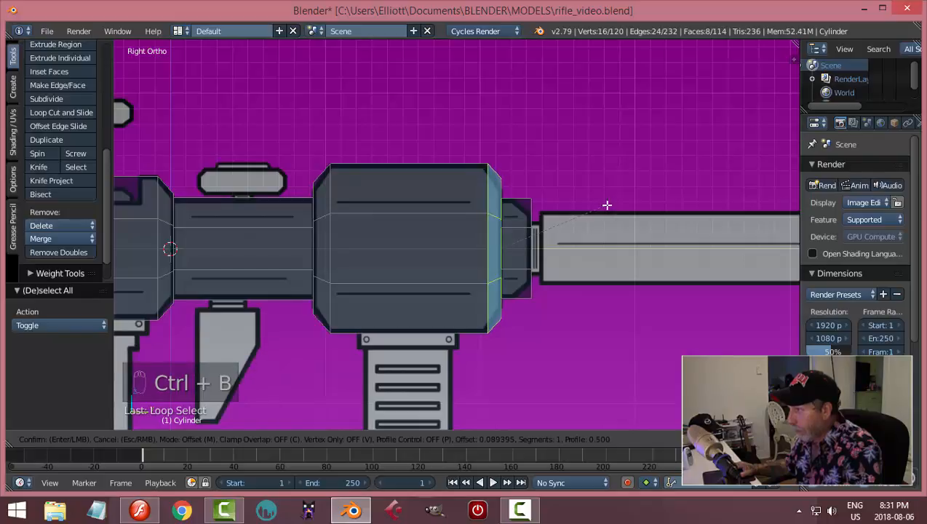
left_click(606, 203)
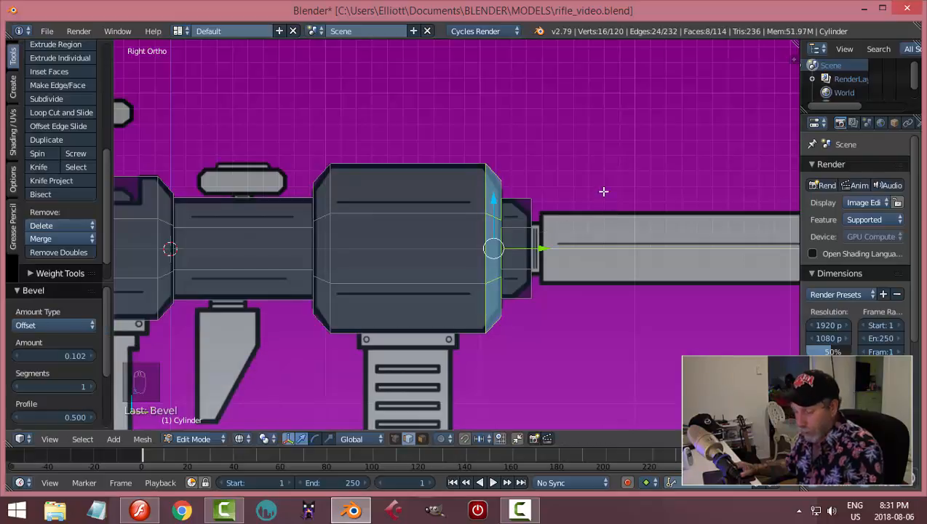
key("a")
Loop-select the front edge of the small end section, bevel it in right view to match the reference, and clear the selection.
middle_click_drag(603, 191, 408, 120, "shift")
scroll(532, 159, "up", 2)
right_click(435, 128, "alt")
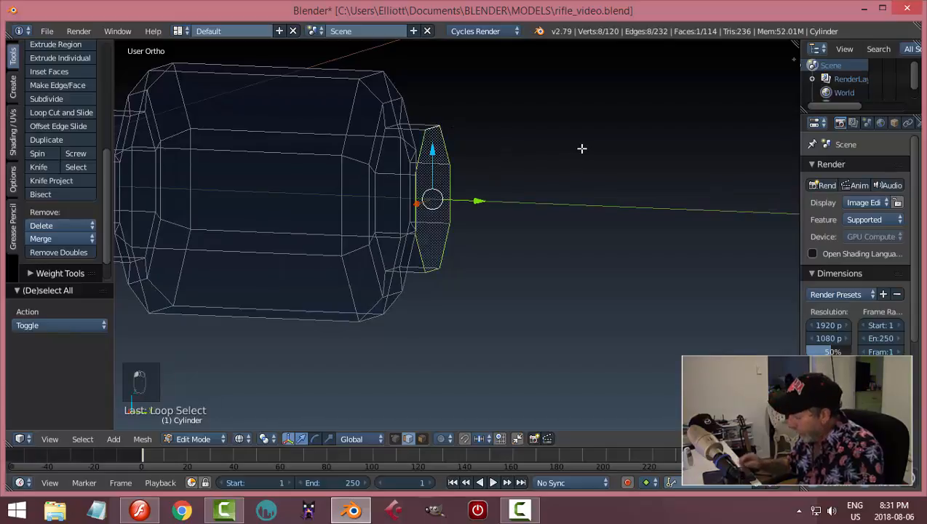
key("KP_3")
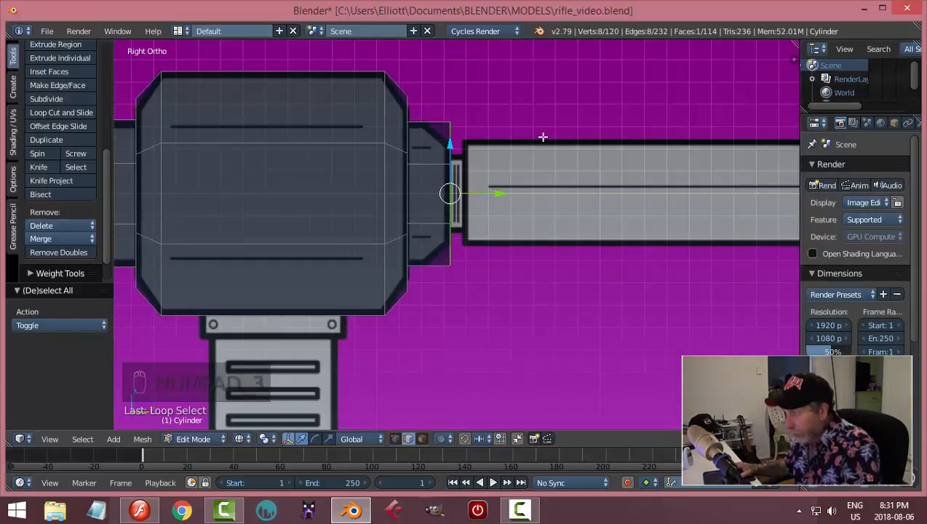
key("ctrl+b")
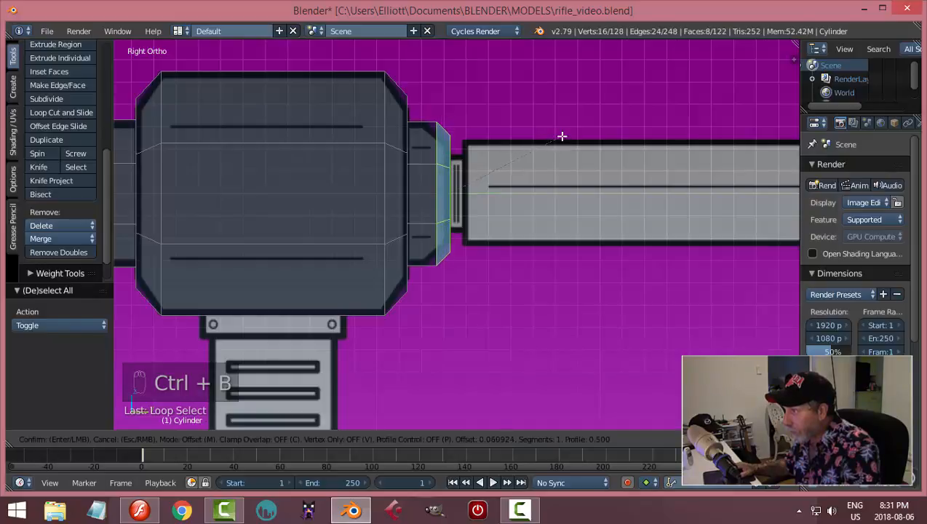
left_click(560, 133)
key("a")
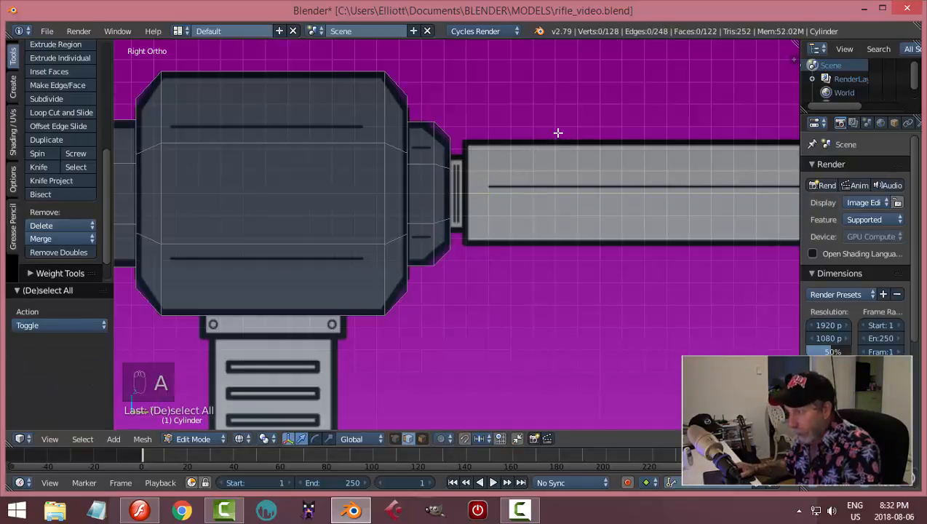
Return to object mode with solid shading and save the rifle file.
key("Tab")
left_click(520, 137)
key("z")
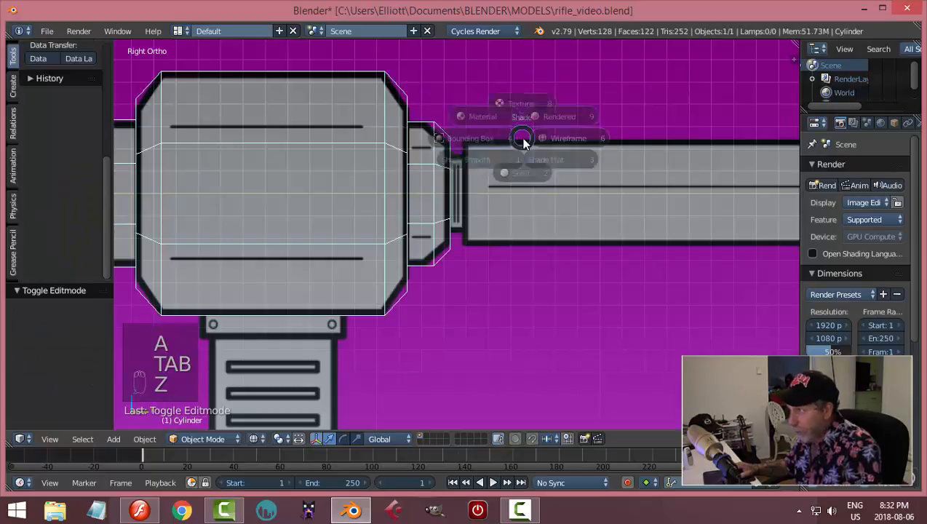
left_click(520, 216)
mouse_move(520, 216)
middle_mouse_down()
mouse_move(535, 187)
mouse_move(420, 172)
mouse_move(397, 192)
mouse_move(424, 188)
mouse_move(431, 179)
mouse_move(387, 208)
mouse_move(537, 231)
mouse_move(446, 233)
mouse_move(497, 224)
mouse_move(428, 234)
mouse_move(425, 247)
mouse_move(633, 208)
mouse_move(480, 250)
mouse_move(369, 239)
mouse_move(438, 223)
mouse_move(408, 226)
mouse_move(422, 215)
mouse_move(565, 187)
mouse_move(558, 202)
mouse_move(586, 215)
mouse_move(532, 213)
middle_mouse_up()
key("ctrl+s")
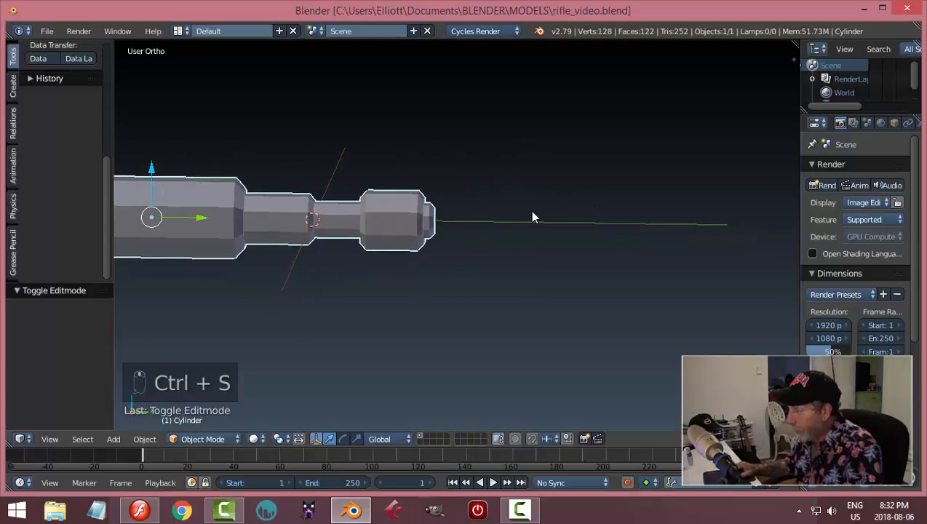
key("KP_3")
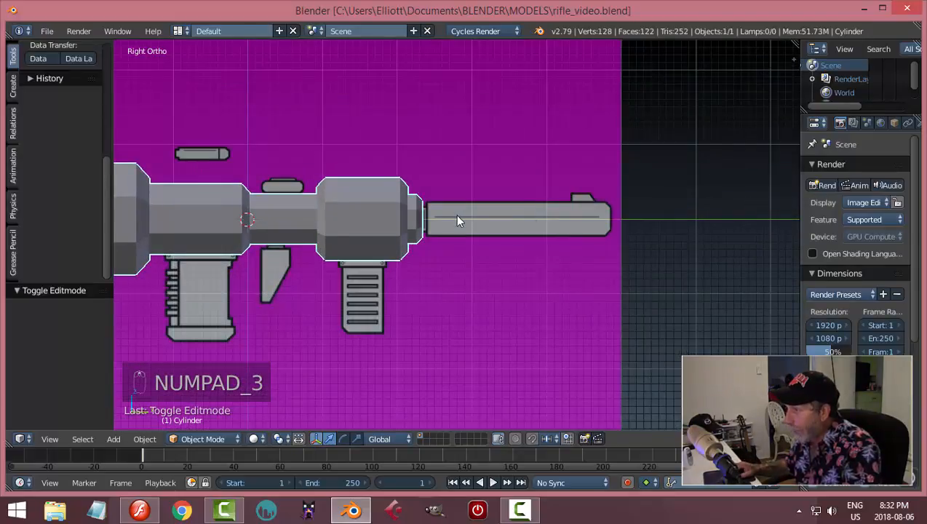
scroll(512, 225, "up", 2)
scroll(533, 222, "down", 3)
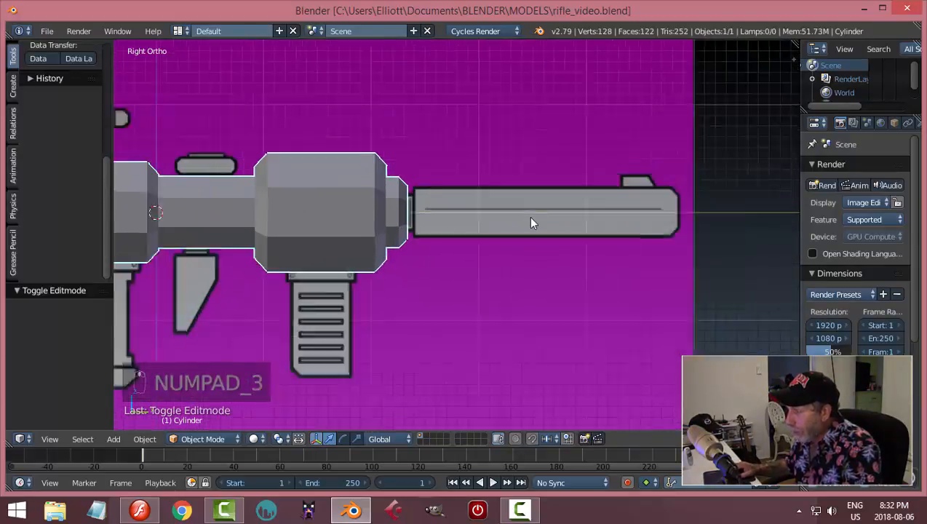
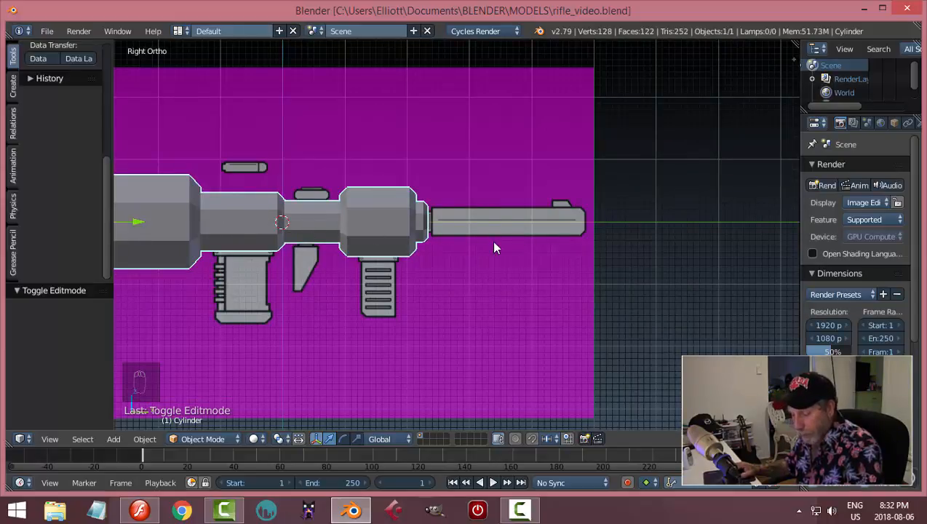
key("shift+a")
mouse_move(494, 245)
left_click(547, 310)
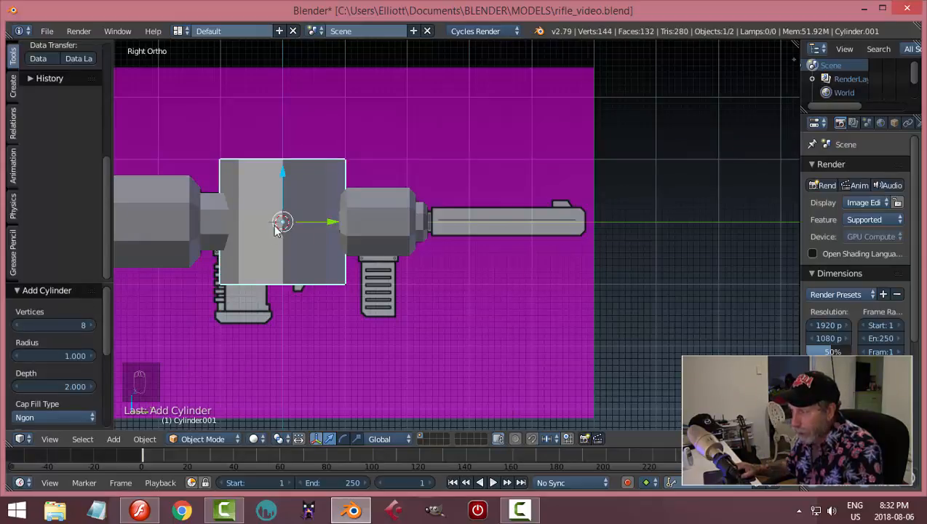
key("x")
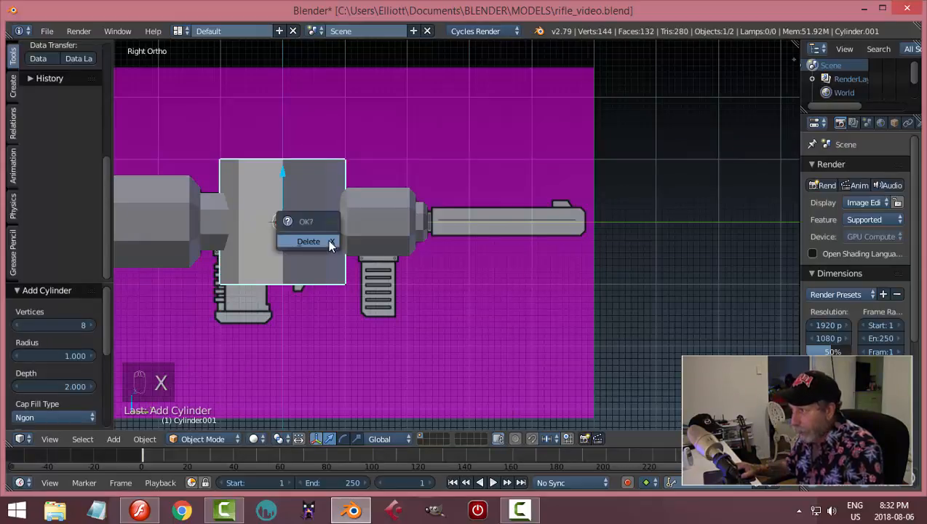
left_click(331, 244)
Edit the rifle body in face select mode and select the octagonal cap face at its front end.
middle_click_drag(504, 238, 555, 227)
middle_click_drag(465, 231, 388, 236)
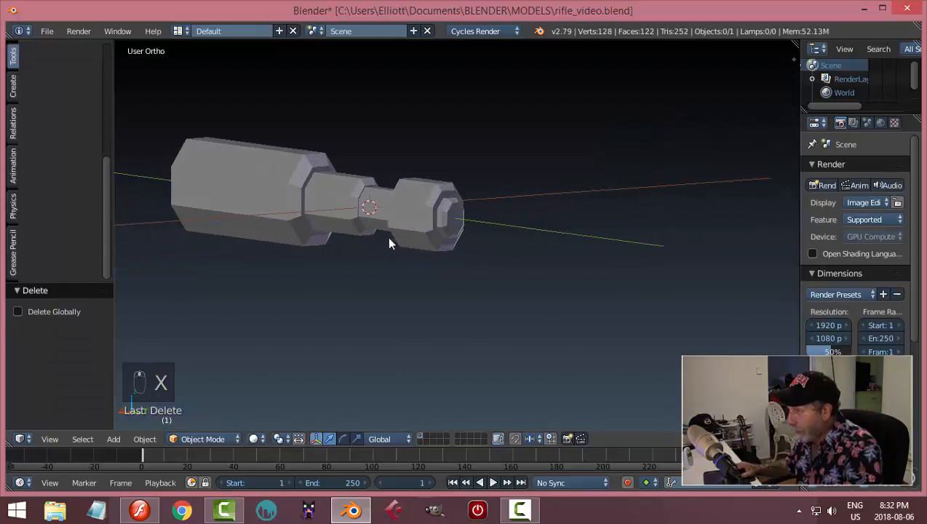
scroll(478, 229, "up", 3)
right_click(477, 228)
key("Tab")
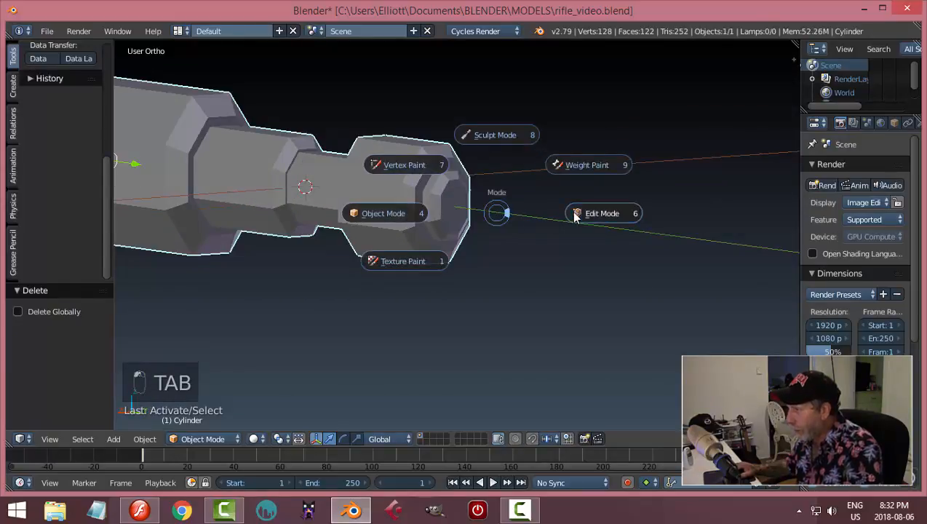
left_click(509, 225)
key("ctrl+Tab")
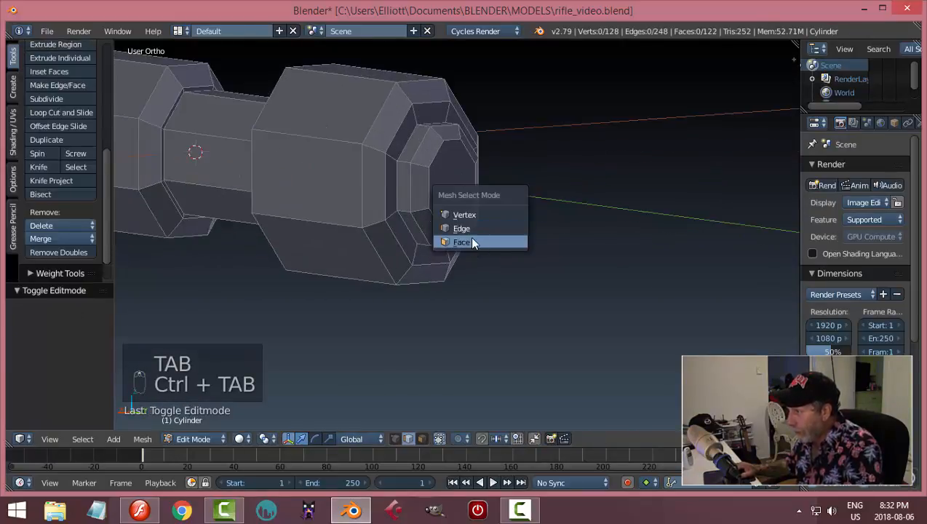
left_click(472, 239)
right_click(463, 191)
scroll(586, 215, "down", 2)
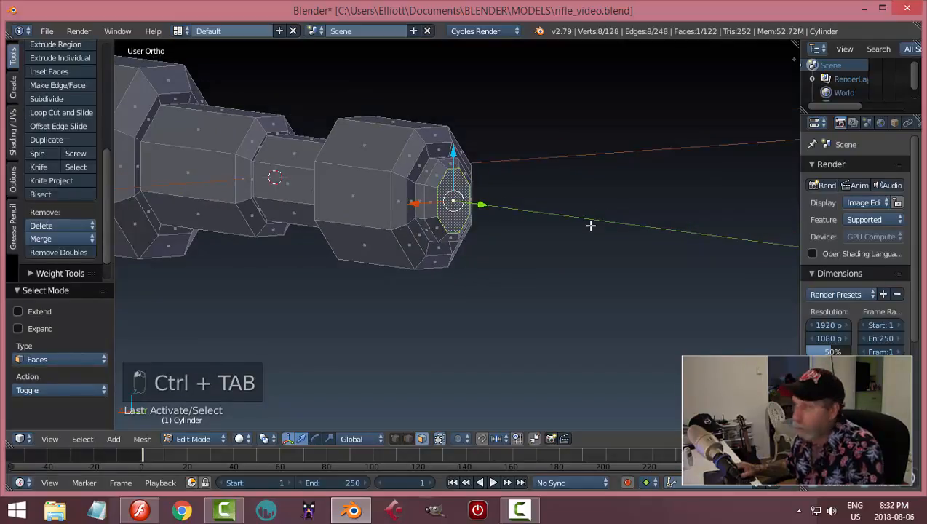
mouse_move(589, 226)
middle_mouse_down()
mouse_move(658, 219)
mouse_move(606, 228)
middle_mouse_up()
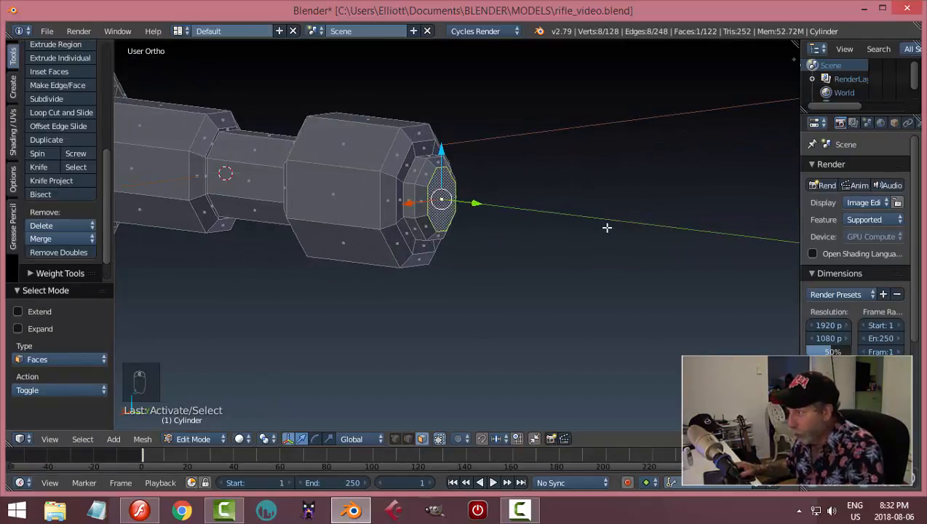
Snap the 3D cursor to the selected cap face, clear the selection, and return to object mode.
key("shift+s")
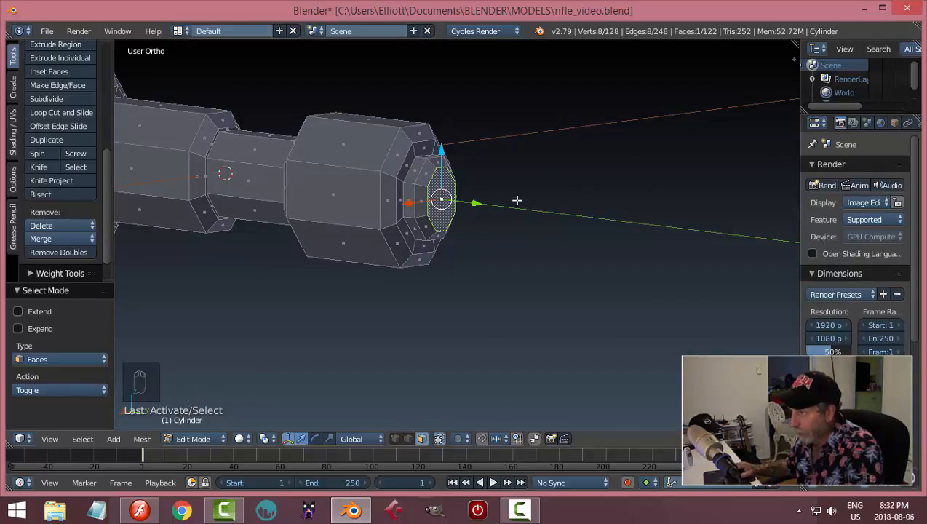
key("shift+s")
left_click(452, 202)
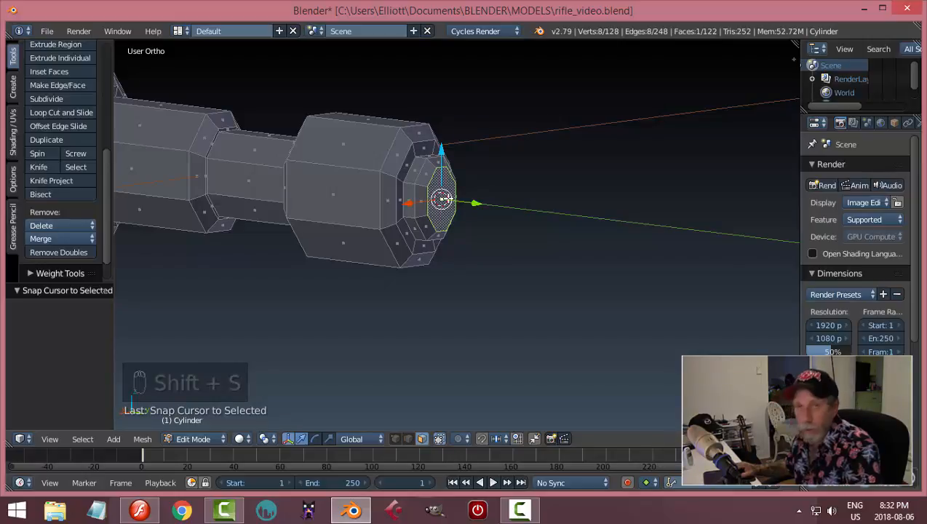
key("a")
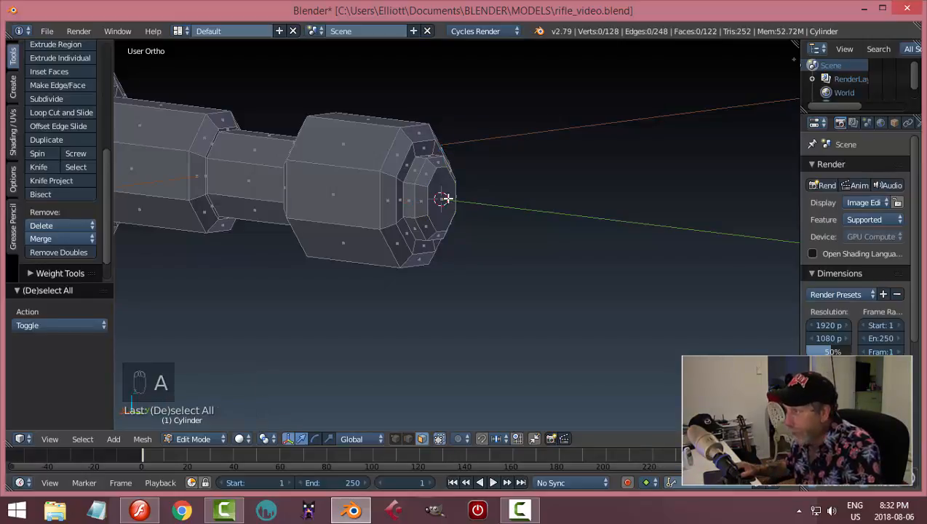
key("Tab")
left_click(331, 198)
Add a new eight-sided cylinder at the 3D cursor on the rifle's front end.
middle_click_drag(575, 200, 556, 222)
key("shift+a")
mouse_move(556, 218)
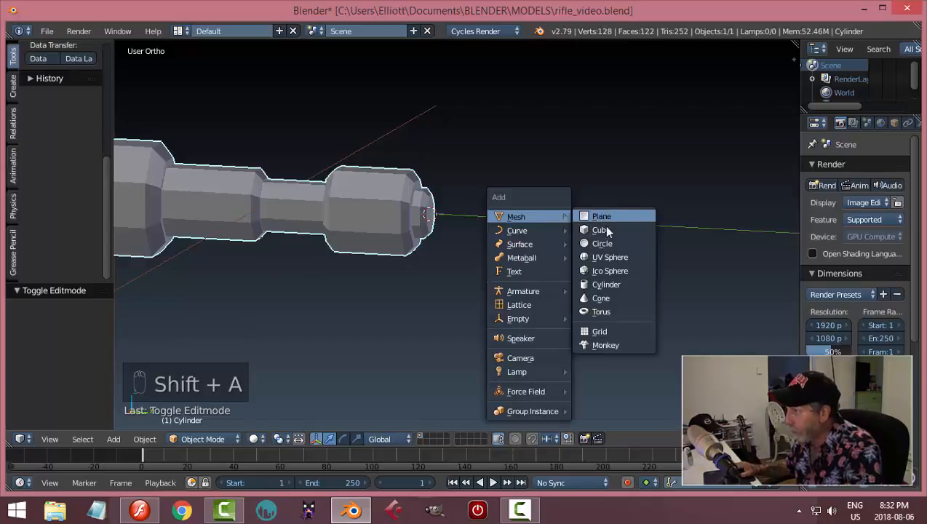
left_click(606, 279)
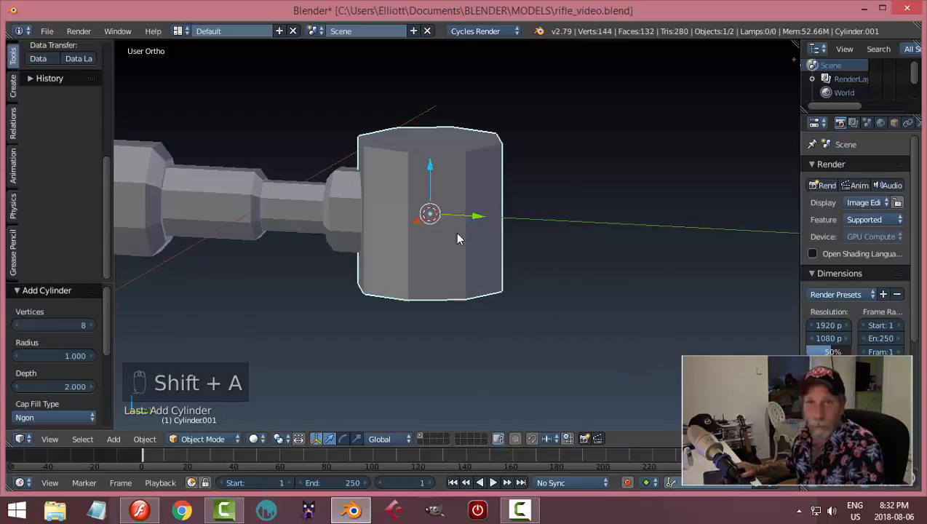
Rotate the new cylinder 90° about X and move it about 1.386 along Y, ahead of the rifle body.
middle_click_drag(516, 226, 392, 274)
key("r")
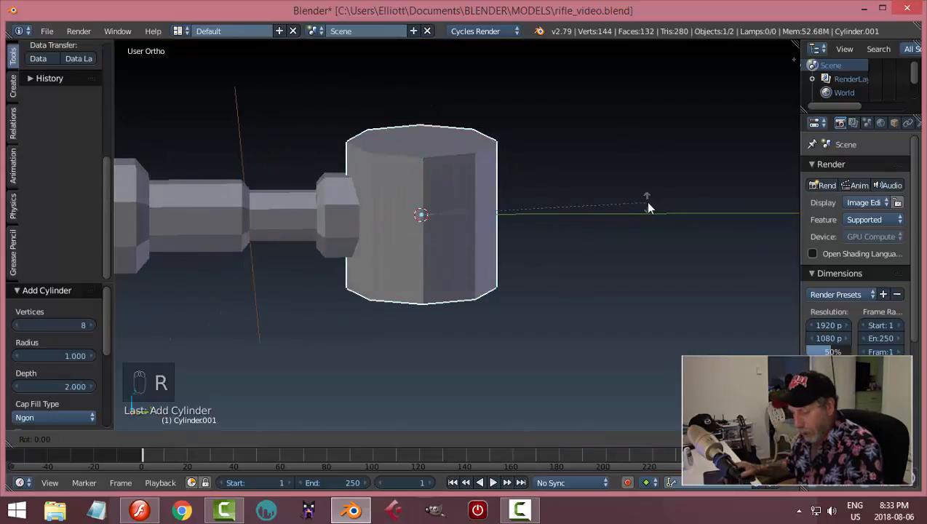
key("x")
key("9")
key("0")
key("Return")
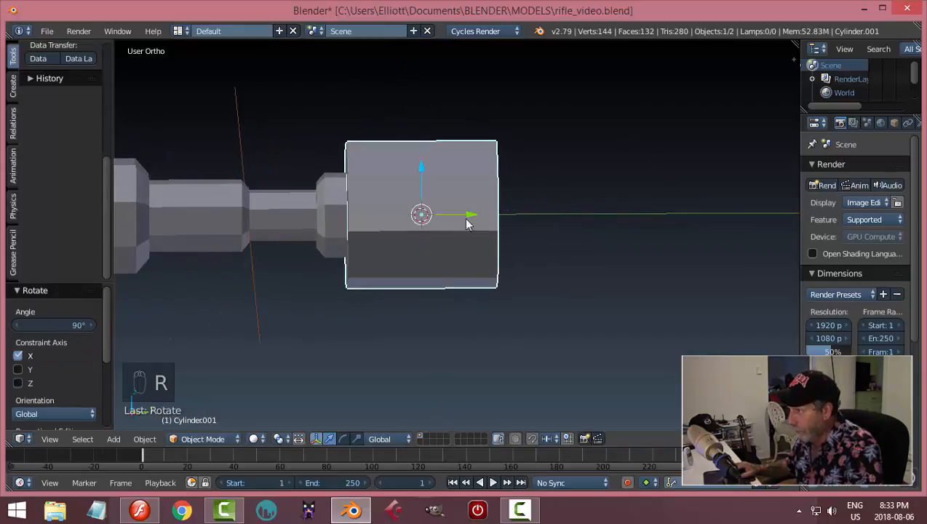
left_click_drag(470, 218, 570, 226)
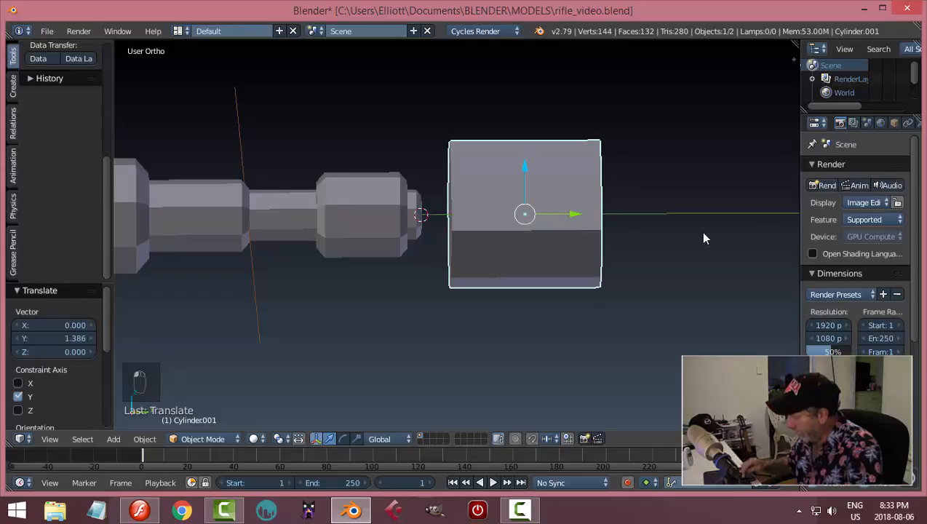
Edit the new cylinder in wireframe from the right view and scale it uniformly to about 0.246 to match the barrel's thickness.
key("KP_3")
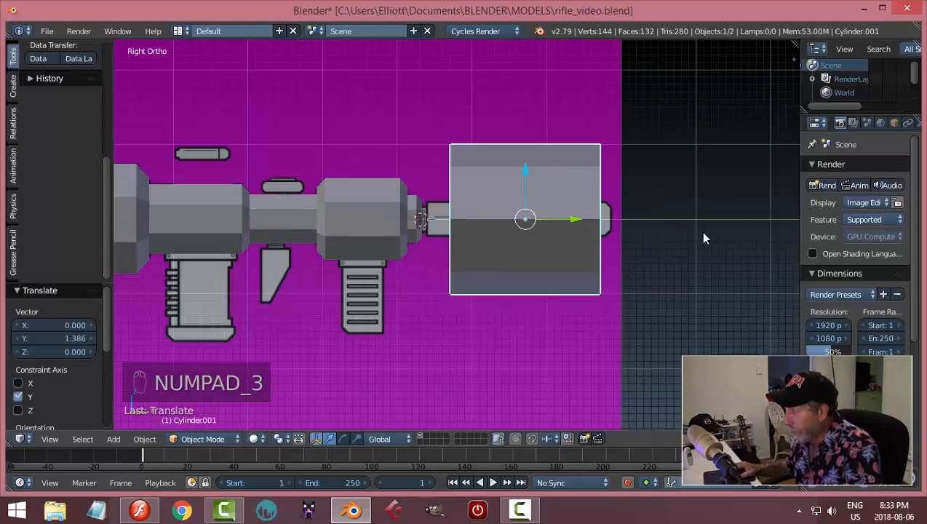
key("Tab")
left_click(770, 234)
key("z")
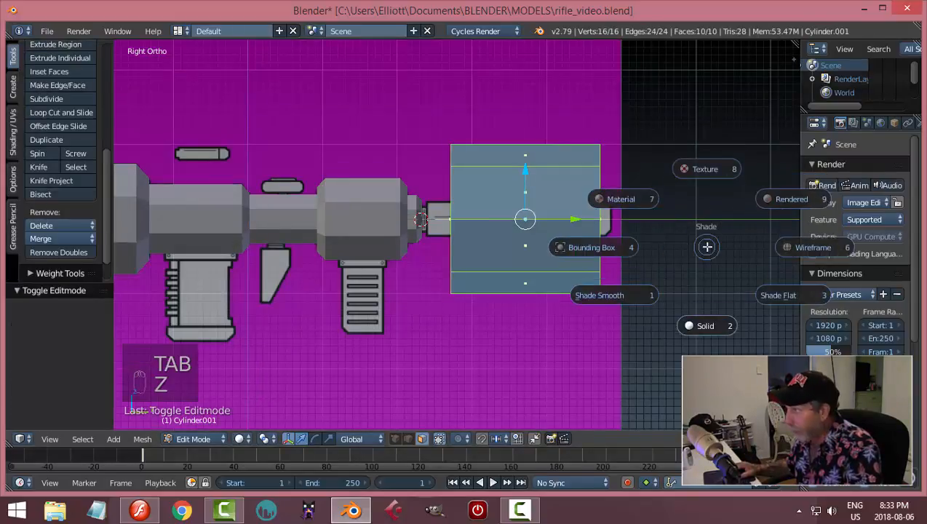
left_click(779, 248)
scroll(712, 256, "up", 2)
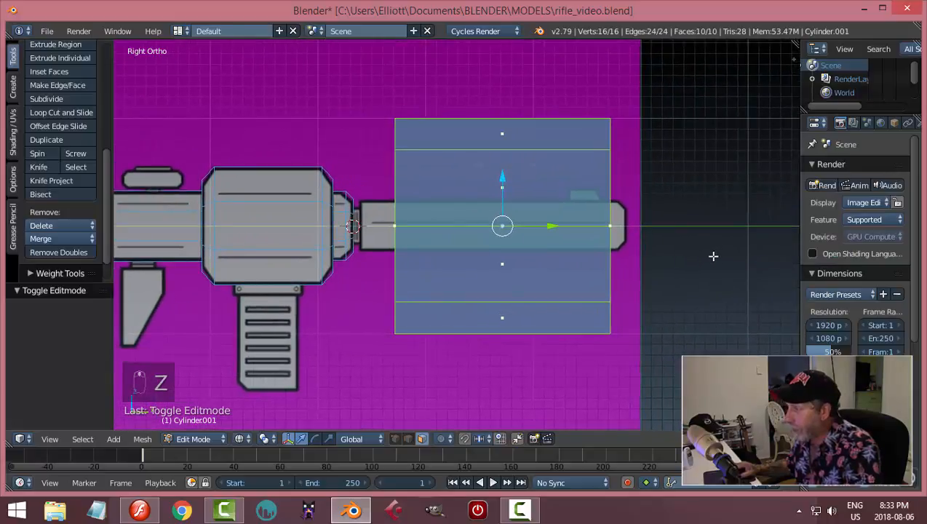
key("s")
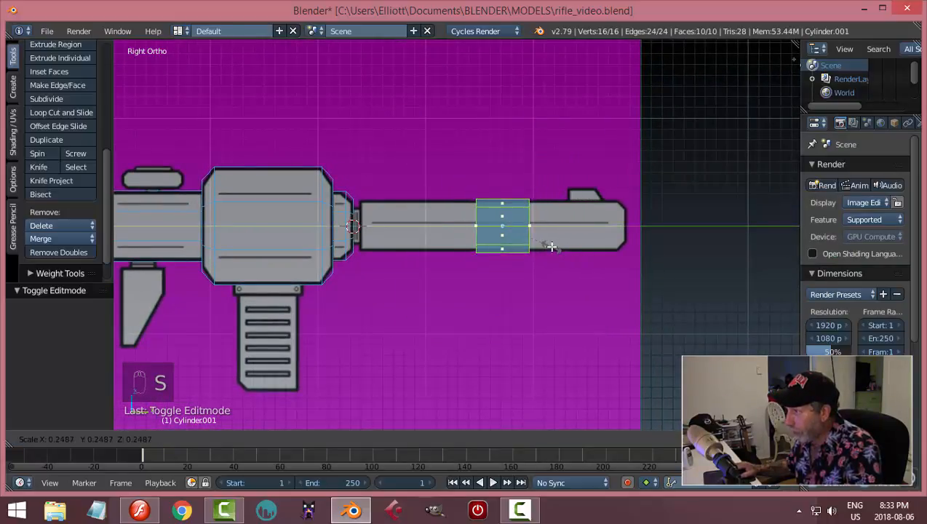
left_click(551, 246)
Stretch the barrel cylinder along Y by about 4.699 so its front end meets the reference barrel's tip.
middle_click_drag(641, 242, 592, 248, "shift")
key("s")
key("y")
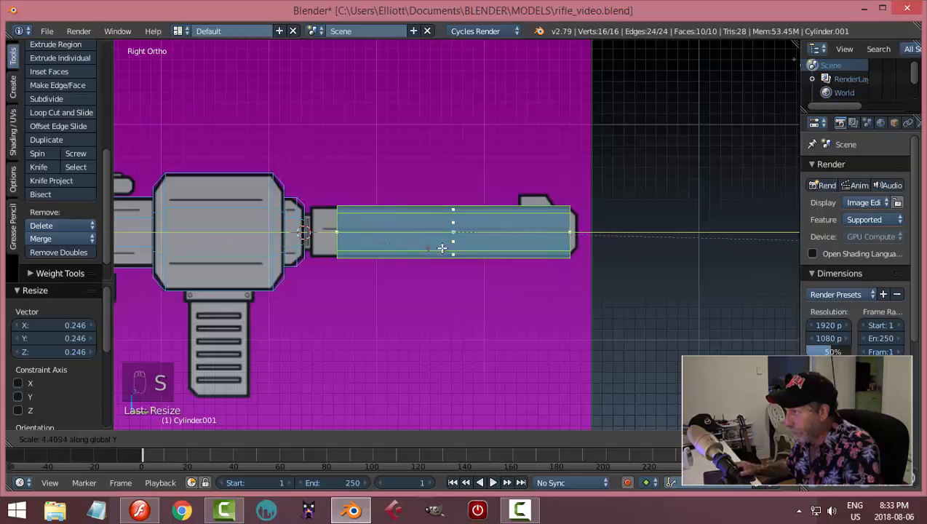
left_click(529, 237)
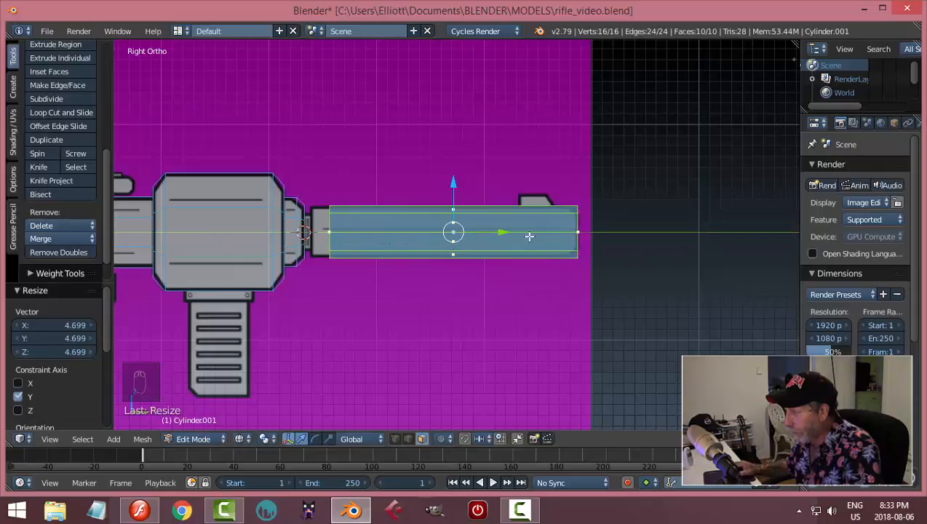
Select only the barrel's rear end face and move it about -0.165 along Y to the reference barrel's rear edge.
key("a")
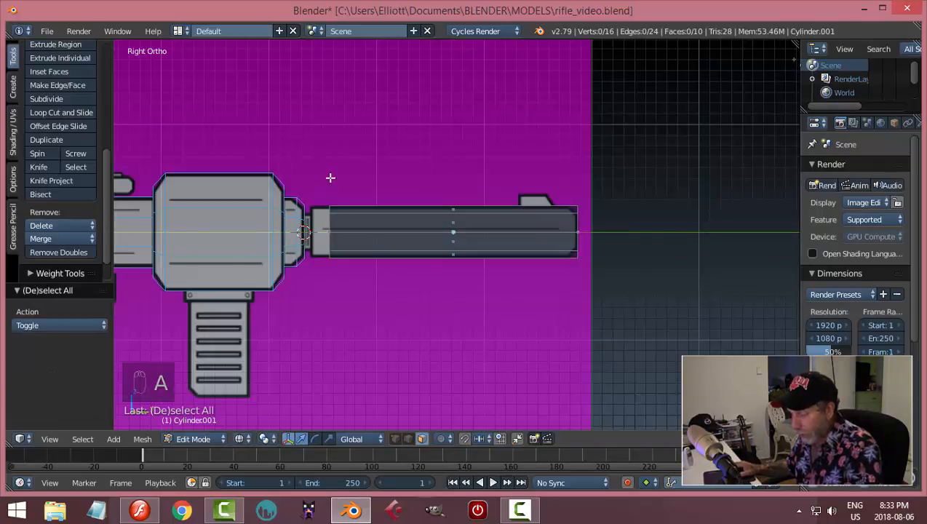
key("b")
left_click_drag(330, 170, 350, 278)
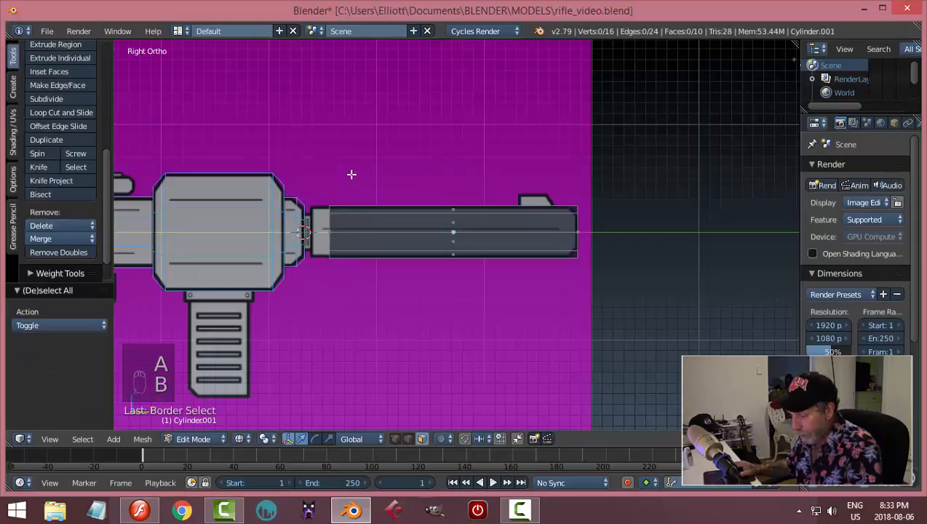
key("b")
left_click_drag(325, 165, 359, 288)
left_click_drag(374, 231, 359, 232)
Fine-tune the barrel's rear end face by moving it about -0.007 along Y against the reference outline.
scroll(469, 282, "up", 3)
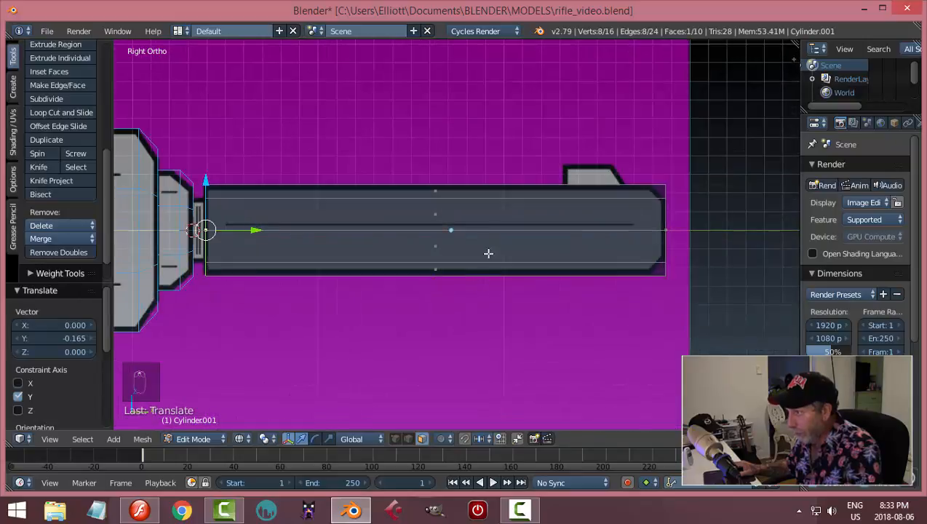
middle_click_drag(499, 219, 551, 206, "shift")
scroll(378, 266, "up", 2)
middle_click_drag(356, 249, 568, 257, "shift")
scroll(518, 262, "up", 1)
scroll(518, 262, "up", 1)
left_click_drag(394, 219, 389, 219)
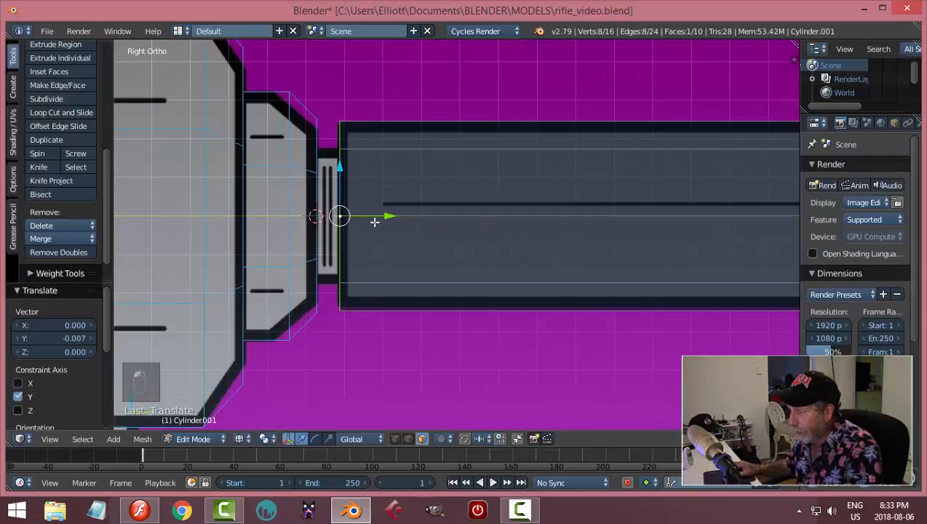
Extrude the barrel's rear end face in place and scale the new face inward to about 0.71.
middle_click_drag(364, 219, 458, 251, "shift")
key("KP_3")
scroll(453, 252, "up", 2)
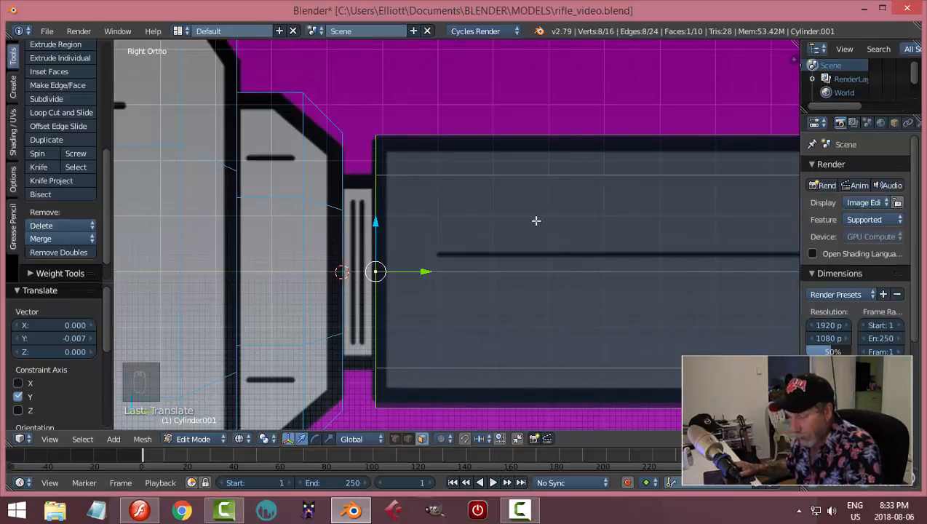
key("e")
key("s")
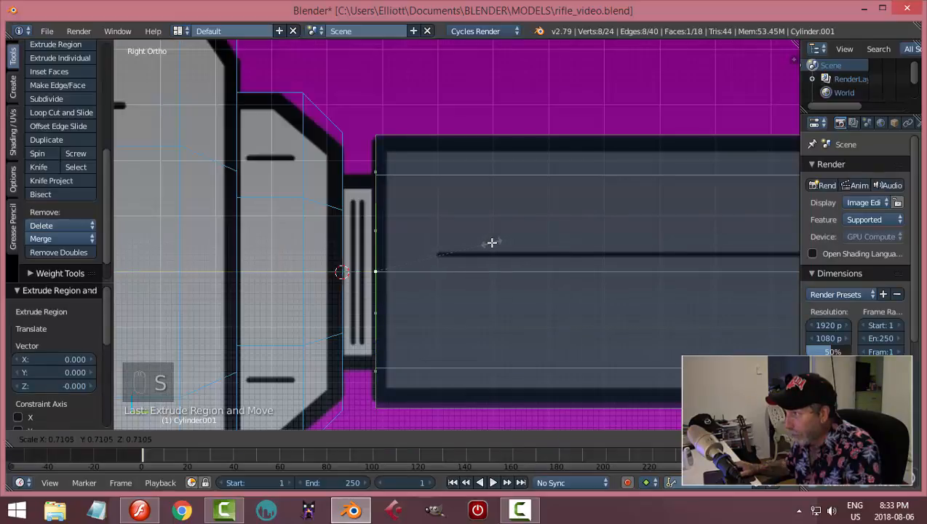
left_click(493, 242)
Extrude the inner rear face about -0.064 along Y to form a short neck reaching the rifle body.
key("e")
right_click(446, 269)
left_click_drag(430, 271, 397, 270)
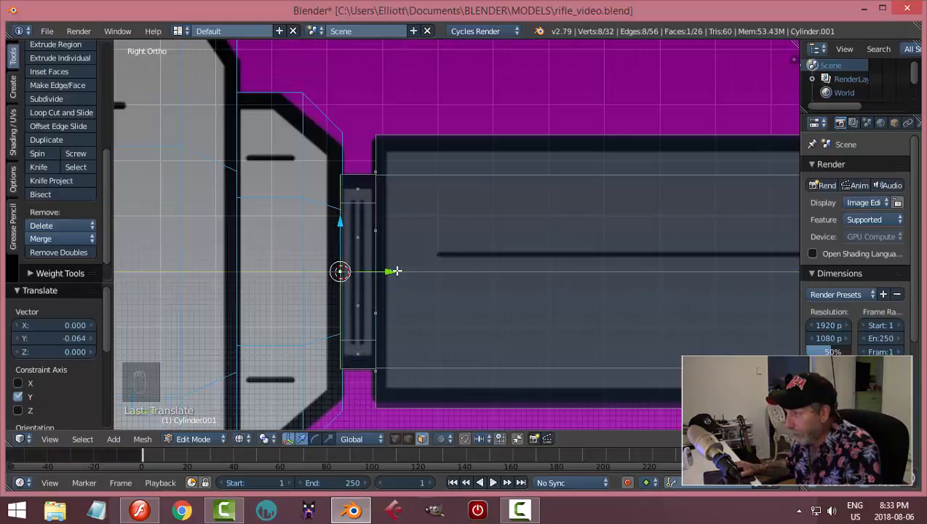
Delete the end face of the barrel's neck and inspect the joint with the rifle body in solid shading.
key("x")
left_click(470, 245)
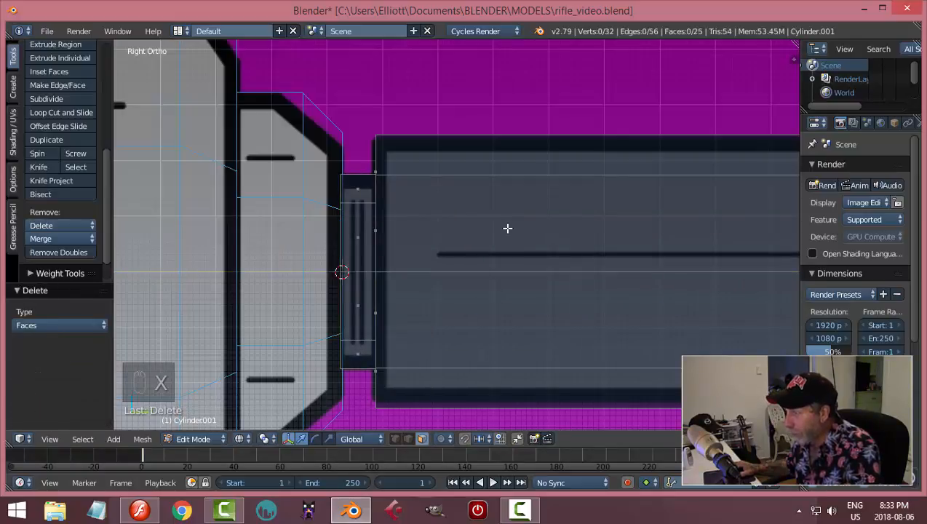
middle_click_drag(507, 228, 477, 242)
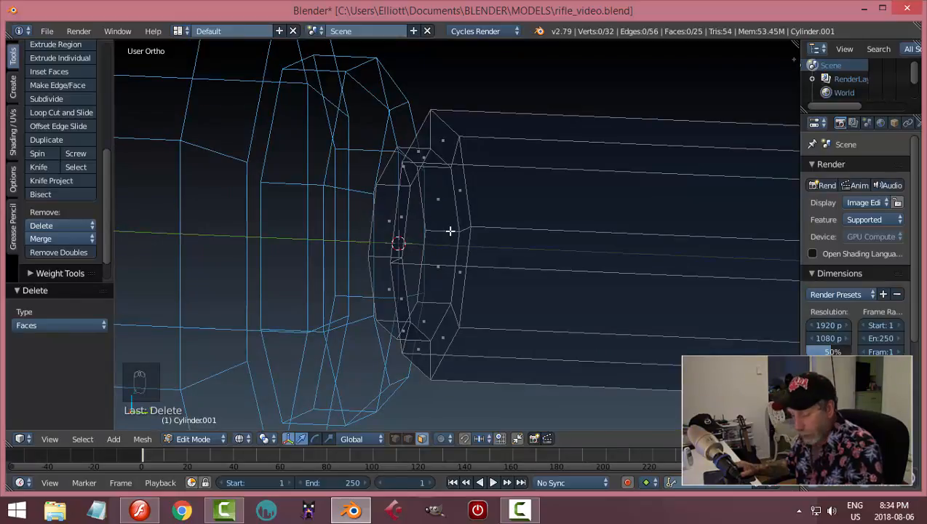
key("z")
left_click(458, 291)
mouse_move(463, 296)
middle_mouse_down()
mouse_move(515, 241)
mouse_move(476, 269)
mouse_move(544, 259)
mouse_move(445, 269)
mouse_move(426, 248)
mouse_move(399, 248)
middle_mouse_up()
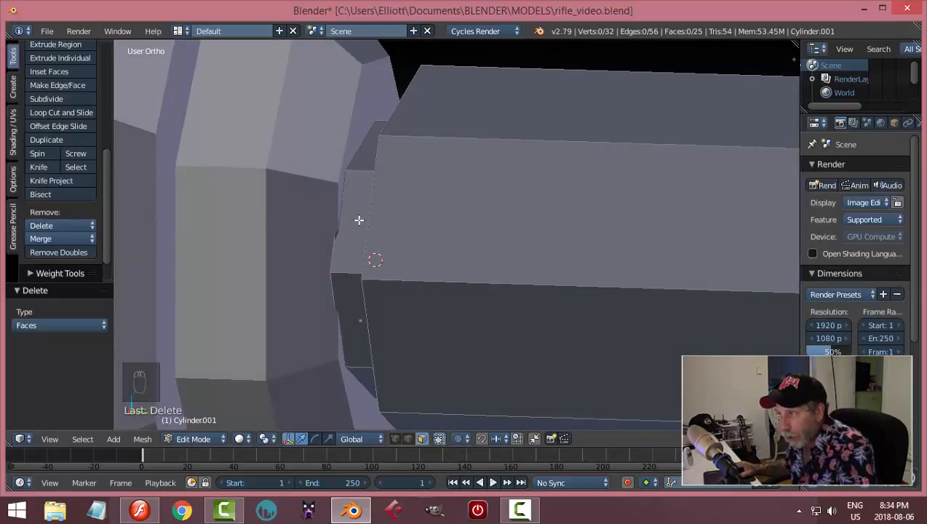
middle_click_drag(378, 166, 651, 185)
middle_click_drag(371, 199, 469, 198)
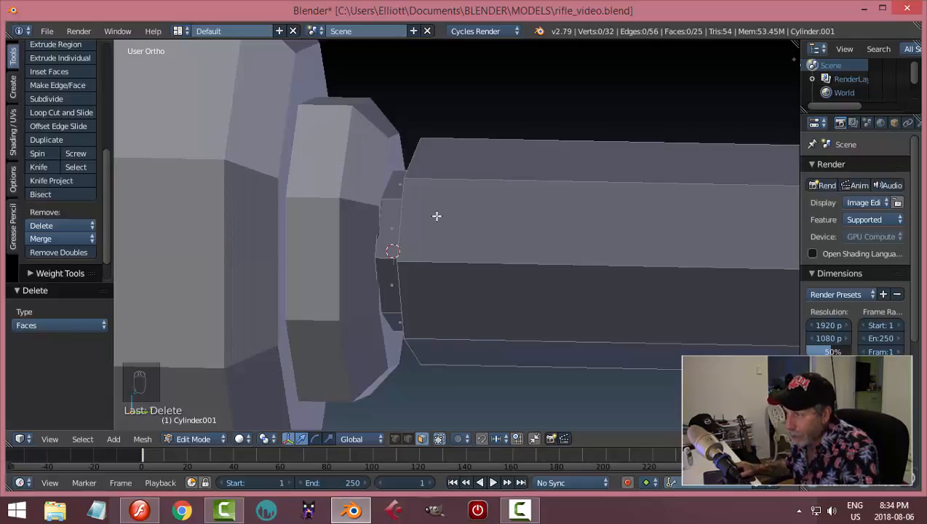
middle_click_drag(437, 216, 463, 223)
scroll(407, 236, "up", 2)
key("ctrl+Tab")
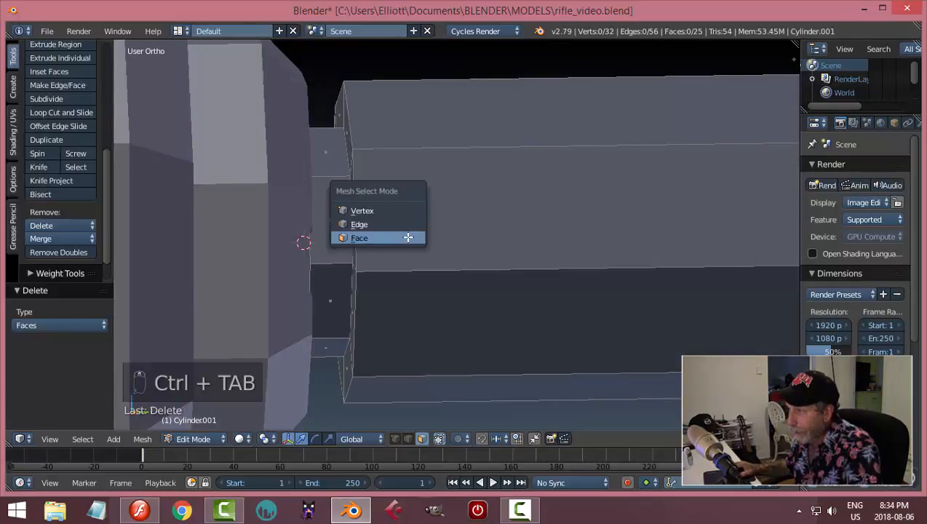
left_click(393, 240)
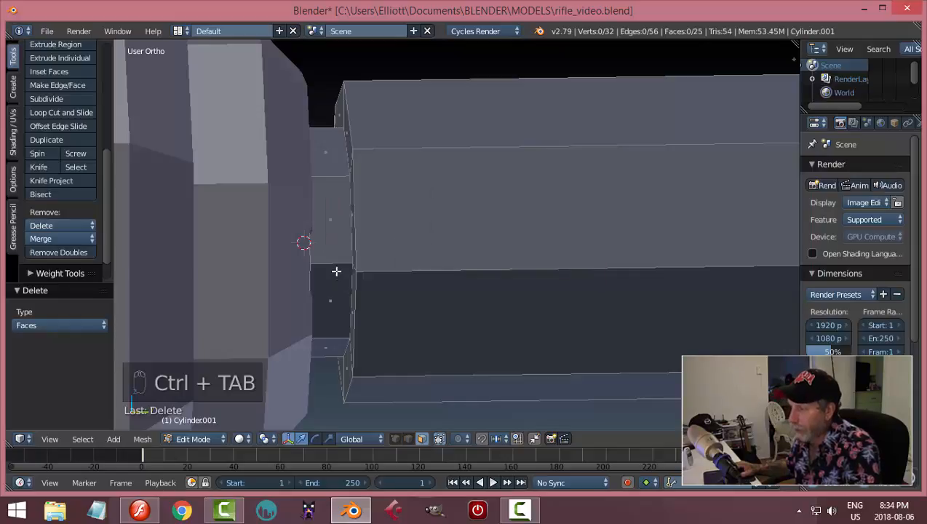
left_click(339, 241)
left_click(321, 149, "shift")
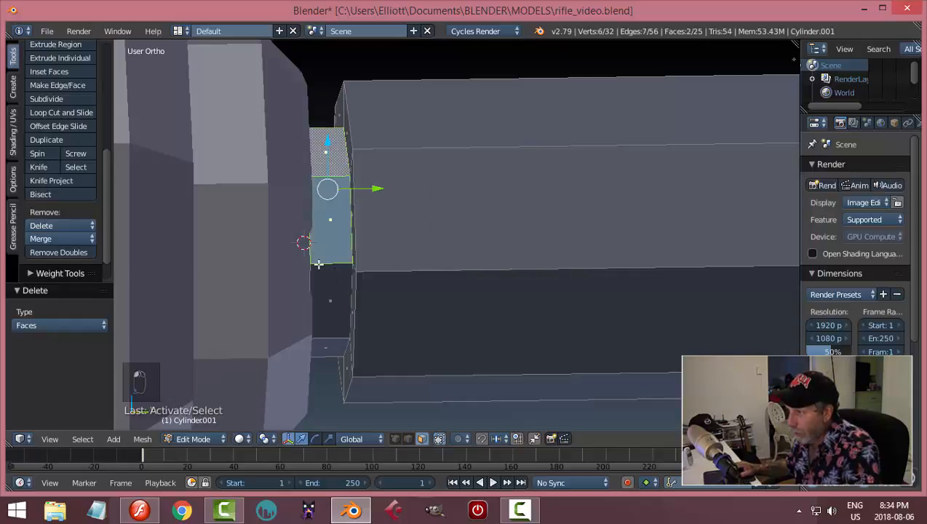
left_click(322, 282, "shift")
key("a")
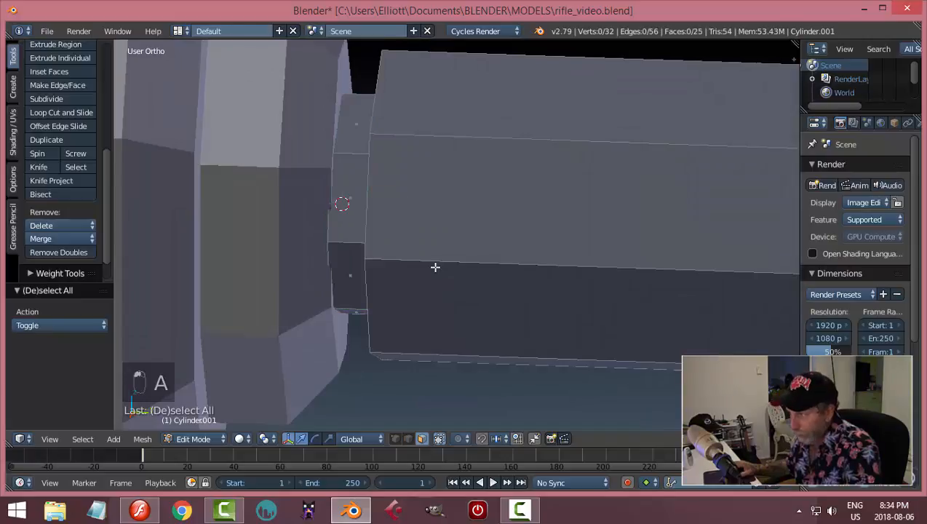
Select the complete loop of side faces around the barrel's neck.
scroll(434, 265, "up", 2)
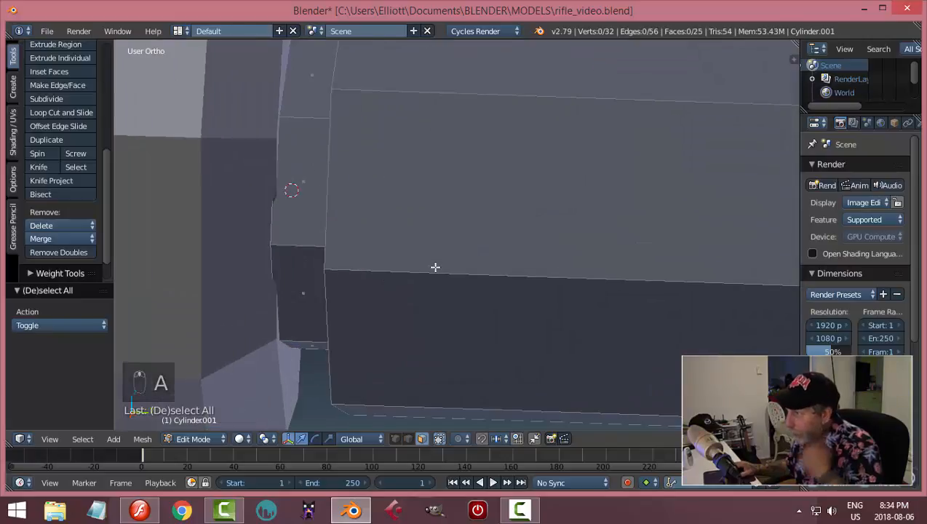
right_click(302, 245, "alt")
middle_click_drag(399, 243, 374, 248)
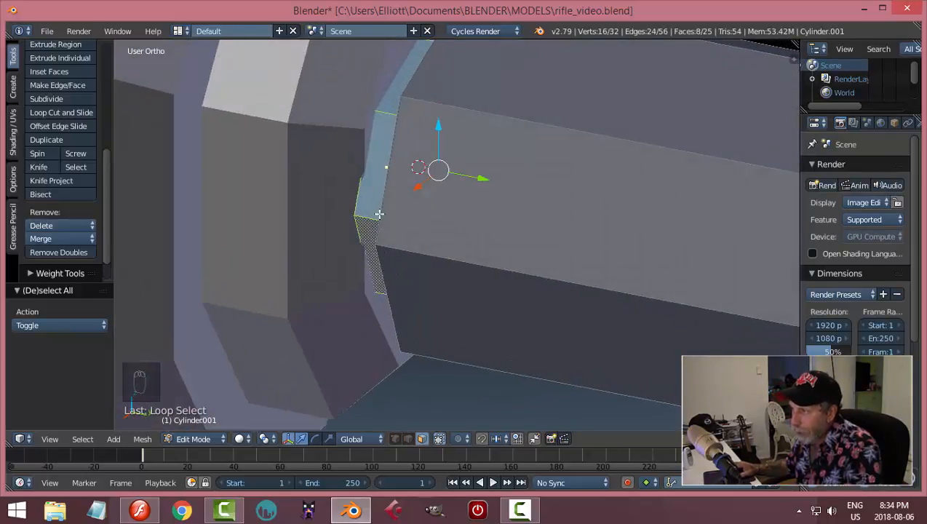
middle_click_drag(465, 256, 484, 251)
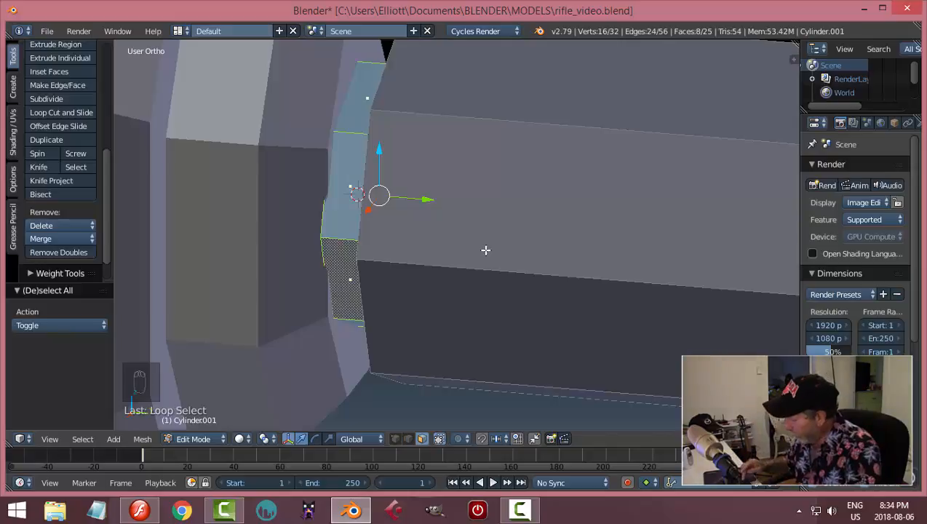
In wireframe, scale the neck's face ring to about 0.817 in X and Z only, and compare it with the reference from the right.
key("KP_3")
key("z")
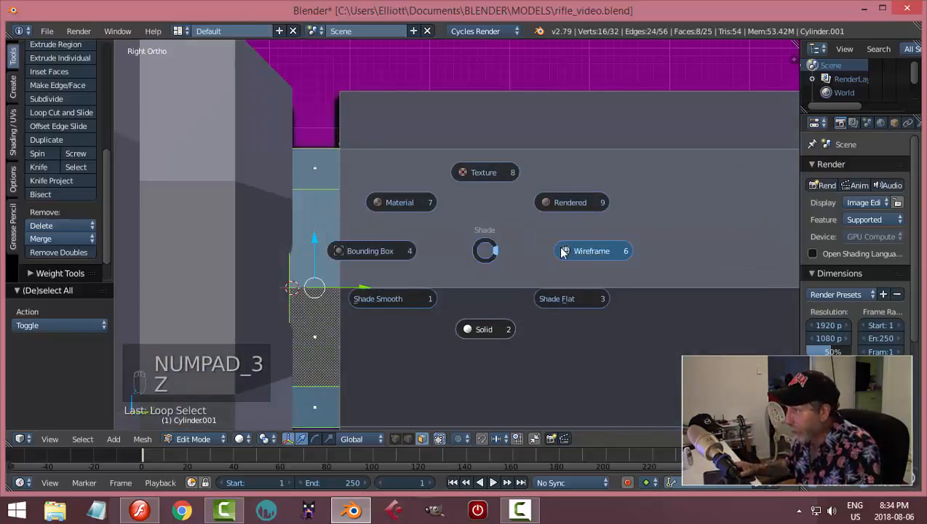
left_click(585, 247)
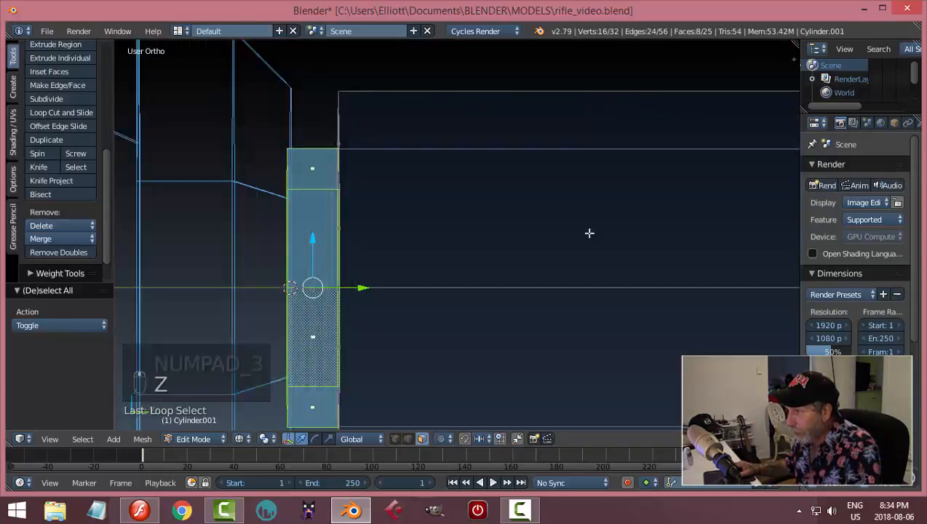
middle_click_drag(582, 240, 550, 269)
scroll(533, 252, "up", 4)
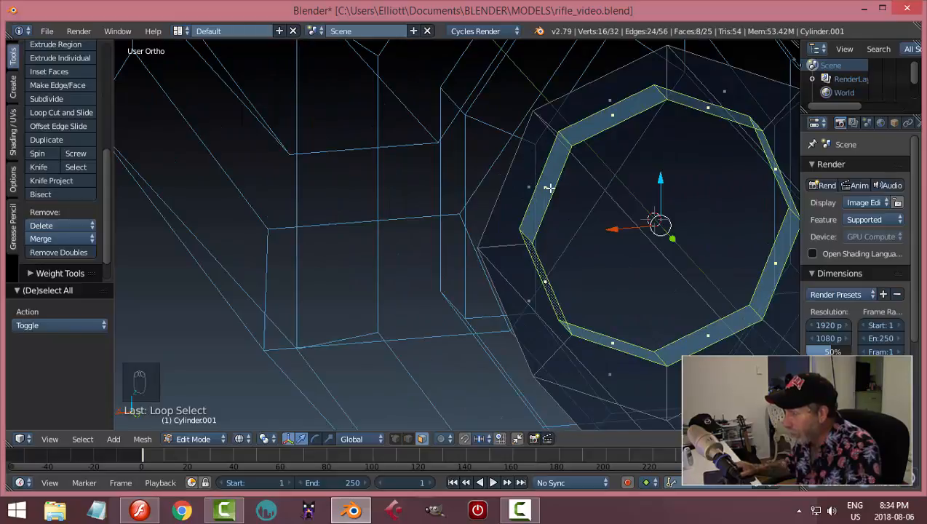
middle_click_drag(549, 187, 565, 195)
middle_click_drag(692, 212, 560, 213)
middle_click_drag(598, 243, 661, 231)
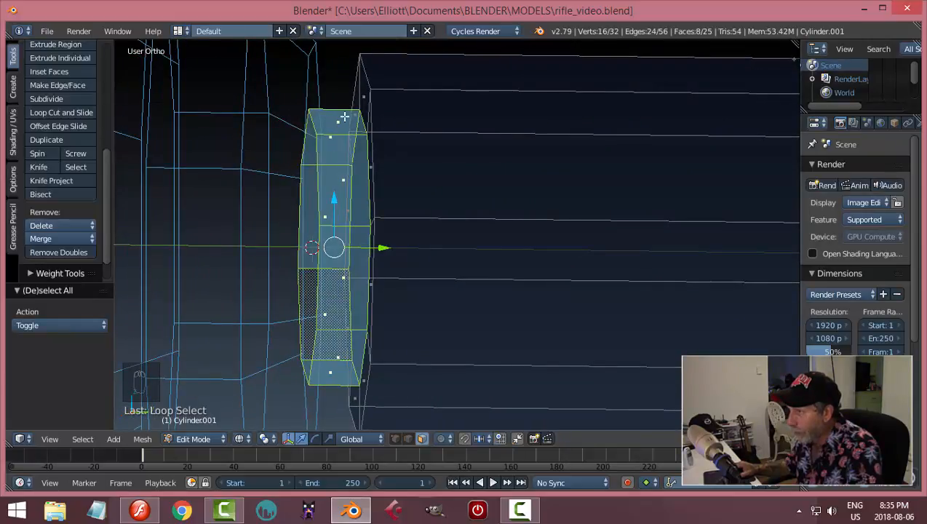
middle_click_drag(473, 277, 432, 271)
key("s")
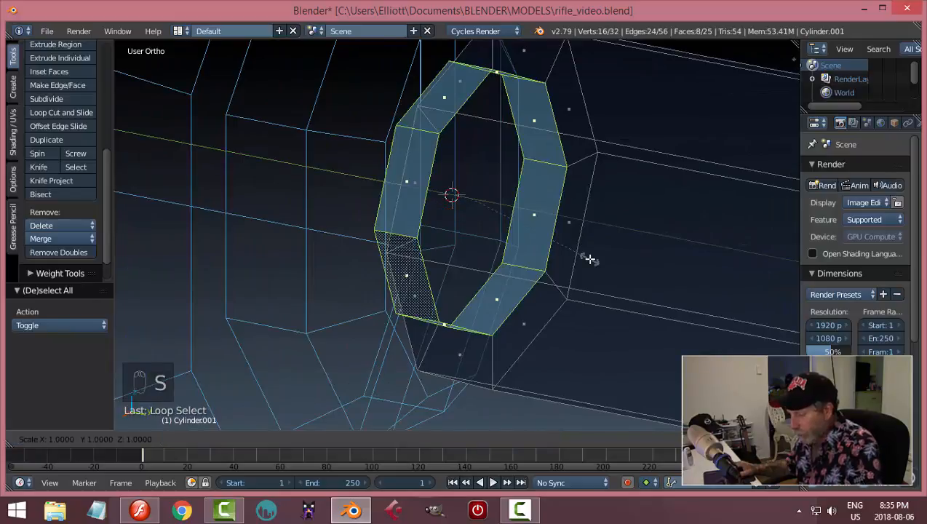
key("shift+y")
left_click(568, 248)
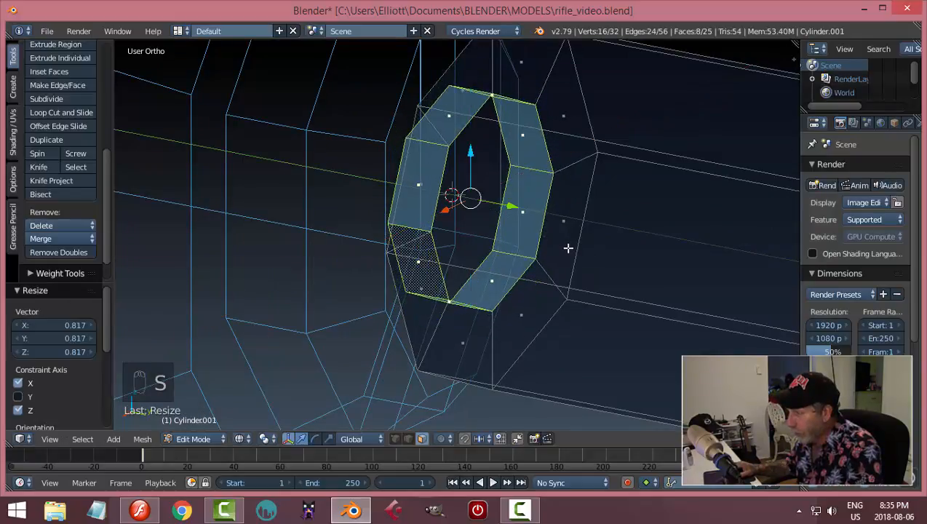
mouse_move(451, 257)
middle_mouse_down()
mouse_move(393, 265)
mouse_move(451, 258)
middle_mouse_up()
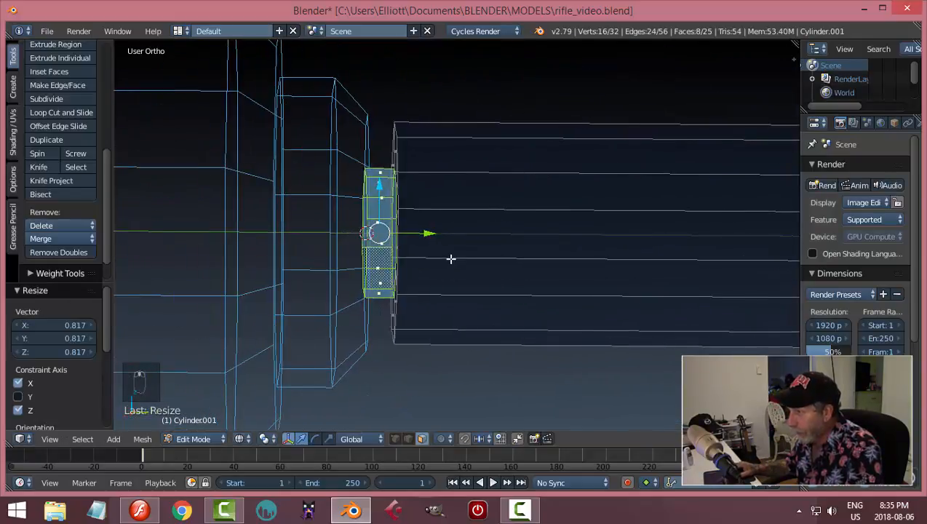
key("KP_3")
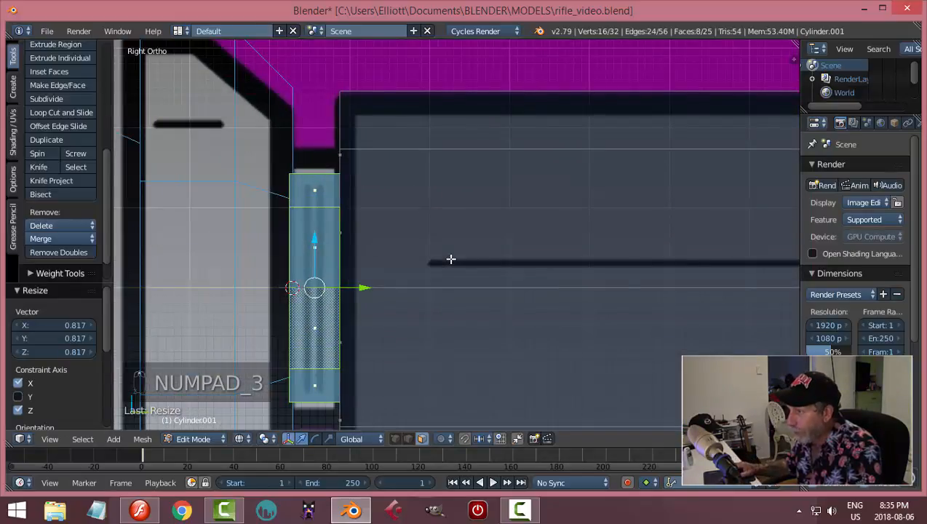
Clear the face selection, restore solid shading, return to object mode with nothing selected, and review the barrel on the rifle.
key("a")
key("a")
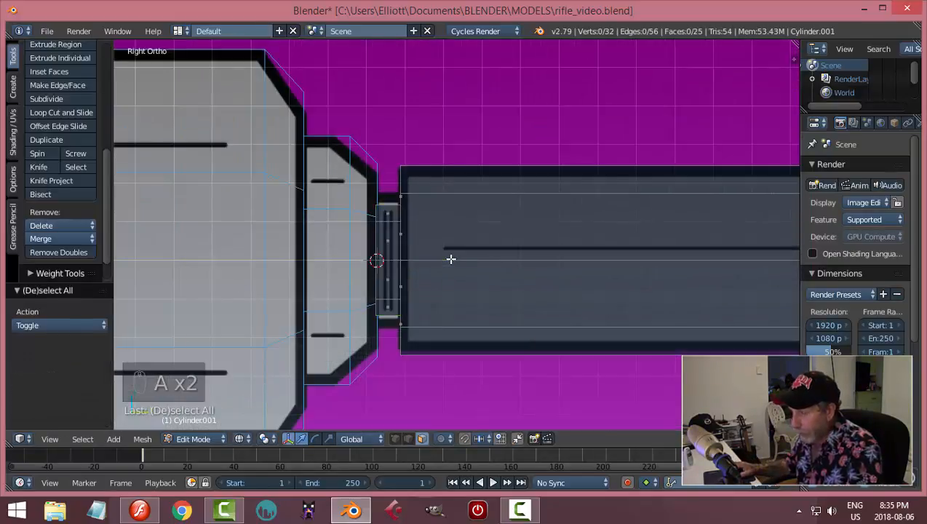
key("z")
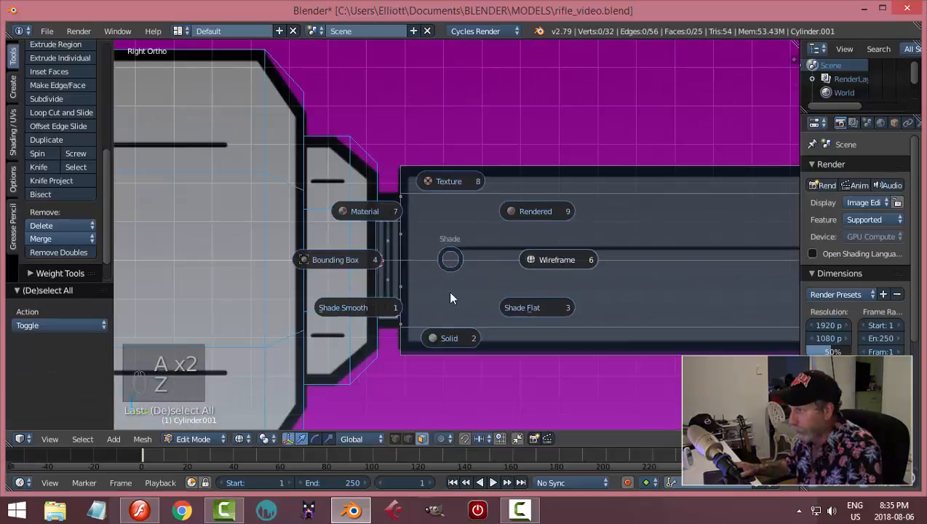
left_click(442, 335)
mouse_move(443, 335)
middle_mouse_down()
mouse_move(583, 259)
mouse_move(568, 274)
mouse_move(482, 300)
mouse_move(551, 286)
mouse_move(575, 240)
mouse_move(530, 233)
mouse_move(522, 248)
mouse_move(571, 233)
mouse_move(581, 206)
mouse_move(414, 248)
mouse_move(431, 261)
mouse_move(513, 245)
mouse_move(603, 209)
mouse_move(605, 248)
mouse_move(511, 259)
middle_mouse_up()
key("Tab")
left_click(490, 275)
key("a")
scroll(618, 260, "down", 7)
scroll(511, 264, "up", 8)
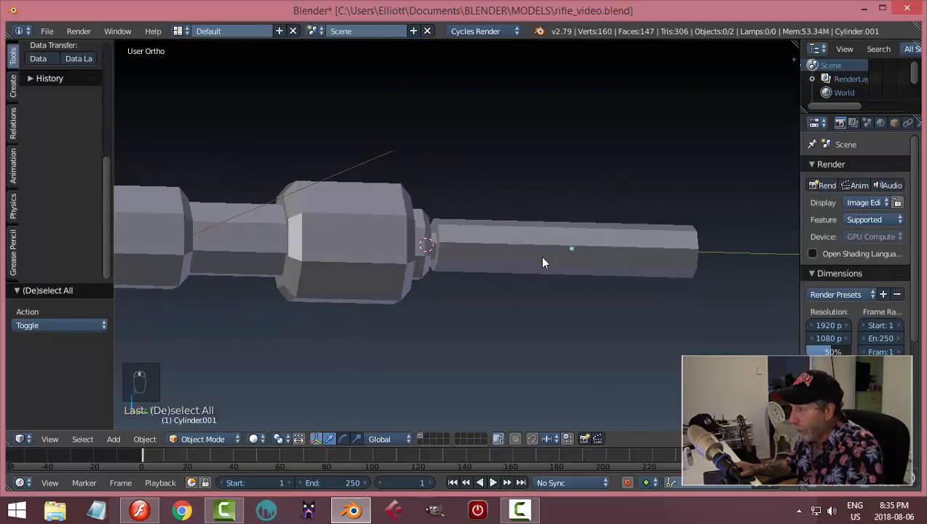
Open the barrel for mesh editing in wireframe and compare its neck end with the reference from the right.
right_click(489, 264)
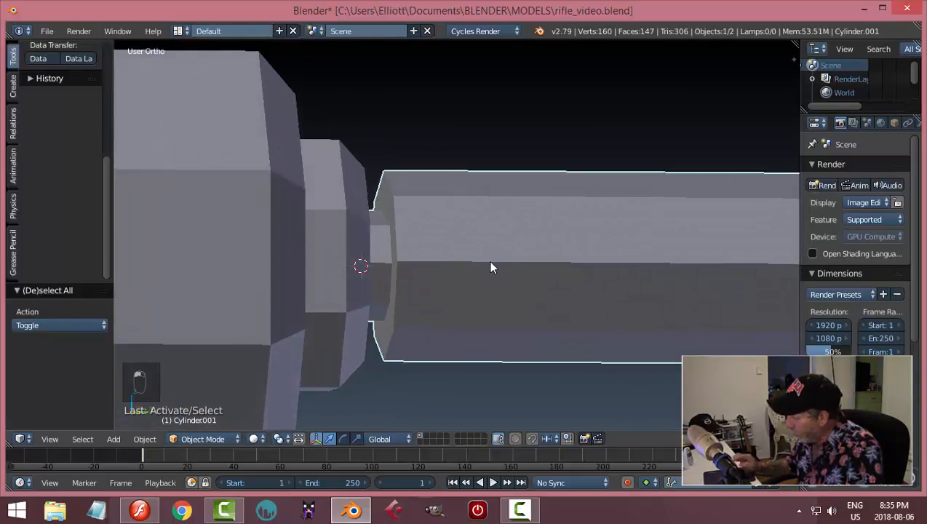
key("KP_3")
key("Tab")
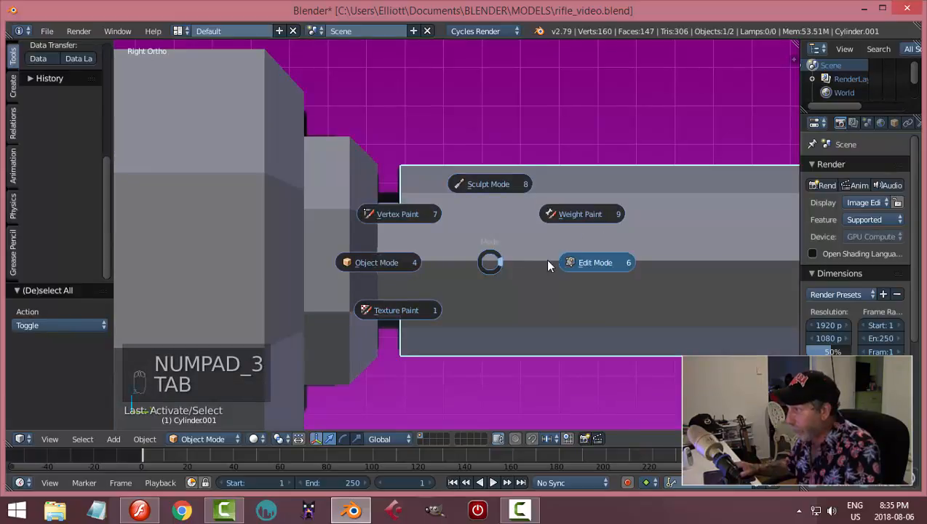
key("z")
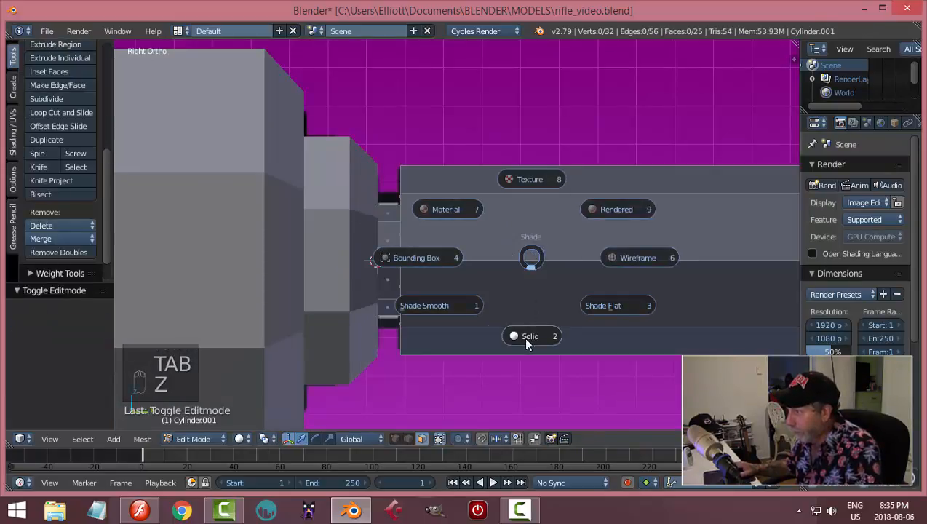
left_click(633, 265)
scroll(549, 267, "up", 3)
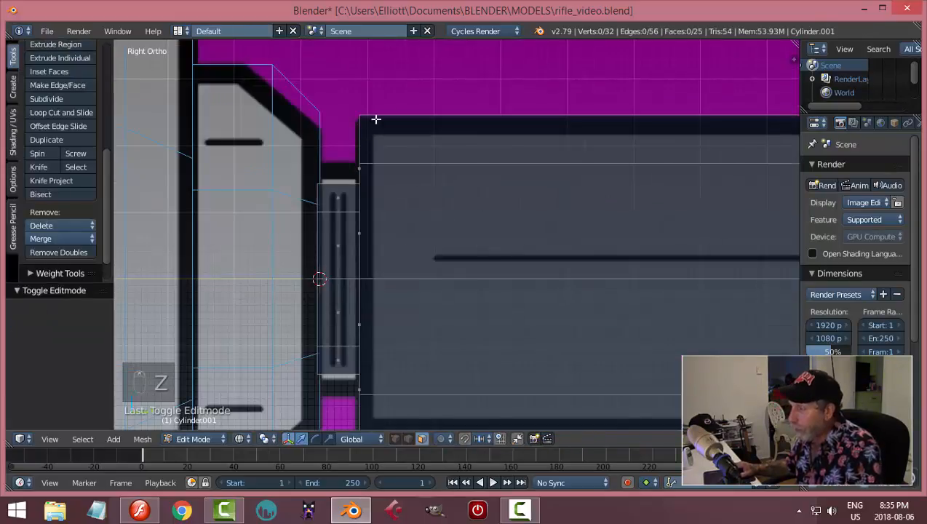
scroll(455, 196, "down", 3)
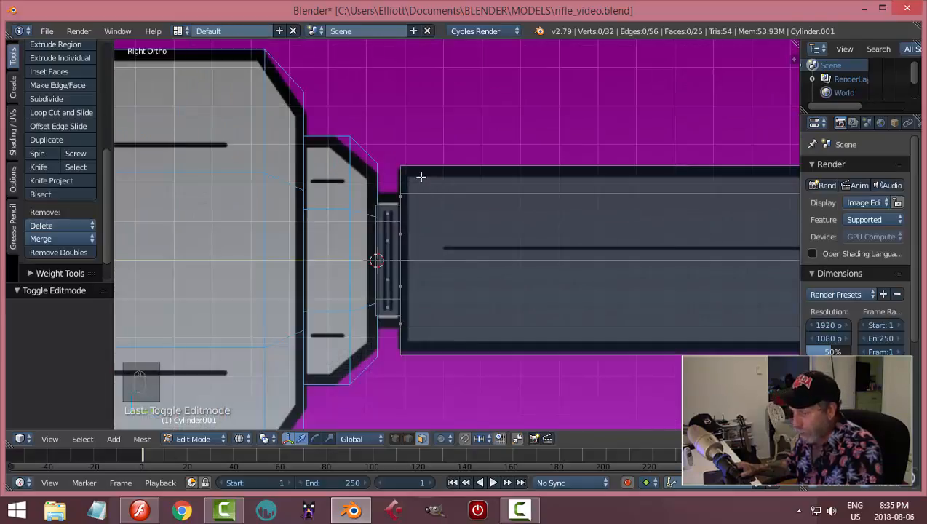
Select the outer edge loop at the barrel's neck end and bevel it by about 0.045 with one segment.
key("z")
middle_click_drag(448, 195, 488, 192)
key("ctrl+Tab")
left_click(448, 179)
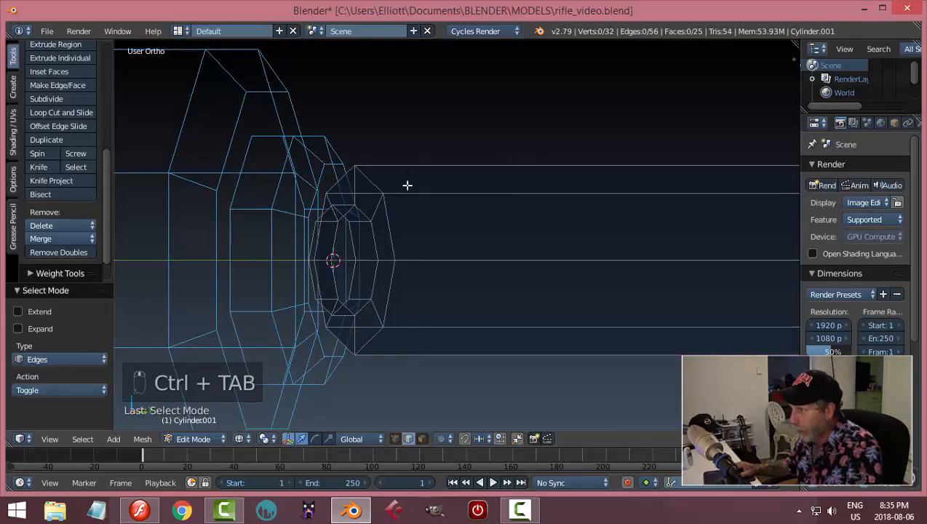
right_click(377, 183, "alt")
key("KP_3")
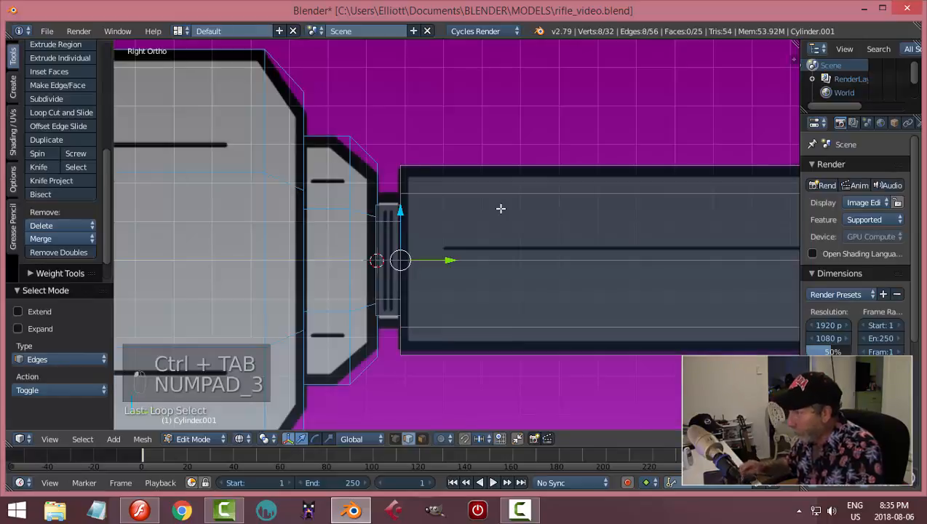
scroll(495, 218, "up", 1)
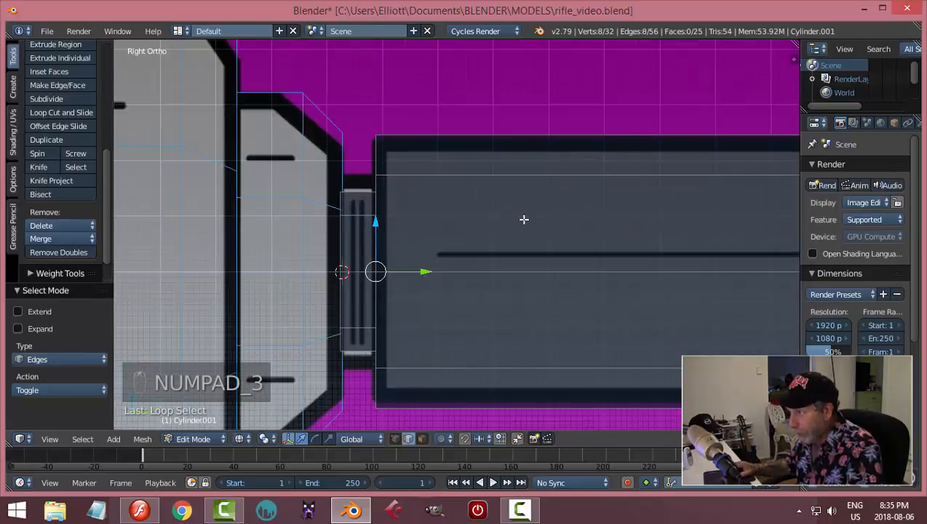
key("ctrl+b")
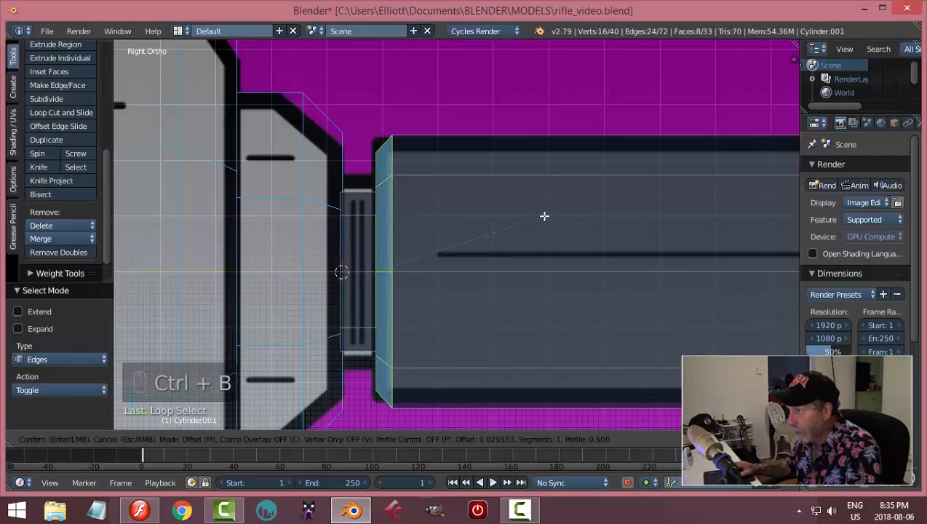
left_click(553, 218)
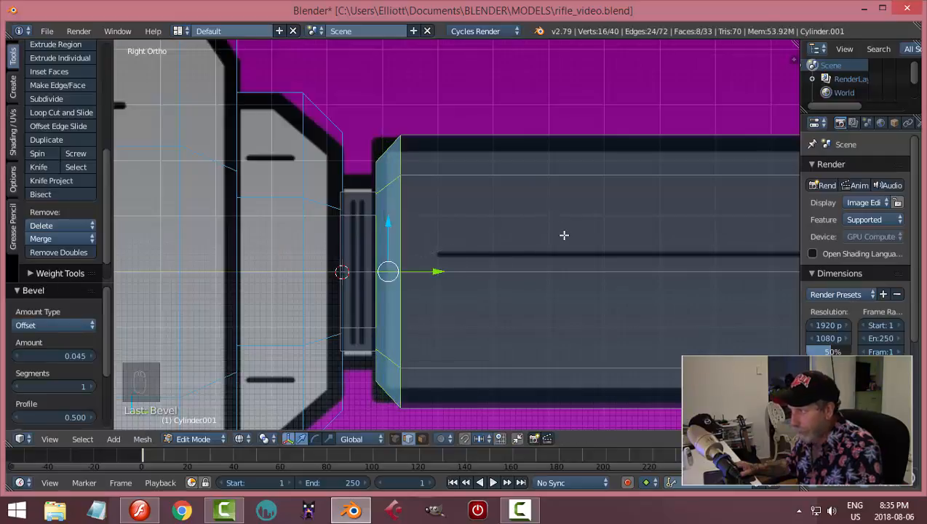
Clear the edge selection, return to object mode in solid shading, and inspect the barrel's beveled neck end.
scroll(564, 235, "down", 3)
key("a")
key("Tab")
key("Tab")
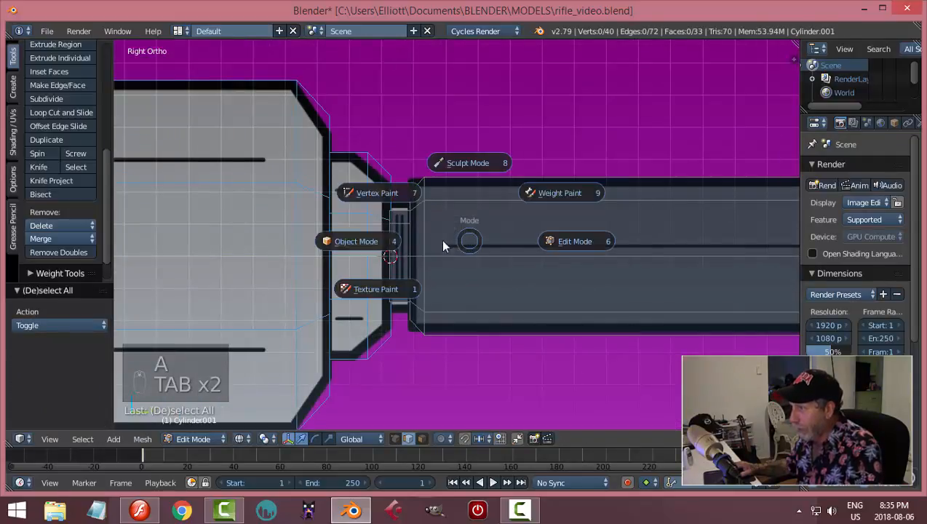
left_click(572, 251)
key("z")
left_click(569, 338)
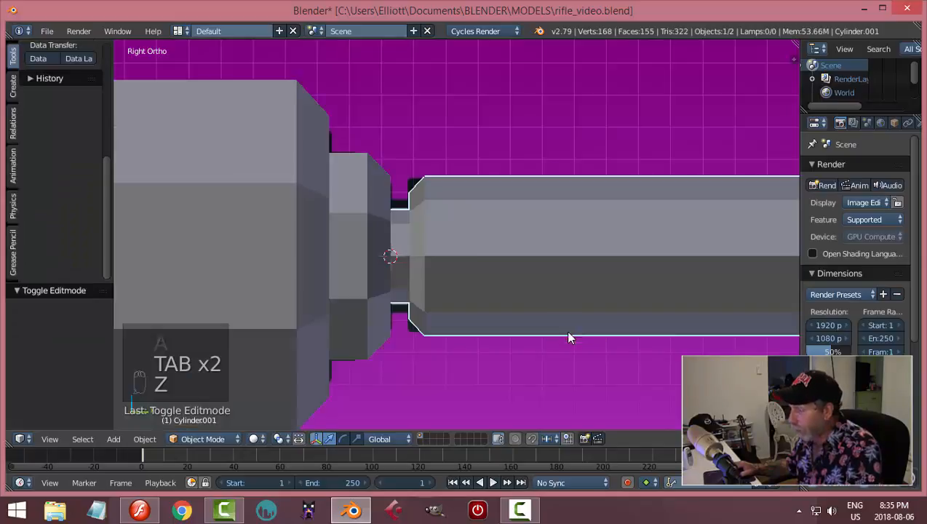
middle_click_drag(570, 338, 477, 273)
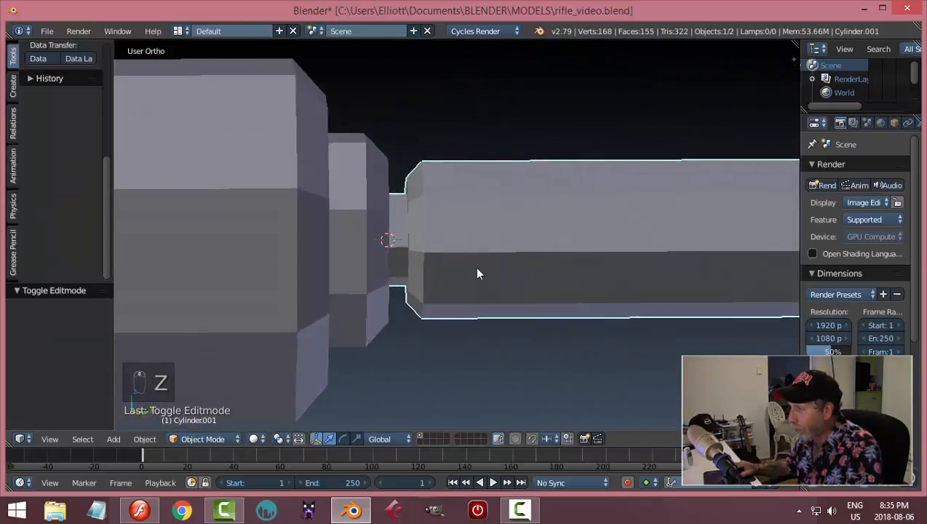
scroll(552, 261, "down", 5)
middle_click_drag(577, 255, 488, 251)
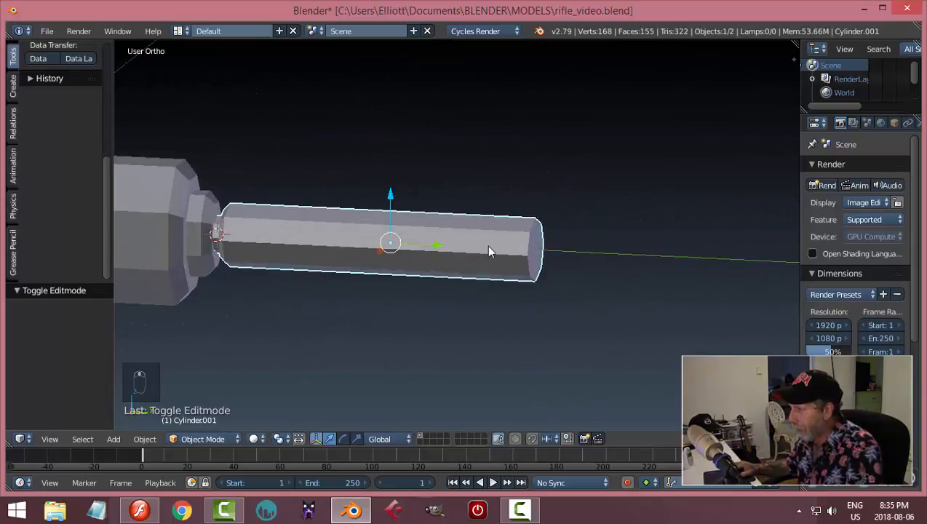
Select the edge loop around the barrel's muzzle end and bevel it by about 0.07 to match the reference's chamfered tip.
key("KP_3")
key("Tab")
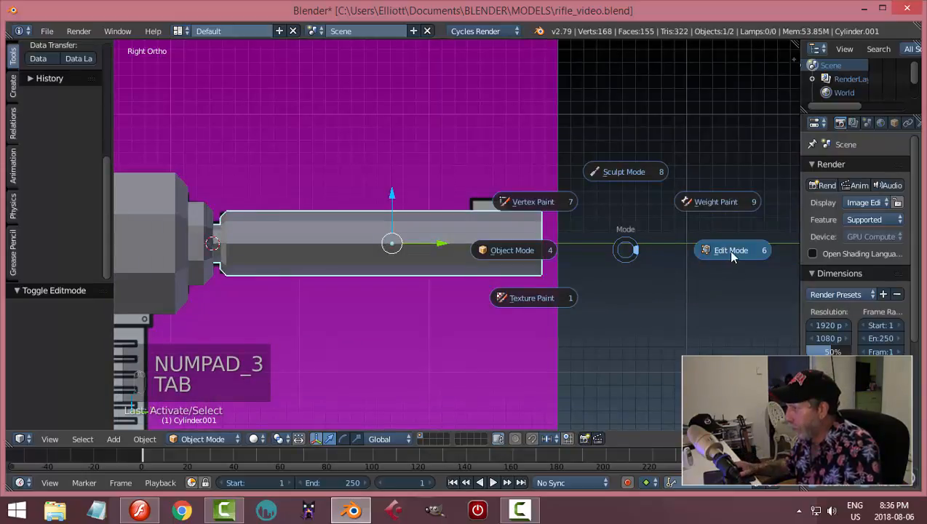
scroll(602, 264, "up", 3)
middle_click_drag(585, 254, 507, 238)
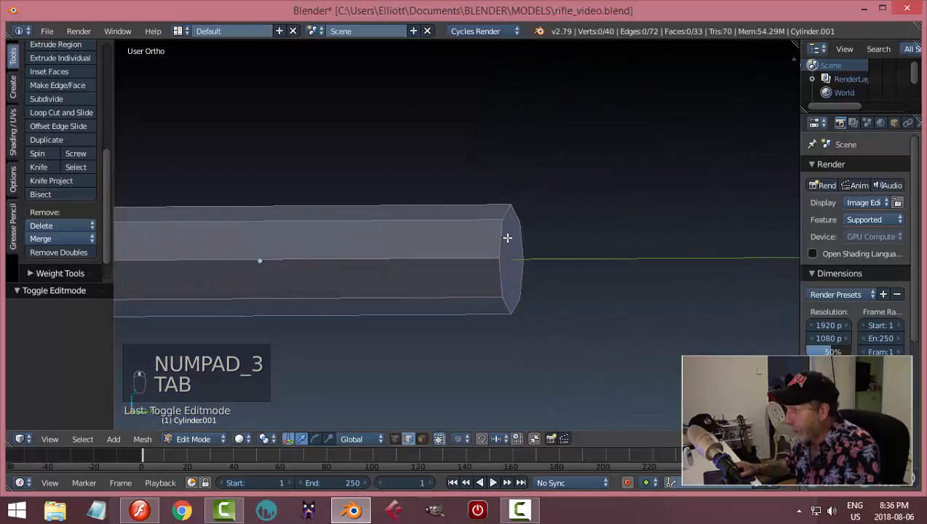
right_click(504, 214, "alt")
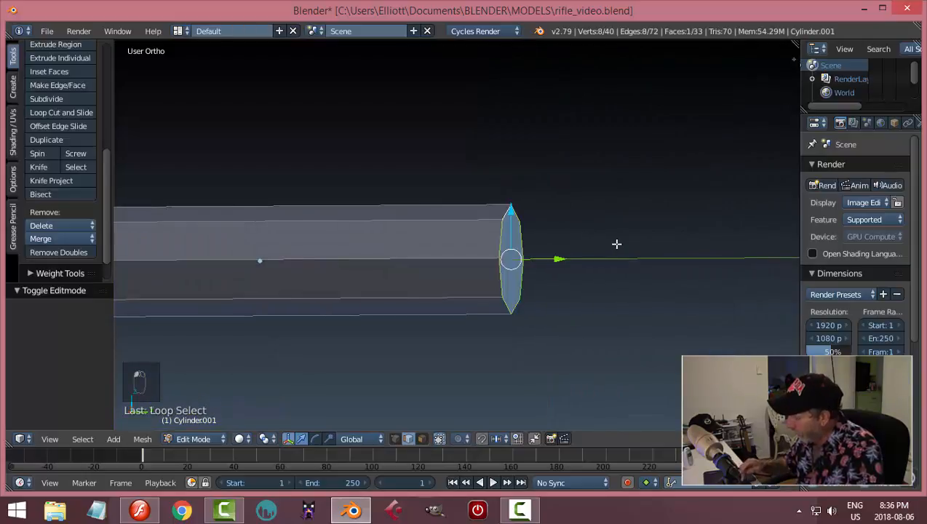
key("KP_3")
key("z")
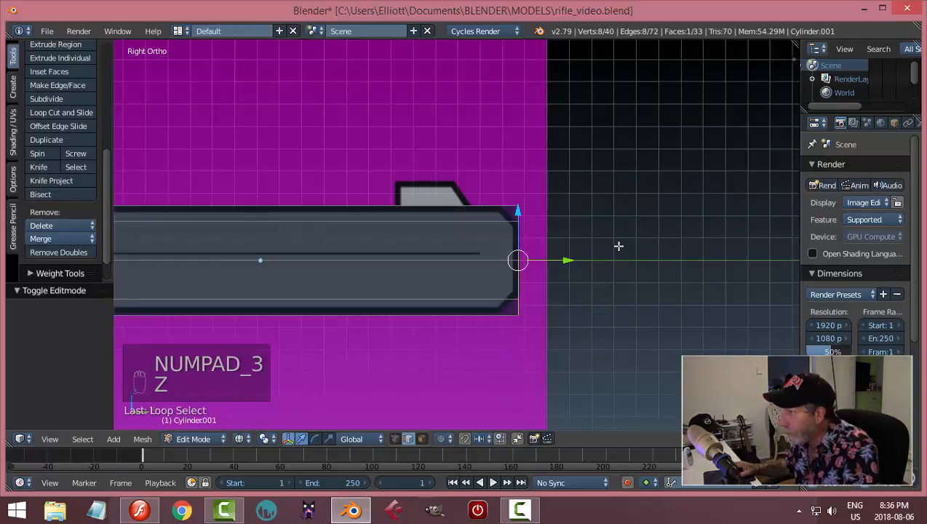
key("ctrl+b")
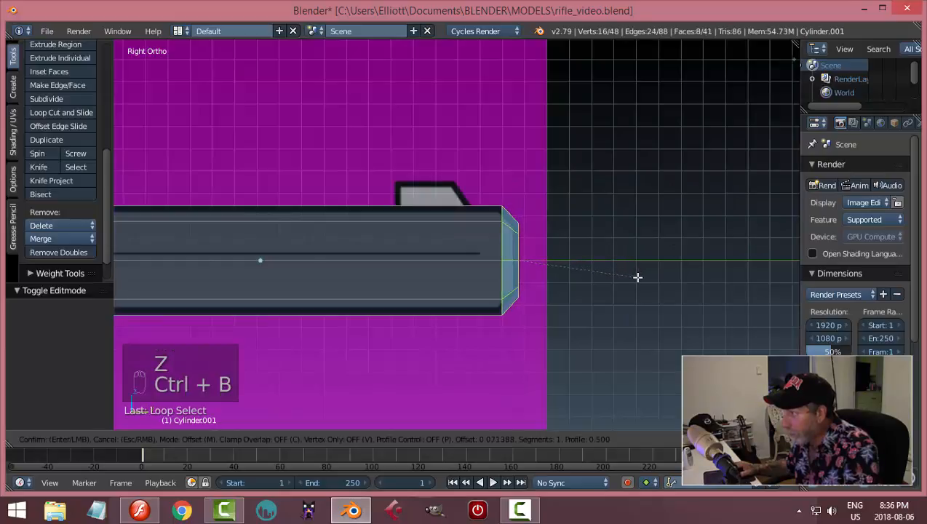
left_click(639, 272)
Clear the mesh selection, return to object mode in solid shading, and inspect the beveled muzzle.
key("a")
key("Tab")
left_click(585, 269)
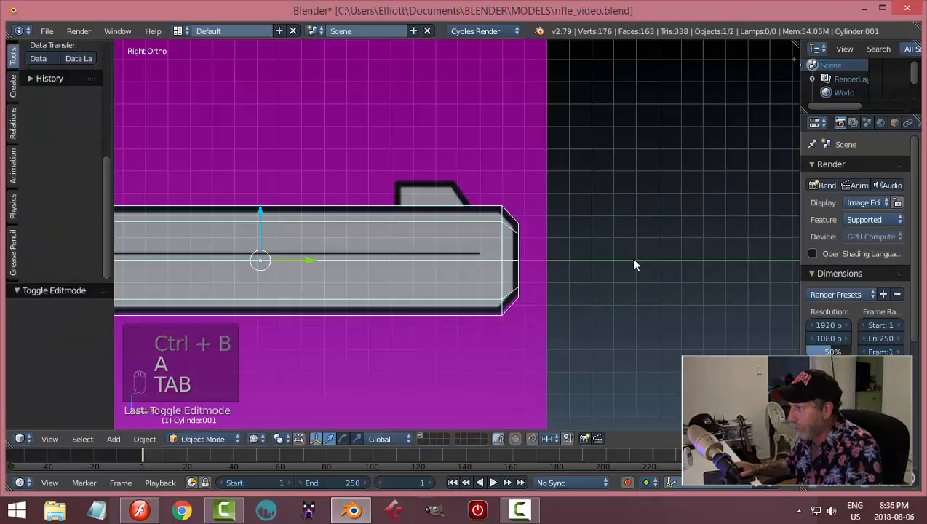
key("z")
left_click(632, 339)
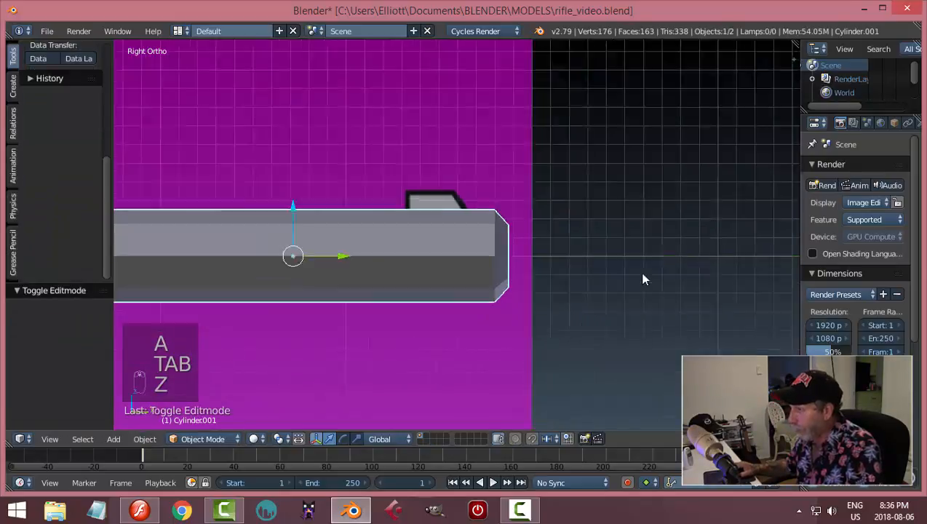
mouse_move(638, 271)
middle_mouse_down()
mouse_move(518, 265)
mouse_move(453, 276)
mouse_move(615, 256)
middle_mouse_up()
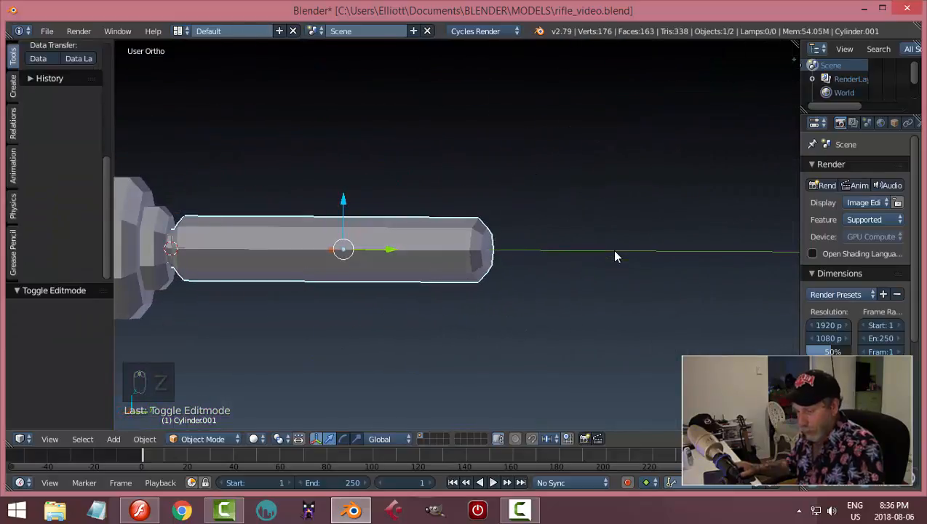
Save the rifle file and, with nothing selected, review the barrel and body together from the muzzle end.
key("ctrl+s")
scroll(451, 271, "down", 3)
middle_click_drag(338, 282, 491, 262, "shift")
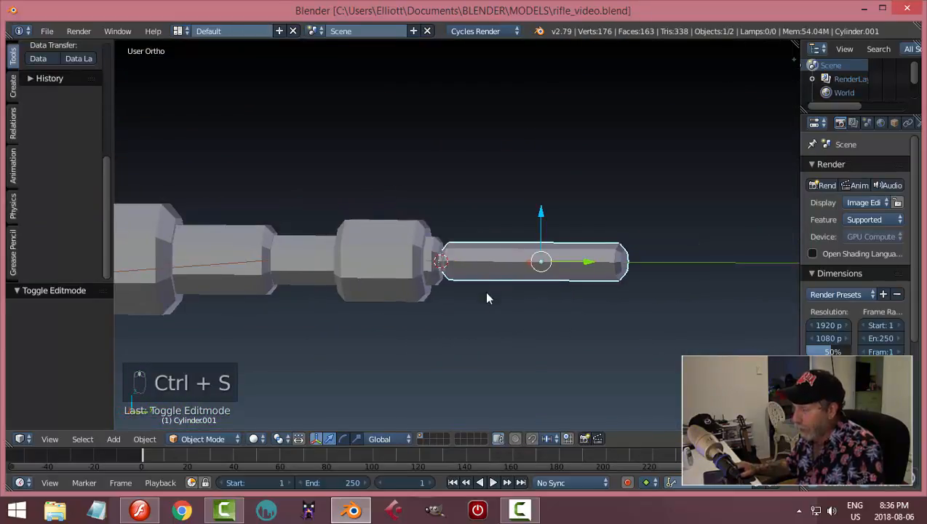
key("a")
right_click(363, 260)
right_click(518, 275)
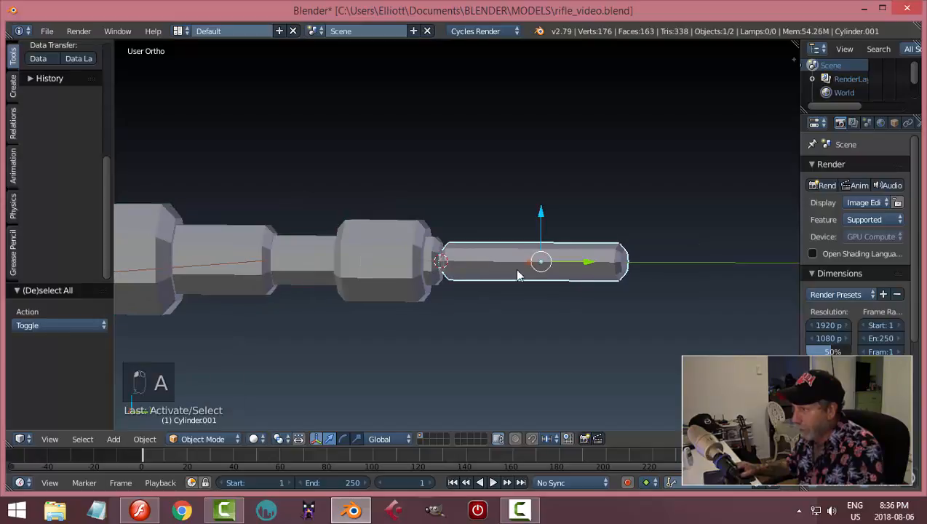
middle_click_drag(518, 275, 570, 293)
key("a")
scroll(570, 294, "up", 3)
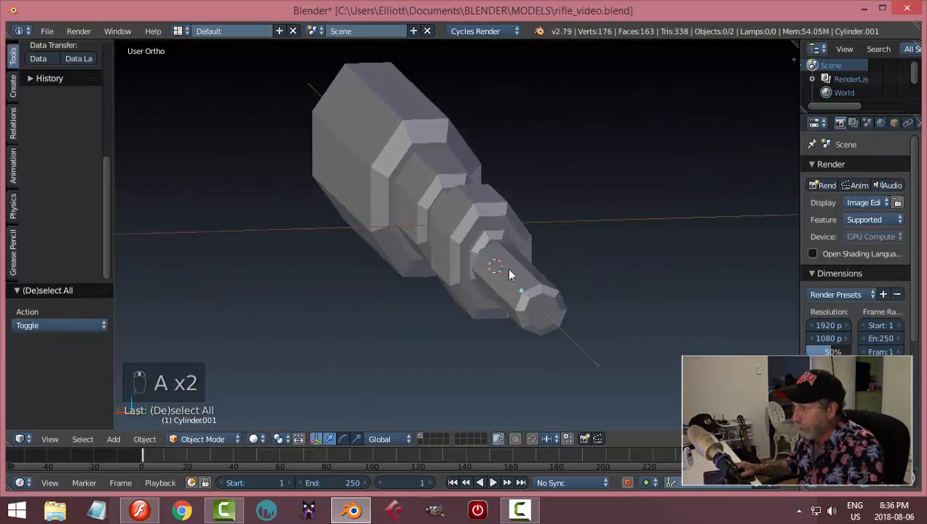
middle_click_drag(507, 274, 391, 270)
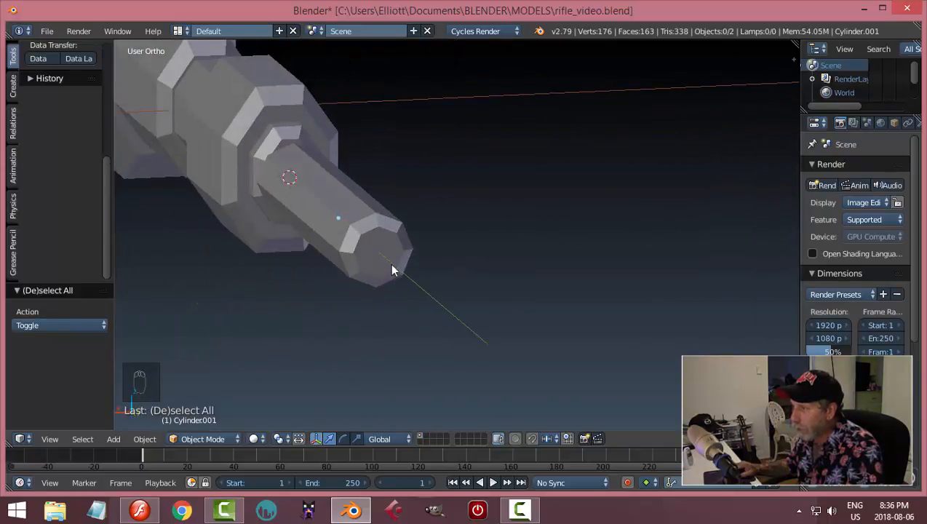
Open the barrel for editing and select the flat octagonal face at its muzzle in face select mode.
right_click(391, 267)
key("Tab")
left_click(606, 257)
scroll(474, 291, "up", 3)
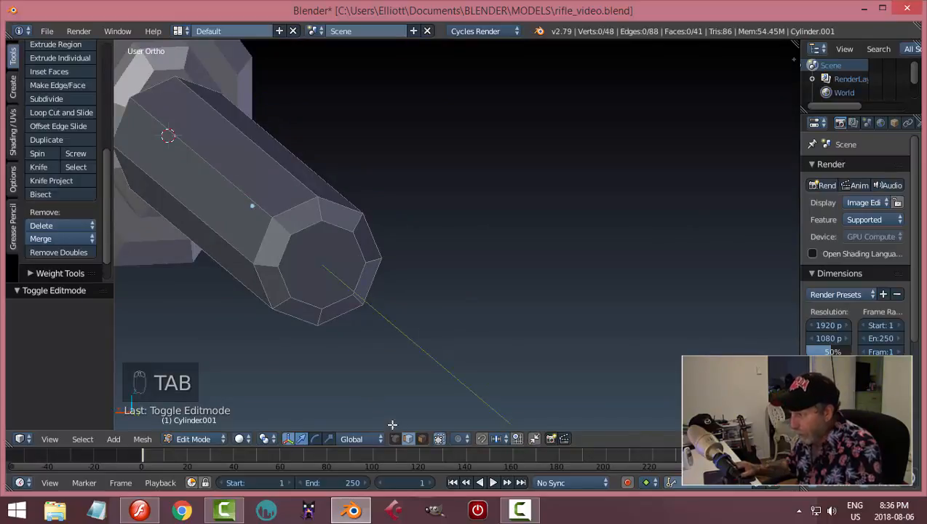
right_click(330, 263)
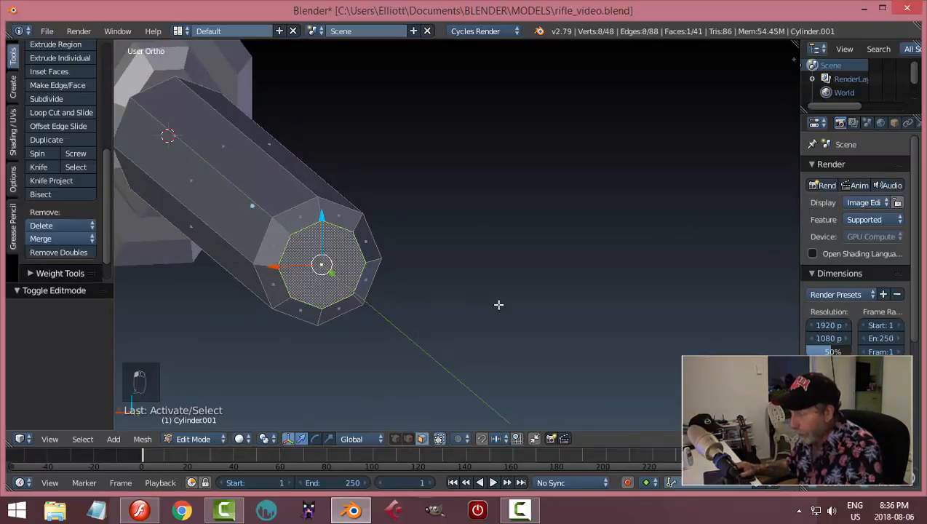
middle_click_drag(497, 304, 564, 288)
scroll(575, 280, "up", 3)
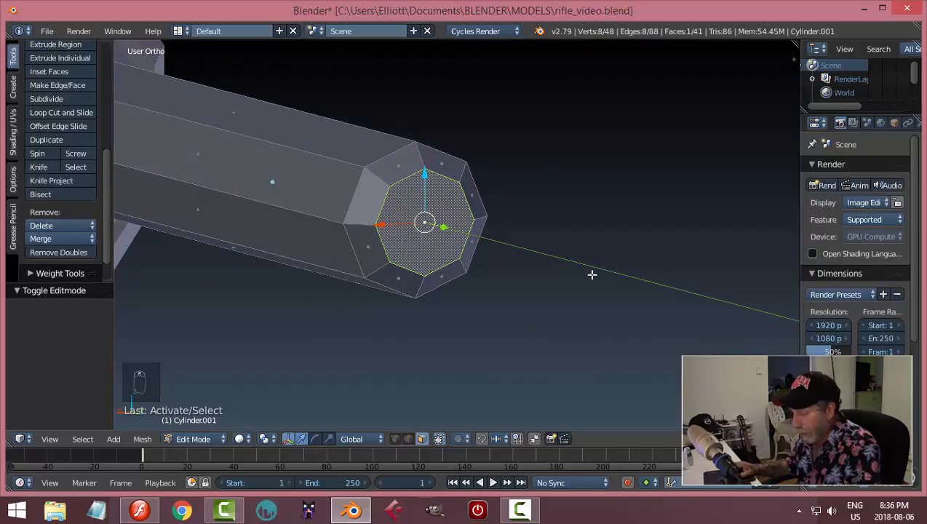
Try a 0.01 inset on the muzzle face and undo it.
key("i")
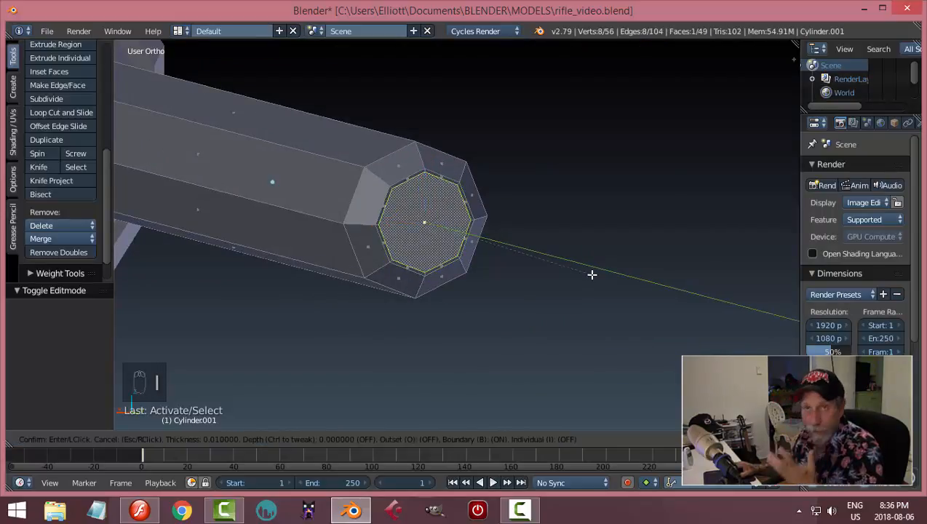
left_click(591, 274)
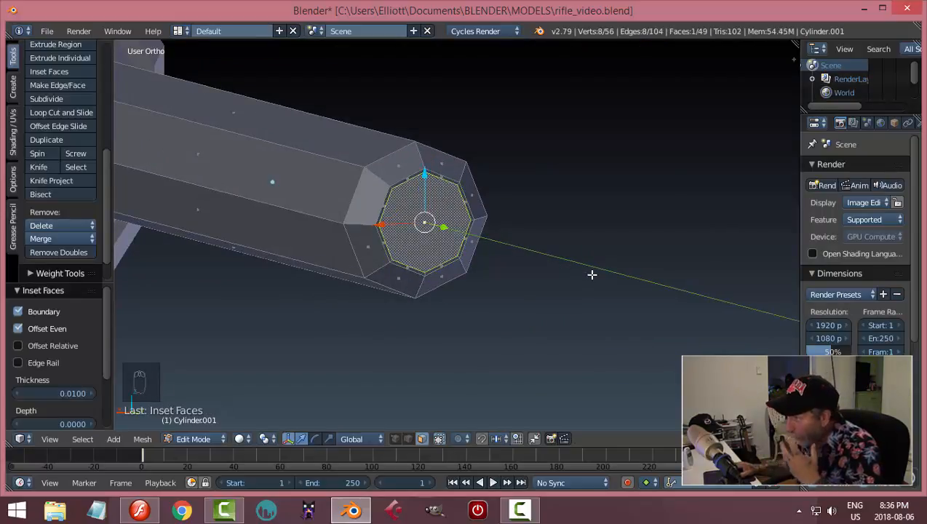
scroll(502, 243, "up", 3)
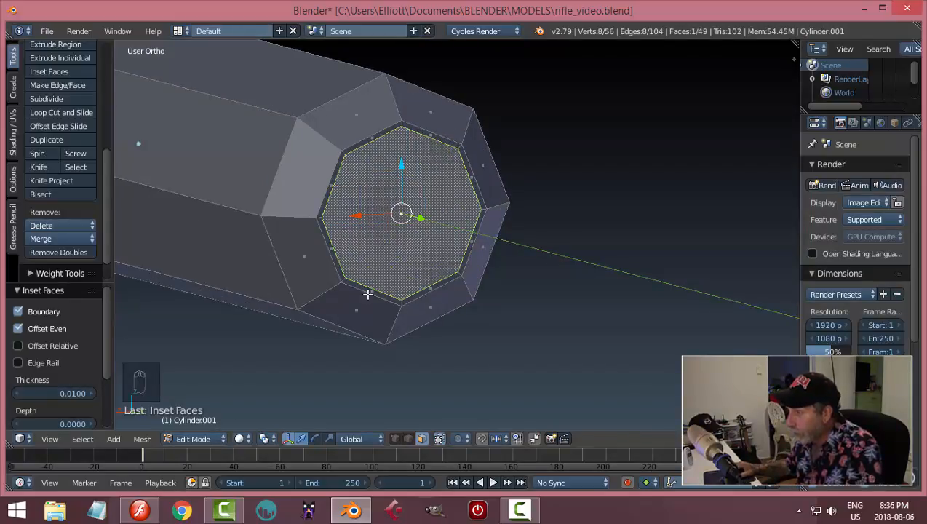
key("ctrl+z")
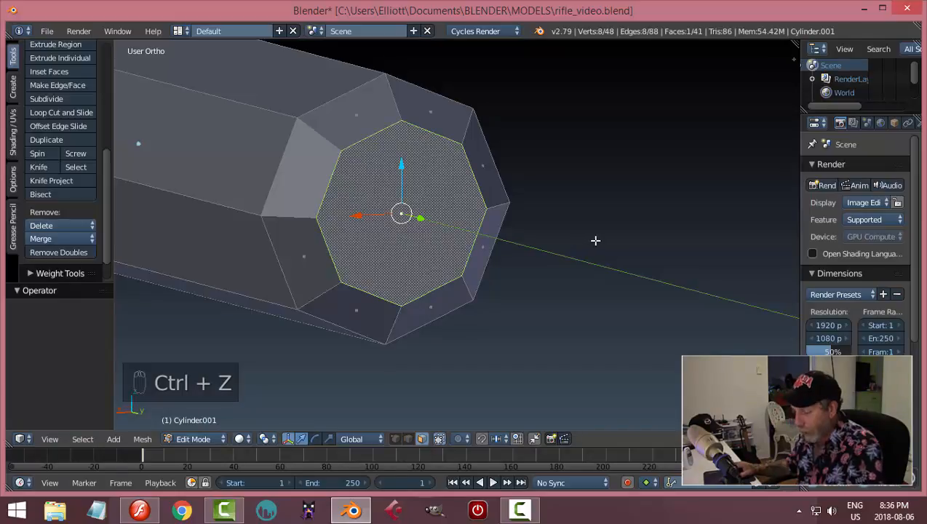
Inset the muzzle's end face by about 0.022.
key("i")
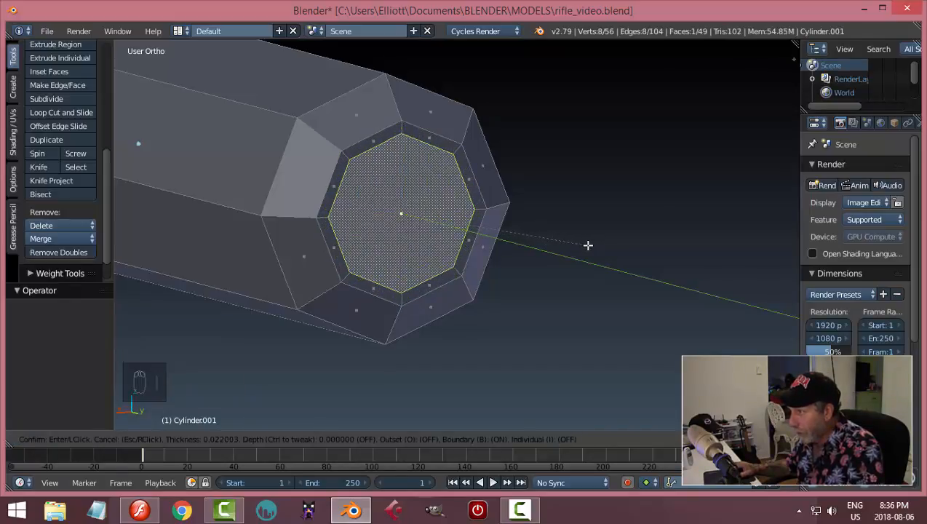
Inset the barrel's front end face by about 0.022.
left_click(588, 245)
scroll(545, 262, "down", 3)
middle_click_drag(515, 265, 409, 240)
key("KP_Decimal")
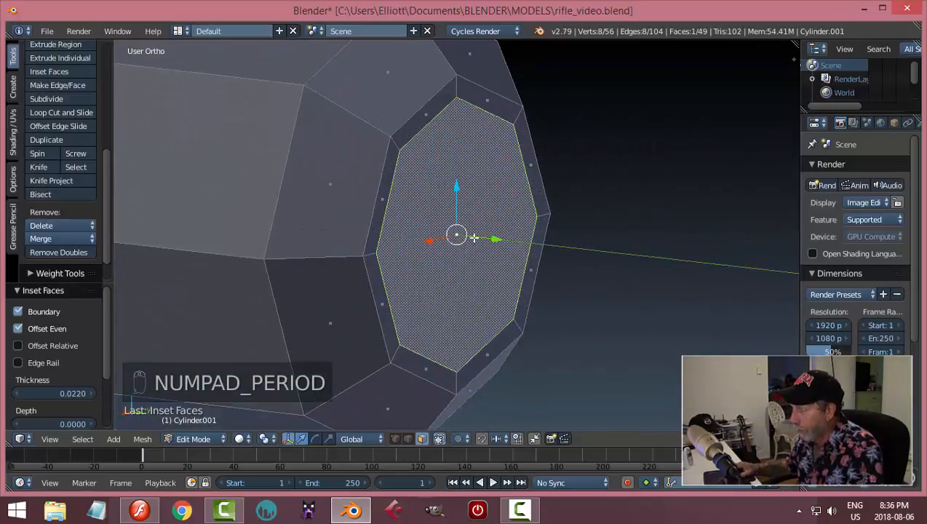
Extrude the inset end face and push it into the barrel about 0.256 along negative Y.
scroll(475, 238, "down", 2)
middle_click_drag(507, 241, 574, 273)
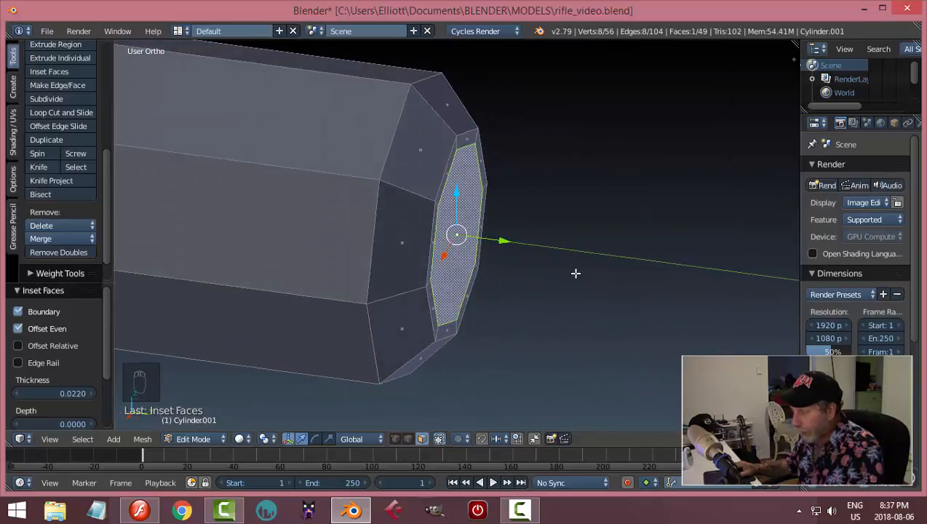
key("e")
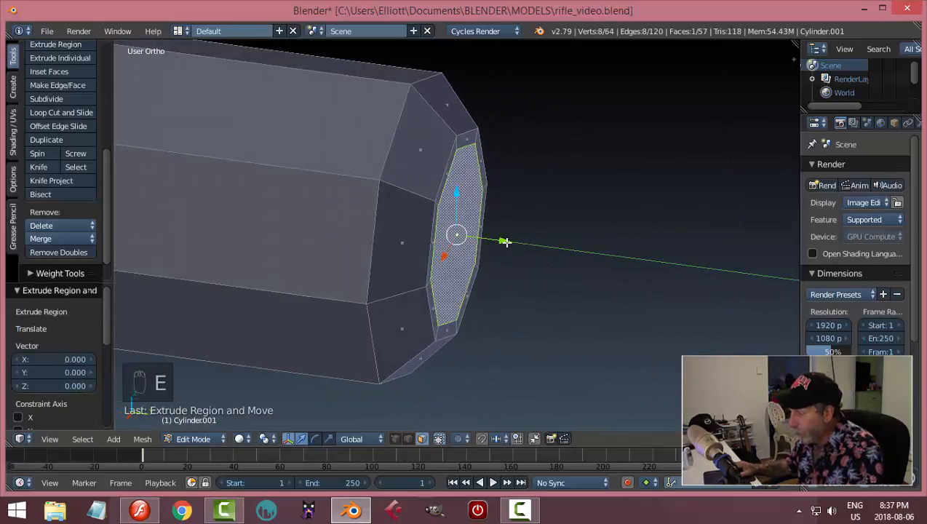
left_click(344, 207)
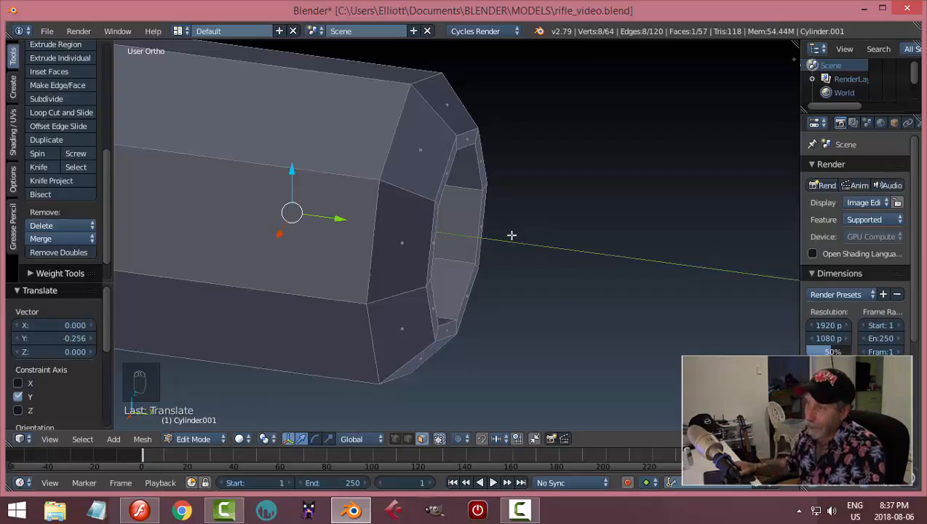
In wireframe shading, move the recessed face about 2.131 further back along Y to hollow the barrel, then deselect it and restore solid shading.
key("KP_3")
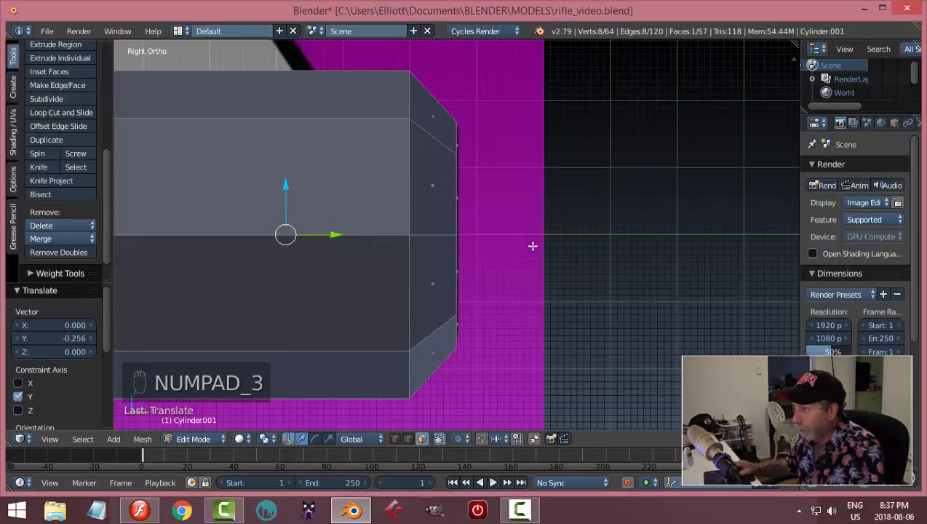
key("z")
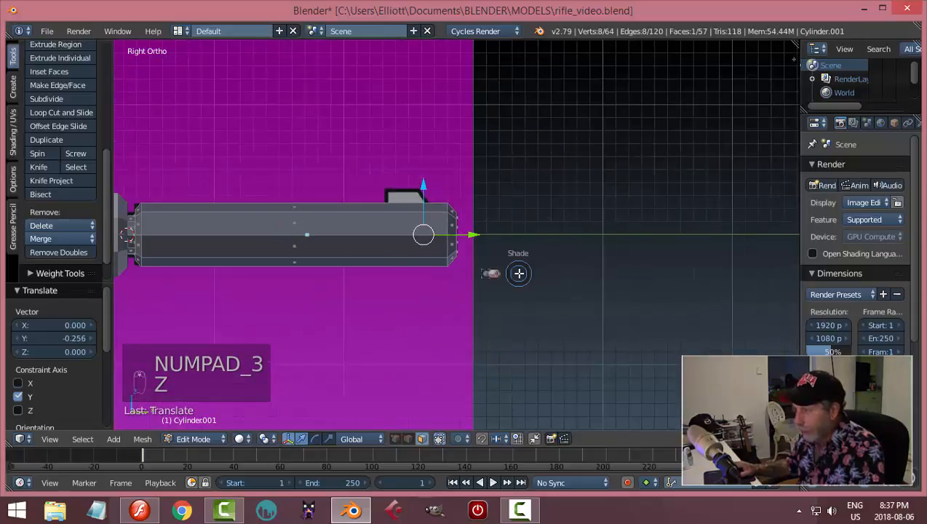
left_click_drag(473, 236, 199, 235)
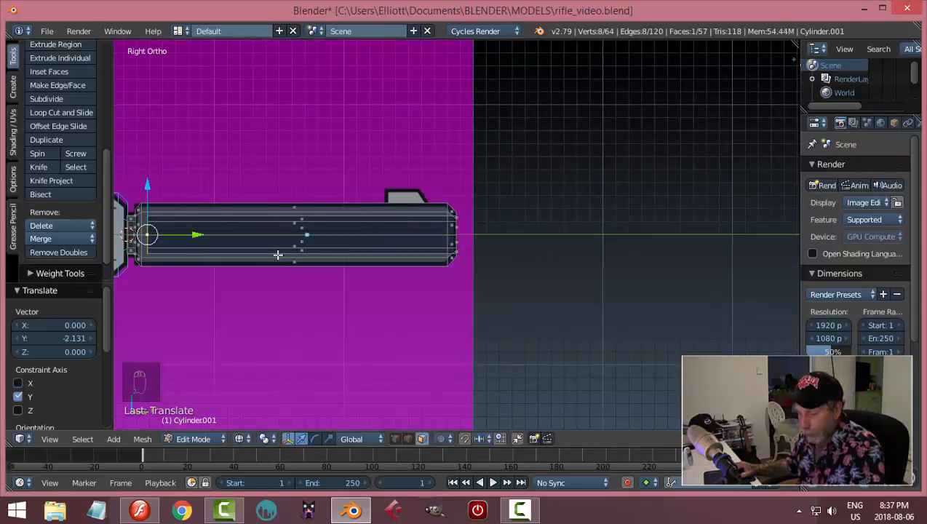
key("a")
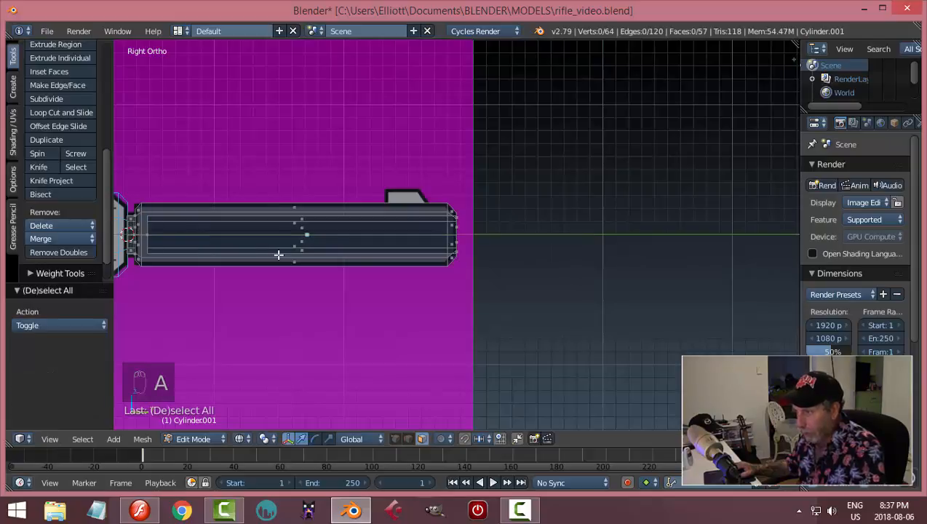
key("z")
left_click(294, 321)
mouse_move(294, 320)
middle_mouse_down()
mouse_move(488, 252)
mouse_move(398, 258)
middle_mouse_up()
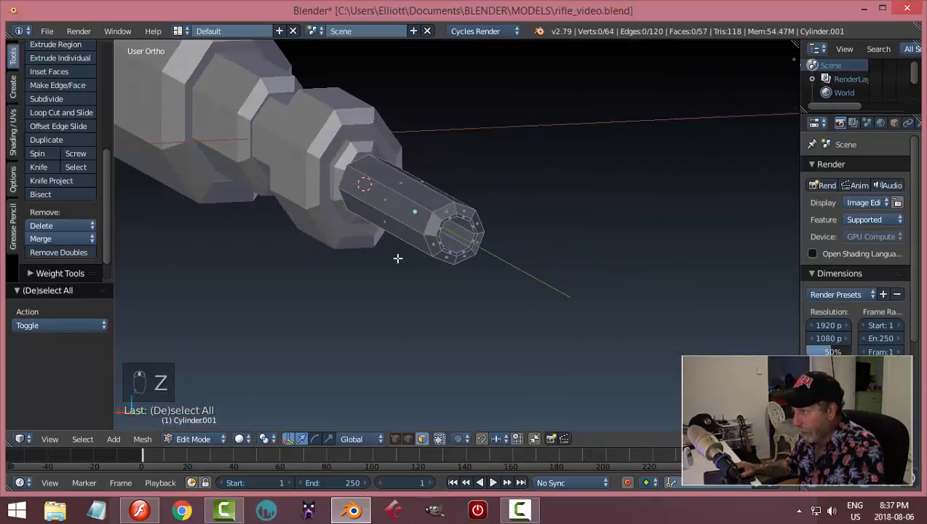
Return to Object Mode, deselect the barrel, and save the file over rifle_video.blend.
key("Tab")
left_click(294, 260)
middle_click_drag(534, 282, 572, 272)
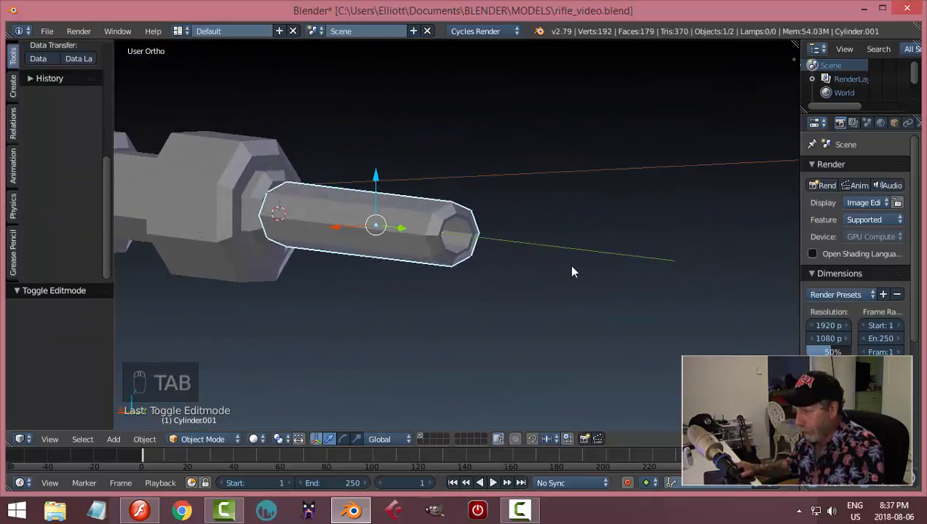
key("a")
middle_click_drag(368, 272, 484, 245)
middle_click_drag(403, 260, 625, 200)
key("ctrl+s")
left_click(550, 209)
Select the barrel and open it in Edit Mode from the top view with edge selection.
key("KP_3")
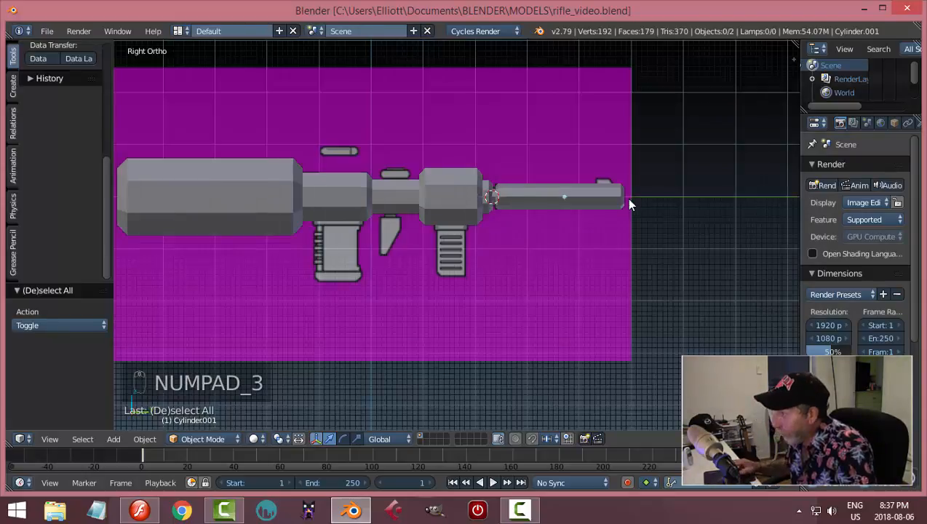
scroll(485, 239, "up", 3)
scroll(487, 246, "up", 2)
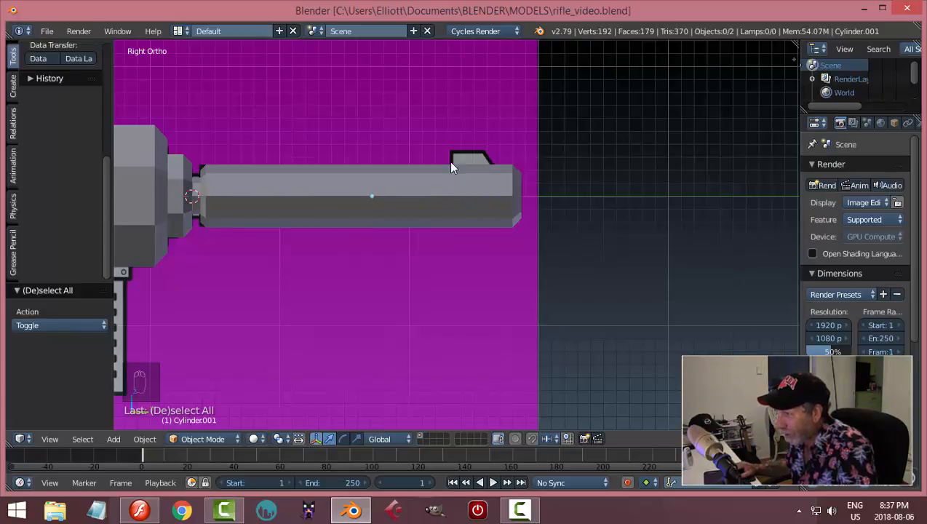
right_click(488, 194)
key("KP_7")
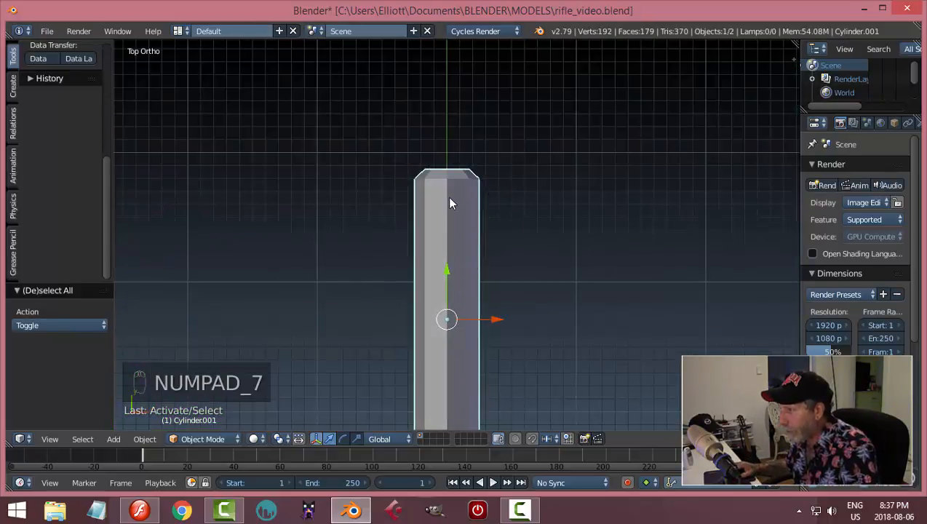
key("Tab")
left_click(556, 221)
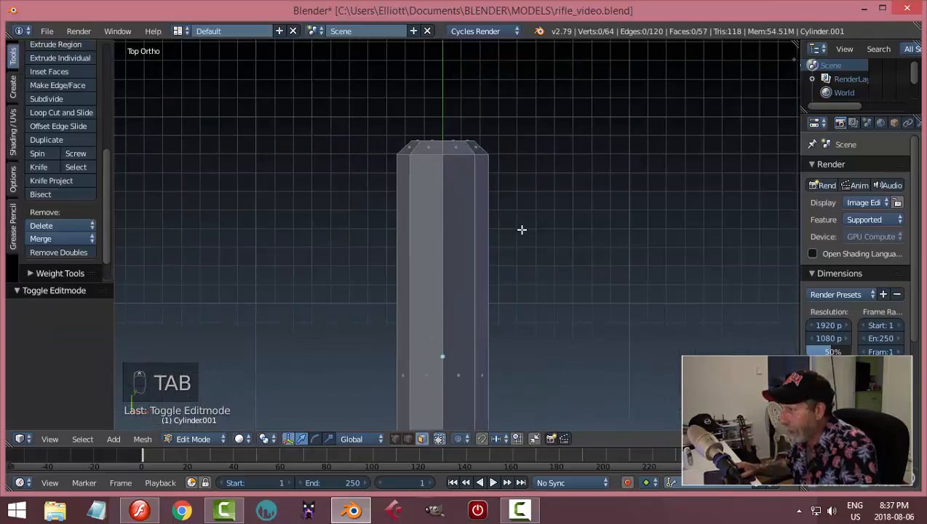
key("ctrl+Tab")
left_click(427, 170)
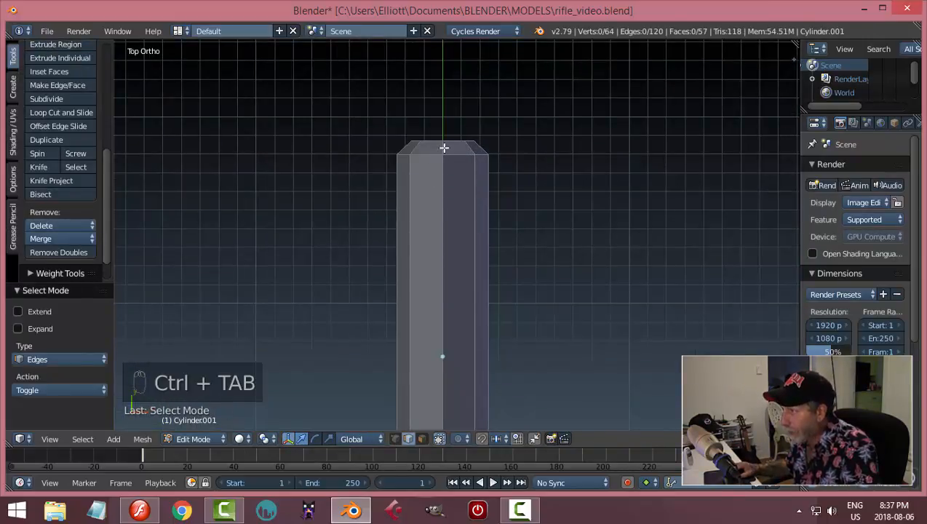
Snap the 3D cursor to the central upper edge of the barrel's front chamfer.
right_click(443, 148)
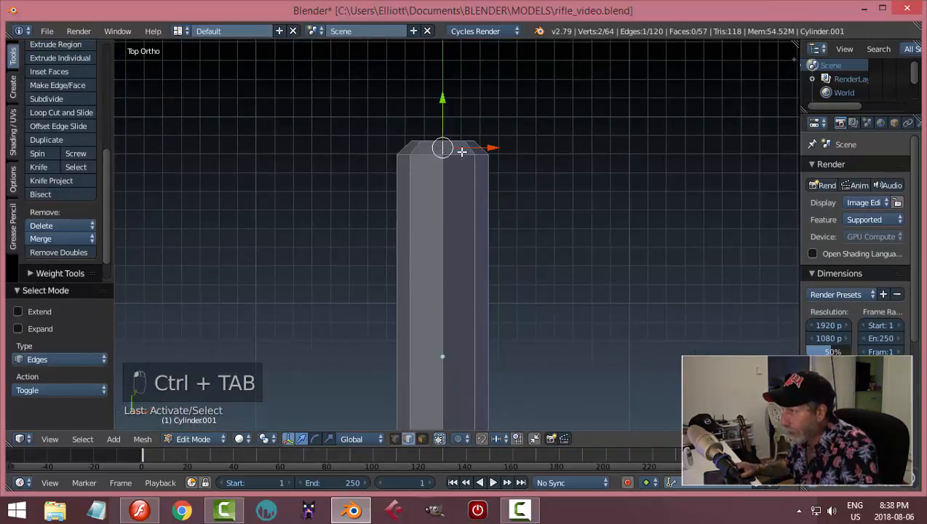
key("shift+s")
left_click(542, 236)
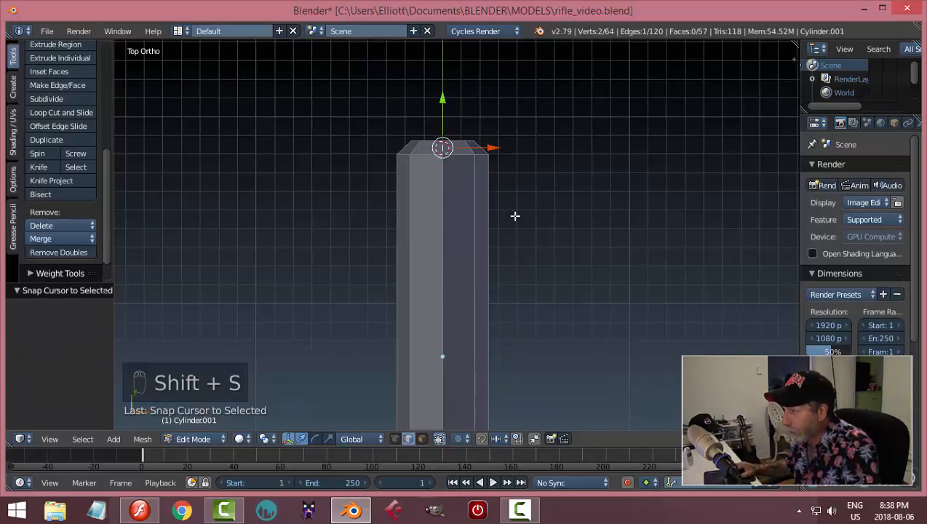
Leave the barrel's Edit Mode, add a cube at the 3D cursor in the right view, and enter Edit Mode on it.
key("KP_3")
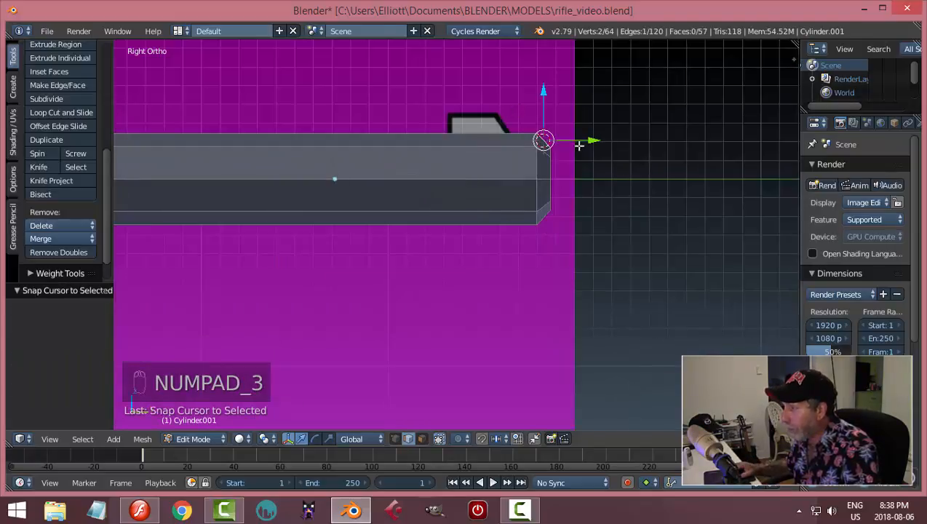
key("Tab")
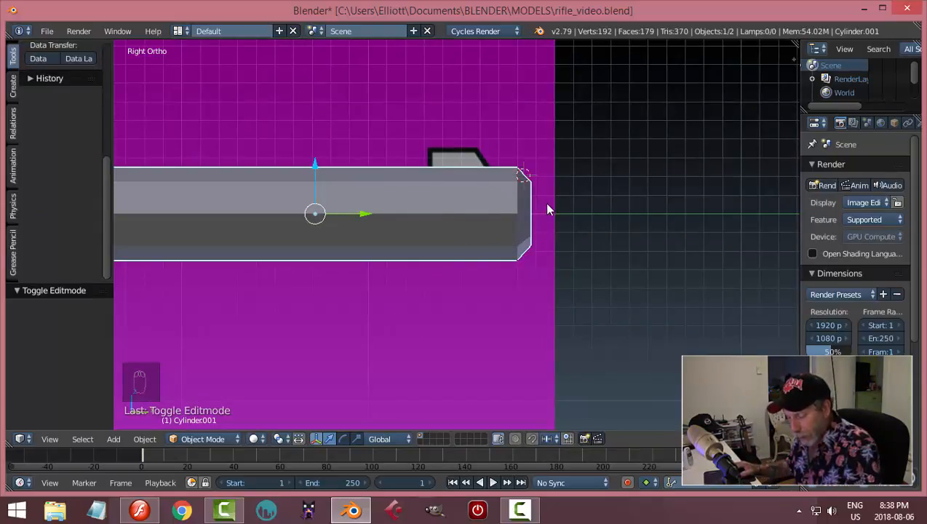
key("shift+a")
mouse_move(549, 209)
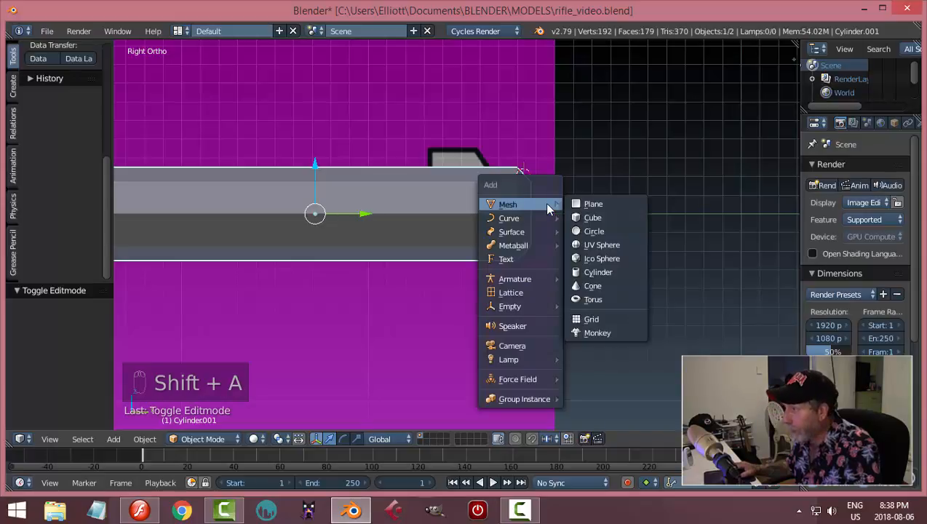
left_click(598, 213)
key("Tab")
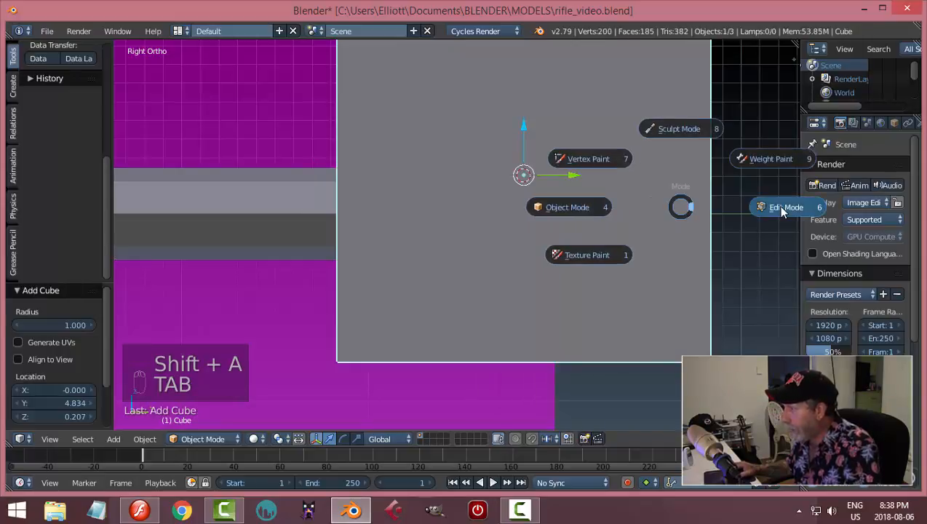
left_click(779, 207)
Scale the cube to about 0.089 and move it about -0.402 along Y and 0.091 up onto the front sight drawing.
key("s")
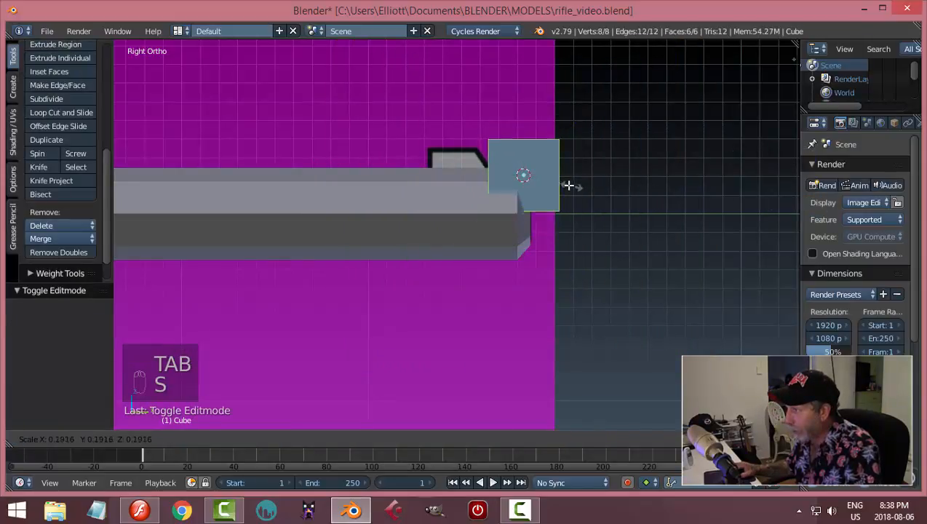
left_click(544, 185)
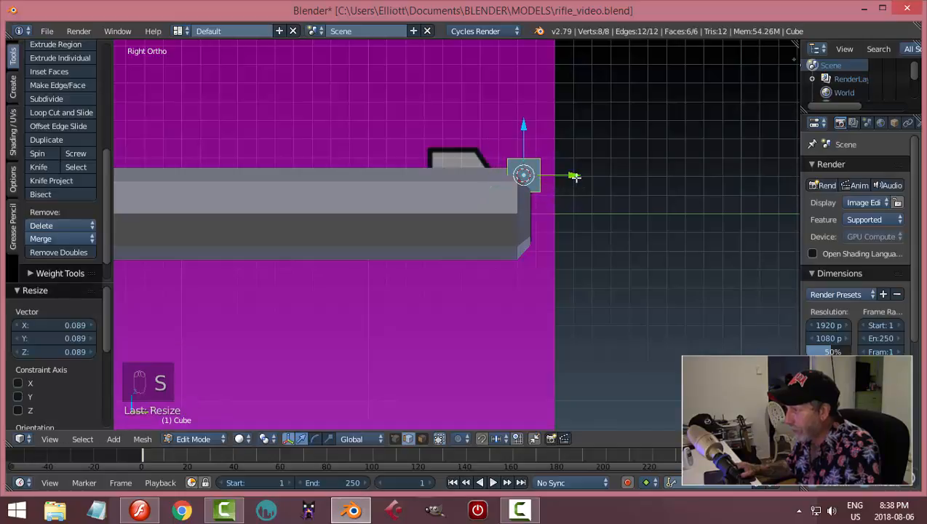
left_click_drag(575, 176, 502, 180)
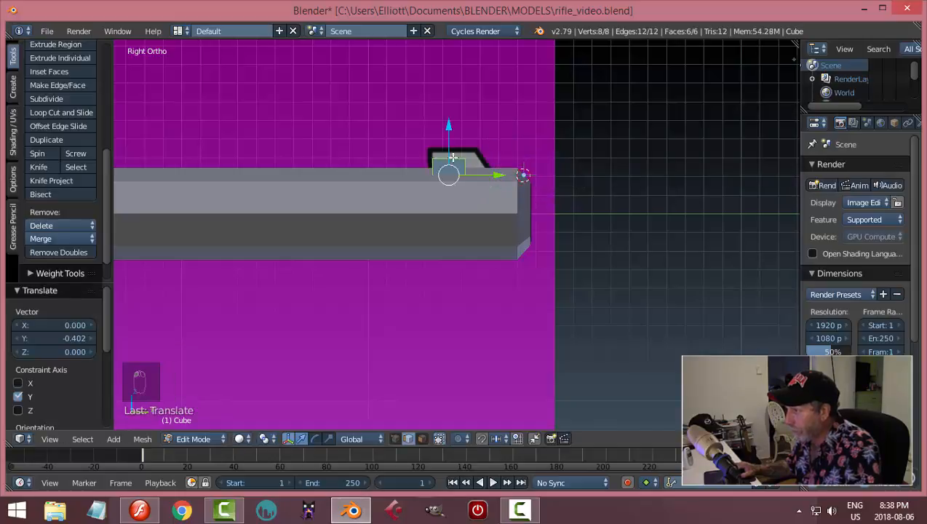
left_click_drag(447, 139, 451, 103)
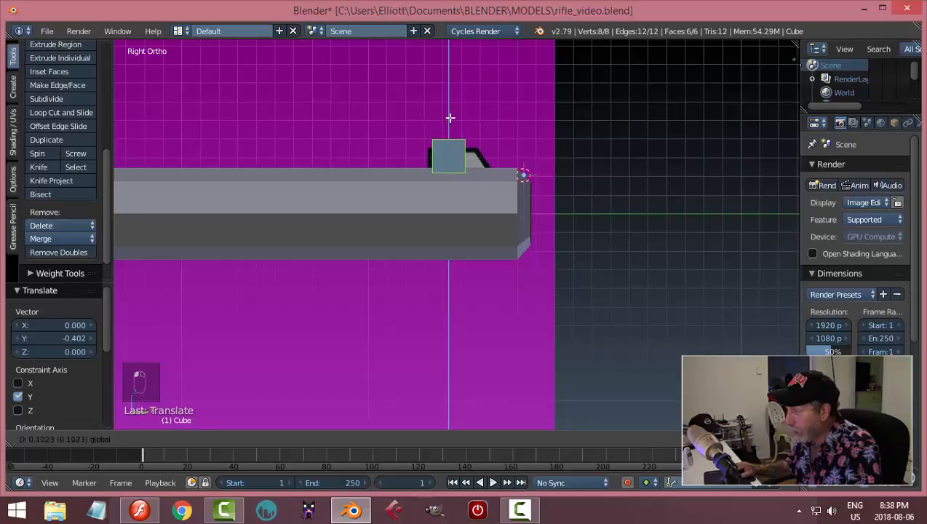
left_click(450, 118)
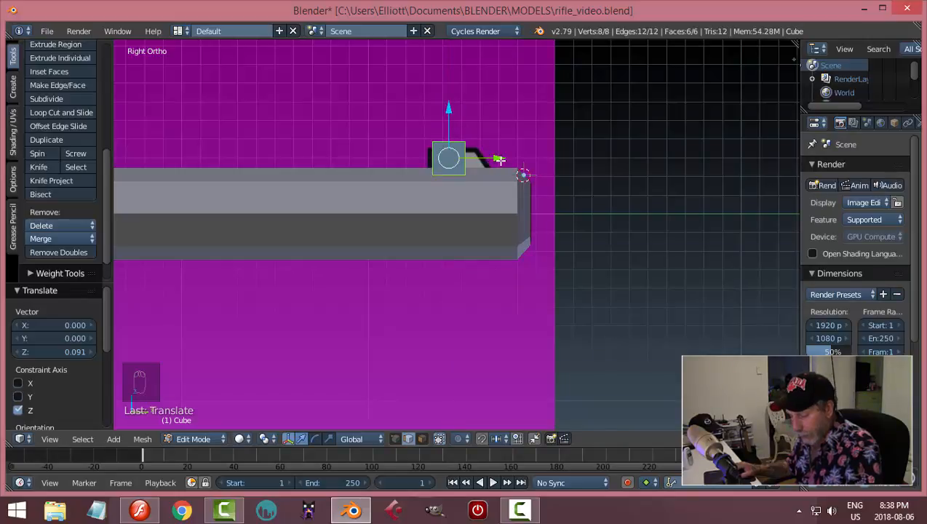
Stretch the cube along Y by a factor of about 1.818 and shift it about 0.055 forward along Y.
key("s")
key("y")
left_click(538, 169)
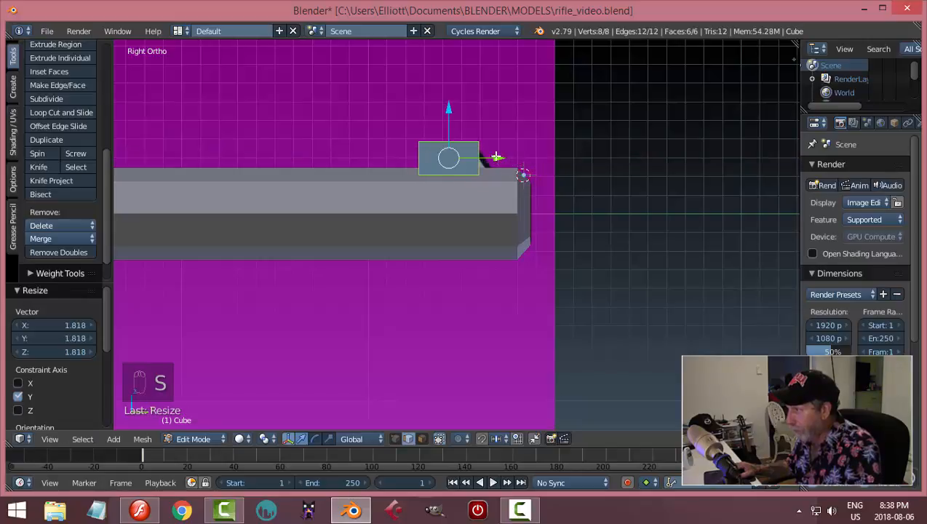
left_click_drag(496, 157, 517, 157)
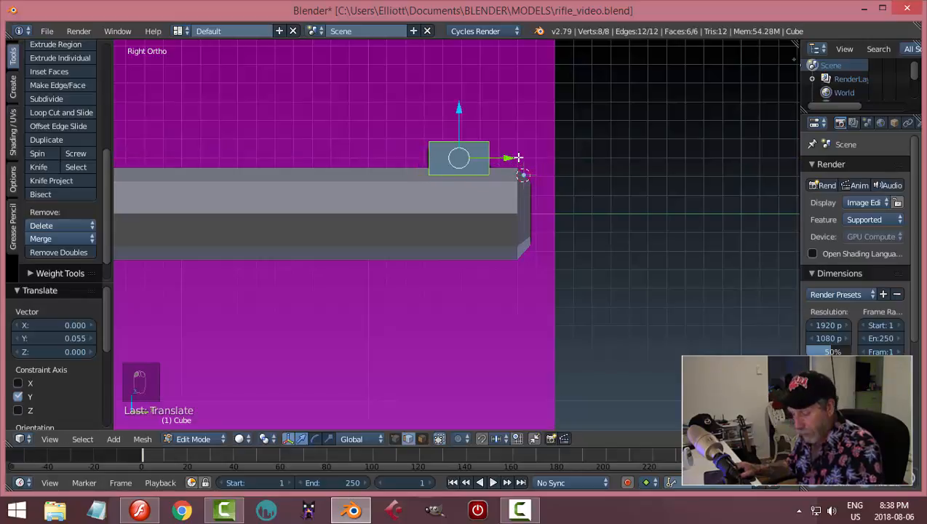
Switch to wireframe shading and nudge the cube slightly back along Y to the rear edge of the sight outline.
key("z")
left_click(534, 156)
scroll(585, 138, "up", 3)
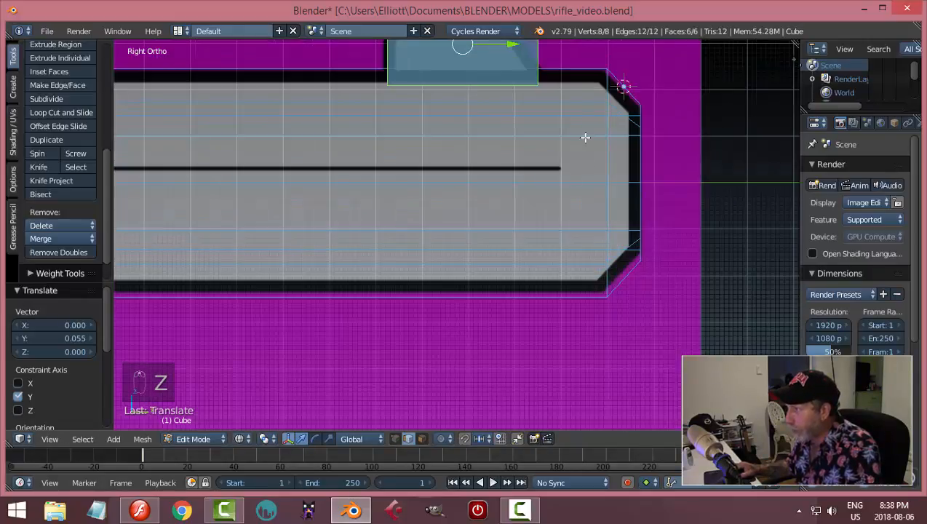
middle_click_drag(584, 138, 548, 284, "shift")
scroll(550, 280, "up", 1)
left_click_drag(475, 198, 464, 195)
Border-select the cube's upper face and lower it about 0.032 along Z to the top of the sight outline.
key("a")
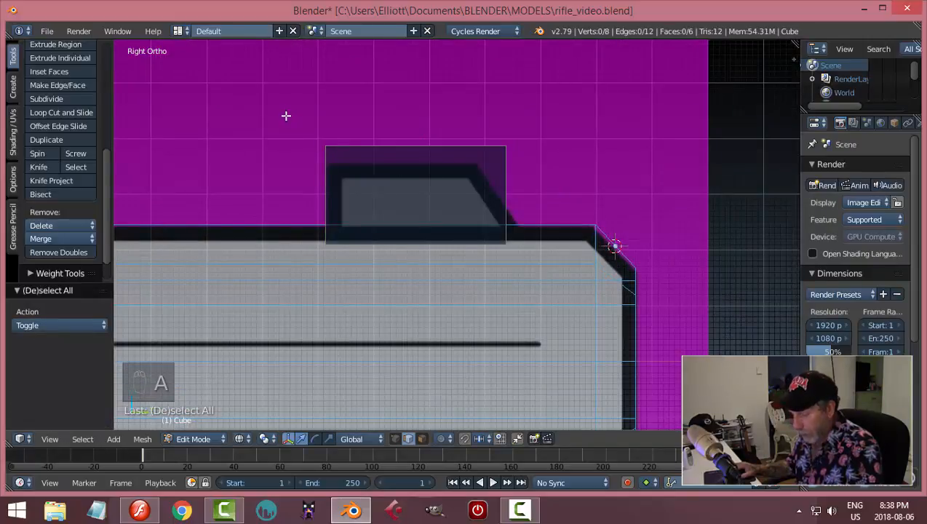
key("b")
left_click_drag(248, 90, 579, 182)
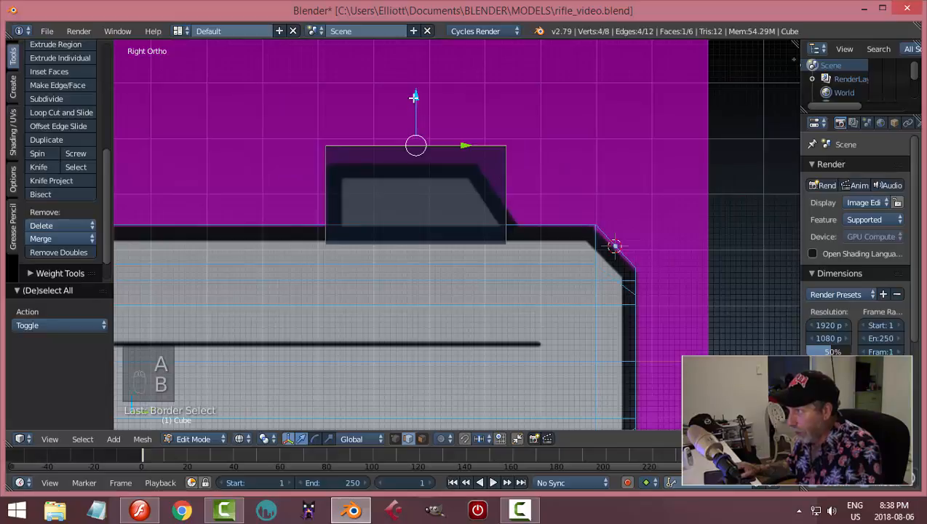
left_click_drag(414, 97, 415, 114)
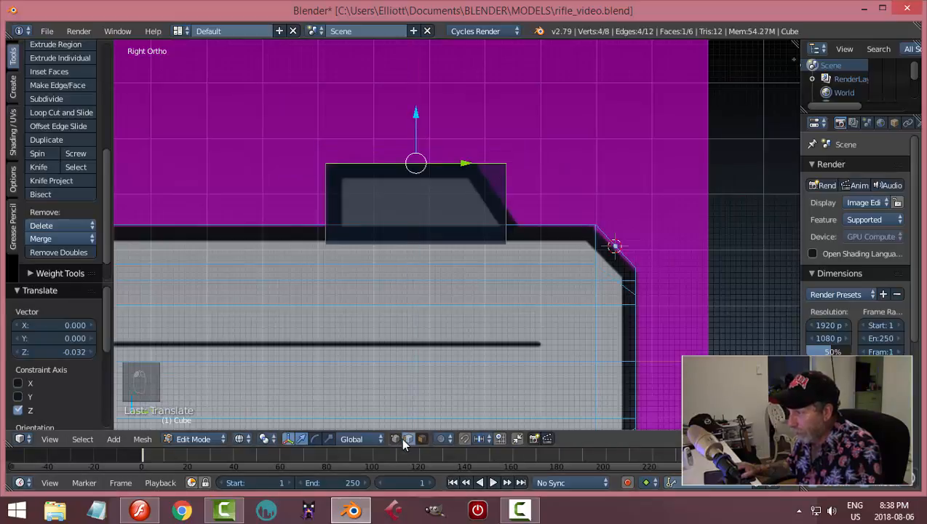
Border-select the cube's front face, move it slightly forward along Y to the sight outline's base corner, and deselect everything.
key("a")
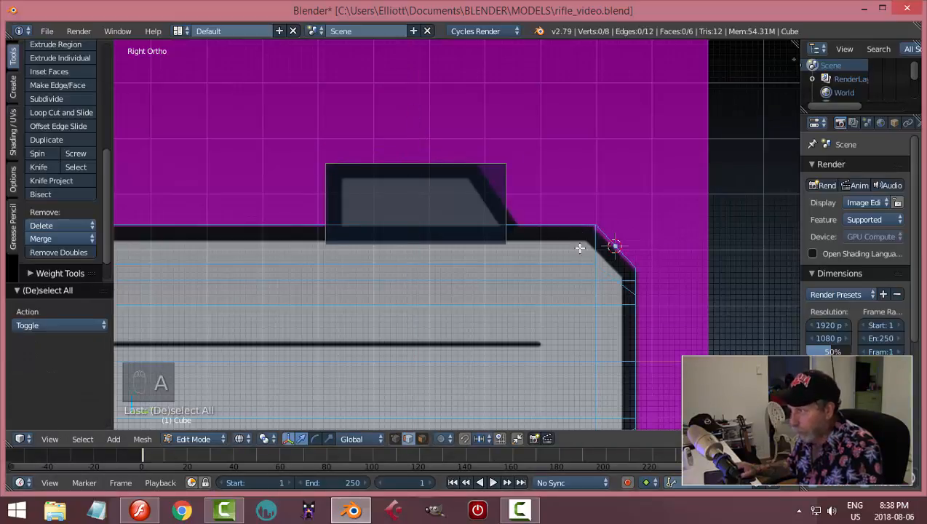
key("b")
left_click_drag(558, 287, 469, 121)
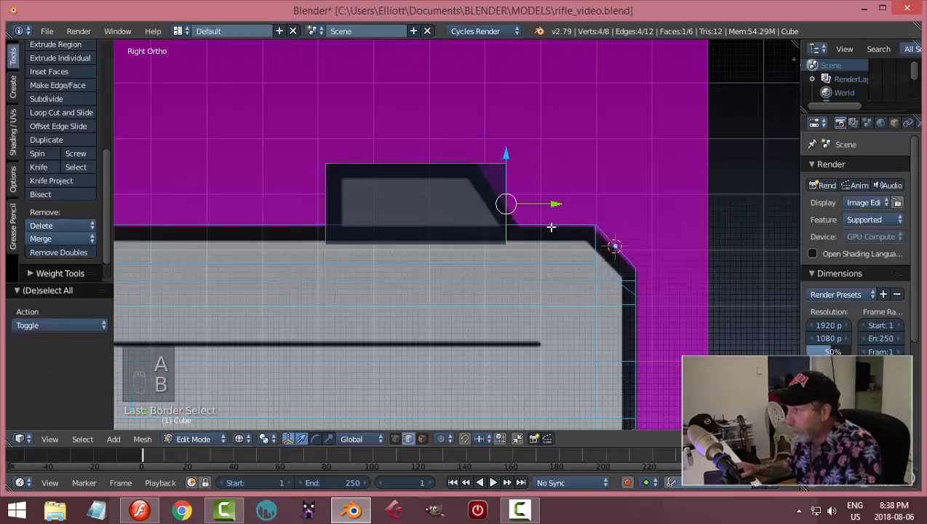
left_click_drag(555, 204, 569, 206)
key("a")
key("KP_7")
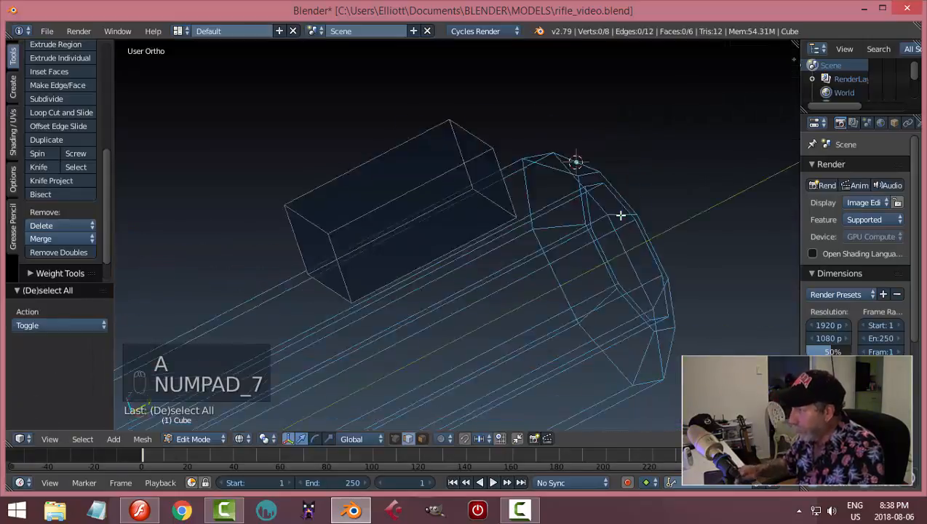
Select the whole sight block and narrow it along X by a factor of about 0.548.
scroll(620, 215, "down", 4)
key("a")
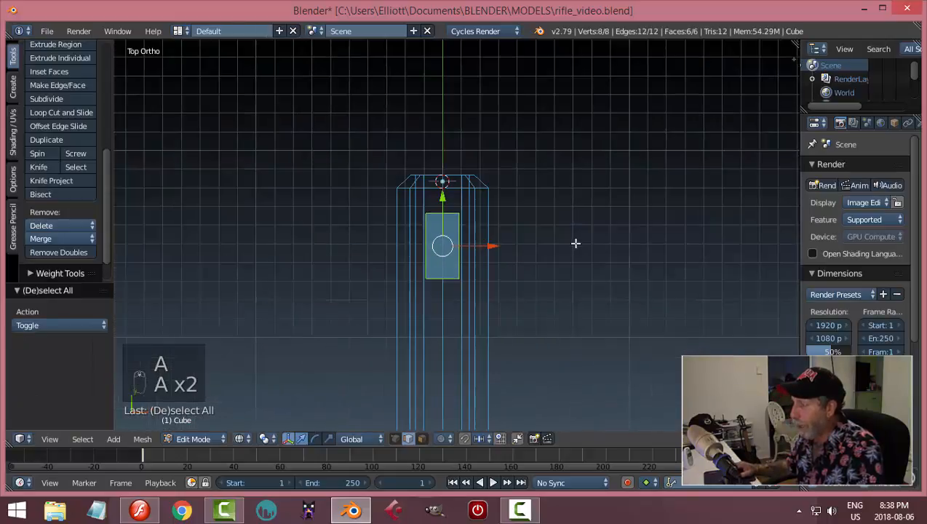
middle_click_drag(576, 242, 556, 256)
key("KP_7")
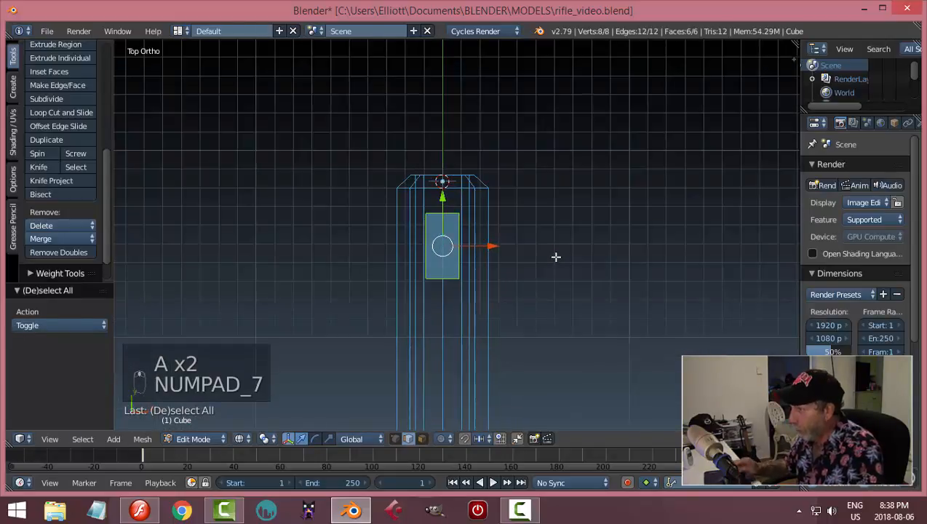
scroll(554, 256, "up", 4)
key("s")
key("x")
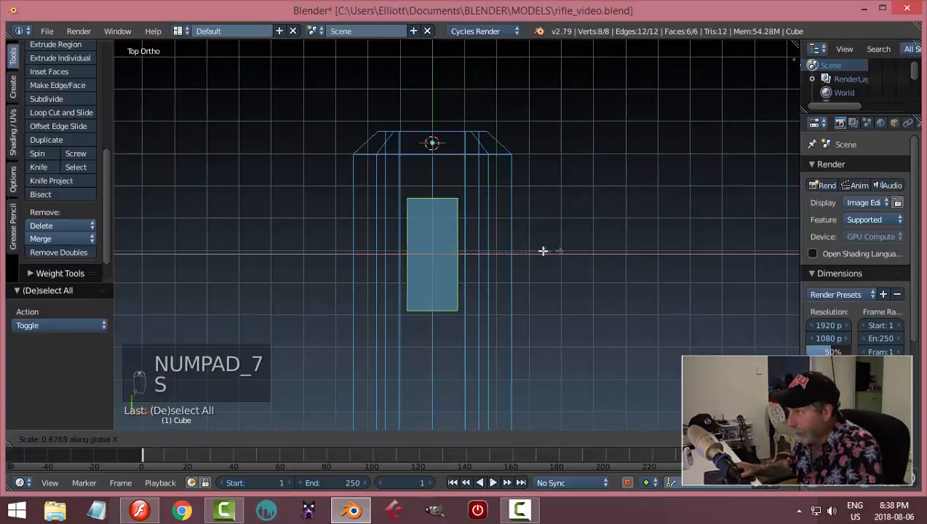
left_click(507, 248)
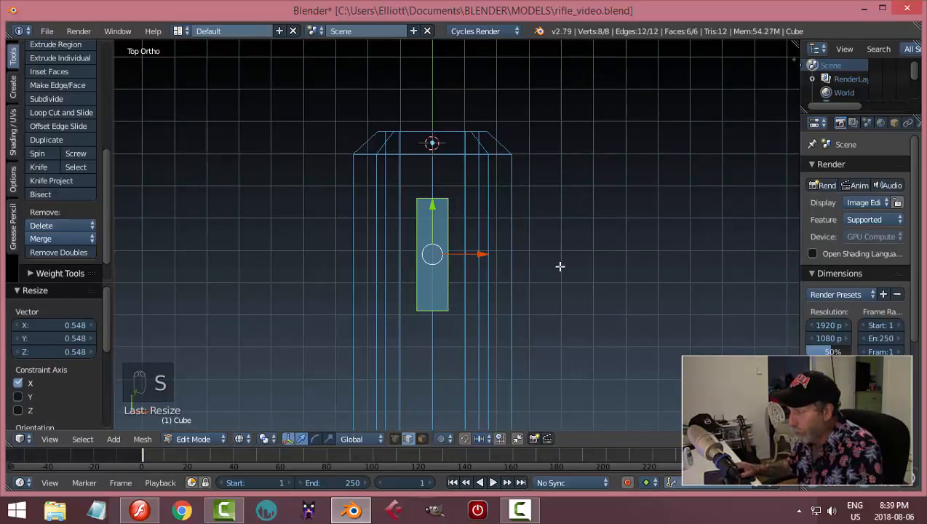
Select the sight block's upper front edge and move it back along Y to the top of the outline's slope.
middle_click_drag(559, 266, 525, 213)
key("KP_3")
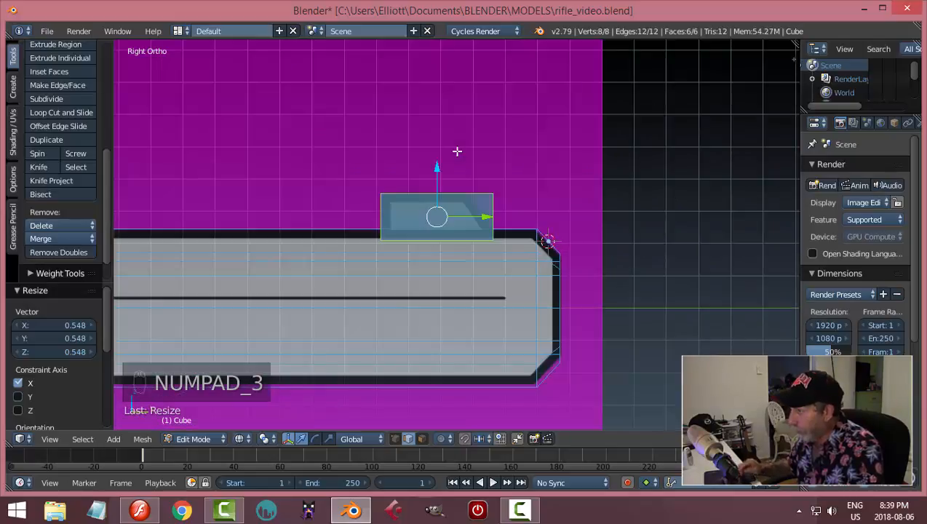
scroll(509, 211, "up", 4)
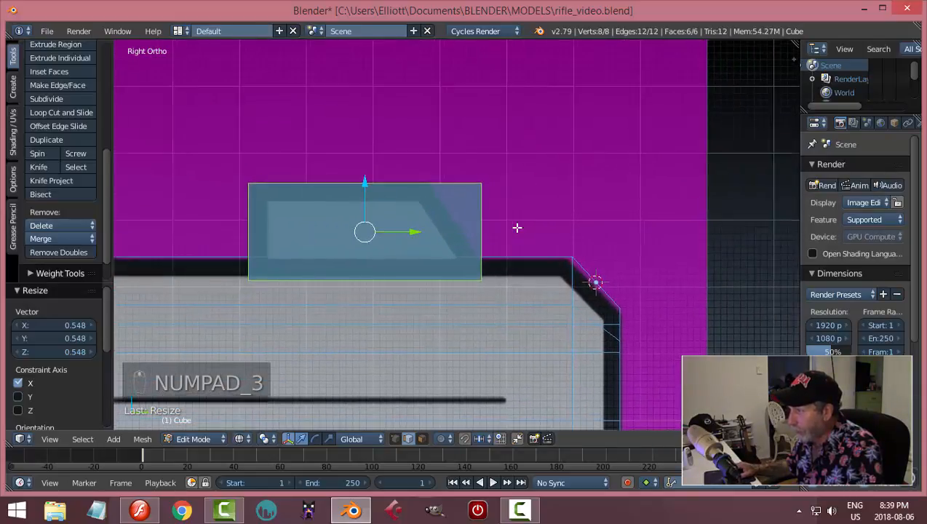
mouse_move(517, 227)
middle_mouse_down()
mouse_move(534, 232)
mouse_move(523, 240)
middle_mouse_up()
key("a")
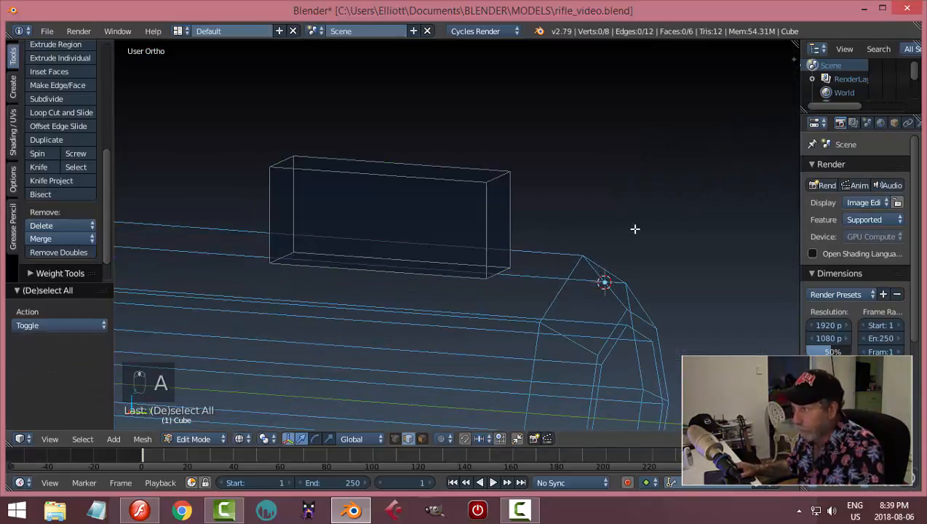
right_click(498, 177)
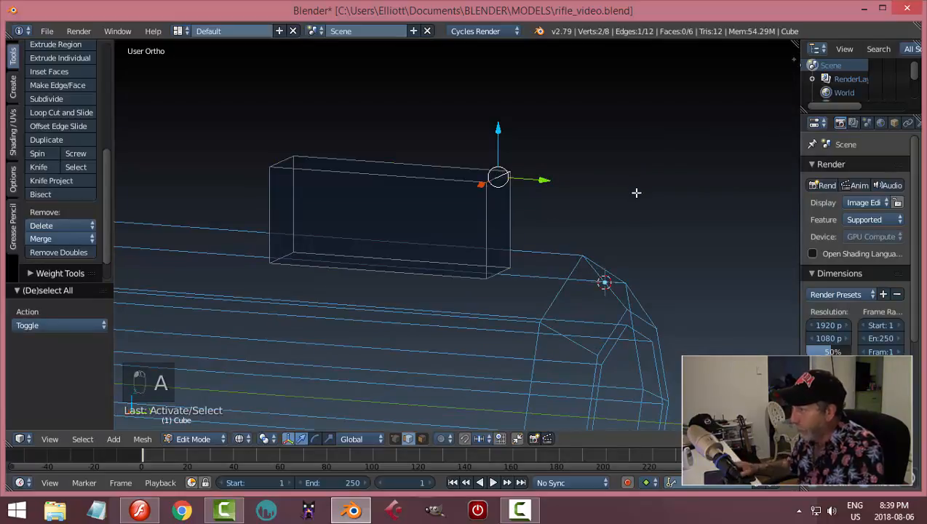
middle_click_drag(636, 192, 655, 197)
key("KP_3")
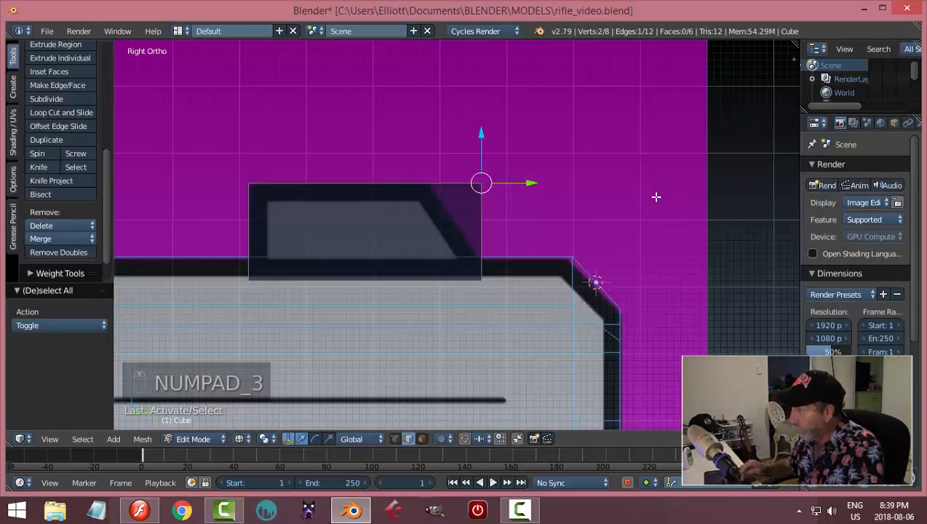
left_click_drag(532, 182, 482, 193)
key("a")
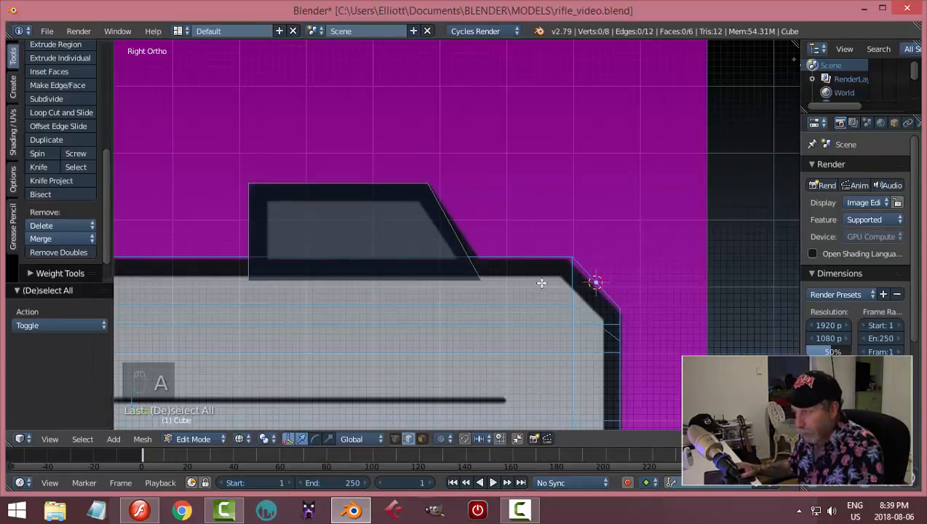
Border-select the block's lower front edge, move it slightly forward along Y to match the slope, and return to solid shading.
key("b")
left_click_drag(477, 298, 558, 273)
key("a")
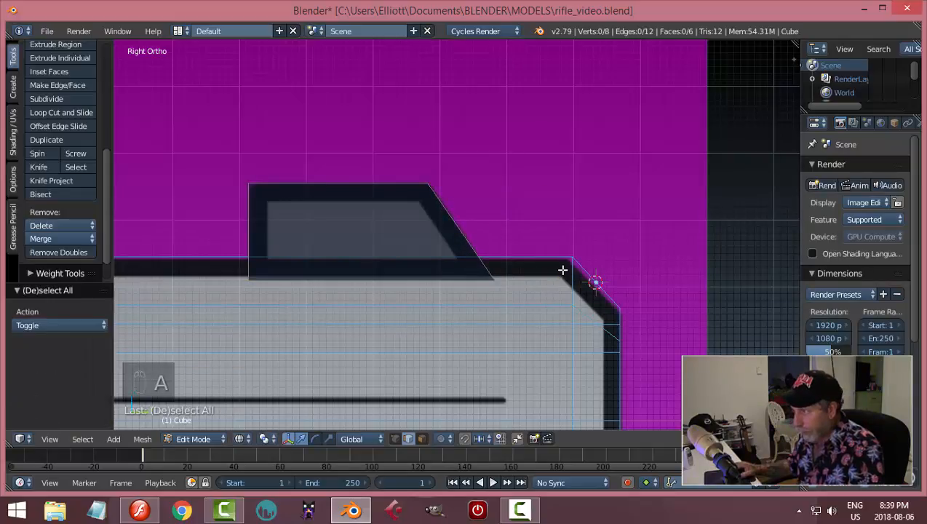
key("z")
left_click(586, 227)
middle_click_drag(586, 227, 573, 274)
scroll(573, 274, "down", 4)
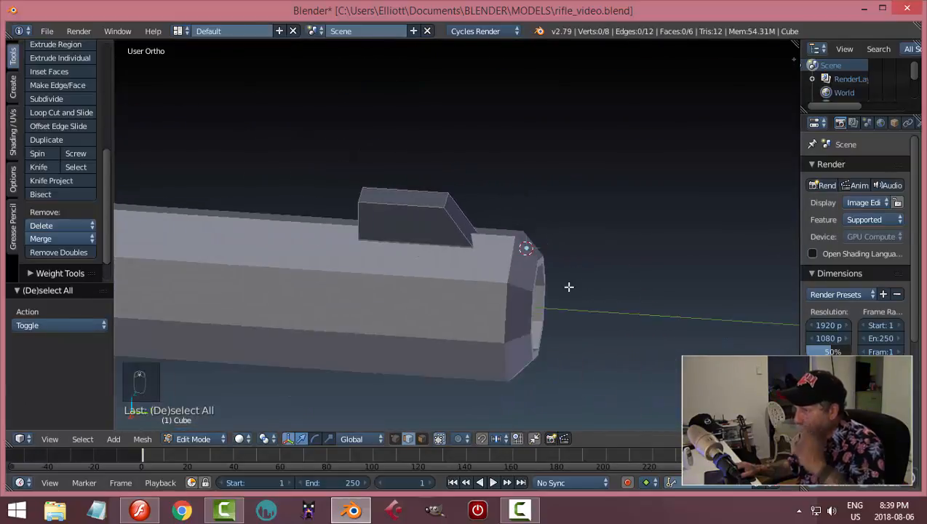
scroll(325, 270, "down", 4)
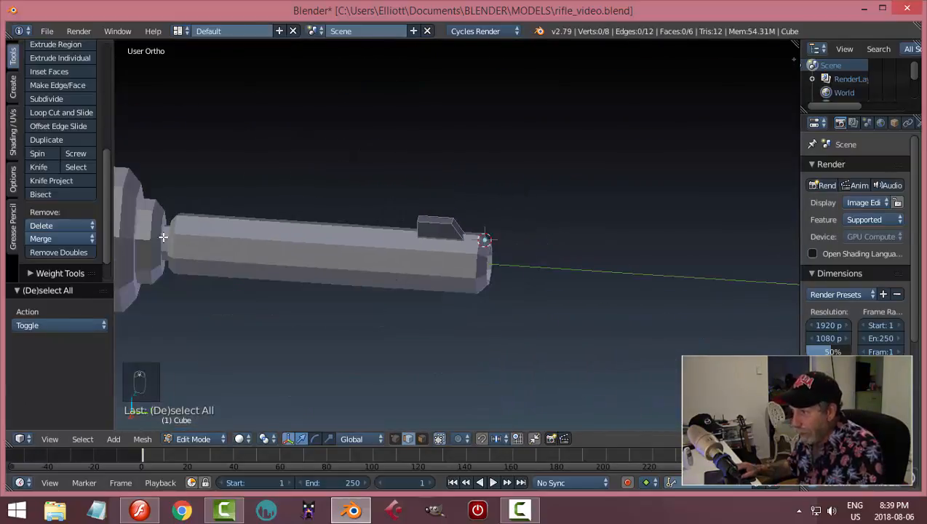
scroll(490, 257, "up", 5)
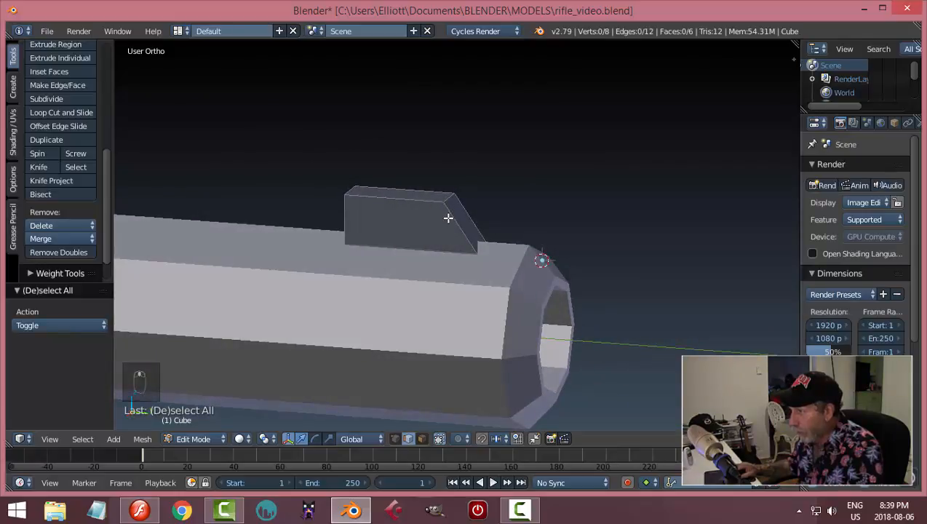
Bevel the front, top and rear outline edges on both sides of the sight block by about 0.012 with one segment.
right_click(455, 218, "alt")
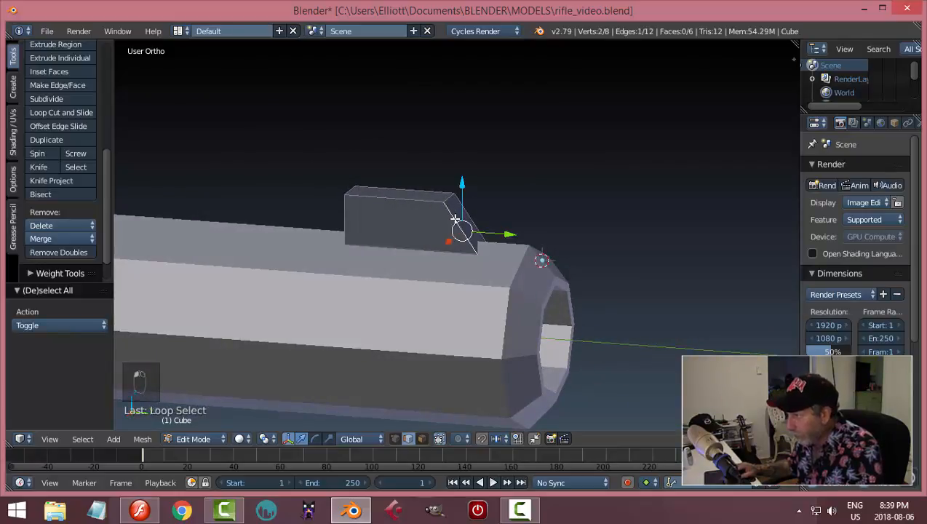
right_click(418, 198, "alt+shift")
right_click(343, 217, "alt+shift")
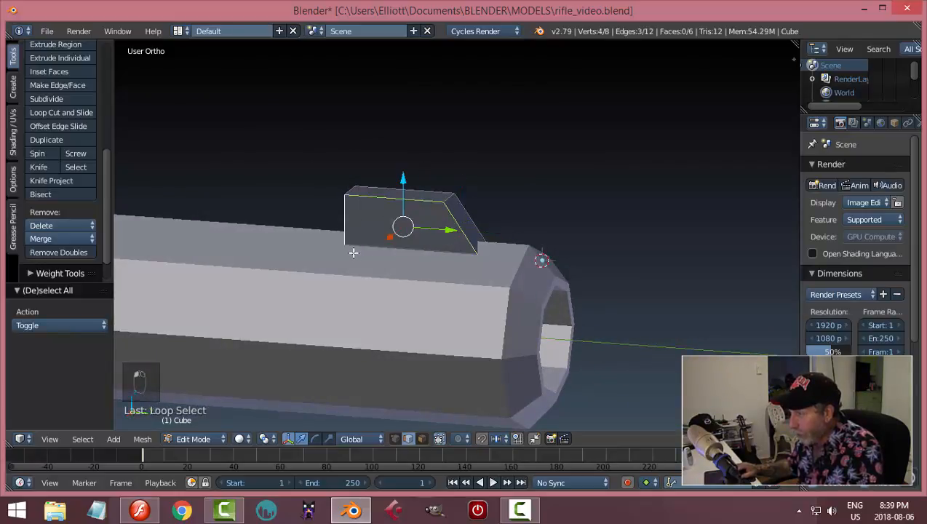
middle_click_drag(603, 256, 500, 239)
right_click(491, 245, "alt+shift")
right_click(531, 205, "alt+shift")
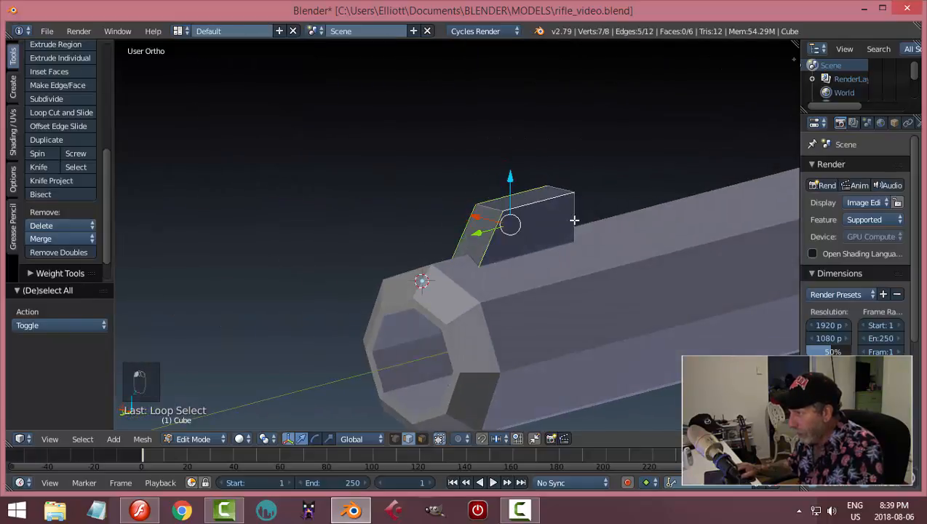
right_click(575, 220, "alt+shift")
scroll(603, 250, "up", 2)
middle_click_drag(653, 238, 558, 264, "shift")
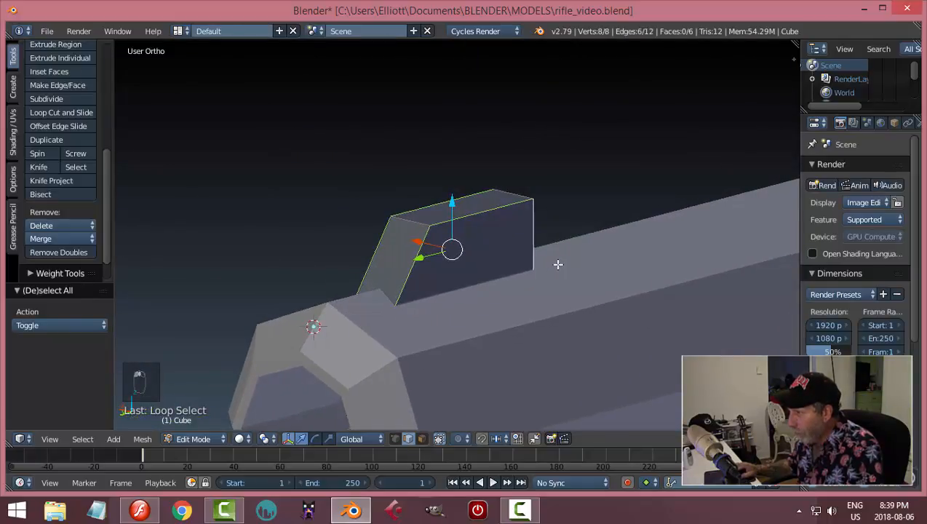
scroll(564, 264, "up", 1)
key("ctrl+b")
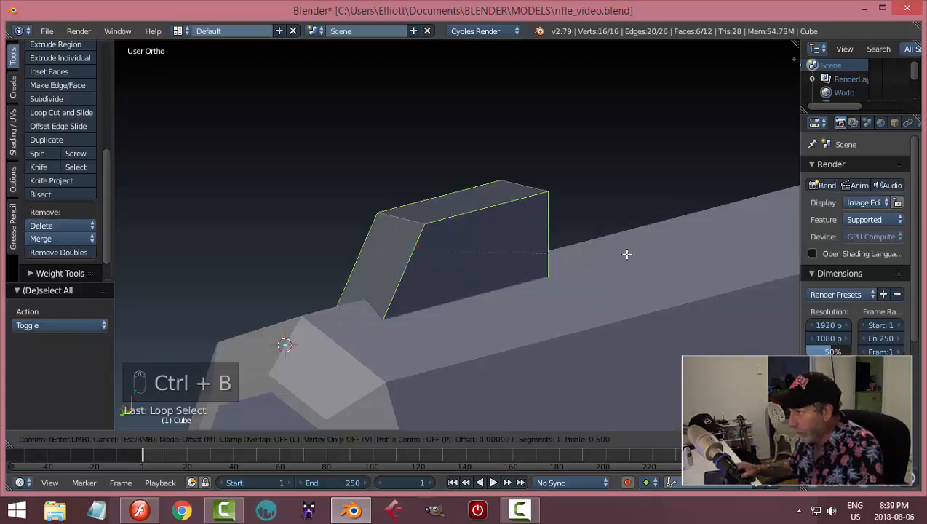
left_click(632, 262)
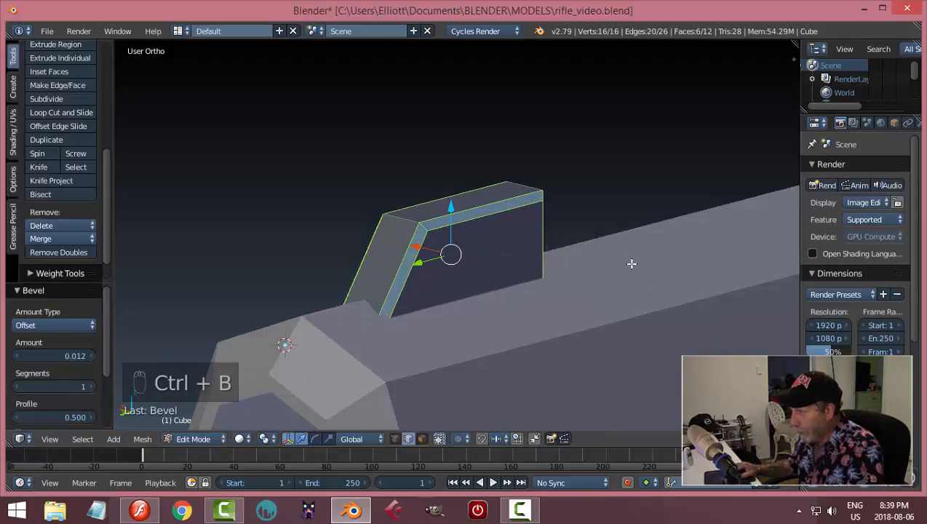
Deselect everything, leave Edit Mode on the sight block and save the file.
key("a")
key("Tab")
left_click(540, 261)
middle_click_drag(600, 240, 453, 231)
scroll(454, 231, "down", 7)
key("a")
key("a")
middle_click_drag(607, 255, 464, 242)
key("ctrl+s")
Examine the small rounded part above the body's narrow middle section on the reference image in the right side view.
middle_click_drag(627, 228, 642, 243)
scroll(500, 272, "down", 3)
middle_click_drag(415, 279, 523, 228, "shift")
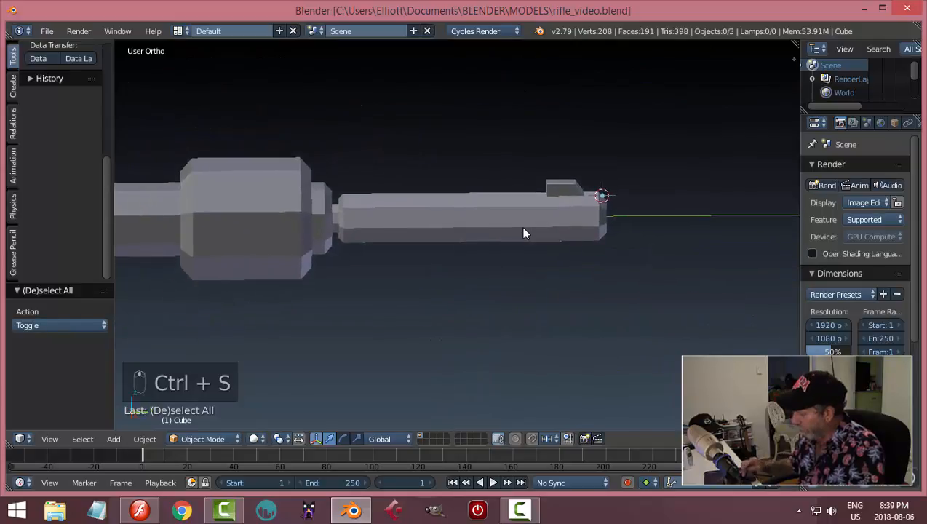
key("KP_3")
scroll(378, 267, "down", 2)
scroll(527, 256, "up", 2)
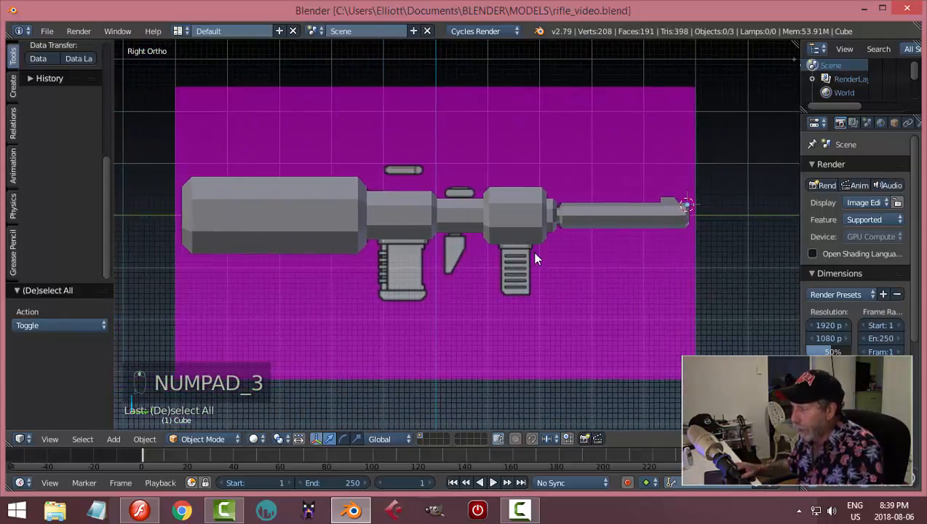
scroll(525, 257, "up", 5)
scroll(509, 241, "up", 3)
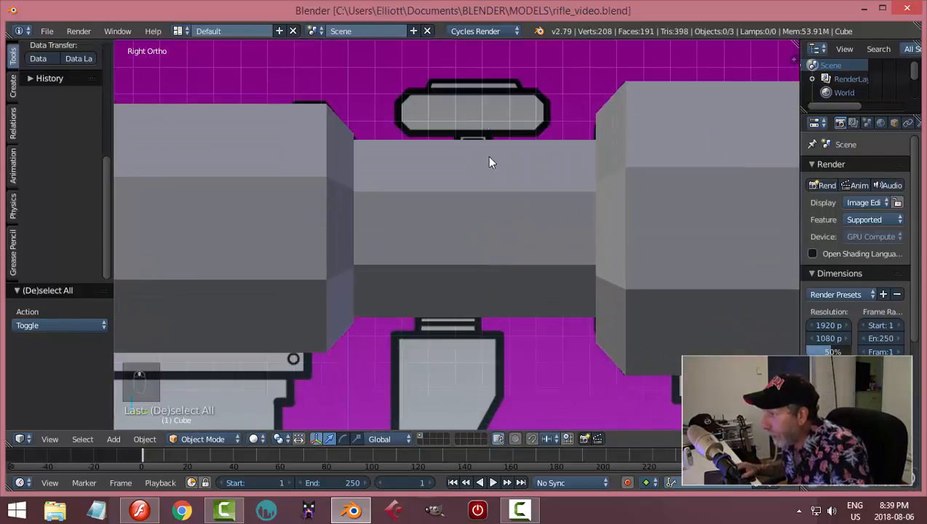
scroll(532, 151, "down", 1)
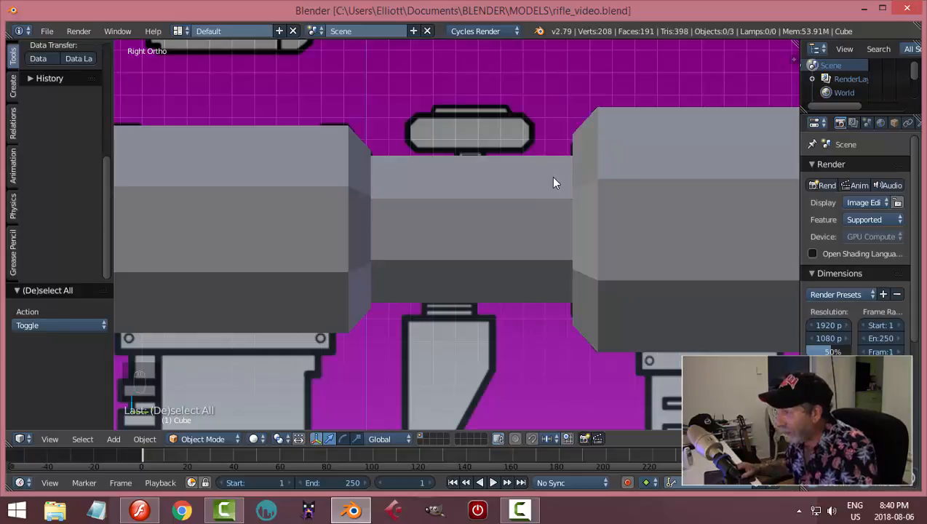
middle_click_drag(553, 177, 525, 219, "shift")
scroll(533, 219, "up", 2)
scroll(514, 206, "down", 1)
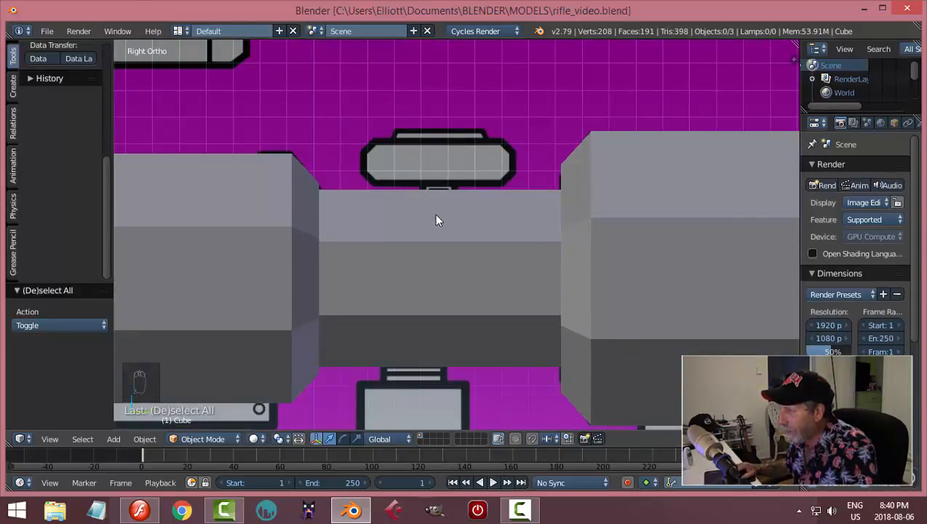
Select the top face of the rifle body's narrow middle section, snap the 3D cursor to it, and return to Object Mode.
right_click(492, 218)
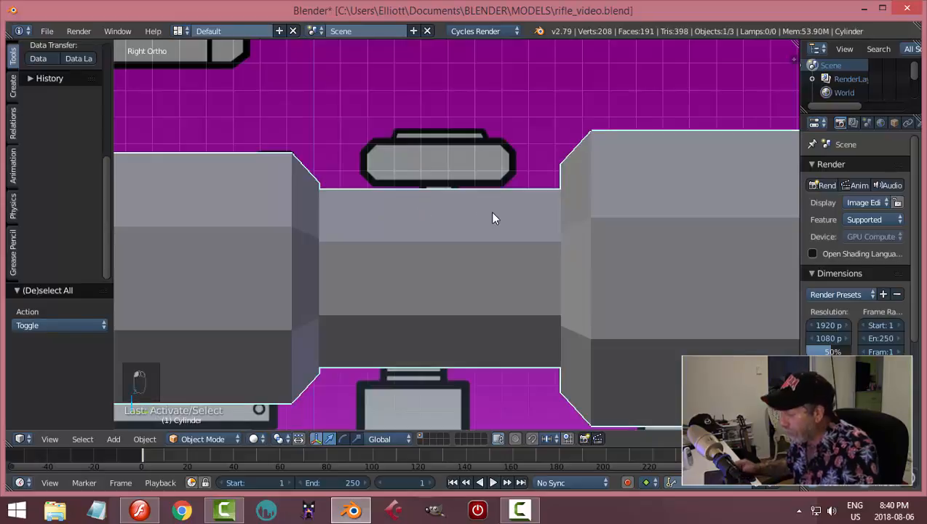
key("KP_7")
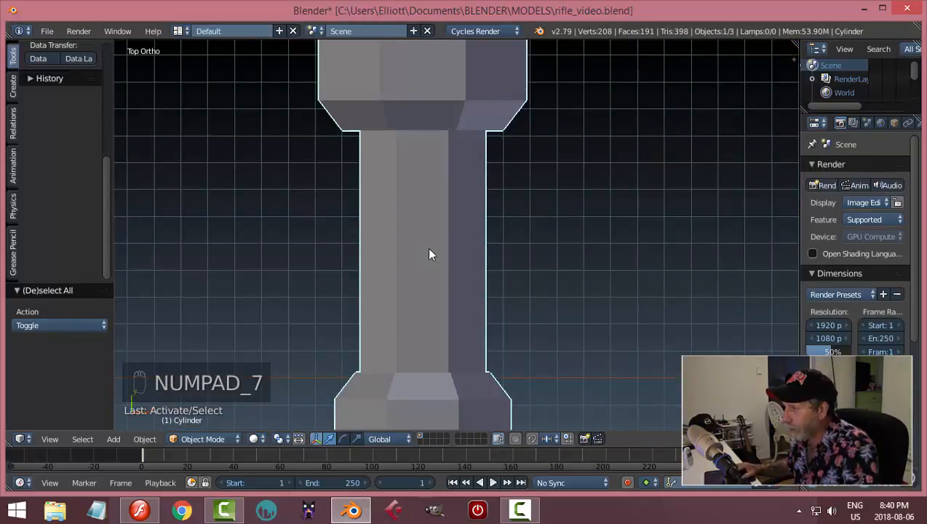
key("Tab")
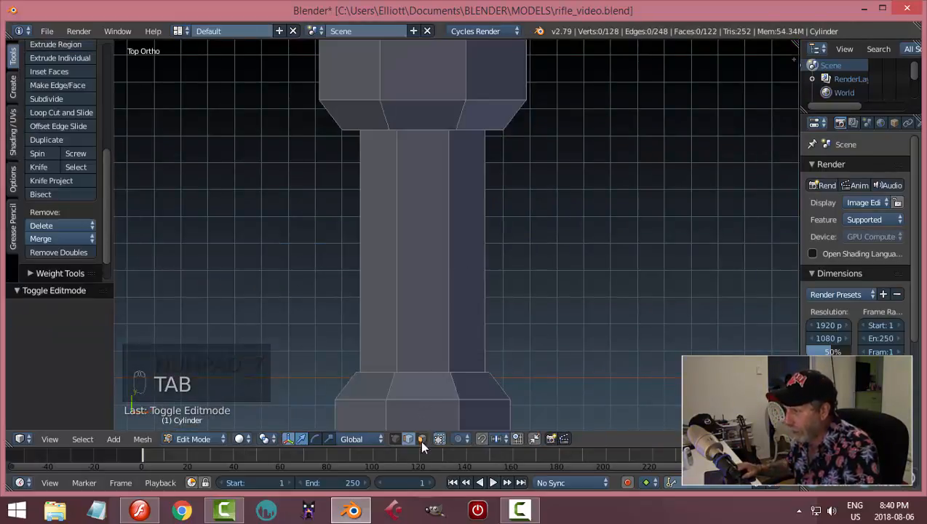
right_click(436, 271)
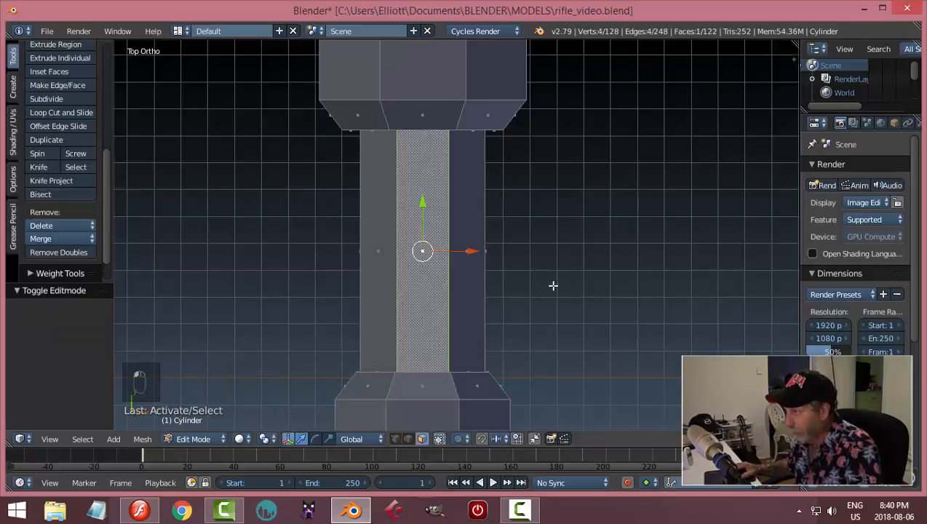
key("shift+s")
left_click(547, 286)
key("a")
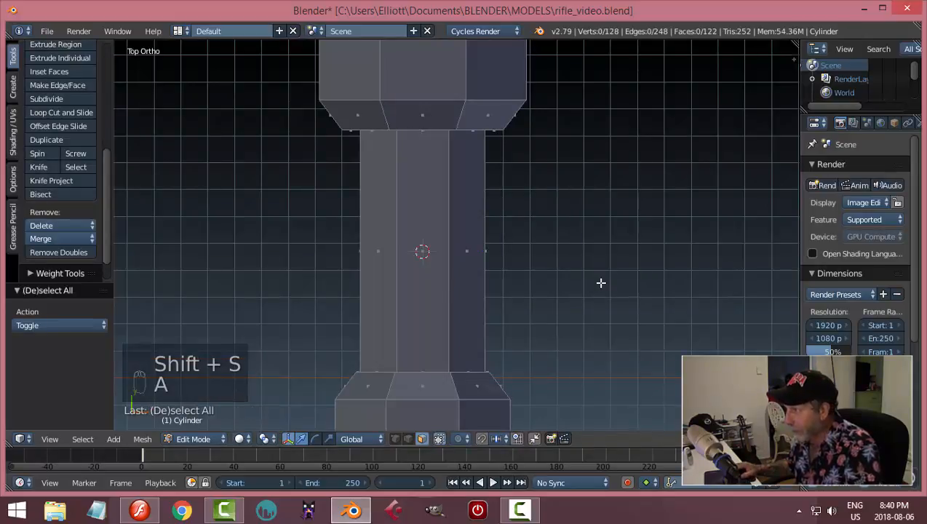
key("Tab")
left_click(510, 284)
Add an eight-vertex mesh circle at the 3D cursor on top of the narrow middle section.
key("KP_3")
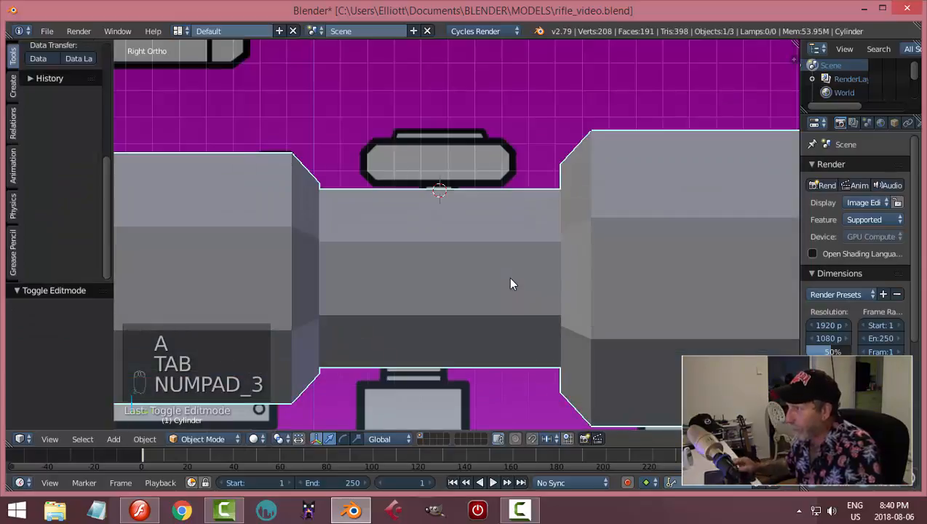
scroll(446, 240, "up", 2)
scroll(465, 220, "down", 1)
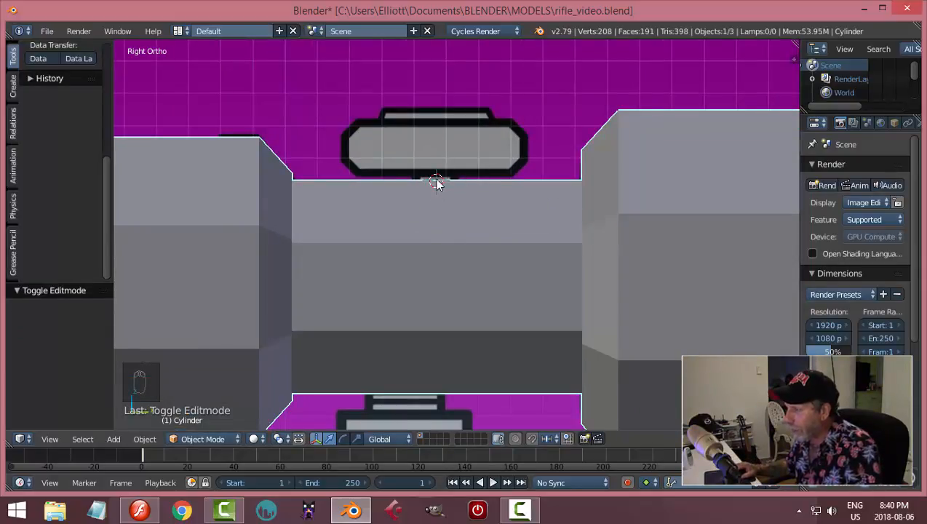
middle_click_drag(473, 199, 475, 209, "shift")
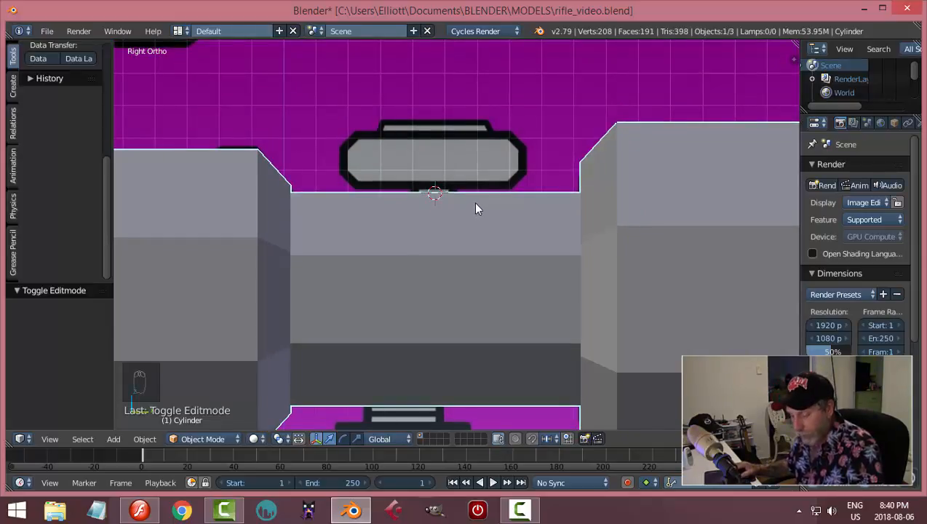
key("shift+a")
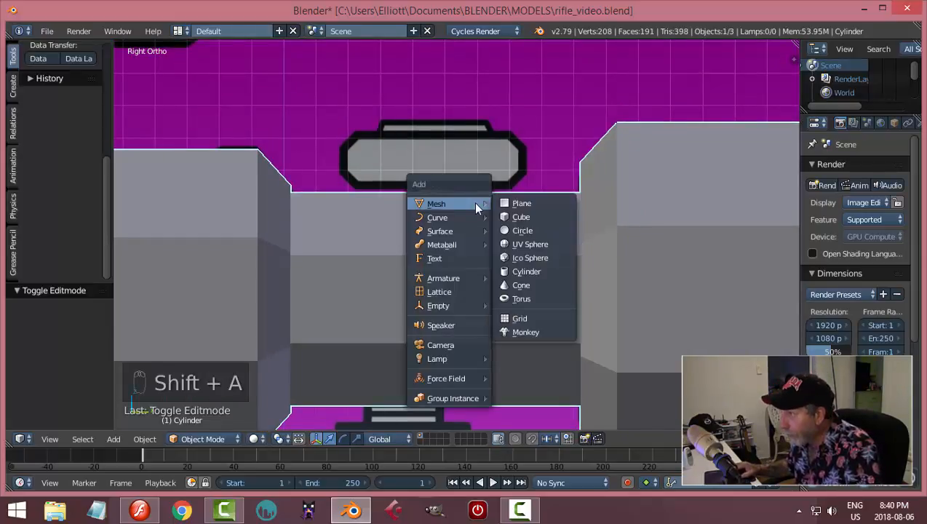
left_click(511, 232)
left_click(59, 323)
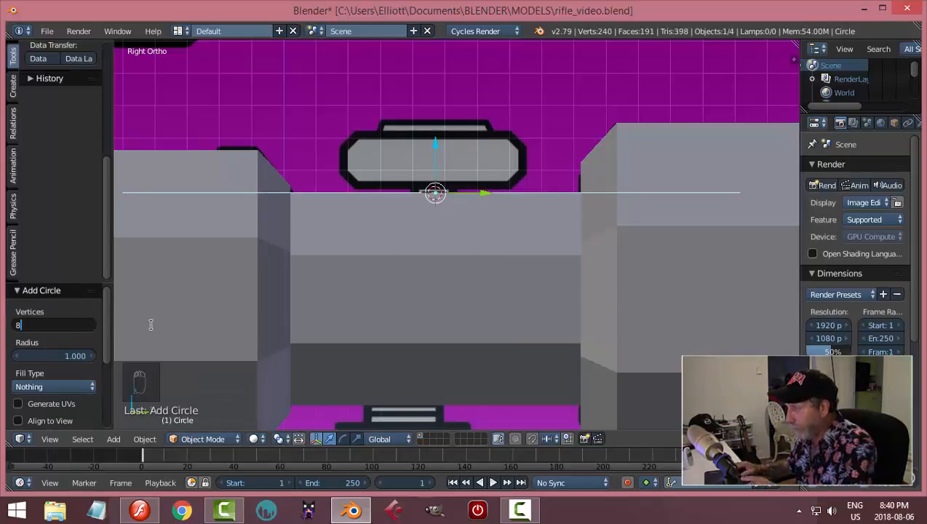
key("Return")
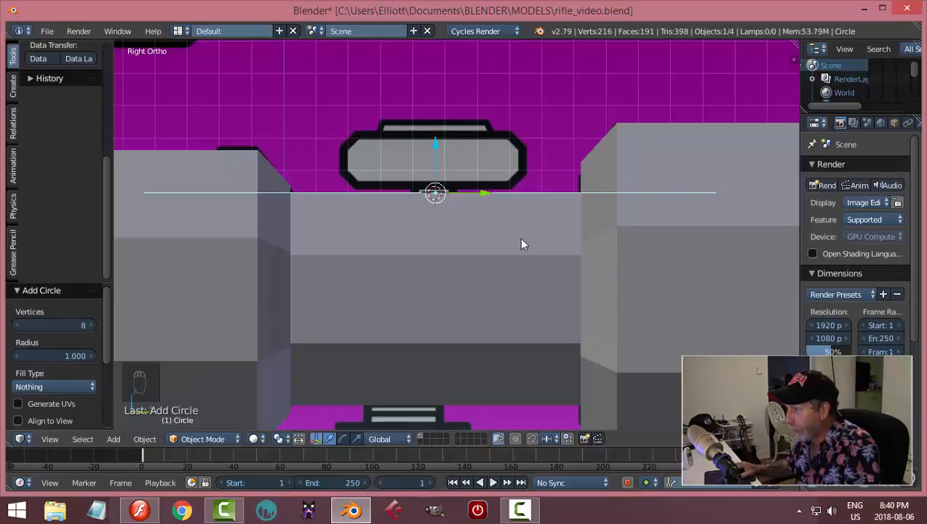
Enter Edit Mode on the circle, select all its vertices and scale it down to about 0.251.
middle_click_drag(520, 243, 520, 268)
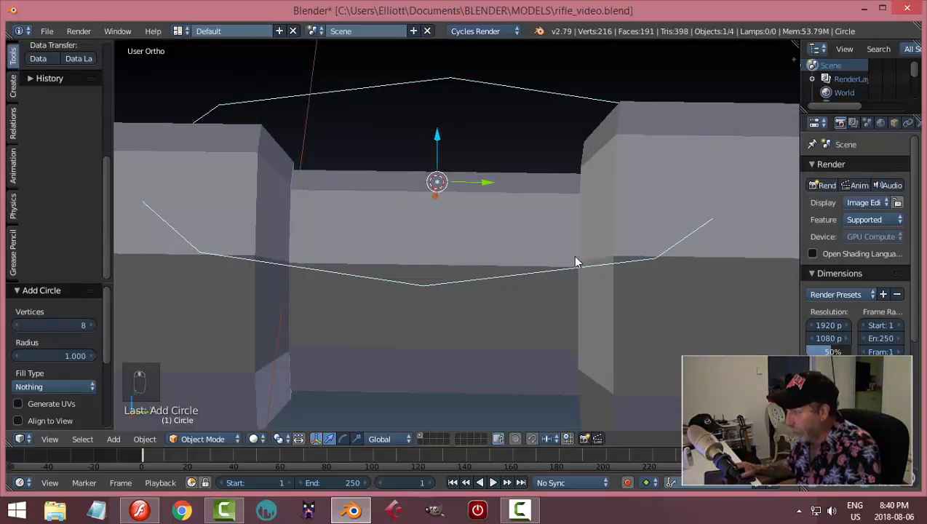
key("Tab")
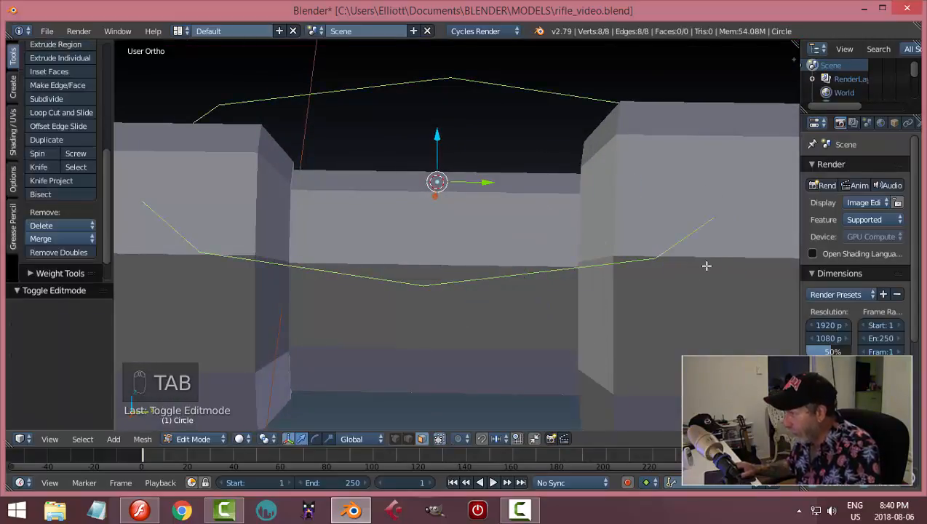
key("a")
key("a")
key("a")
key("a")
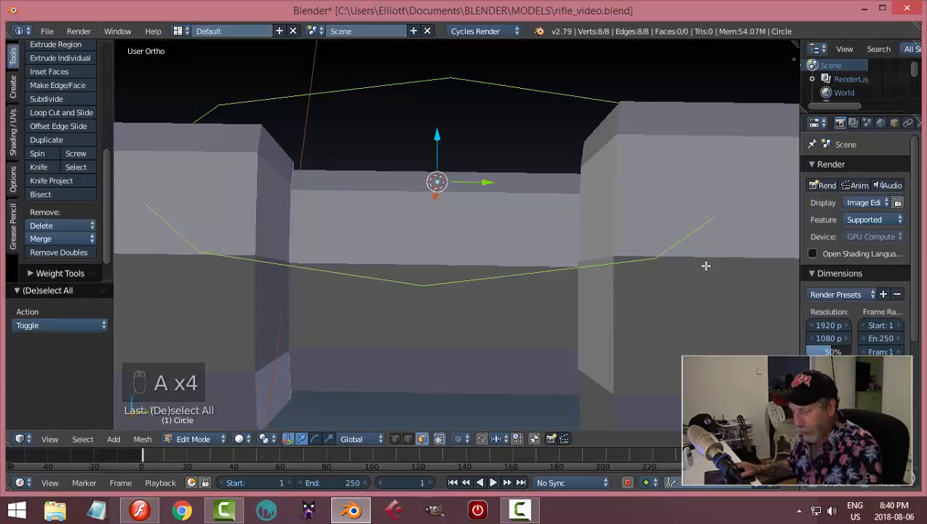
key("s")
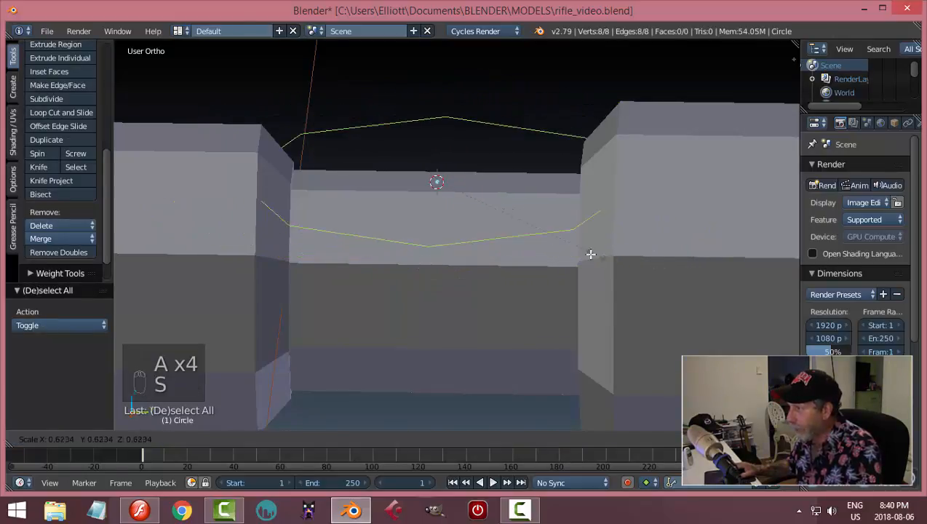
left_click(486, 232)
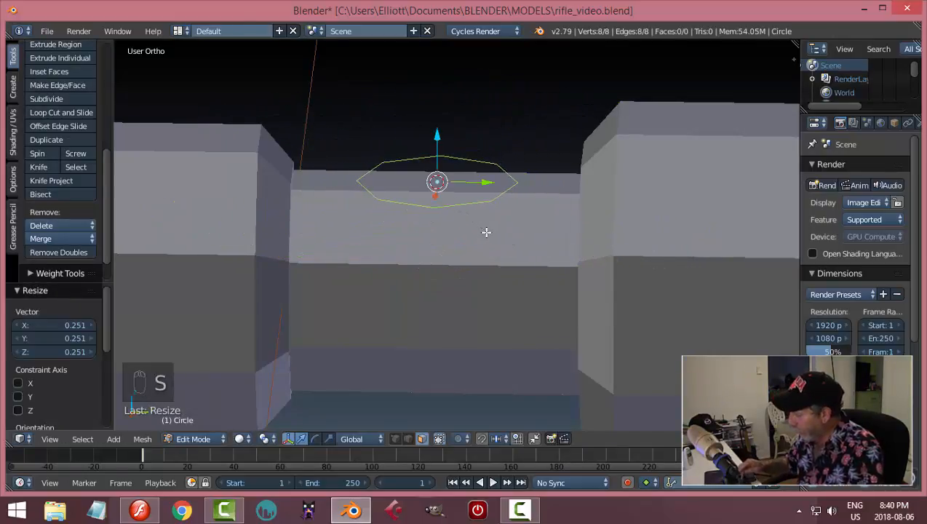
Raise the circle about 0.112 along Z to the middle of the reference image's rounded part in the right side view.
key("KP_3")
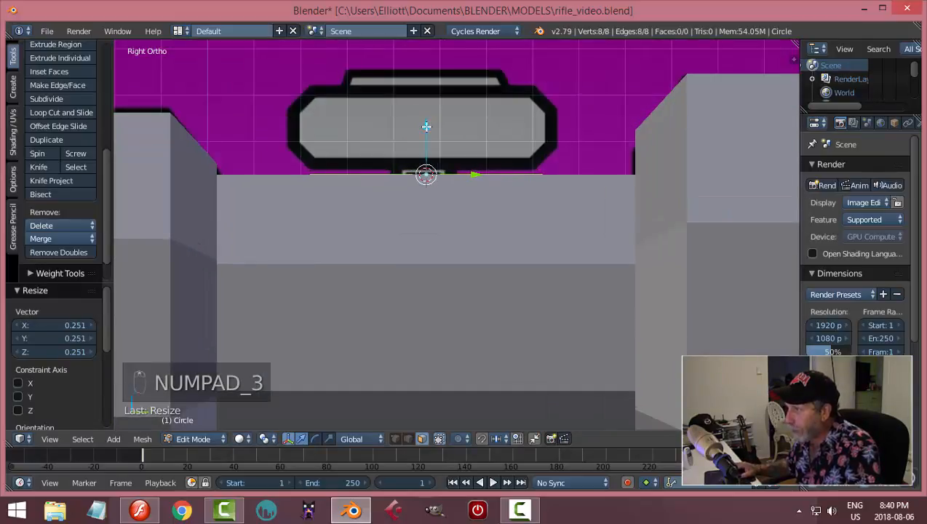
key("g")
key("z")
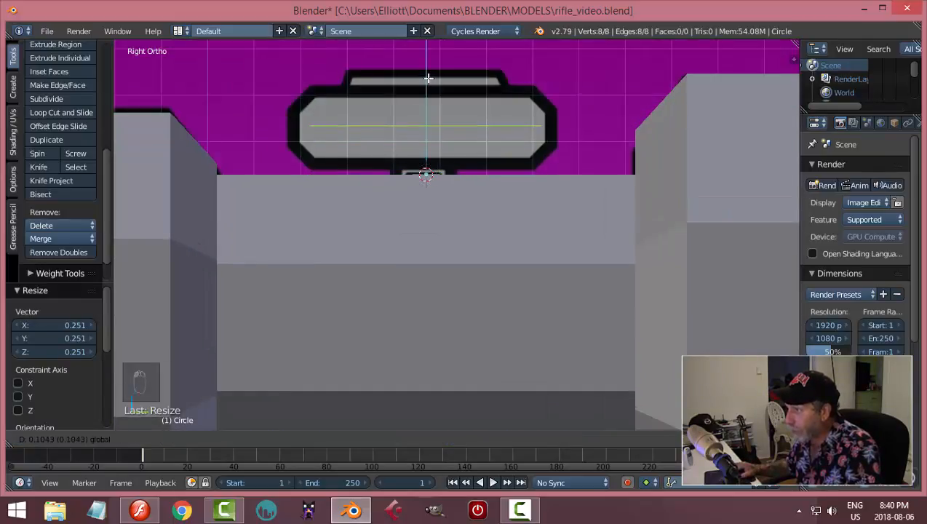
left_click(428, 74)
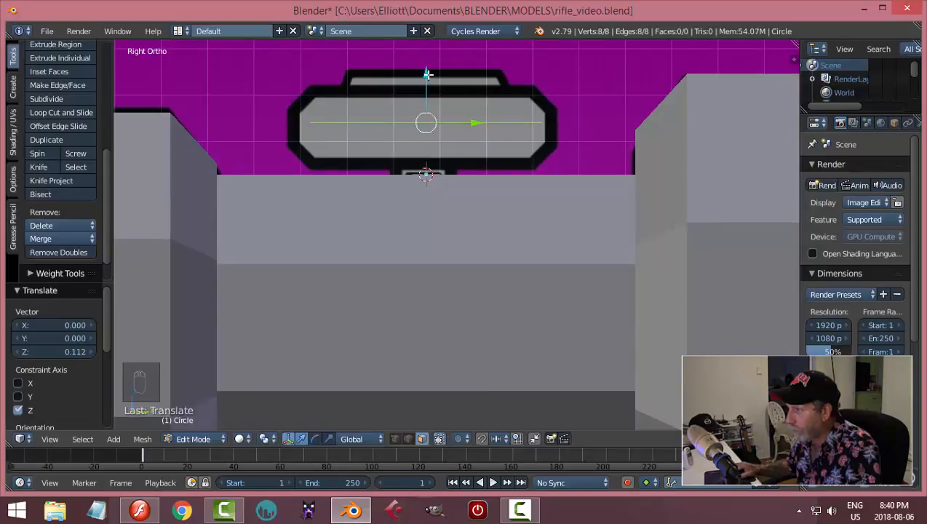
Scale the circle by about 1.147 and move it about -0.007 along Y to fit the rounded part's width.
key("s")
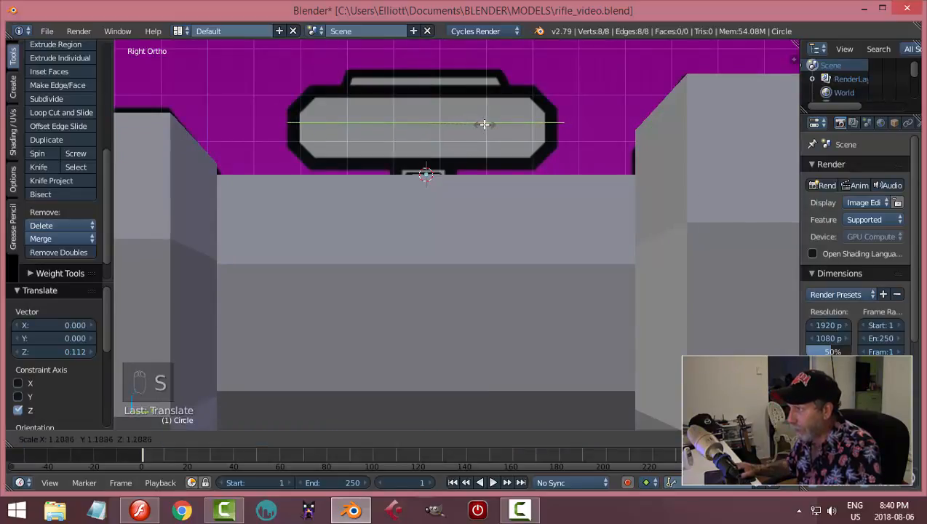
left_click(485, 125)
key("g")
key("y")
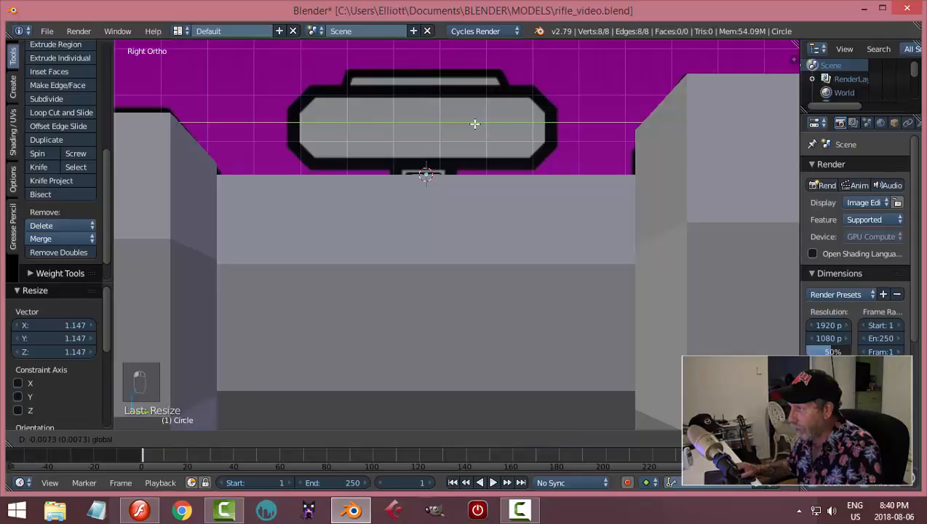
left_click(474, 123)
middle_click_drag(548, 149, 470, 162)
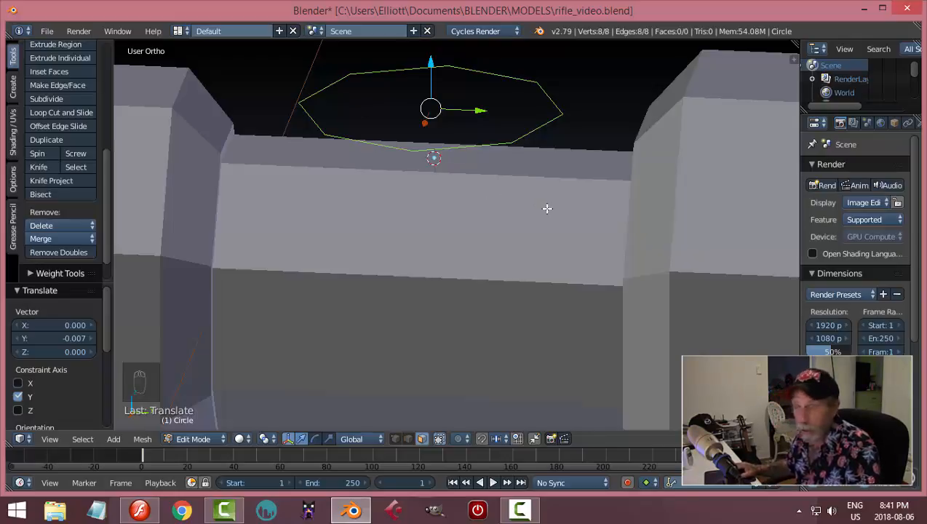
key("Tab")
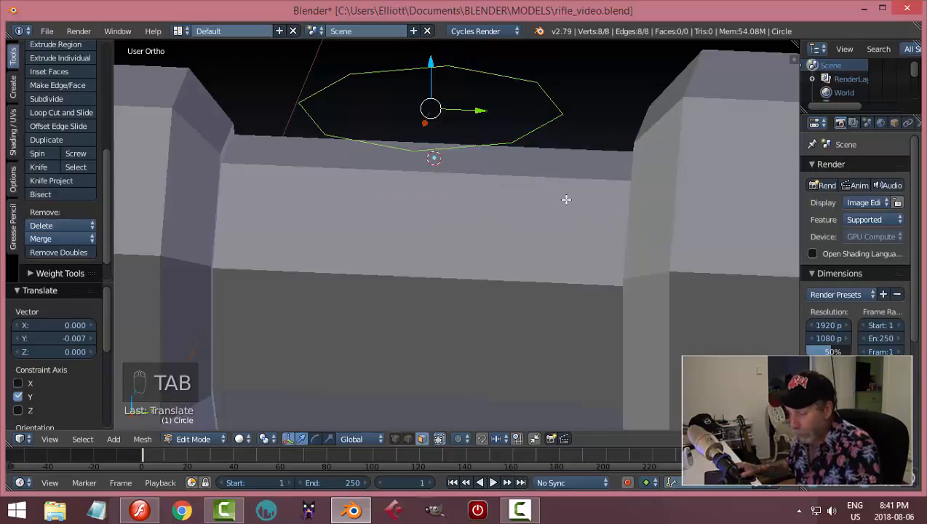
key("a")
key("a")
key("a")
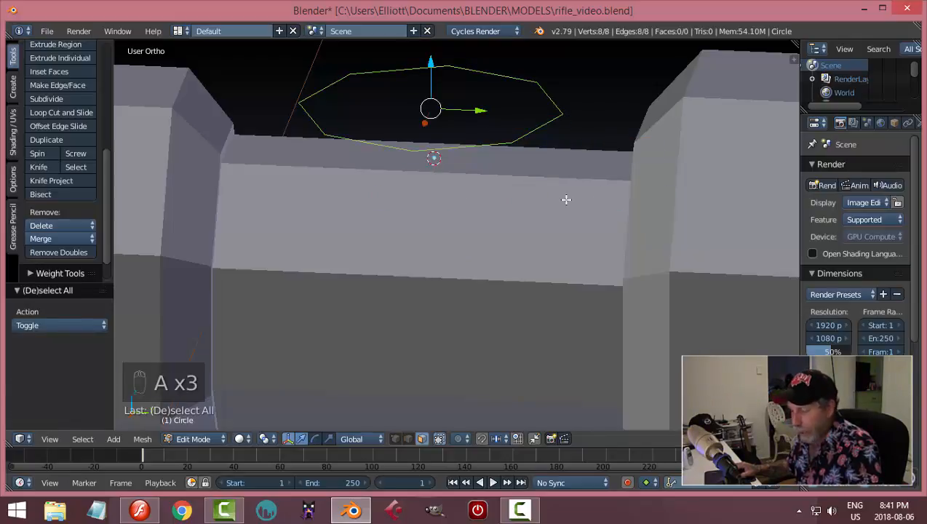
key("e")
right_click(627, 189)
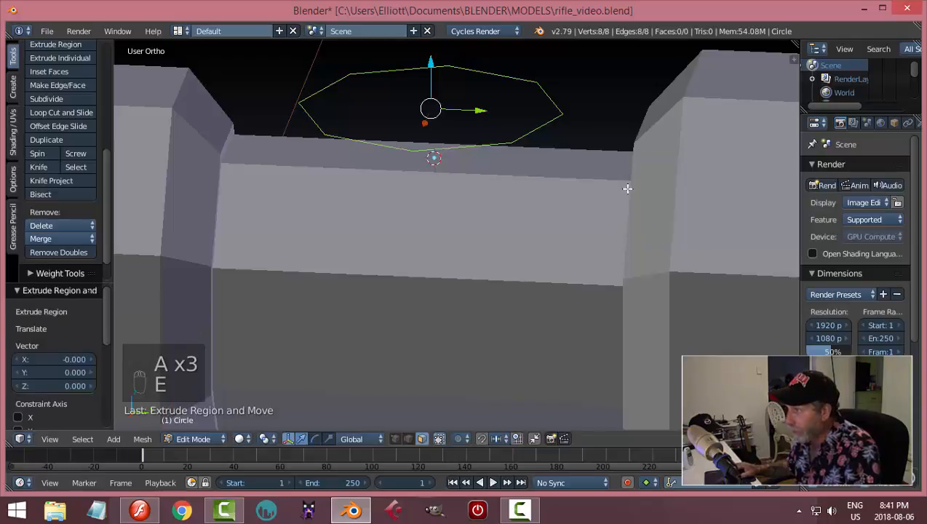
key("s")
right_click(605, 186)
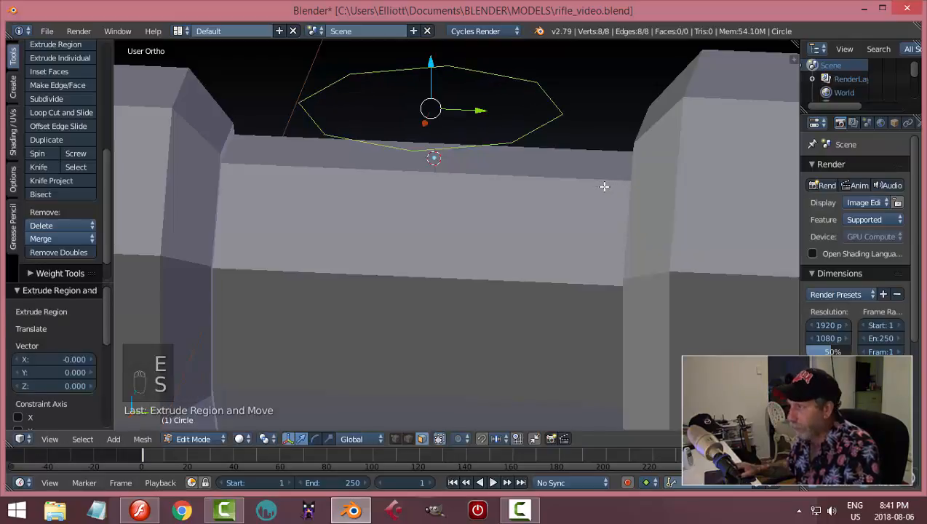
Switch to vertex selection, select the whole circle, extrude it in place and scale the new ring inward to about 0.82.
key("Tab")
key("ctrl+Tab")
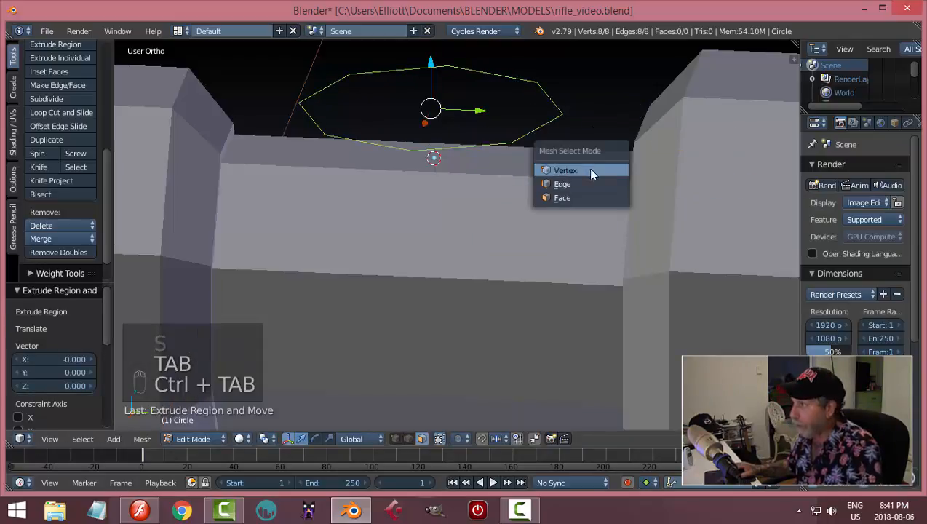
left_click(587, 168)
key("a")
key("a")
key("a")
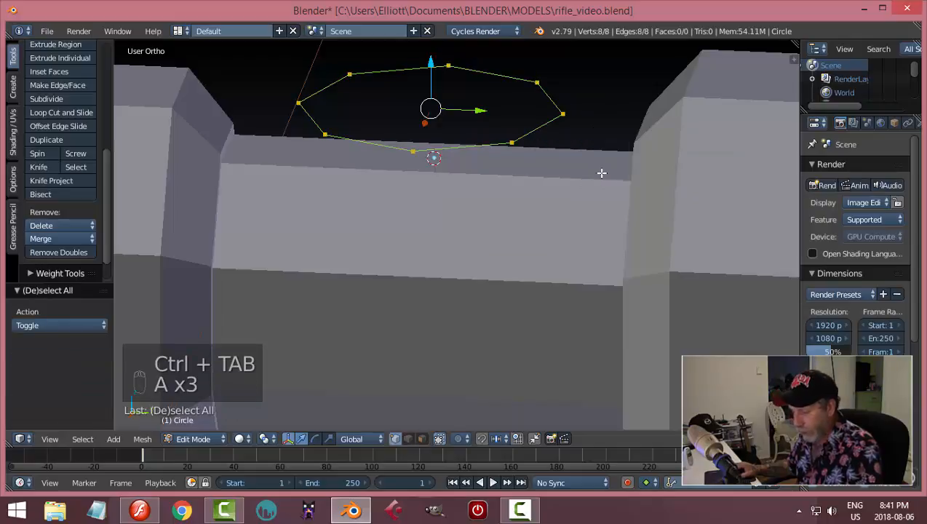
key("e")
right_click(597, 173)
key("s")
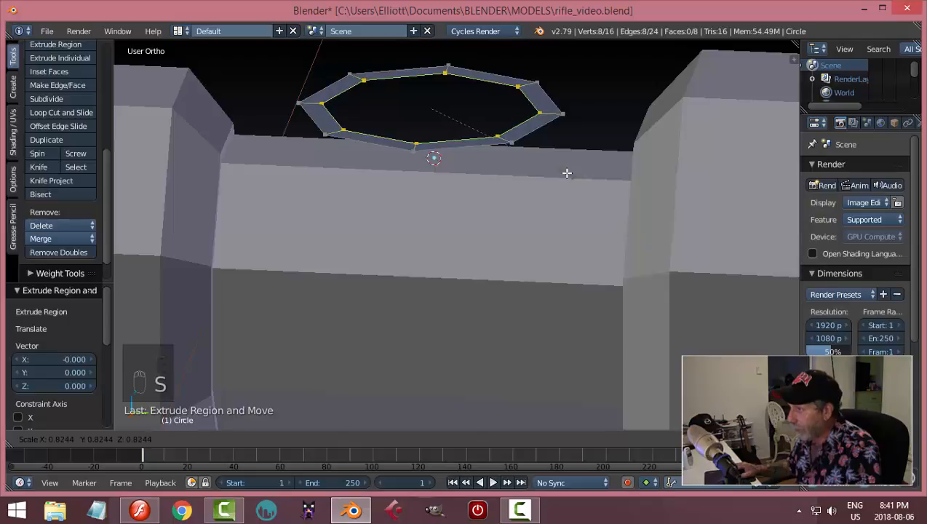
left_click(565, 173)
Extrude the inner ring in place again and scale it down to a small ring around the disc's centre.
key("e")
right_click(597, 171)
key("s")
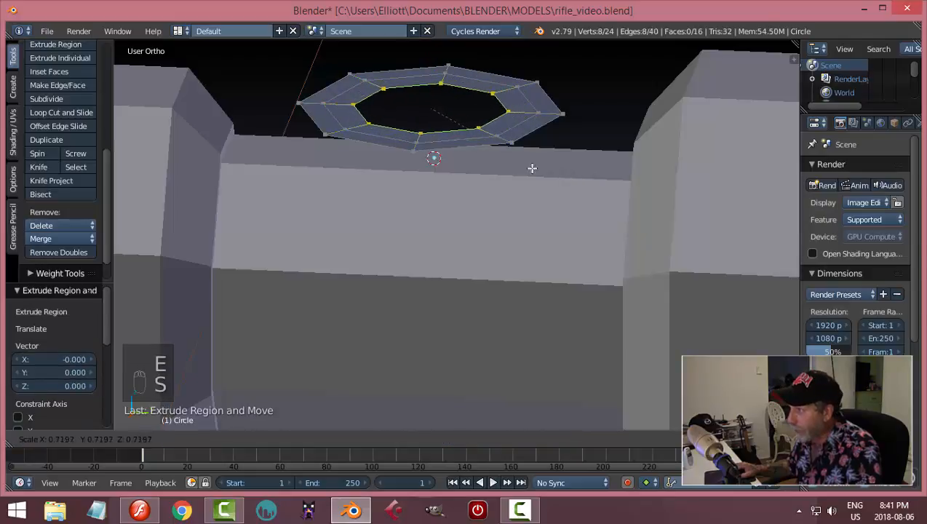
left_click(482, 163)
Extrude the smallest ring in place, merge the new vertices at center to close the disc, and deselect everything.
key("e")
right_click(511, 166)
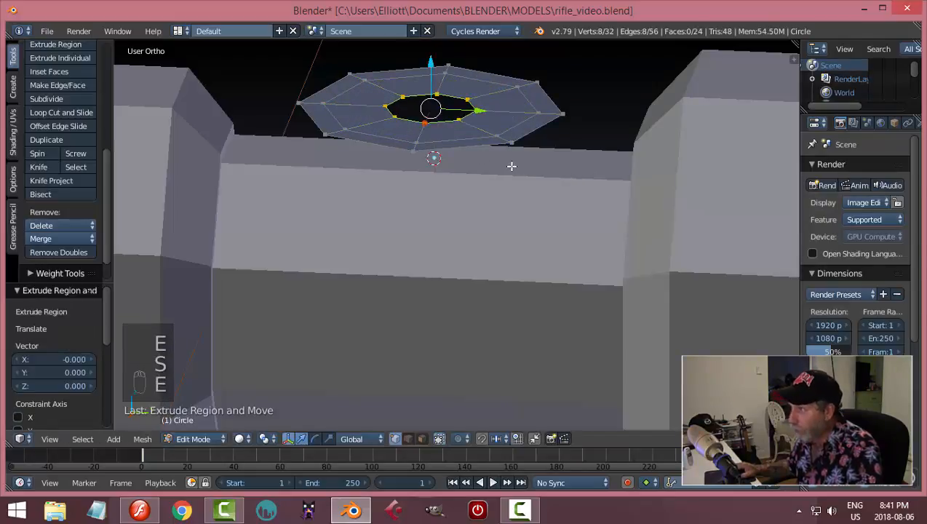
key("alt+m")
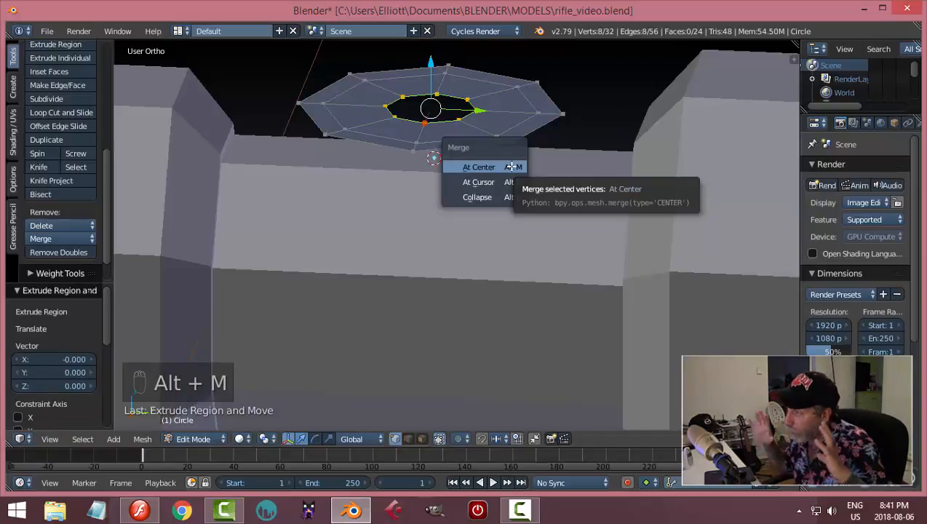
left_click(511, 167)
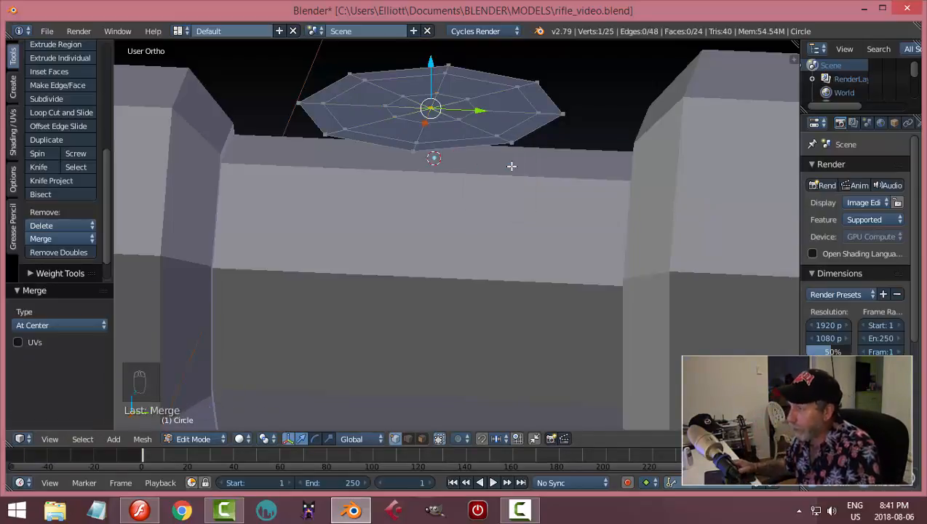
key("a")
Select the whole disc and extrude it upward about 0.084 along Z to the upper edge of the reference's rounded part.
mouse_move(500, 176)
middle_mouse_down()
mouse_move(501, 120)
mouse_move(468, 159)
mouse_move(512, 194)
mouse_move(516, 182)
middle_mouse_up()
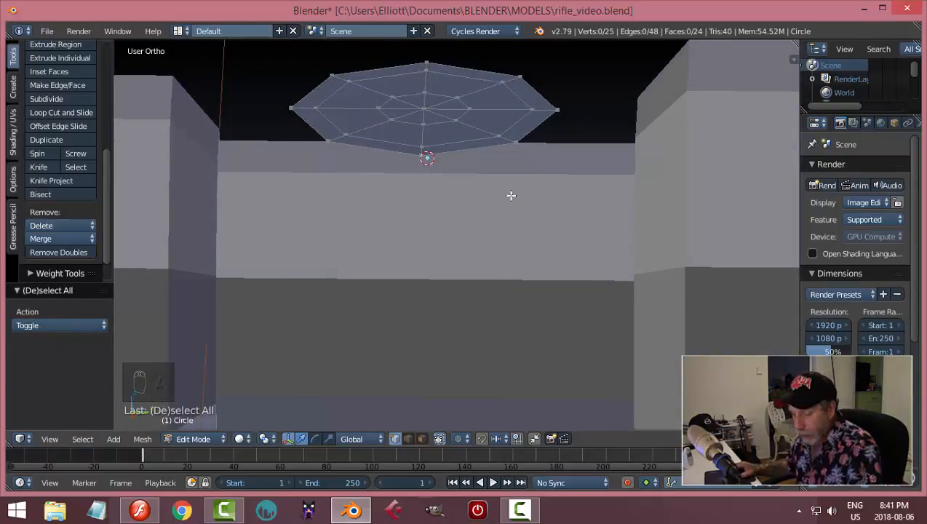
key("a")
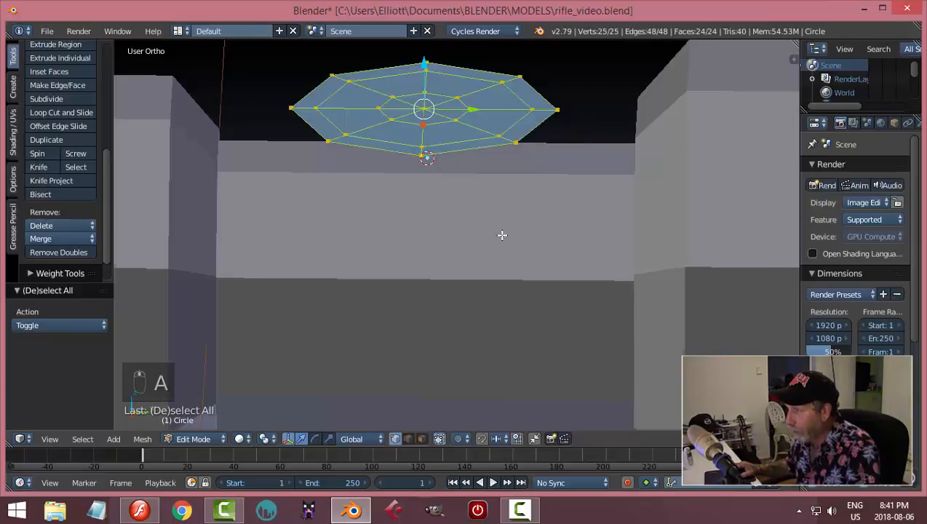
key("KP_3")
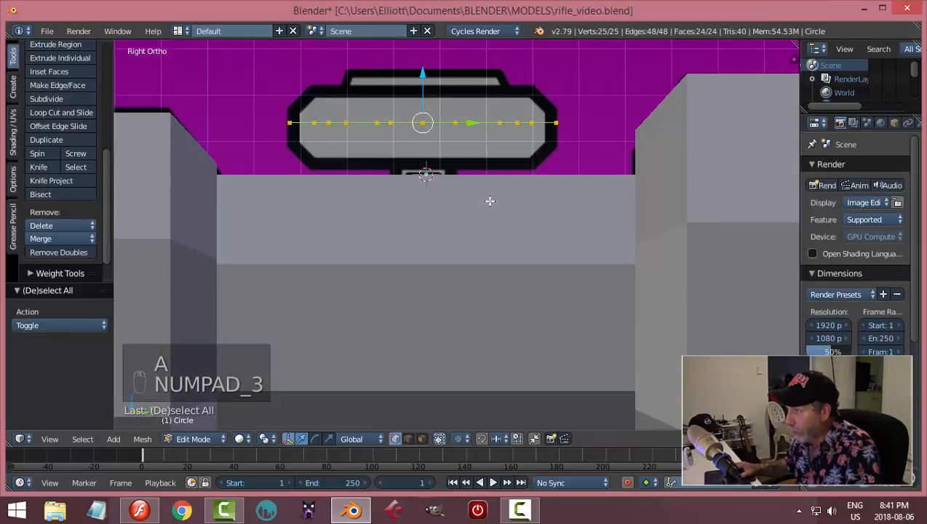
key("e")
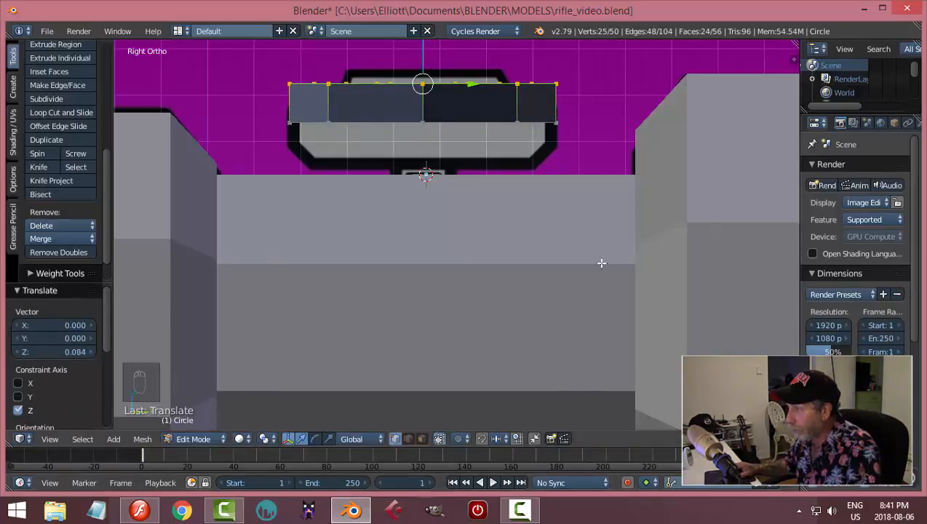
middle_click_drag(587, 196, 471, 279)
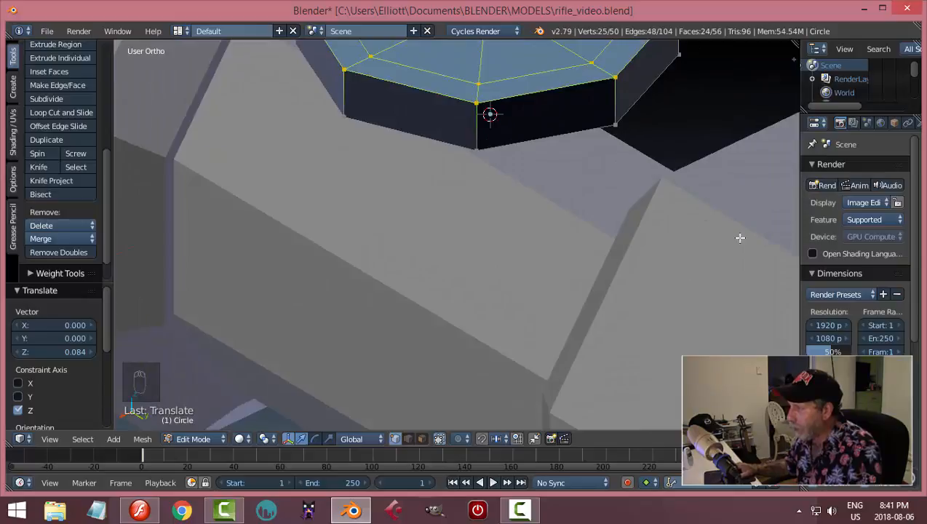
middle_click_drag(501, 202, 498, 155)
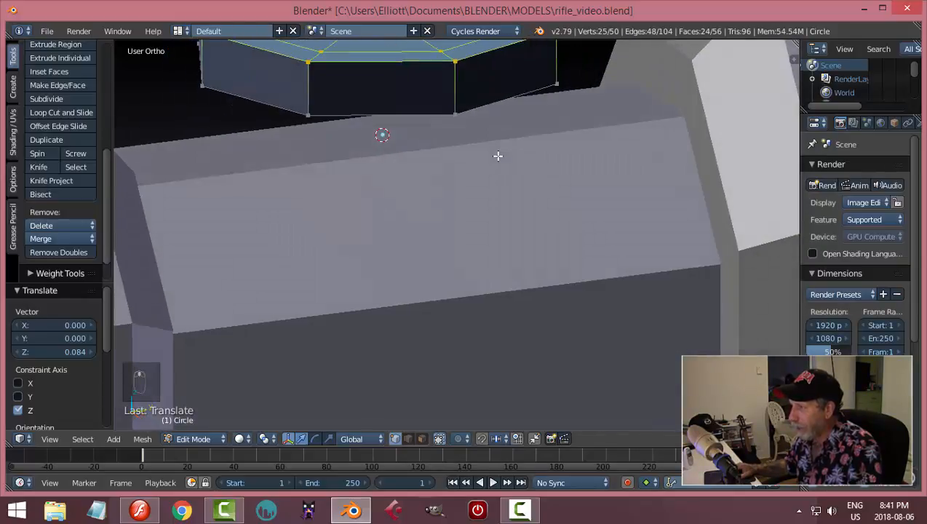
middle_click_drag(519, 216, 501, 212)
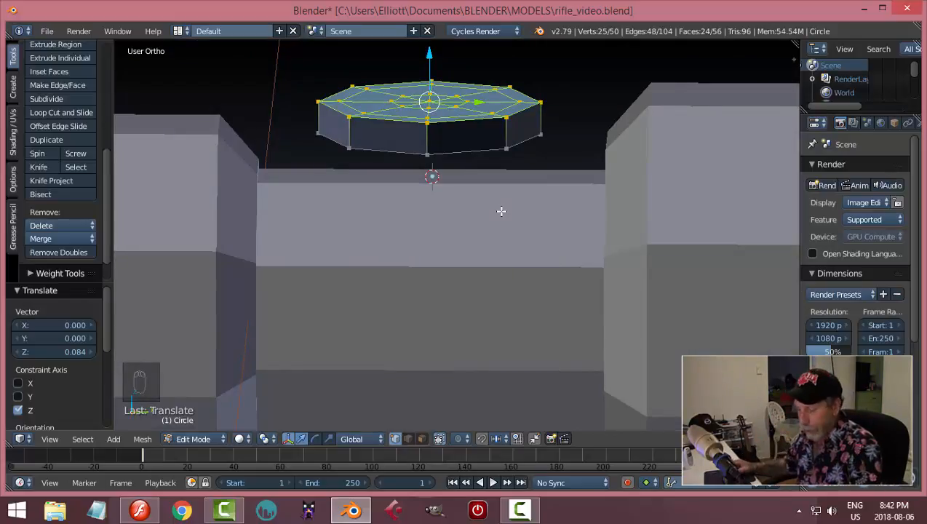
Select the disc's entire mesh, recalculate its normals to face outward, deselect everything and return to Object Mode.
key("a")
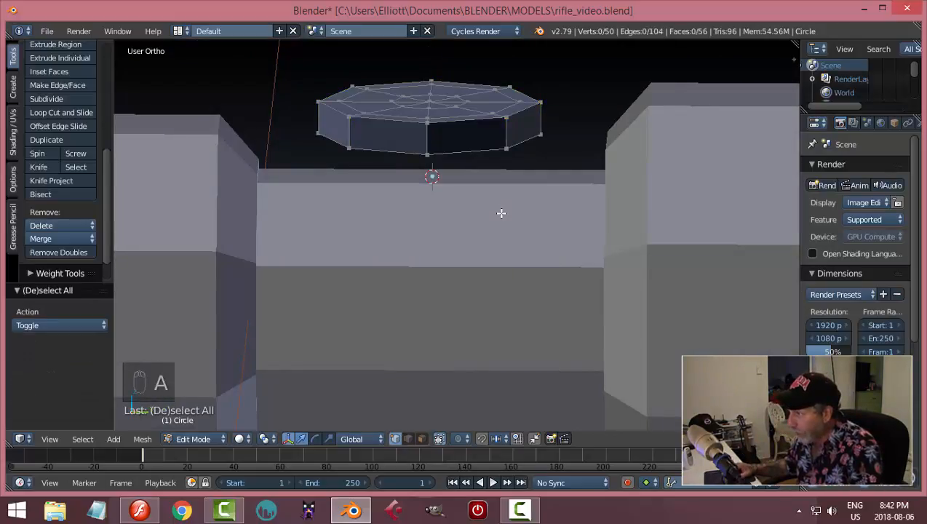
key("a")
key("ctrl+n")
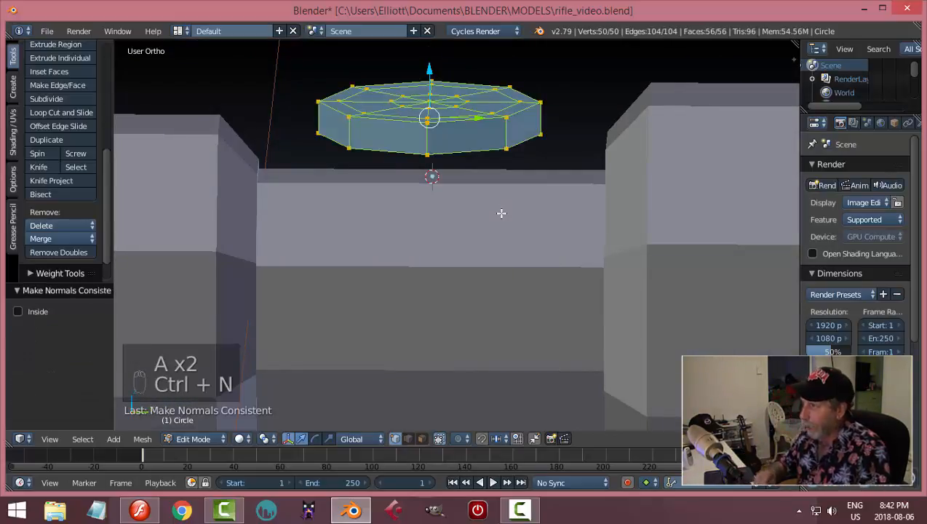
left_click(141, 438)
mouse_move(177, 220)
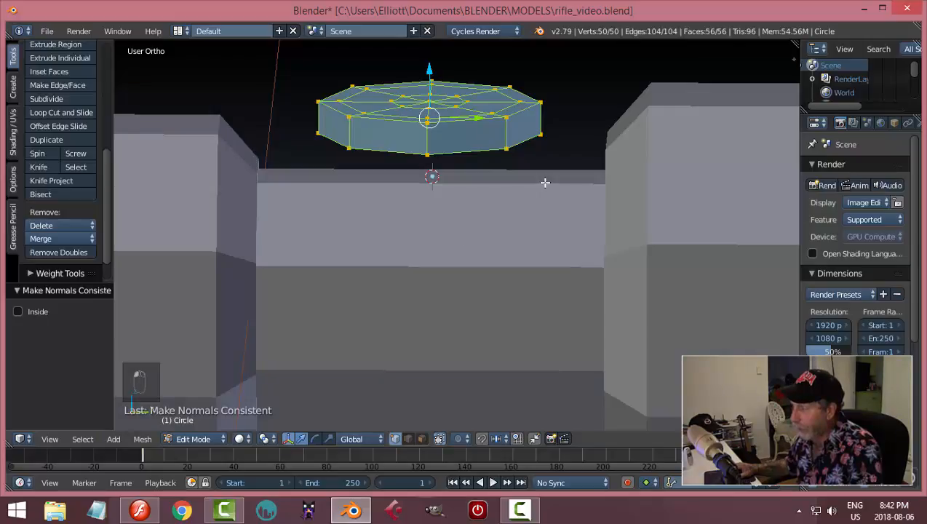
key("a")
key("Tab")
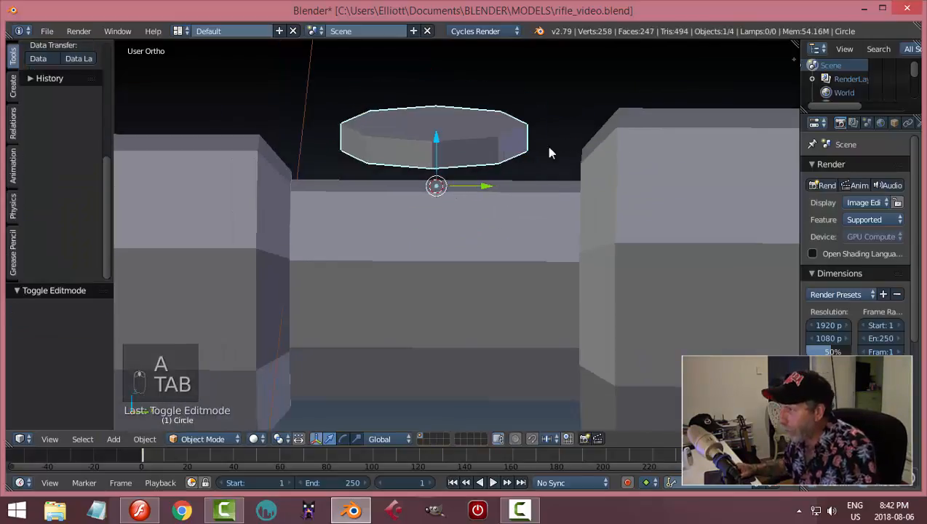
Lower the disc about 0.017 along Z against the side-view reference and set its origin to the geometry's median center.
middle_click_drag(549, 152, 549, 131)
key("KP_3")
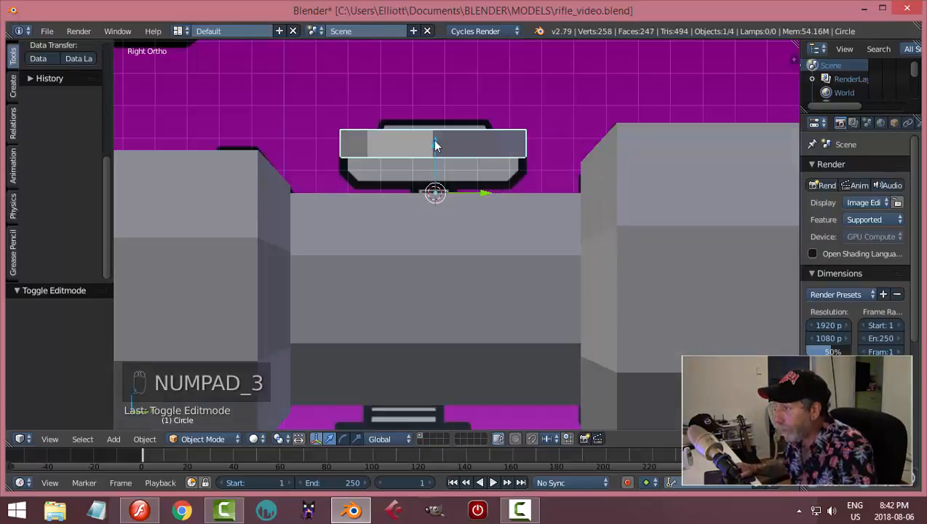
left_click_drag(435, 145, 435, 152)
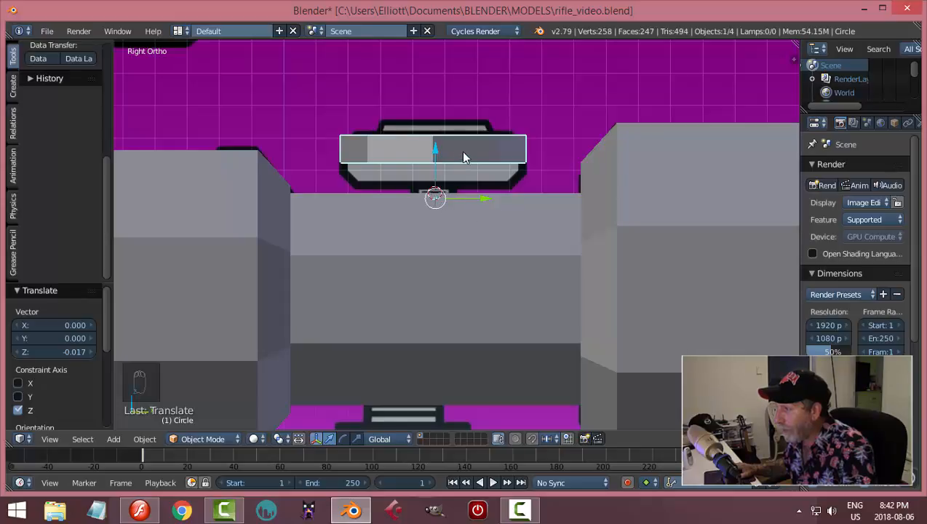
scroll(61, 154, "up", 8)
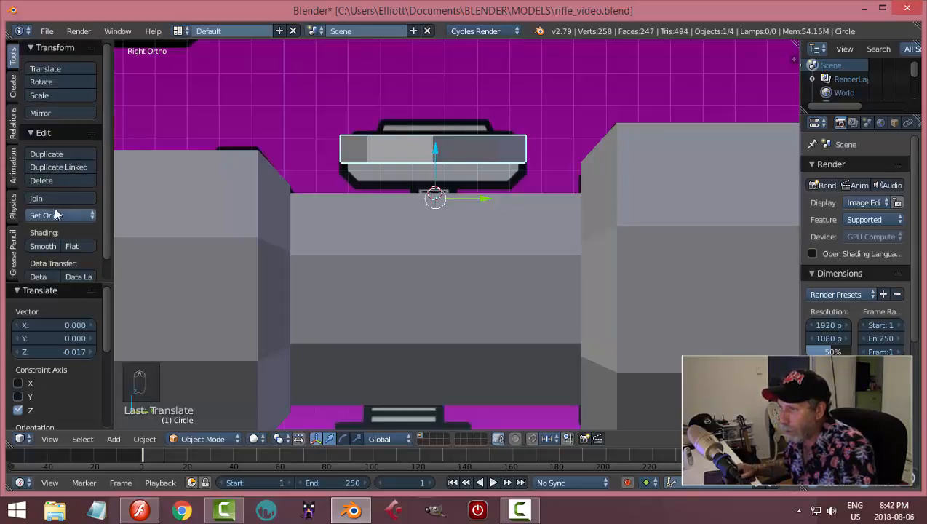
left_click(52, 214)
left_click(64, 247)
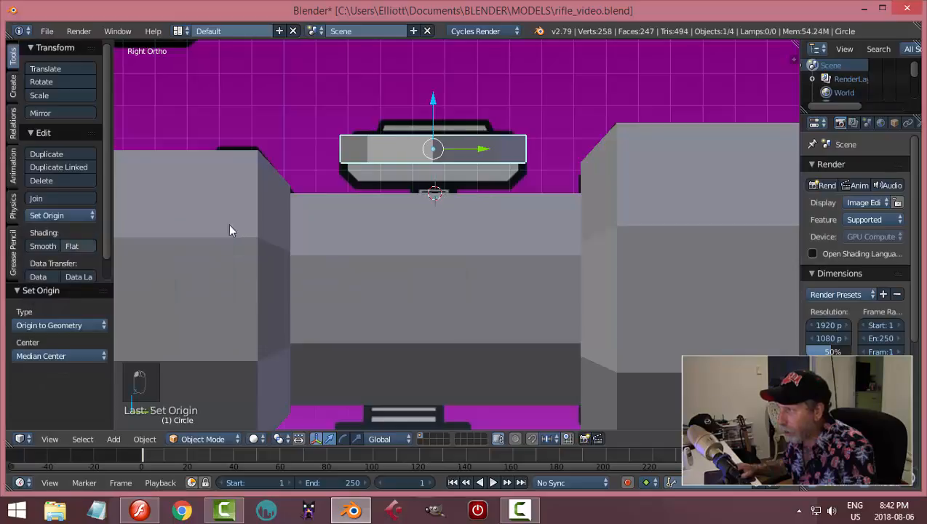
Enter Edit Mode, select the whole disc and lower it about 0.034 along Z into the reference's rounded part.
scroll(470, 165, "up", 2)
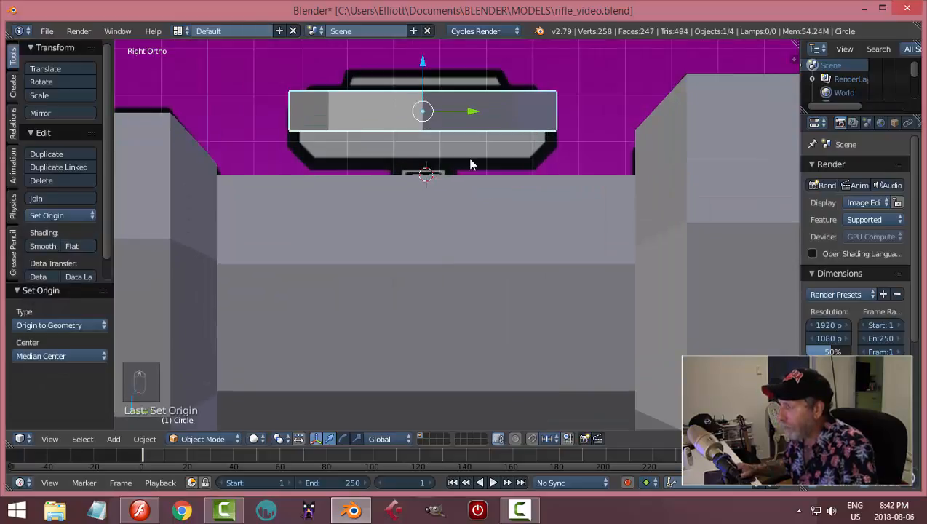
key("Tab")
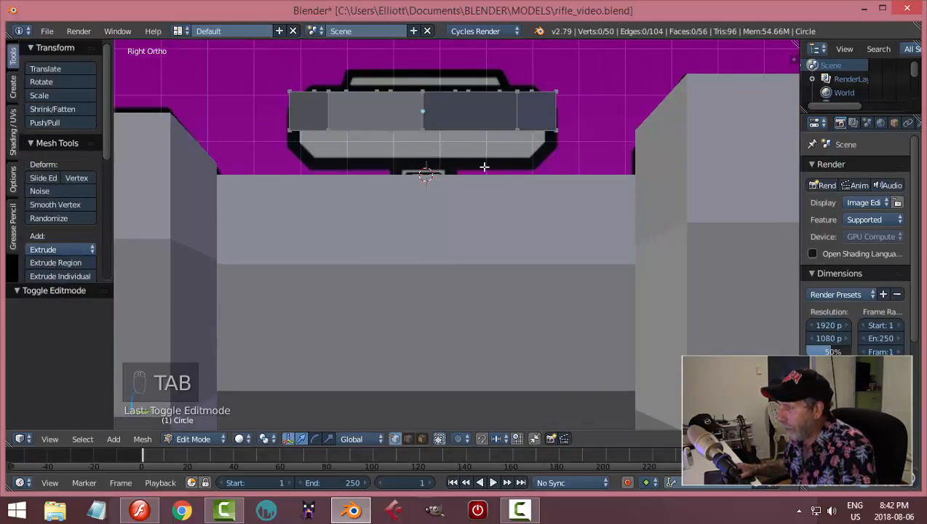
key("a")
key("a")
left_click_drag(424, 65, 427, 83)
Thicken the disc along Z by a factor of about 1.94, trim it by about 0.93 and deselect everything.
key("s")
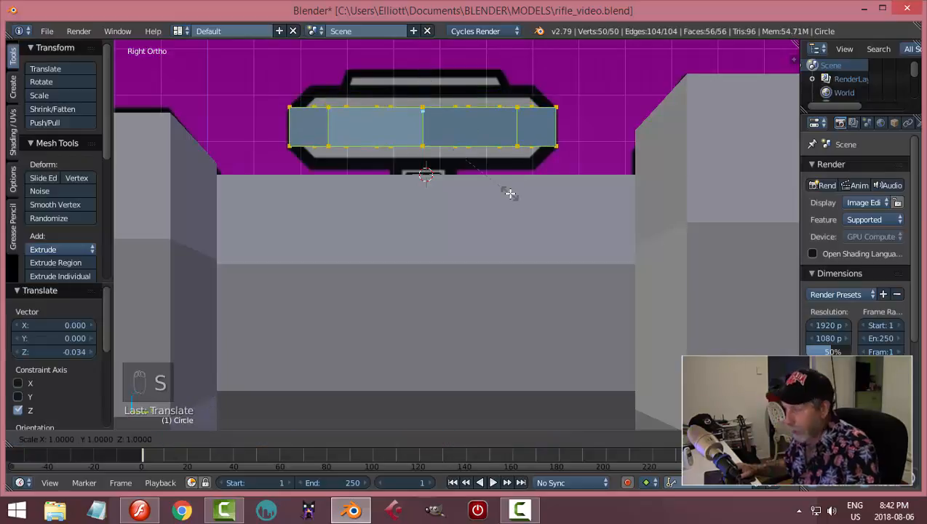
left_click(573, 278)
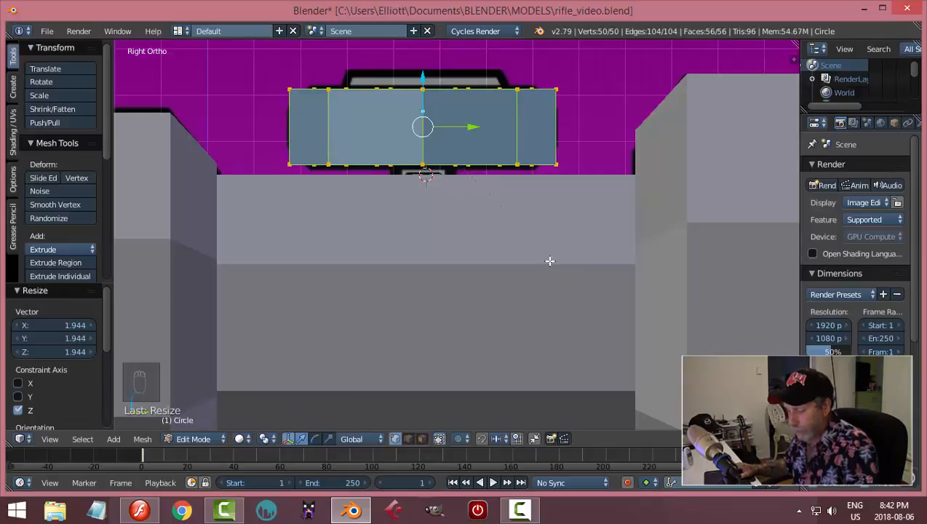
key("s")
left_click(552, 237)
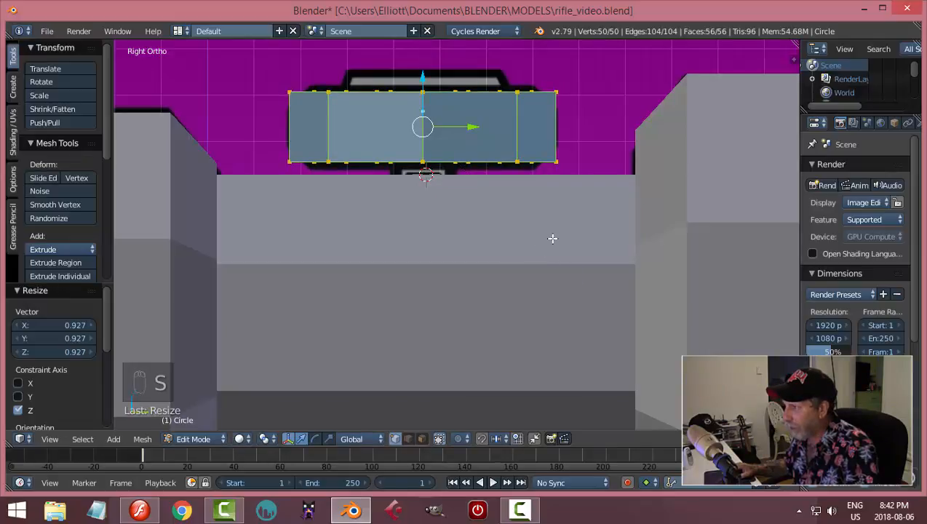
key("a")
Select the whole disc again and flatten it along Z to about 0.78.
middle_click_drag(566, 199, 444, 225)
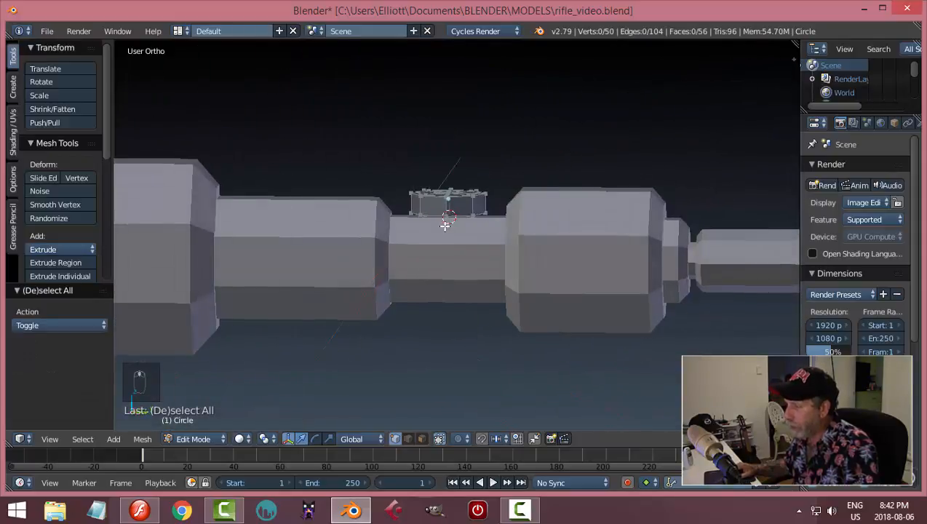
key("s")
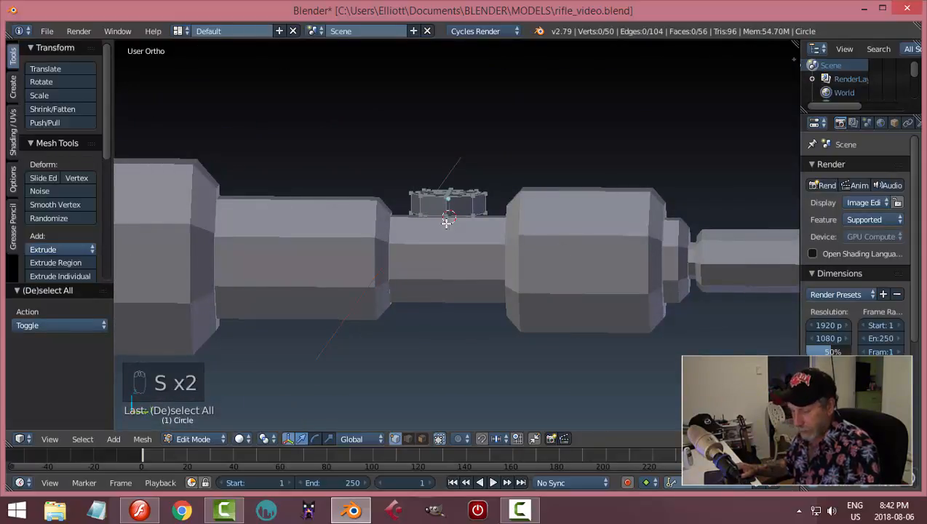
key("a")
key("s")
key("z")
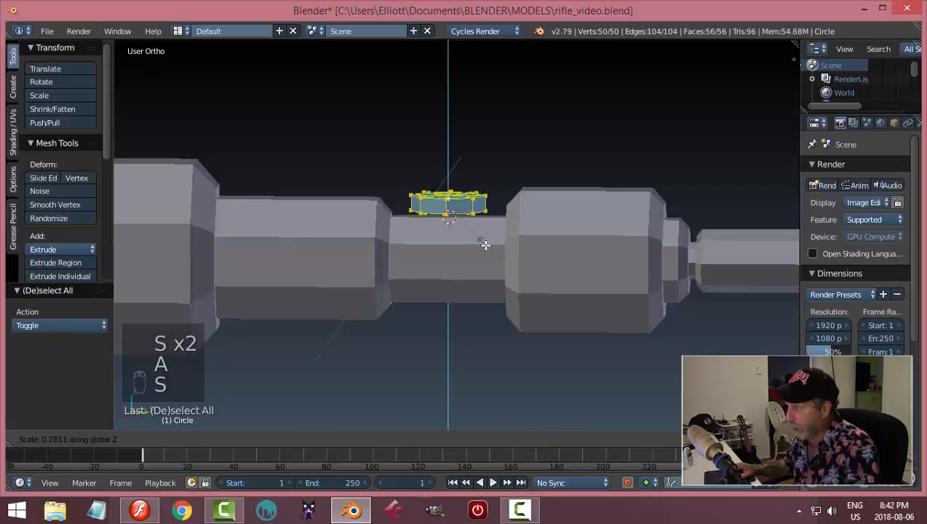
left_click(496, 231)
Stretch the disc slightly along Z against the reference outline in right view, and deselect everything.
key("KP_3")
scroll(502, 230, "up", 6)
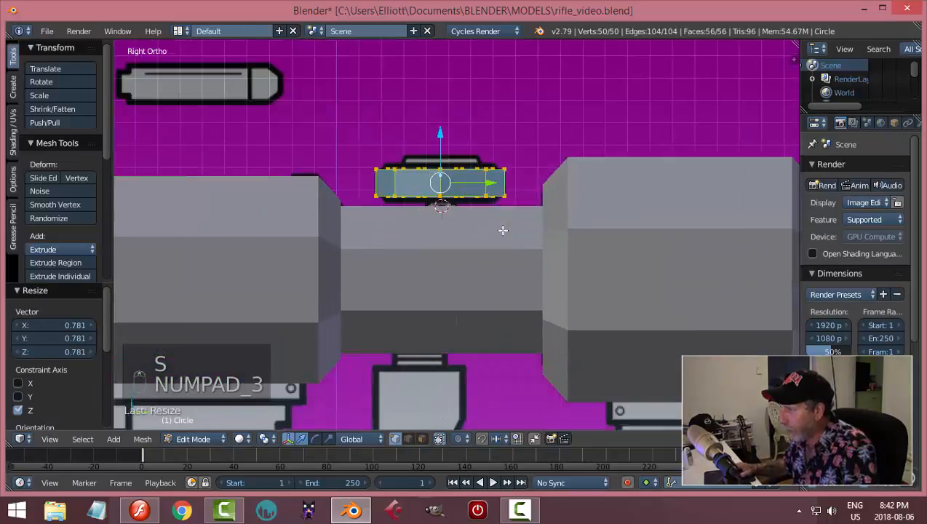
middle_click_drag(511, 195, 511, 243, "shift")
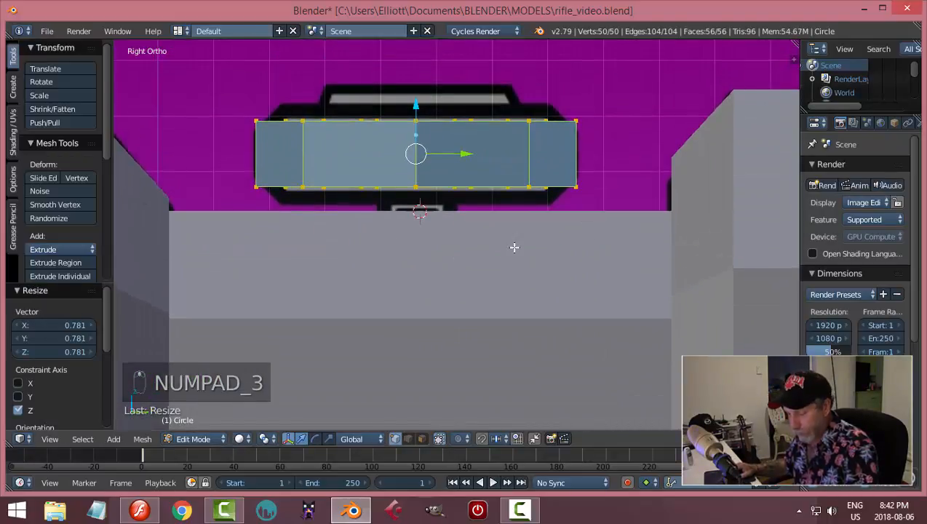
key("s")
left_click(521, 258)
key("a")
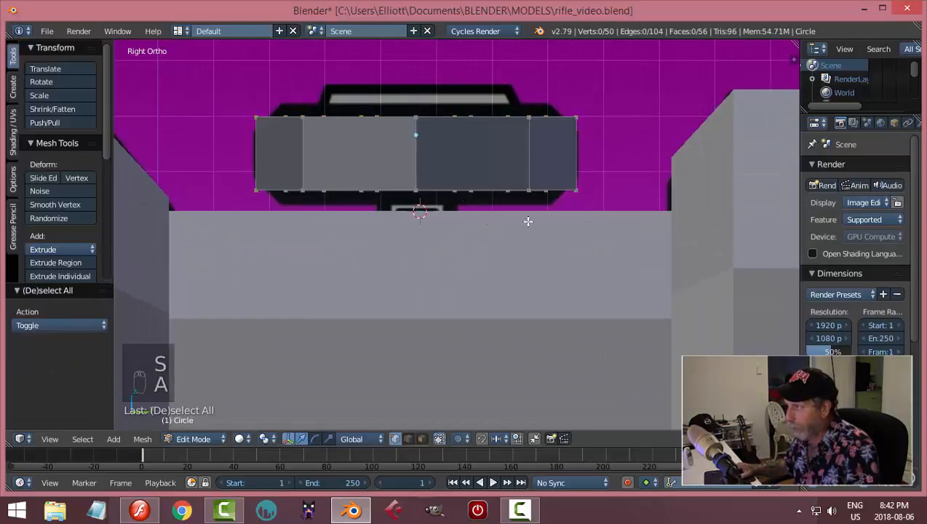
Switch to face selection and select the eight triangular faces around the center of the disc's underside.
middle_click_drag(527, 221, 525, 196)
key("KP_3")
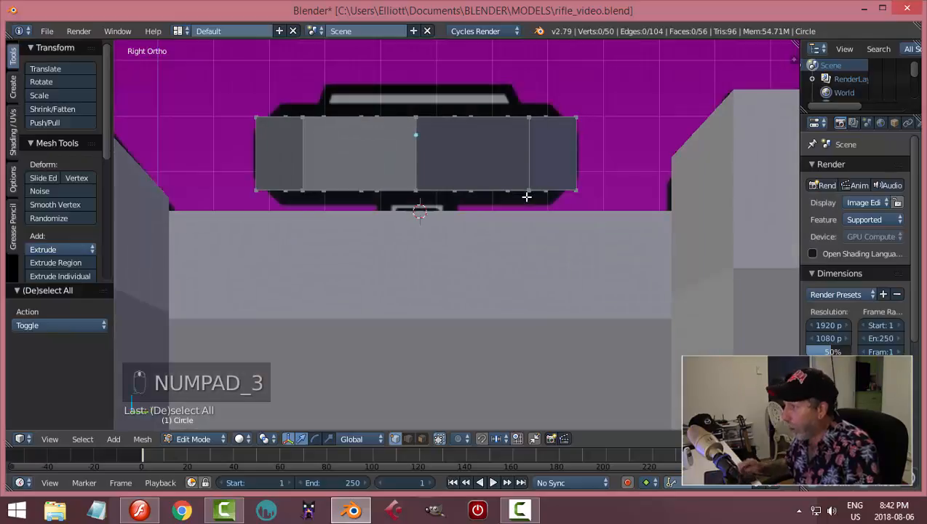
scroll(504, 221, "up", 2)
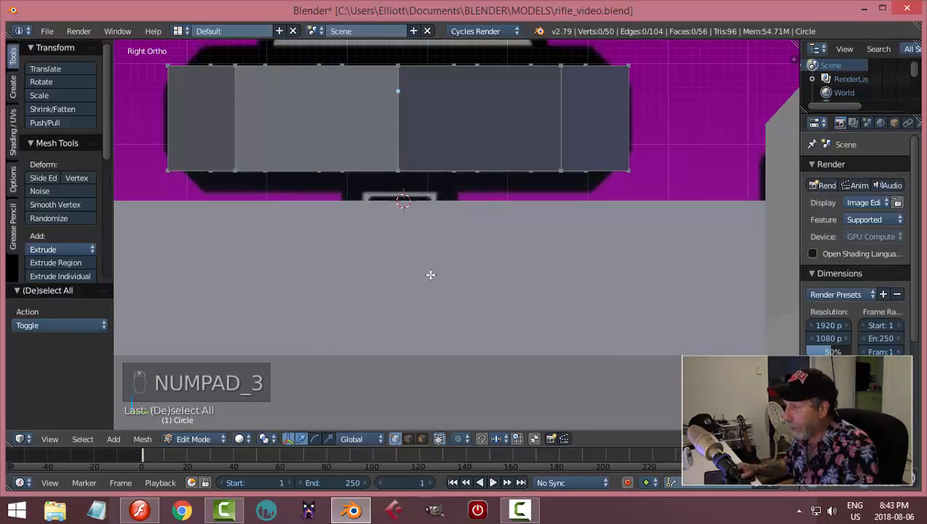
middle_click_drag(429, 205, 430, 207)
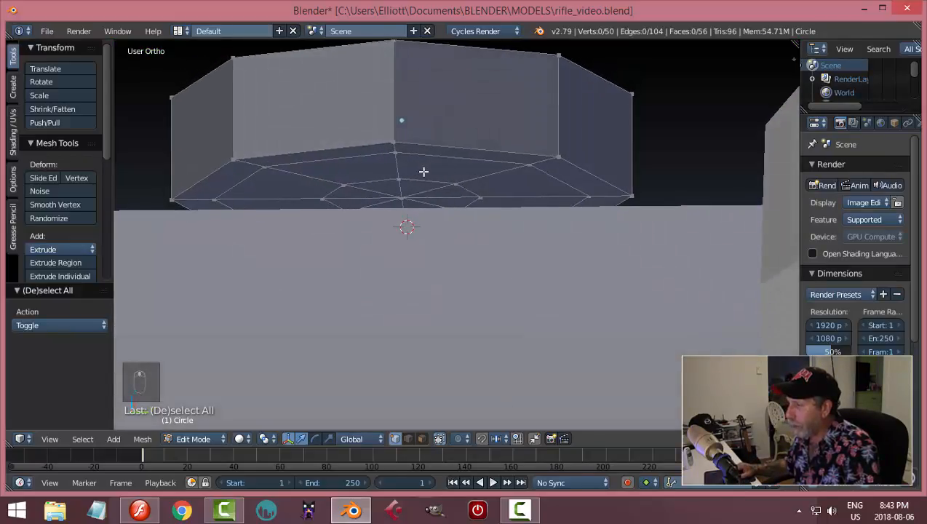
key("ctrl+Tab")
left_click(426, 209)
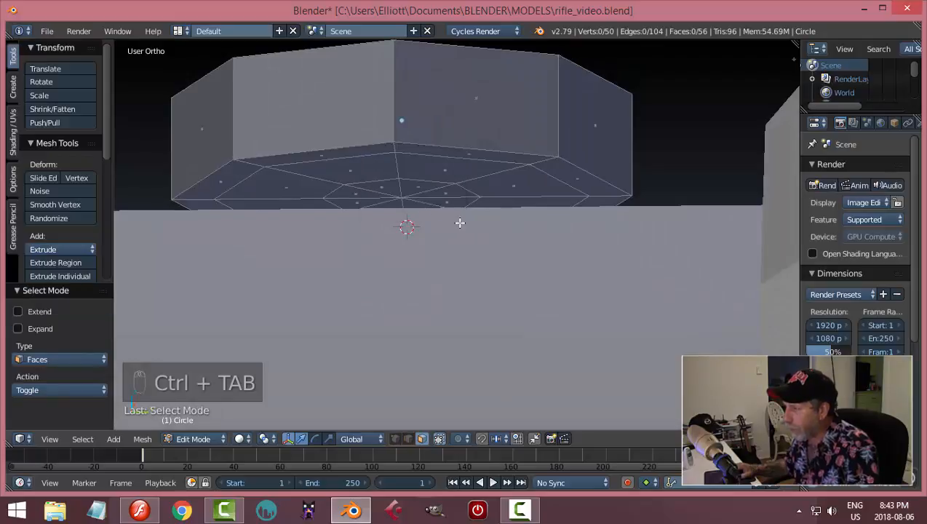
middle_click_drag(459, 223, 401, 186)
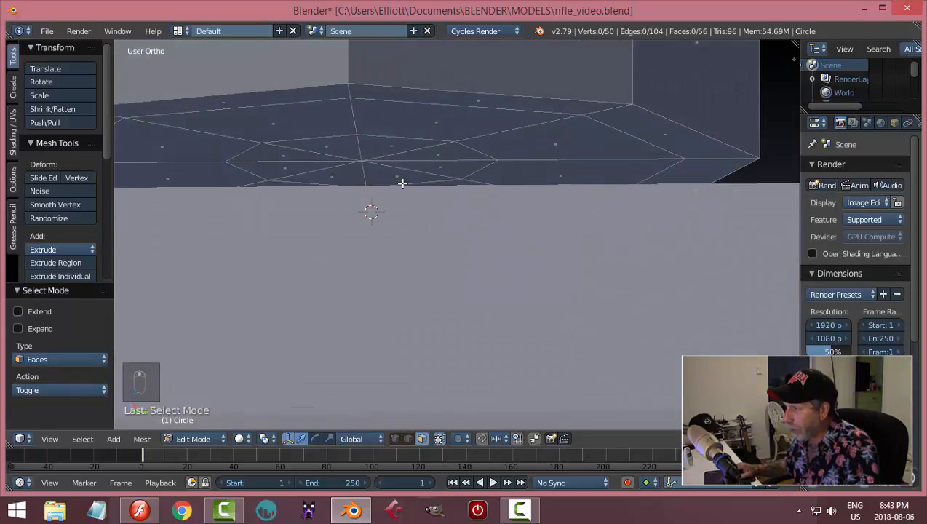
right_click(399, 175)
right_click(435, 166, "shift")
right_click(435, 149, "shift")
right_click(388, 145, "shift")
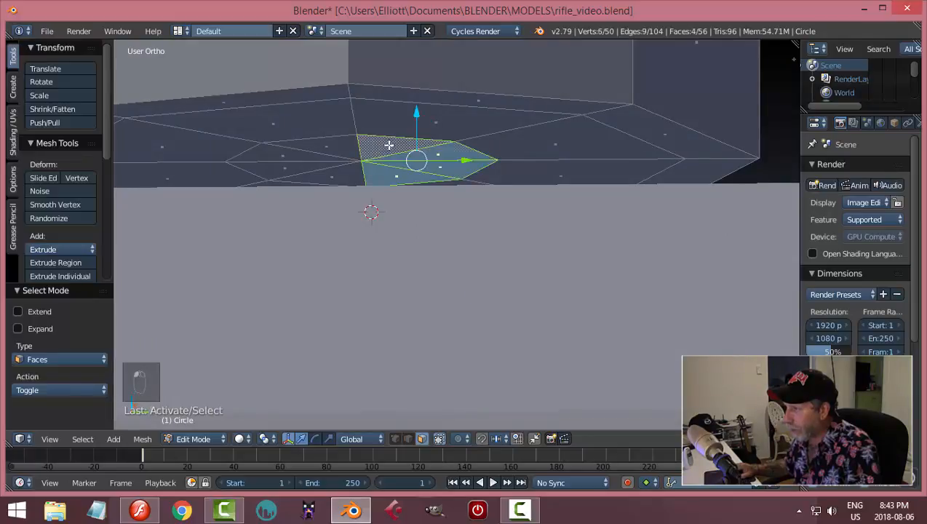
right_click(310, 147, "shift")
right_click(287, 156, "shift")
right_click(290, 165, "shift")
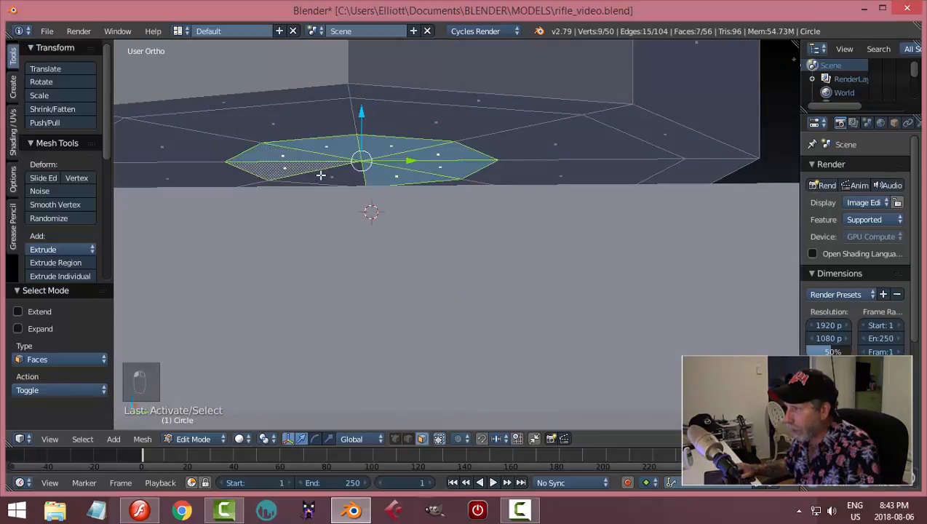
right_click(321, 175, "shift")
Extrude the selected underside faces in place and move them down about 0.069 along Z into the rifle body.
middle_click_drag(473, 186, 521, 164)
key("e")
right_click(521, 164)
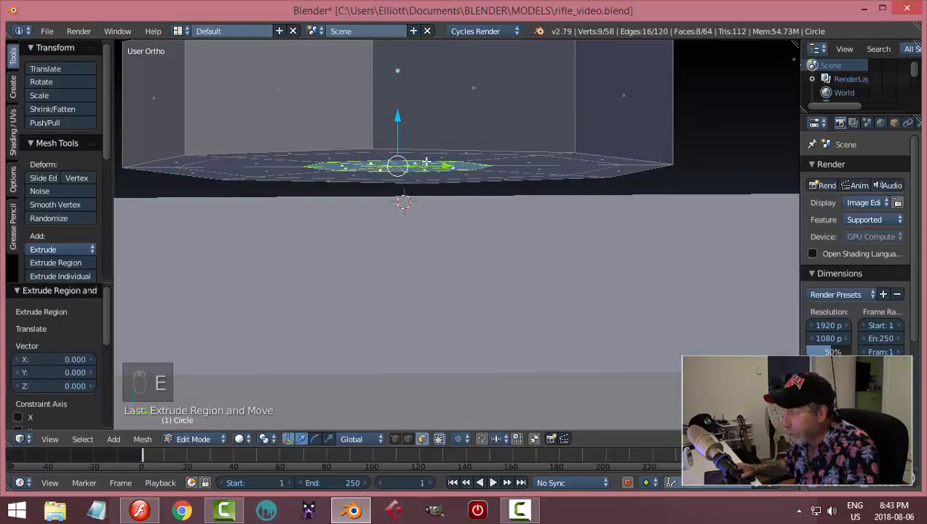
left_click_drag(403, 118, 408, 190)
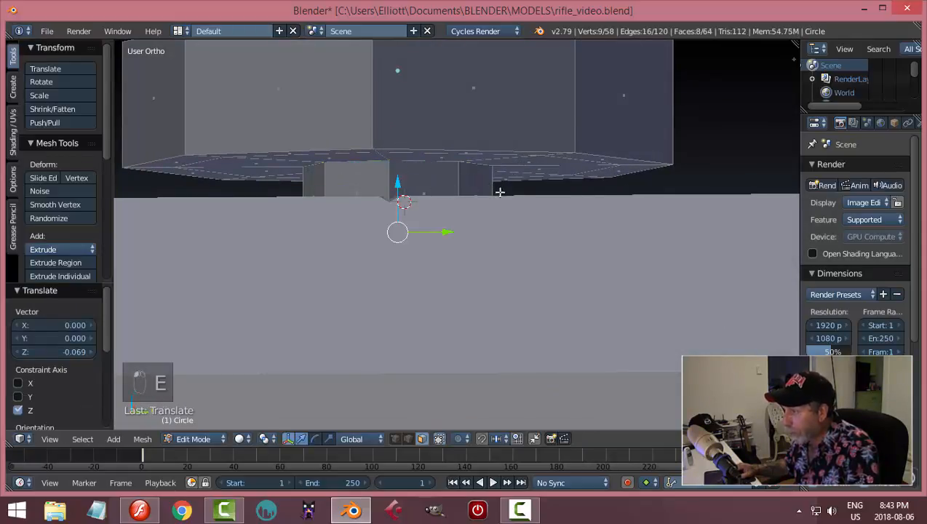
Switch to wireframe shading, grow the selection to include the stem's side faces, and return to solid shading.
middle_click_drag(498, 190, 370, 167)
middle_click_drag(386, 204, 507, 199)
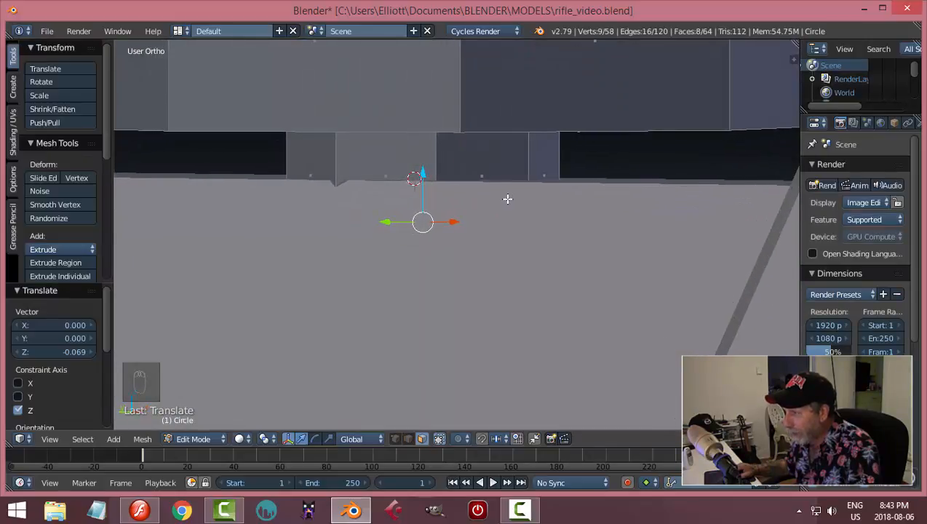
key("z")
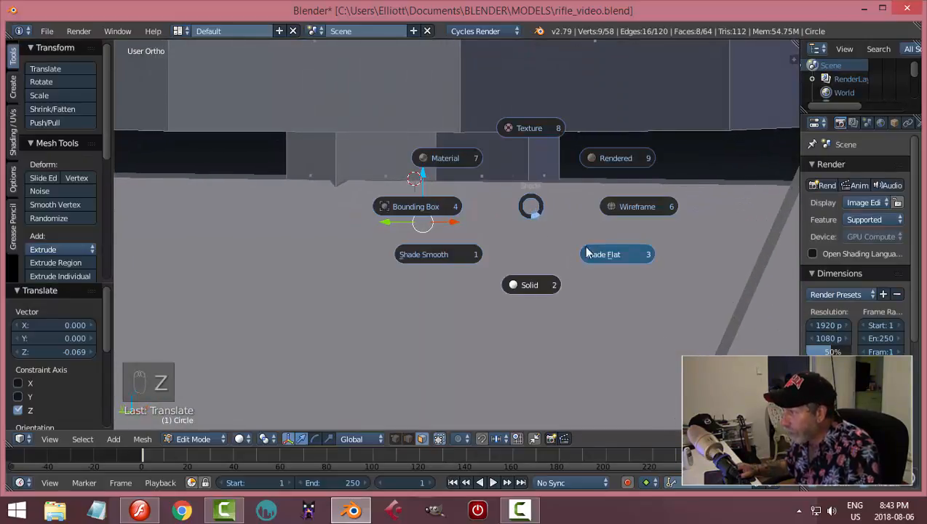
left_click(573, 242)
middle_click_drag(573, 241, 507, 281)
key("ctrl+KP_Add")
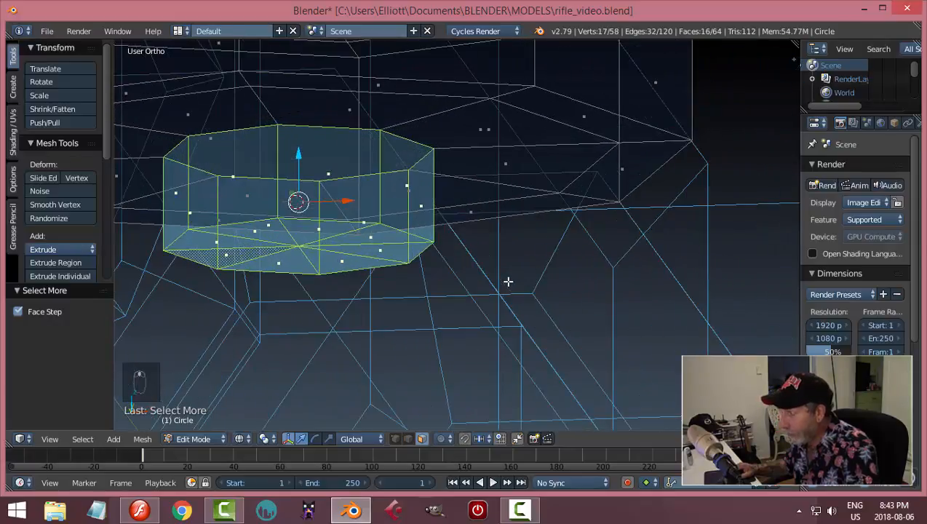
key("z")
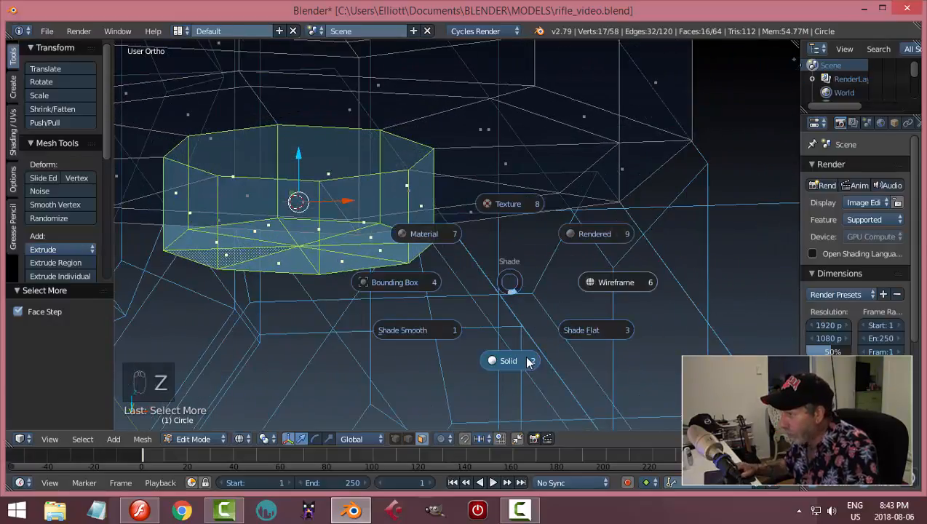
left_click(528, 360)
In wireframe right view, scale the selected stem faces to about 0.757 in X and Y only.
middle_click_drag(515, 313, 480, 302)
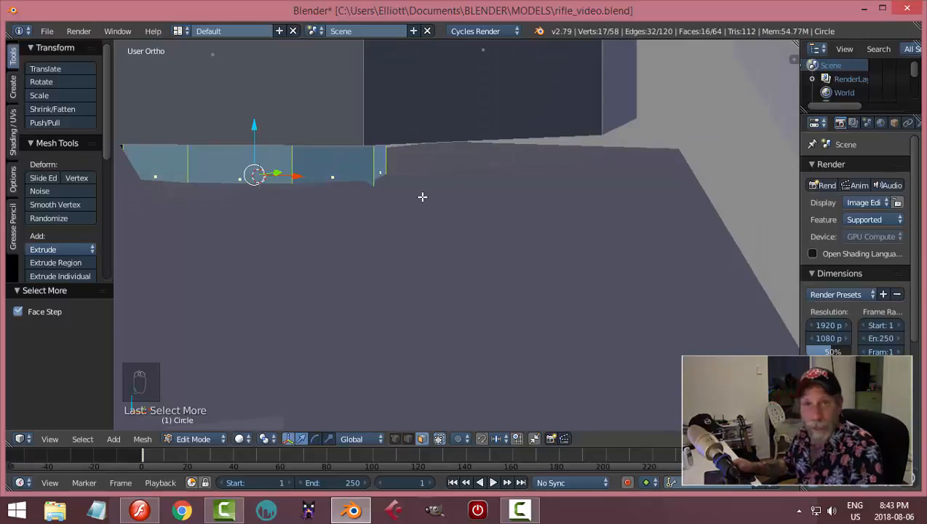
key("KP_3")
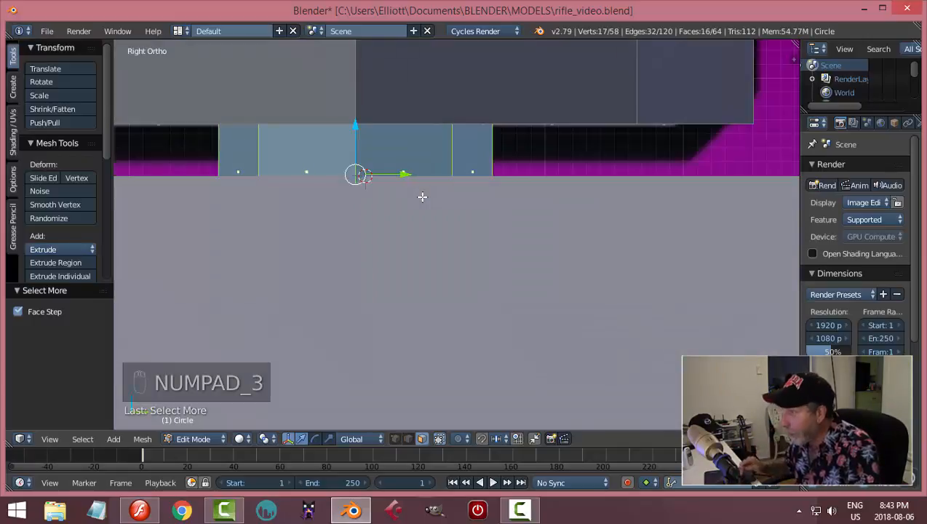
key("z")
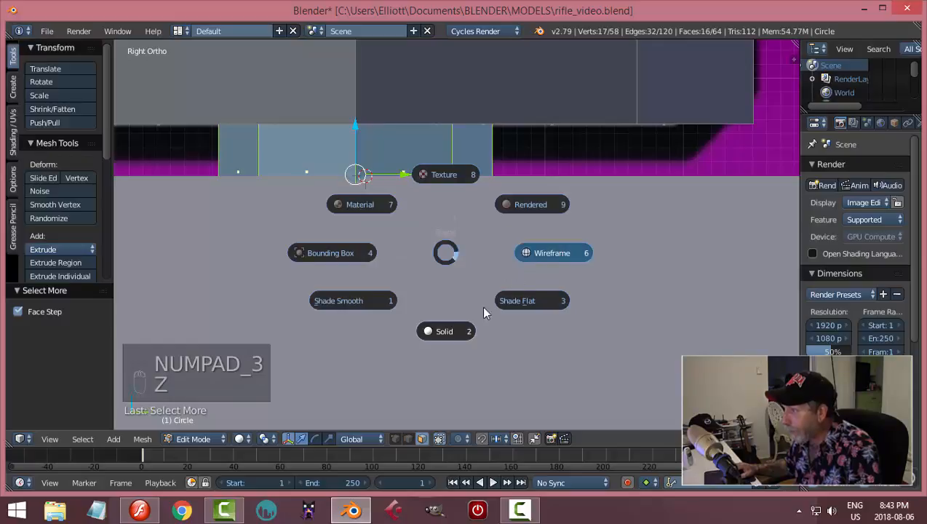
left_click(557, 254)
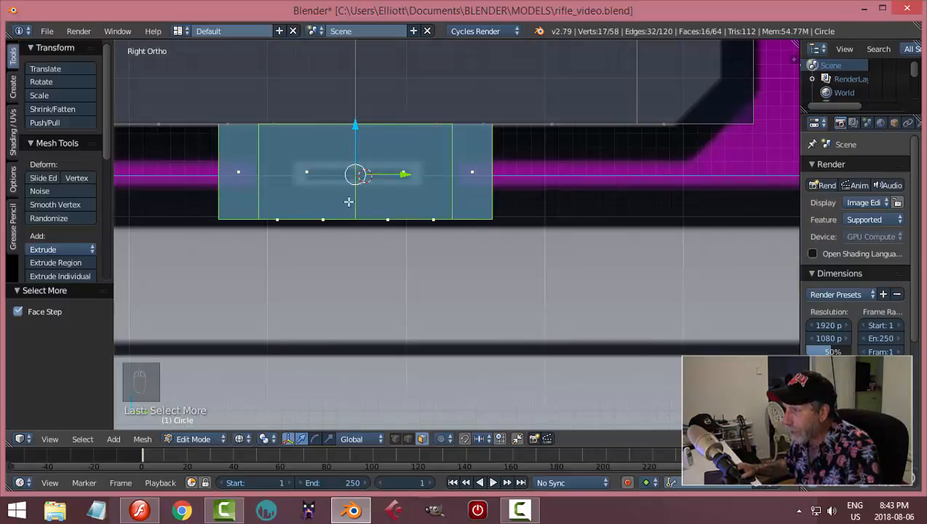
middle_click_drag(355, 226, 352, 226)
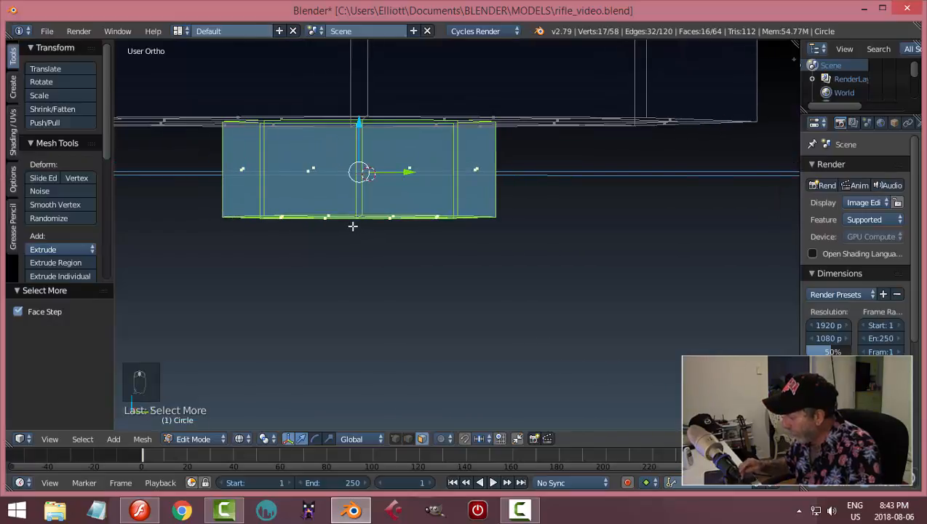
key("KP_3")
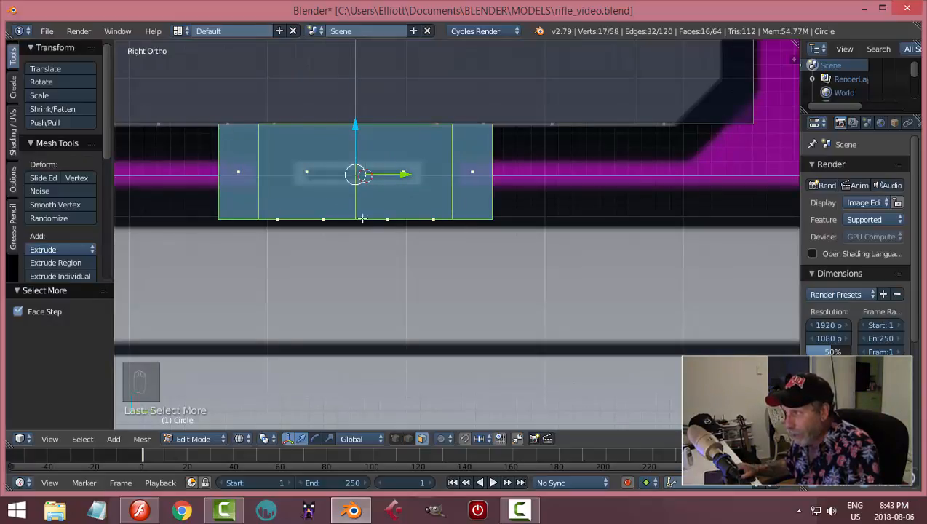
key("s")
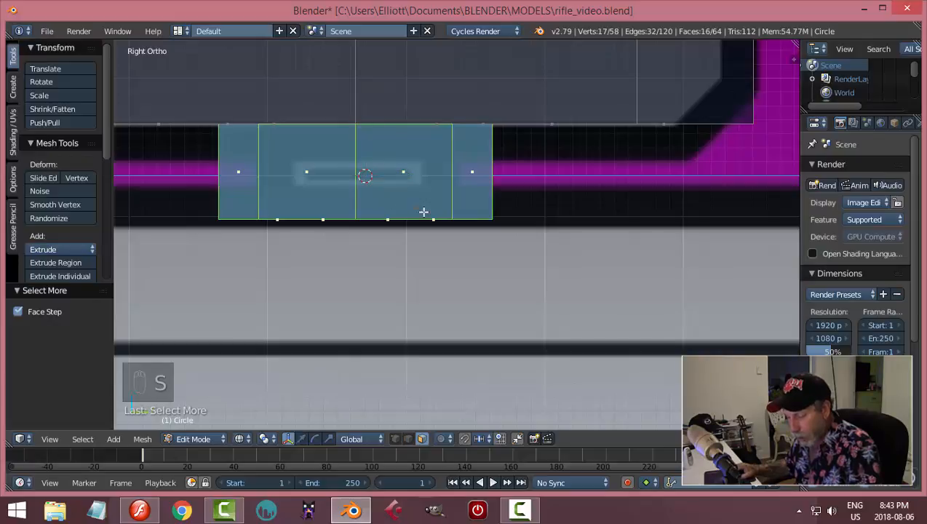
key("shift+z")
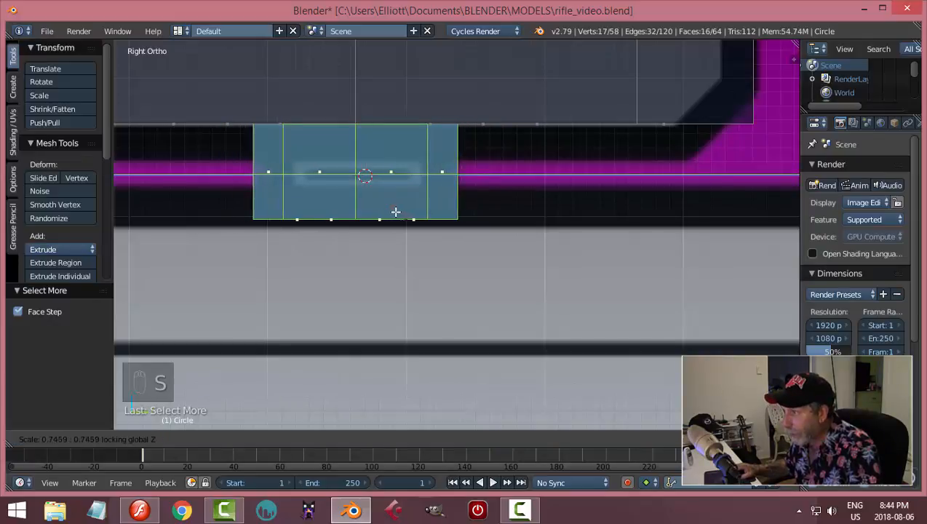
left_click(398, 213)
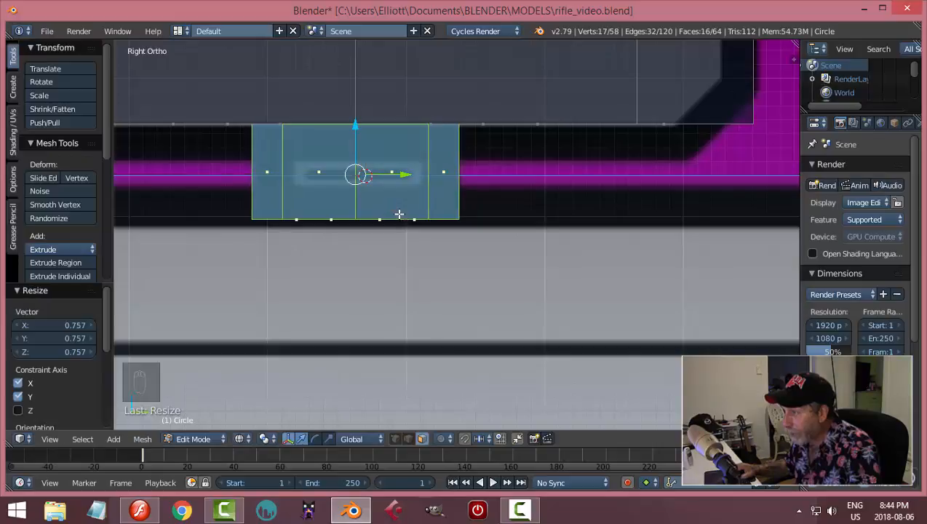
Return to solid shading, deselect everything, and show the knob in right view.
mouse_move(398, 213)
middle_mouse_down()
mouse_move(450, 259)
mouse_move(488, 224)
mouse_move(577, 267)
mouse_move(602, 238)
mouse_move(554, 254)
mouse_move(588, 244)
mouse_move(422, 223)
mouse_move(420, 211)
mouse_move(419, 246)
middle_mouse_up()
key("z")
left_click(445, 339)
key("a")
key("KP_3")
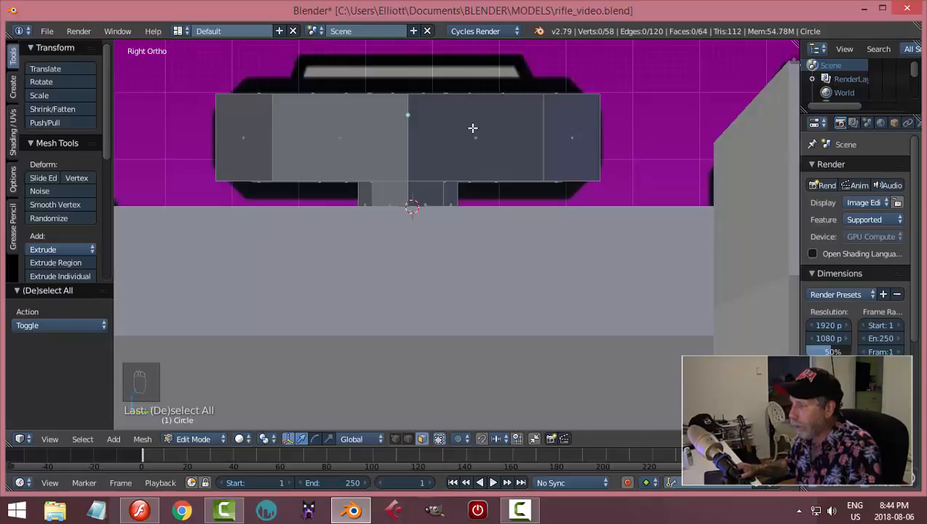
In wireframe right view, box-select the disc's top faces, raise them along Z to the reference outline's upper edge, and deselect.
middle_click_drag(473, 128, 529, 136)
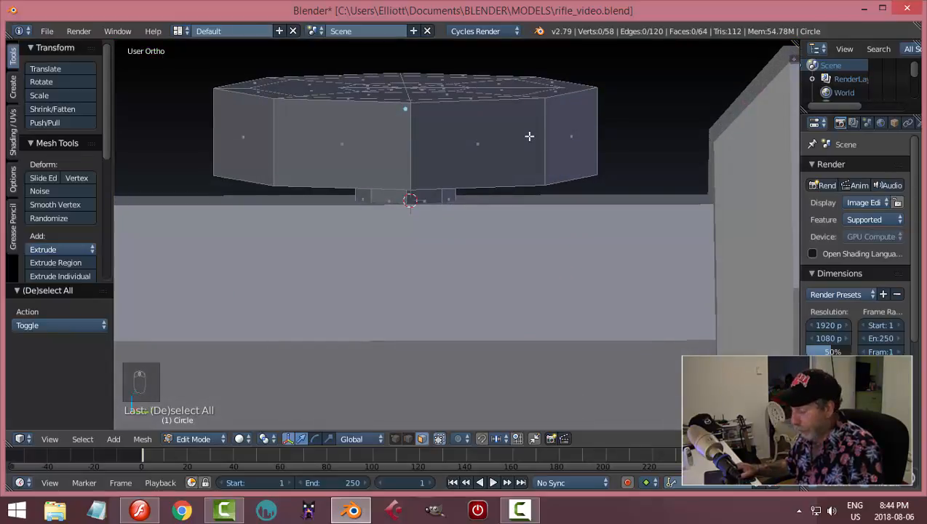
key("z")
left_click(629, 135)
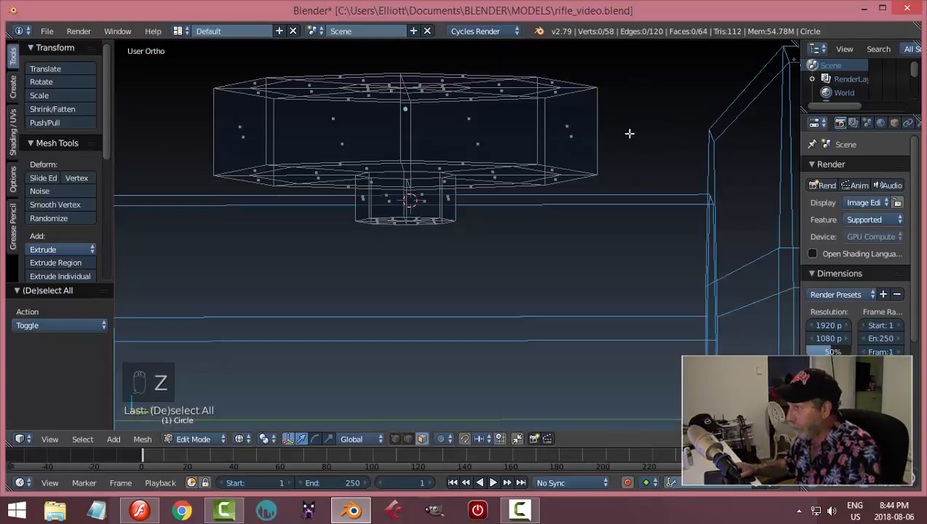
key("KP_Add")
key("KP_3")
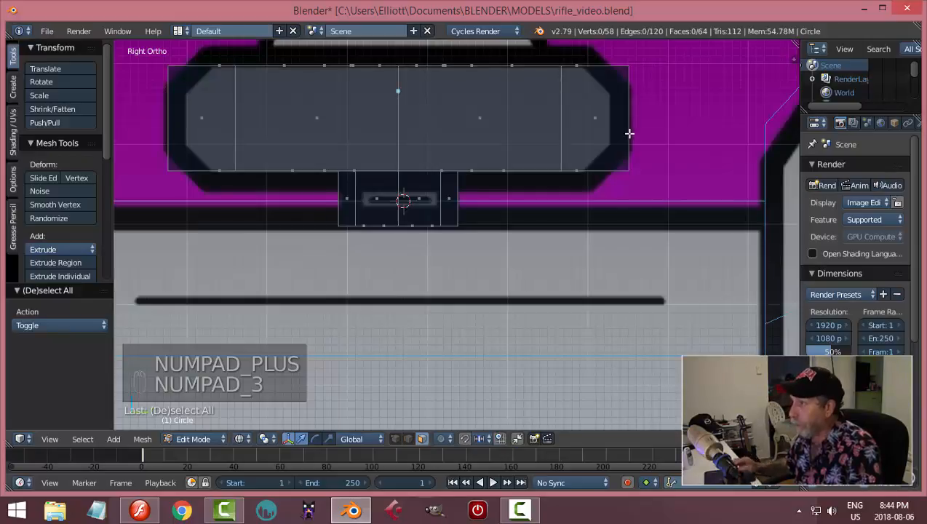
middle_click_drag(543, 197, 517, 278, "shift")
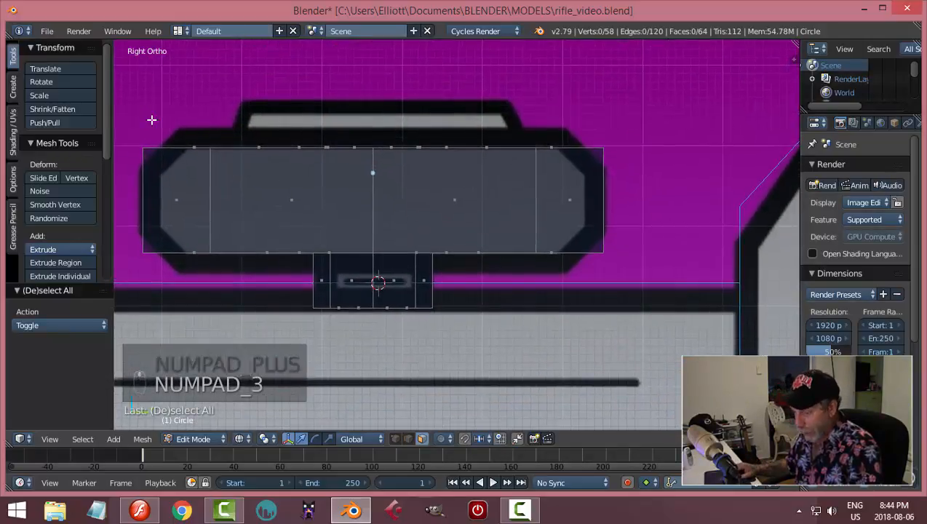
key("b")
left_click_drag(118, 117, 703, 163)
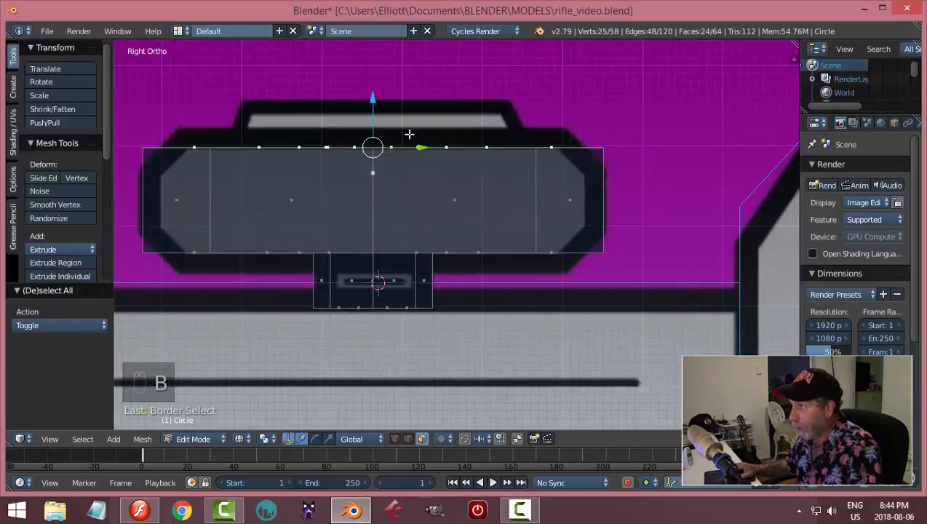
left_click_drag(376, 106, 378, 83)
key("a")
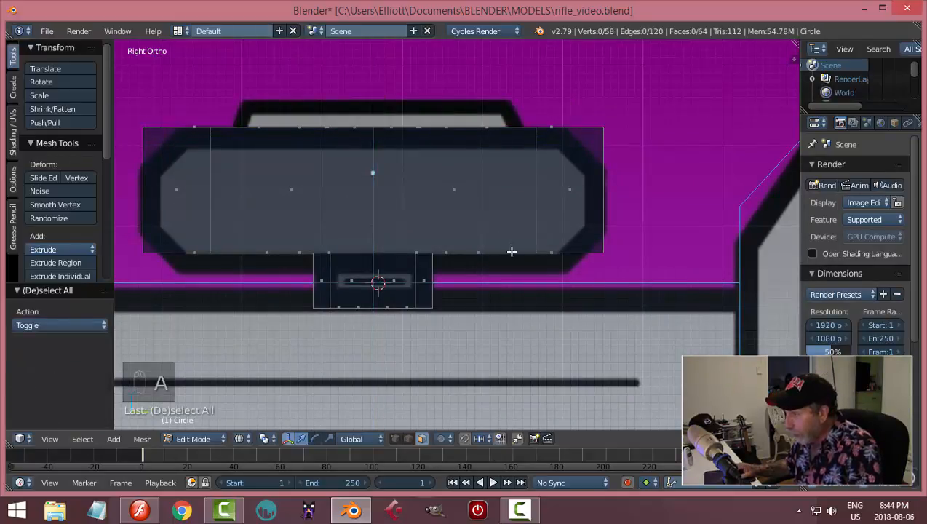
Move the entire knob and stem mesh down along Z until the disc's underside meets the reference outline, and deselect.
key("a")
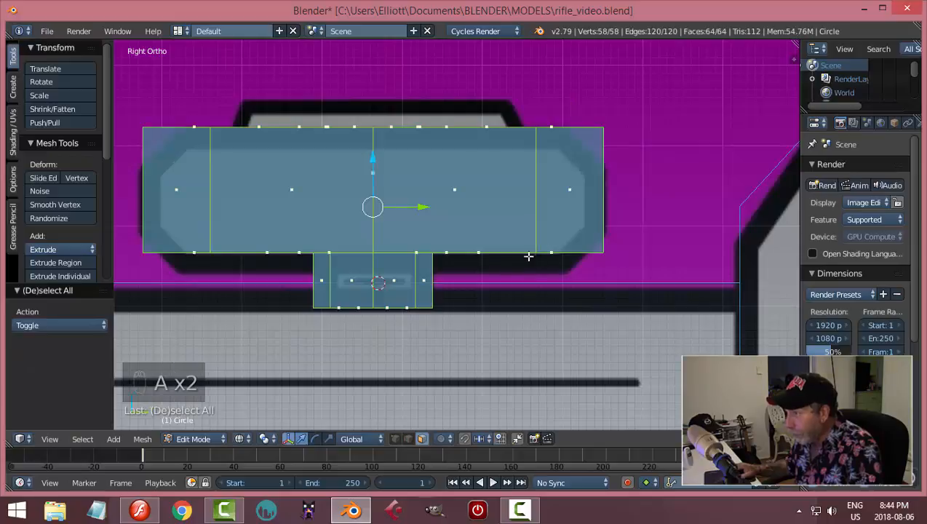
left_click_drag(375, 169, 374, 178)
key("a")
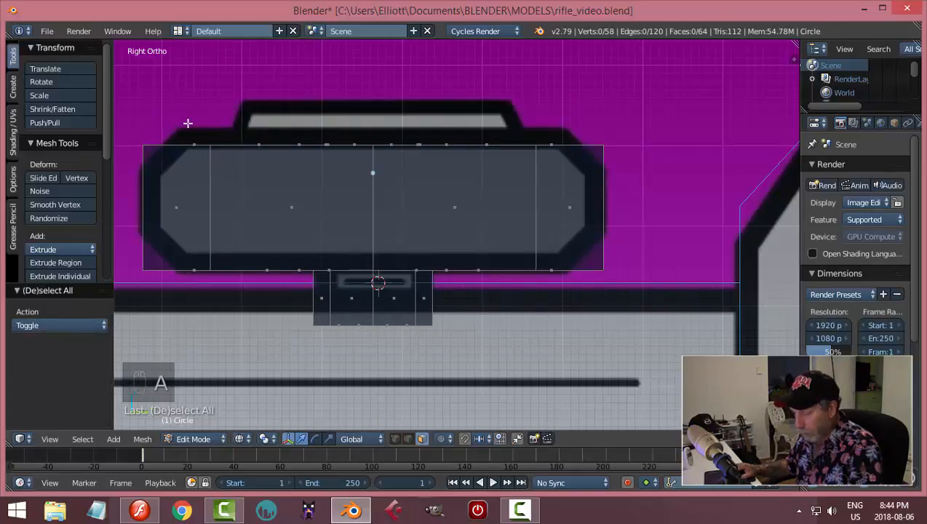
Box-select the disc's top faces again, raise them 0.022 along Z, and deselect.
key("b")
left_click_drag(122, 125, 607, 181)
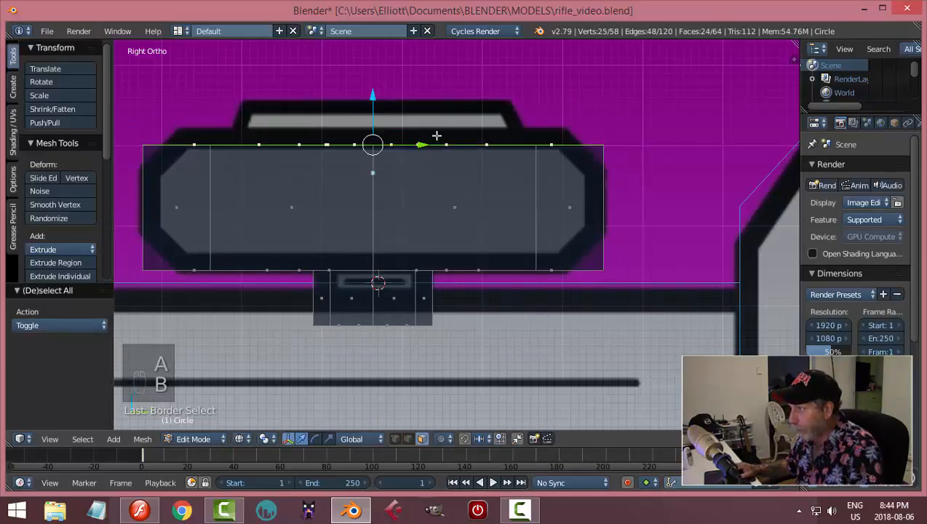
left_click_drag(374, 96, 378, 83)
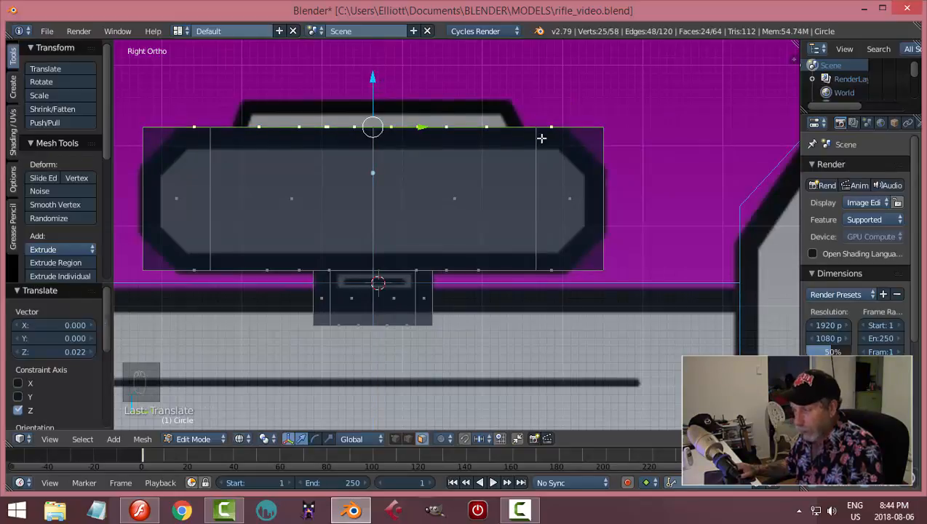
key("a")
Return to solid shading and select the eight triangular faces around the center of the disc's top in face mode.
middle_click_drag(589, 134, 503, 170)
key("z")
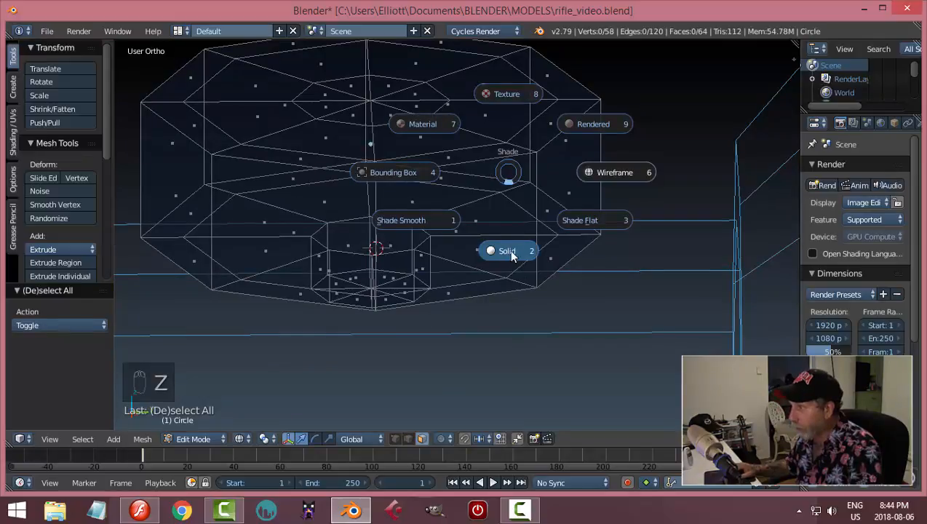
left_click(509, 252)
key("ctrl+Tab")
left_click(412, 117)
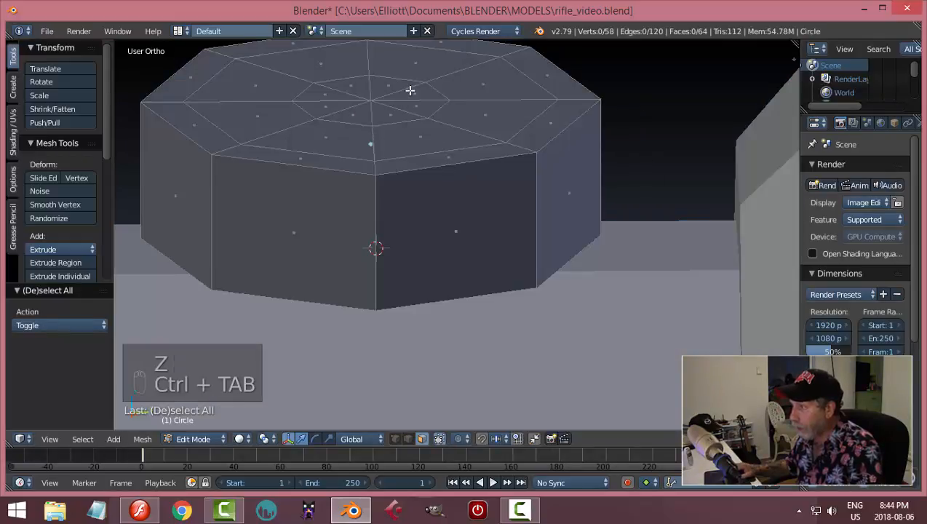
right_click(408, 89)
right_click(392, 86, "shift")
right_click(367, 86, "shift")
right_click(320, 91, "shift")
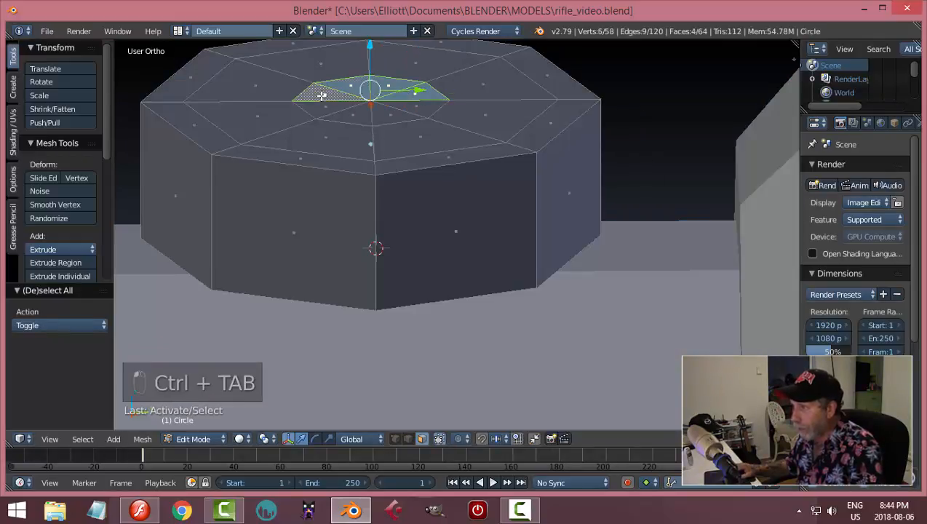
right_click(325, 108, "shift")
right_click(343, 114, "shift")
right_click(368, 117, "shift")
right_click(399, 115, "shift")
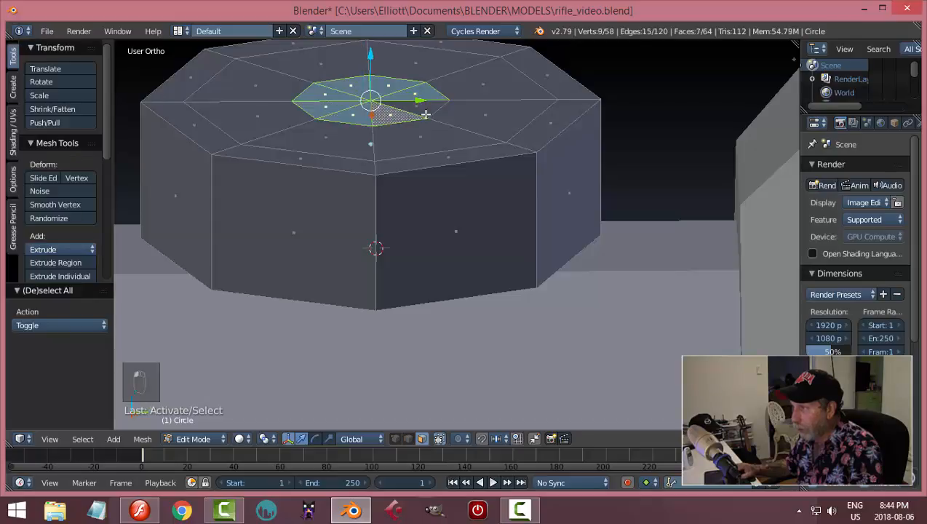
right_click(428, 107, "shift")
Grow the top face selection by one ring and compare it with the reference cap's width in right view.
key("KP_3")
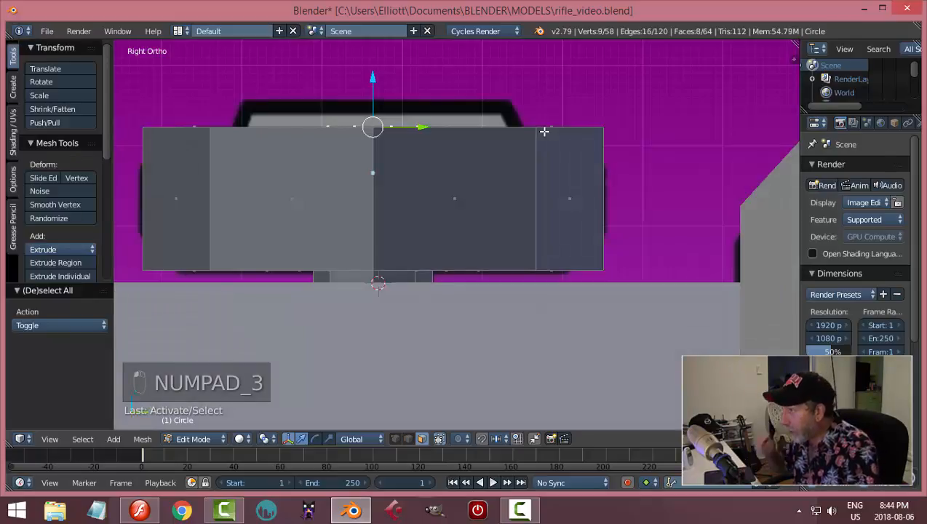
middle_click_drag(500, 147, 493, 159)
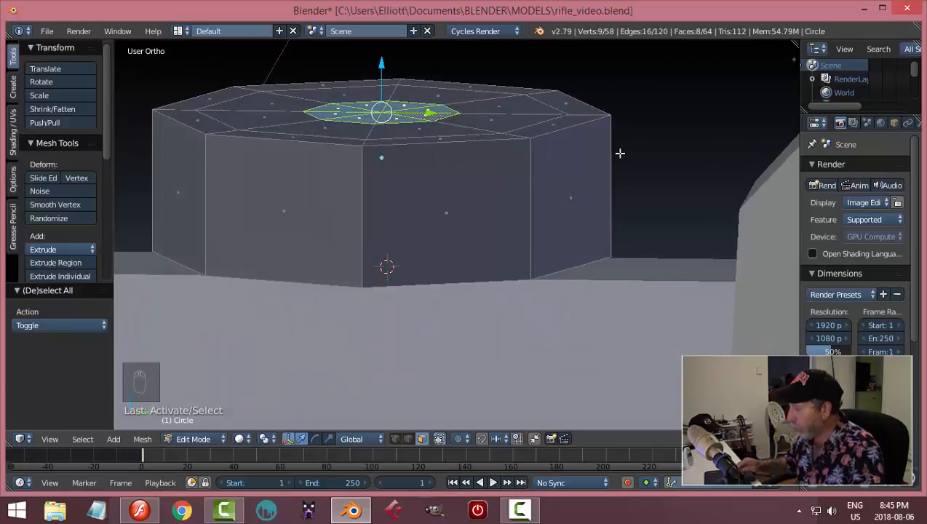
key("ctrl+KP_Add")
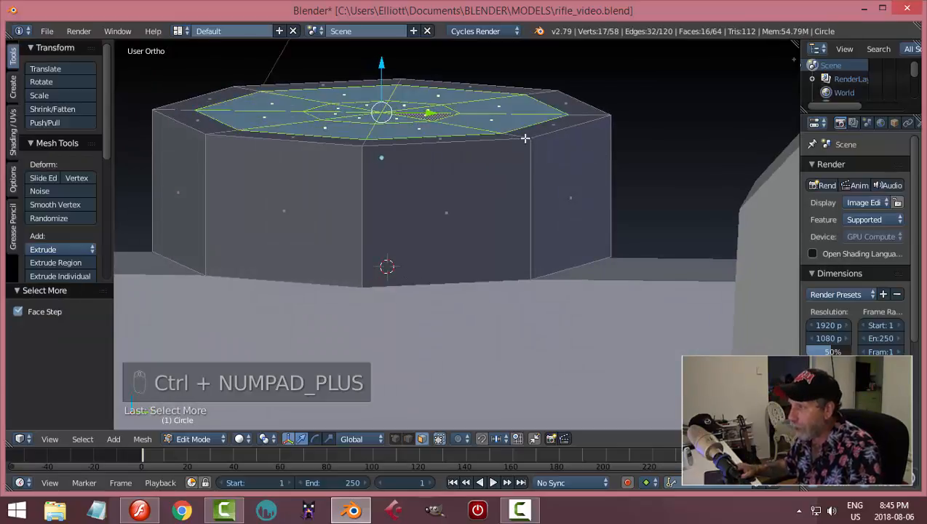
key("KP_3")
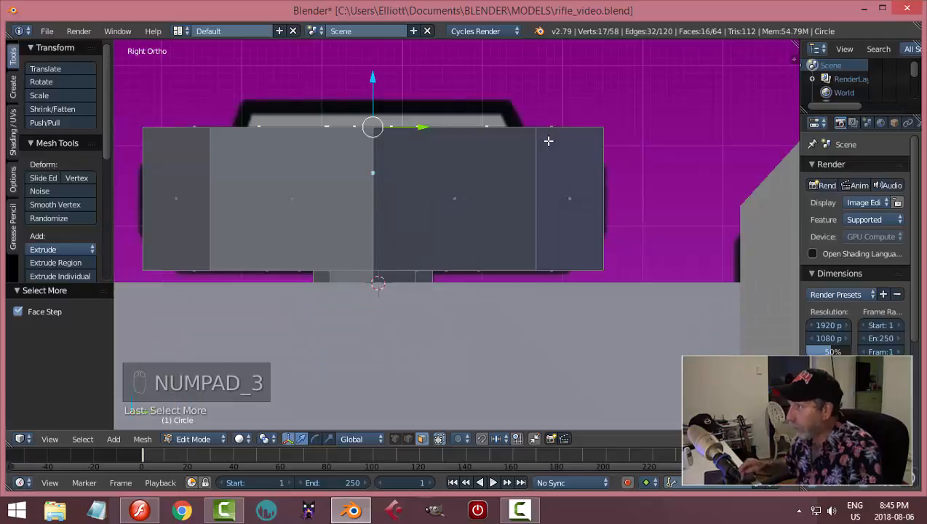
middle_click_drag(429, 153, 431, 159)
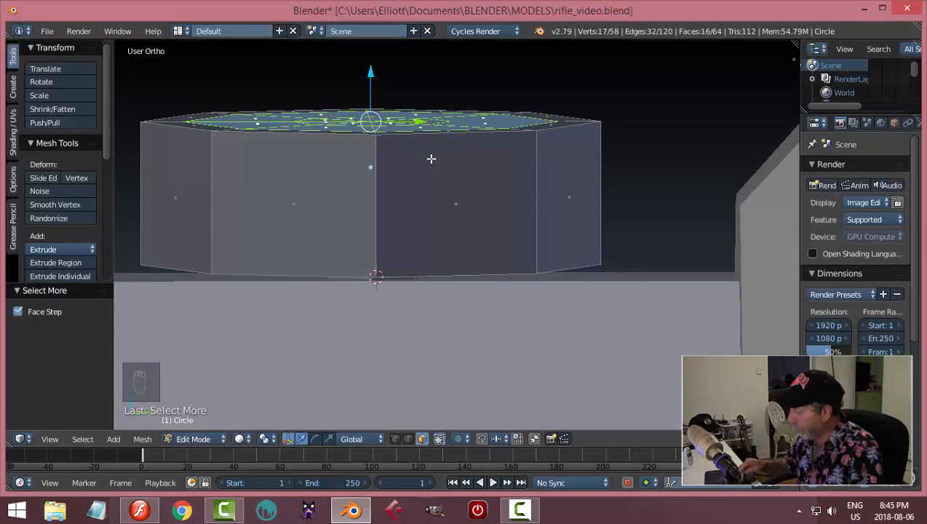
Extrude the selected top faces and move them up 0.039 along Z in right view.
key("KP_3")
key("e")
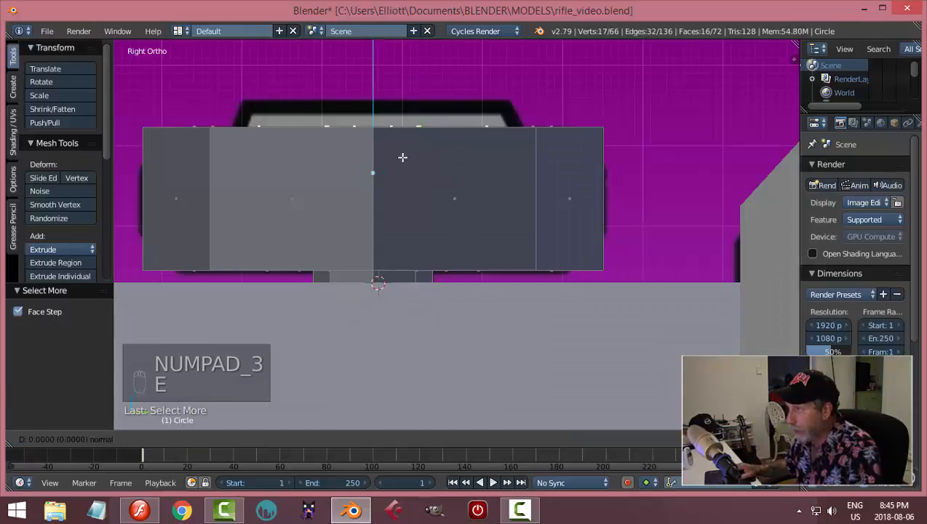
left_click(376, 47)
Switch to wireframe shading and scale the cap's top faces to about 0.82 to slope its sides.
key("z")
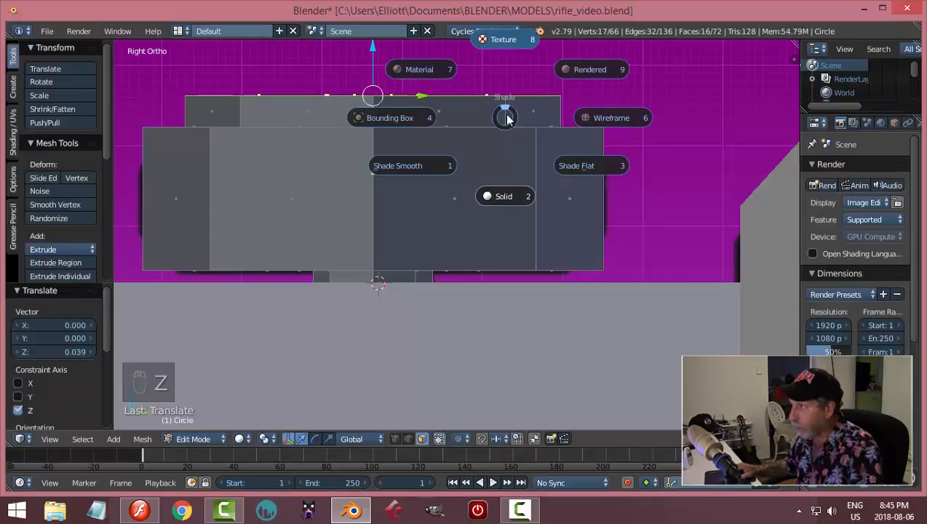
left_click(584, 120)
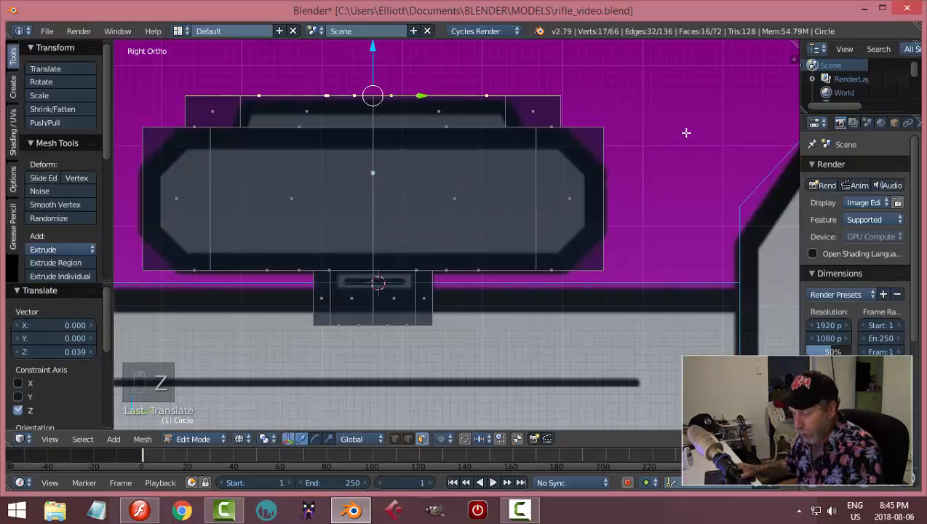
key("s")
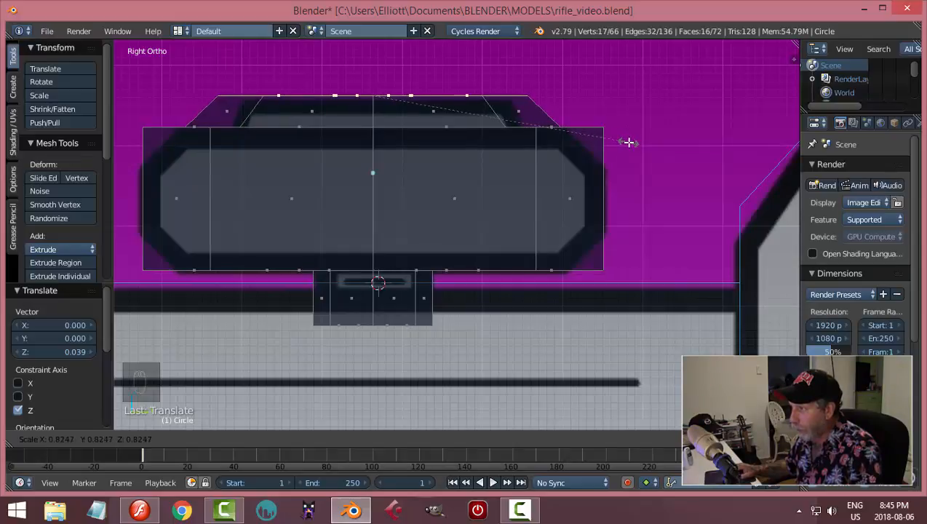
left_click(628, 142)
Grow the selection to include the cap's sloped sides and scale it to about 0.83 in X and Y, excluding Z.
key("ctrl+KP_Add")
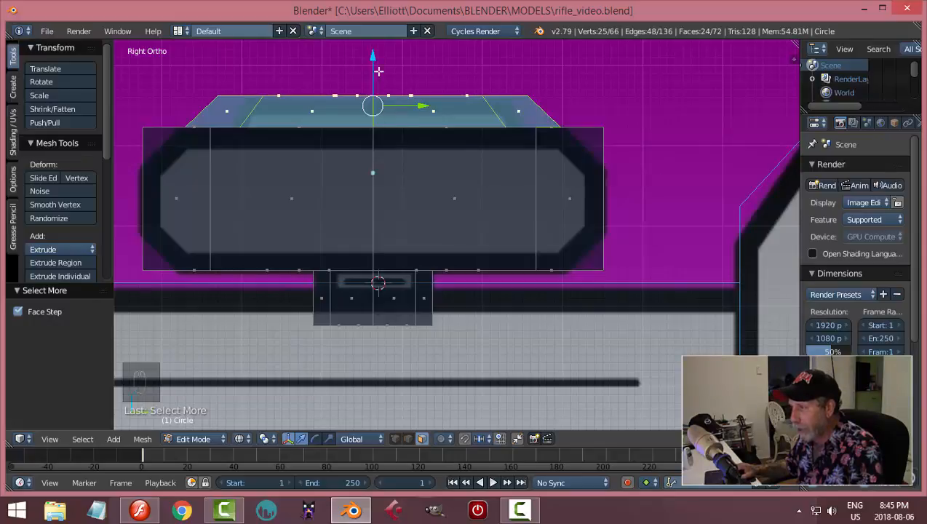
key("s")
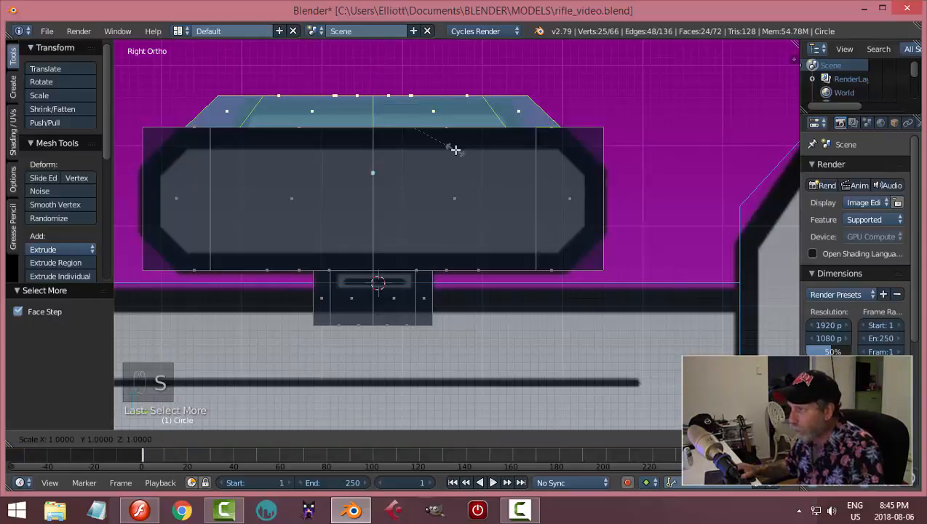
key("shift+z")
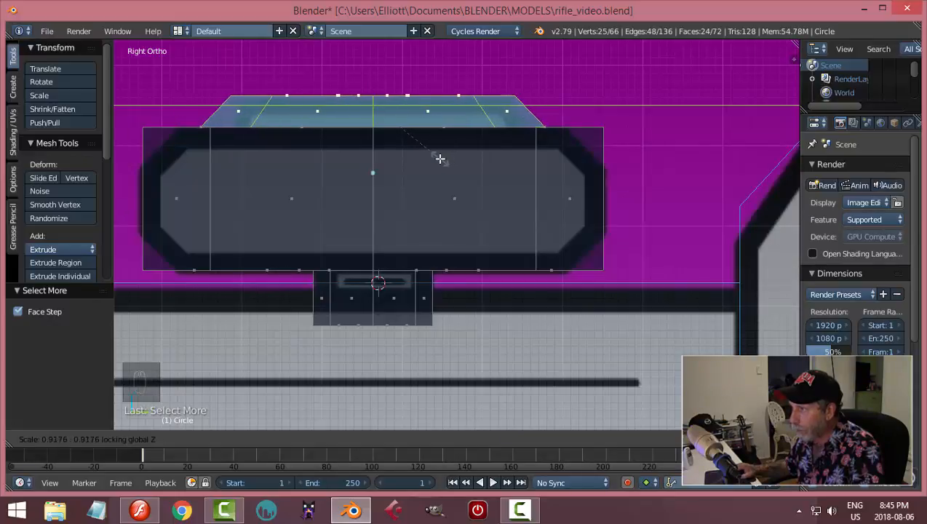
left_click(430, 158)
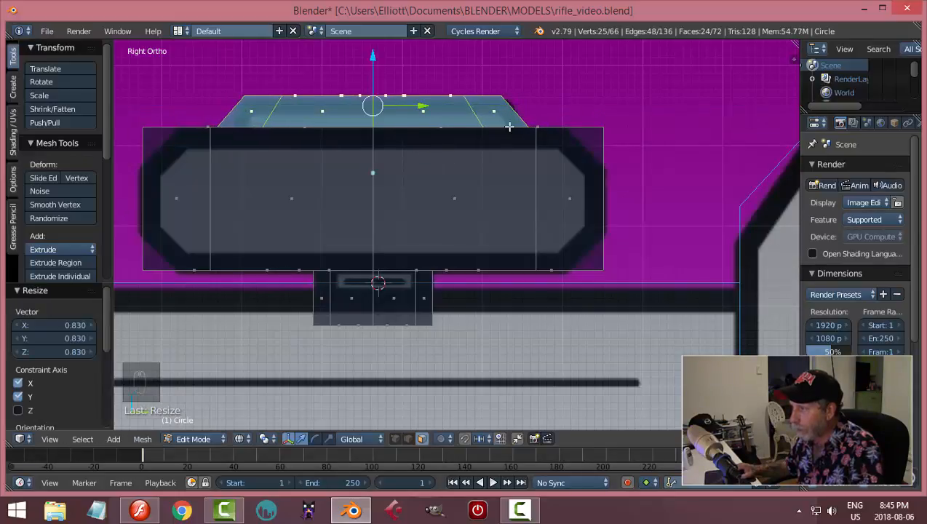
Deselect the cap's faces and return to solid shading to inspect the knob's shape.
middle_click_drag(506, 124, 545, 142)
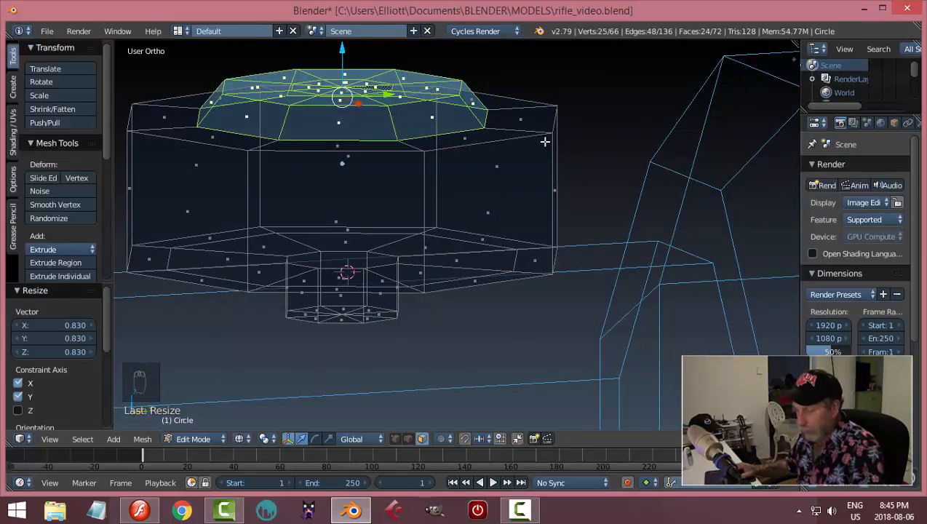
key("a")
key("z")
left_click(534, 211)
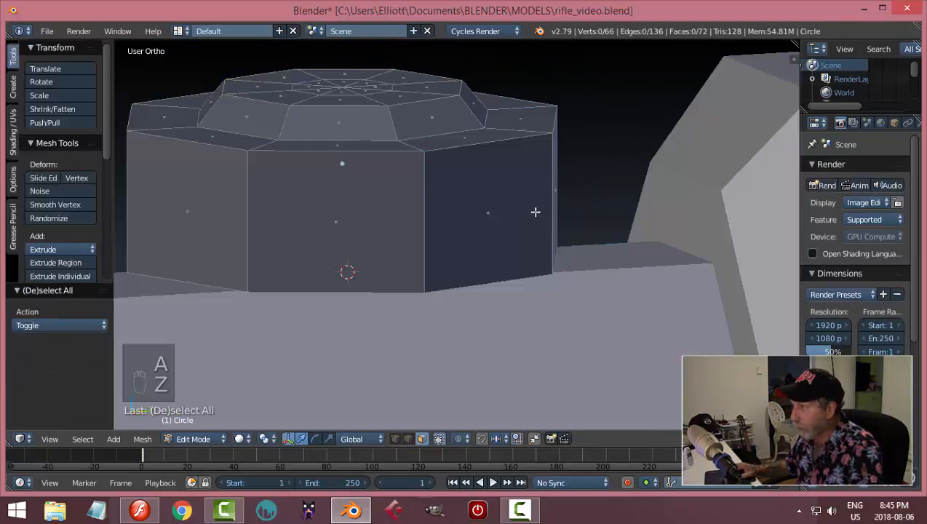
mouse_move(534, 211)
middle_mouse_down()
mouse_move(517, 197)
mouse_move(519, 182)
mouse_move(576, 147)
mouse_move(554, 182)
mouse_move(464, 209)
mouse_move(519, 139)
mouse_move(542, 201)
mouse_move(459, 148)
middle_mouse_up()
middle_click_drag(518, 201, 498, 208)
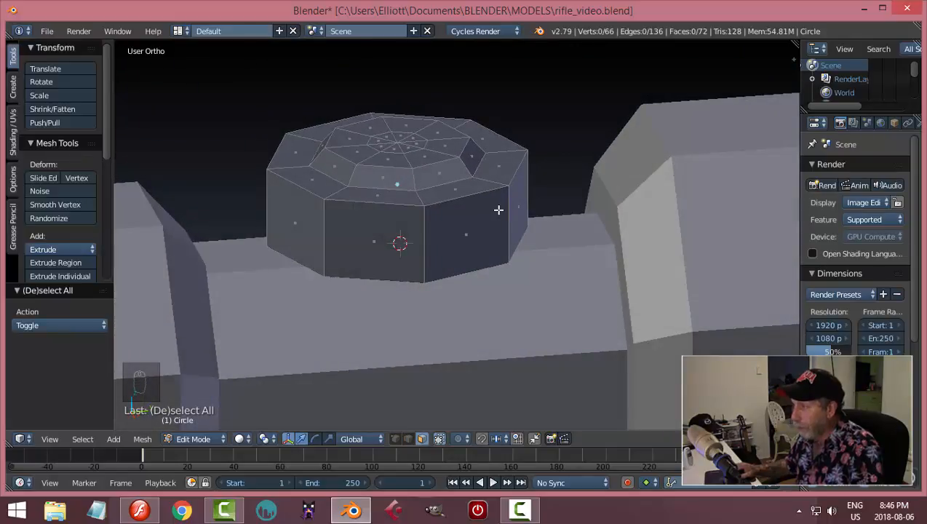
Select the disc's upper and lower outer edge loops in edge mode and align to the right view.
key("ctrl+Tab")
left_click(472, 196)
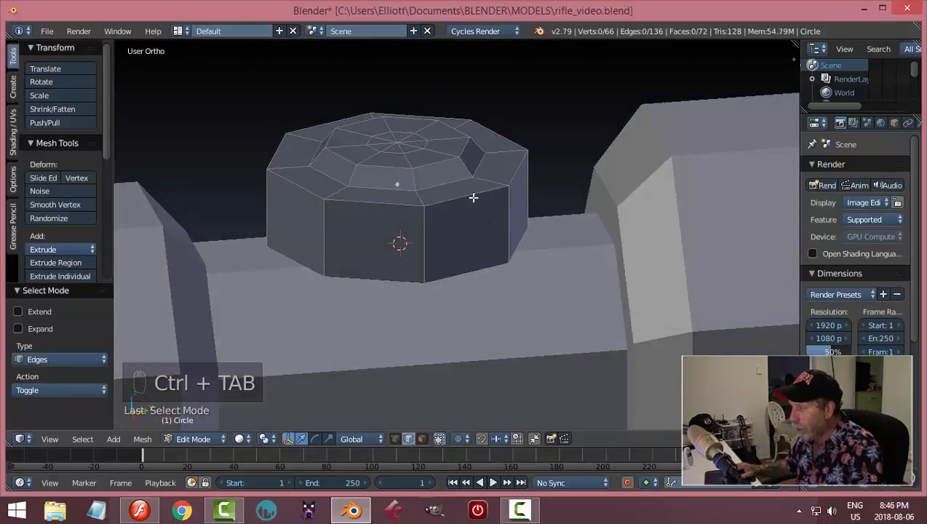
right_click(473, 195, "alt")
middle_click_drag(473, 195, 499, 201)
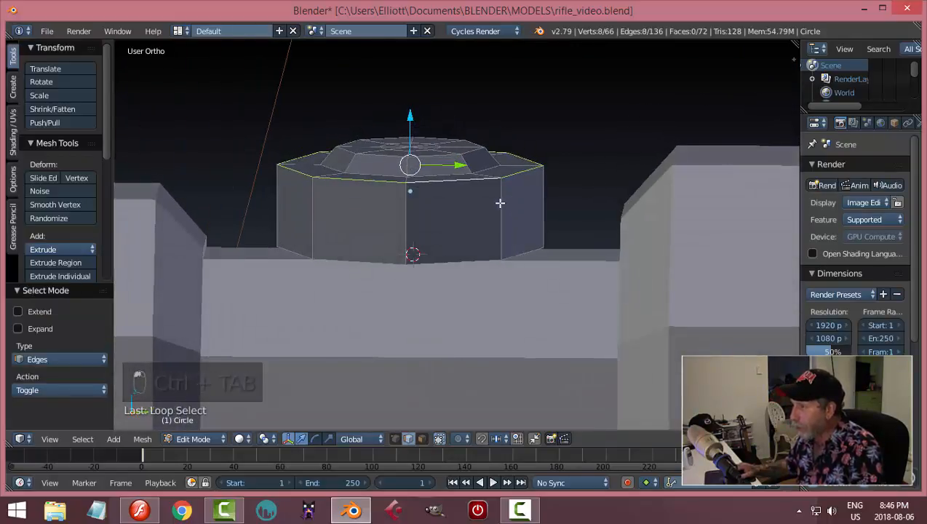
middle_click_drag(458, 224, 459, 203)
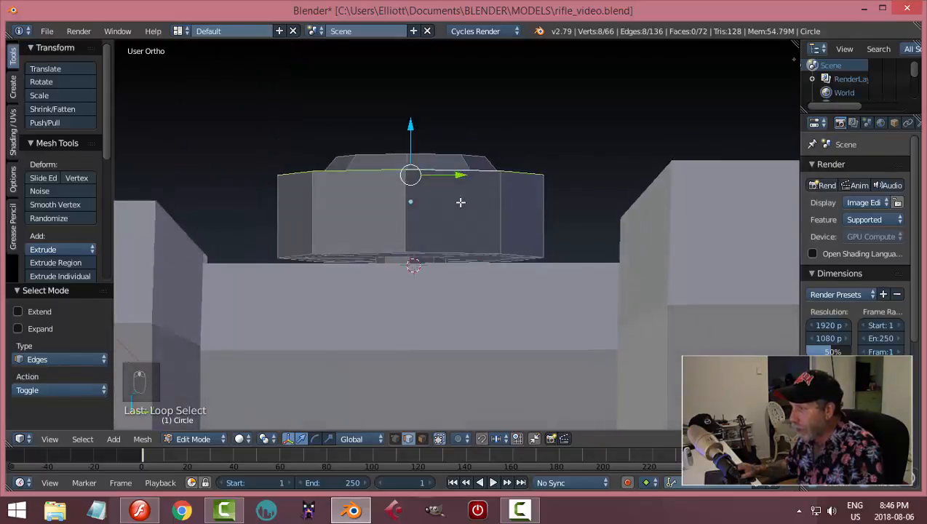
right_click(476, 251, "alt+shift")
key("KP_3")
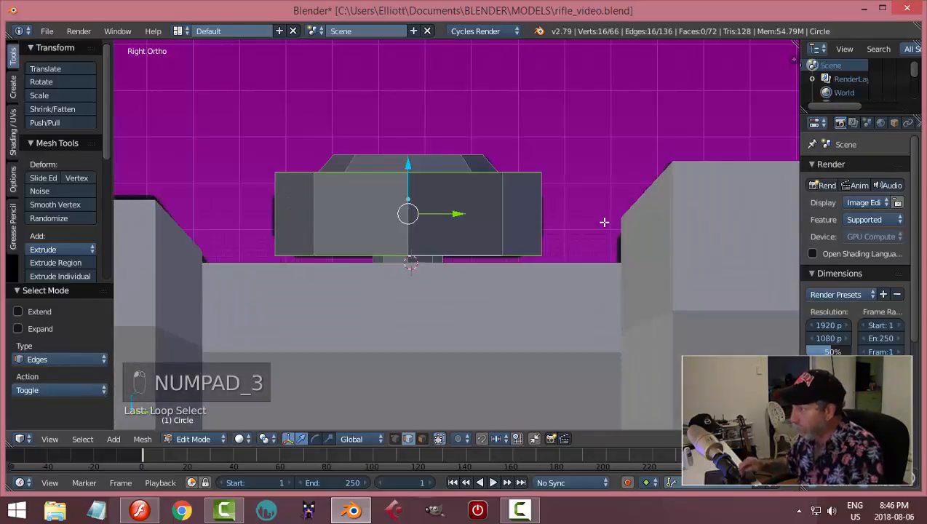
Bevel the disc's two outer edge loops by about 0.032 with one segment, matching the reference in wireframe shading.
key("z")
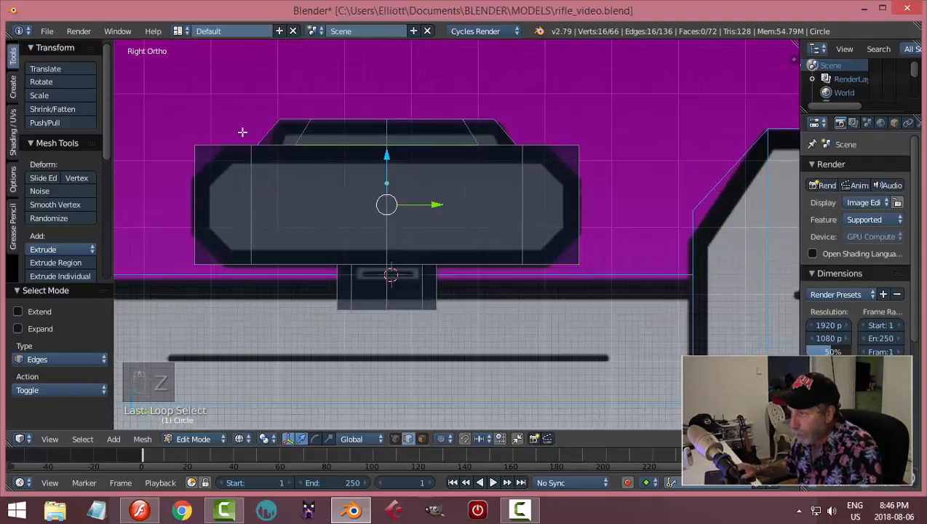
mouse_move(557, 215)
middle_mouse_down()
mouse_move(576, 221)
mouse_move(570, 206)
middle_mouse_up()
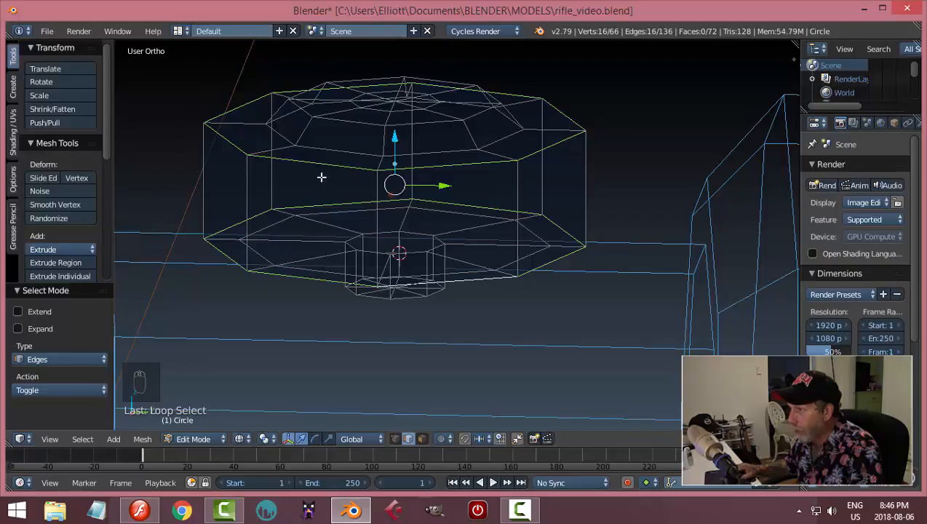
key("KP_3")
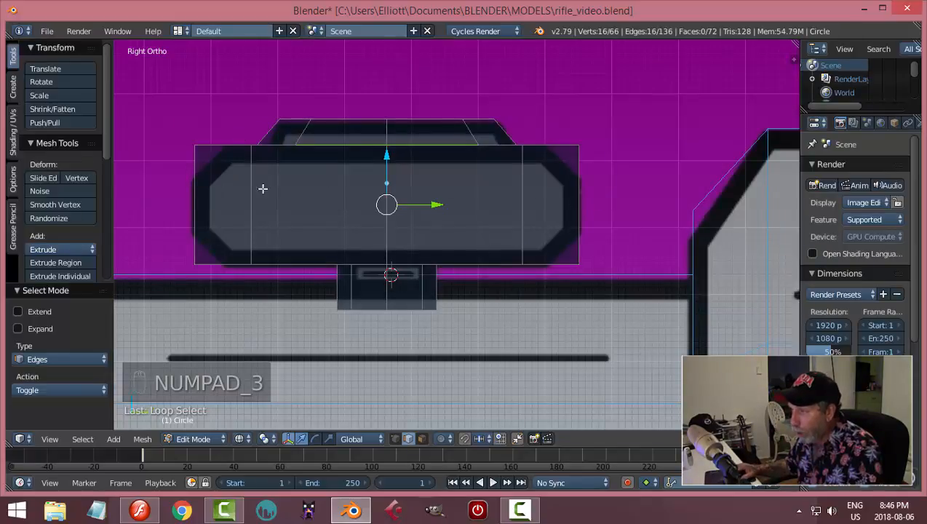
key("ctrl+b")
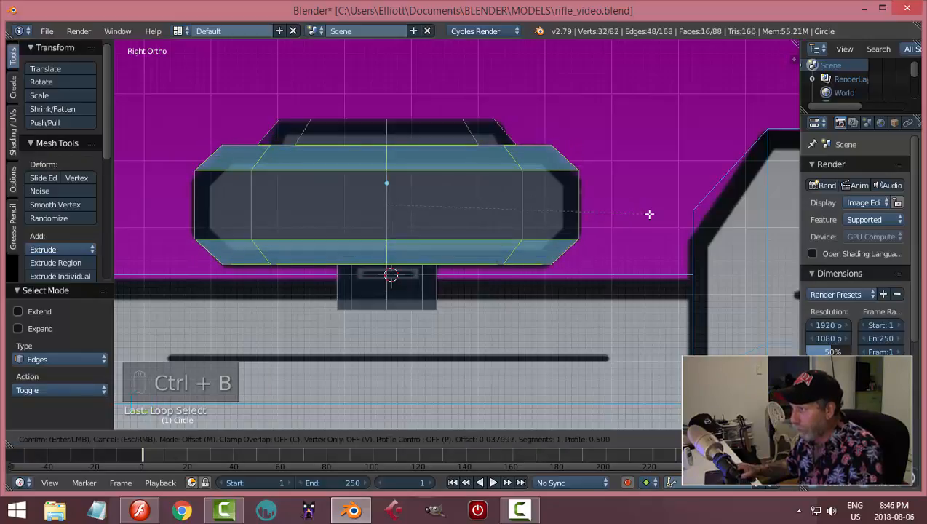
left_click(644, 215)
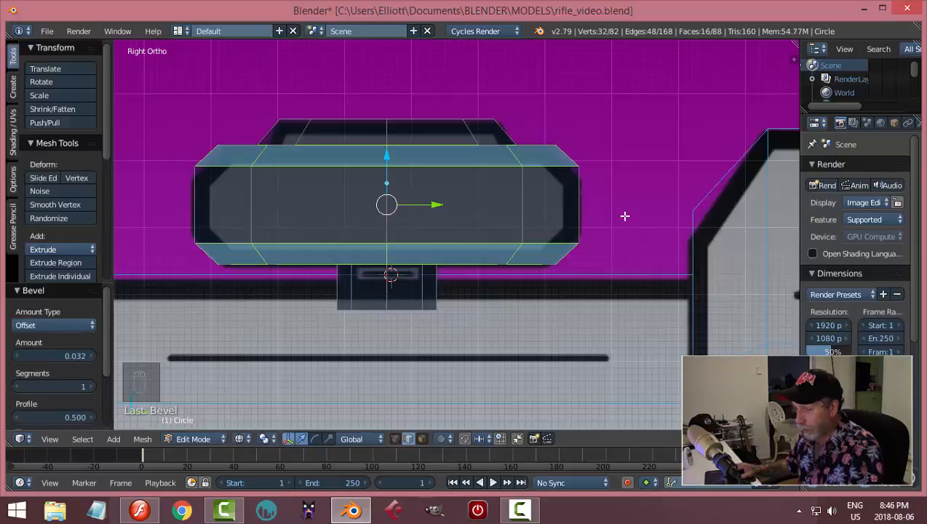
Deselect the bevelled geometry, return to Object Mode and switch the view to solid shading.
key("a")
key("Tab")
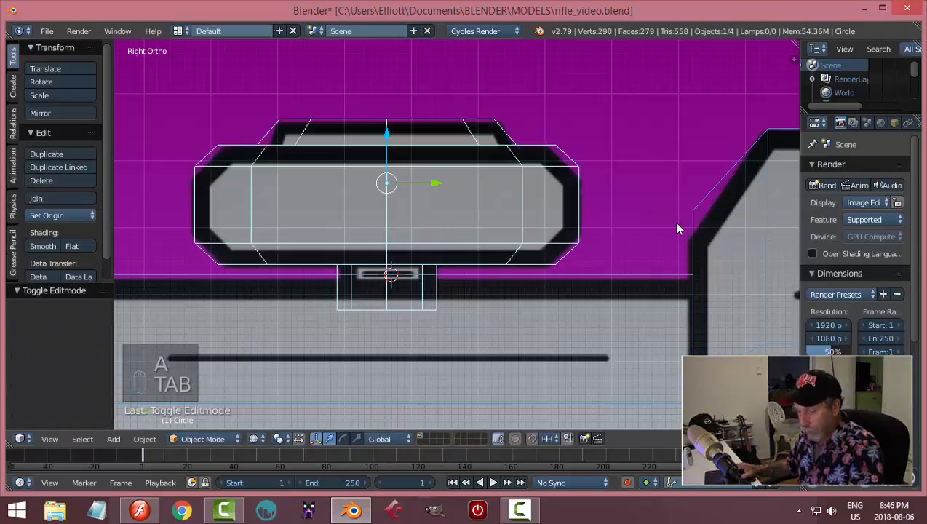
key("z")
left_click(670, 280)
mouse_move(671, 277)
middle_mouse_down()
mouse_move(609, 242)
mouse_move(521, 247)
mouse_move(569, 255)
mouse_move(652, 218)
middle_mouse_up()
scroll(514, 291, "down", 3)
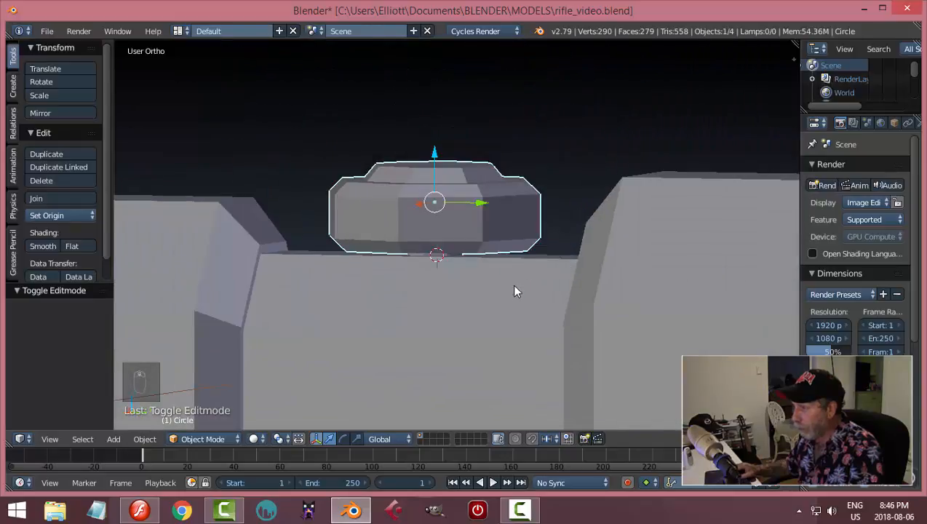
Raise the knob slightly along Z to expose more of its stem, and deselect it.
middle_click_drag(513, 285, 550, 288)
scroll(469, 265, "up", 1)
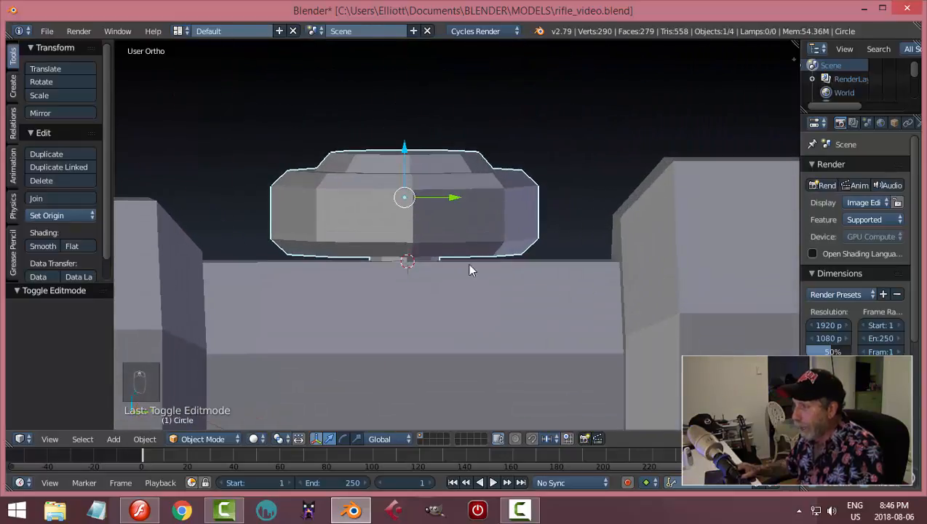
middle_click_drag(469, 265, 460, 275)
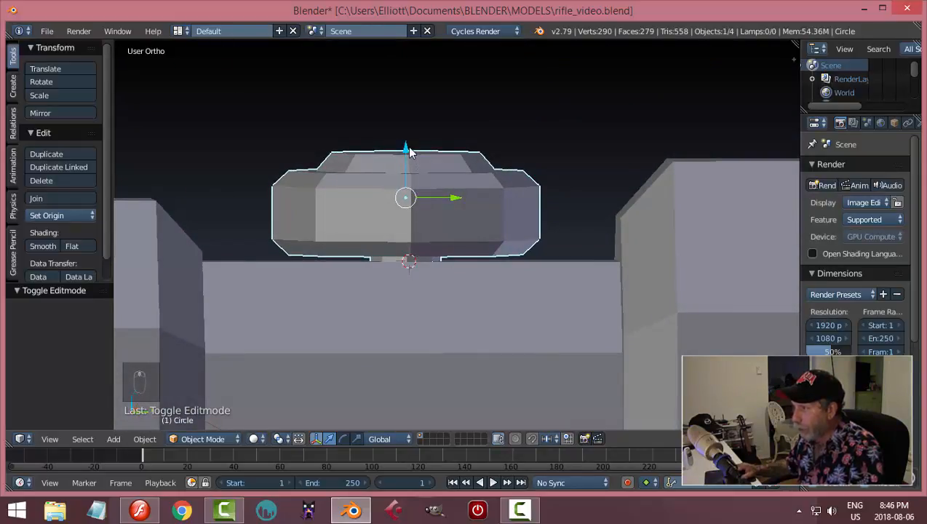
left_click_drag(410, 151, 409, 138)
key("a")
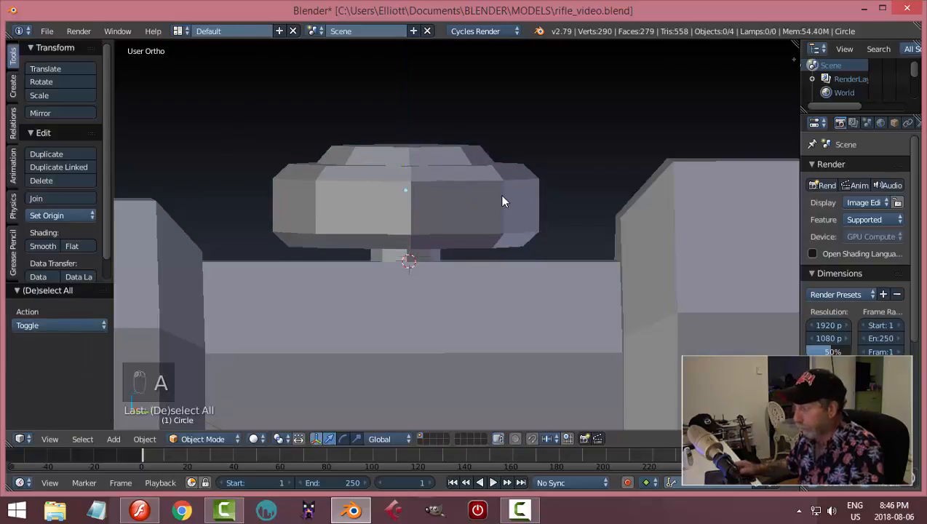
Compare the knob with the whole rifle and save the file.
key("KP_3")
scroll(497, 207, "down", 5)
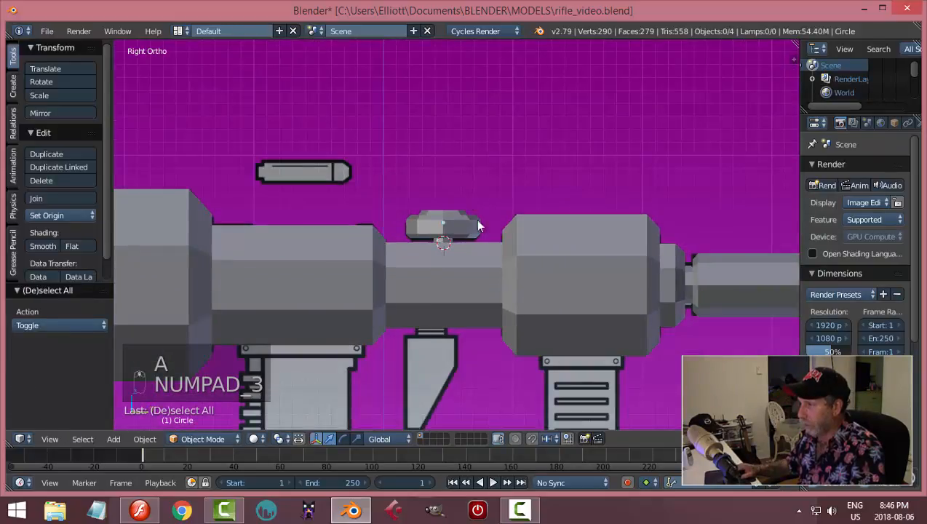
middle_click_drag(477, 226, 518, 262)
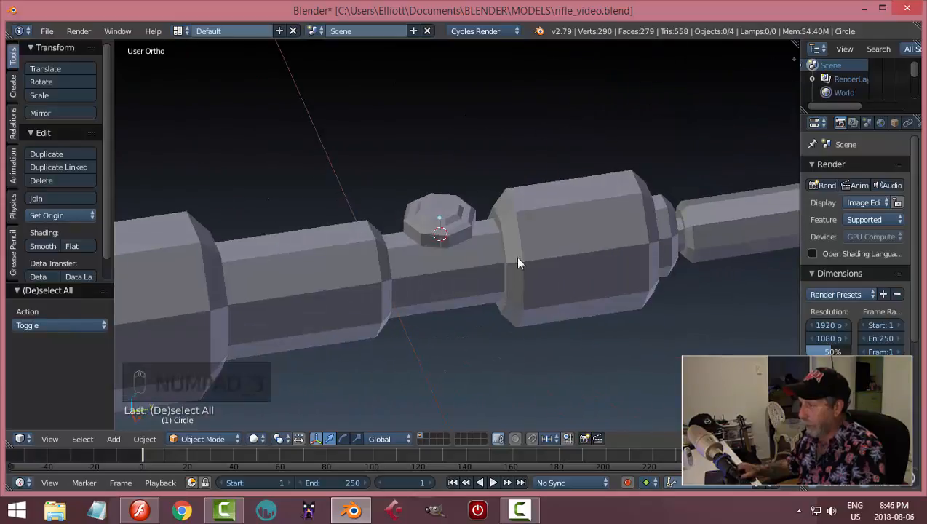
key("ctrl+s")
middle_click_drag(525, 326, 579, 279)
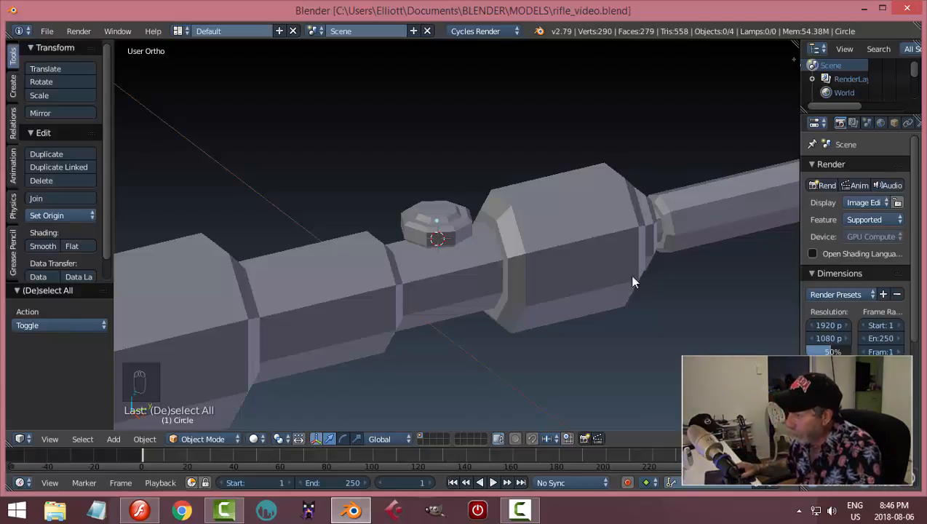
mouse_move(631, 280)
middle_mouse_down()
mouse_move(465, 267)
mouse_move(619, 239)
mouse_move(734, 243)
mouse_move(630, 269)
middle_mouse_up()
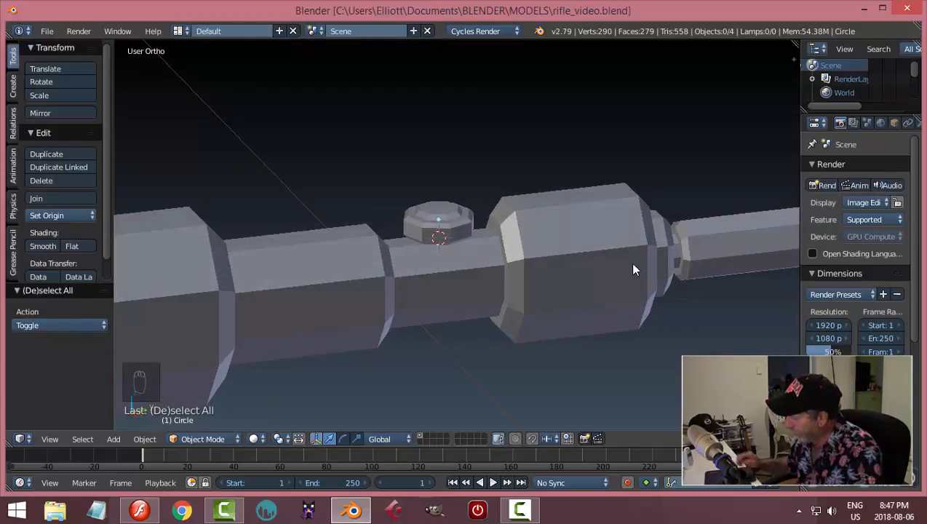
Select the rifle's main body cylinder and enter Edit Mode.
key("KP_3")
middle_click_drag(567, 314, 567, 235, "shift")
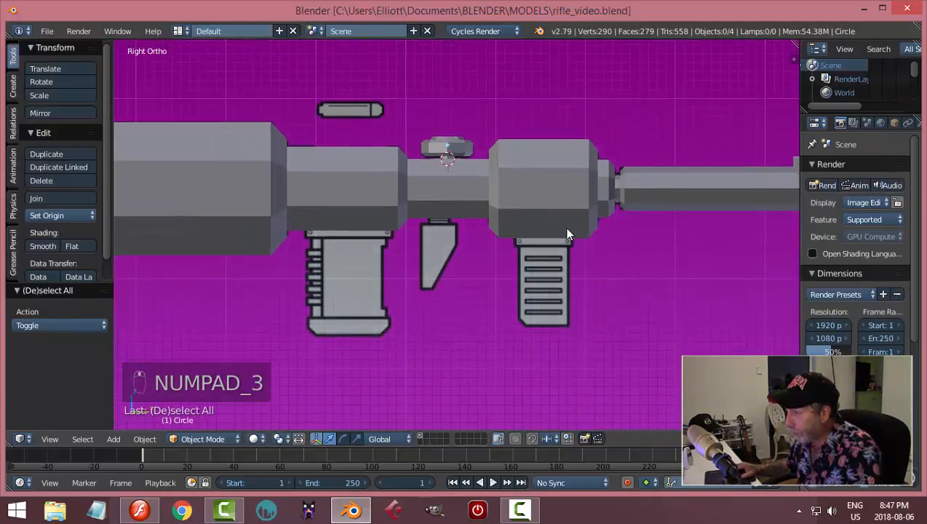
middle_click_drag(613, 299, 554, 269)
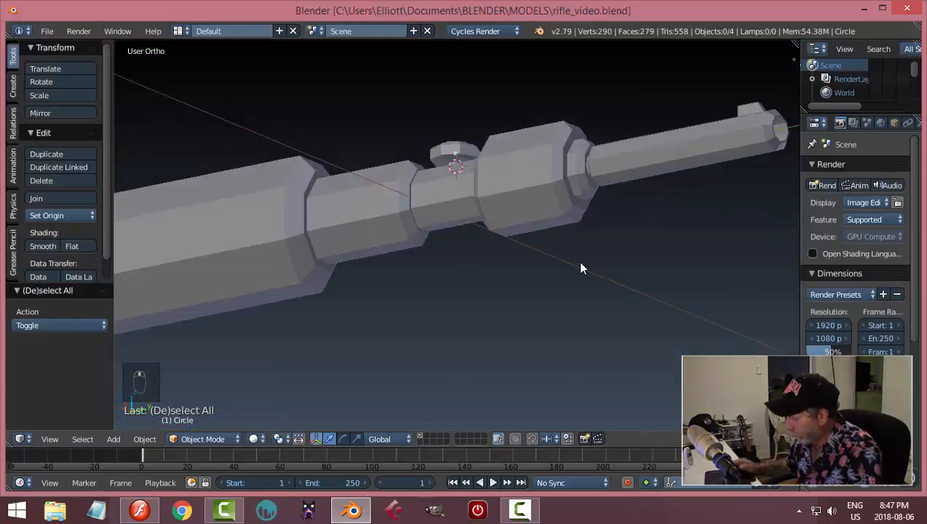
key("KP_3")
middle_click_drag(611, 285, 501, 249, "shift")
scroll(482, 166, "up", 2)
right_click(464, 162)
key("Tab")
left_click(590, 250)
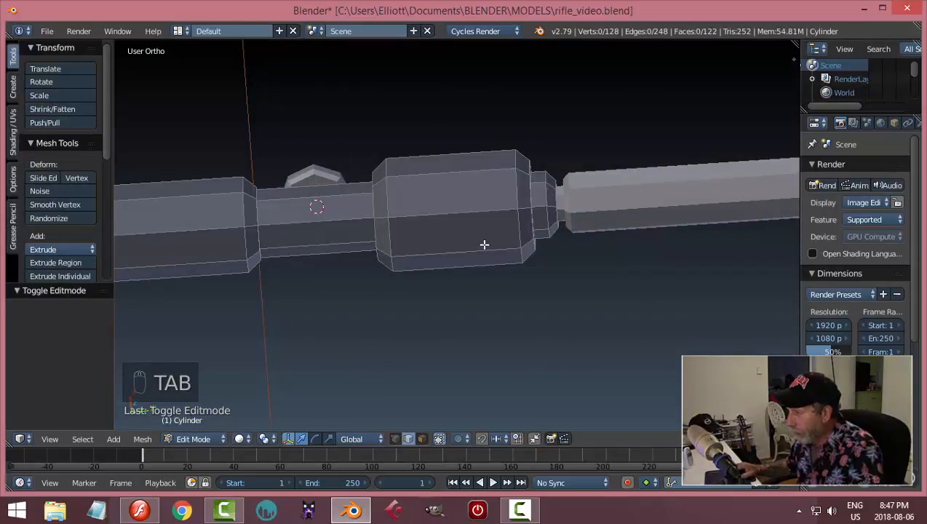
Snap the 3D cursor to the bottom face of the body's front thick section in face mode, and return to Object Mode.
key("ctrl+Tab")
left_click(435, 258)
right_click(458, 234)
middle_click_drag(458, 234, 509, 277)
key("shift+s")
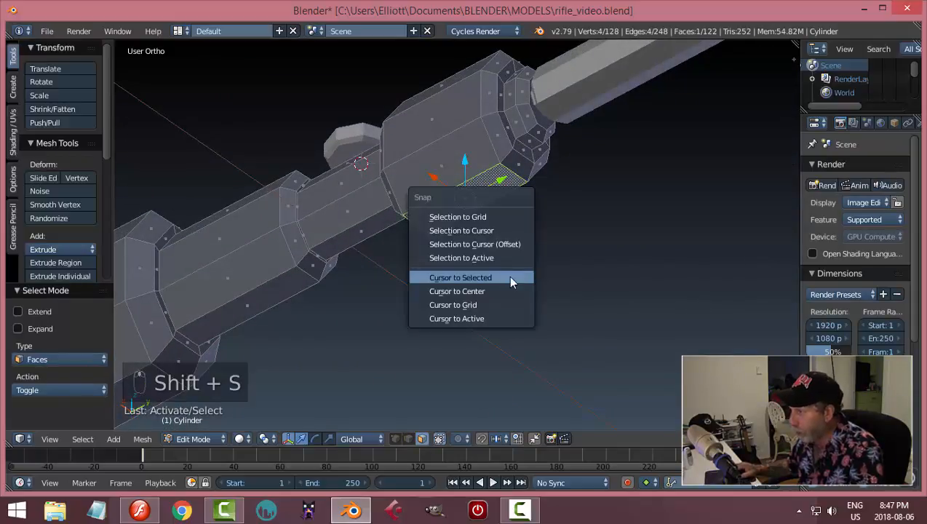
left_click(510, 277)
key("a")
key("Tab")
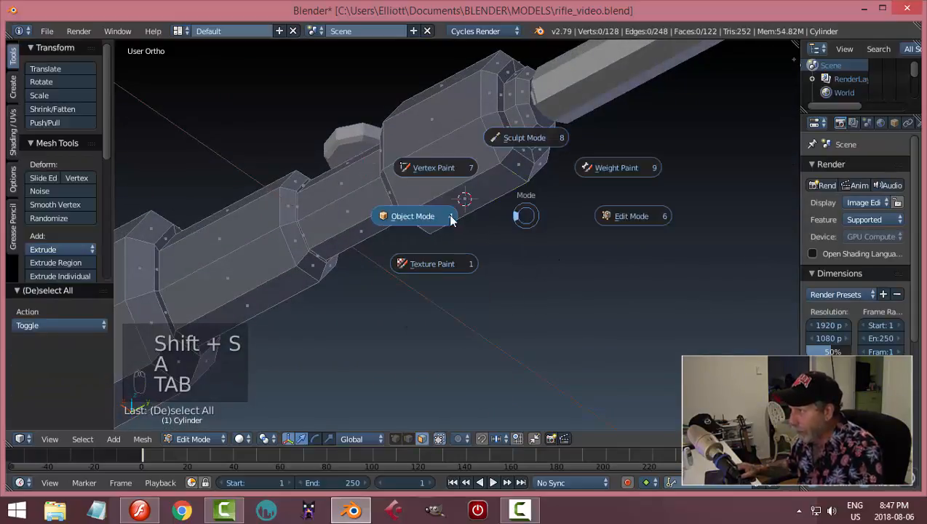
Add a cube at the 3D cursor in right view and enter Edit Mode on it.
middle_click_drag(521, 224, 603, 246)
key("KP_3")
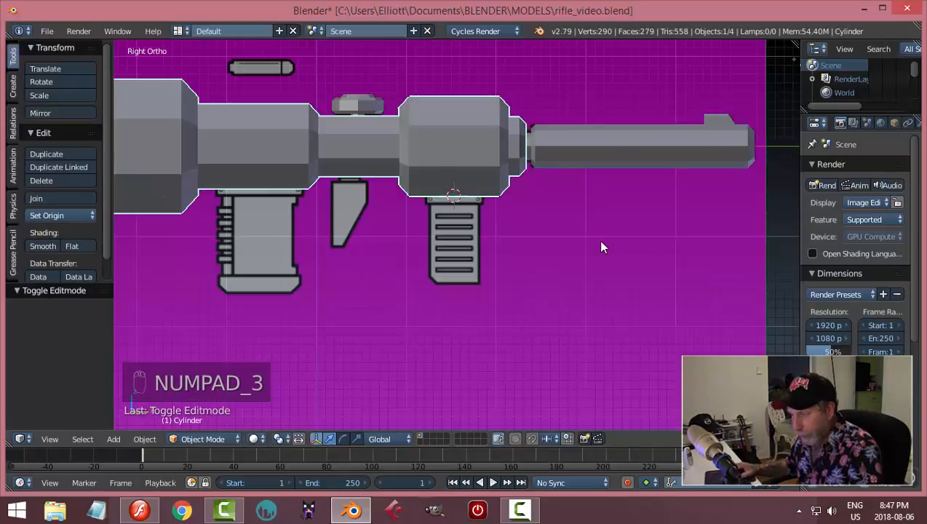
key("shift+a")
mouse_move(601, 246)
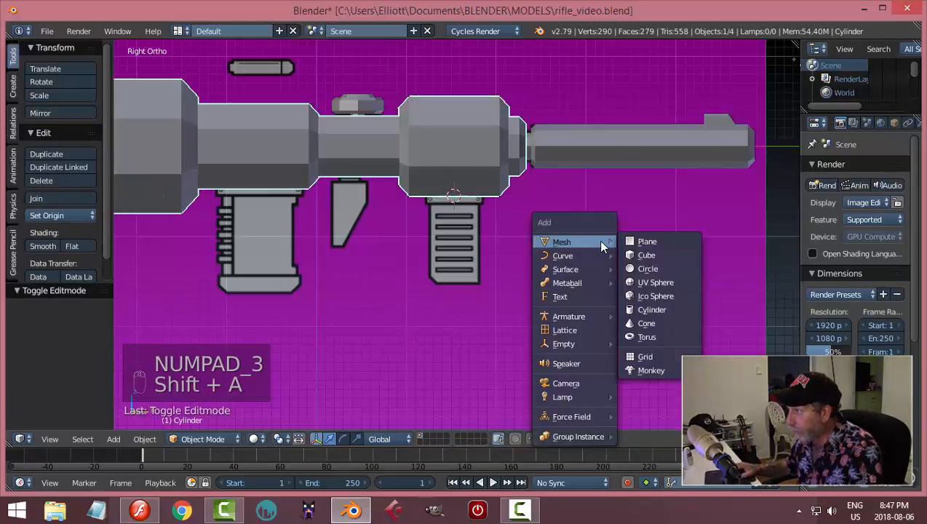
left_click(654, 254)
key("Tab")
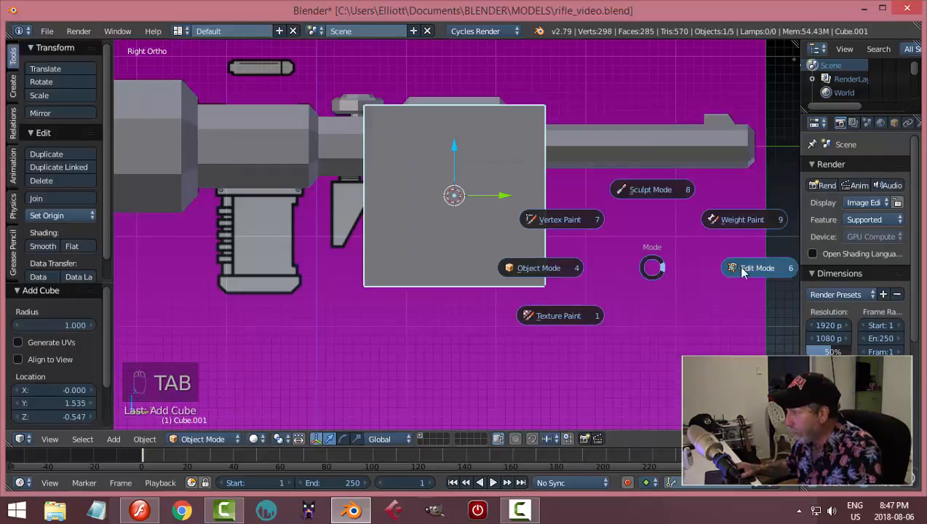
left_click(731, 264)
Scale the cube to about 0.349 over the front grip and switch to wireframe shading.
key("s")
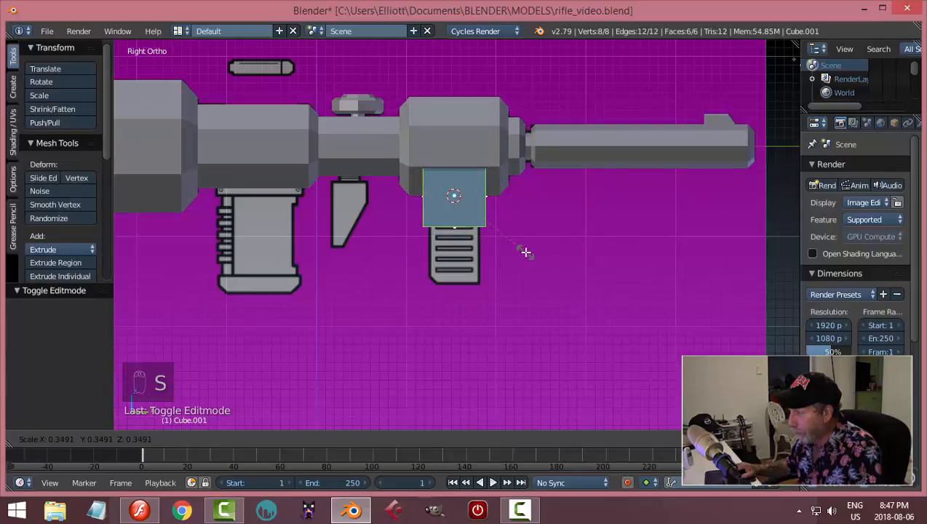
left_click(524, 250)
key("z")
left_click(642, 254)
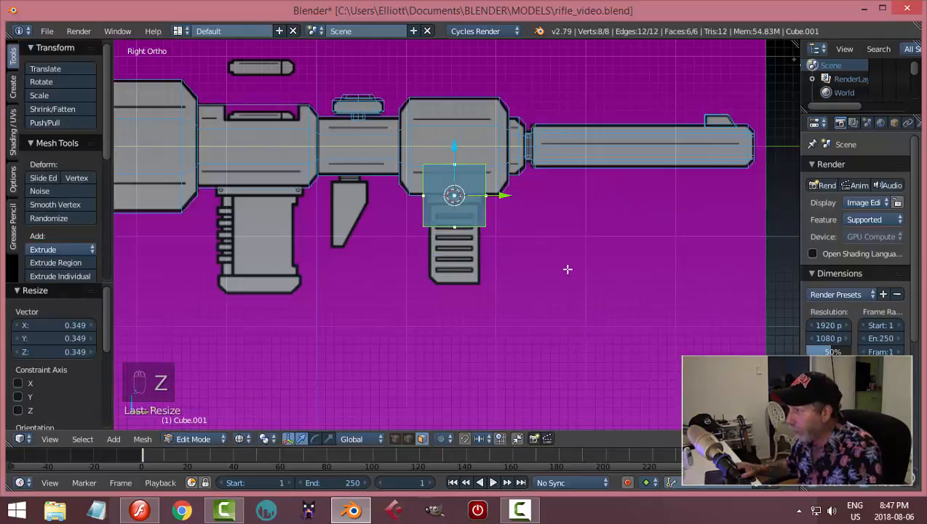
Move the cube down 0.292 along Z onto the front grip and scale it to about 0.958 to fit the grip's upper bracket.
scroll(563, 287, "up", 3)
scroll(562, 295, "up", 2)
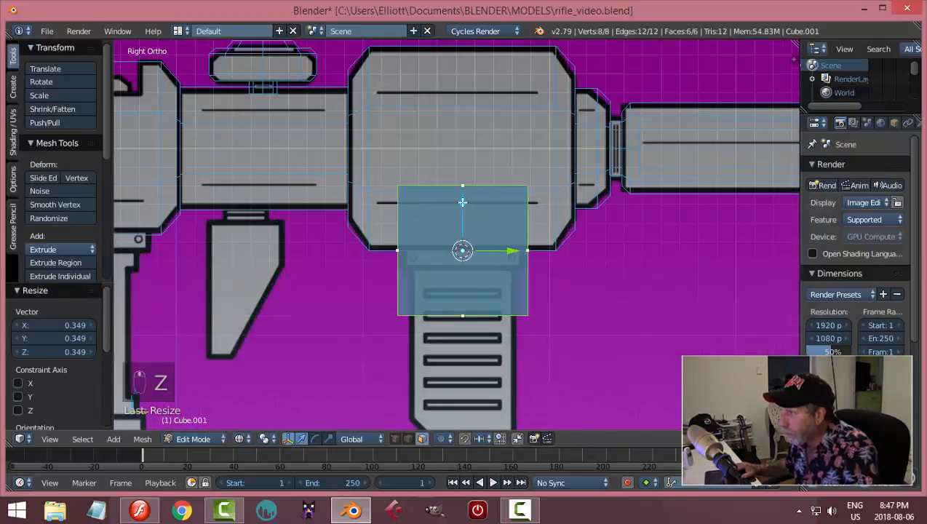
left_click_drag(461, 202, 461, 255)
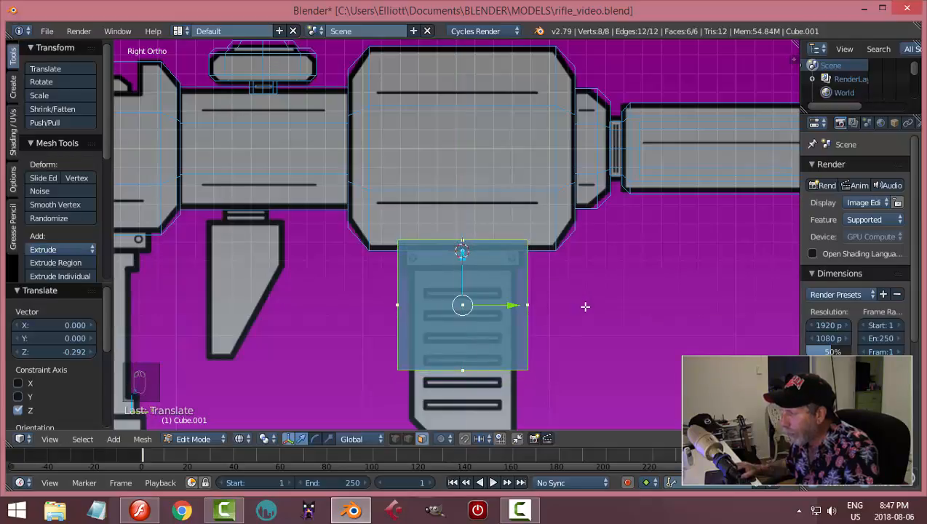
scroll(534, 321, "up", 3)
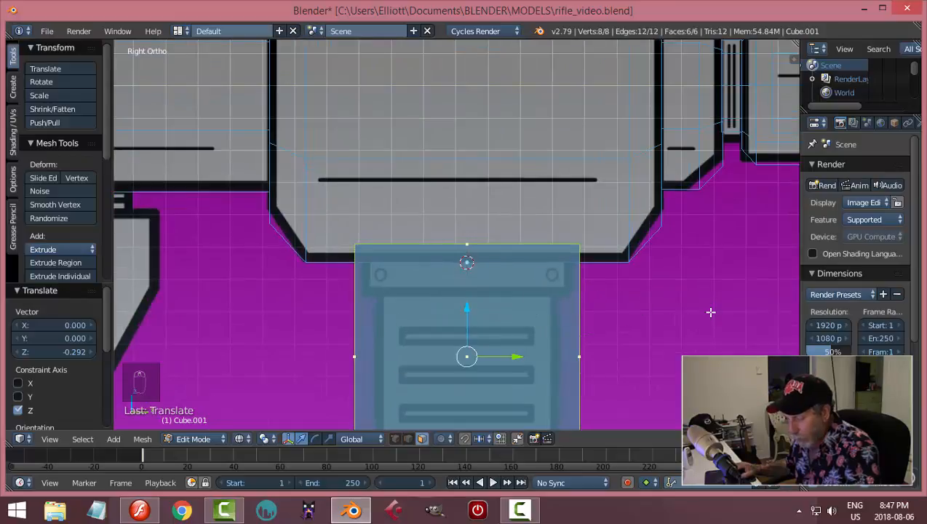
key("s")
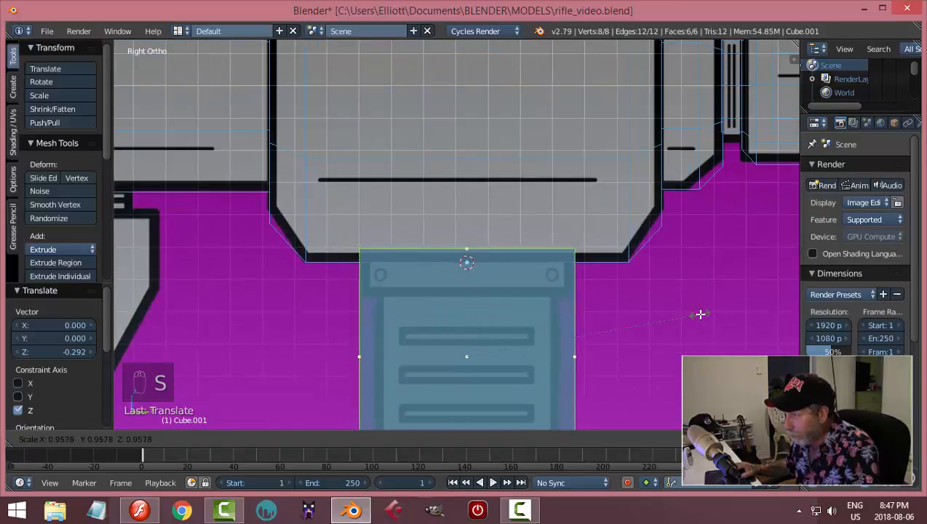
left_click(700, 314)
Select only the cube's bottom and move it down about 0.373 along Z to the lower end of the reference grip.
scroll(667, 327, "down", 3)
middle_click_drag(645, 339, 641, 224, "shift")
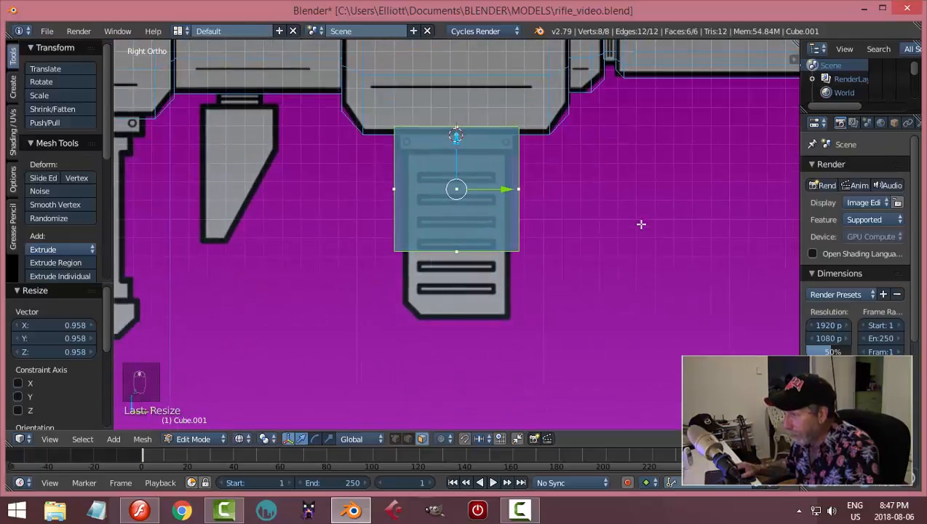
key("a")
key("b")
left_click_drag(620, 298, 333, 193)
key("g")
key("z")
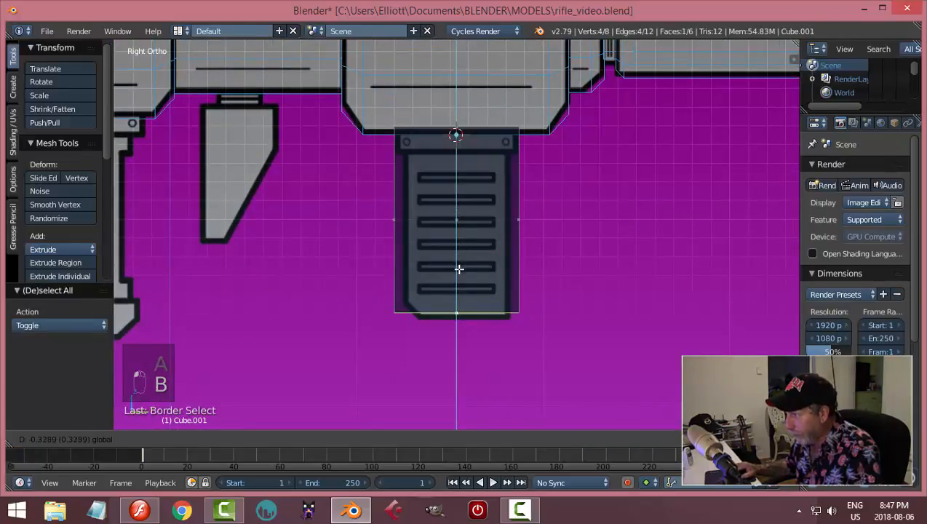
left_click(415, 293)
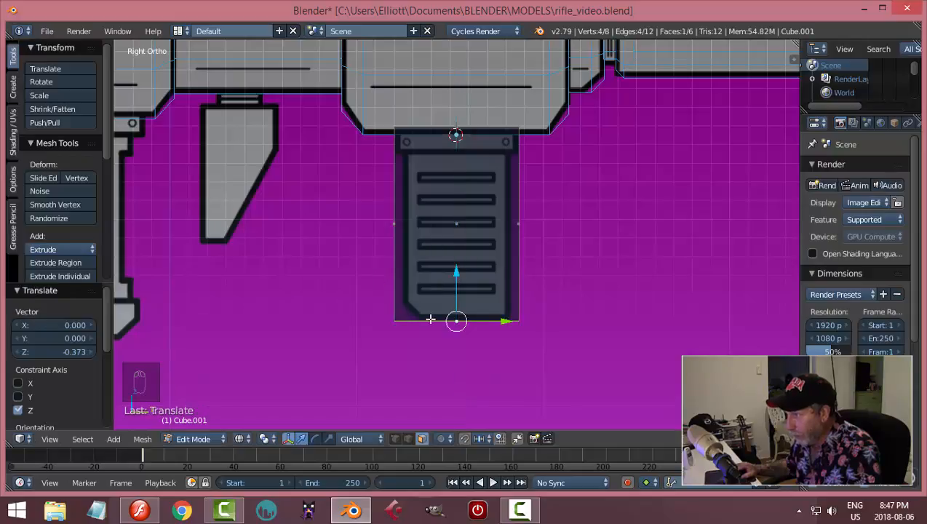
Select the whole grip block and, in front view, narrow it to about 0.576 along X.
middle_click_drag(429, 222, 419, 200)
key("a")
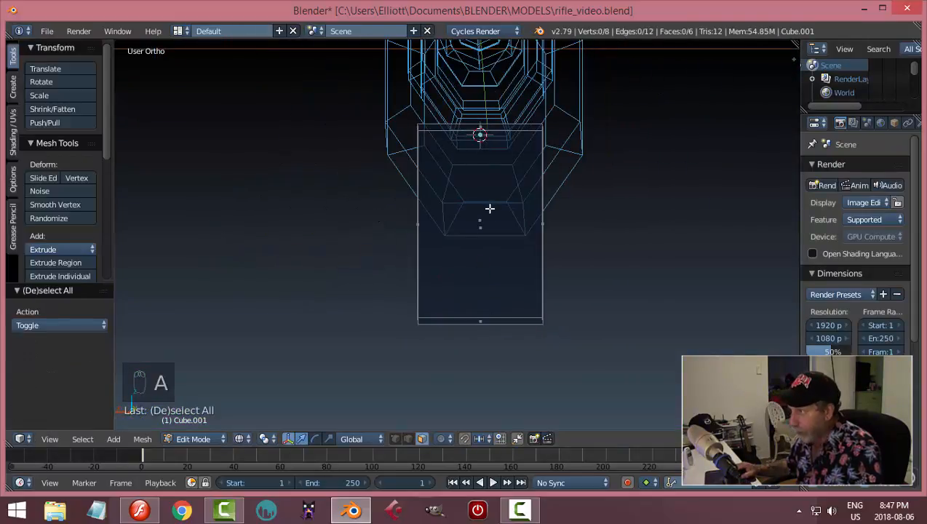
key("a")
key("KP_1")
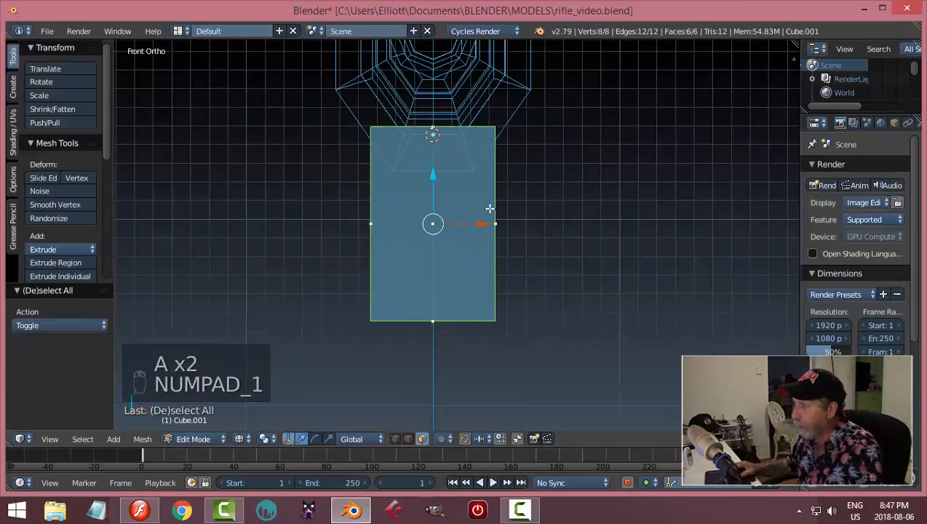
scroll(580, 213, "down", 1)
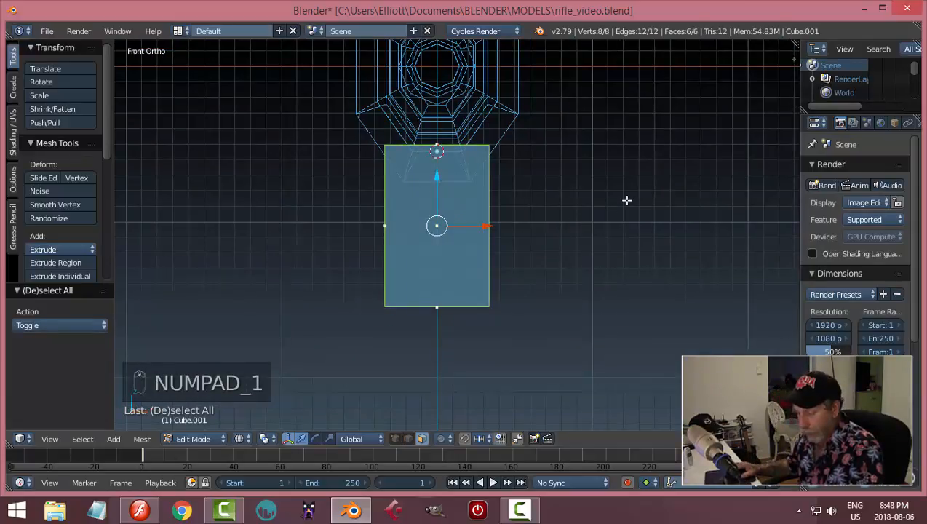
key("s")
key("x")
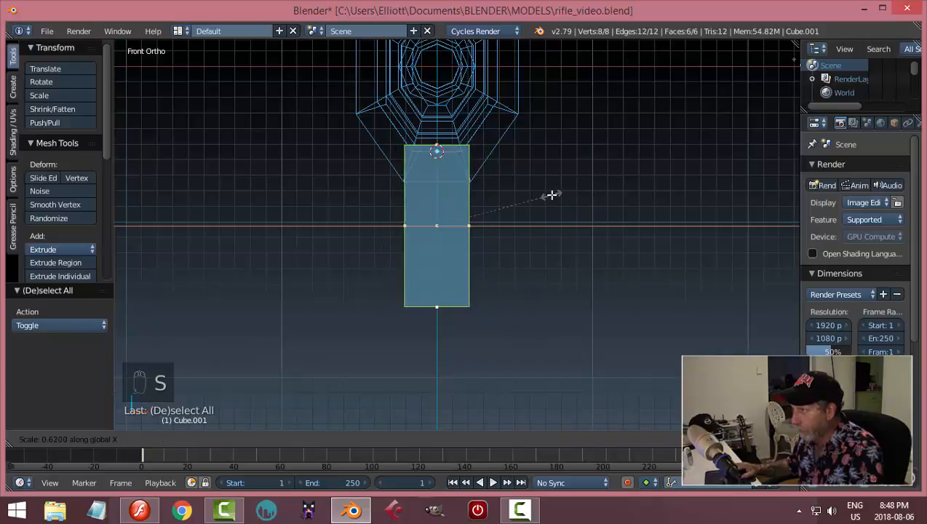
left_click(543, 196)
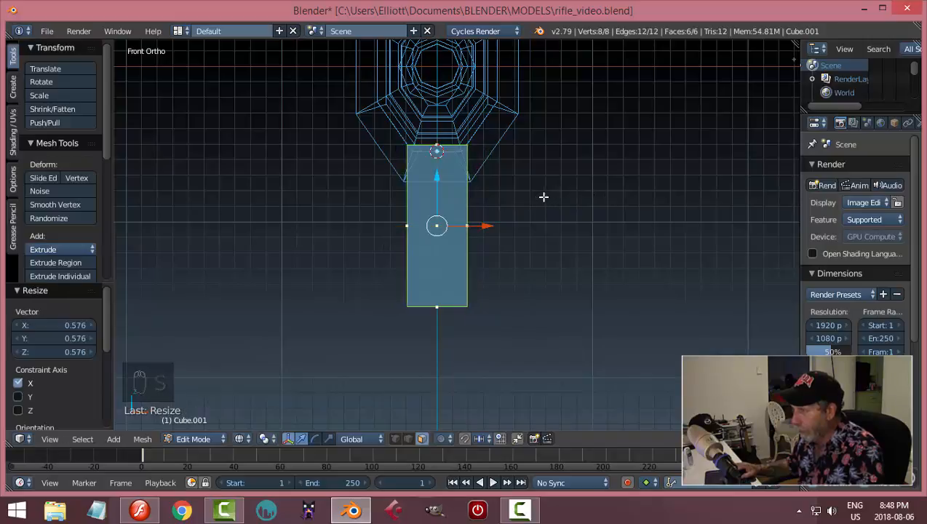
Check the grip against the rifle body in solid shading and narrow it further to about 0.749 along X.
middle_click_drag(543, 196, 510, 219)
scroll(485, 182, "up", 2)
key("z")
left_click(517, 295)
middle_click_drag(517, 285, 521, 240)
middle_click_drag(401, 159, 384, 86)
key("s")
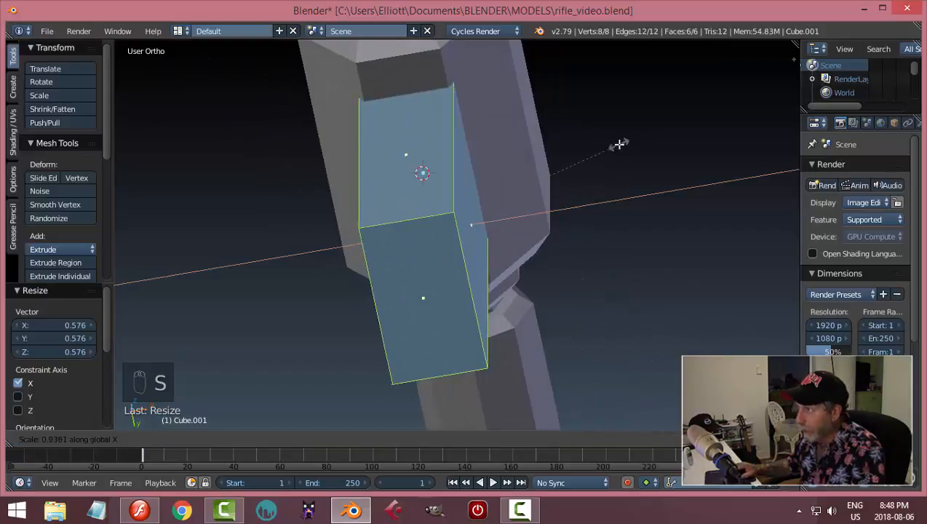
left_click(632, 128)
Return to the right view in wireframe shading with the grip block framed over the reference image.
middle_click_drag(631, 128, 613, 200)
key("KP_3")
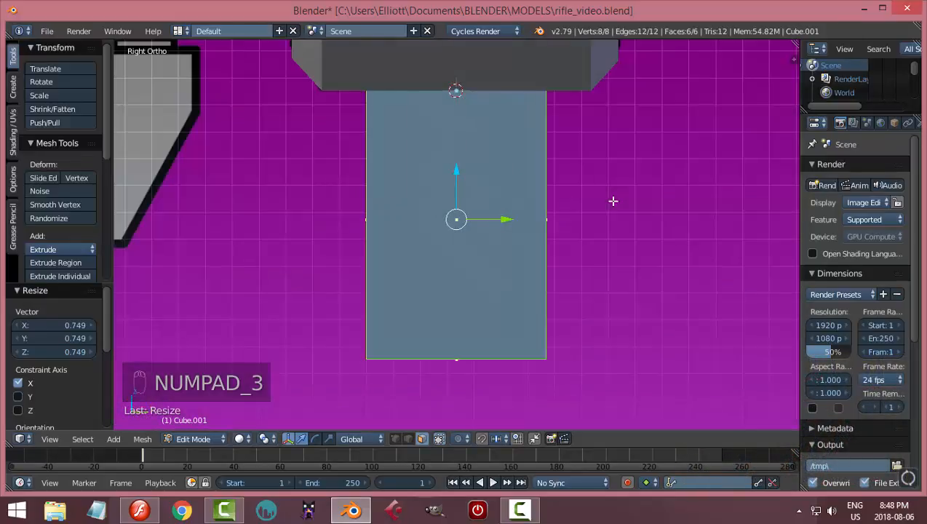
key("z")
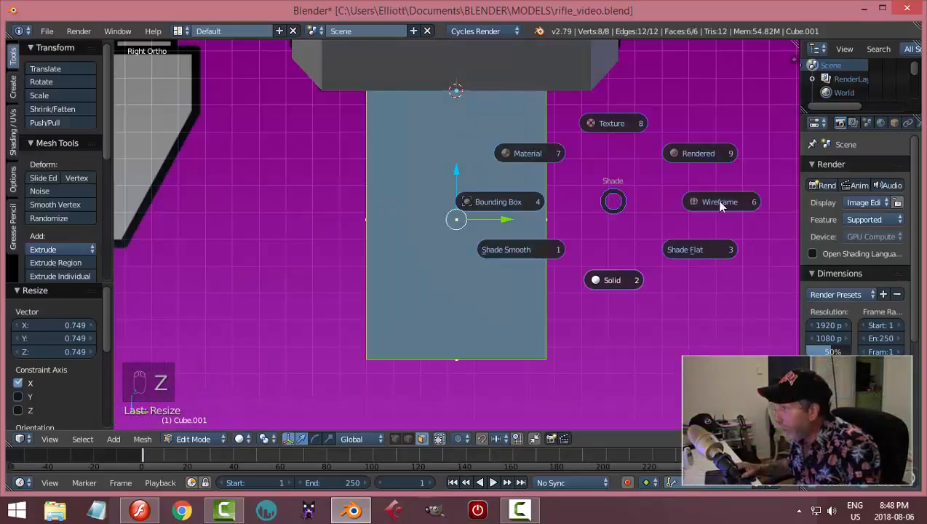
left_click(576, 261)
scroll(587, 260, "up", 1)
middle_click_drag(604, 234, 605, 254, "shift")
scroll(605, 269, "down", 1)
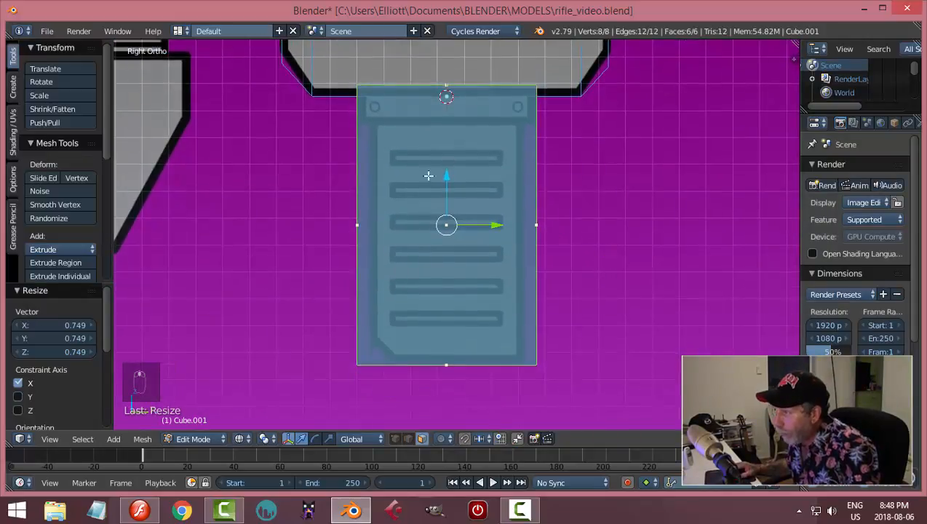
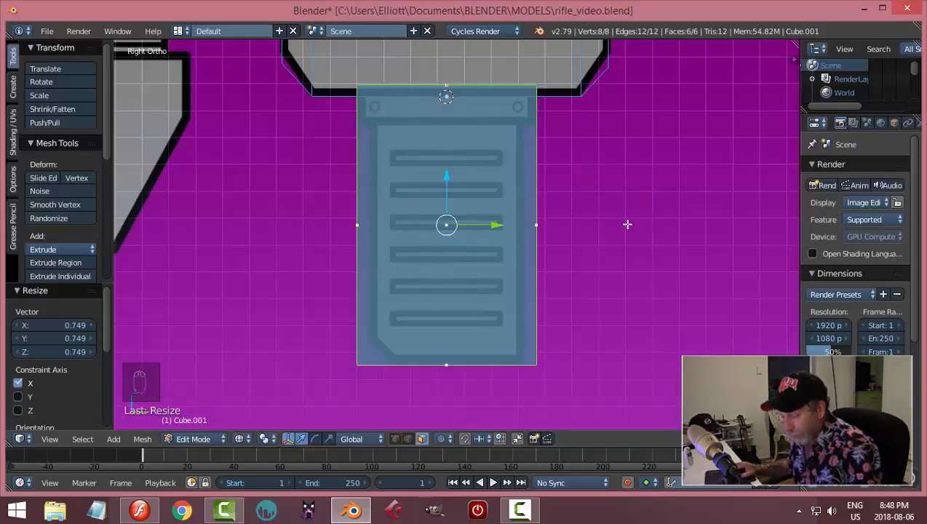
key("s")
right_click(579, 225)
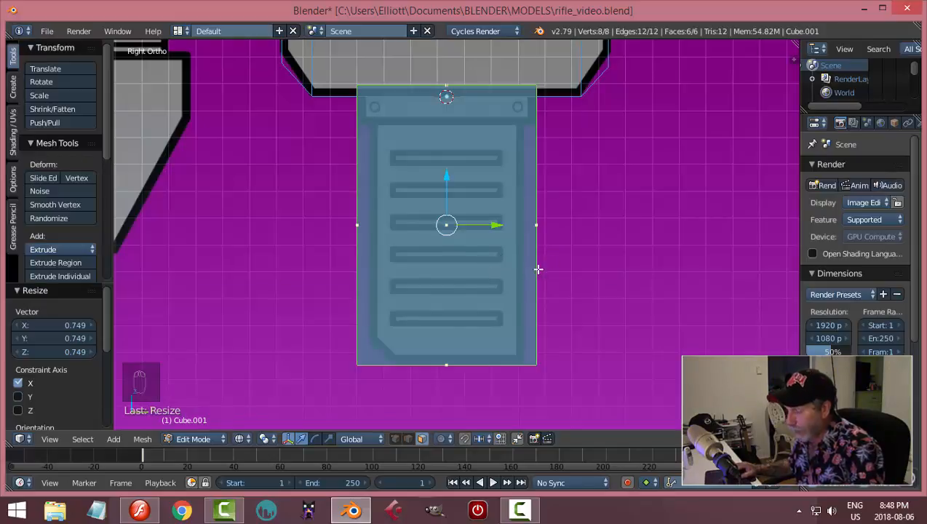
key("ctrl+r")
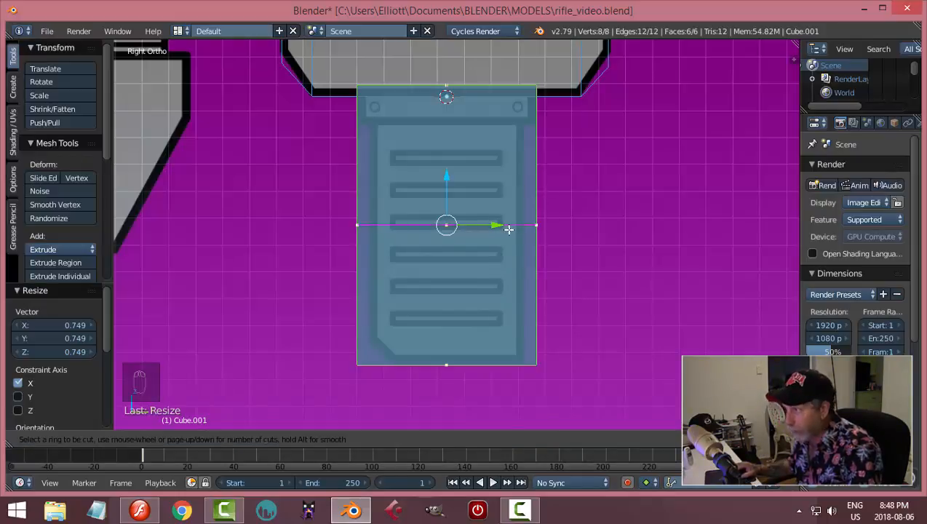
key("Escape")
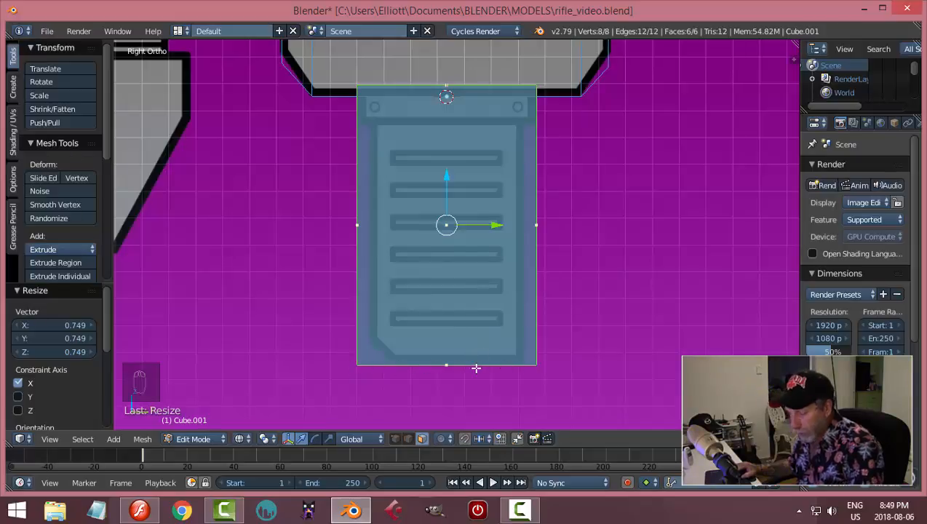
key("ctrl+r")
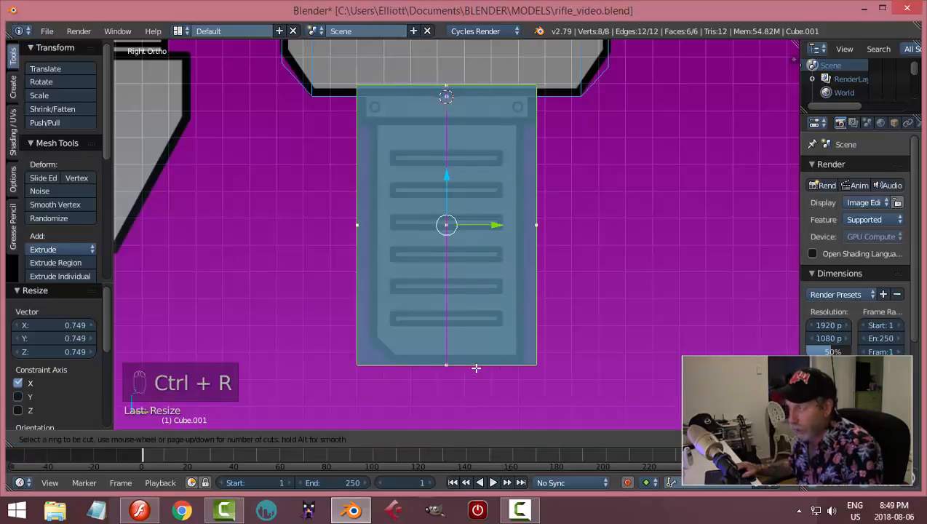
key("Escape")
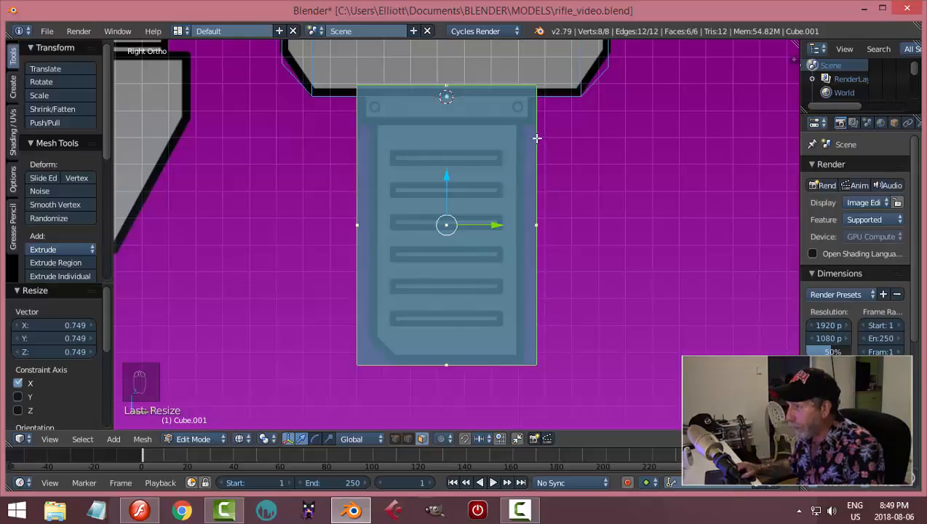
key("ctrl+r")
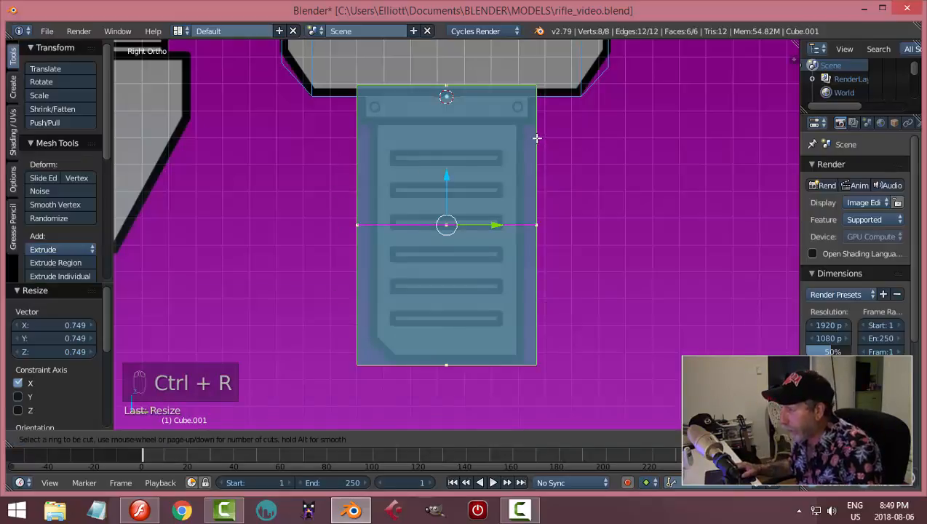
left_click(526, 234)
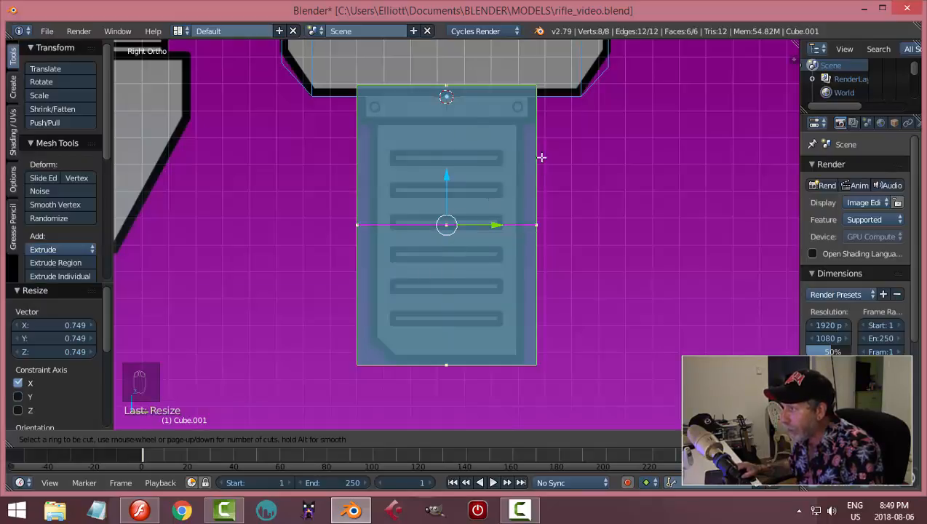
right_click(549, 298)
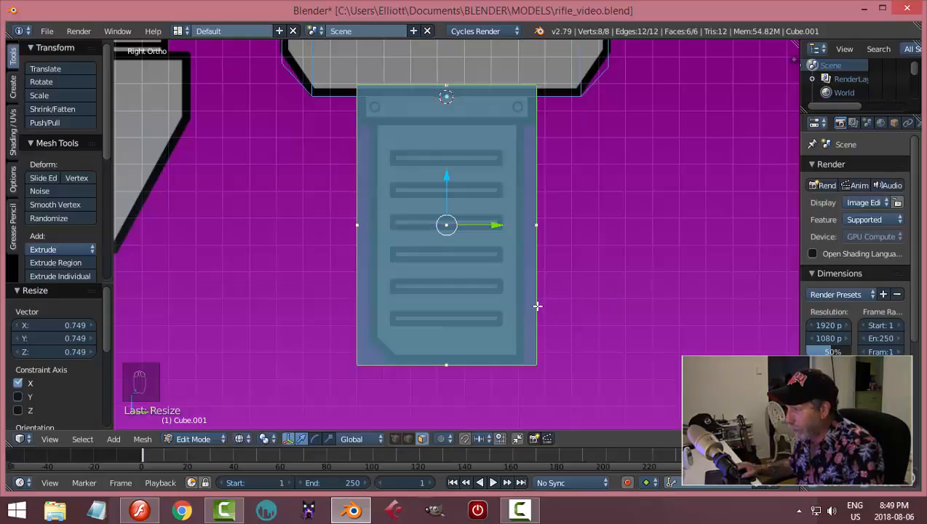
Add one horizontal loop cut to the grip block, slide it up to the upper bracket's lower edge, and deselect everything.
key("ctrl+r")
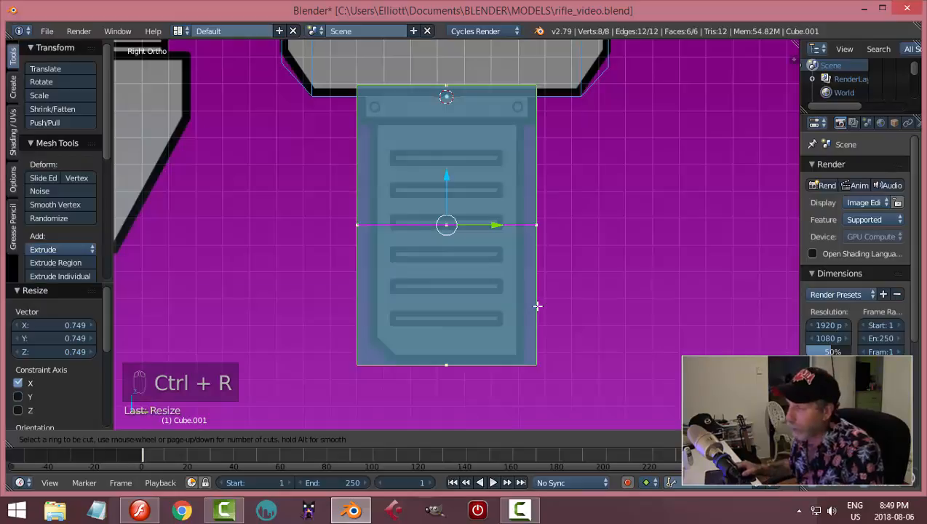
left_click(537, 306)
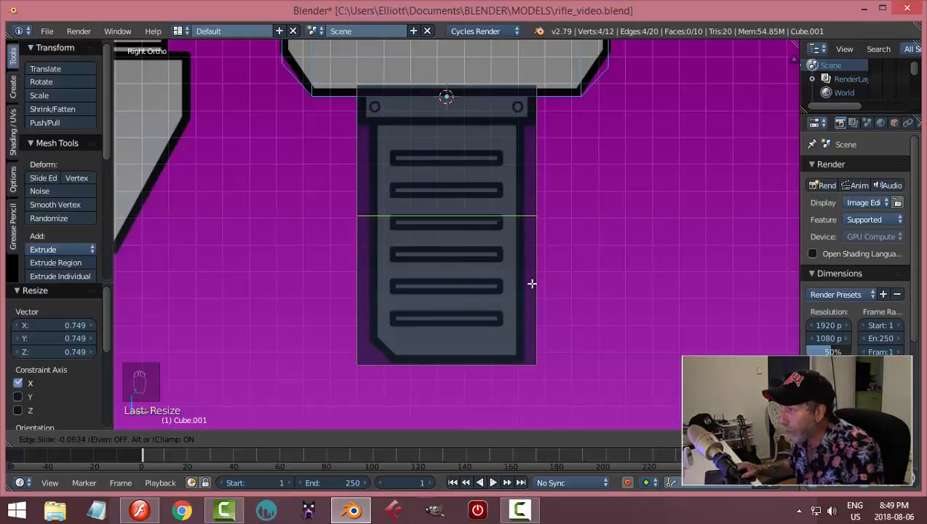
left_click(520, 203)
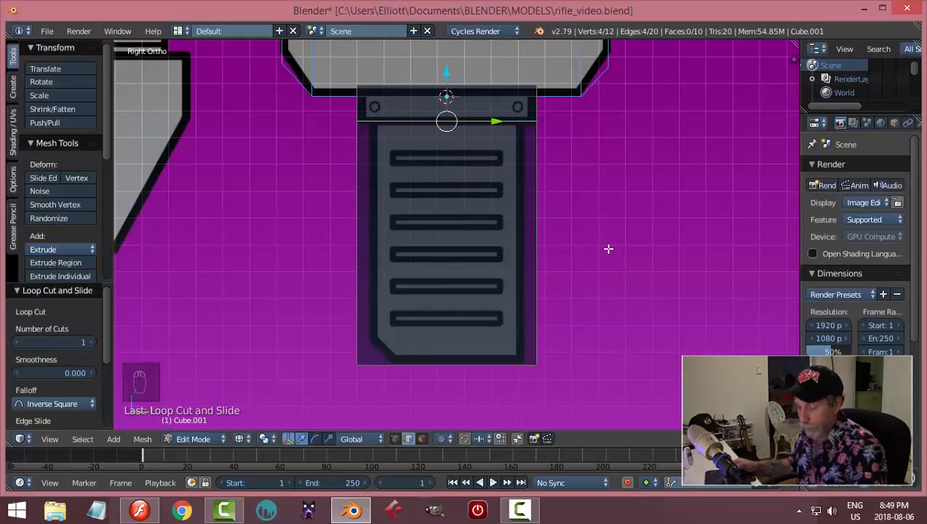
key("a")
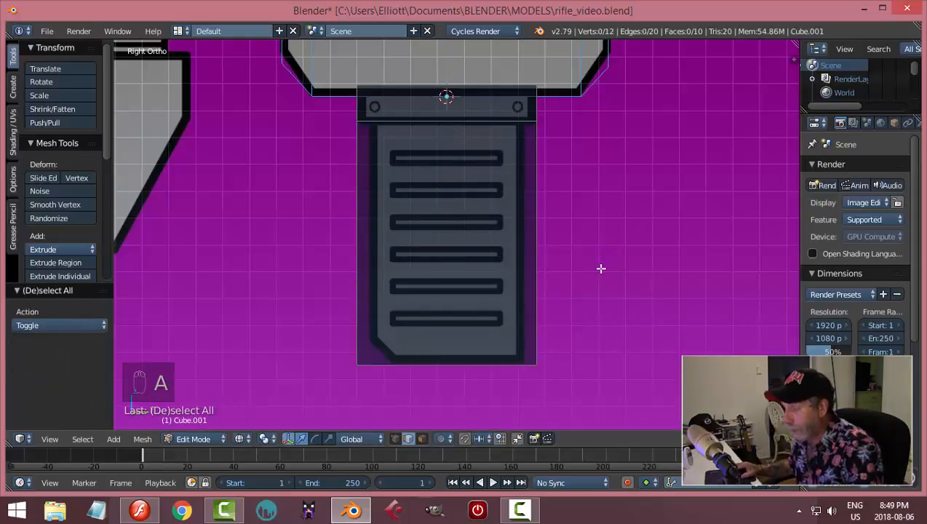
Switch to solid shading and face selection, and pick single side faces above and below the grip's loop cut.
key("z")
left_click(604, 327)
mouse_move(604, 284)
middle_mouse_down()
mouse_move(540, 247)
mouse_move(478, 250)
mouse_move(484, 190)
mouse_move(576, 197)
middle_mouse_up()
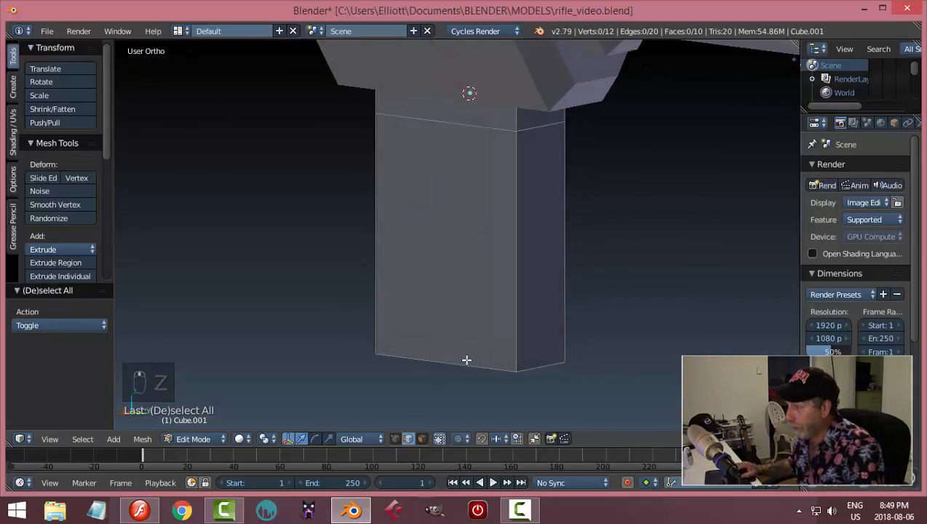
right_click(496, 124)
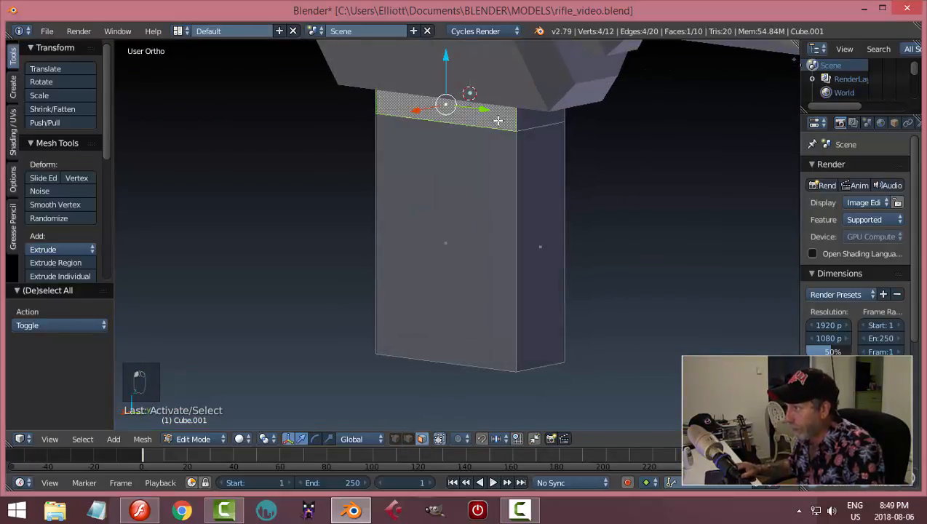
right_click(464, 180)
right_click(525, 123)
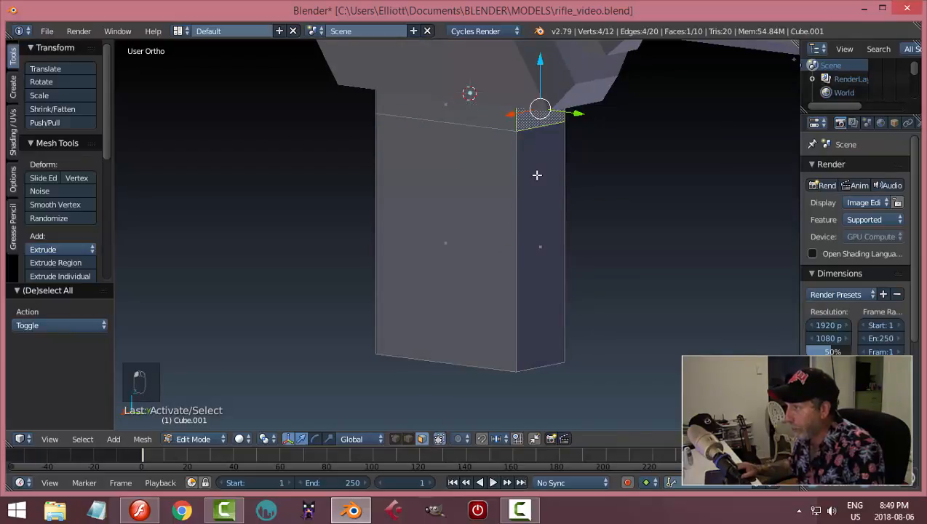
right_click(536, 177)
middle_click_drag(674, 192, 542, 288)
key("a")
right_click(486, 345)
middle_click_drag(485, 296, 559, 306)
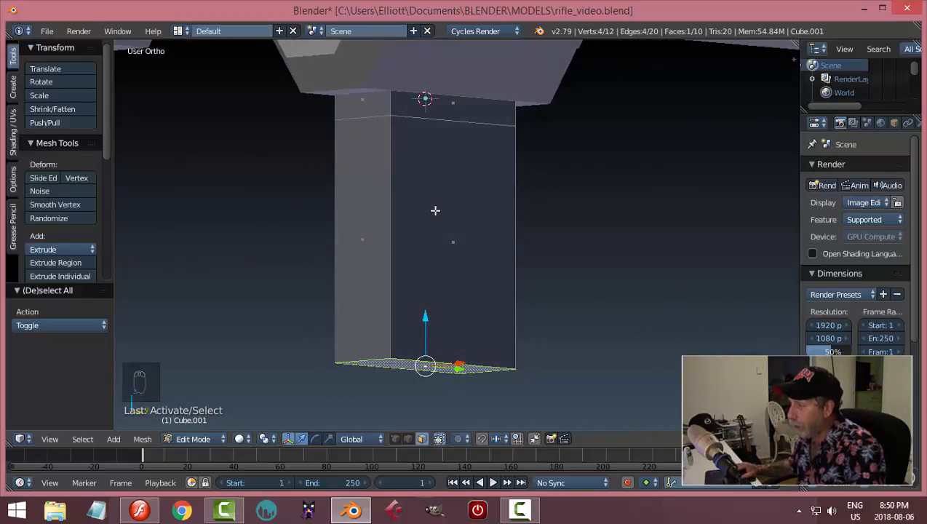
right_click(447, 229, "shift")
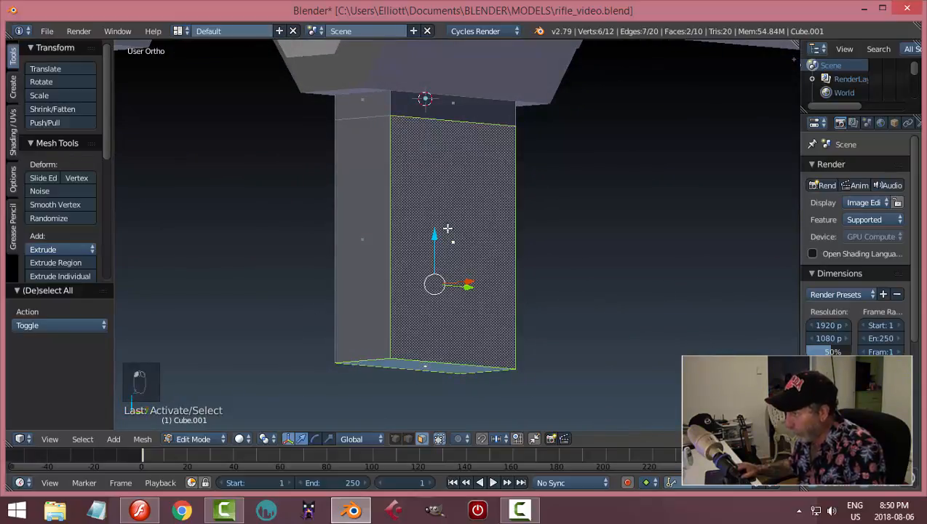
middle_click_drag(565, 253, 484, 261)
right_click(538, 217, "shift")
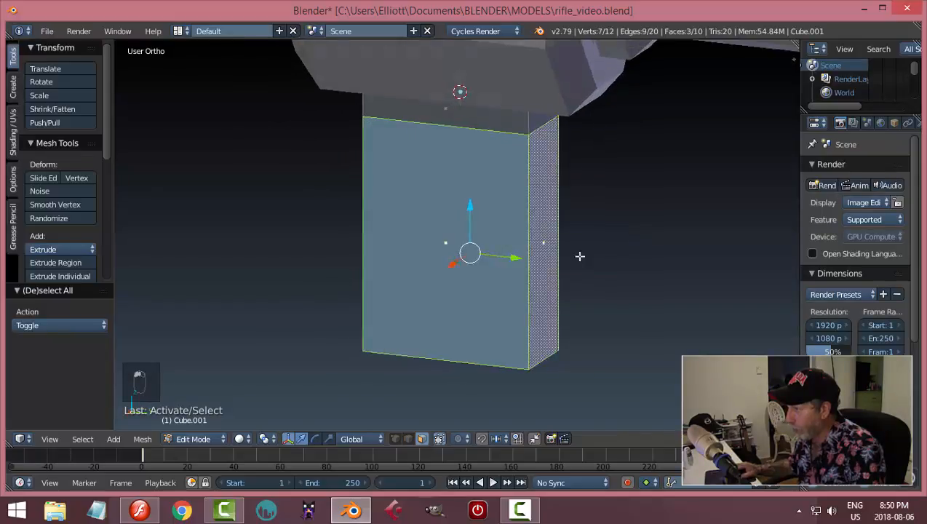
middle_click_drag(579, 256, 598, 182)
key("a")
Select the grip's bottom face together with the loop of four side faces below the loop cut.
right_click(483, 331)
middle_click_drag(489, 326, 684, 393)
scroll(436, 323, "up", 2)
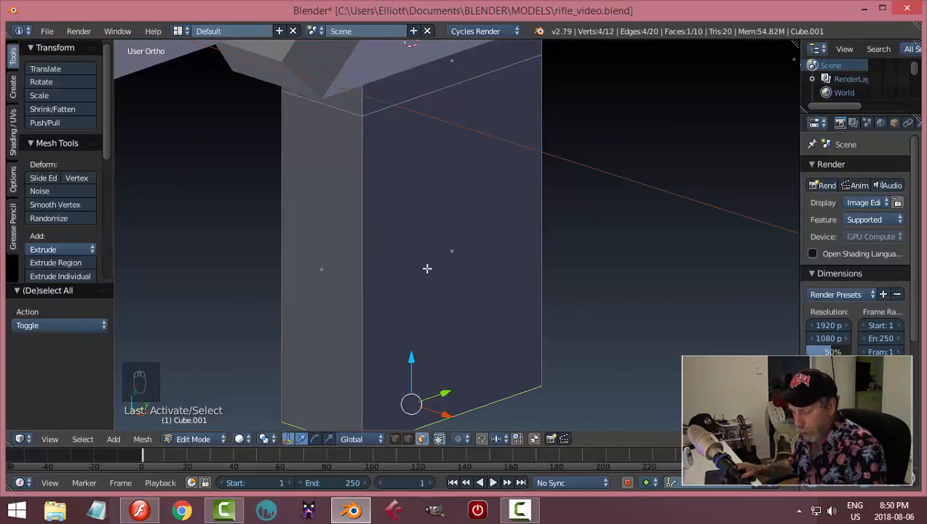
right_click(363, 256, "alt")
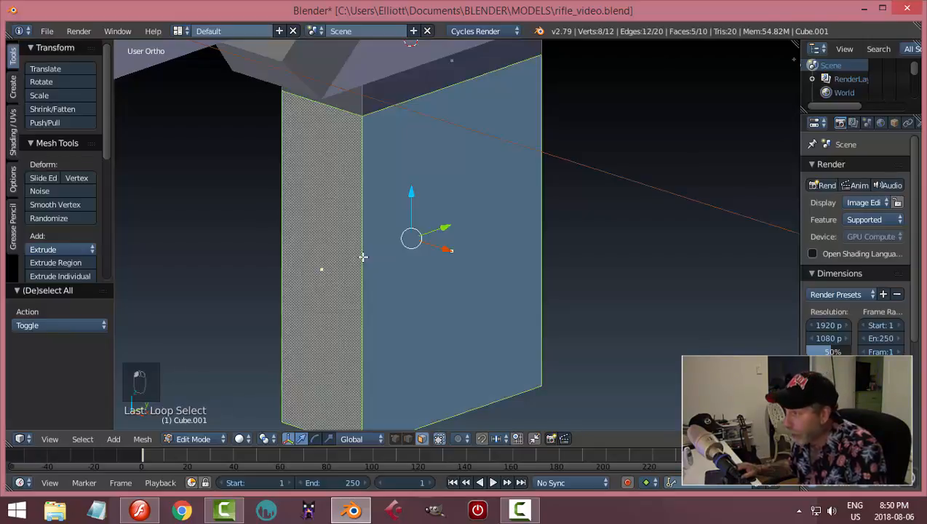
Show the selected grip faces in wireframe shading from the right view, with the whole grip framed over the reference image.
middle_click_drag(579, 250, 550, 248)
key("KP_3")
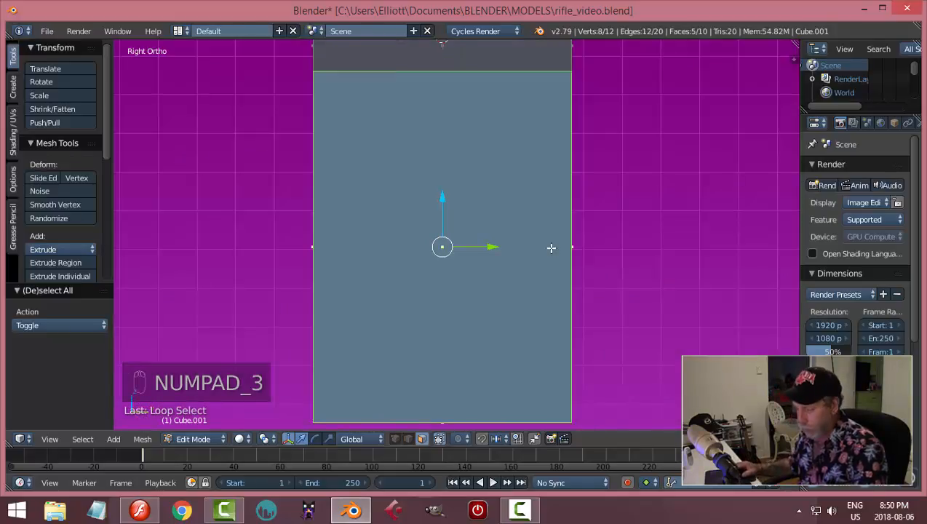
key("z")
left_click(606, 256)
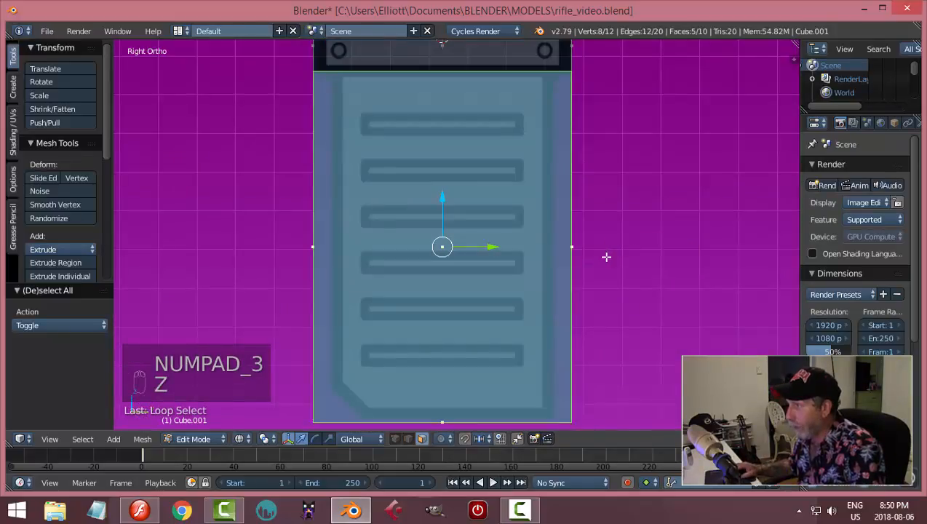
scroll(608, 264, "down", 1)
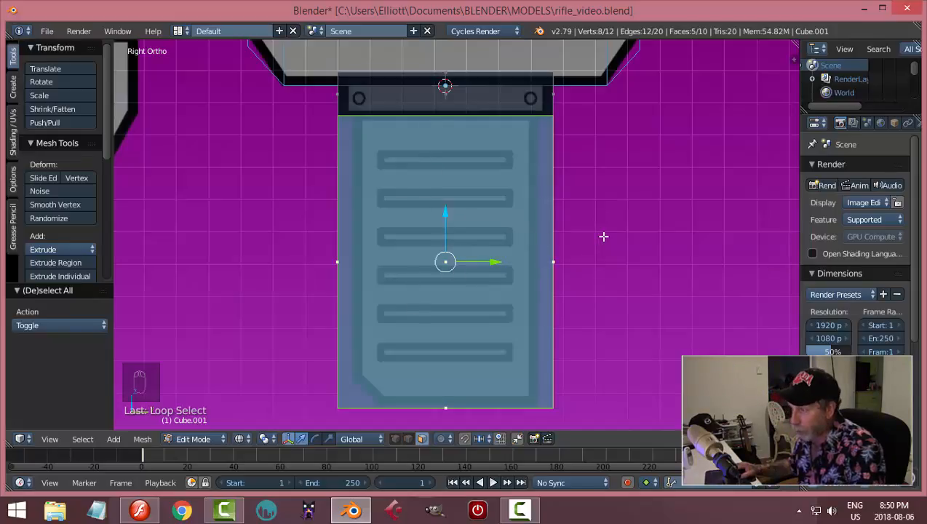
key("s")
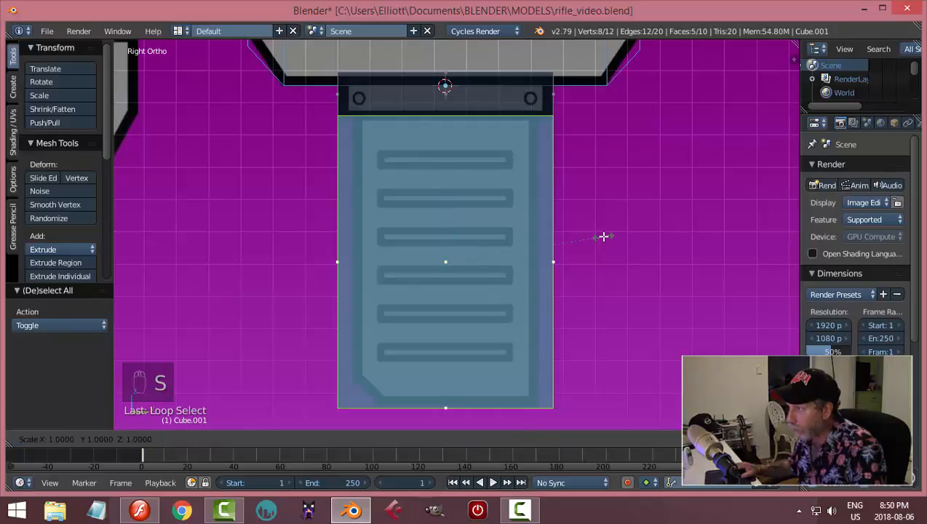
key("shift+z")
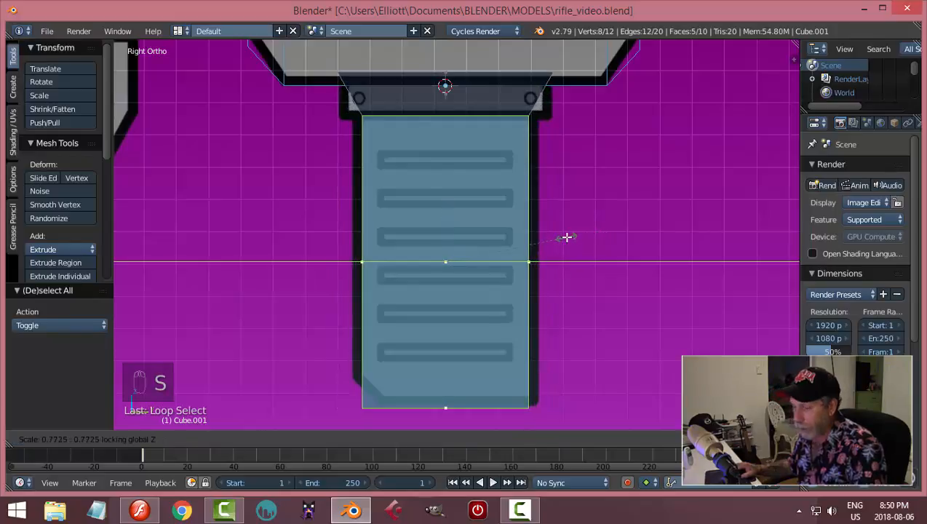
right_click(566, 237)
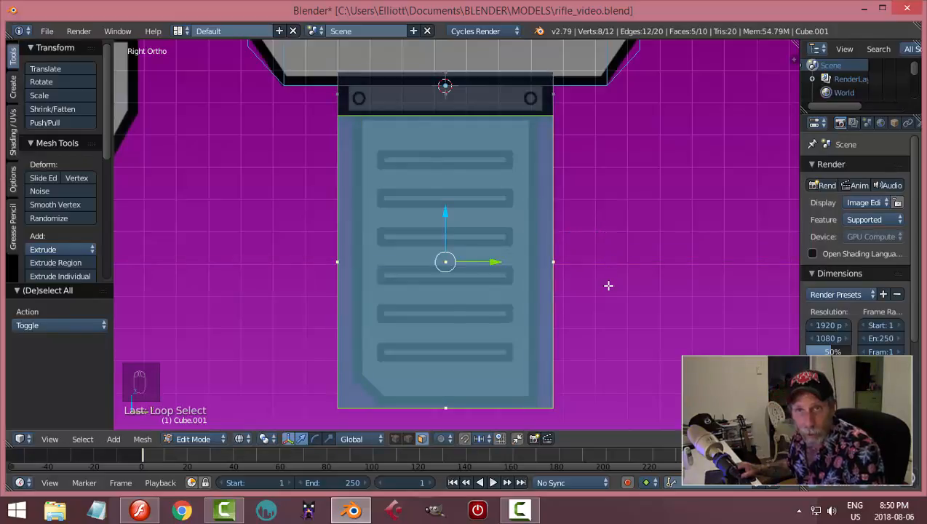
Extrude the selected lower grip faces in place and scale them to about 0.868 in X and Y, excluding Z.
key("e")
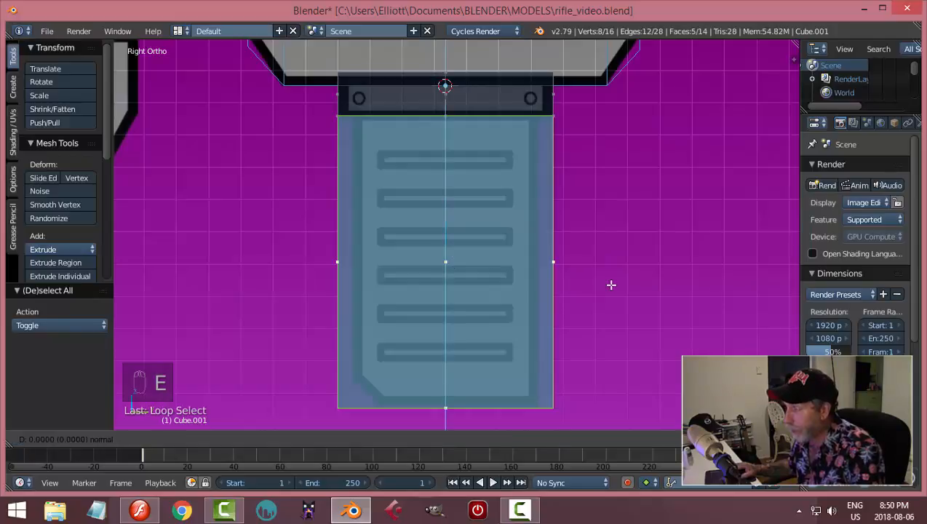
right_click(611, 285)
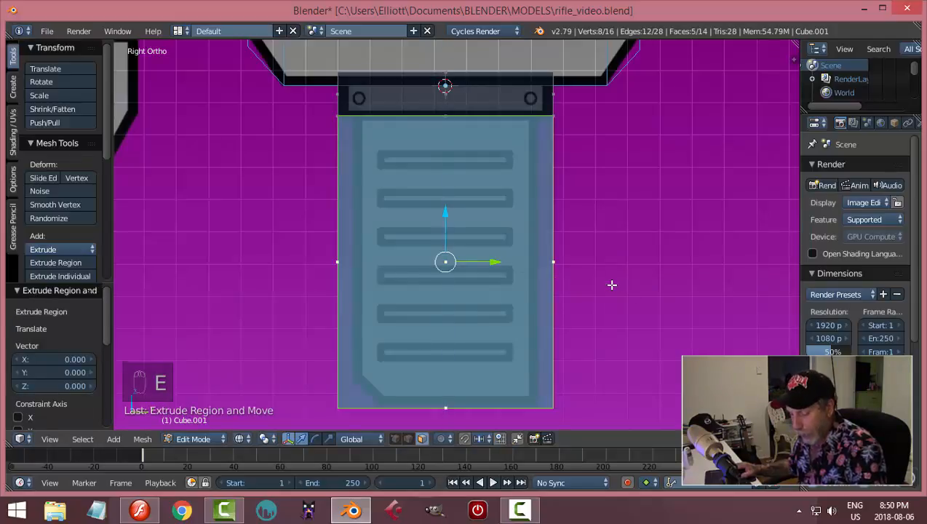
key("s")
key("shift+z")
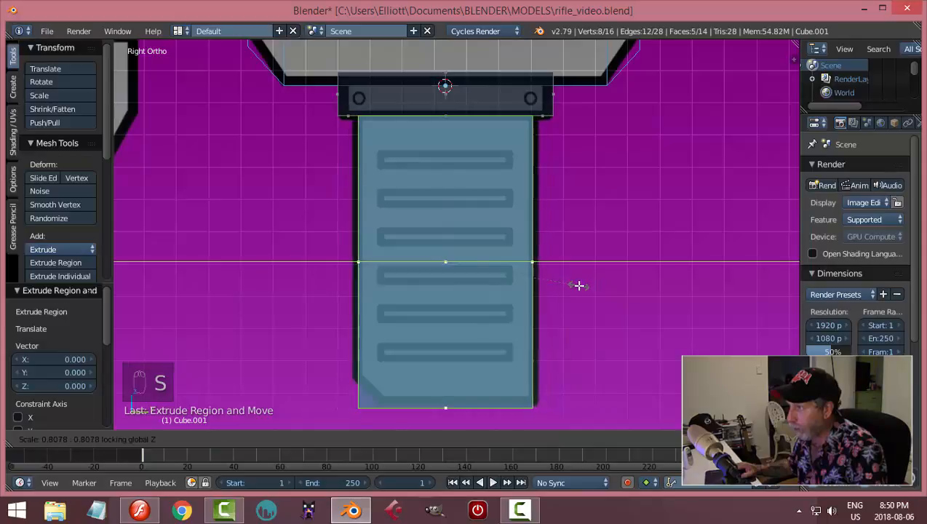
left_click(589, 291)
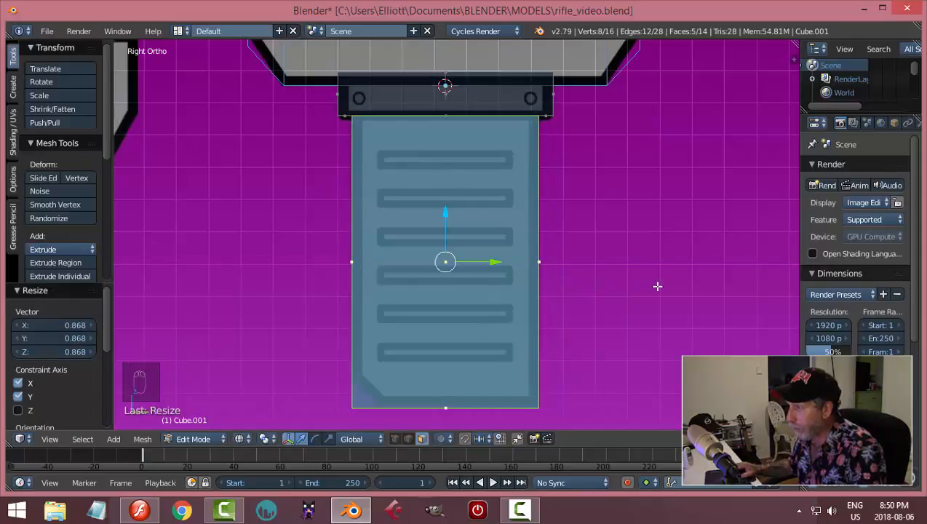
Inspect the ledge under the bracket in solid shading and scale the lower grip faces to about 0.947 along X.
middle_click_drag(664, 296, 542, 264)
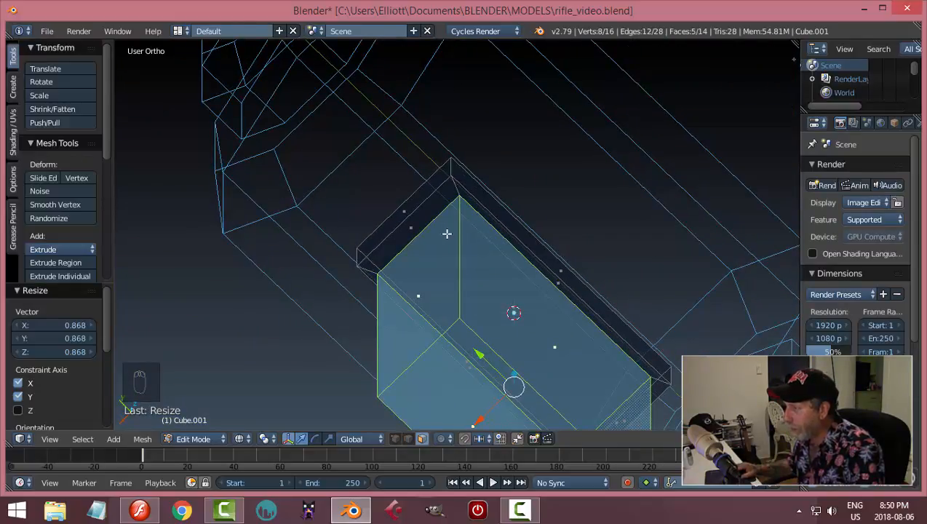
scroll(446, 233, "up", 1)
key("z")
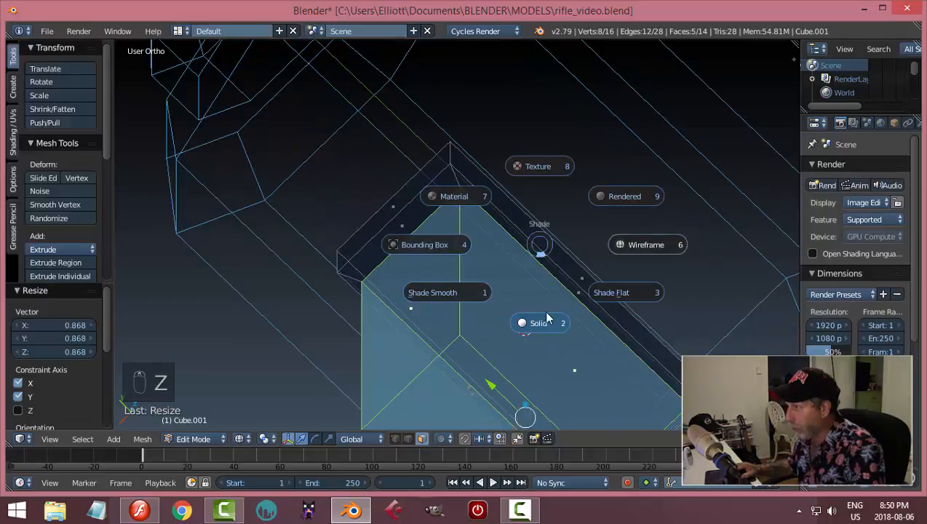
left_click(542, 320)
mouse_move(542, 320)
middle_mouse_down()
mouse_move(531, 253)
mouse_move(531, 264)
mouse_move(489, 234)
mouse_move(517, 220)
mouse_move(538, 252)
mouse_move(449, 208)
middle_mouse_up()
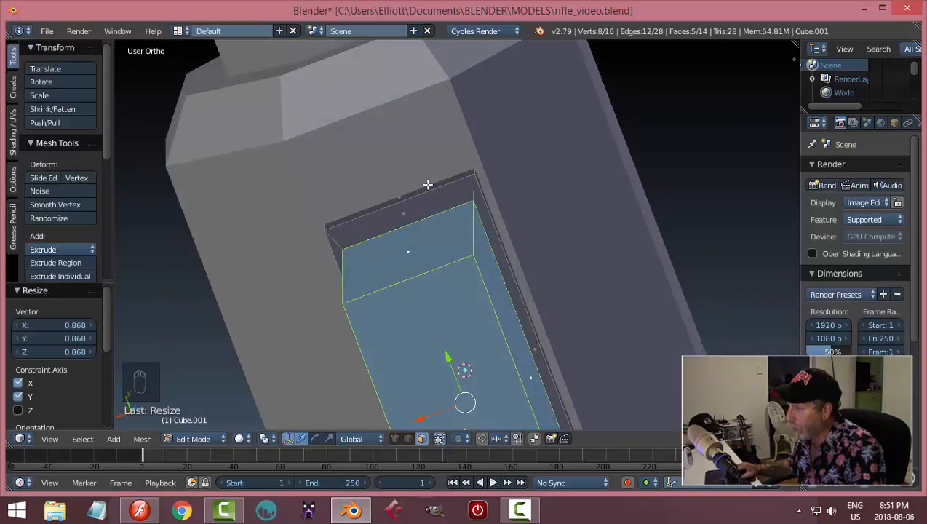
middle_click_drag(521, 261, 480, 205)
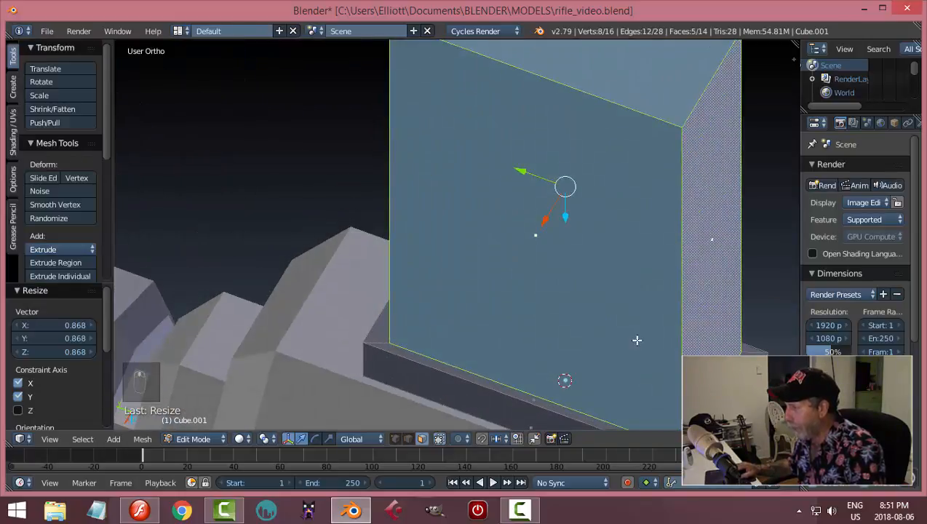
middle_click_drag(618, 258, 515, 263)
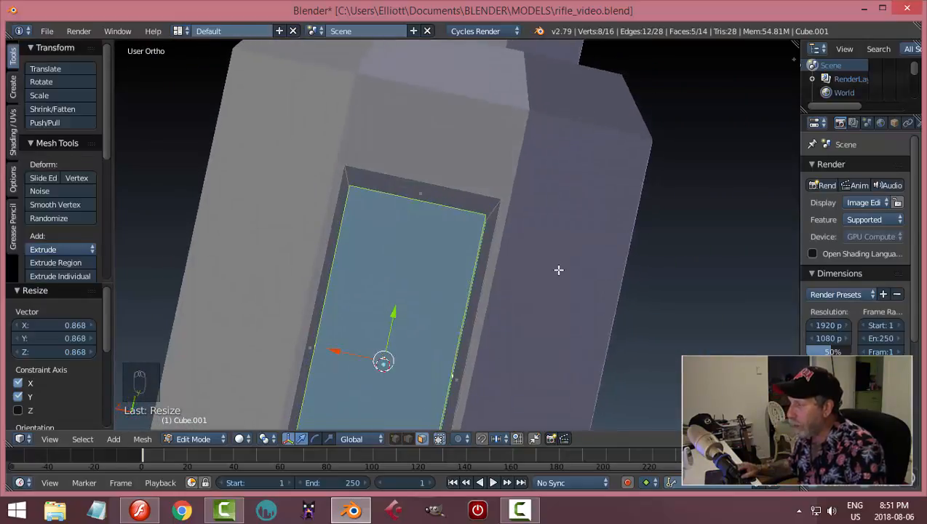
key("s")
key("x")
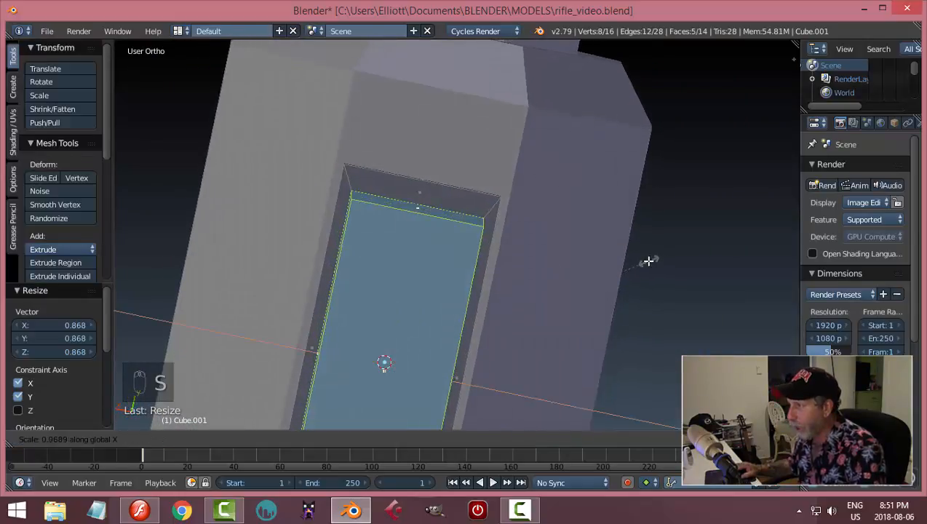
left_click(642, 261)
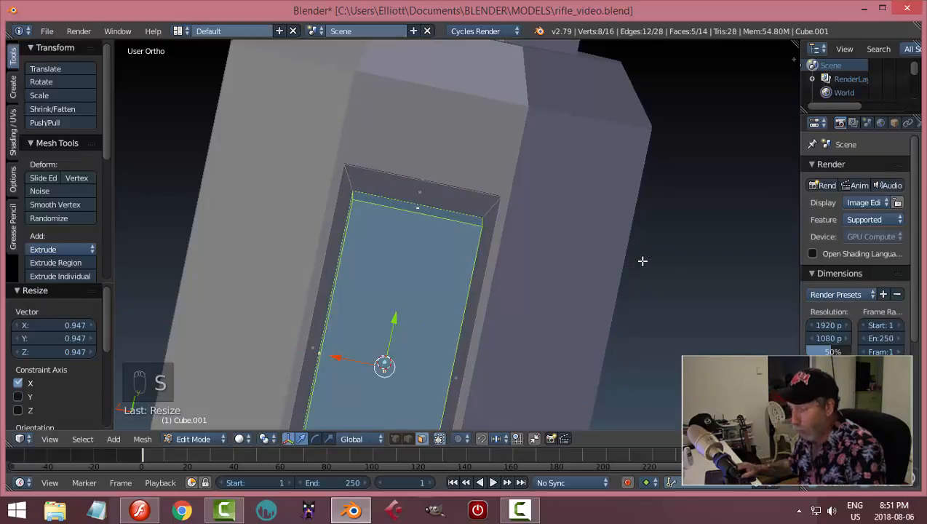
Scale the lower grip faces to about 1.051 along Y to even out the ledge under the bracket.
type("sy7")
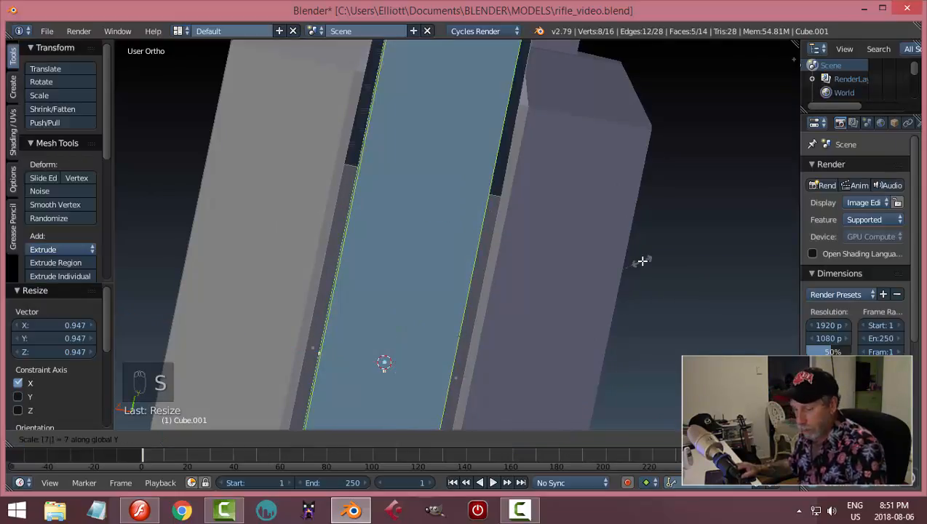
key("Escape")
key("s")
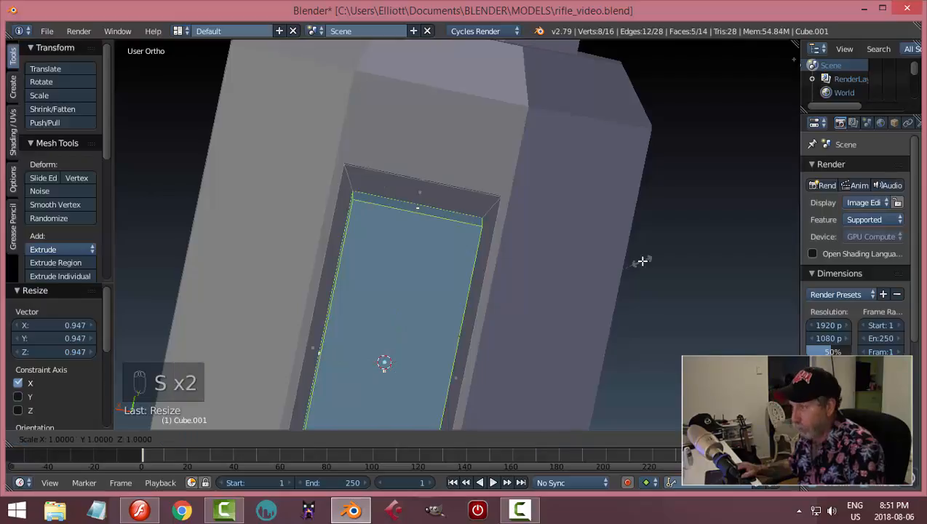
key("y")
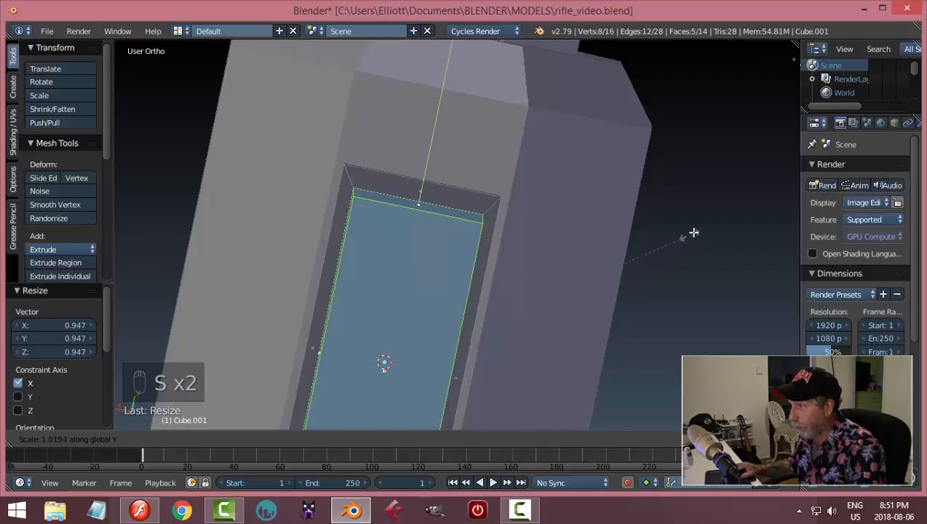
left_click(756, 172)
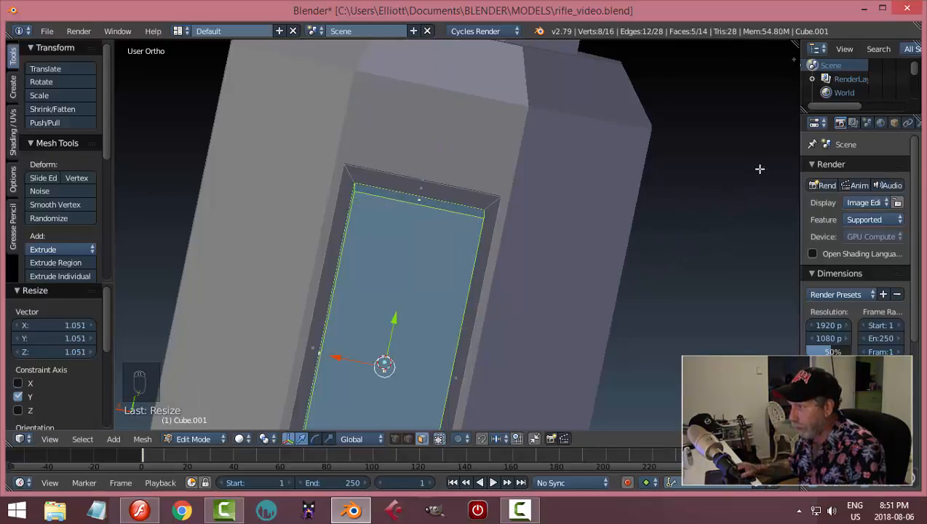
Deselect everything, return to Object Mode, and save over the existing rifle_video.blend file.
middle_click_drag(661, 240, 495, 296)
key("a")
scroll(625, 245, "down", 3)
middle_click_drag(613, 230, 659, 279)
key("Tab")
left_click(549, 282)
middle_click_drag(549, 289, 600, 248)
key("ctrl+s")
left_click(526, 245)
Enable Ambient Occlusion in the viewport shading settings and check the grip's ledge from below and from the right view.
key("KP_3")
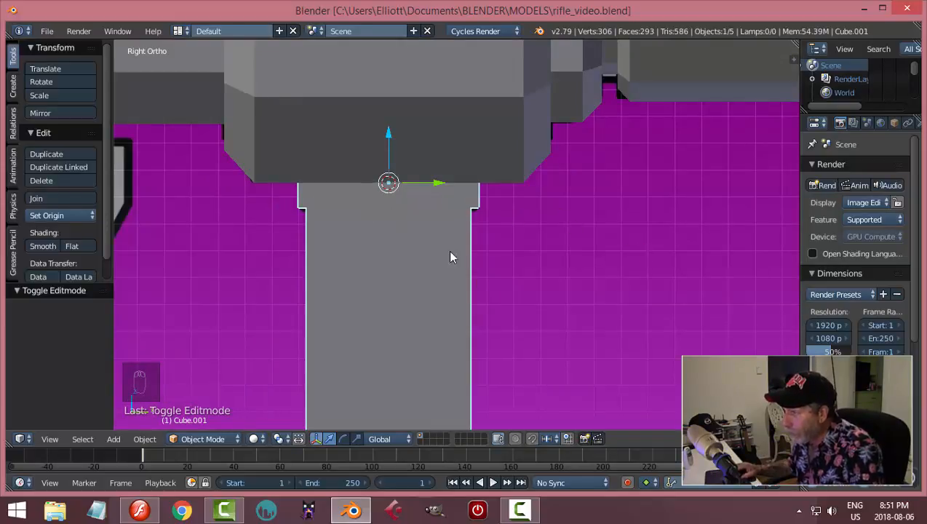
middle_click_drag(575, 262, 576, 220)
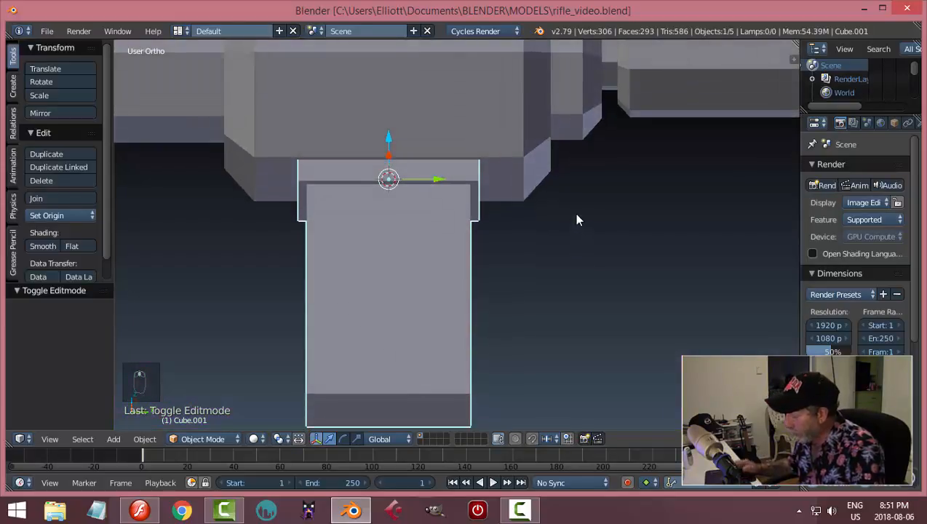
key("KP_3")
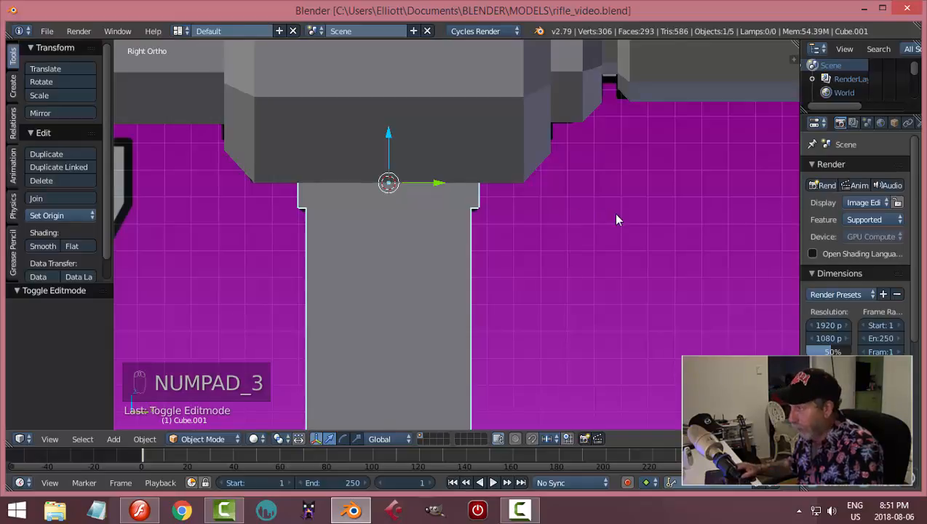
key("n")
scroll(706, 233, "down", 8)
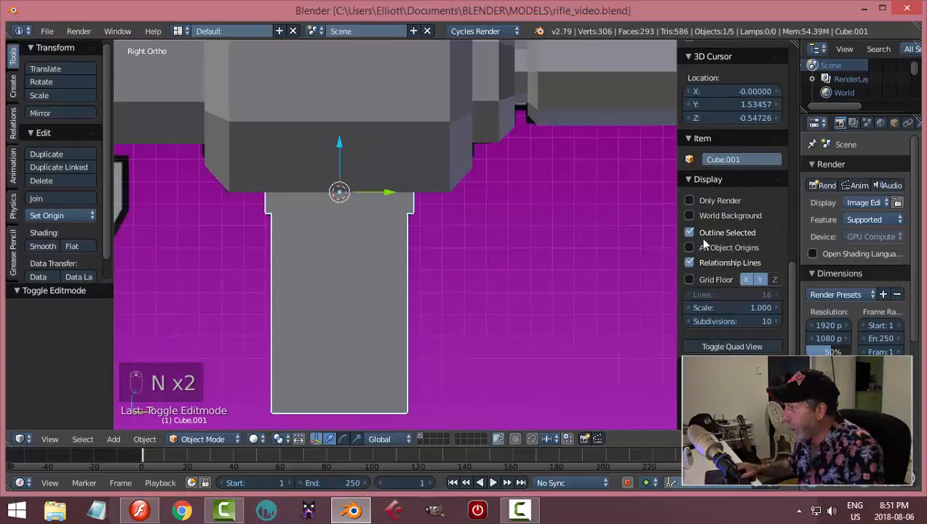
left_click(685, 179)
left_click(686, 196)
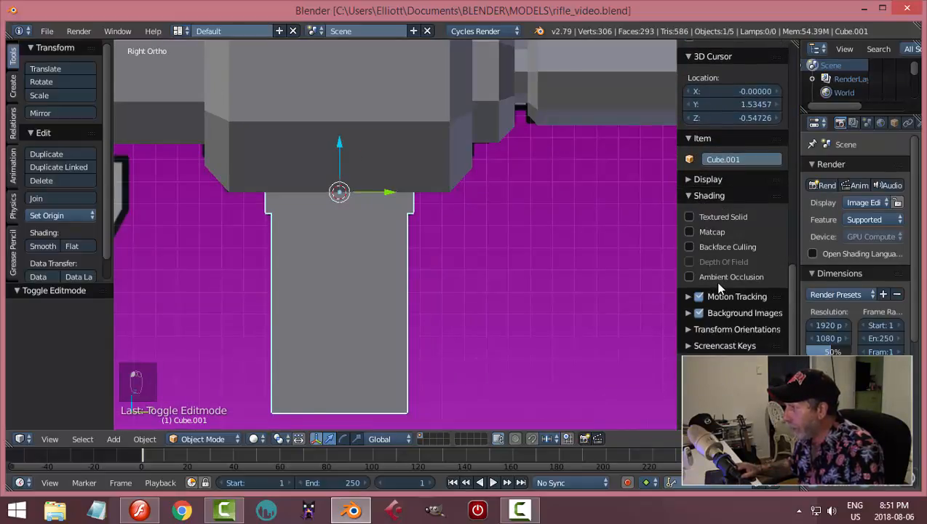
left_click(719, 279)
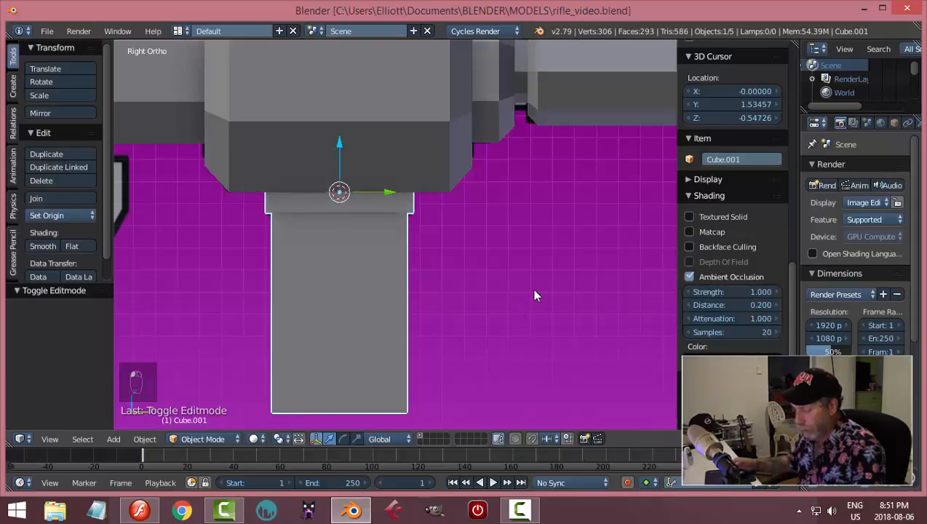
key("n")
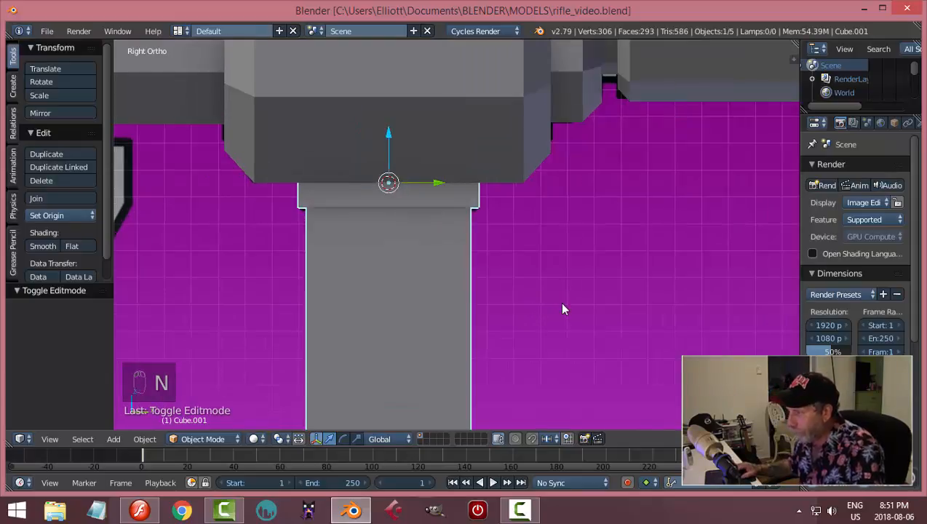
middle_click_drag(567, 311, 563, 267)
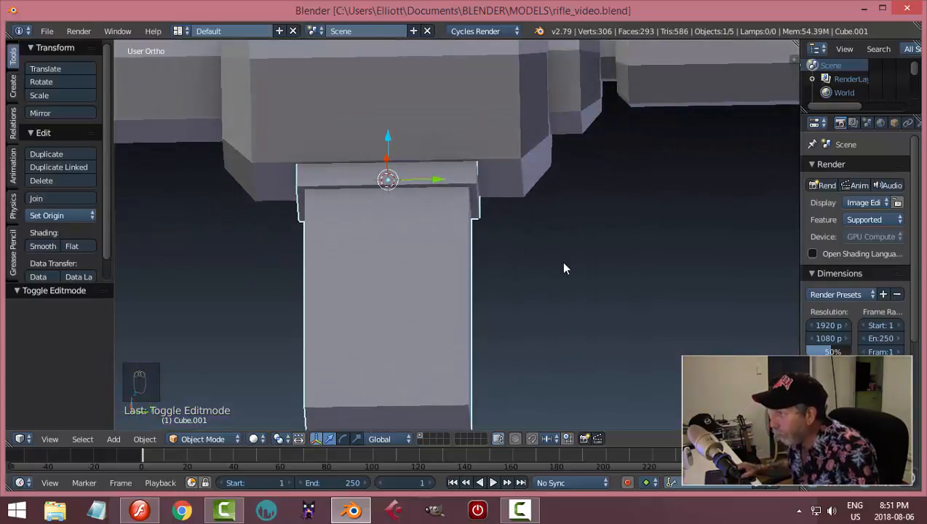
key("KP_3")
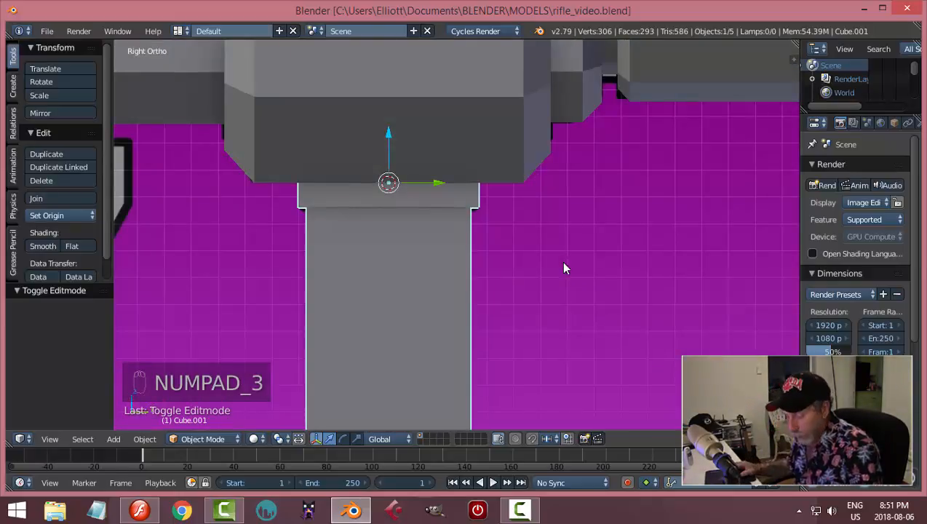
Show the grip in wireframe over the reference slots and enter Edit Mode on it.
key("z")
left_click(655, 270)
scroll(534, 315, "up", 1)
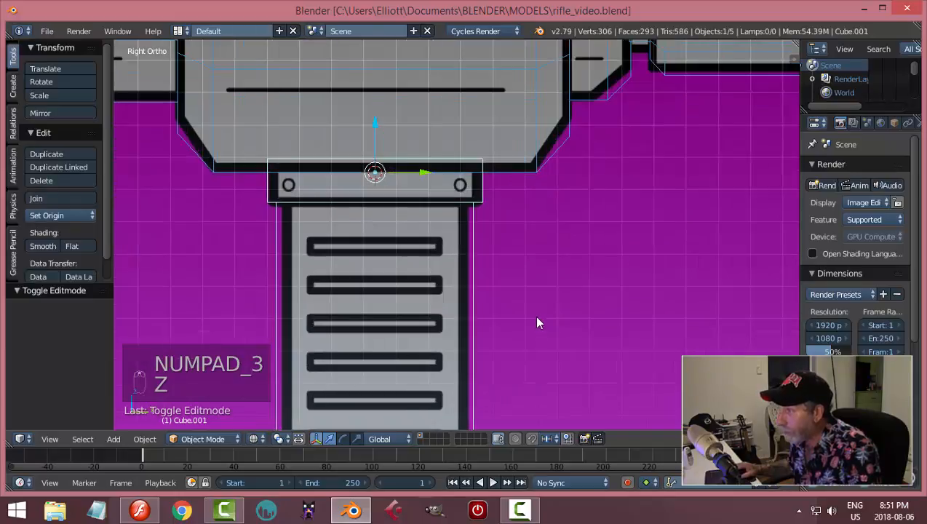
scroll(533, 315, "down", 1)
middle_click_drag(531, 311, 568, 210, "shift")
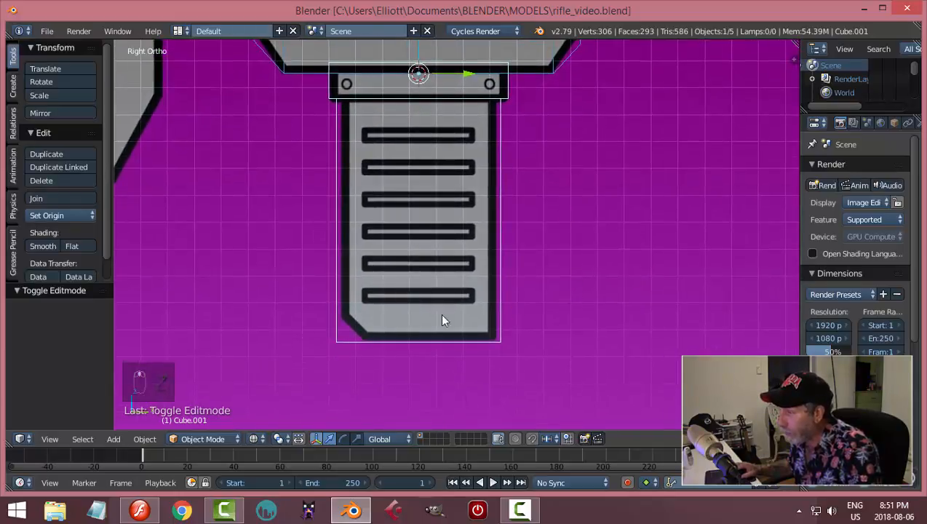
scroll(415, 182, "up", 2)
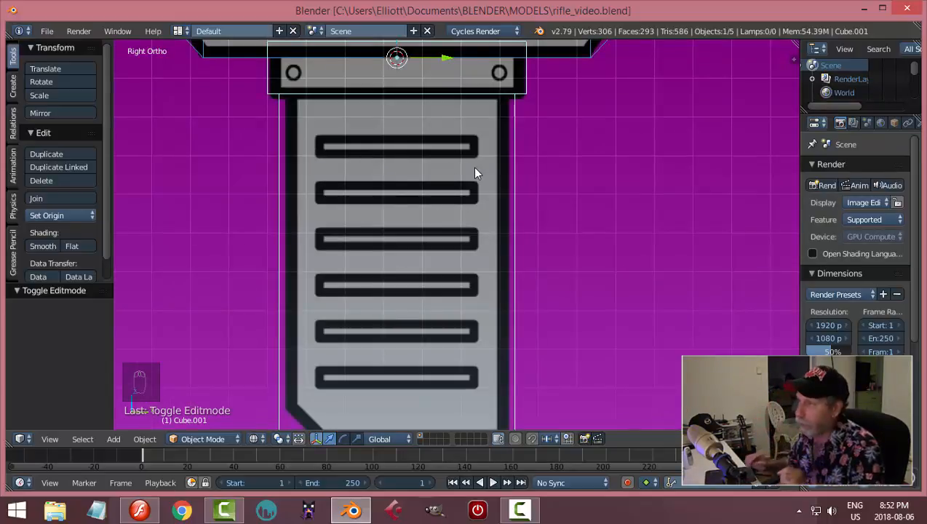
right_click(510, 166)
key("Tab")
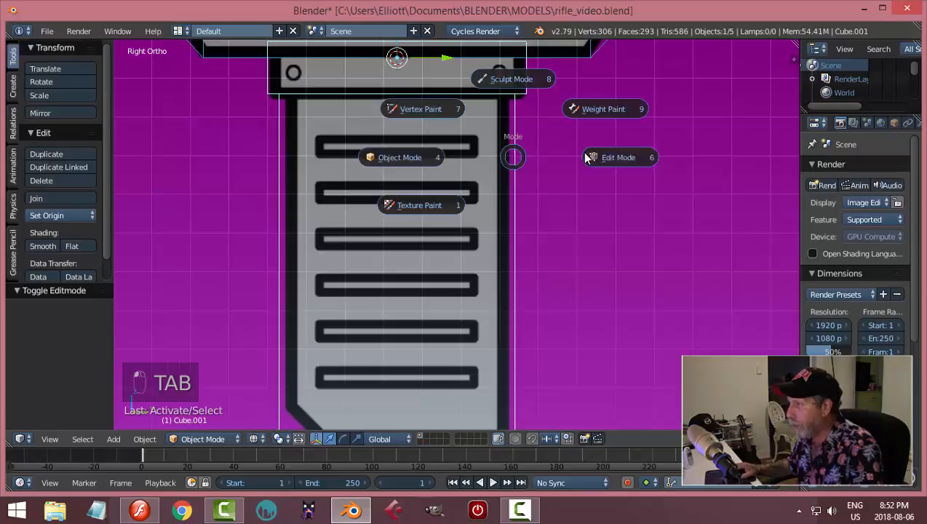
left_click(595, 186)
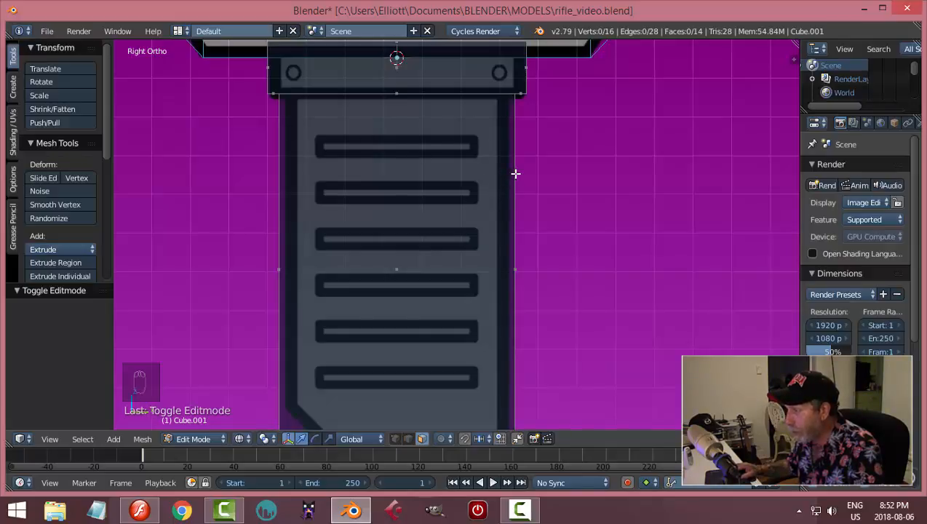
Add two horizontal loop cuts to the lower grip block, aligned to the upper and lower edges of the topmost reference slot.
key("ctrl+r")
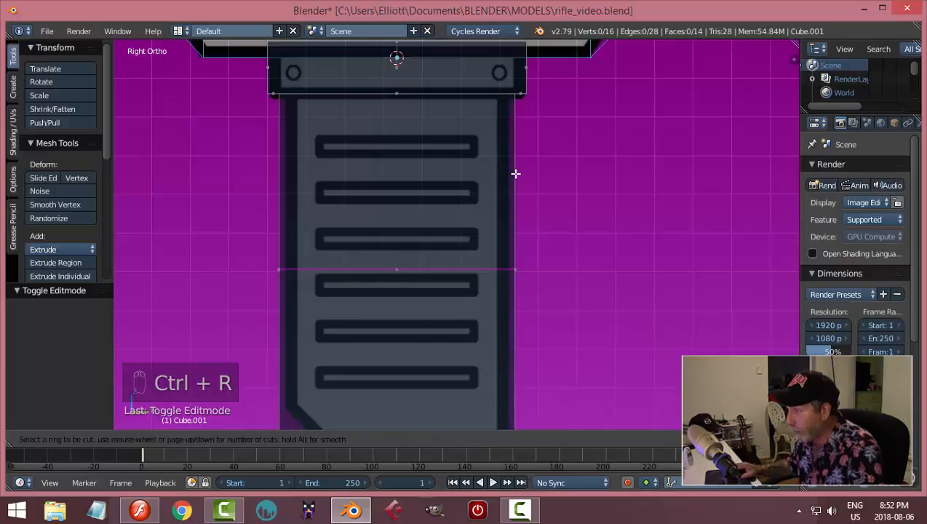
left_click(515, 173)
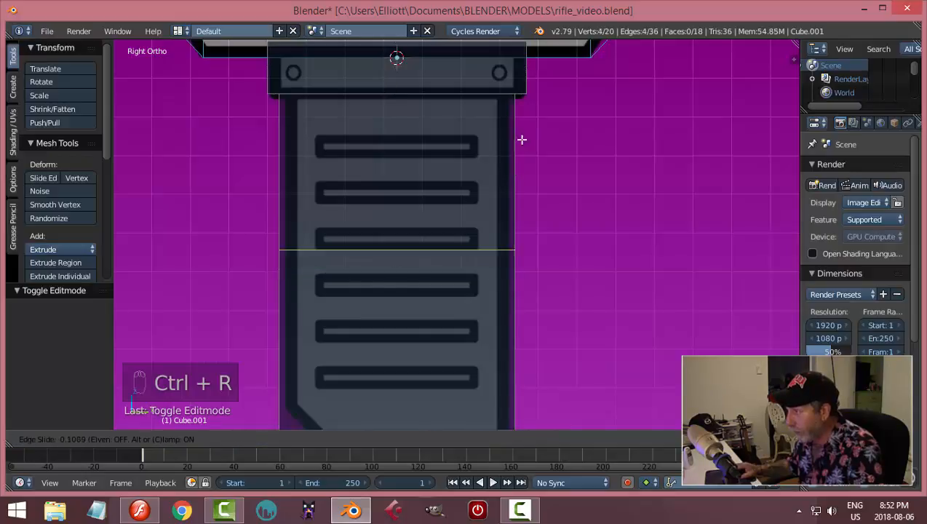
left_click(533, 42)
key("ctrl+r")
left_click(505, 171)
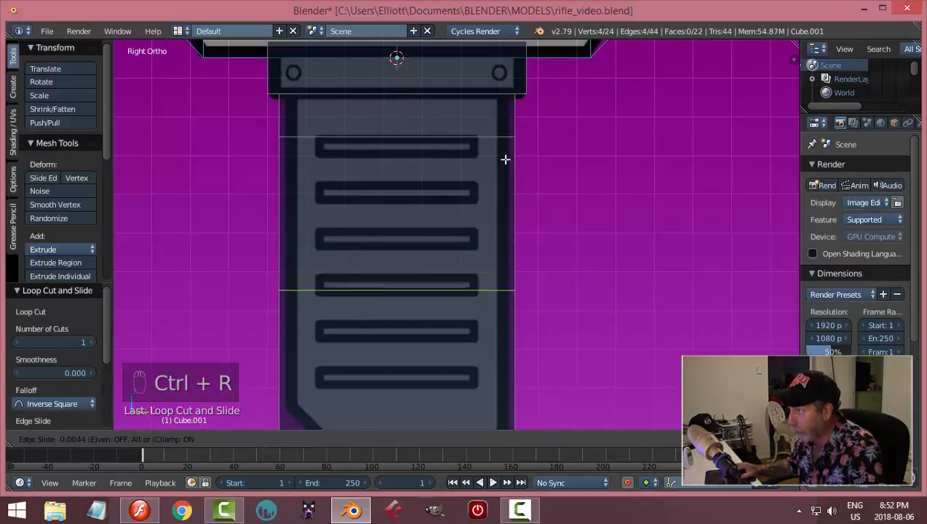
left_click(520, 52)
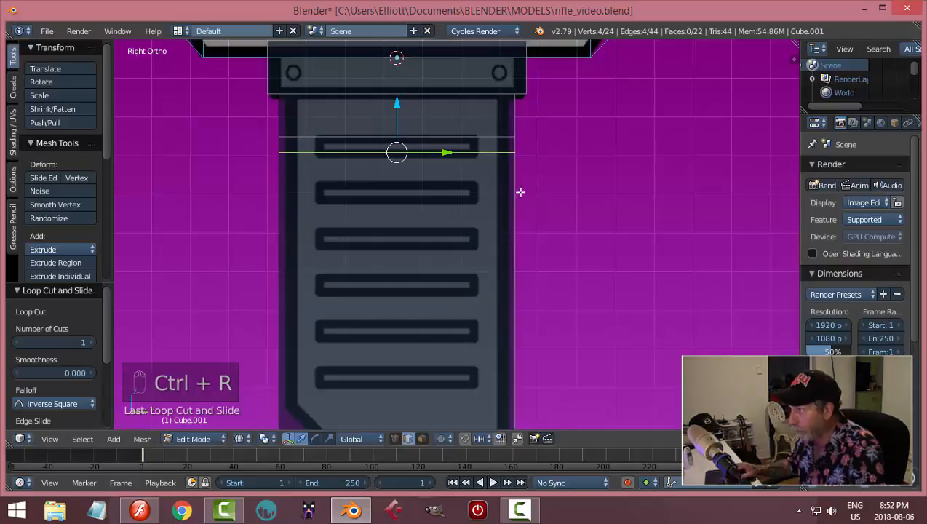
Add two horizontal loop cuts around the grip along the upper and lower edges of the second reference slot.
key("ctrl+r")
left_click(511, 228)
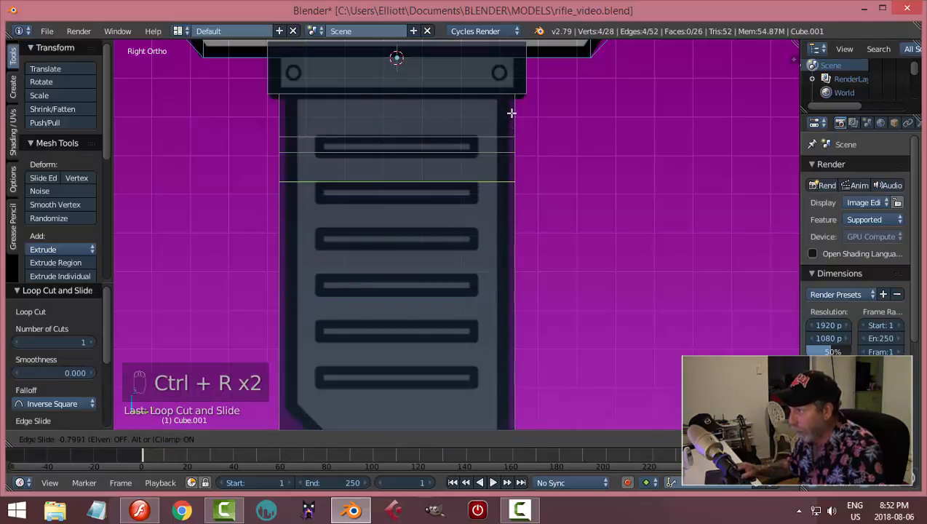
left_click(510, 112)
key("ctrl+r")
left_click(507, 233)
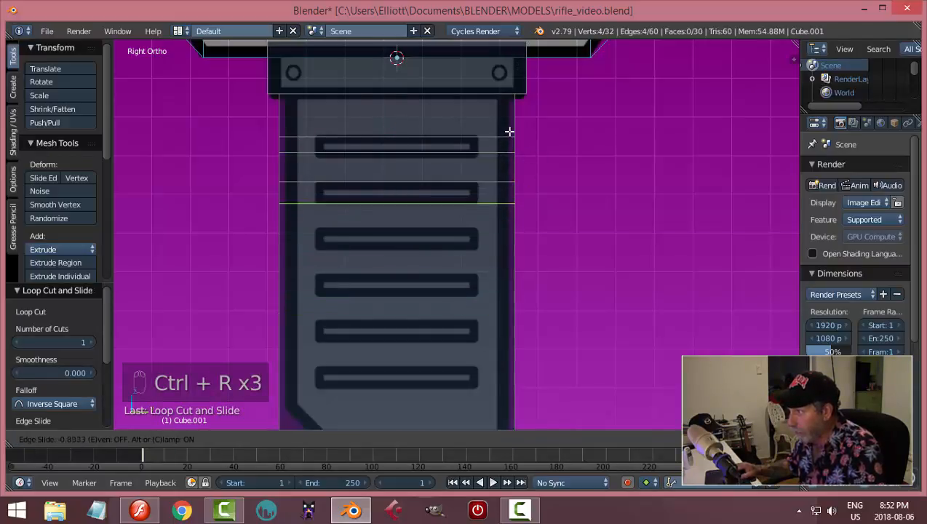
left_click(512, 141)
Add two horizontal loop cuts around the grip along the upper and lower edges of the third reference slot.
key("ctrl+r")
left_click(507, 240)
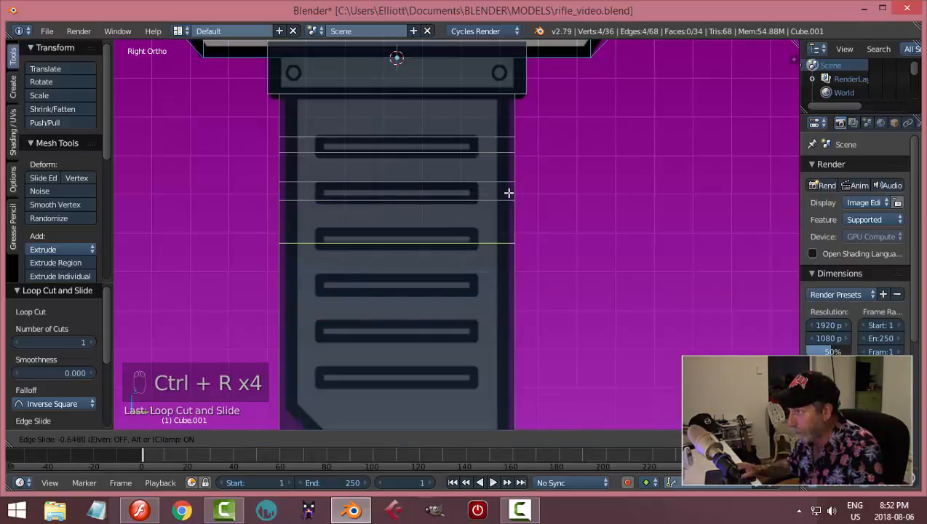
left_click(509, 185)
key("ctrl+r")
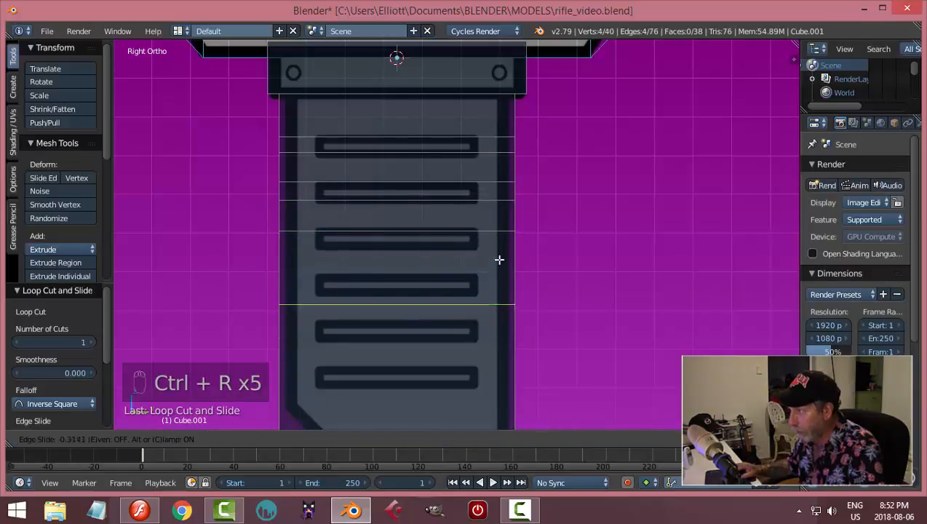
left_click(498, 259)
left_click(506, 220)
Add two horizontal loop cuts around the grip along the upper and lower edges of the fourth reference slot.
key("ctrl+r")
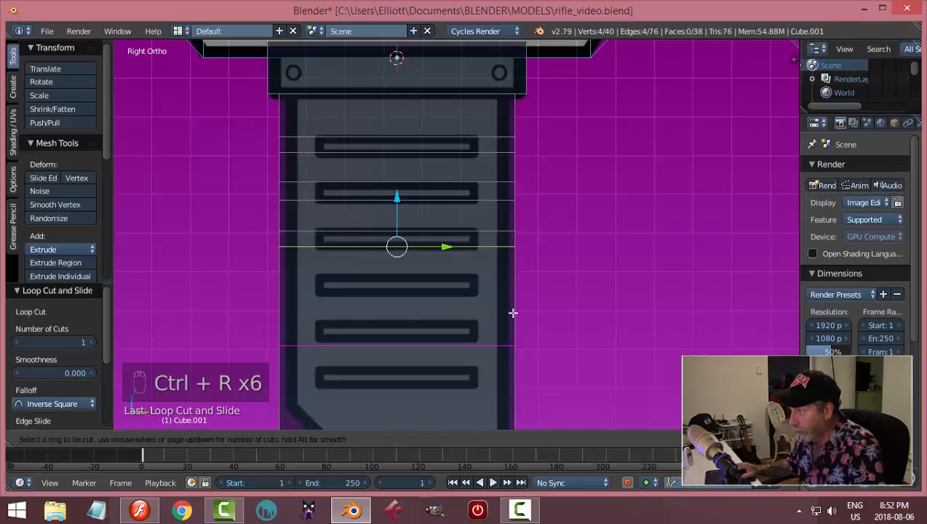
left_click(511, 313)
left_click(510, 244)
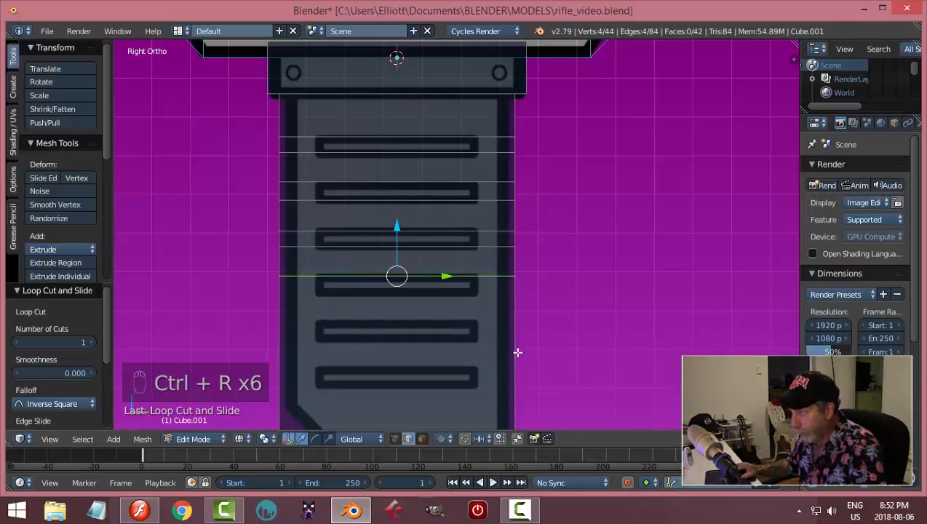
key("ctrl+r")
left_click(510, 312)
left_click(512, 286)
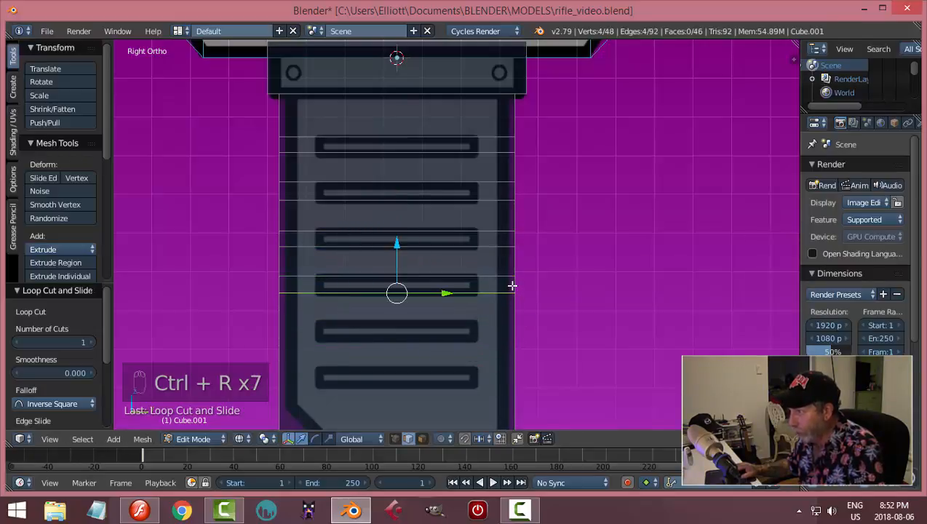
Add two horizontal loop cuts around the grip along the upper and lower edges of the fifth reference slot.
key("ctrl+r")
left_click(506, 342)
left_click(508, 323)
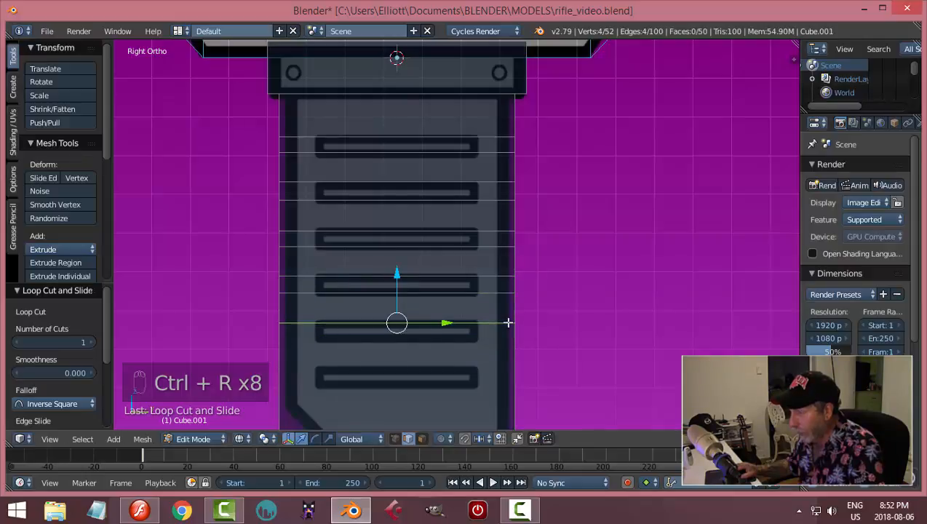
key("ctrl+r")
left_click(513, 360)
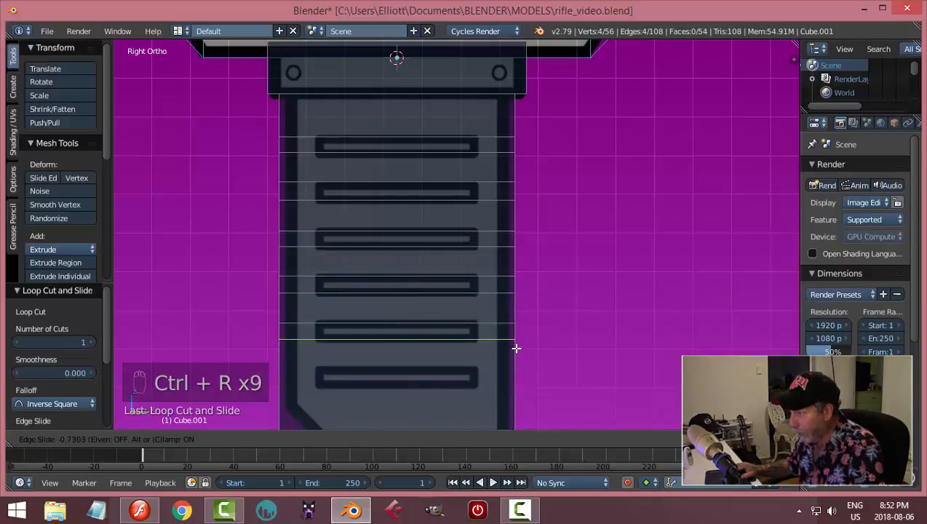
left_click(515, 344)
Add two horizontal loop cuts framing the lowest reference slot and check all the cuts in 3D before returning to the right view.
key("ctrl+r")
left_click(516, 389)
left_click(515, 372)
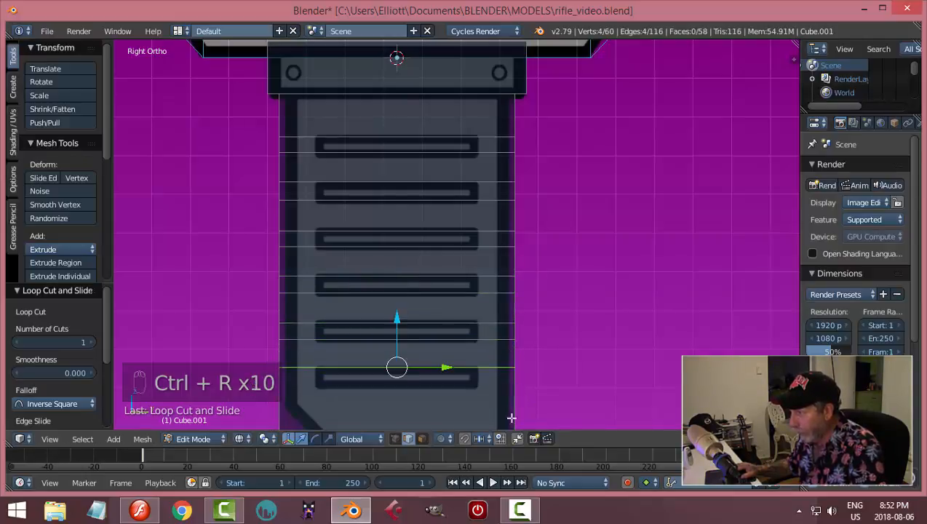
key("ctrl+r")
left_click(509, 425)
left_click(509, 404)
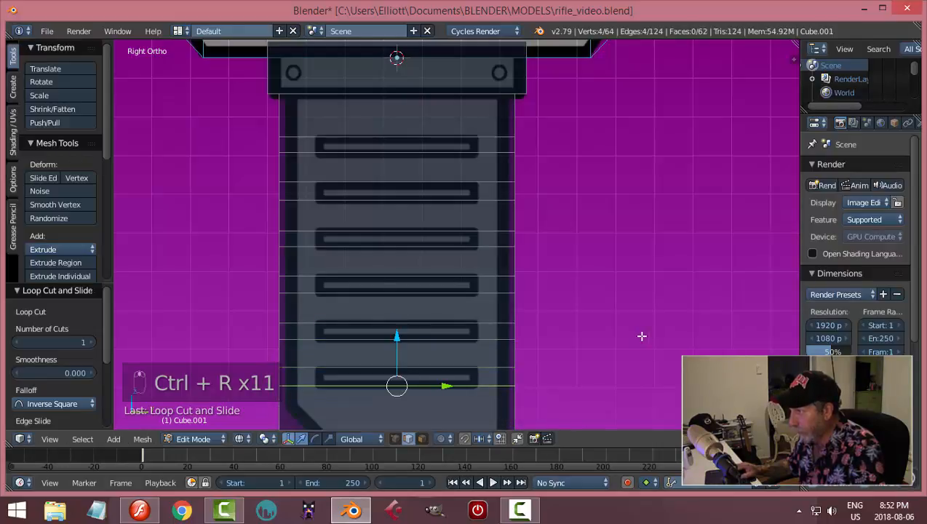
middle_click_drag(641, 336, 594, 354)
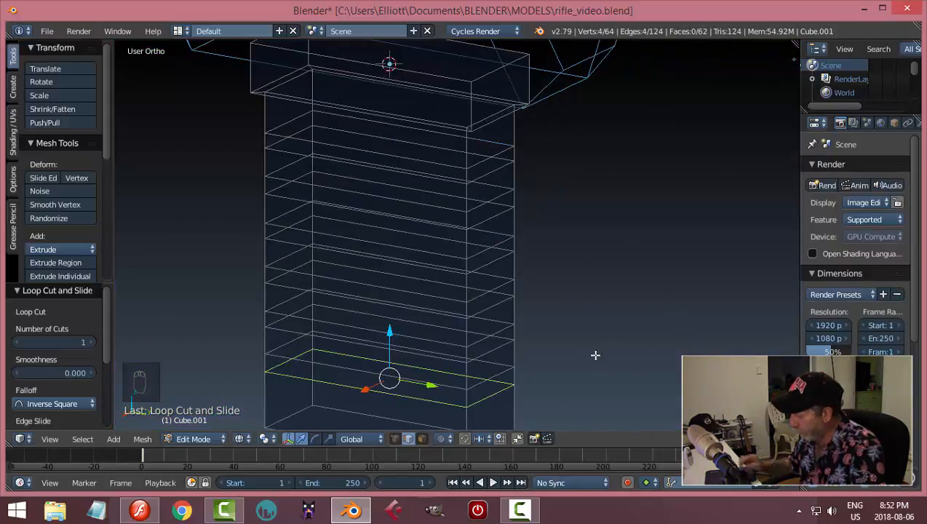
key("KP_3")
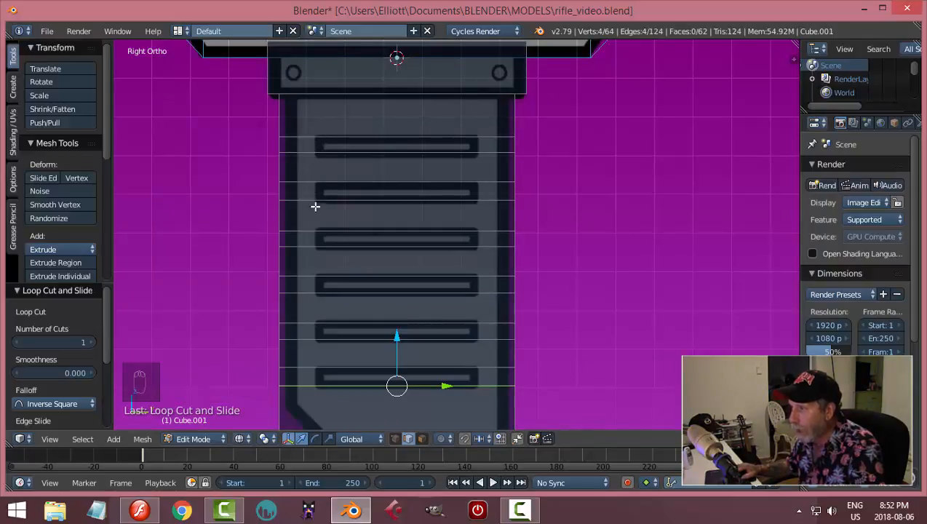
Add two vertical loop cuts to the grip, aligned to both ends of the reference slots, and deselect everything.
key("a")
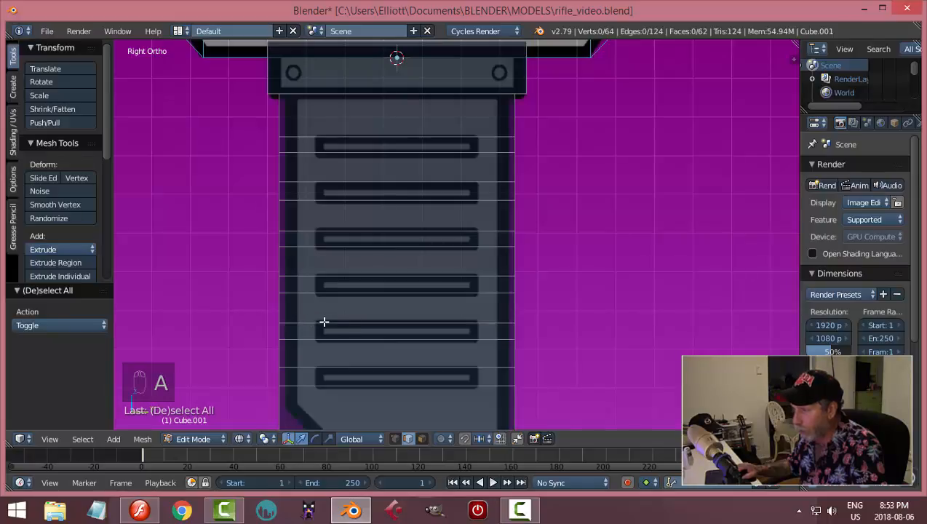
key("ctrl+r")
left_click(317, 321)
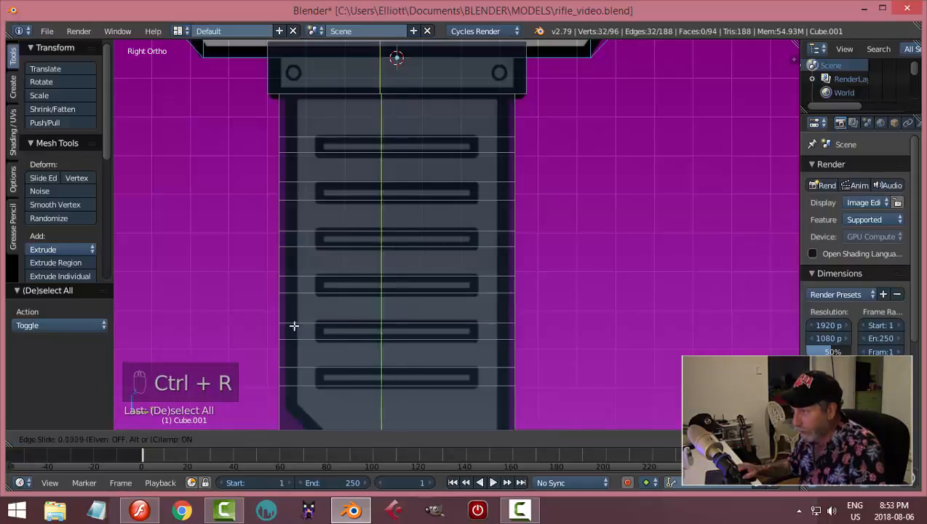
left_click(237, 323)
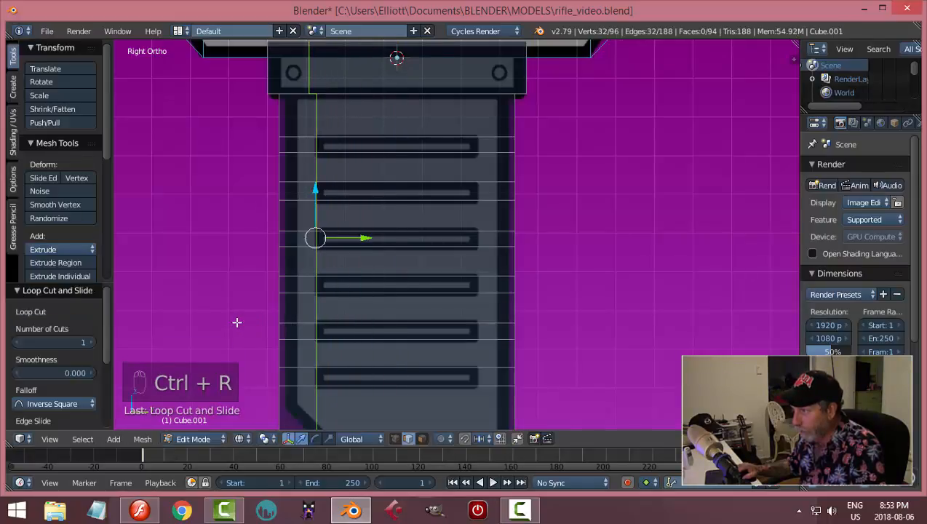
key("ctrl+r")
left_click(415, 322)
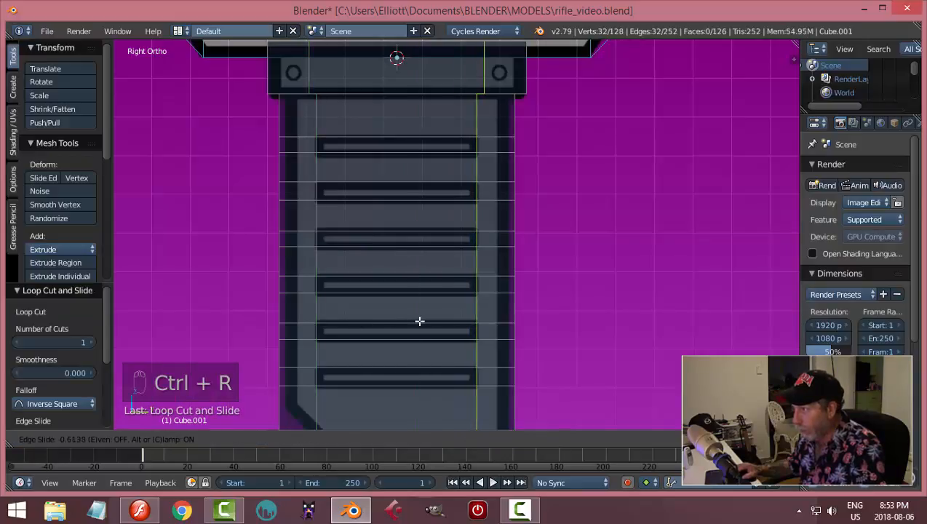
left_click(424, 323)
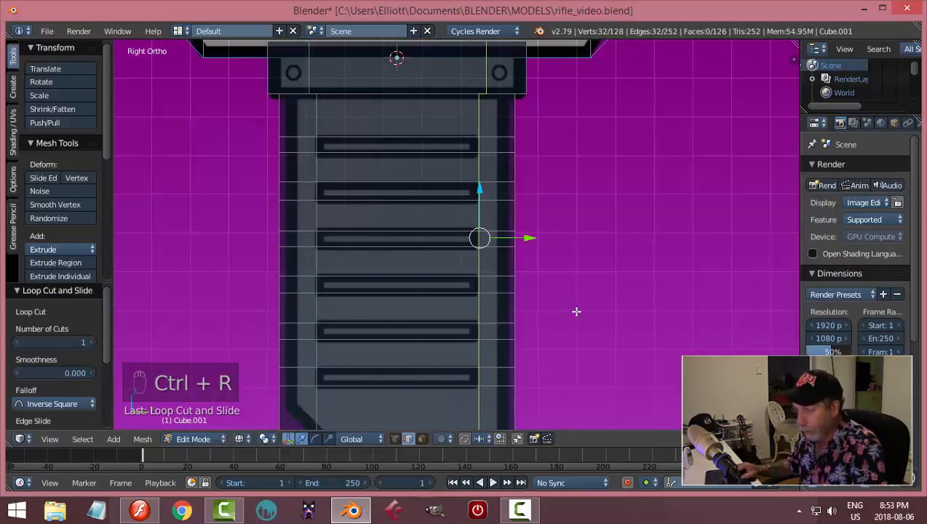
key("a")
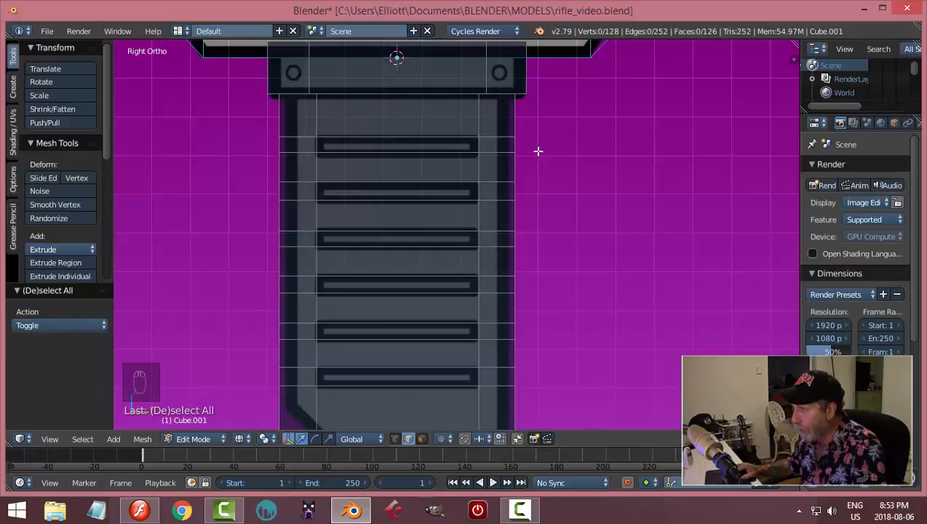
Switch to face select mode, test picking the top three slot faces one at a time, and clear the selection.
left_click(422, 438)
right_click(398, 145)
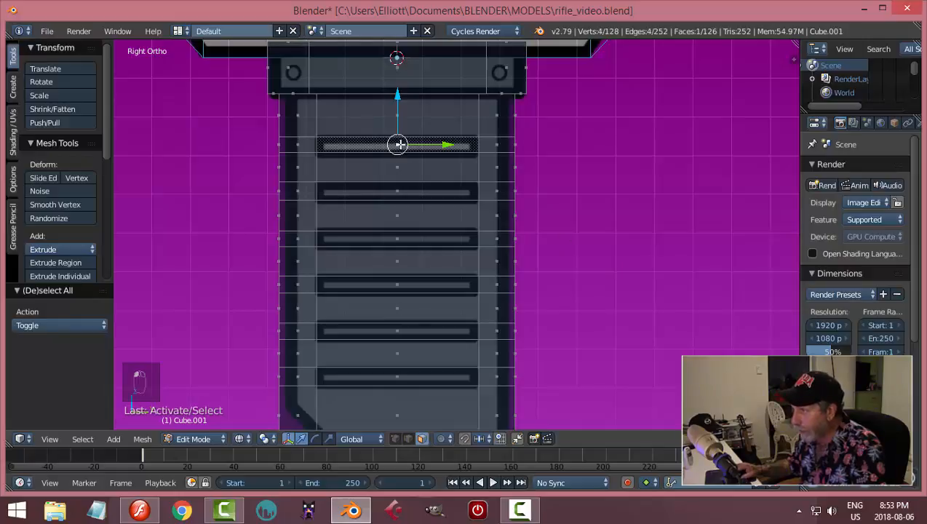
right_click(409, 194)
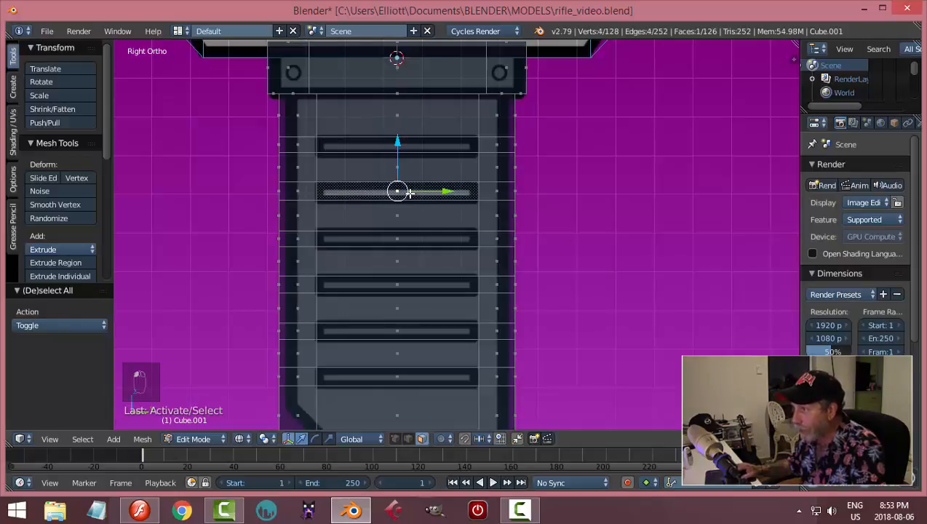
right_click(413, 234)
key("a")
Switch the viewport from wireframe to solid shading with the grip viewed in 3D.
middle_click_drag(588, 231, 580, 234)
key("z")
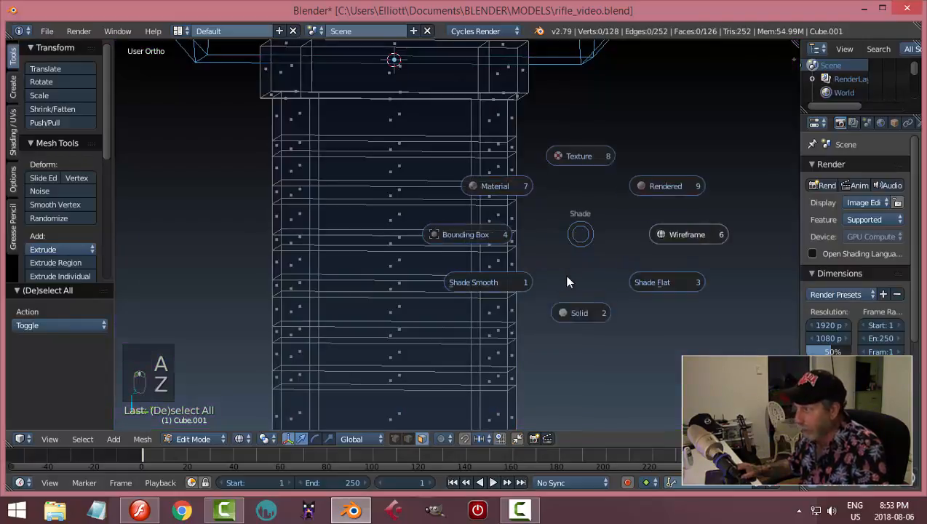
left_click(568, 311)
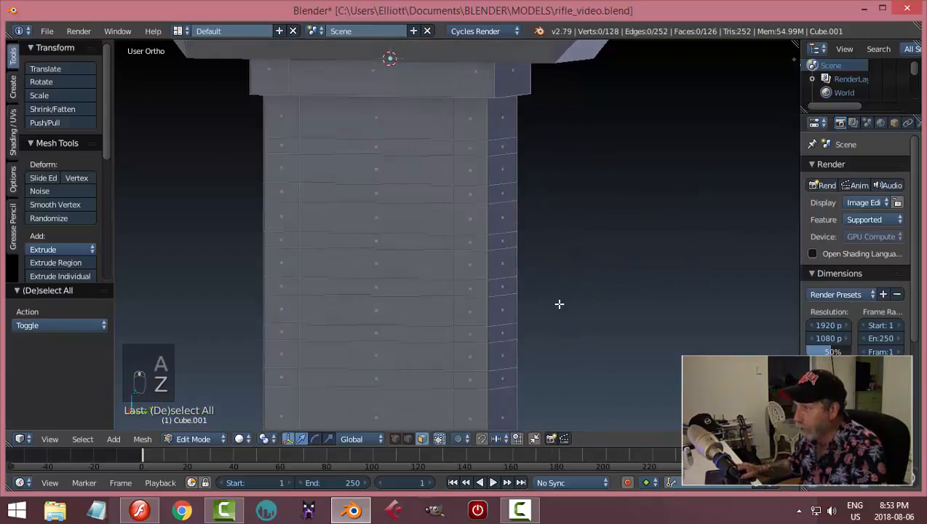
Select all six slot faces on the near broad side of the front grip.
middle_click_drag(559, 304, 556, 316)
scroll(549, 316, "up", 2)
right_click(373, 123)
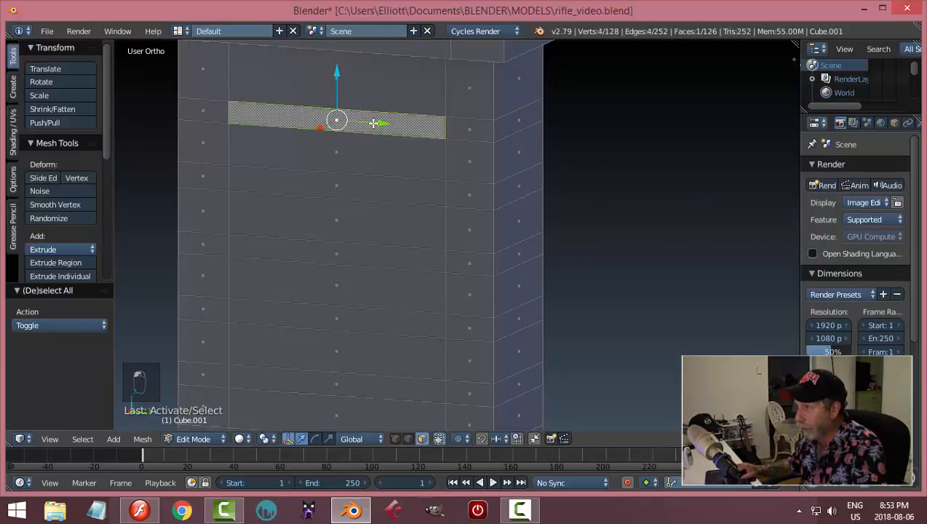
right_click(354, 189, "shift")
right_click(370, 249, "shift")
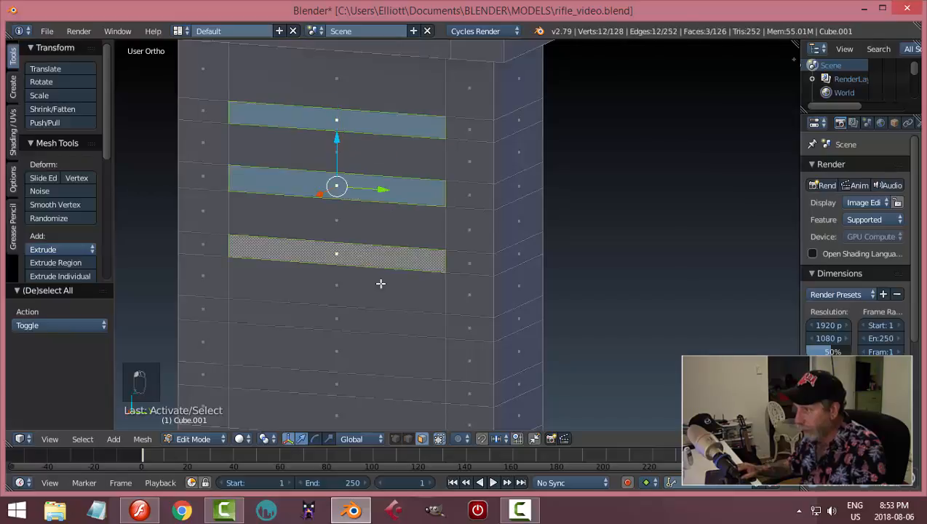
right_click(355, 319, "shift")
scroll(408, 315, "down", 1)
right_click(367, 358, "shift")
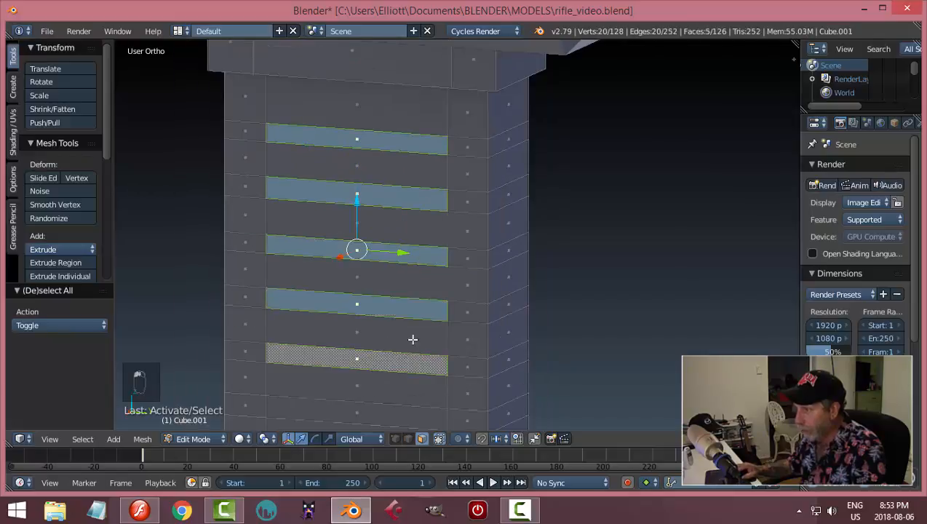
scroll(405, 317, "down", 4, "shift")
right_click(376, 337, "shift")
Add the six matching slot faces on the opposite side of the grip to the selection.
middle_click_drag(597, 310, 453, 294)
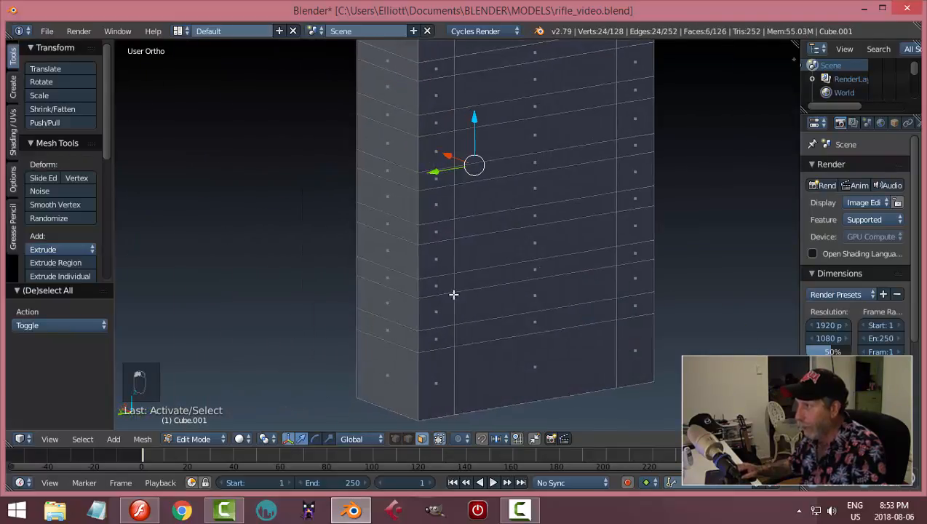
middle_click_drag(553, 245, 534, 327, "shift")
right_click(511, 148, "shift")
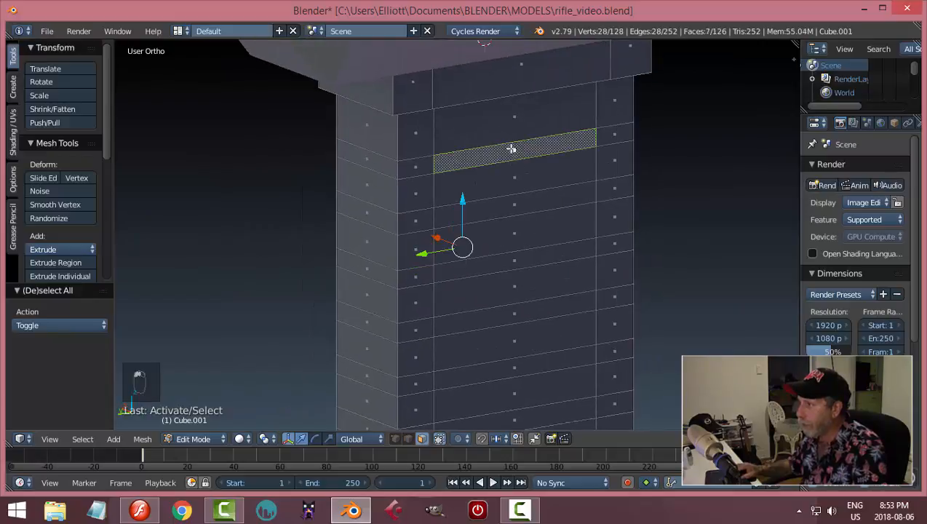
right_click(510, 203, "shift")
right_click(536, 256, "shift")
right_click(538, 310, "shift")
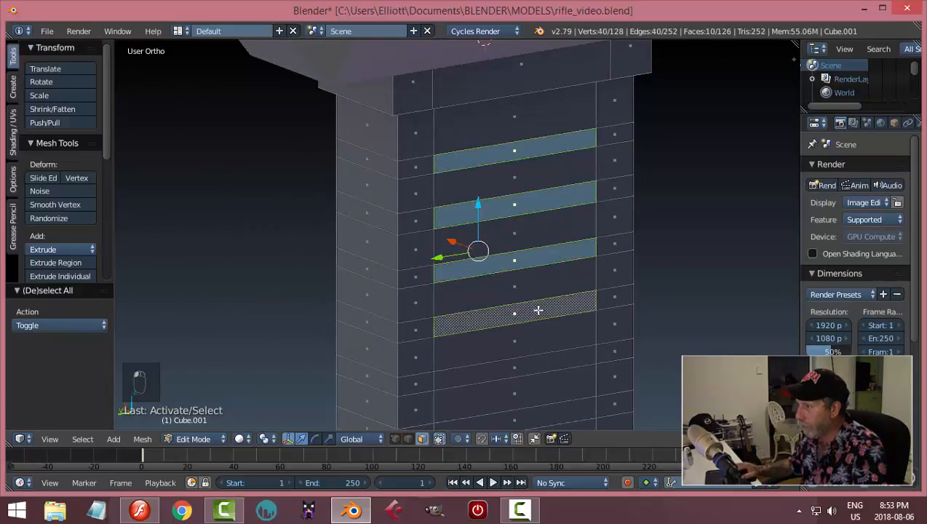
right_click(535, 360, "shift")
scroll(557, 380, "down", 2)
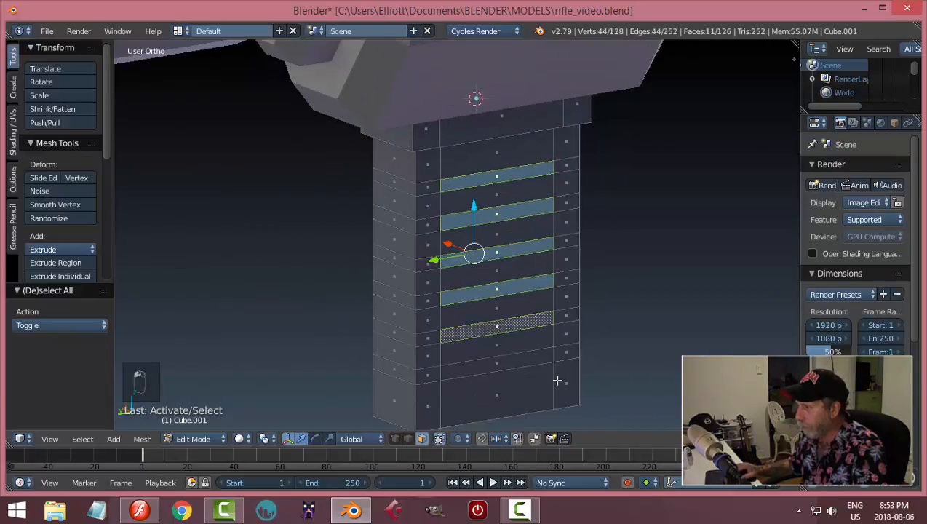
right_click(527, 360, "shift")
Extrude the twelve selected slot faces in place and scale them inward along the X axis to about 0.84.
middle_click_drag(513, 360, 658, 350)
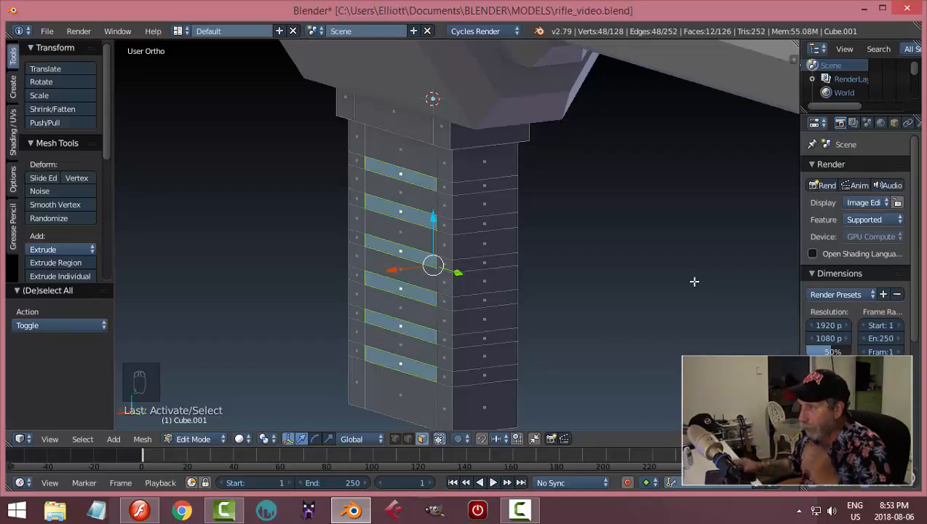
middle_click_drag(678, 282, 613, 309)
key("e")
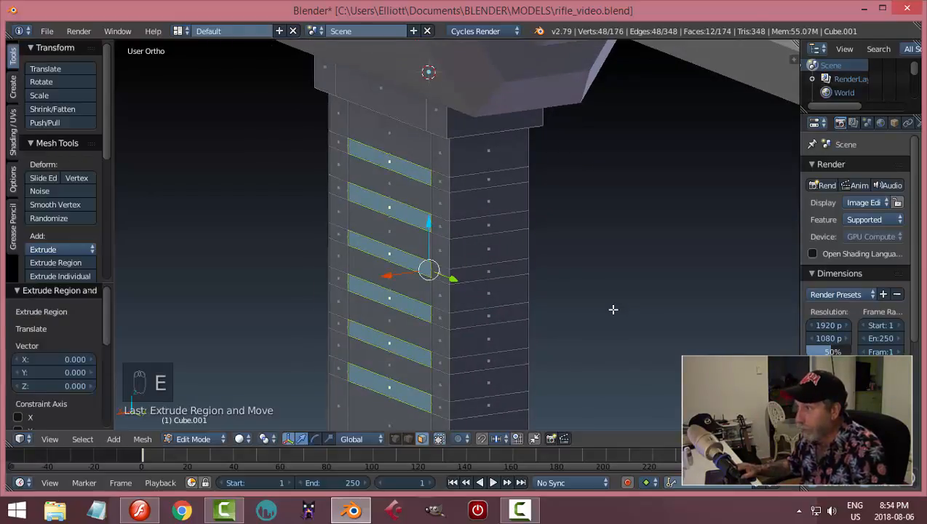
key("s")
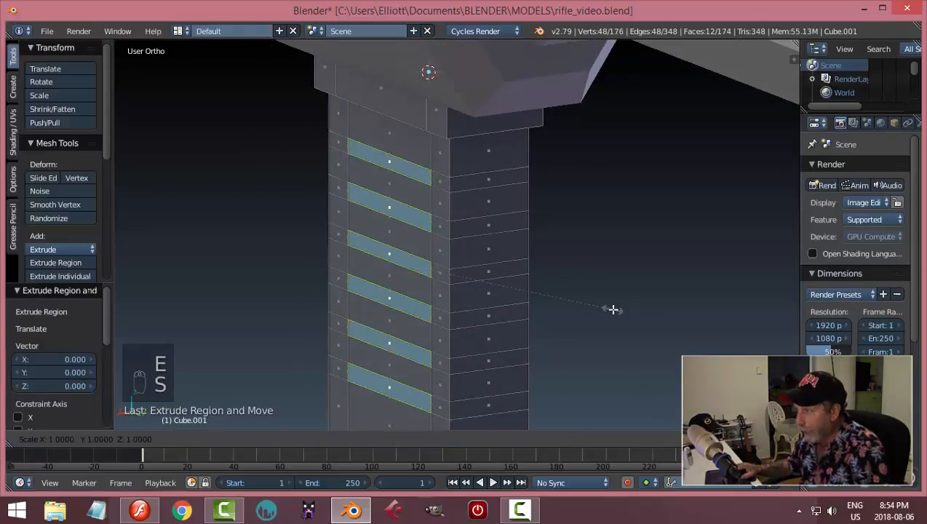
key("x")
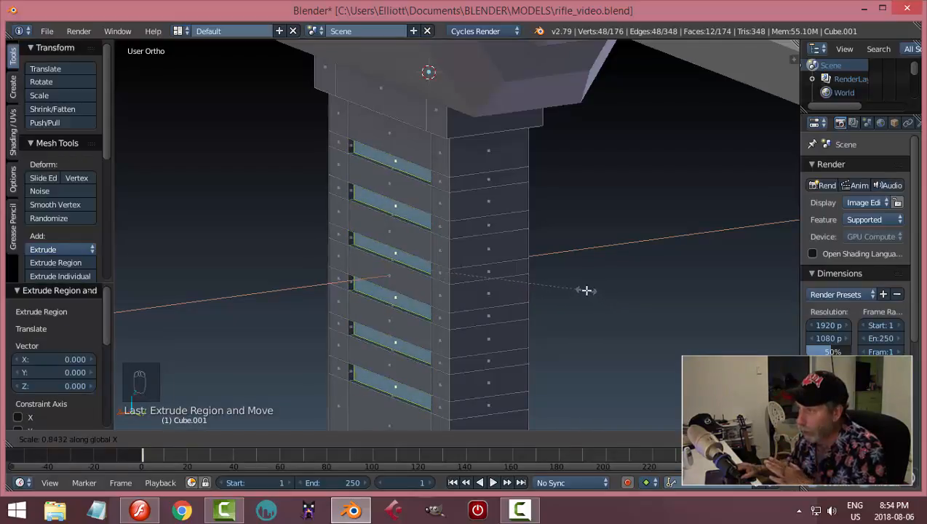
Finish scaling the selected slot faces inward along X to about 0.84 and return to Object Mode.
left_click(581, 287)
middle_click_drag(672, 261, 360, 159)
key("Tab")
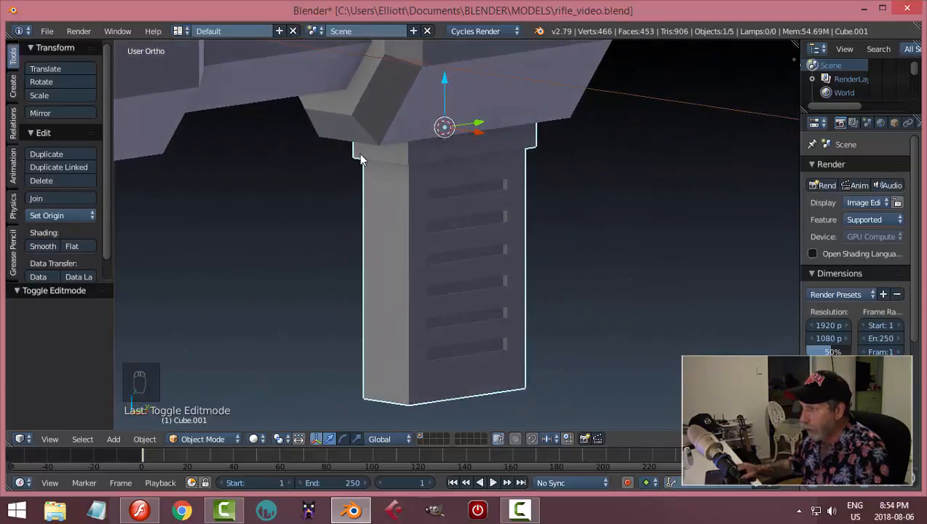
Turn off ambient occlusion in the viewport shading and inspect both sides of the slotted block.
key("n")
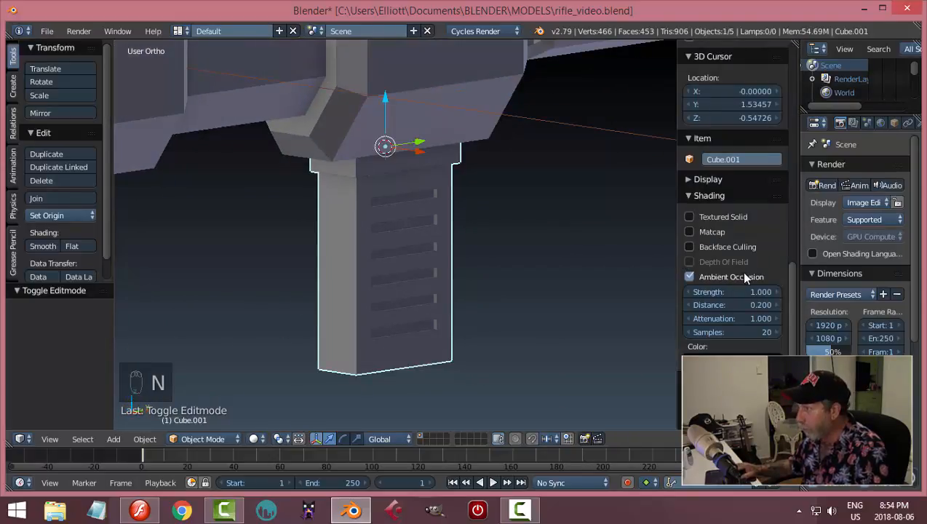
left_click(742, 275)
key("n")
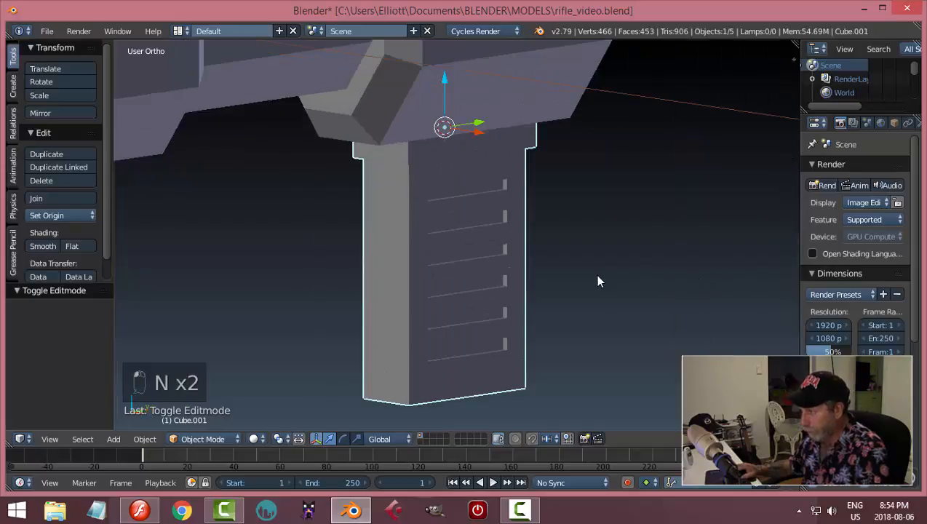
middle_click_drag(597, 280, 447, 299)
scroll(593, 277, "up", 2)
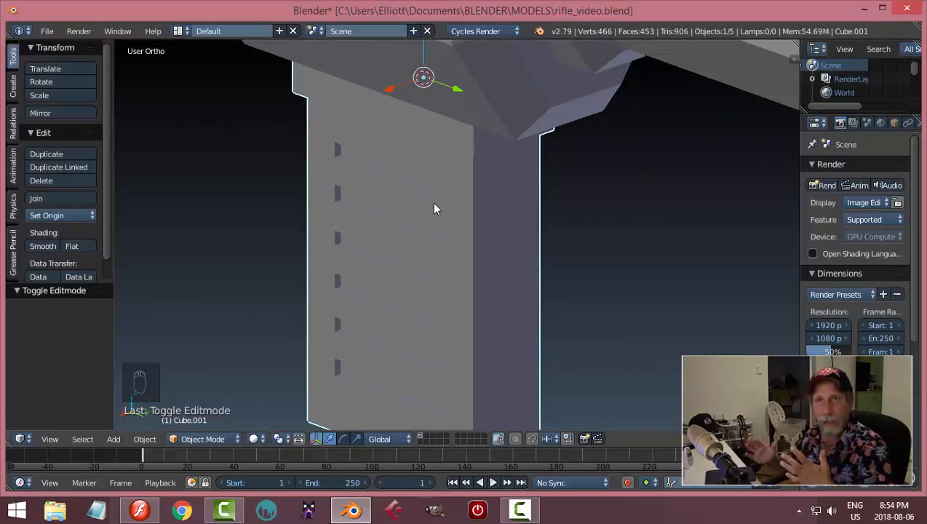
In Edit Mode, scale the selected slot faces along Y to 0.891 so the slot ends taper inward.
key("Tab")
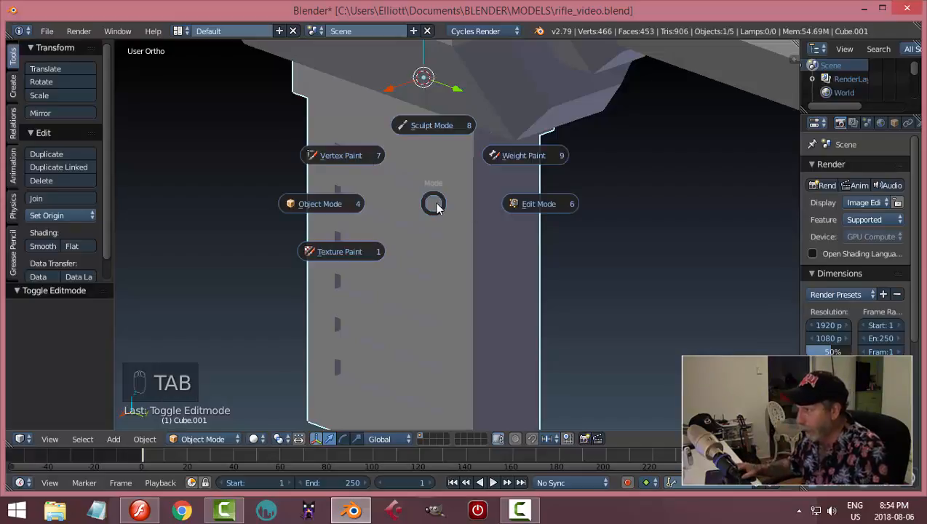
left_click(535, 207)
scroll(439, 290, "up", 3)
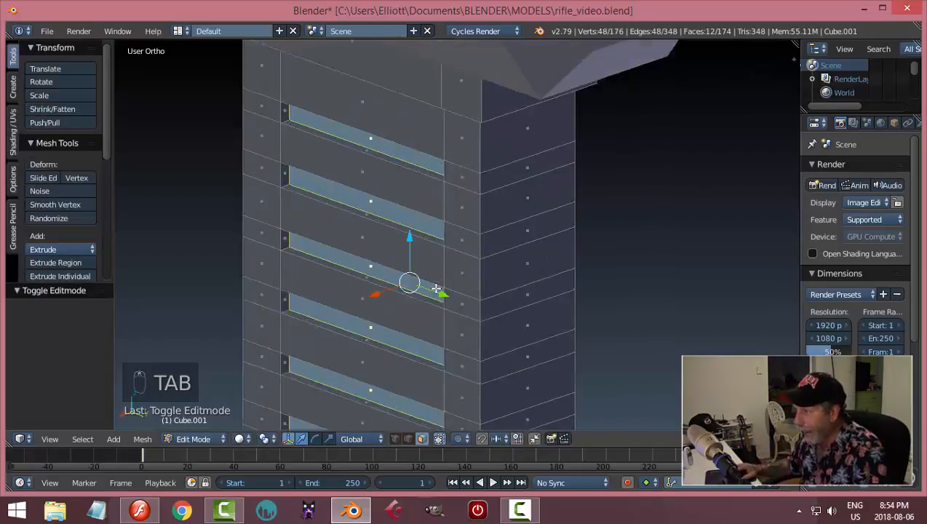
middle_click_drag(441, 282, 340, 116)
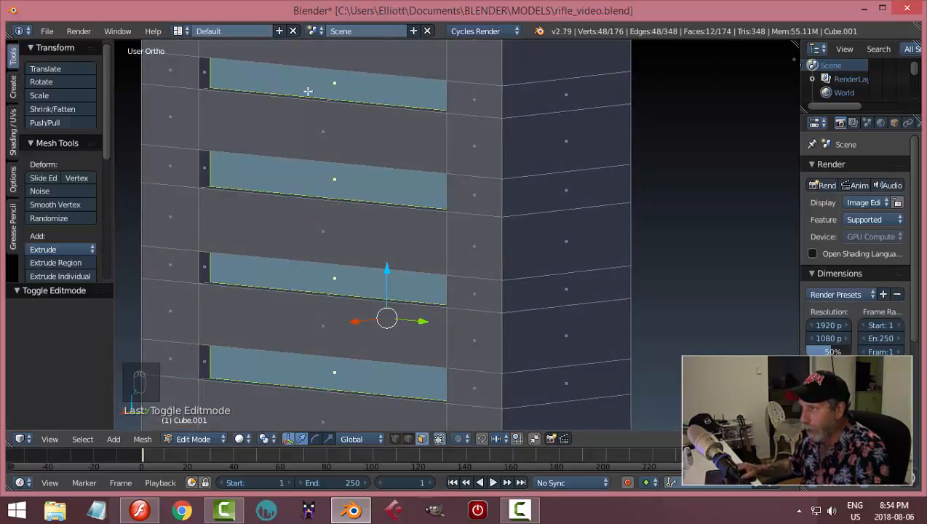
middle_click_drag(393, 154, 415, 155)
scroll(415, 155, "down", 3)
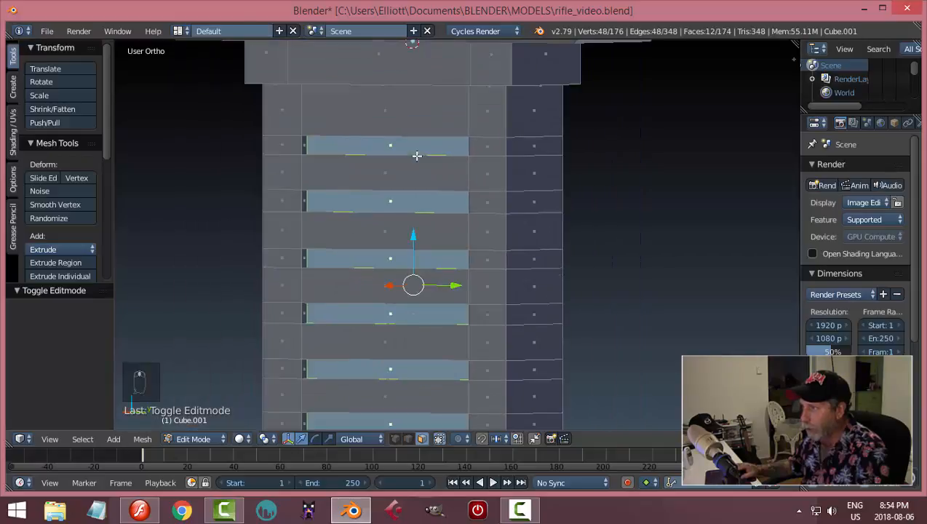
middle_click_drag(471, 215, 501, 216)
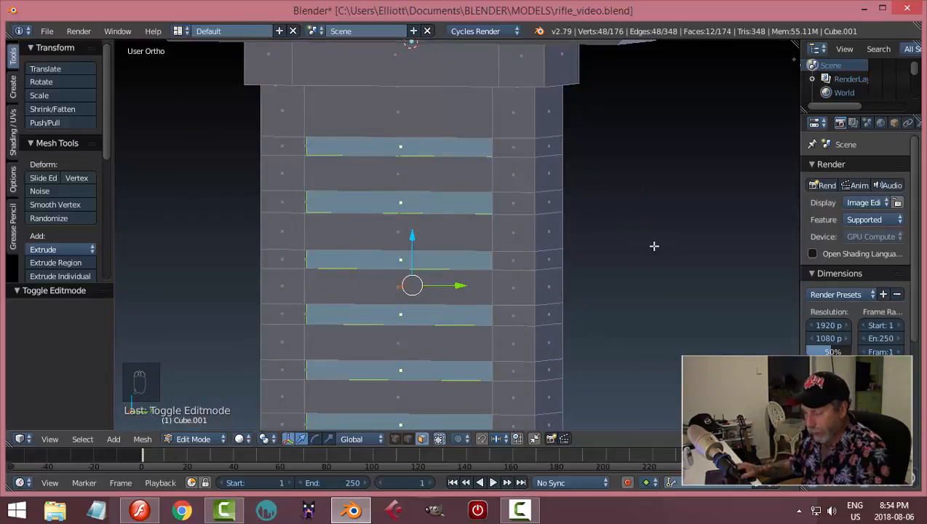
key("s")
key("y")
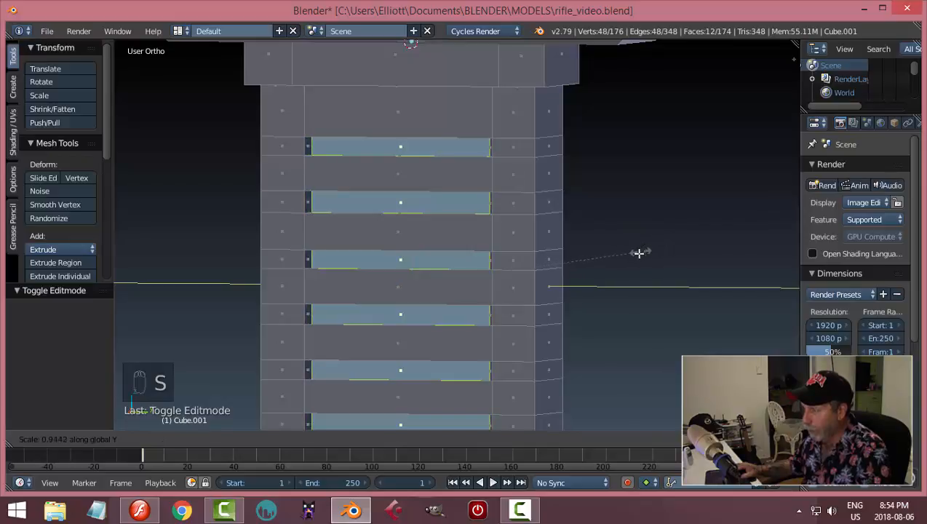
left_click(626, 260)
middle_click_drag(554, 269, 588, 283)
middle_click_drag(642, 275, 599, 309)
middle_click_drag(624, 279, 615, 288)
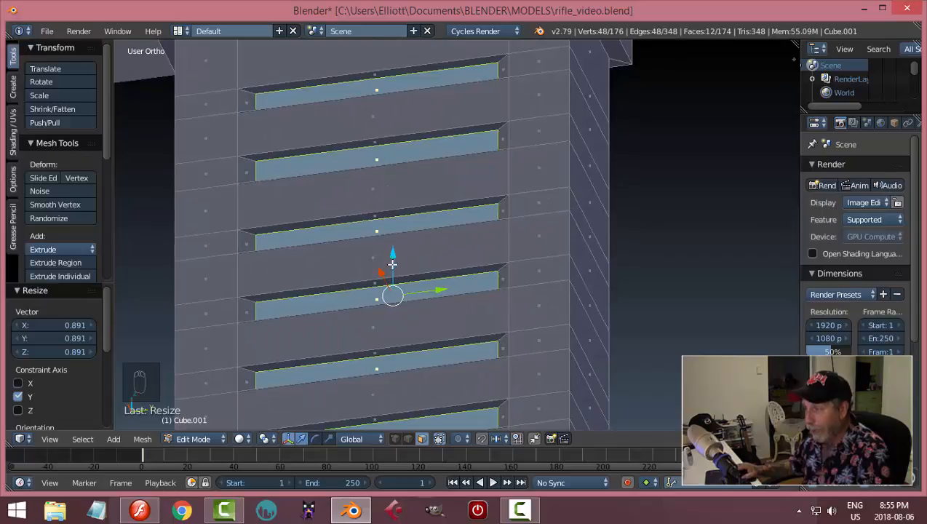
middle_click_drag(428, 249, 618, 273)
scroll(457, 284, "down", 3)
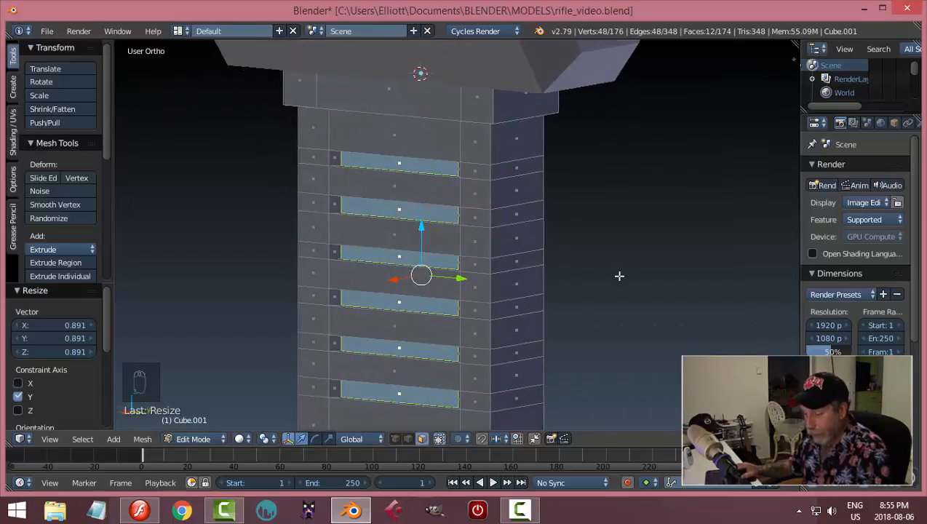
key("s")
key("z")
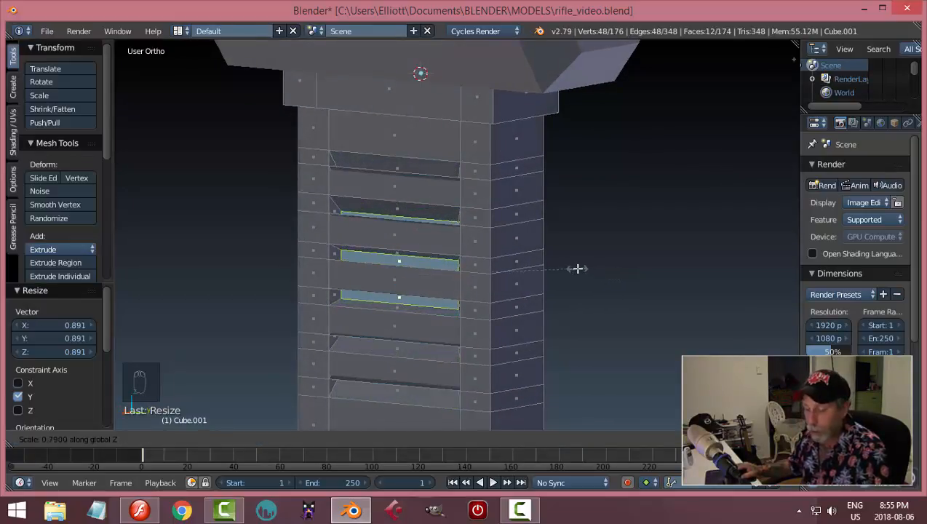
right_click(577, 268)
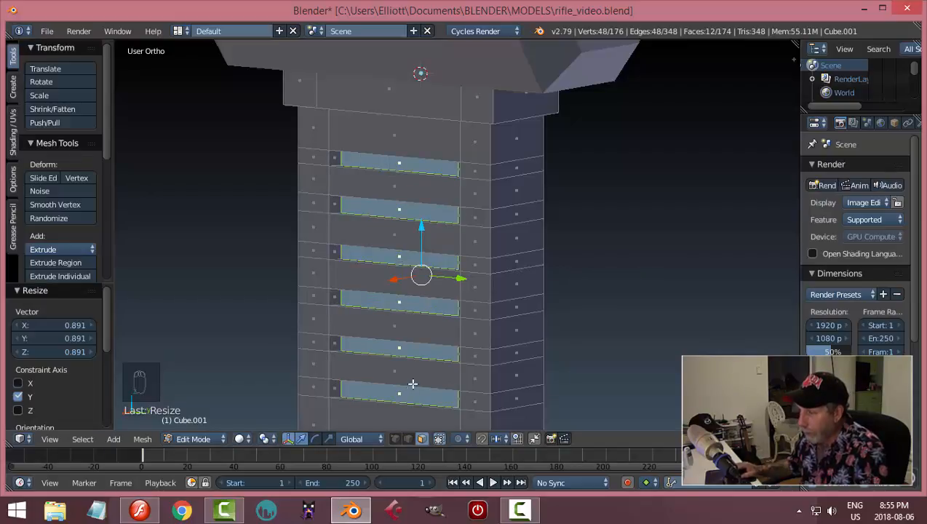
Set the pivot point to Individual Origins and scale the slot faces along Z to 0.533.
left_click(267, 438)
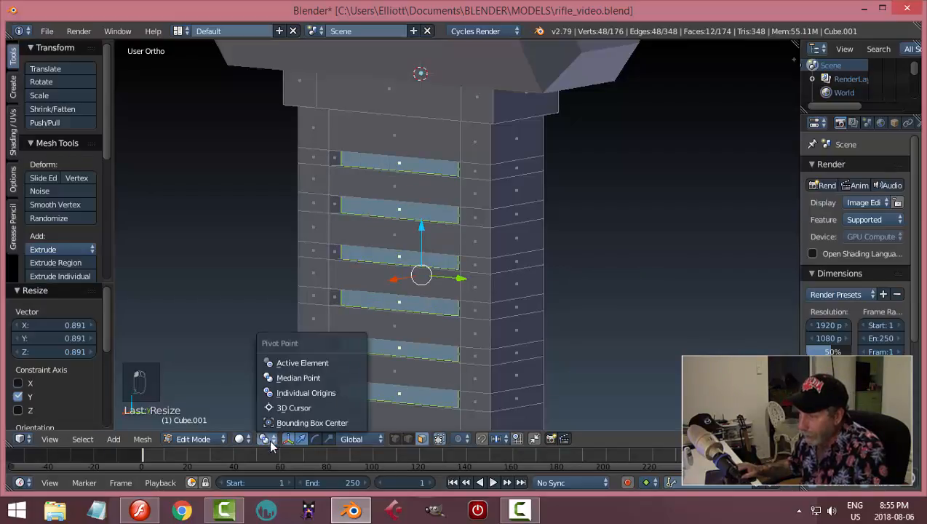
left_click(312, 394)
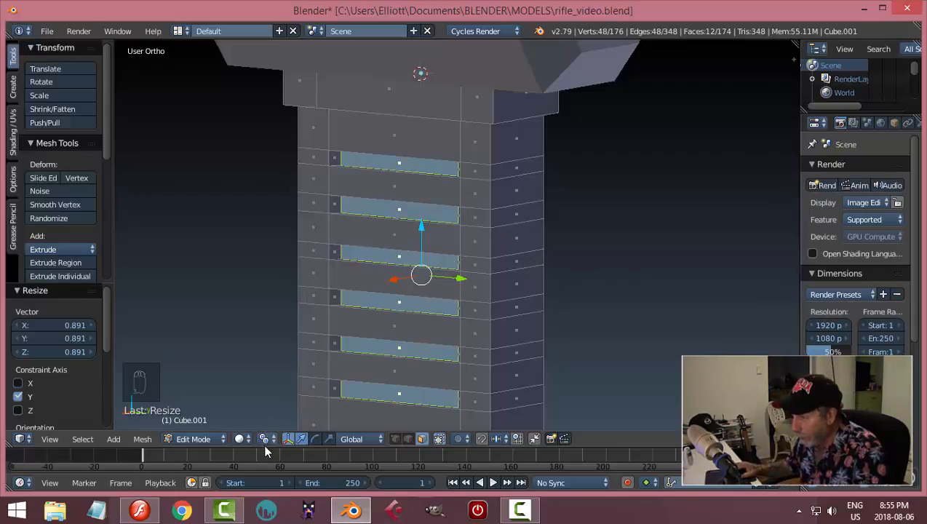
middle_click_drag(627, 290, 633, 265)
key("s")
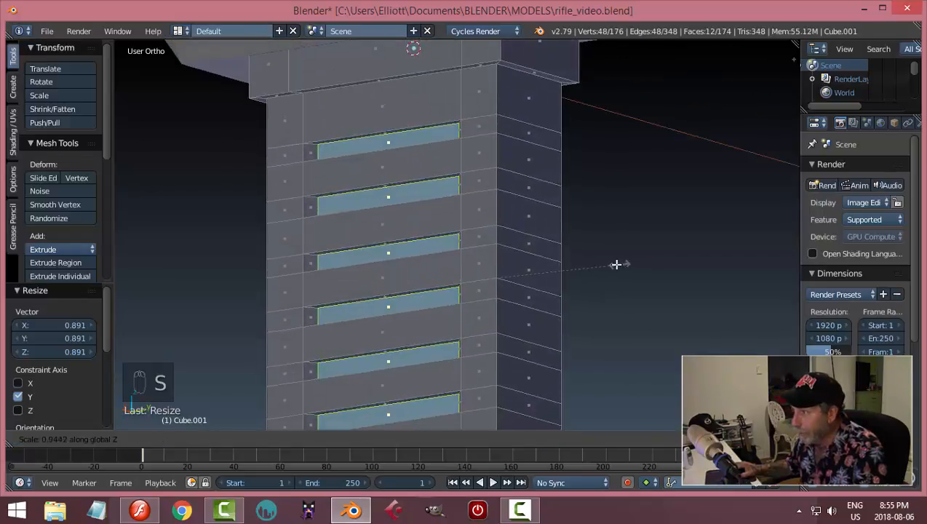
left_click(532, 272)
middle_click_drag(532, 271, 445, 279)
scroll(429, 275, "up", 3)
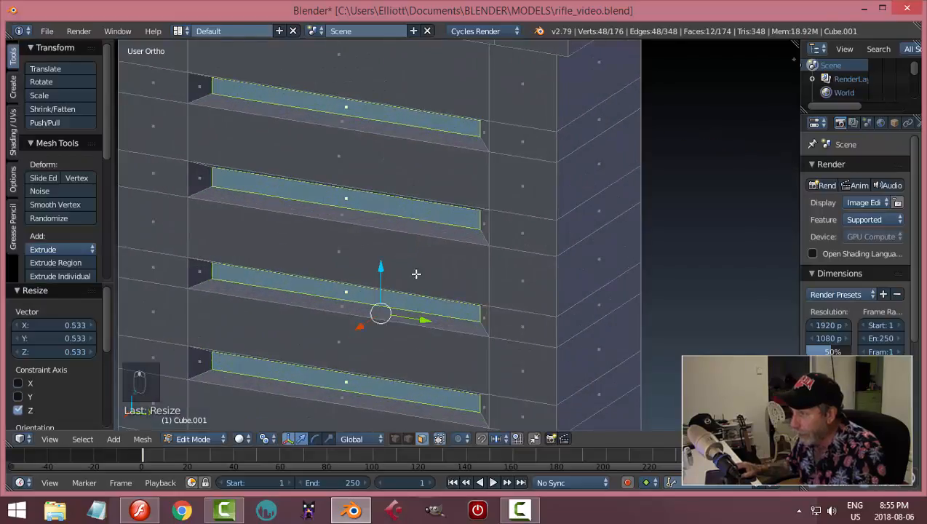
middle_click_drag(409, 248, 407, 215)
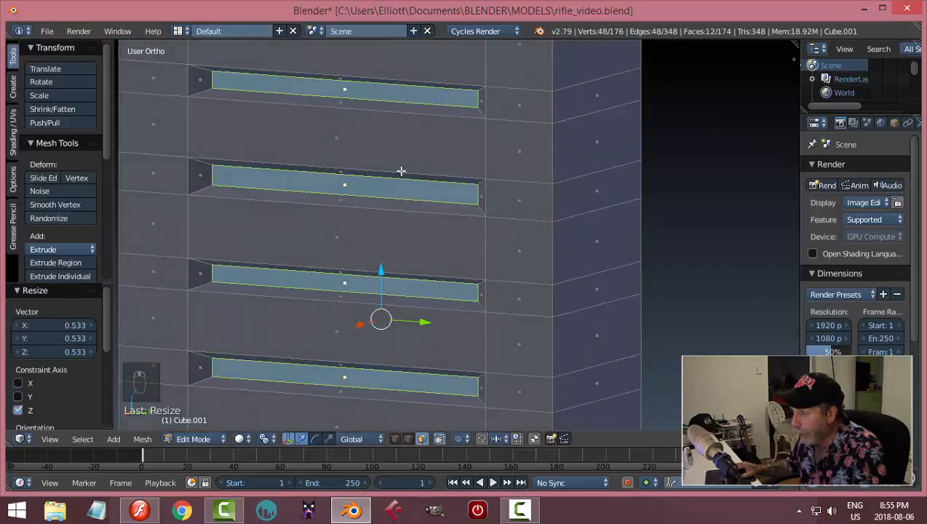
middle_click_drag(401, 171, 519, 269)
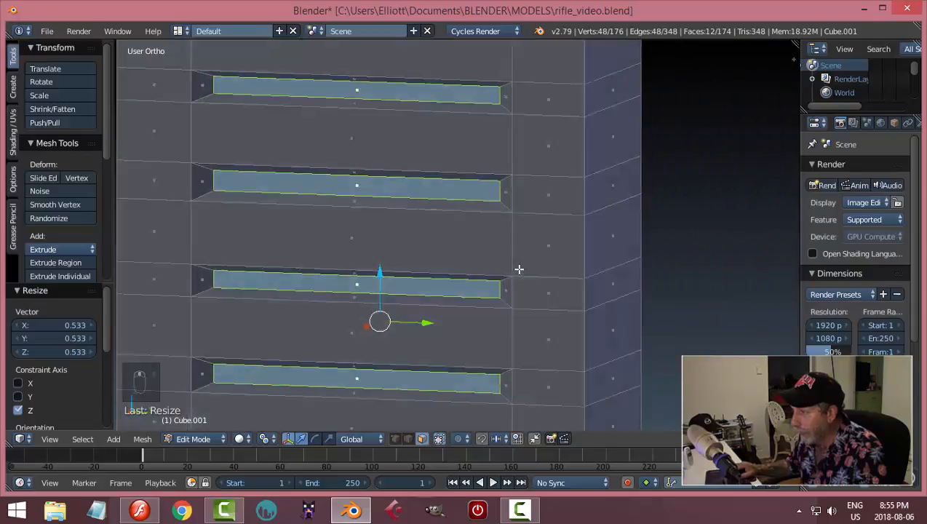
Deselect all of the block's geometry and return to Object Mode.
scroll(524, 263, "down", 1)
key("a")
scroll(526, 263, "down", 3)
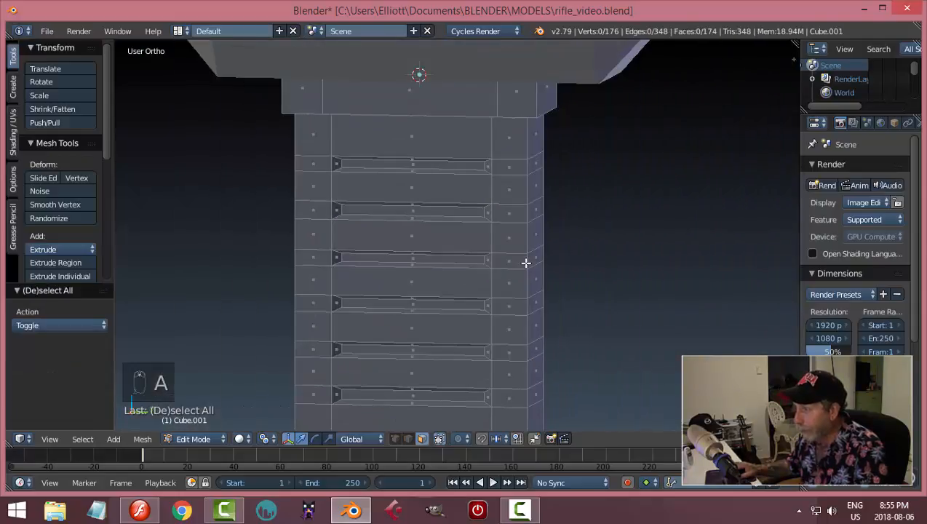
key("Tab")
middle_click_drag(464, 267, 670, 275)
Turn on ambient occlusion in the viewport shading.
key("n")
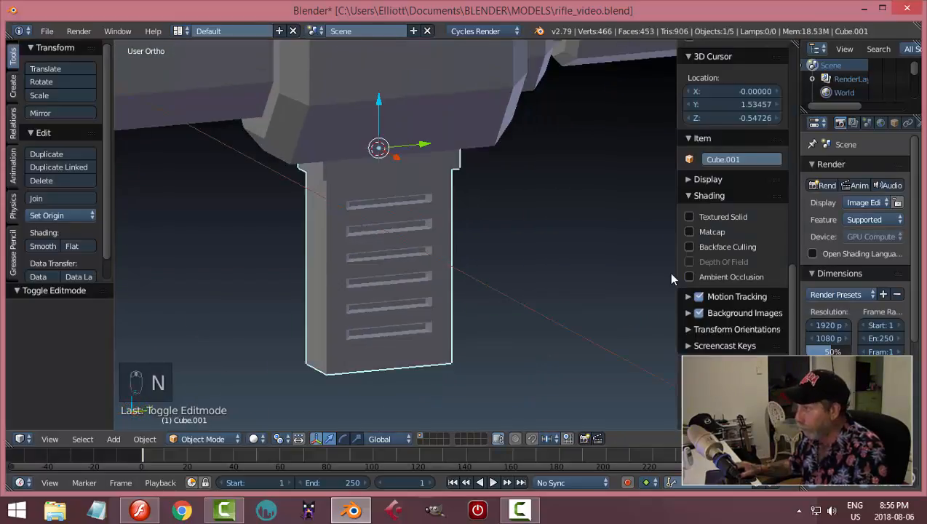
left_click(727, 277)
key("n")
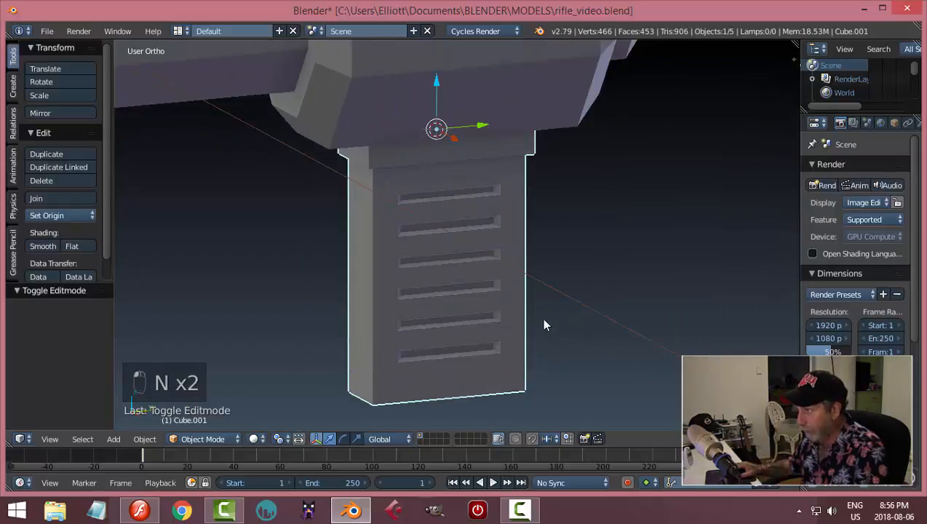
mouse_move(544, 324)
middle_mouse_down()
mouse_move(452, 262)
mouse_move(517, 261)
mouse_move(532, 301)
mouse_move(439, 351)
middle_mouse_up()
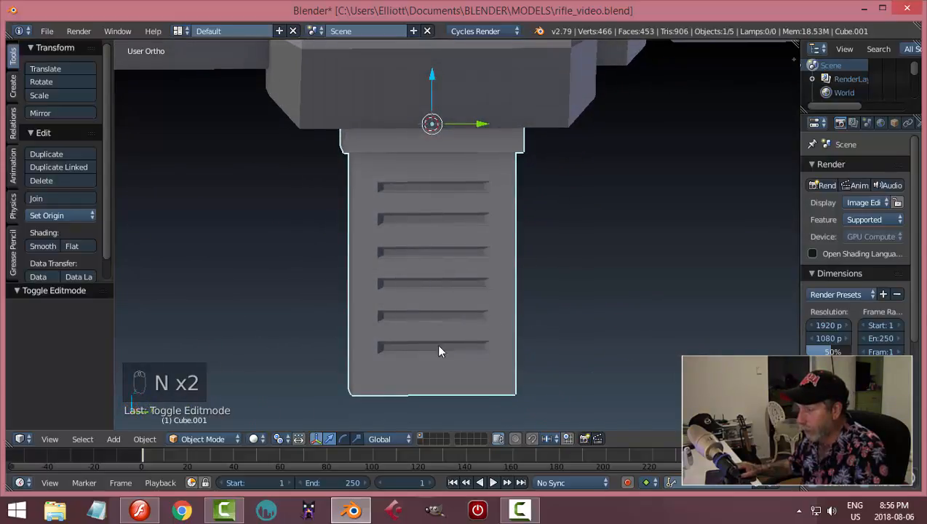
Reset the pivot point to Median Point and save over rifle_video.blend.
left_click(314, 438)
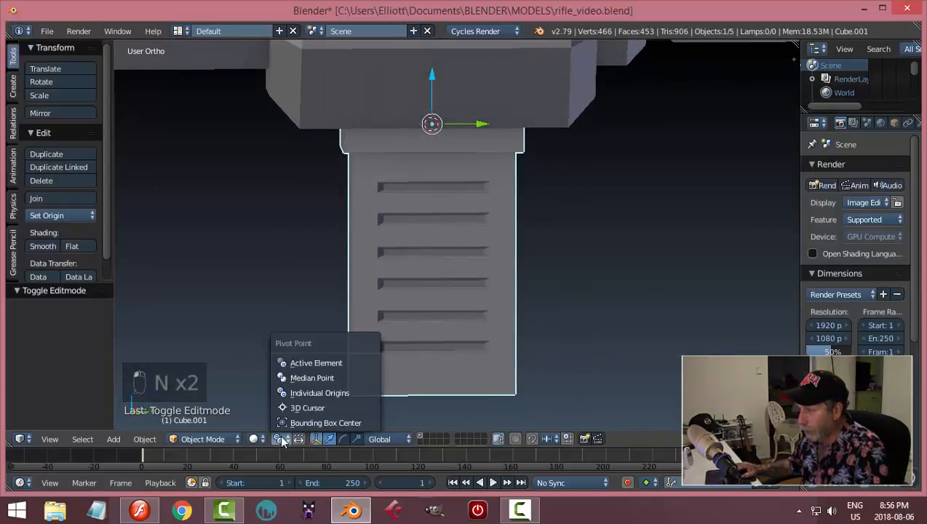
left_click(299, 374)
middle_click_drag(627, 277, 556, 277)
key("ctrl+s")
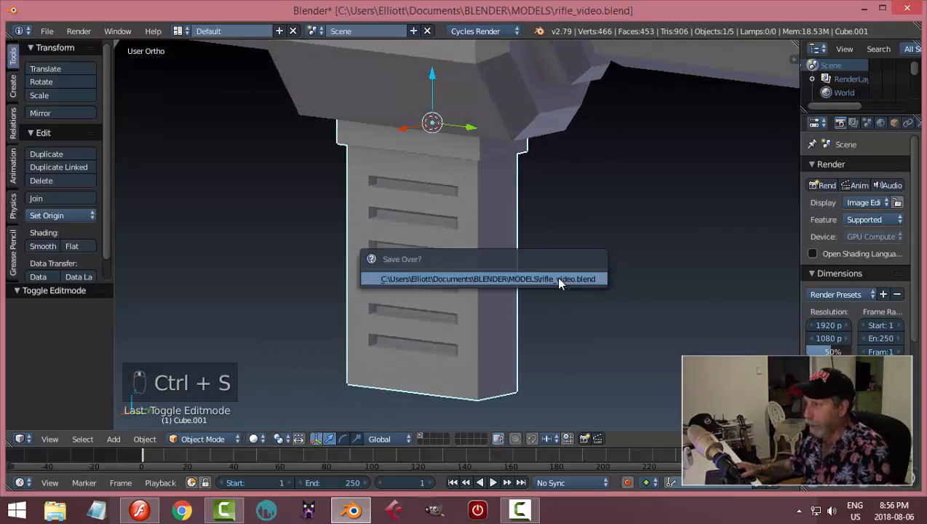
left_click(557, 276)
Show the slotted block's lower end in right side view, in Edit Mode with wireframe shading over the reference image.
middle_click_drag(580, 234, 574, 274)
right_click(443, 373)
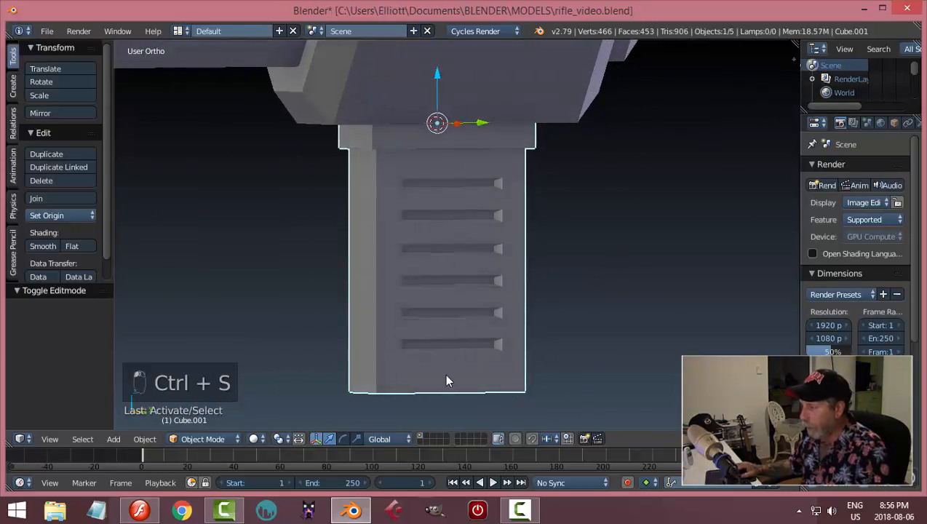
key("KP_3")
key("Tab")
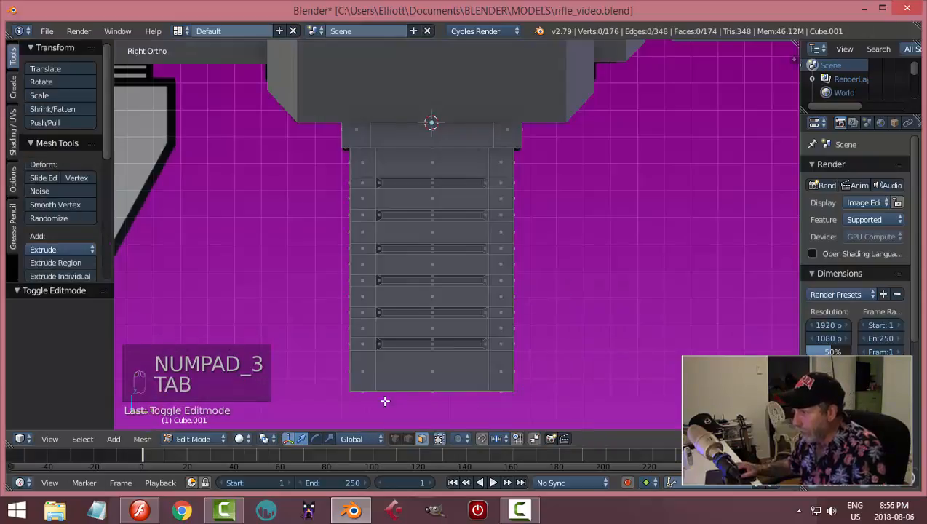
middle_click_drag(387, 399, 419, 307, "shift")
key("z")
left_click(507, 314)
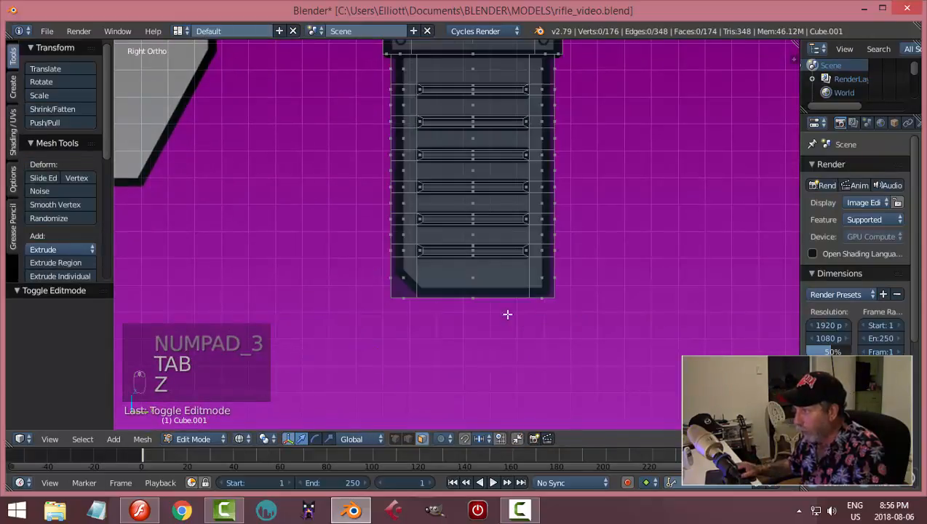
In edge select mode, bevel the block's bottom edge on the −Y side by 0.078 to follow the reference's angled corner.
mouse_move(507, 314)
middle_mouse_down()
mouse_move(434, 335)
mouse_move(434, 304)
mouse_move(418, 296)
middle_mouse_up()
key("ctrl+Tab")
left_click(408, 321)
right_click(372, 292)
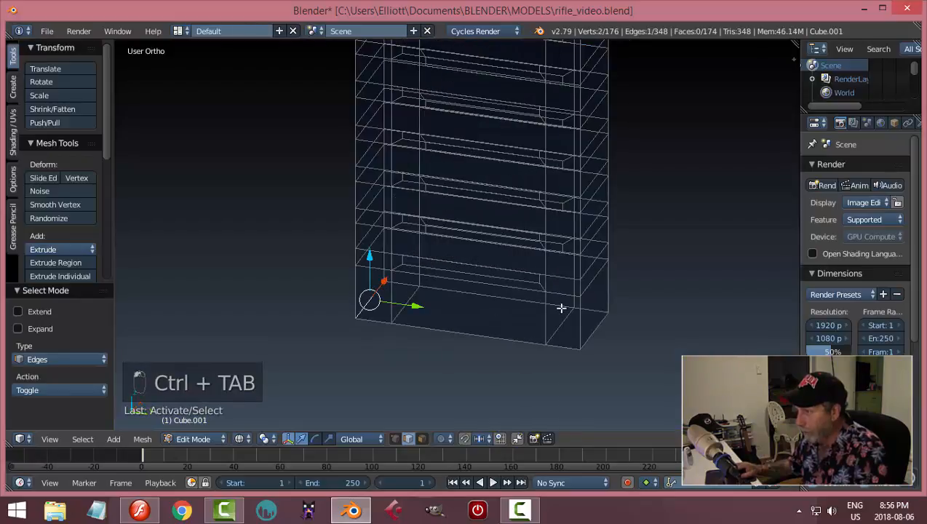
key("KP_3")
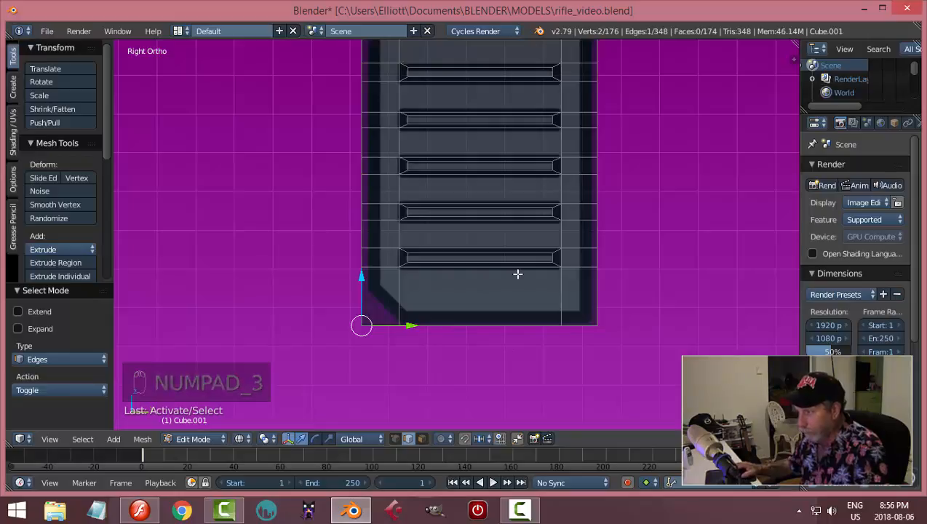
key("ctrl+b")
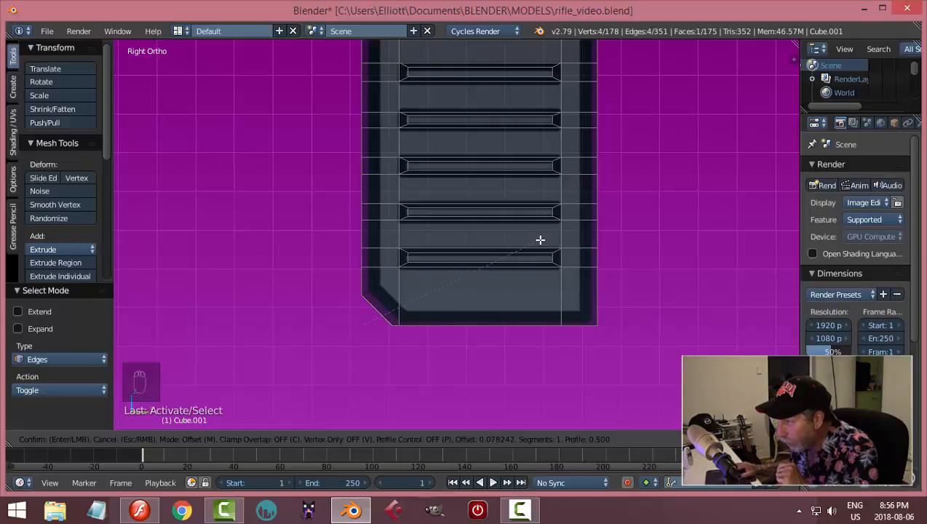
left_click(539, 240)
Clear the edge selection, switch the viewport to solid shading and return the slotted block to Object Mode with nothing selected.
right_click(404, 309)
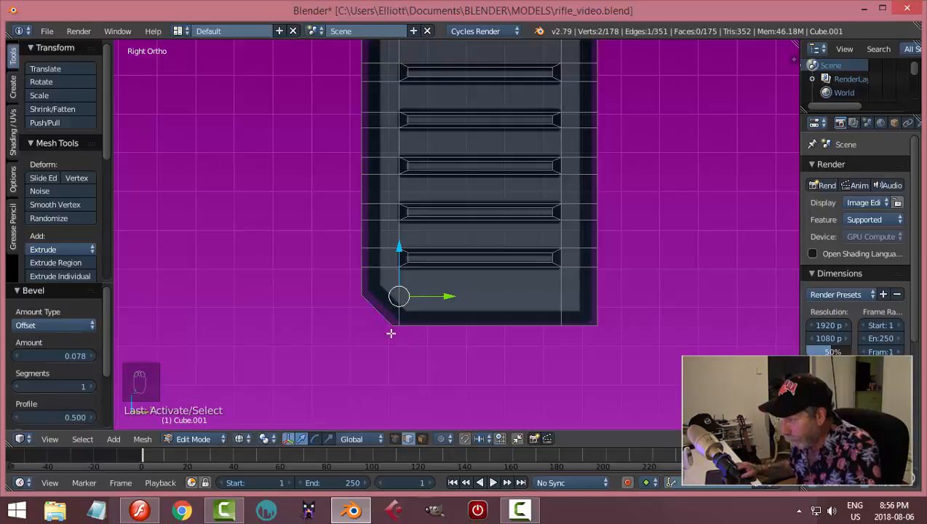
key("a")
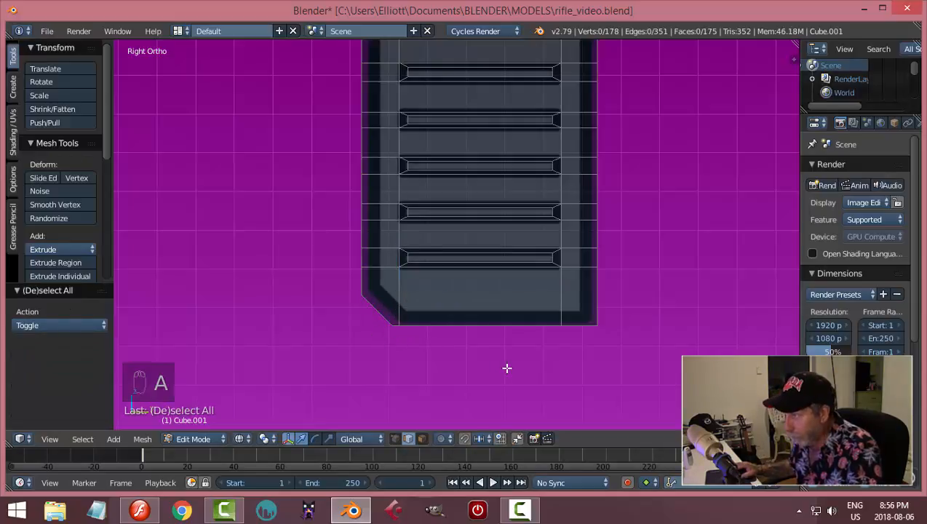
key("z")
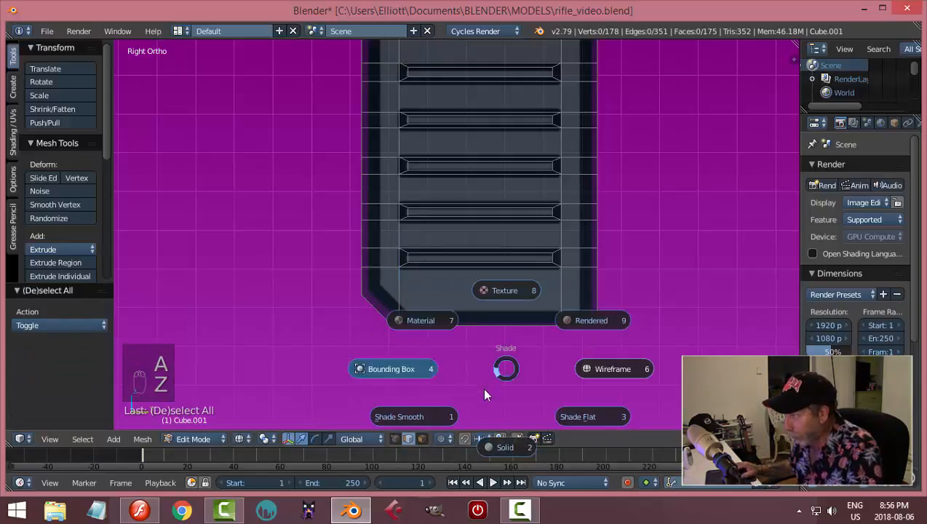
left_click(496, 445)
middle_click_drag(549, 380, 527, 347)
key("Tab")
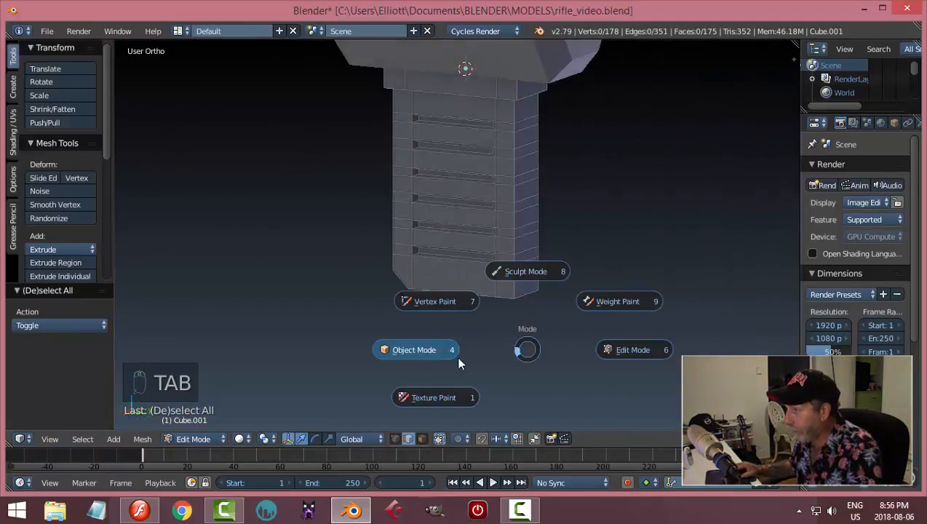
left_click(455, 360)
middle_click_drag(536, 300, 535, 268)
key("a")
key("a")
scroll(544, 298, "down", 3)
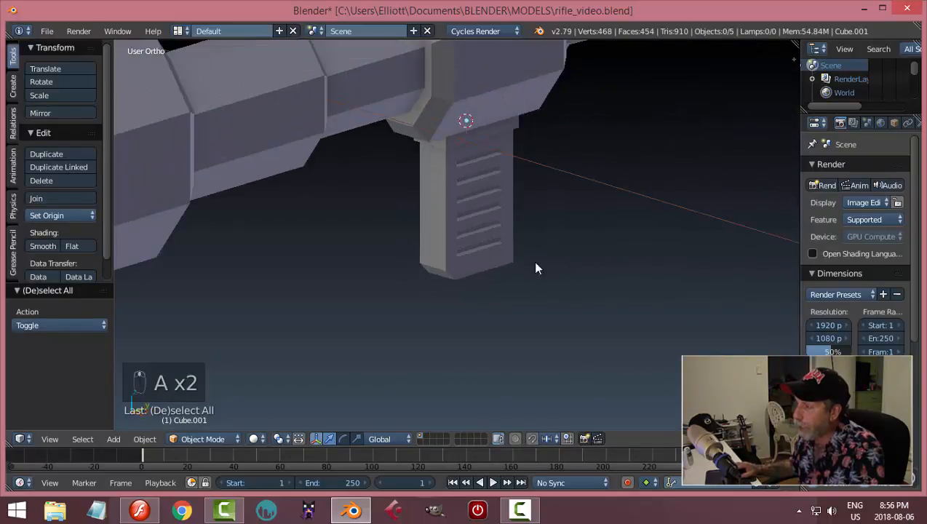
Reopen the slotted block in Edit Mode, viewed from below so its long vertical corner edges are accessible.
middle_click_drag(451, 94, 475, 175)
scroll(476, 201, "up", 3)
right_click(485, 168)
key("Tab")
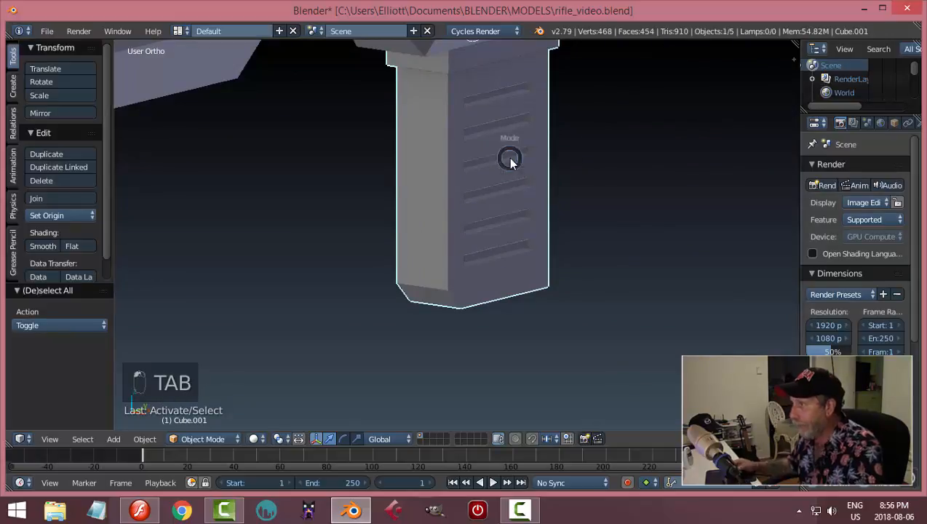
left_click(589, 159)
middle_click_drag(542, 187, 454, 141)
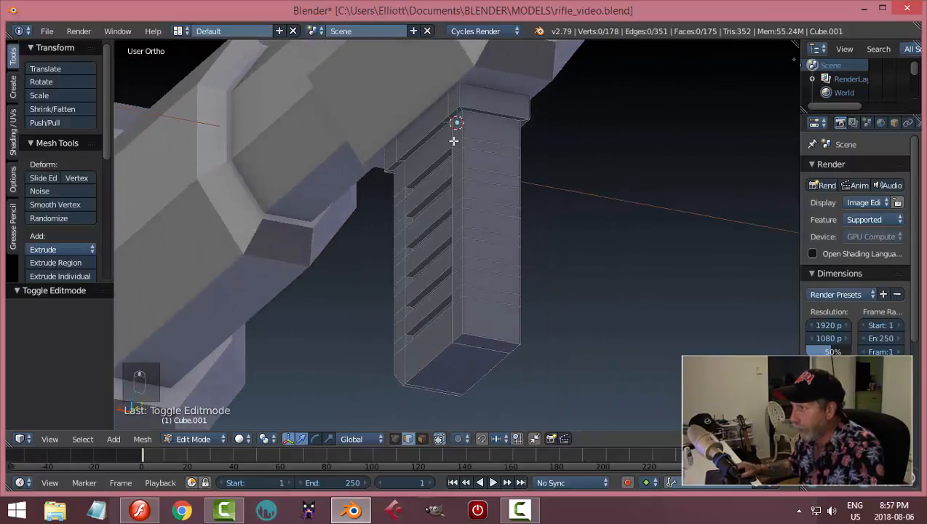
middle_click_drag(481, 192, 464, 158)
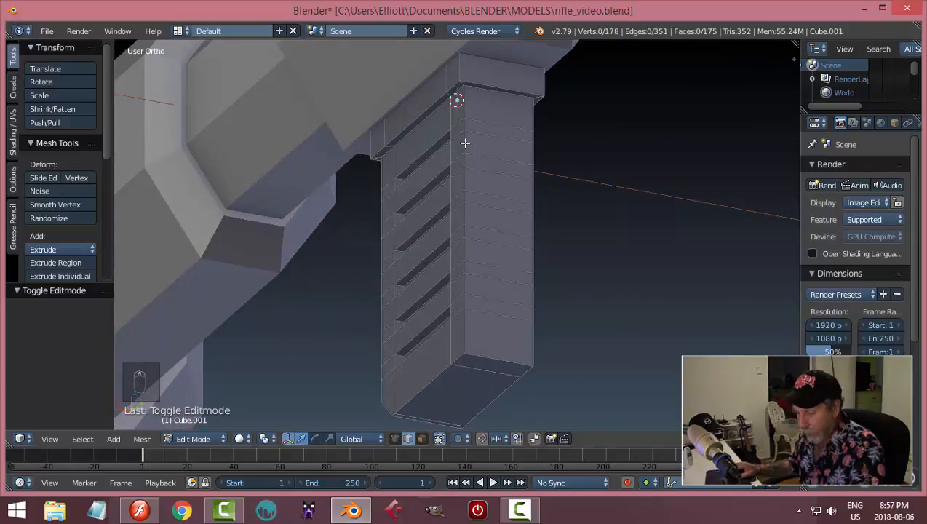
Bevel the four vertical corner edge loops of the slotted block together by about 0.02 with one segment.
right_click(465, 144, "alt")
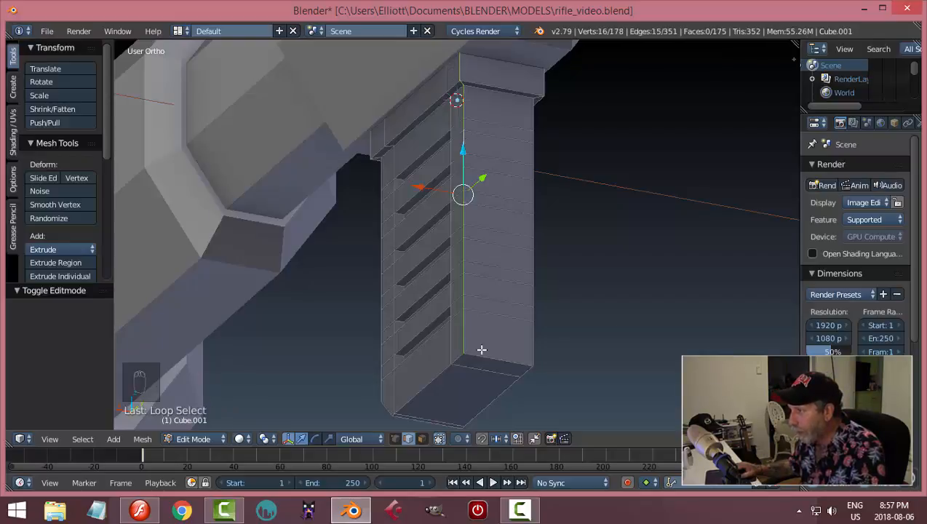
middle_click_drag(481, 350, 416, 280)
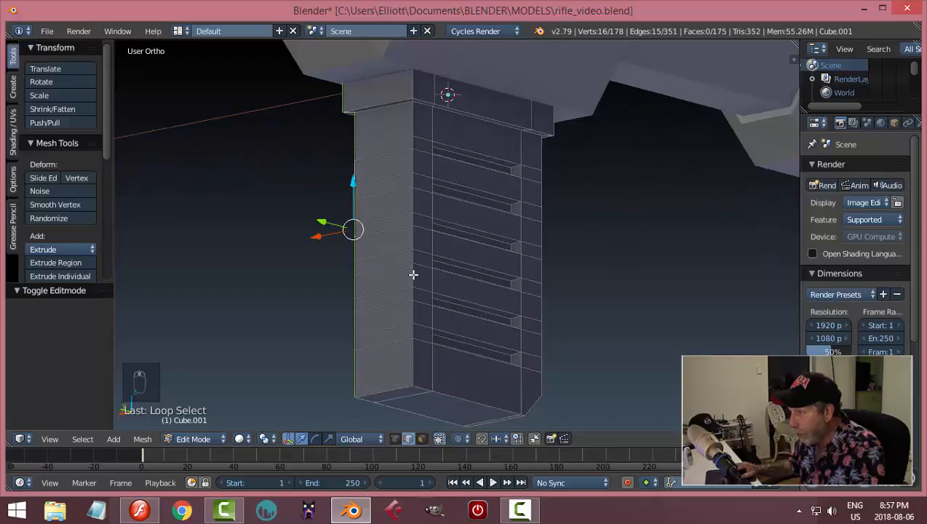
right_click(412, 274, "alt+shift")
middle_click_drag(634, 270, 469, 301)
right_click(489, 151, "alt+shift")
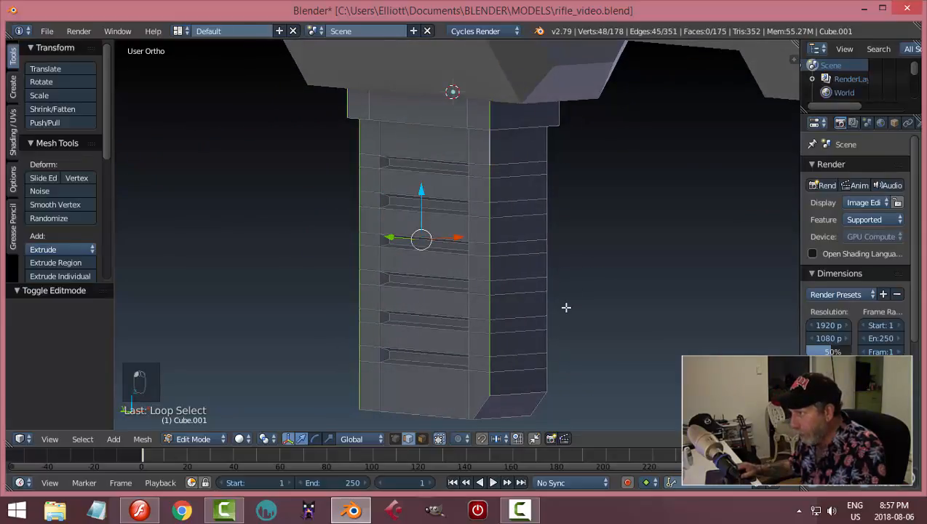
middle_click_drag(565, 306, 562, 242)
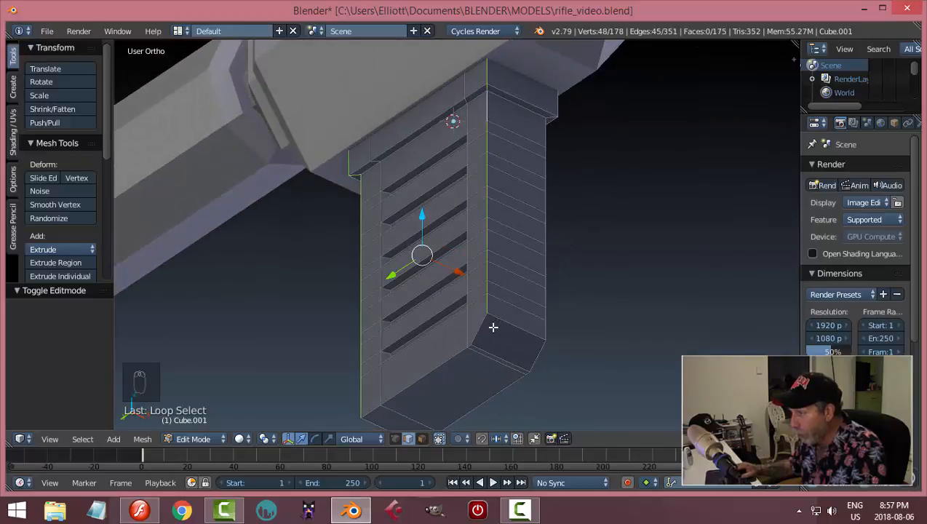
middle_click_drag(633, 313, 439, 316)
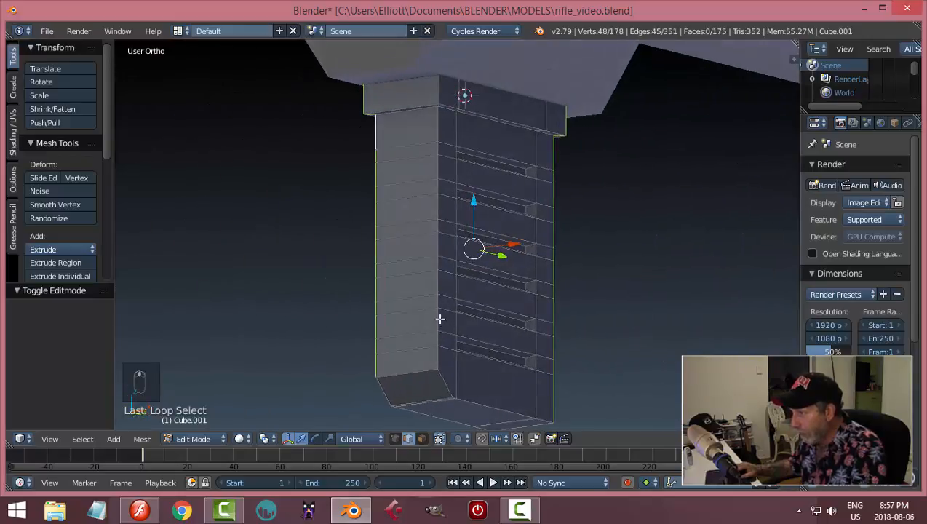
right_click(552, 329, "alt+shift")
key("ctrl+b")
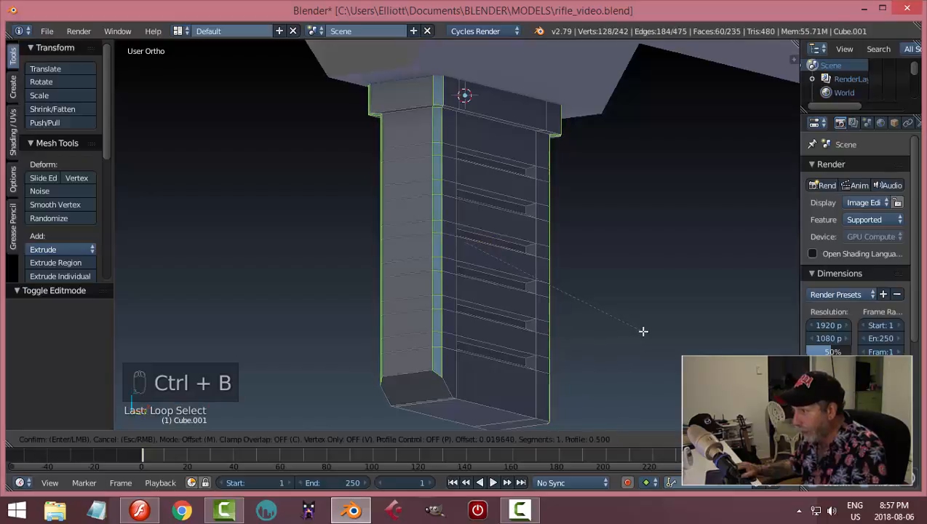
left_click(643, 331)
key("a")
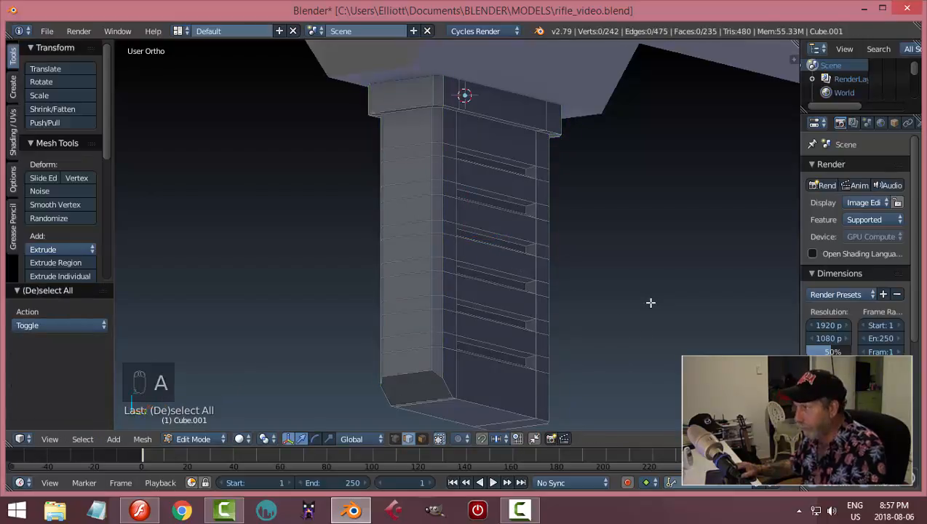
Return the slotted block to Object Mode, deselect everything and save over rifle_video.blend.
key("Tab")
left_click(584, 303)
scroll(644, 274, "down", 2)
middle_click_drag(643, 274, 502, 270)
middle_click_drag(424, 273, 632, 283)
key("ctrl+s")
left_click(674, 262)
key("a")
scroll(600, 253, "down", 2)
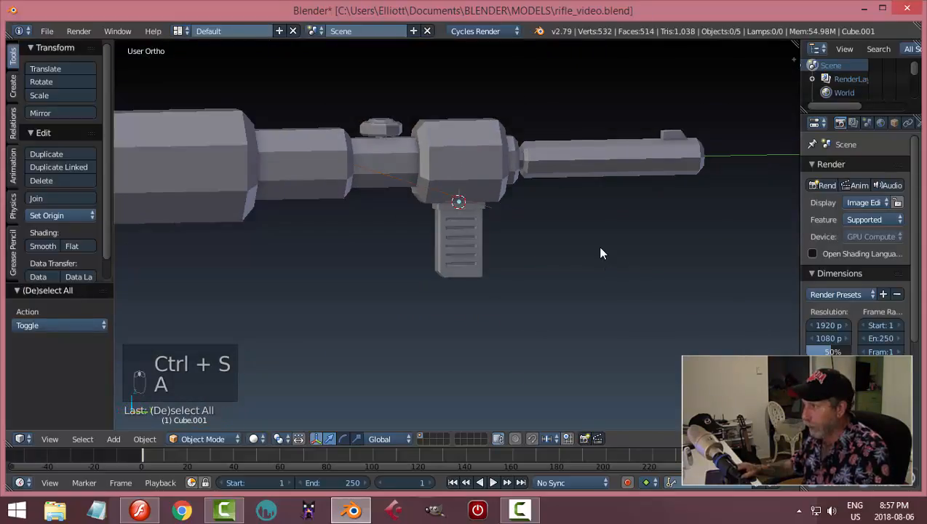
middle_click_drag(600, 253, 574, 254)
key("ctrl+s")
left_click(574, 255)
Show the reference image's trigger beneath the narrow body section in right side view.
middle_click_drag(526, 282, 480, 271)
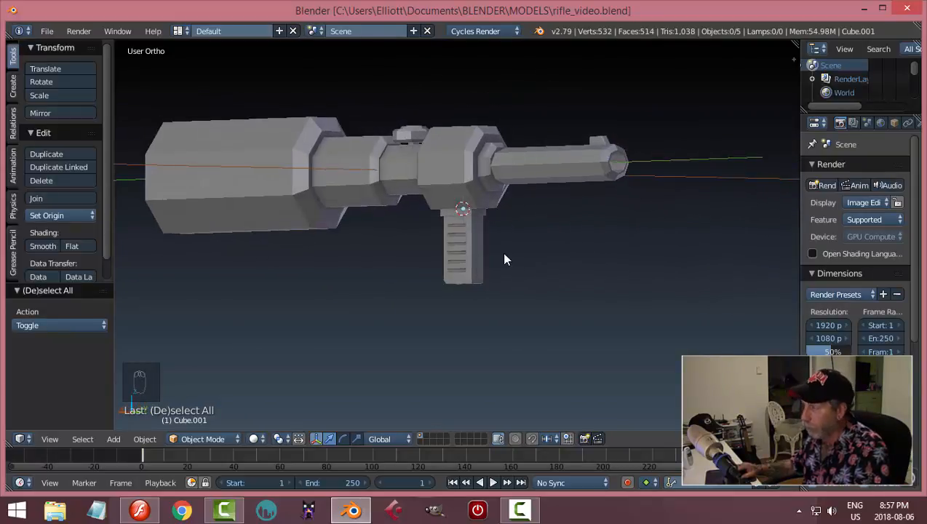
middle_click_drag(566, 53, 602, 253)
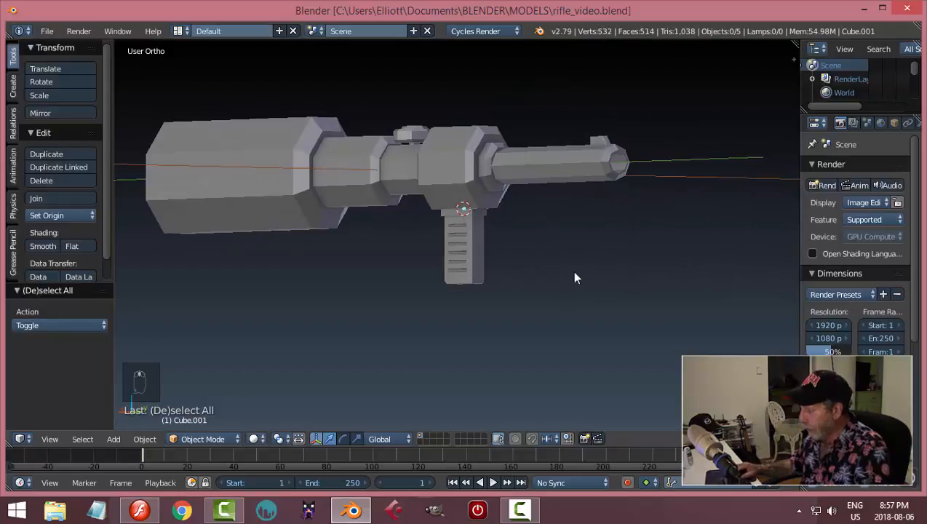
key("KP_3")
middle_click_drag(418, 244, 436, 246, "shift")
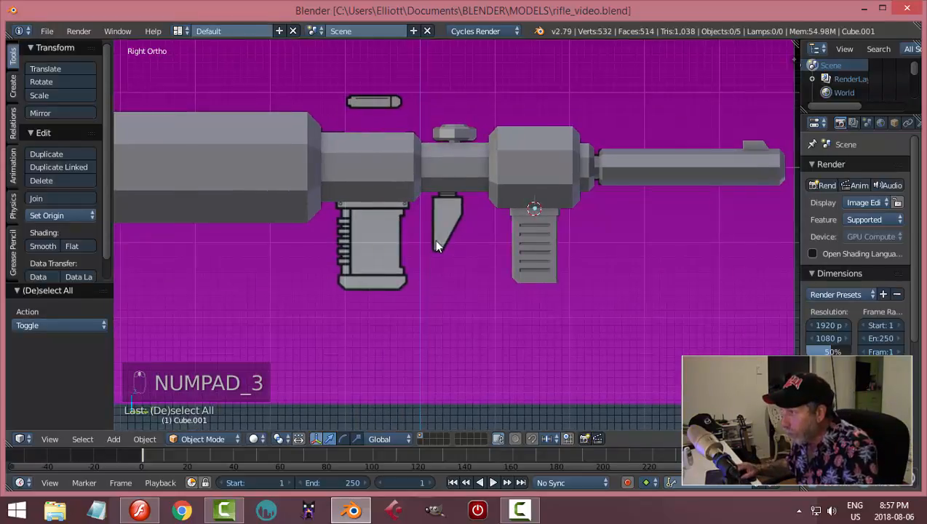
scroll(437, 245, "up", 5)
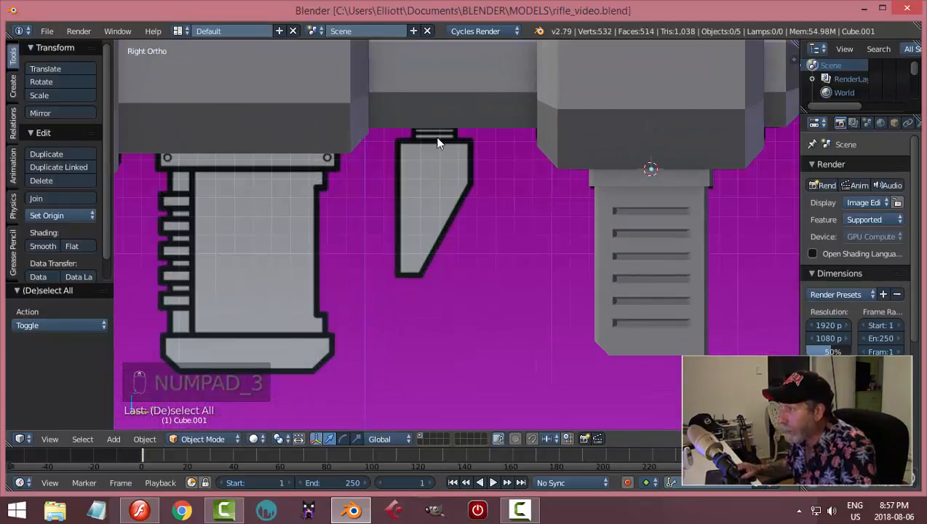
In face select mode, snap the 3D cursor to the underside face of the rifle body's narrow section above the trigger.
middle_click_drag(453, 125, 451, 125)
right_click(440, 128)
key("Tab")
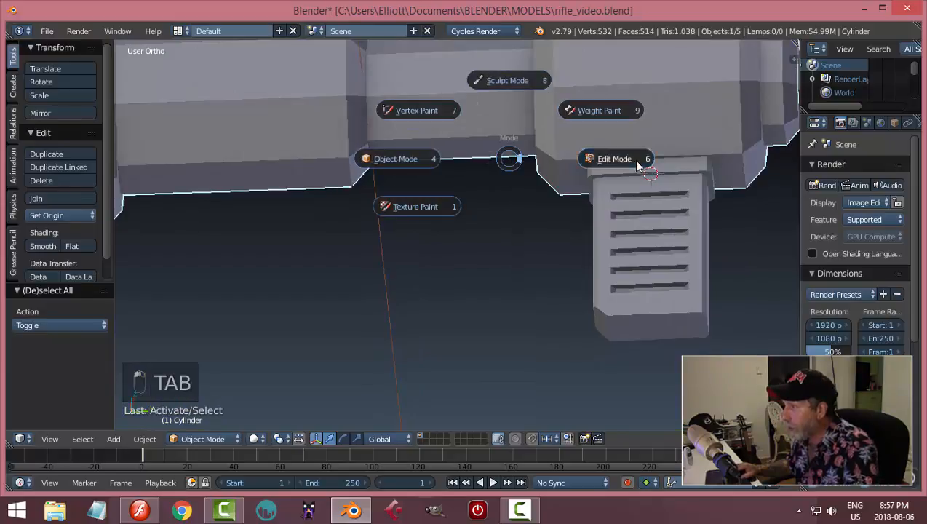
left_click(521, 153)
key("ctrl+Tab")
left_click(476, 168)
right_click(449, 184)
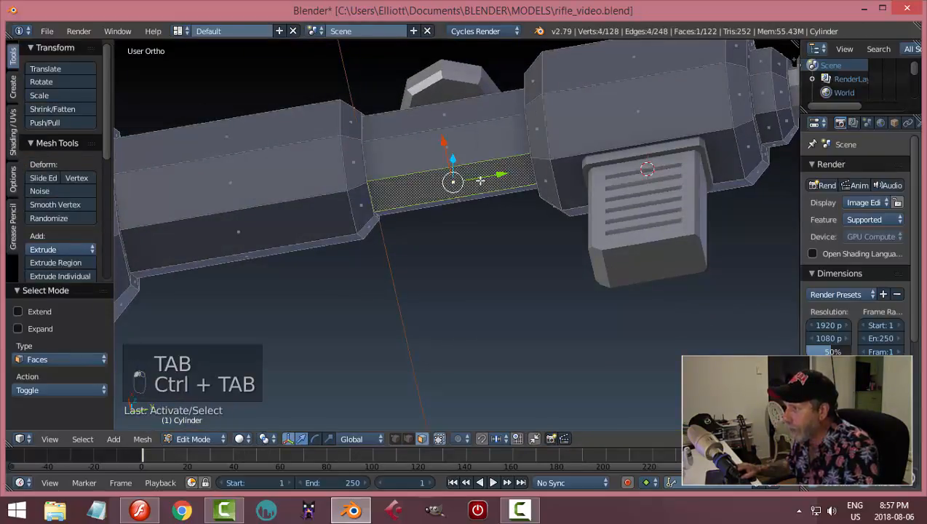
middle_click_drag(450, 183, 486, 196)
key("shift+s")
left_click(482, 196)
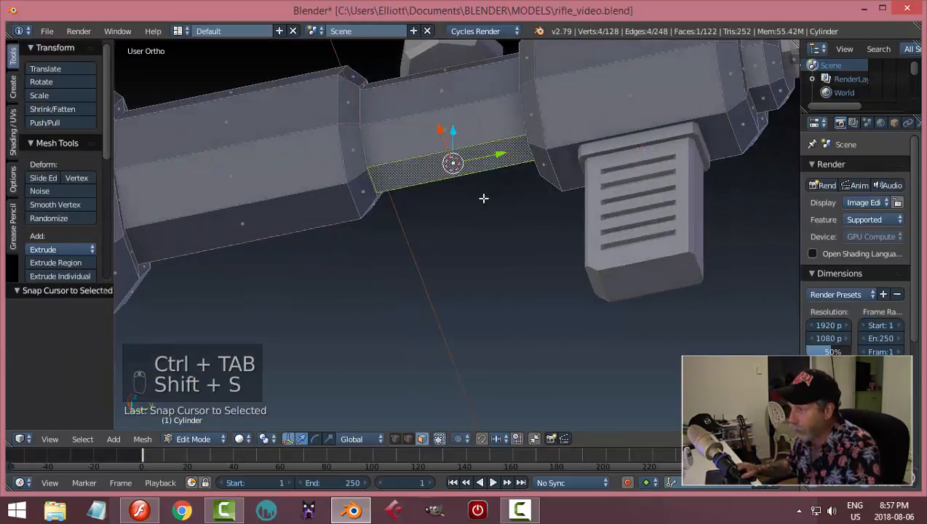
Leave Edit Mode on the rifle body, deselect all objects and return to right side view.
key("a")
key("Tab")
left_click(545, 207)
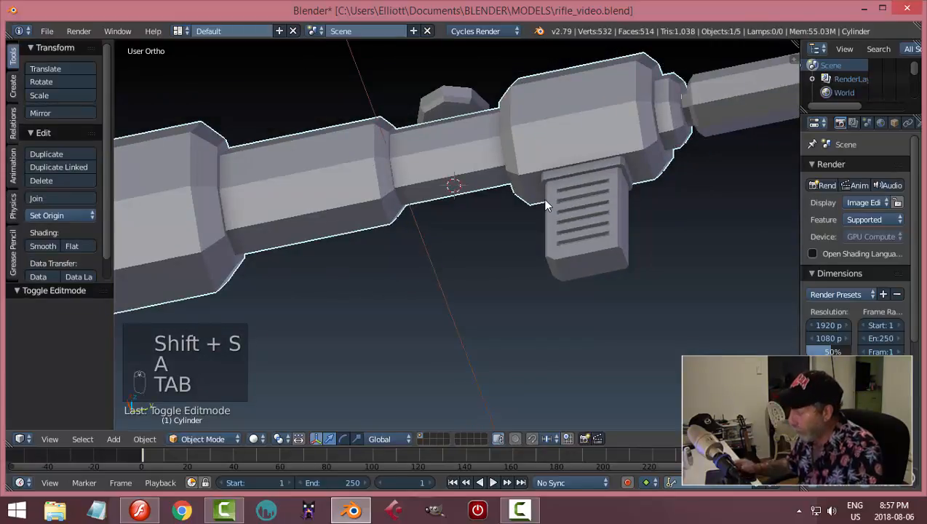
key("KP_3")
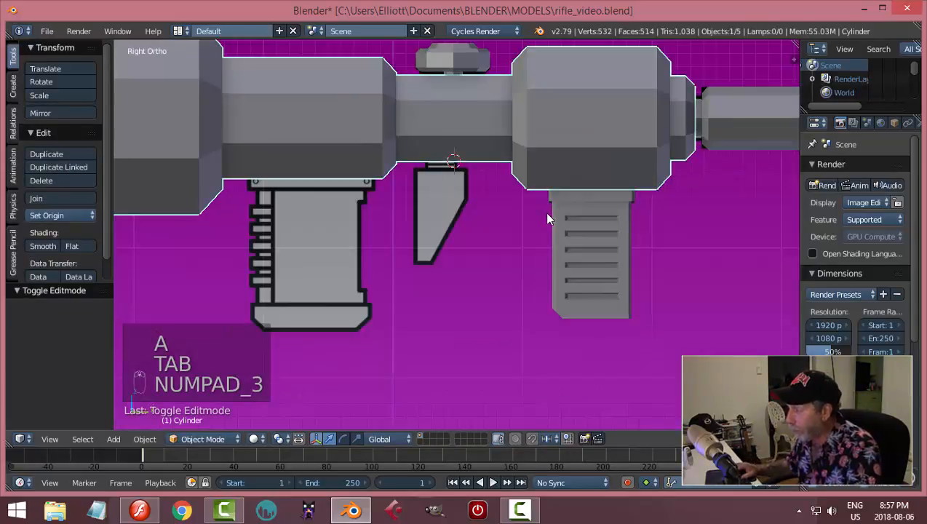
right_click(617, 271)
middle_click_drag(713, 272, 710, 256)
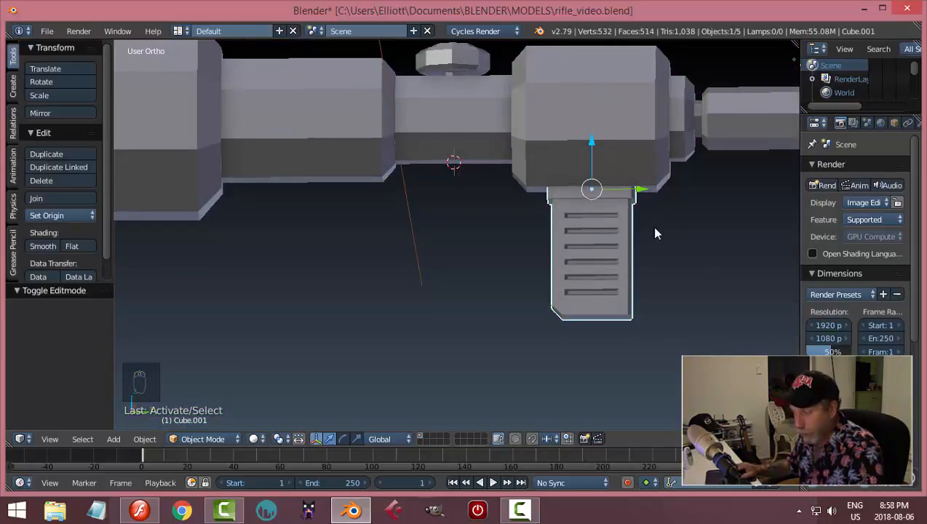
key("a")
middle_click_drag(651, 226, 599, 245)
key("KP_3")
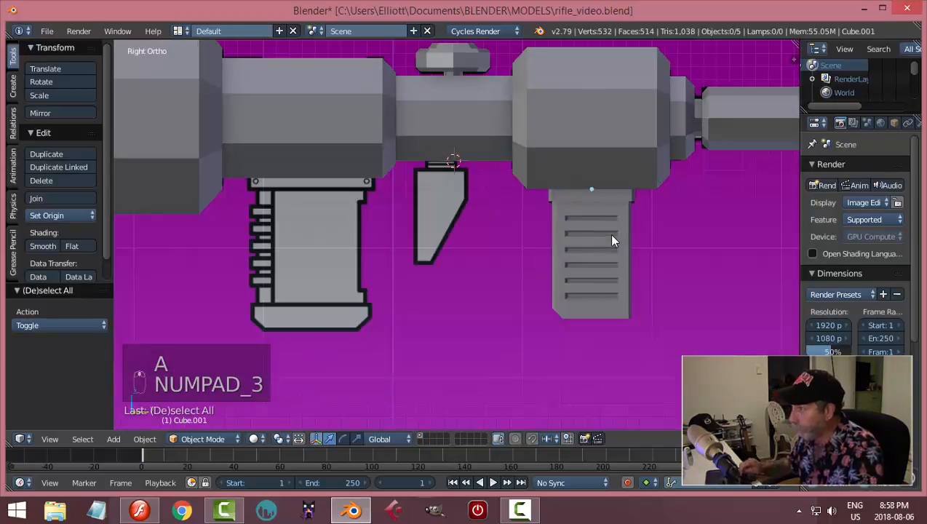
Add a cube at the 3D cursor under the narrow body section and open it in Edit Mode.
key("shift+a")
mouse_move(550, 251)
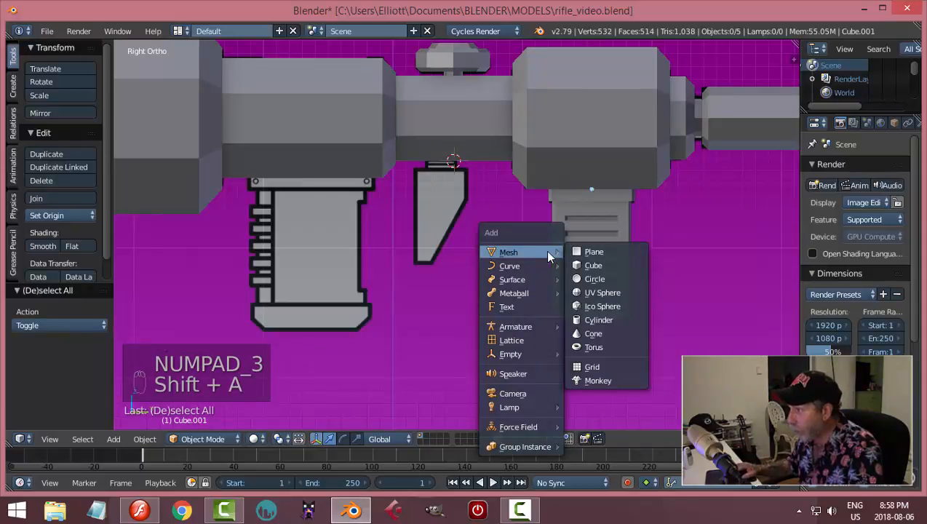
left_click(595, 266)
key("Tab")
left_click(711, 249)
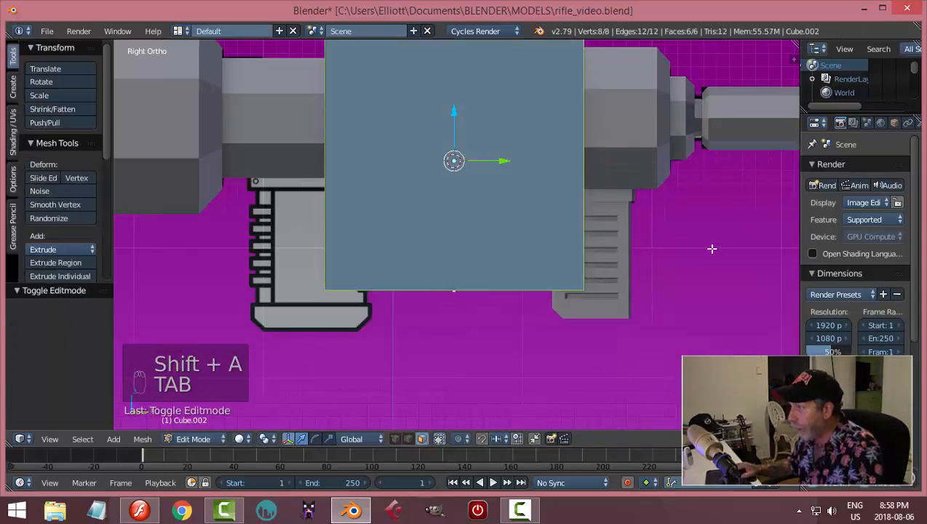
Scale the cube down to roughly the width of the trigger's small mount and move it −0.084 along Y.
key("s")
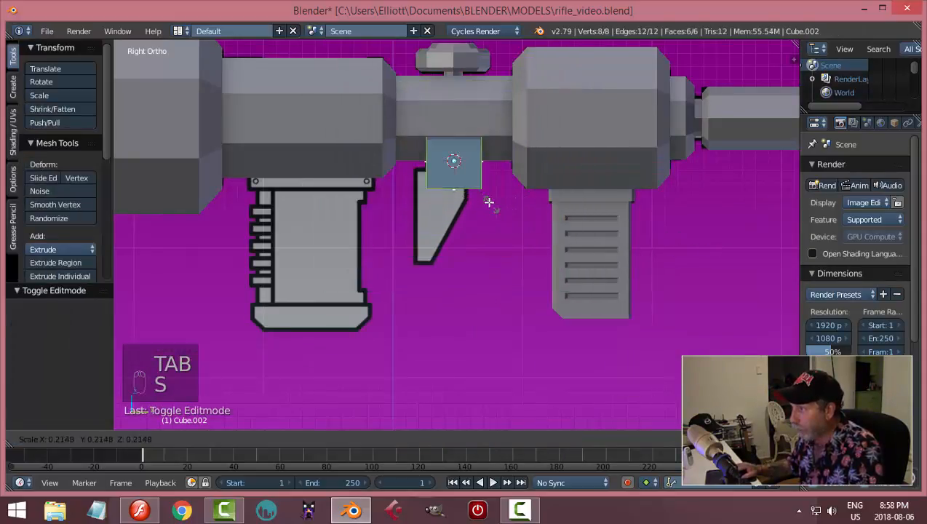
left_click(476, 196)
left_click_drag(495, 163, 489, 158)
In wireframe shading, fit the cube to the trigger mount by scaling 0.92 along Y, moving −0.015 along Y and scaling 0.93 along Y.
key("z")
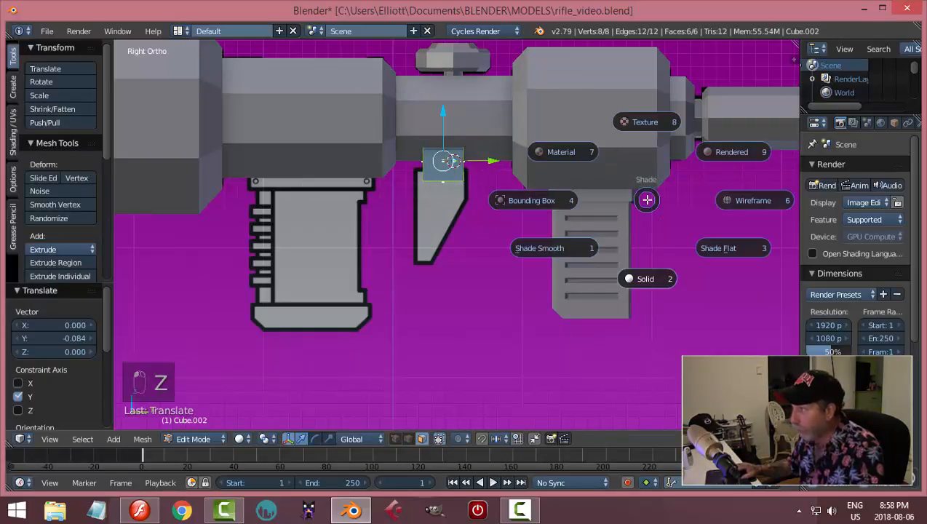
left_click(744, 200)
scroll(633, 242, "up", 7)
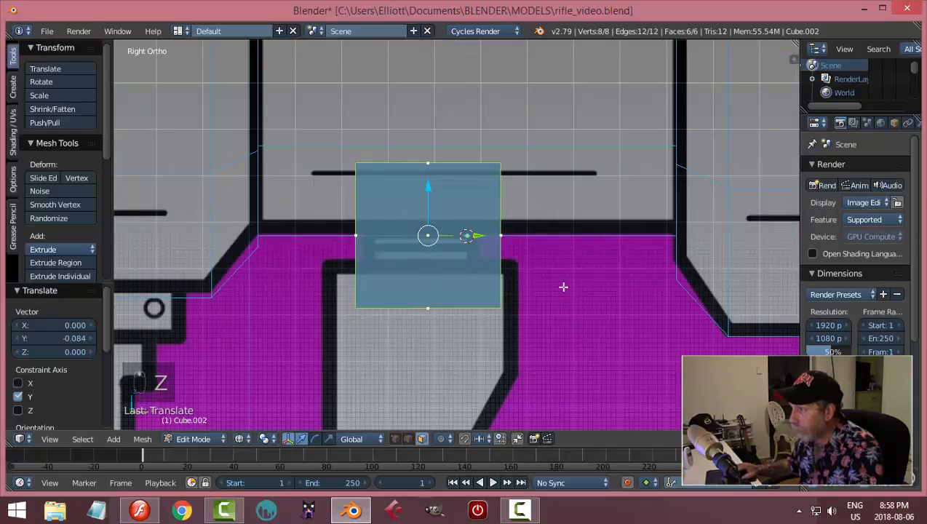
key("s")
left_click(555, 282)
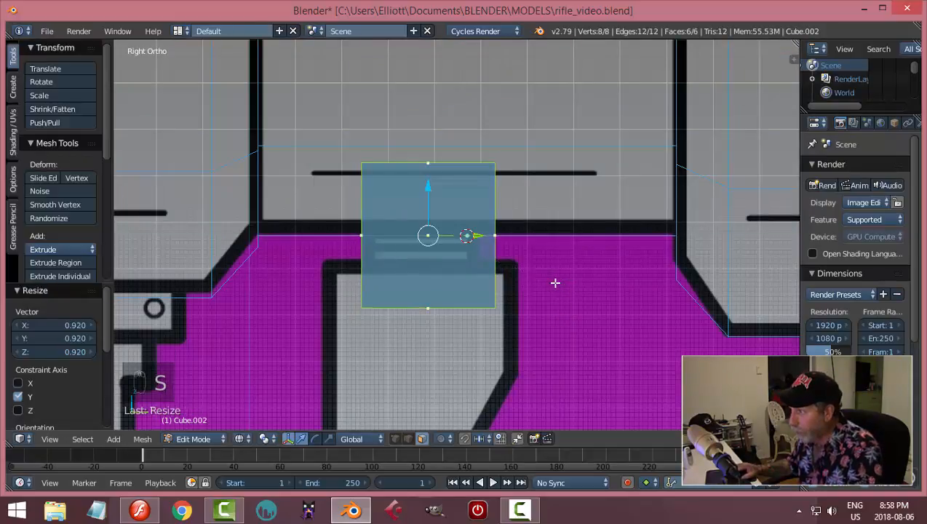
left_click_drag(471, 238, 467, 235)
key("s")
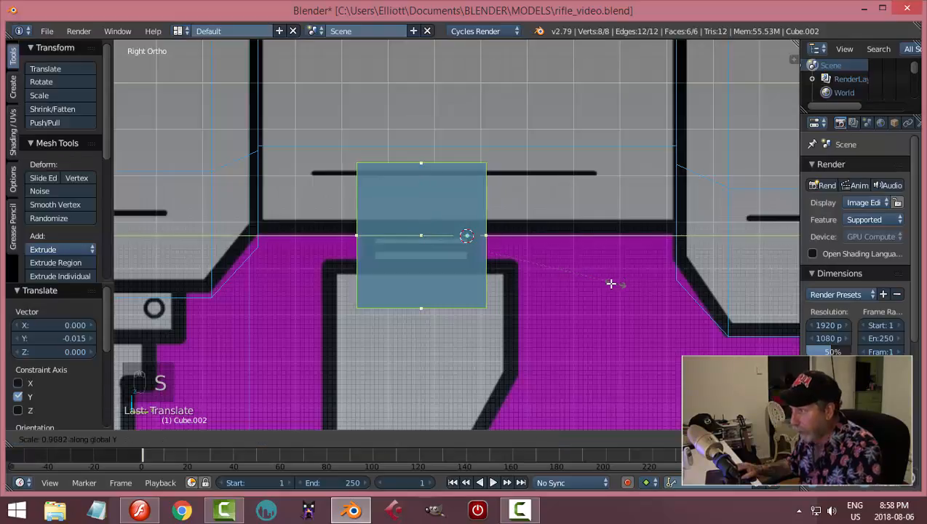
left_click(605, 295)
scroll(605, 295, "up", 2)
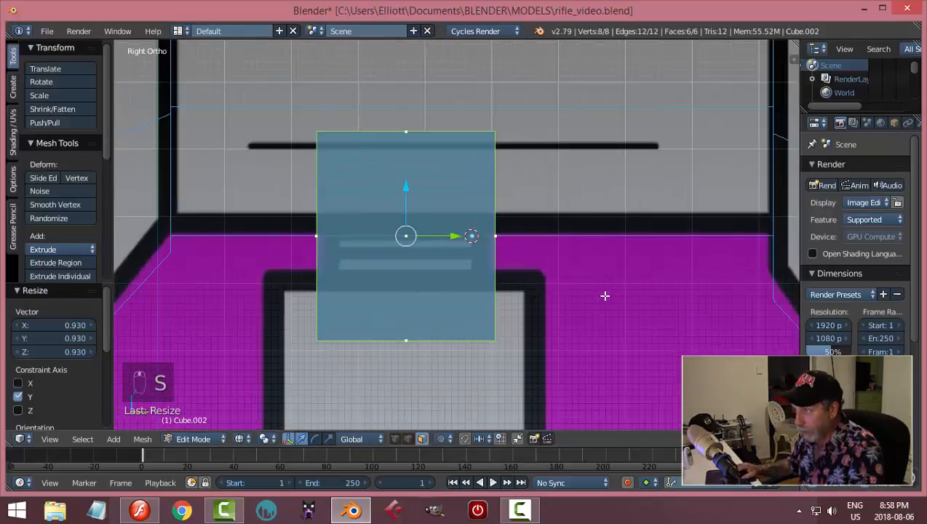
Fit the cube to the trigger mount by scaling 0.29 along Z, moving −0.006 along Z and scaling about 0.97 along Y.
key("s")
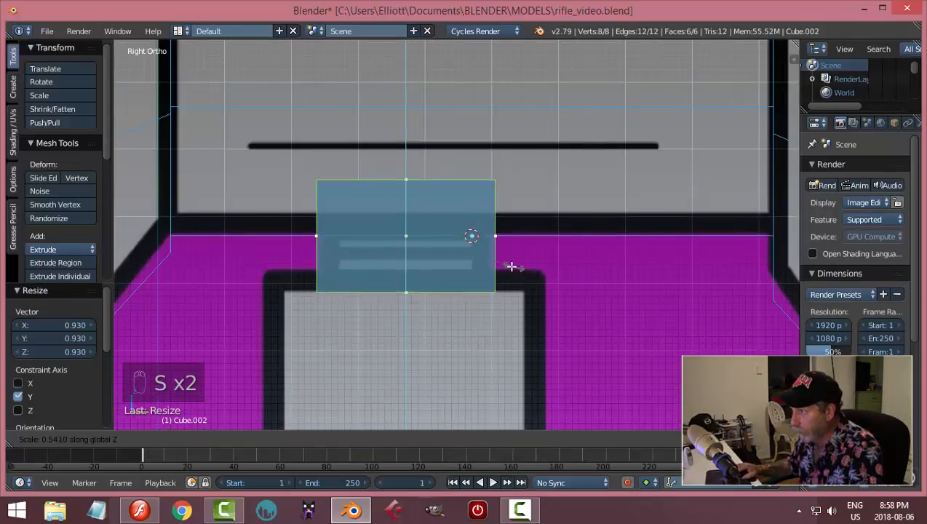
left_click(436, 249)
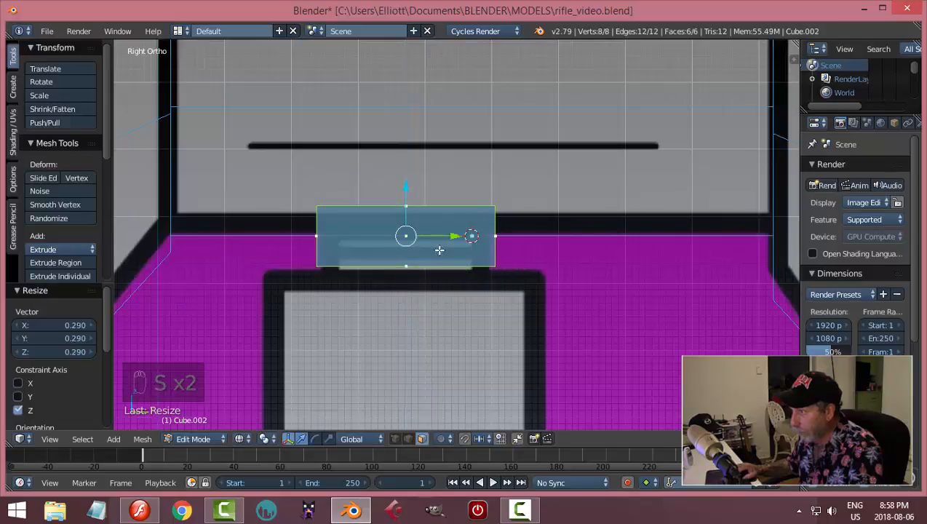
left_click_drag(405, 183, 406, 190)
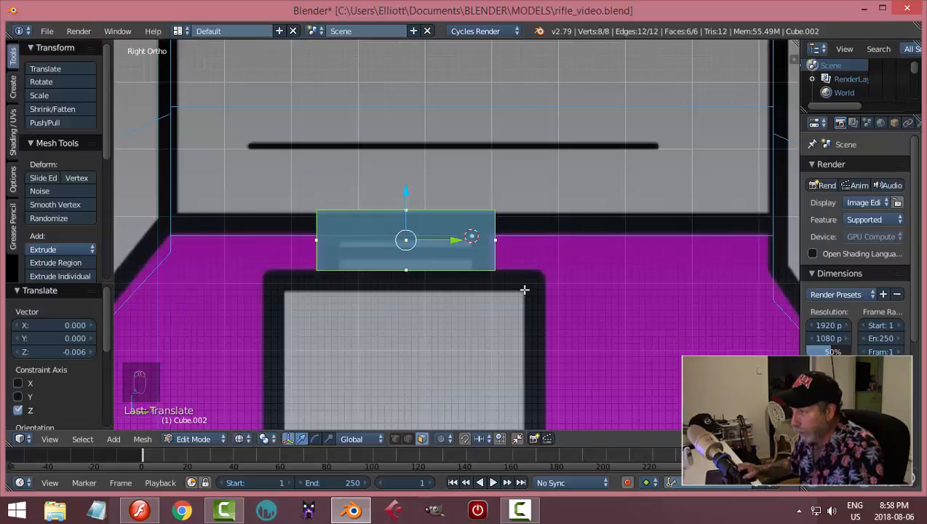
key("s")
key("y")
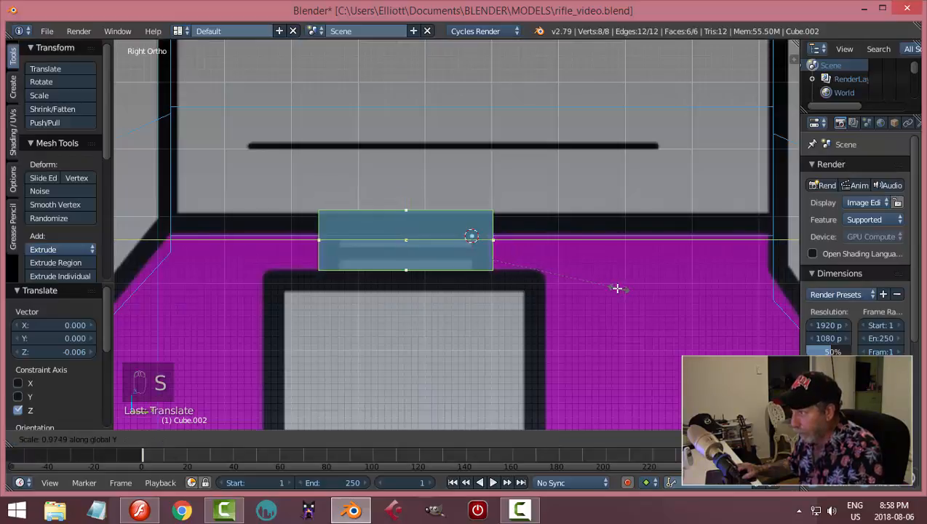
left_click(622, 288)
Narrow the whole cube in front view by scaling 0.284 along X and return to solid shading.
key("z")
key("a")
middle_click_drag(573, 271, 554, 293)
key("a")
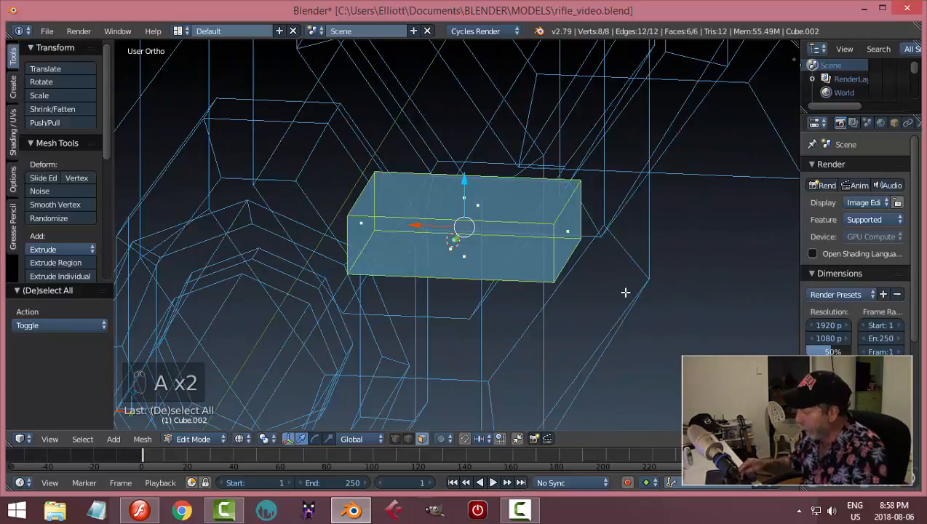
key("KP_1")
scroll(638, 290, "down", 3)
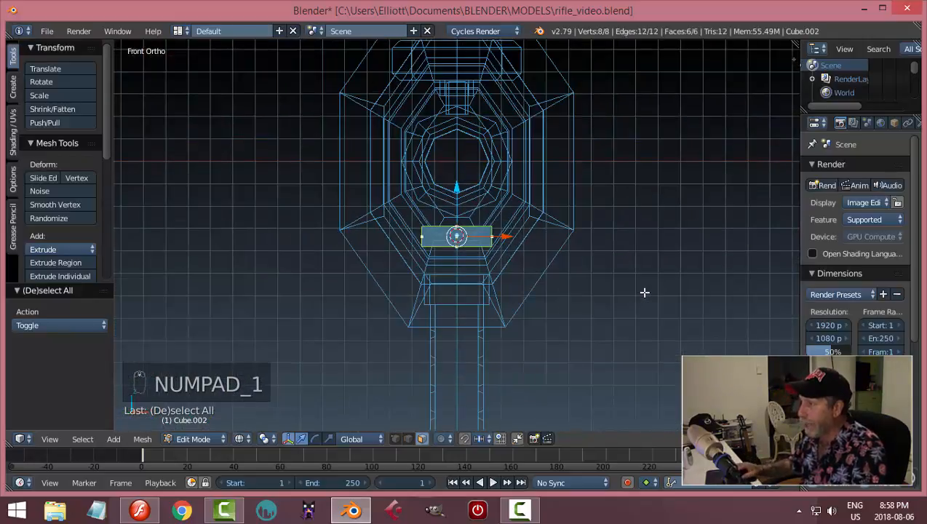
scroll(584, 292, "up", 5)
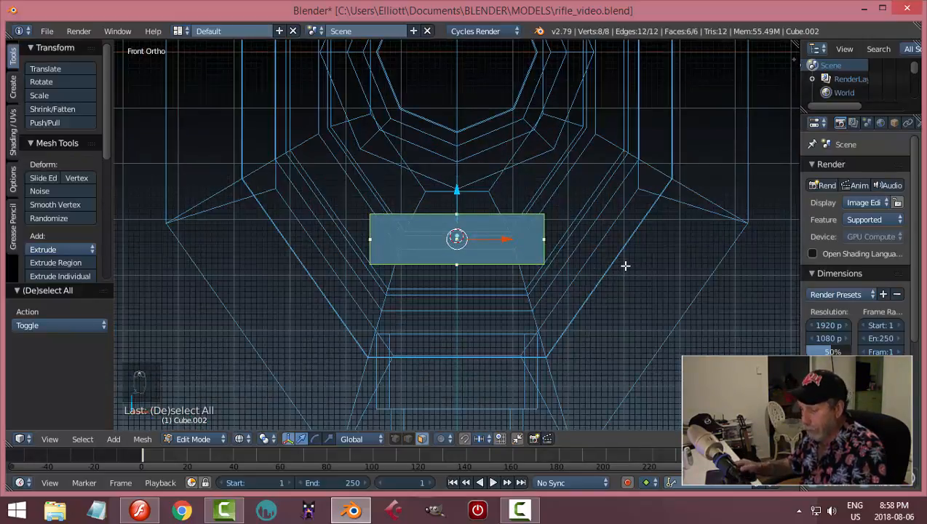
key("s")
key("x")
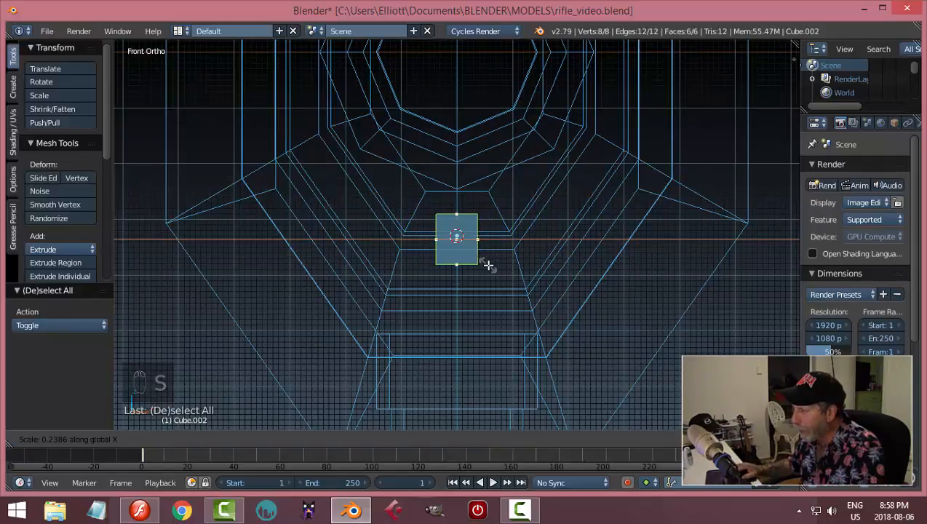
left_click(497, 270)
middle_click_drag(621, 296, 529, 271)
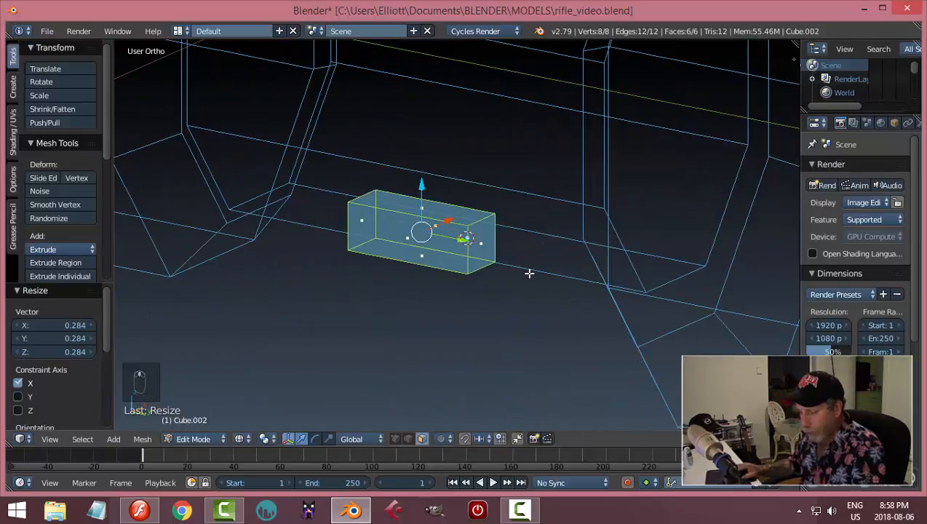
key("z")
Extrude the underside face of the mount in place and scale it by 1.639 to match the trigger's top width.
left_click(525, 352)
mouse_move(548, 335)
middle_mouse_down()
mouse_move(542, 227)
mouse_move(579, 184)
mouse_move(542, 187)
mouse_move(529, 271)
mouse_move(471, 335)
mouse_move(509, 313)
middle_mouse_up()
key("KP_3")
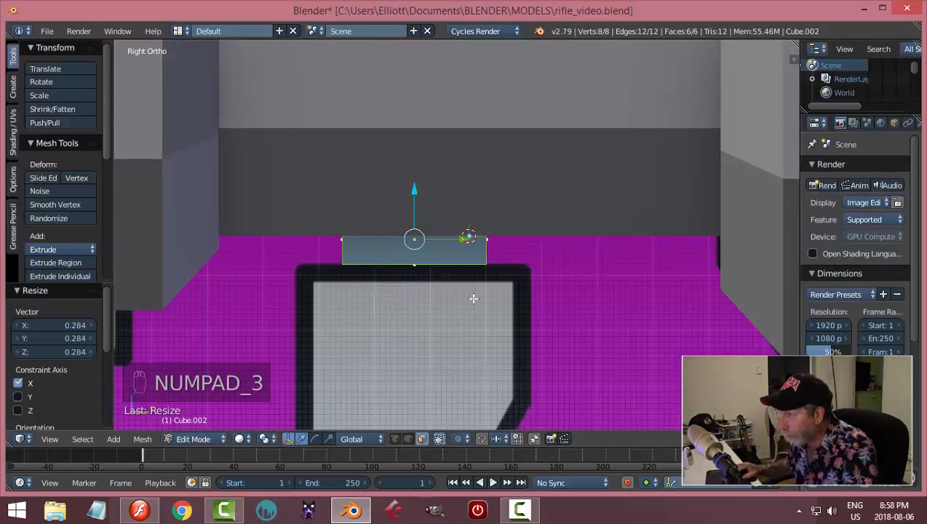
middle_click_drag(473, 298, 446, 250)
right_click(446, 250)
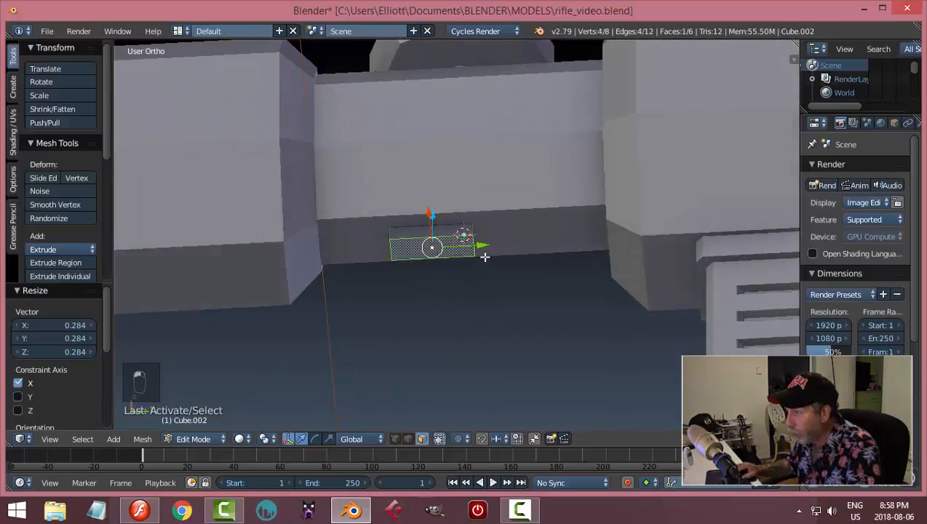
middle_click_drag(499, 266, 502, 299)
key("KP_3")
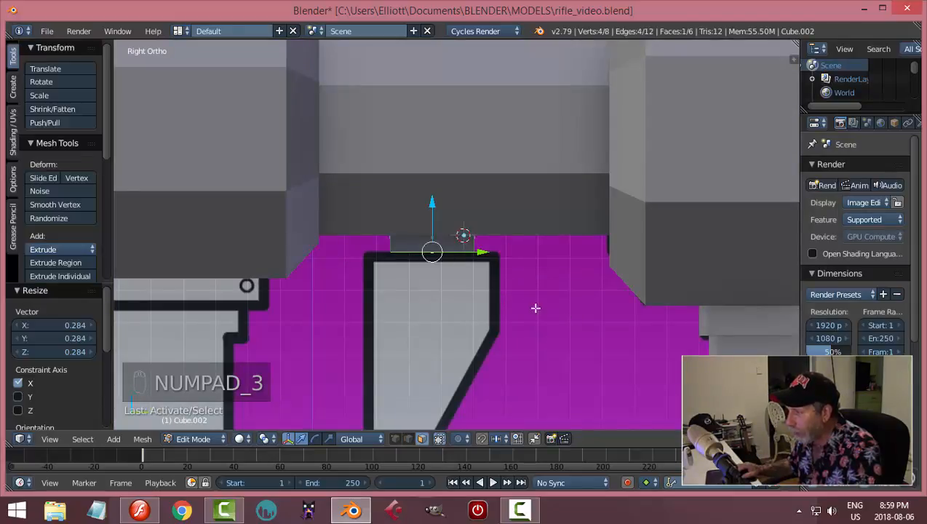
middle_click_drag(536, 307, 535, 260, "shift")
scroll(533, 269, "up", 2)
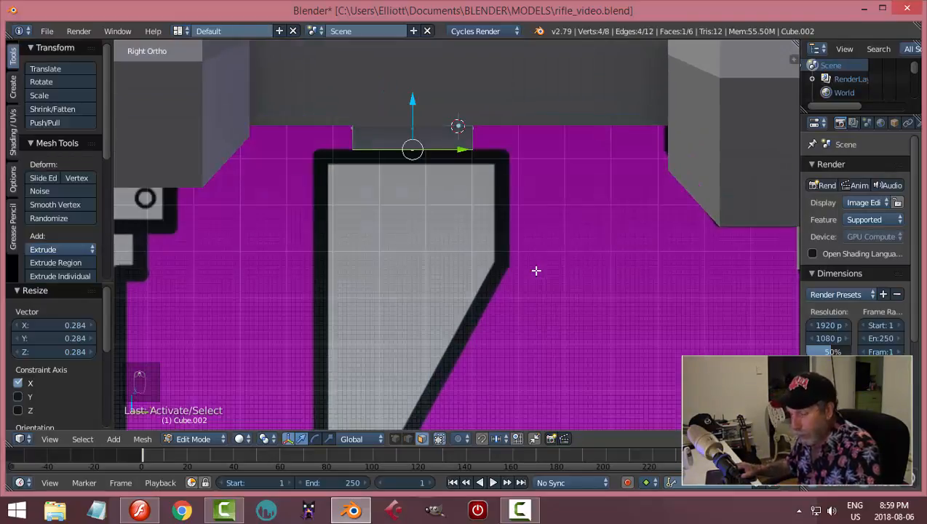
key("e")
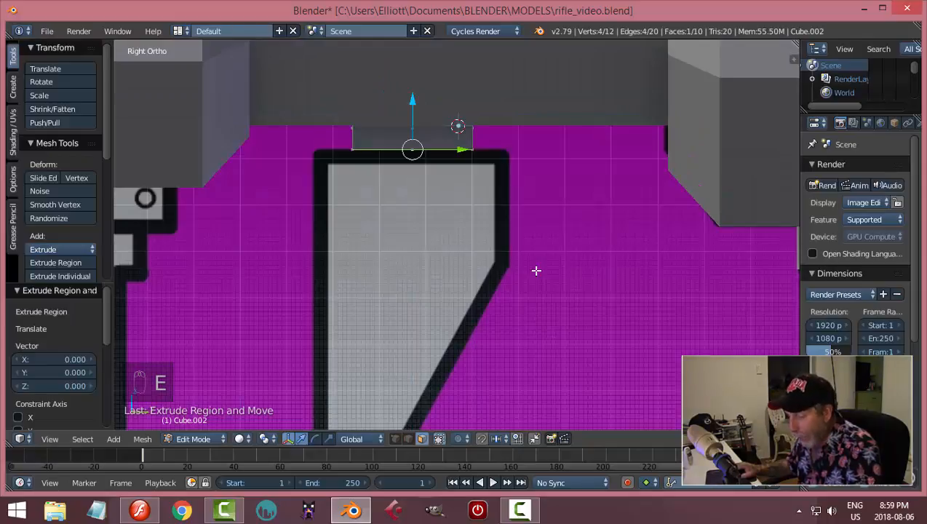
key("s")
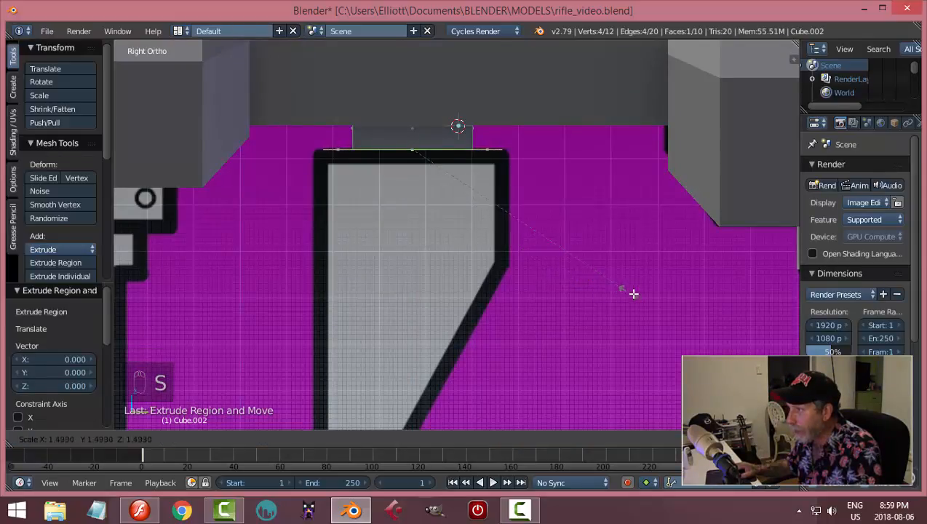
left_click(652, 299)
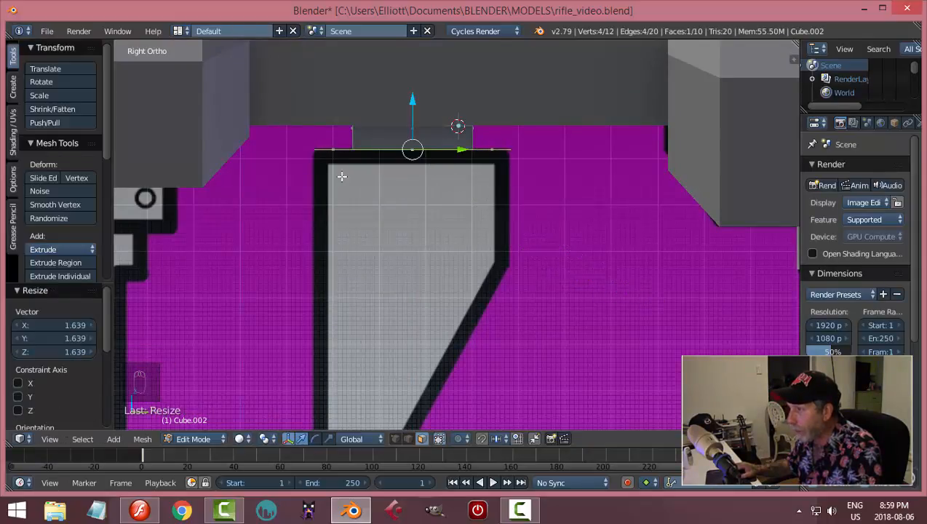
Extrude the enlarged face −0.232 along Z, lower it another −0.518 to the trigger's tip in wireframe shading, and deselect everything.
key("e")
right_click(421, 133)
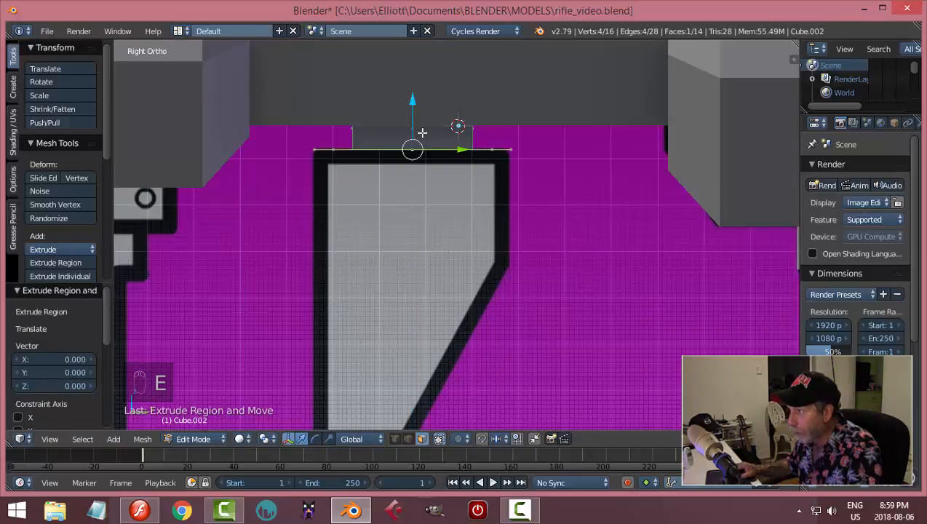
left_click(486, 235)
scroll(501, 249, "down", 2)
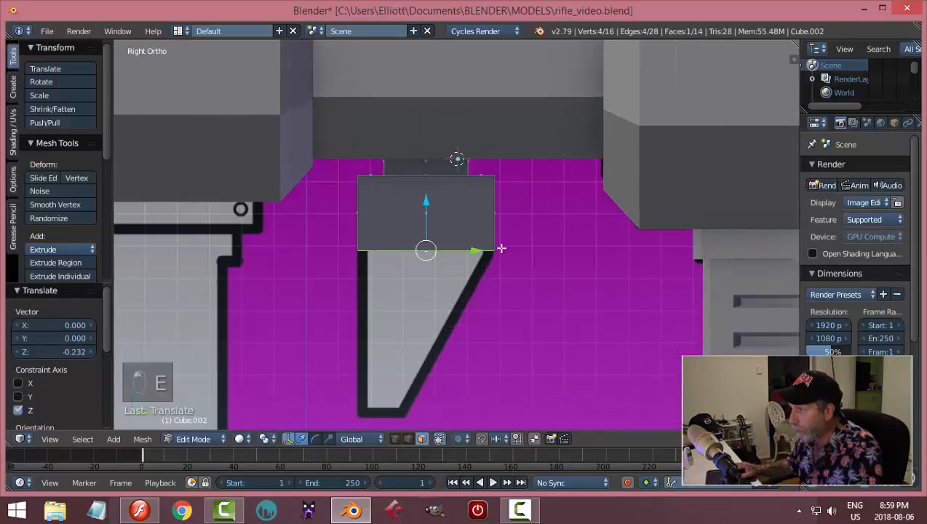
key("z")
left_click(602, 255)
middle_click_drag(475, 276, 476, 190, "shift")
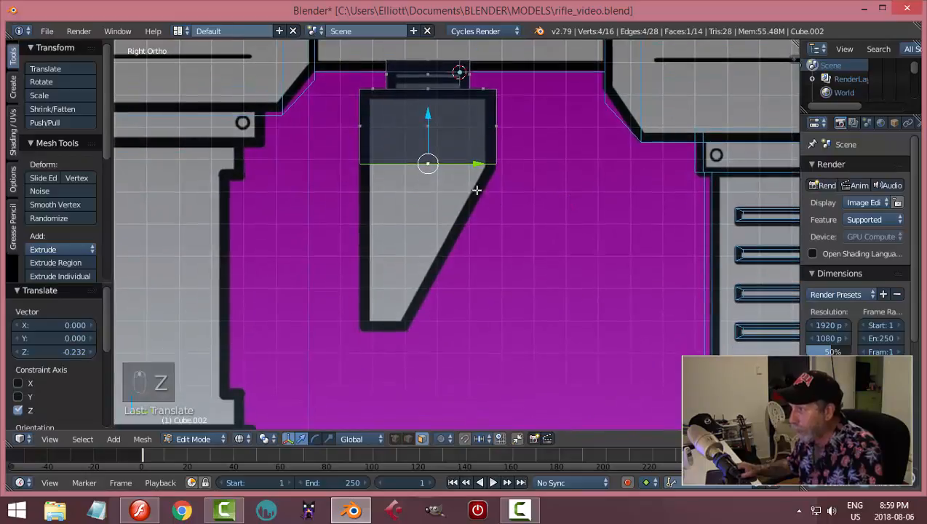
left_click_drag(432, 117, 430, 283)
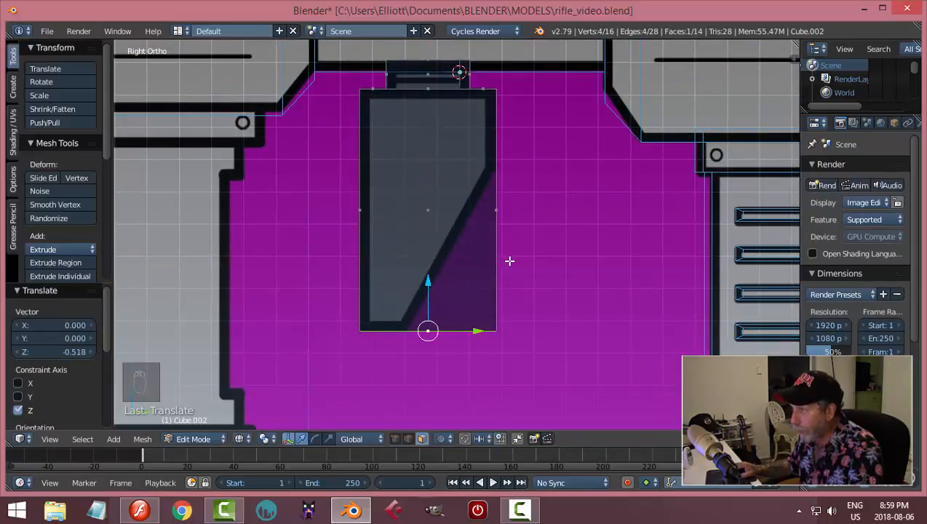
middle_click_drag(509, 261, 602, 296)
scroll(491, 236, "up", 5)
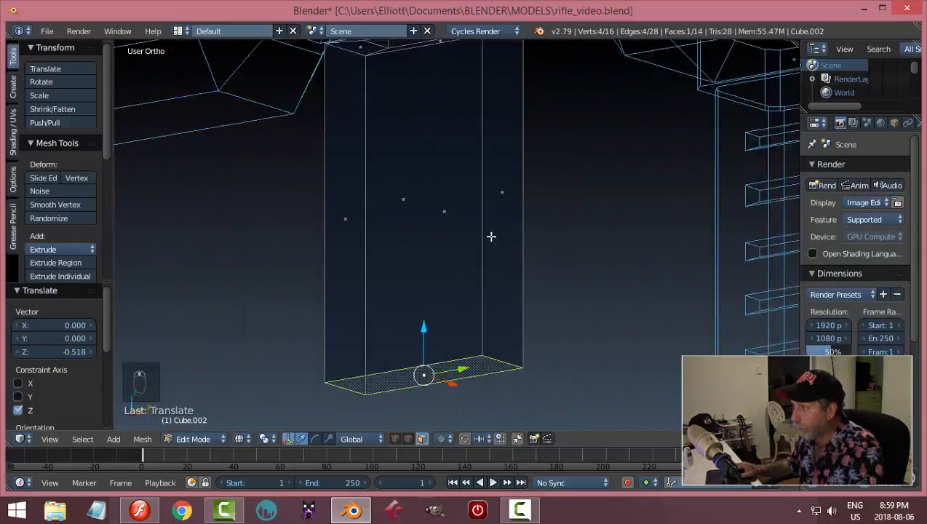
key("KP_3")
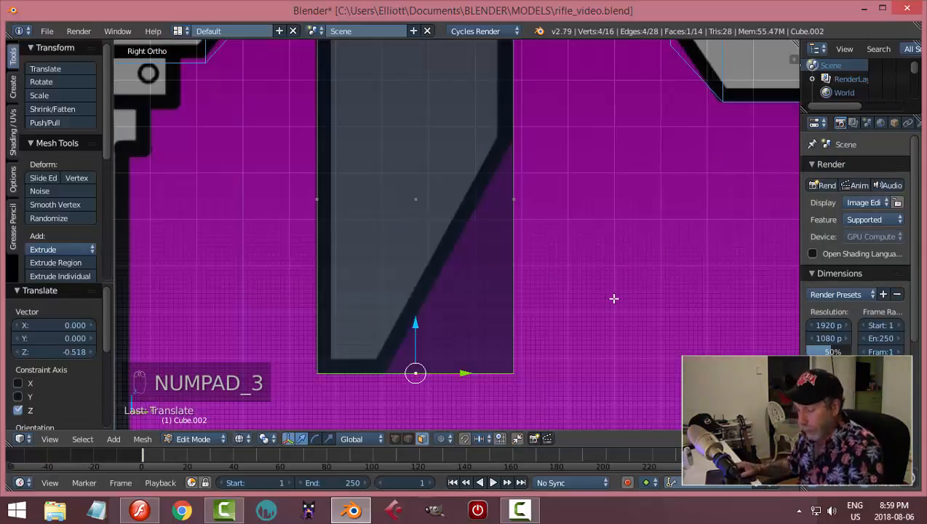
key("a")
key("a")
scroll(563, 310, "down", 2)
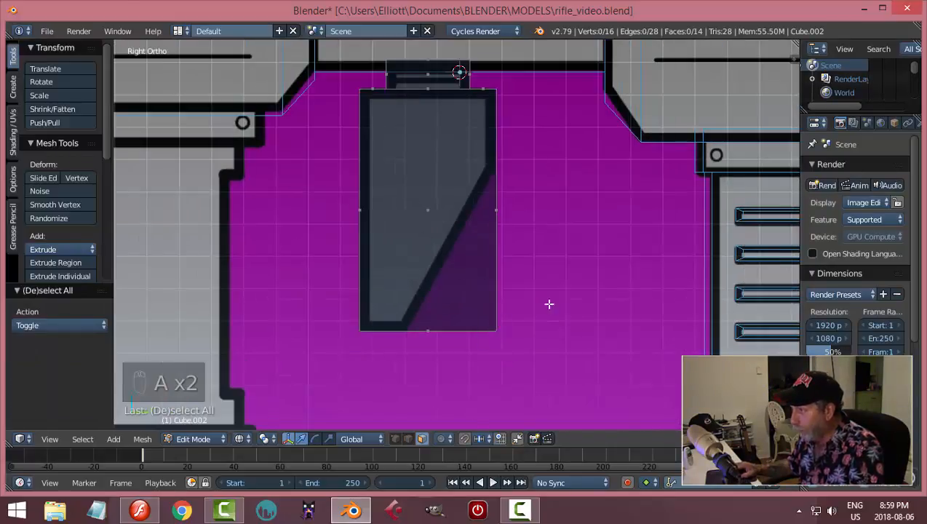
Try edge selection on the trigger's bottom edge at the +Y side, deselect it and switch to vertex select mode.
key("ctrl+Tab")
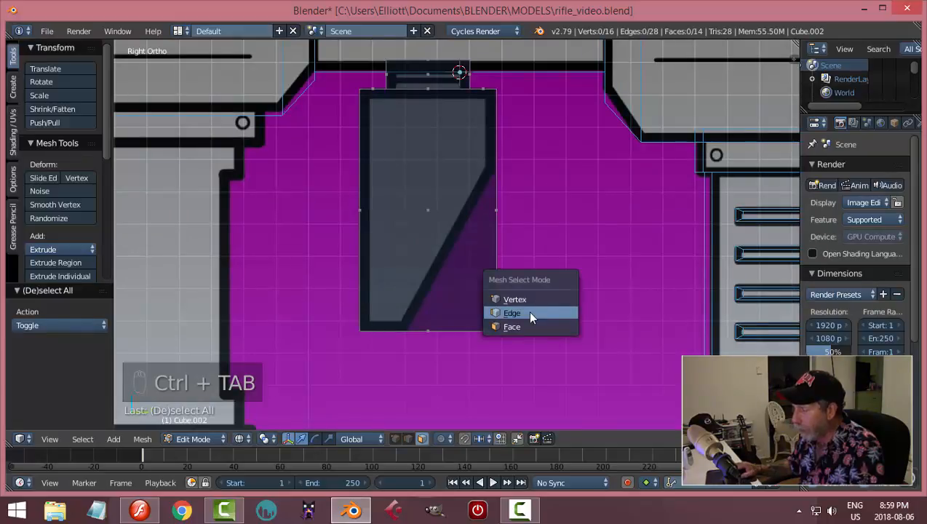
left_click(527, 311)
middle_click_drag(527, 310, 500, 317)
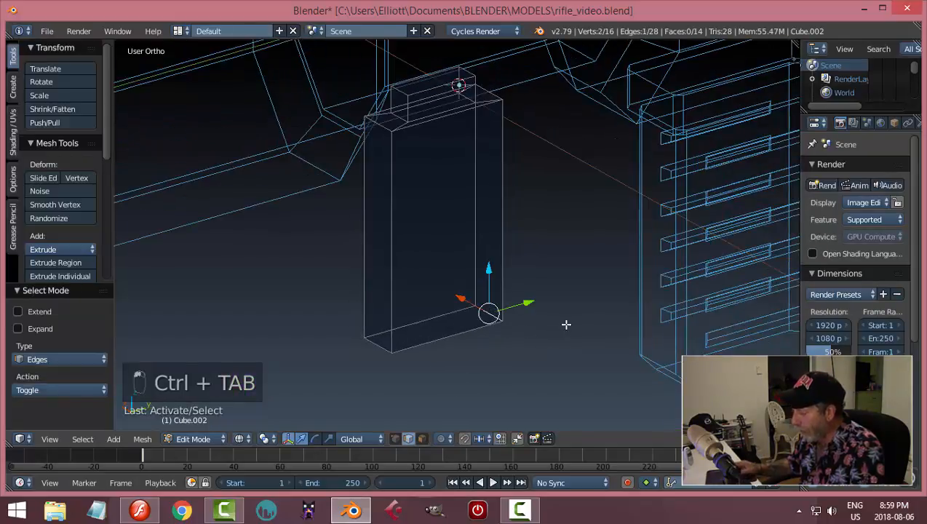
key("KP_3")
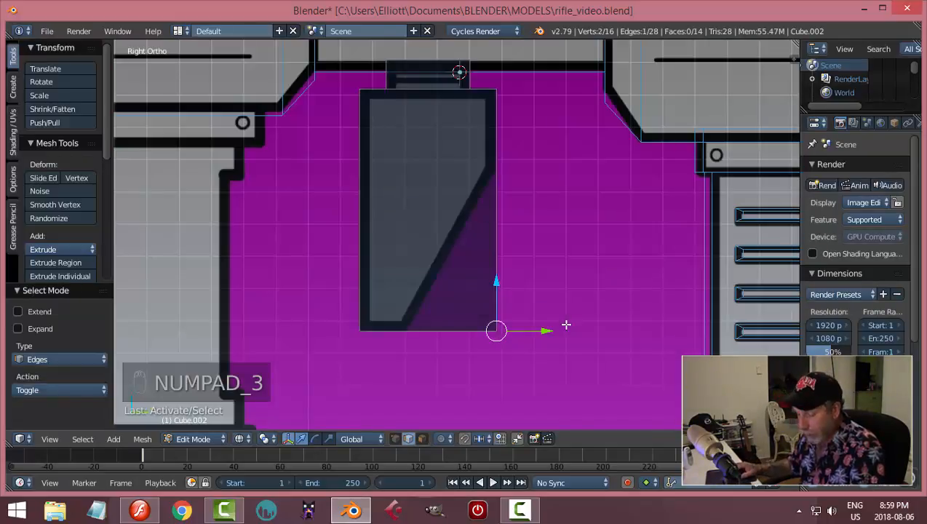
key("a")
key("a")
key("ctrl+Tab")
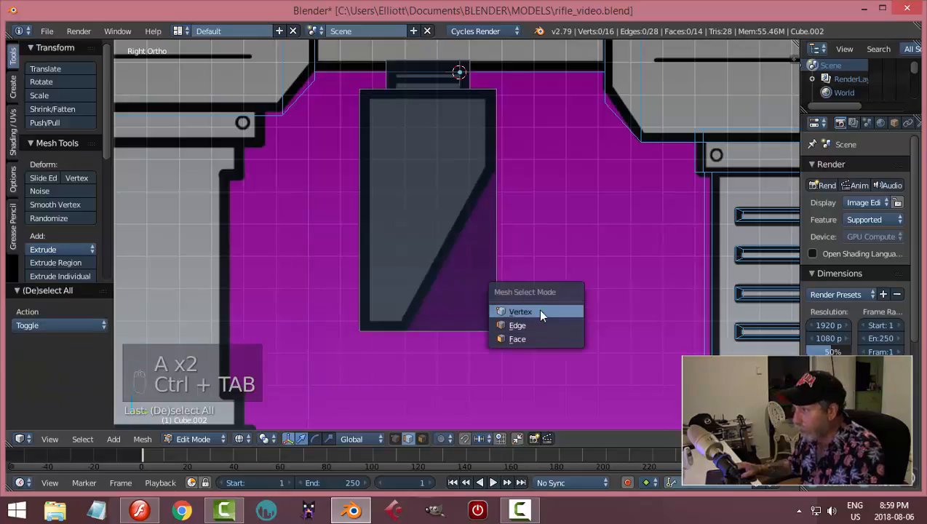
left_click(538, 308)
Try raising the trigger's two bottom vertices at the +Y side by 0.503 along Z, and undo the move.
key("b")
left_click_drag(540, 369, 484, 313)
middle_click_drag(515, 311, 588, 346)
key("KP_3")
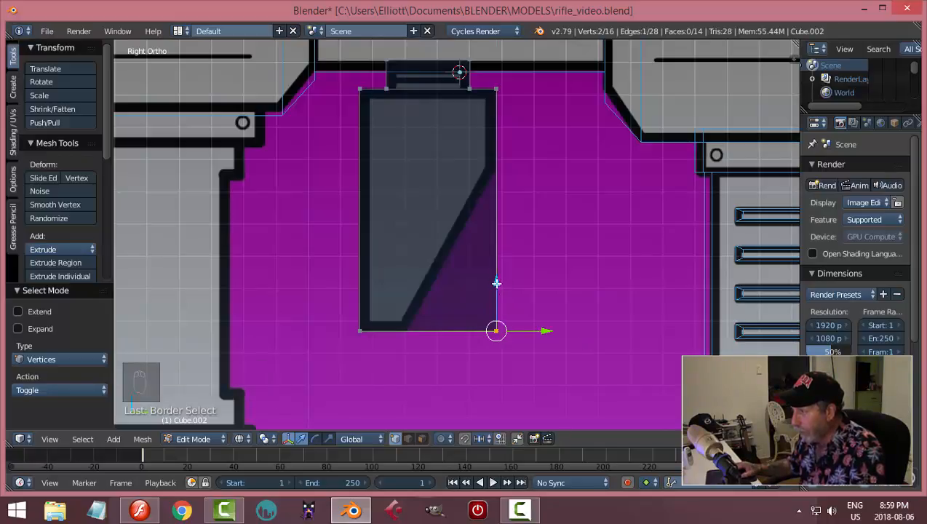
left_click_drag(495, 282, 504, 120)
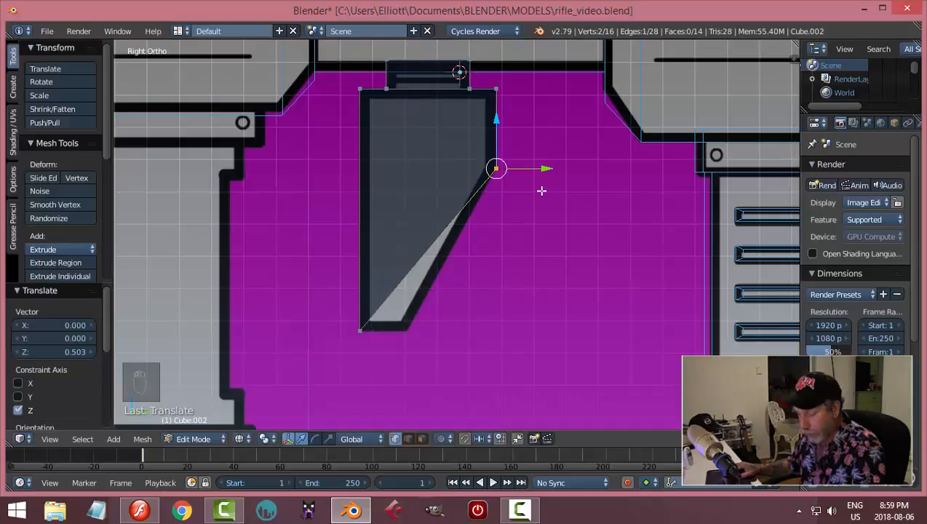
key("ctrl+z")
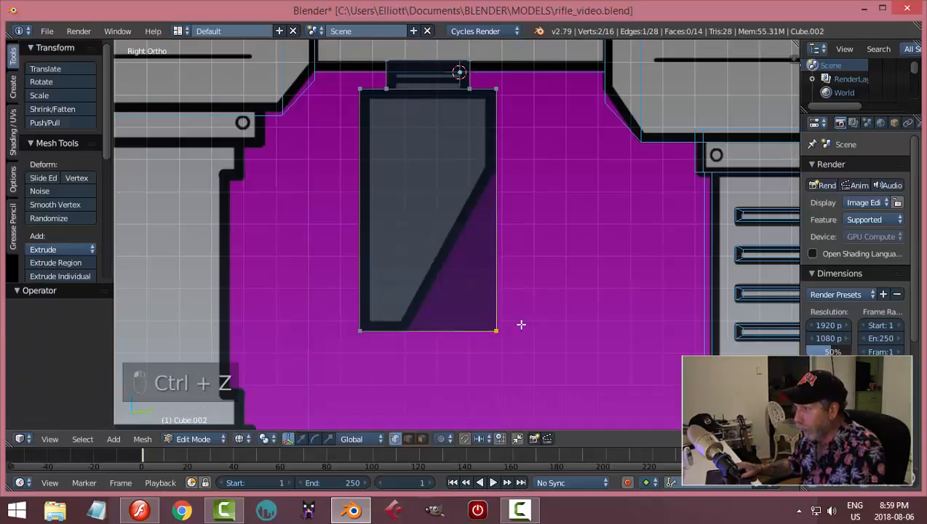
key("g")
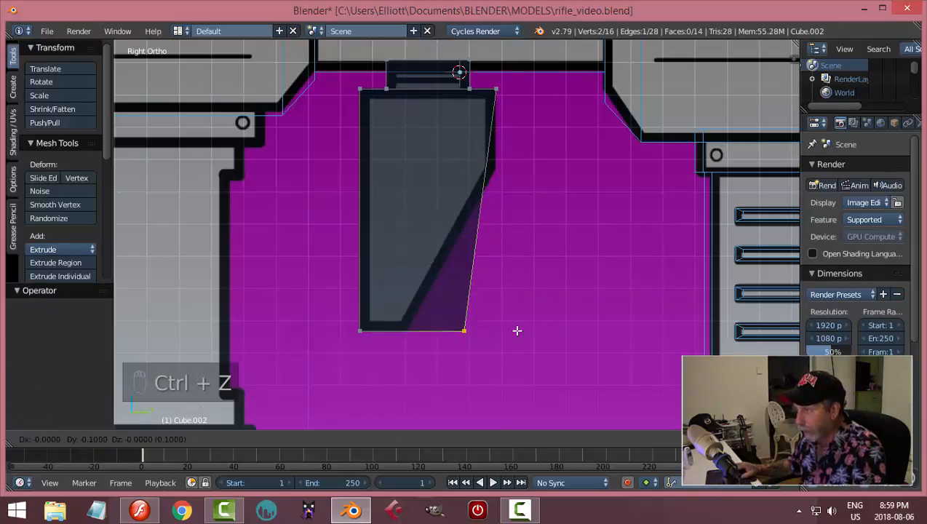
key("z")
left_click(519, 324)
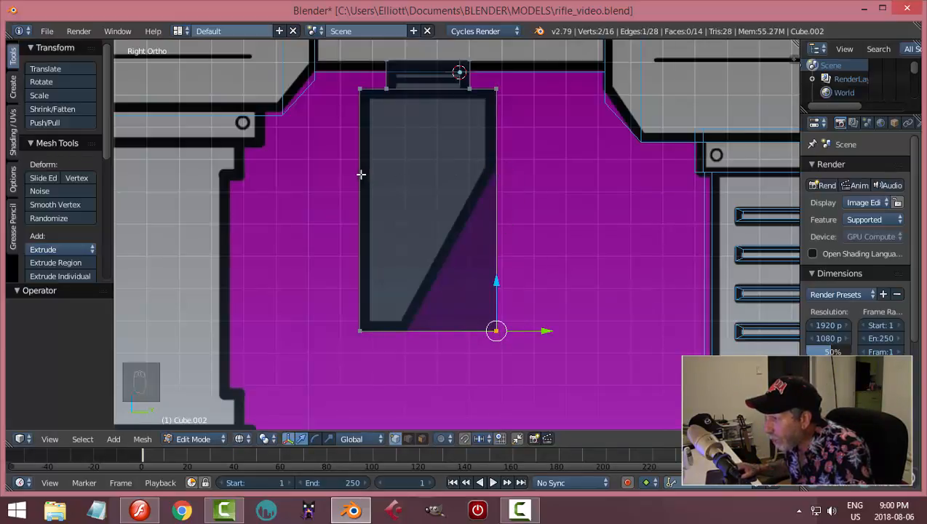
Add a horizontal loop cut around the trigger block at the height where the reference's slanted edge begins.
key("ctrl+r")
left_click(501, 191)
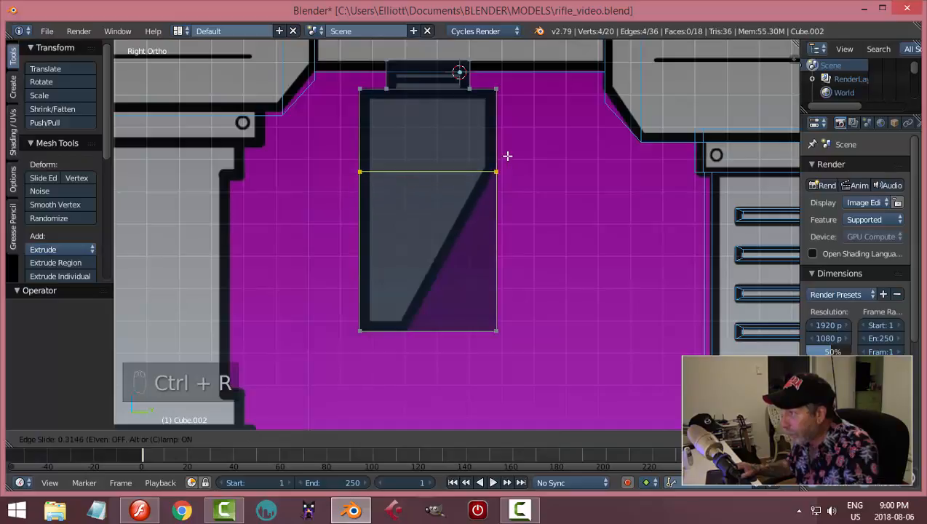
left_click(507, 152)
key("a")
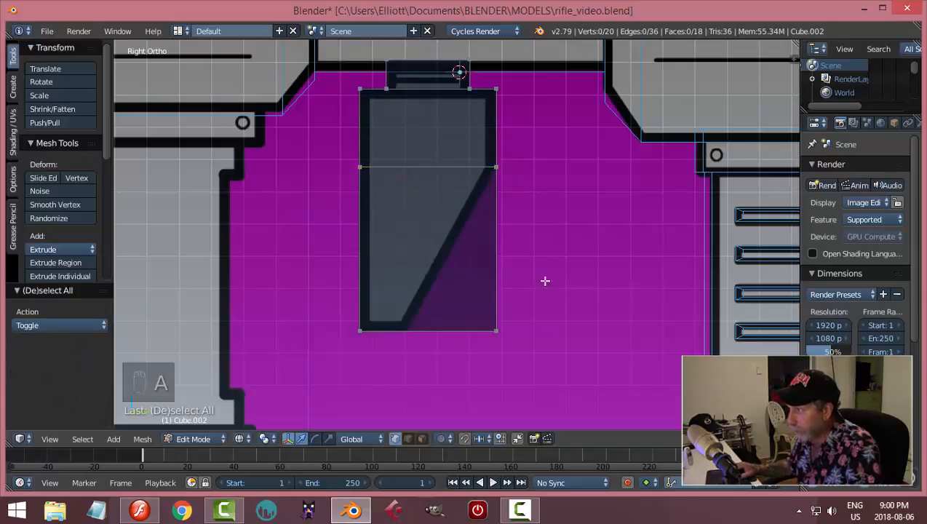
key("b")
left_click_drag(546, 378, 484, 295)
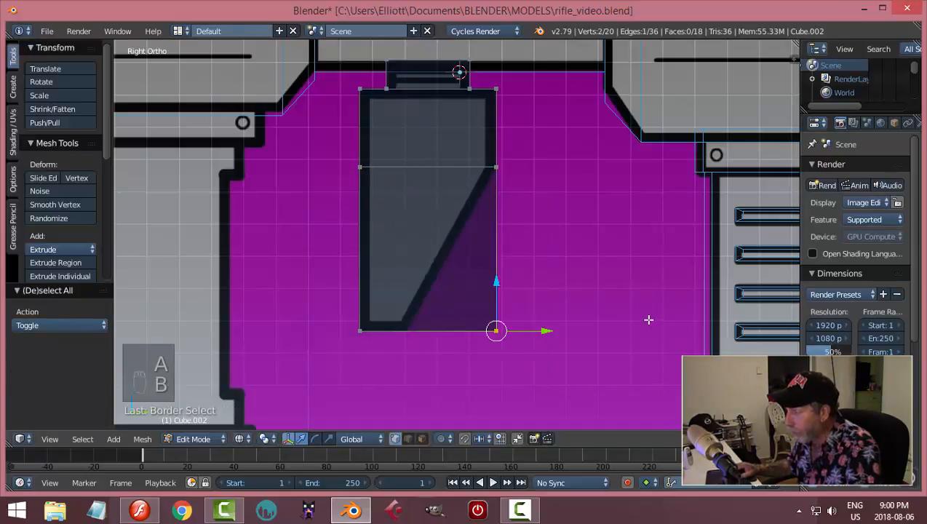
middle_click_drag(648, 318, 590, 325)
key("a")
In edge select mode, move the trigger's bottom edge at the +Y side about −0.283 along Y to match the reference's slanted outline.
key("ctrl+Tab")
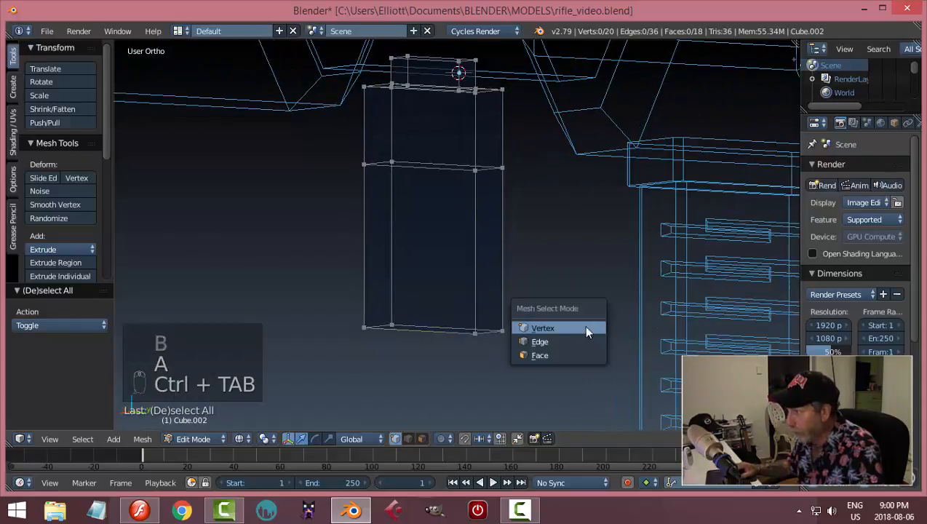
left_click(540, 341)
right_click(492, 333)
middle_click_drag(492, 333, 594, 331)
key("KP_3")
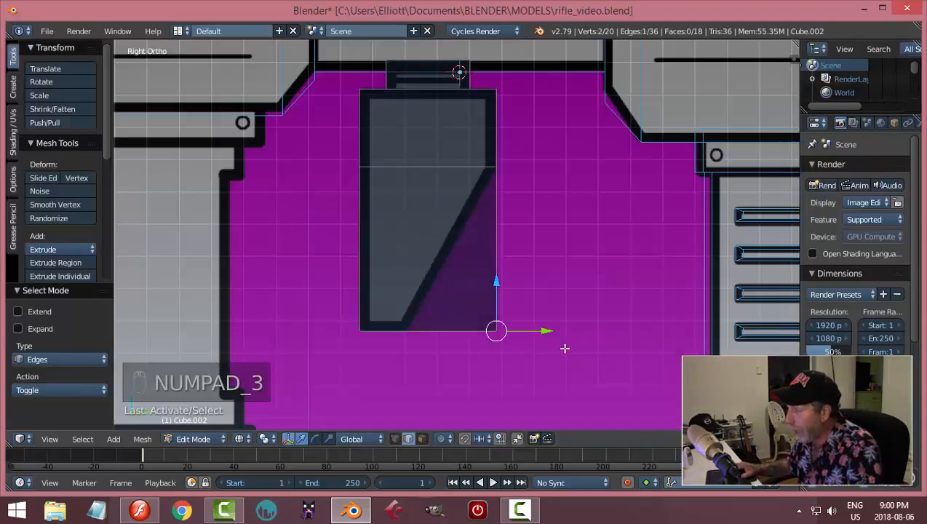
key("g")
key("y")
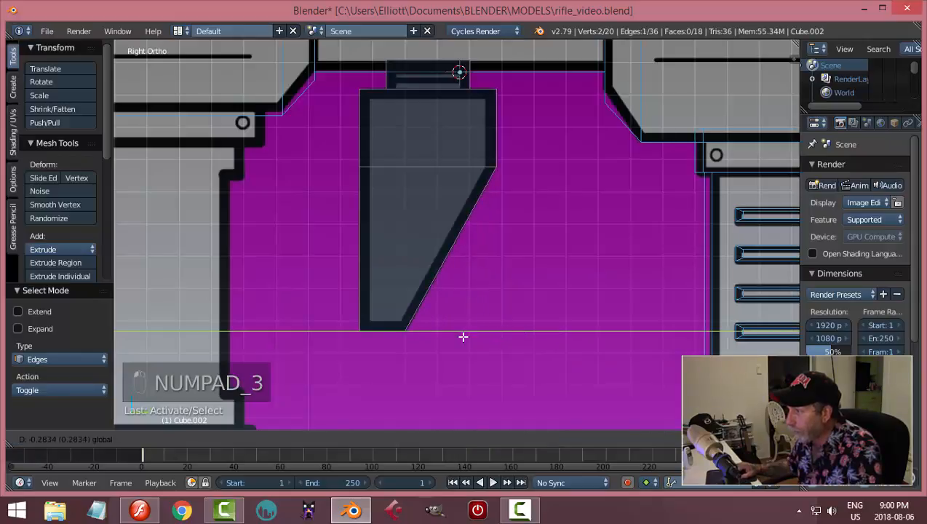
left_click(464, 337)
key("a")
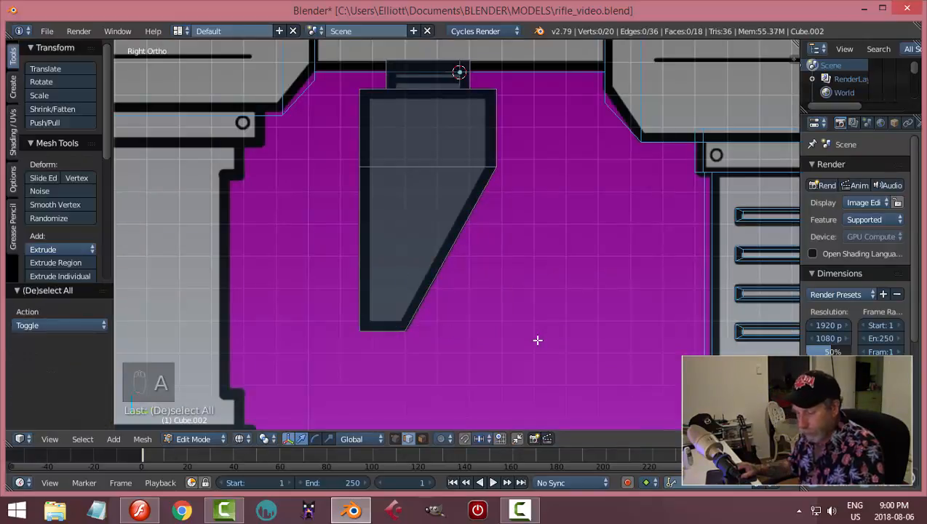
In solid shading, bevel the trigger's four vertical corner edge loops by about 0.030 and return to Object Mode.
key("z")
left_click(529, 416)
mouse_move(529, 416)
middle_mouse_down()
mouse_move(420, 272)
mouse_move(368, 240)
mouse_move(571, 252)
mouse_move(654, 165)
mouse_move(738, 172)
mouse_move(684, 259)
mouse_move(579, 267)
mouse_move(546, 279)
mouse_move(503, 252)
mouse_move(569, 287)
mouse_move(421, 245)
middle_mouse_up()
scroll(528, 280, "up", 2)
right_click(455, 216, "alt")
scroll(519, 234, "down", 3)
right_click(395, 228, "alt+shift")
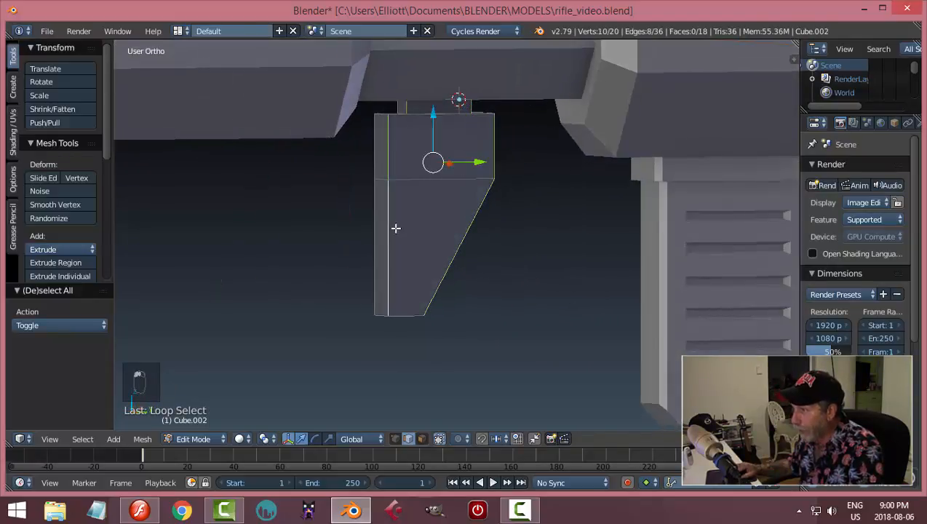
right_click(376, 213, "alt+shift")
middle_click_drag(554, 275, 440, 275)
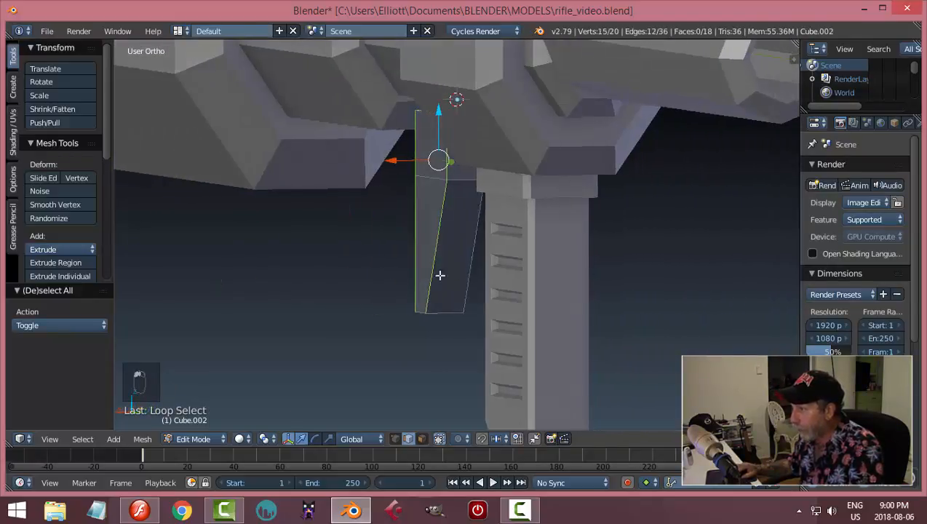
middle_click_drag(613, 287, 474, 300)
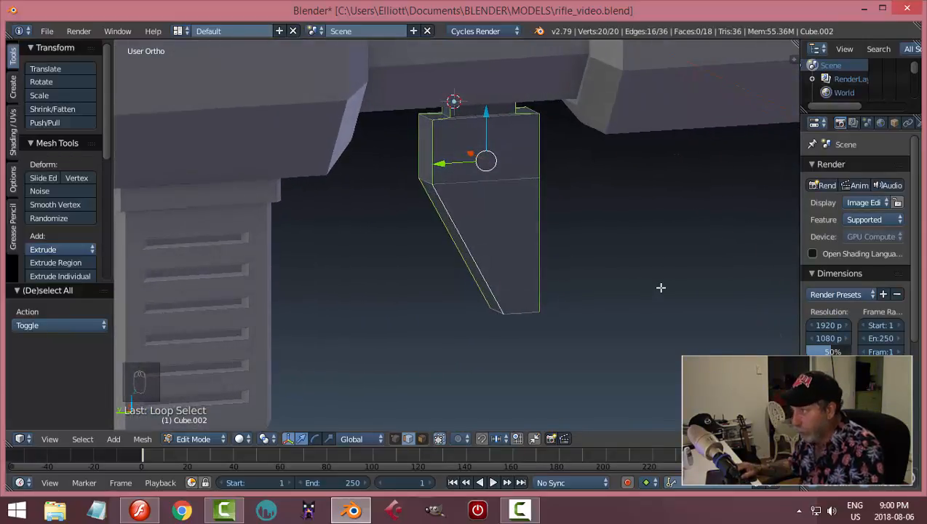
key("ctrl+b")
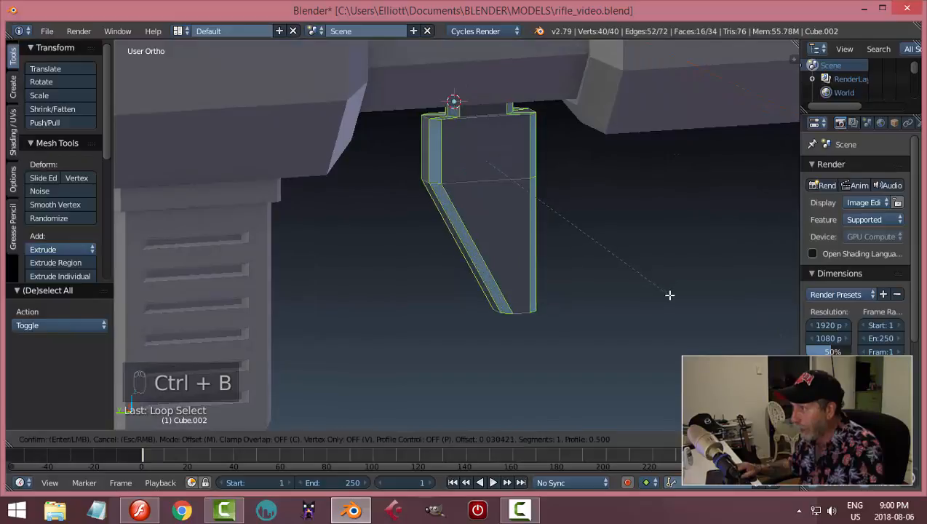
left_click(669, 295)
key("a")
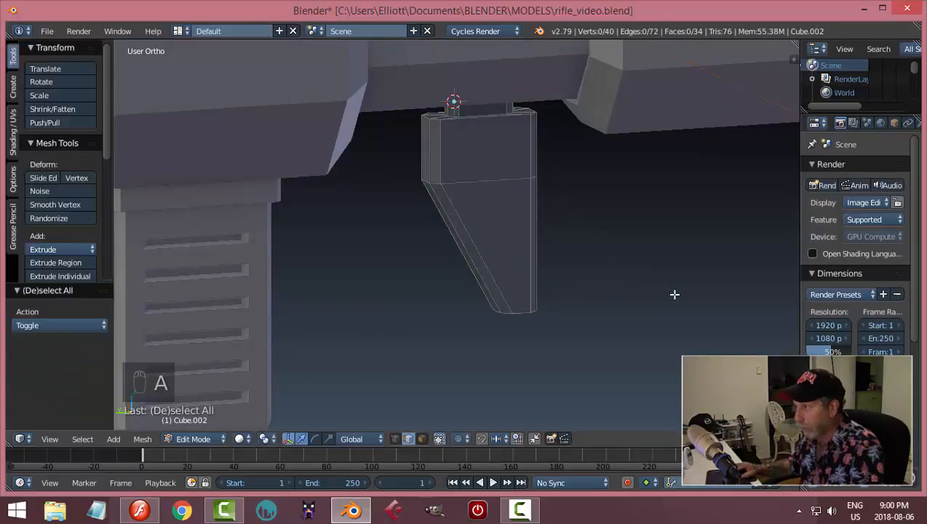
key("Tab")
left_click(562, 293)
Bevel the edge loop around the trigger's bottom tip by about 0.012 and return to Object Mode.
middle_click_drag(505, 316, 634, 242)
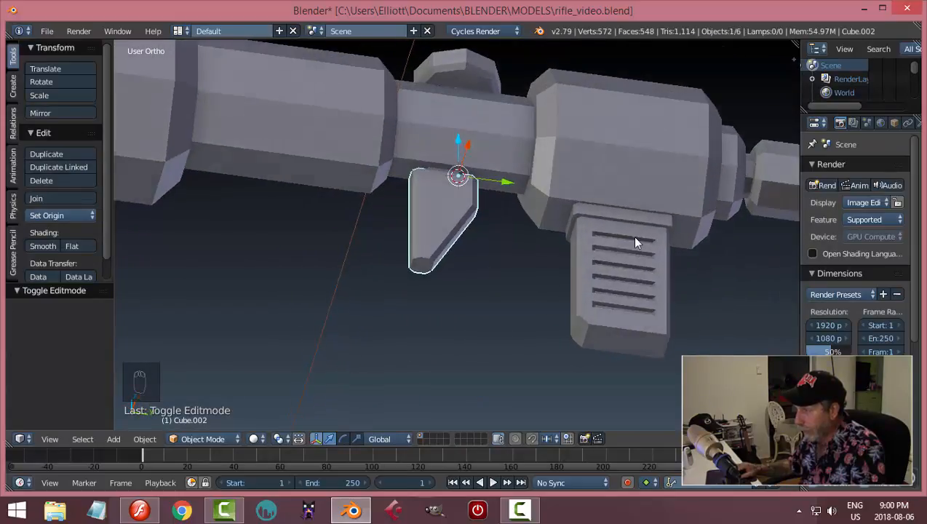
scroll(499, 302, "up", 3)
middle_click_drag(499, 303, 467, 267)
key("Tab")
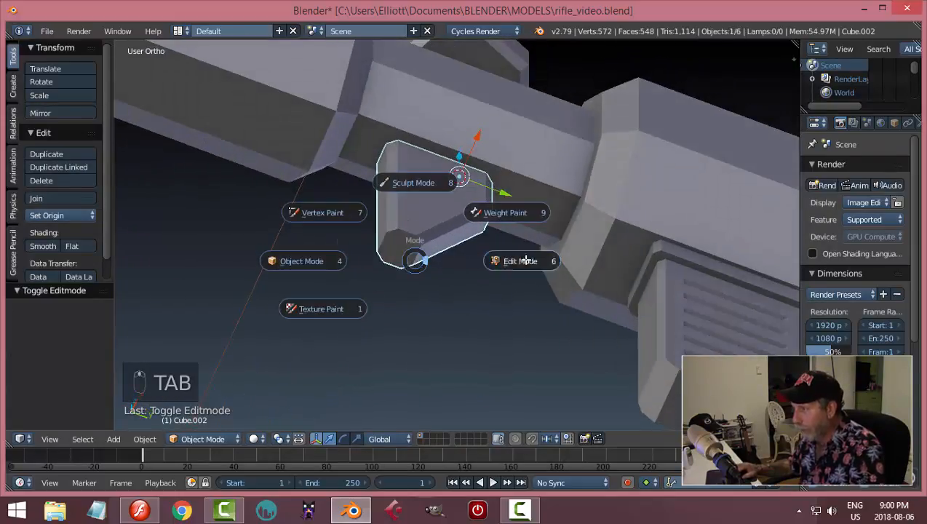
left_click(526, 260)
middle_click_drag(525, 260, 510, 287)
scroll(460, 262, "up", 2)
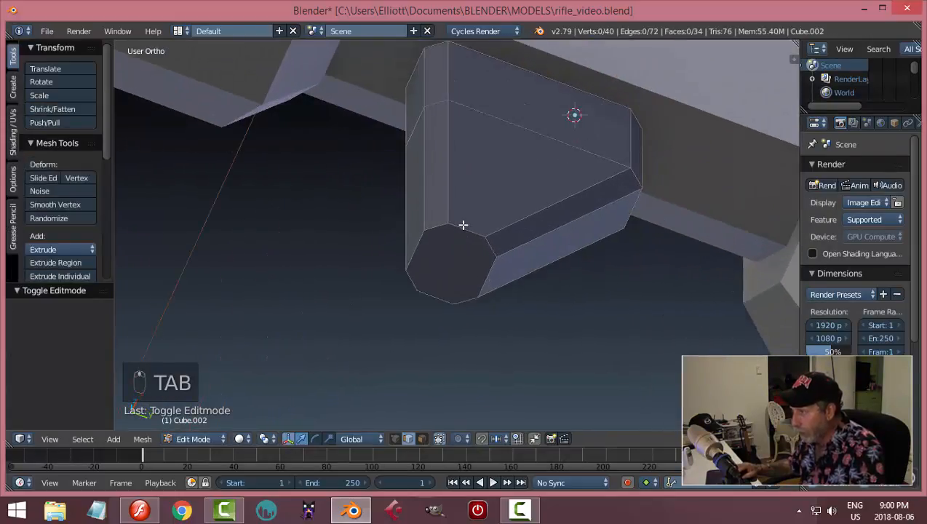
right_click(463, 225, "alt")
middle_click_drag(534, 246, 499, 293)
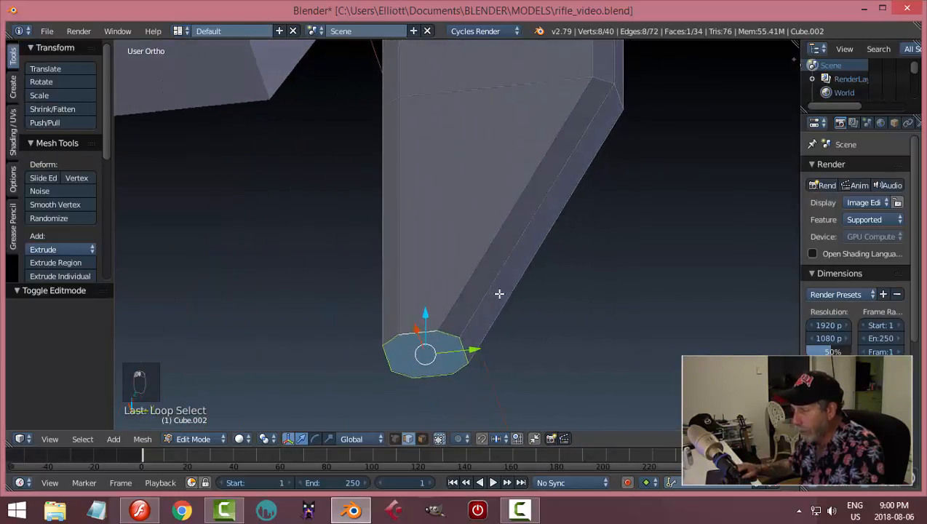
key("ctrl+b")
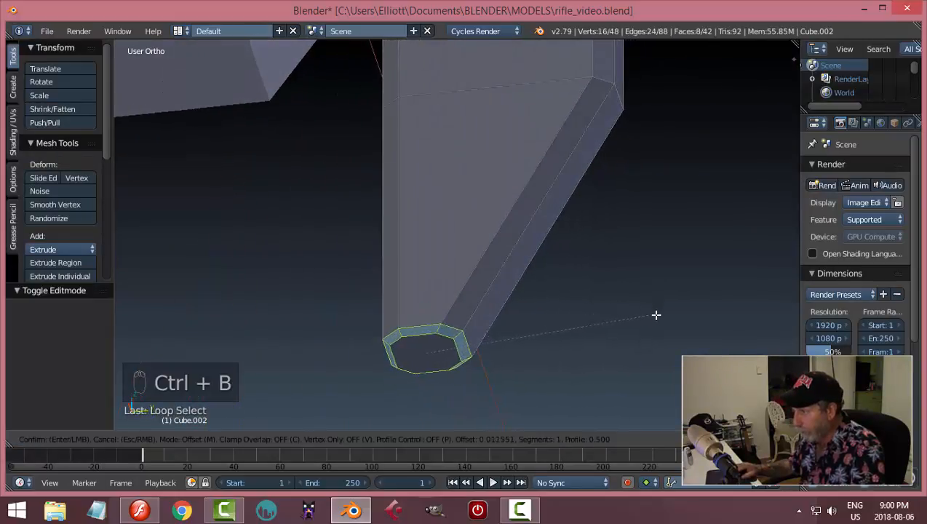
left_click(655, 315)
key("a")
key("Tab")
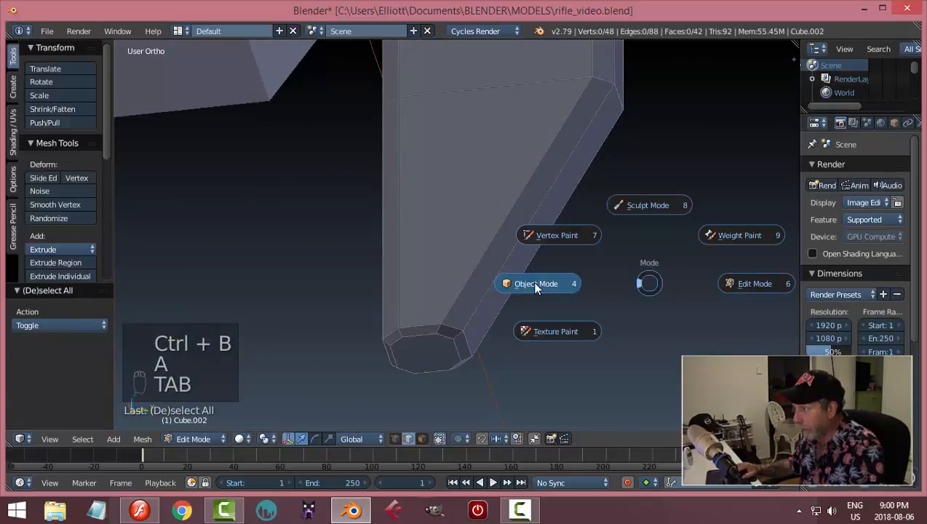
left_click(536, 284)
Bevel the edge loop around the top of the trigger block by about 0.016, return to Object Mode and deselect everything.
middle_click_drag(659, 261, 694, 330)
scroll(676, 314, "up", 1)
middle_click_drag(663, 300, 654, 391, "shift")
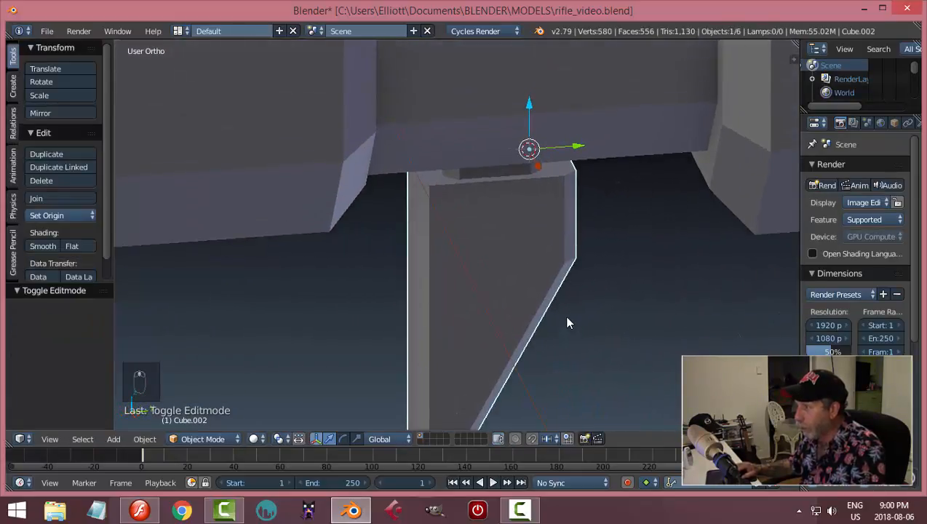
key("Tab")
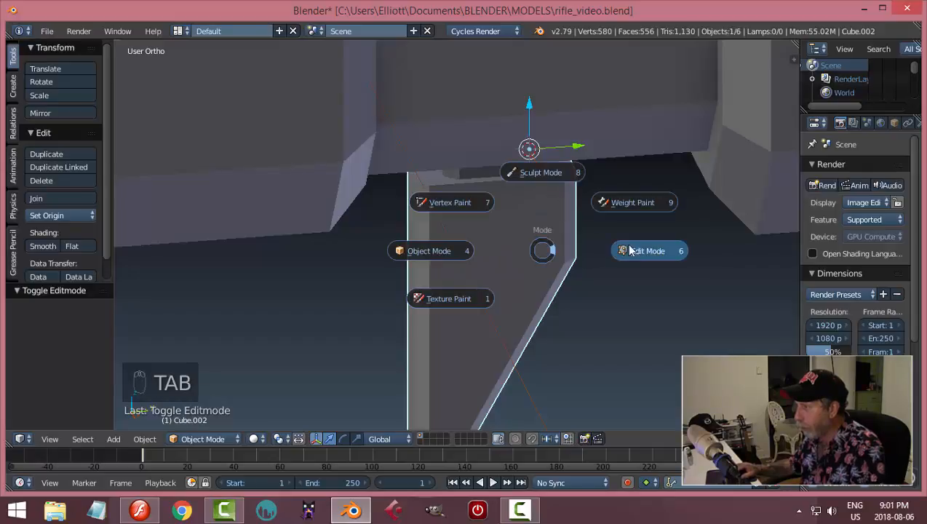
left_click(645, 249)
right_click(518, 179, "alt")
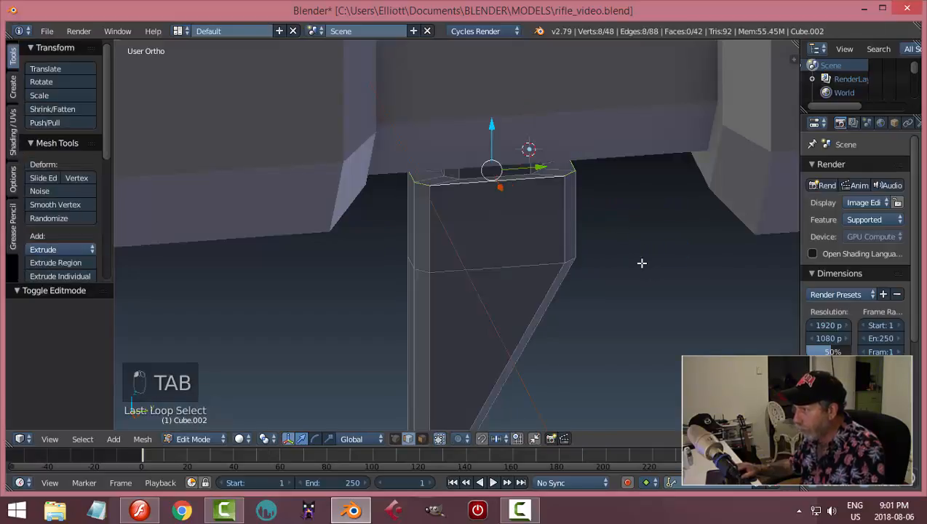
middle_click_drag(642, 263, 514, 272)
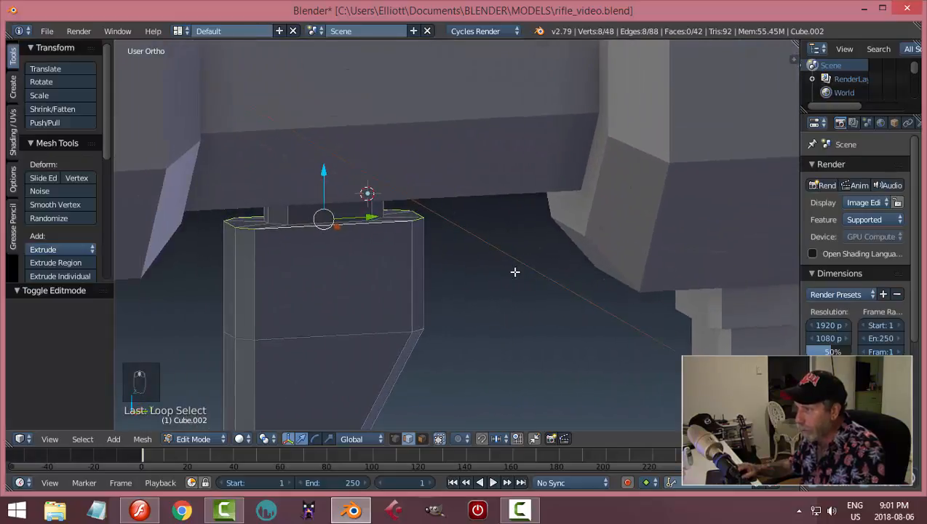
key("ctrl+b")
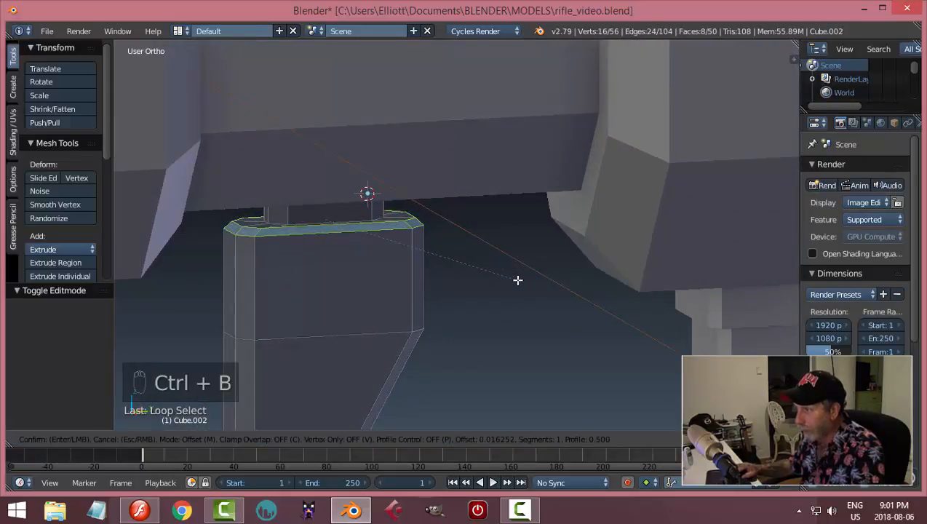
left_click(517, 279)
key("a")
key("Tab")
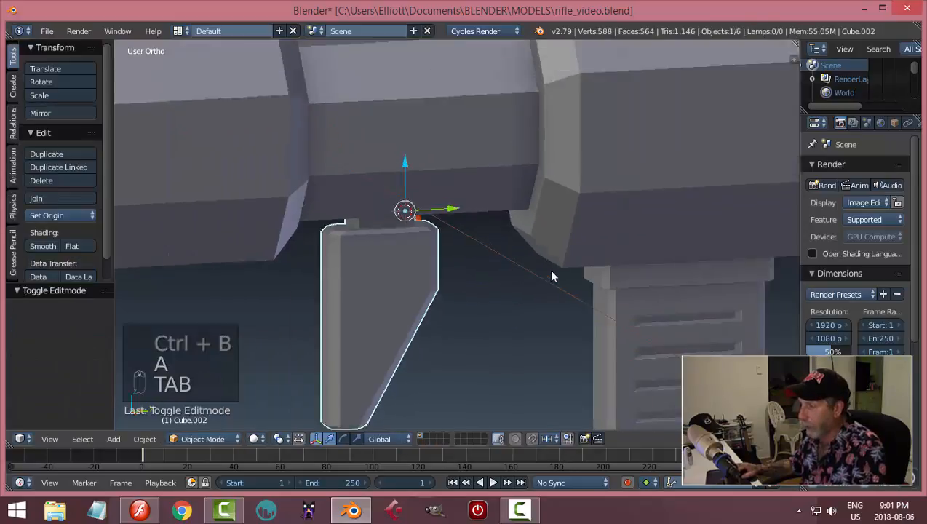
middle_click_drag(552, 276, 576, 257)
key("a")
Bevel the lower outer edge loop of the slotted grip's top collar by 0.014 and return to Object Mode.
scroll(472, 300, "up", 4)
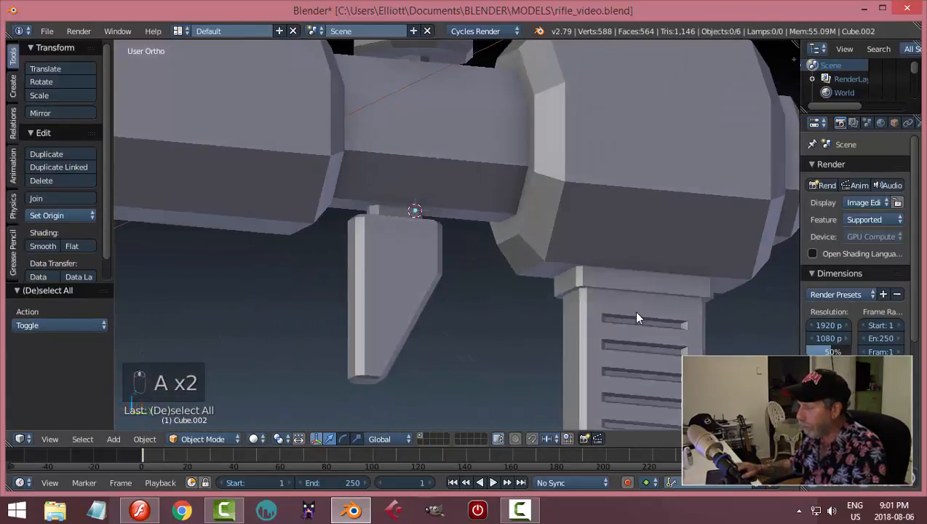
scroll(635, 318, "up", 3)
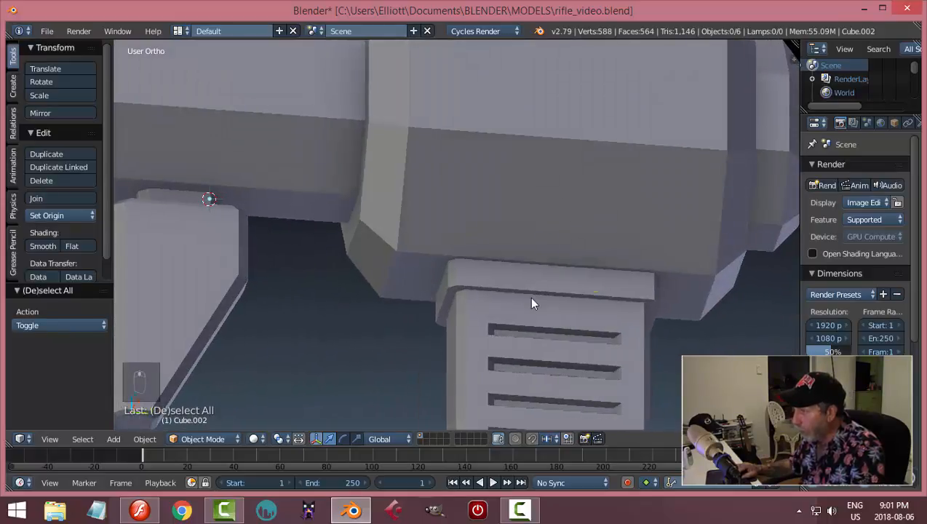
right_click(578, 298)
key("Tab")
left_click(696, 296)
middle_click_drag(559, 265, 424, 184, "shift")
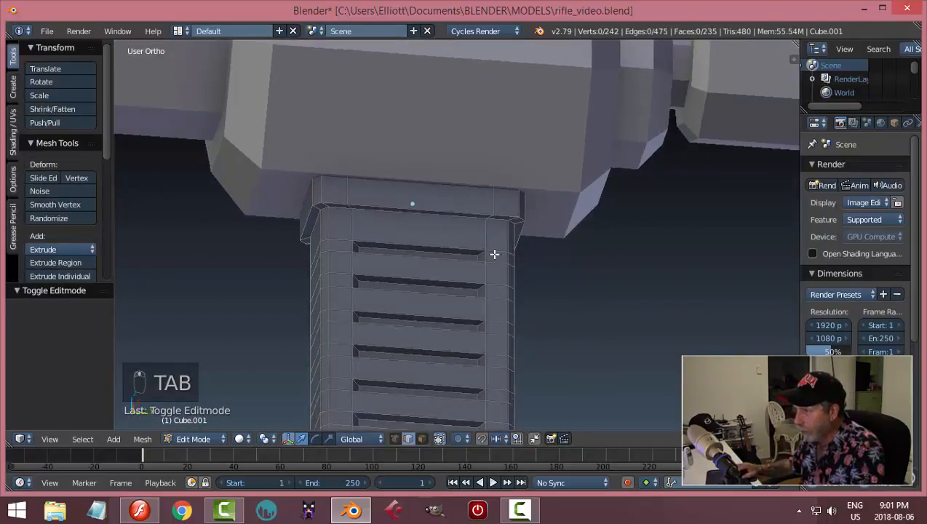
scroll(457, 233, "up", 2)
middle_click_drag(438, 240, 390, 209)
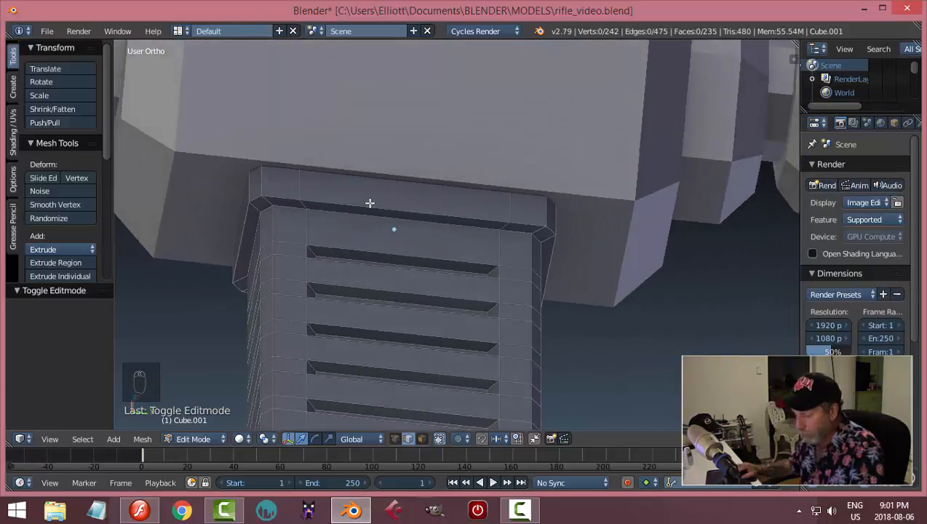
right_click(363, 203, "alt")
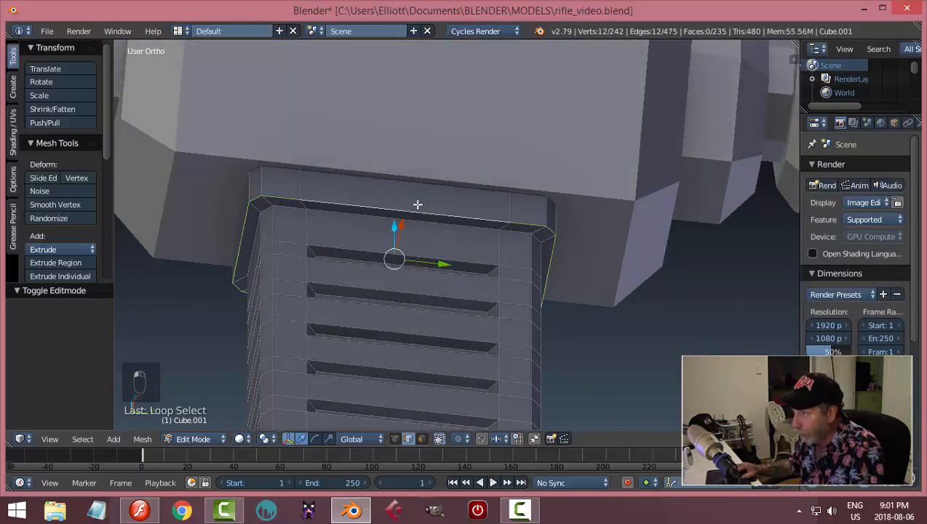
middle_click_drag(526, 248, 413, 247)
middle_click_drag(526, 226, 447, 246)
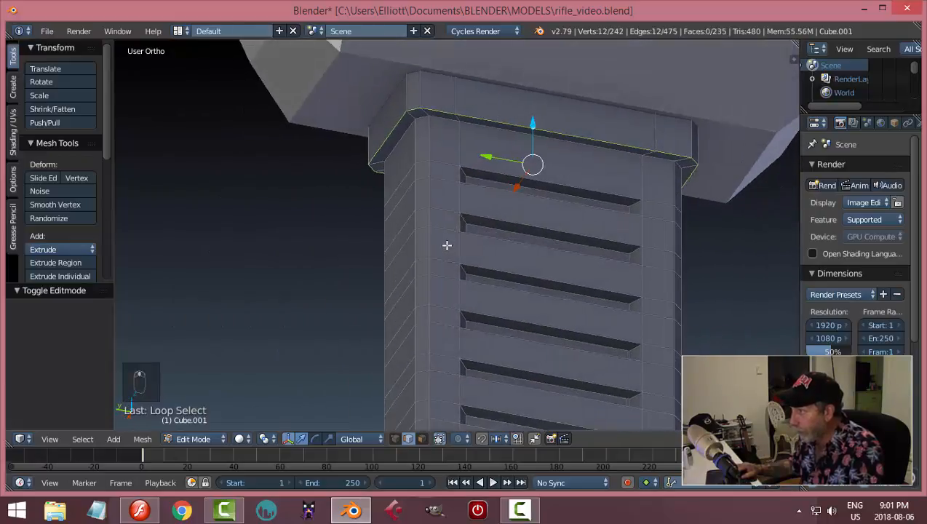
key("ctrl+b")
left_click(526, 232)
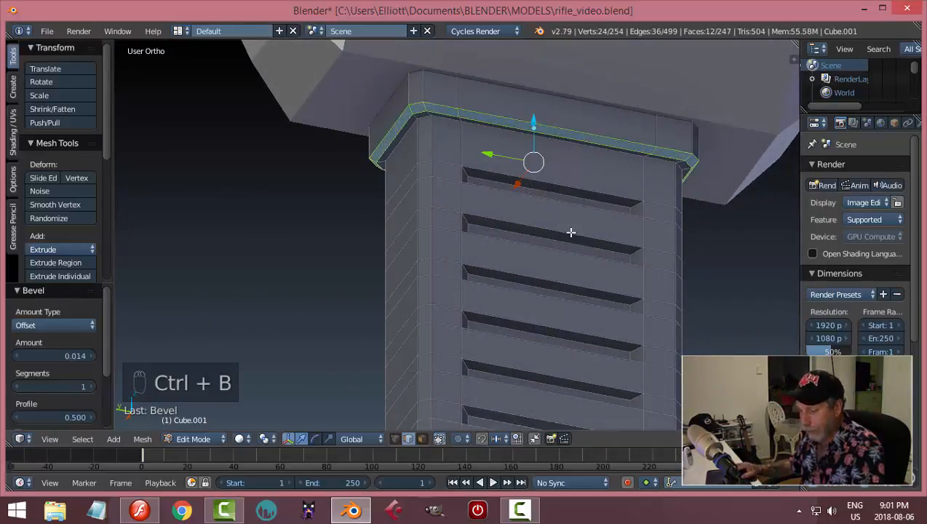
key("a")
key("Tab")
Examine the slotted grip's underside and corner edges in Edit Mode, return to Object Mode and deselect everything.
middle_click_drag(573, 224, 450, 174)
scroll(527, 219, "down", 3)
right_click(423, 147)
key("Tab")
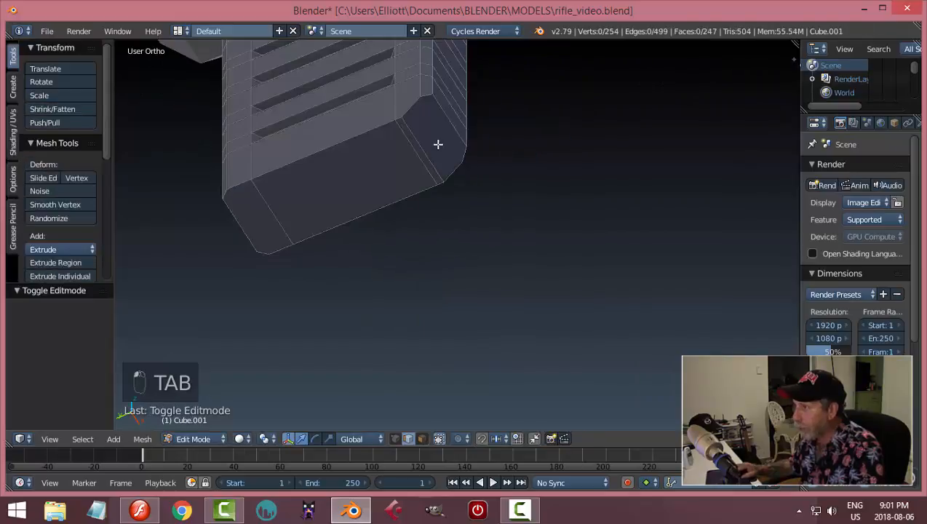
scroll(437, 144, "up", 2)
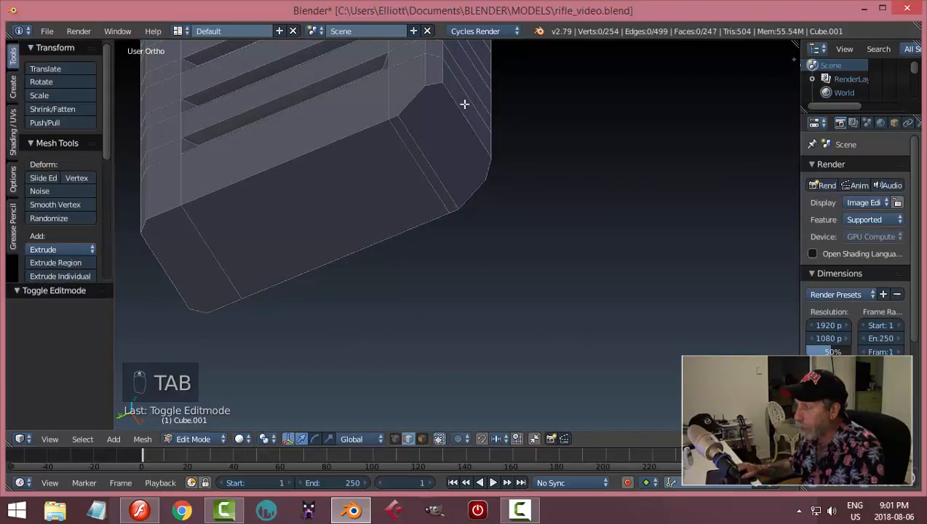
middle_click_drag(391, 162, 496, 219)
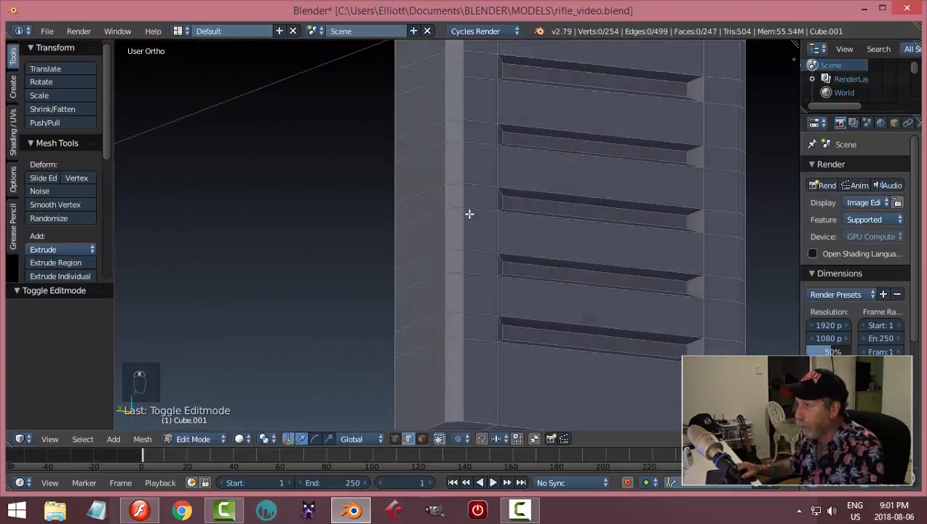
key("Tab")
left_click(371, 215)
scroll(420, 203, "down", 6)
key("a")
key("a")
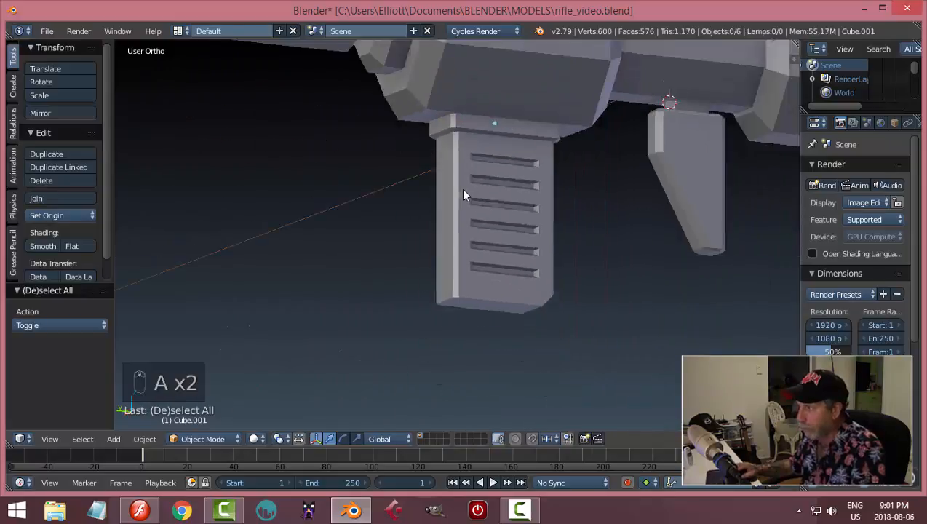
View the rifle against the reference image in the right orthographic view.
scroll(463, 195, "down", 3)
middle_click_drag(469, 205, 409, 212)
middle_click_drag(371, 208, 661, 225)
scroll(661, 226, "down", 3)
middle_click_drag(422, 209, 603, 197, "shift")
key("KP_3")
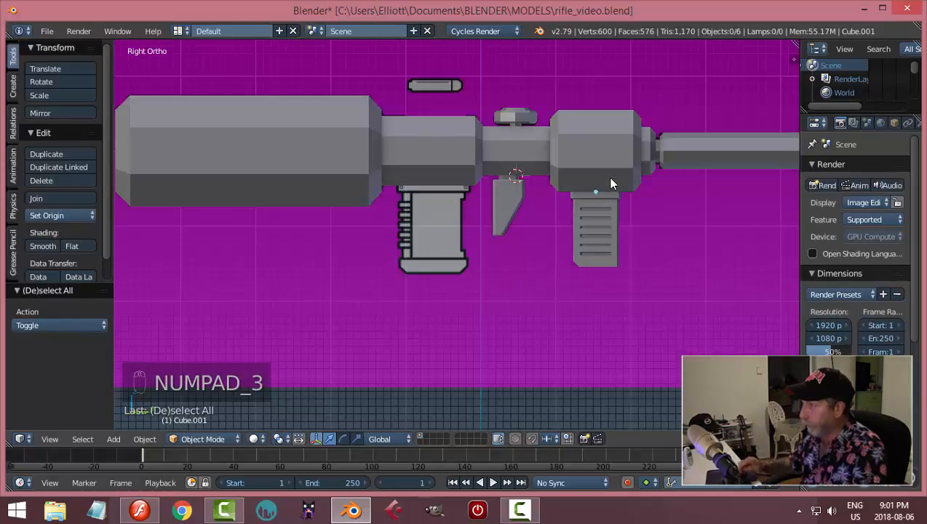
Save the file, snap the 3D cursor to the lower face of the body section above the rear grip, and return to Object Mode.
key("ctrl+s")
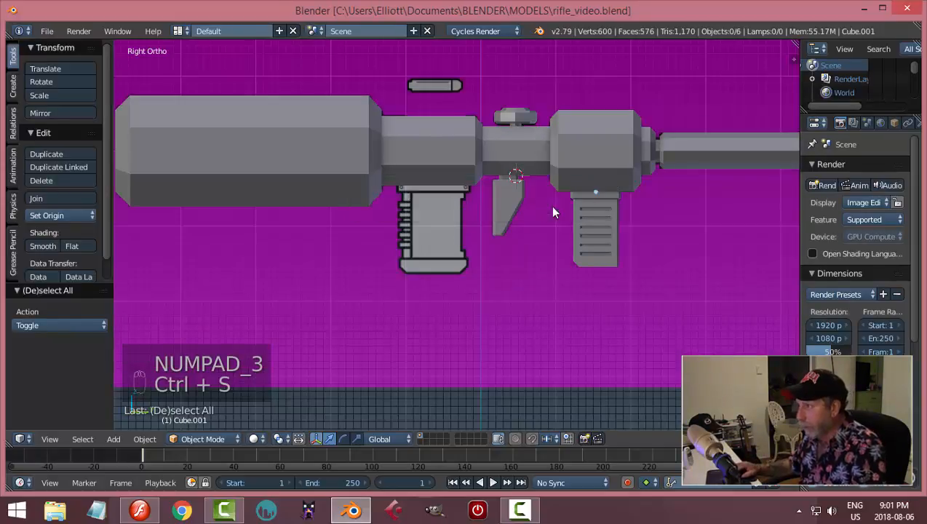
middle_click_drag(445, 248, 514, 270, "shift")
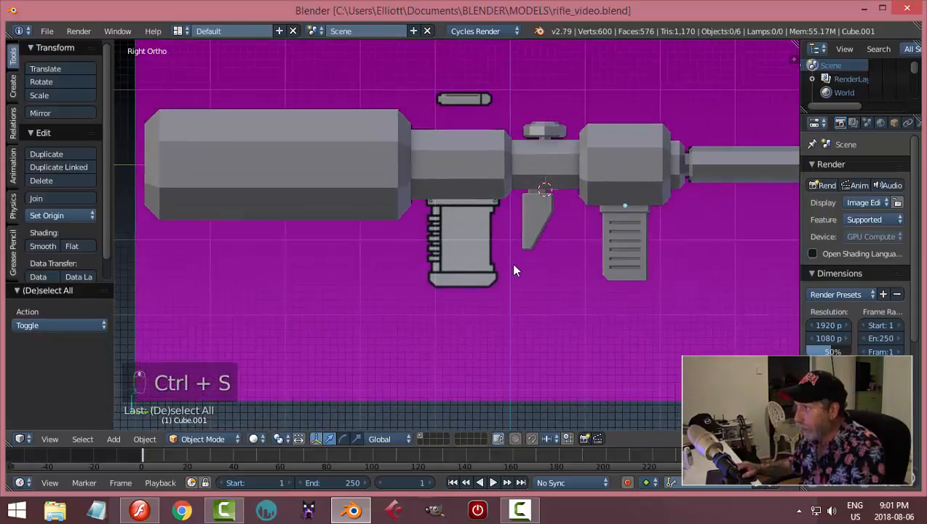
middle_click_drag(487, 158, 526, 207, "shift")
right_click(472, 213)
key("Tab")
key("ctrl+Tab")
left_click(510, 224)
right_click(475, 283)
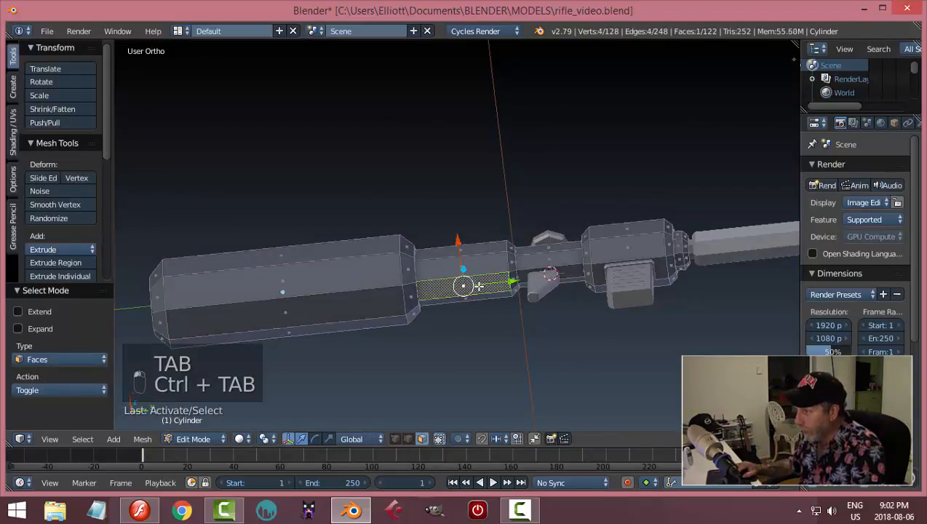
key("shift+s")
left_click(509, 281)
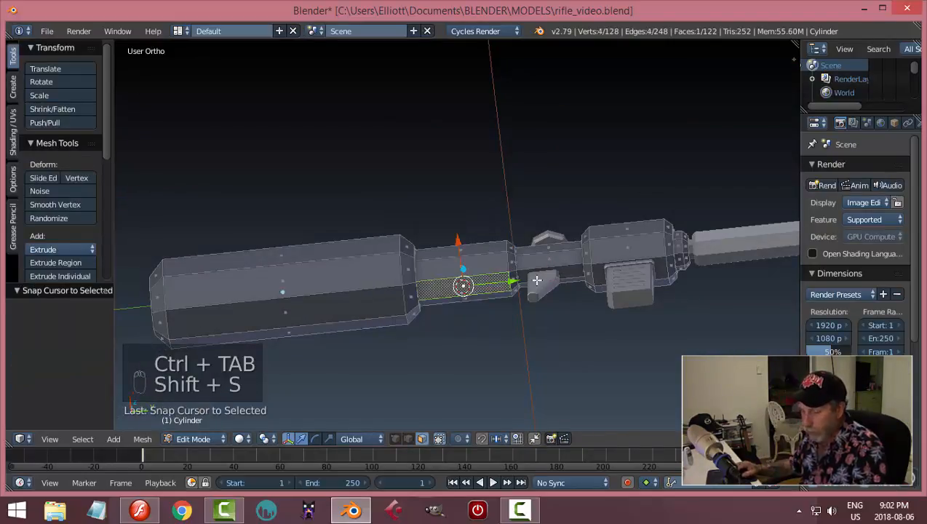
key("a")
key("Tab")
Add a cube at the 3D cursor and scale its mesh uniformly to about 0.494 in Edit Mode.
left_click(529, 271)
key("KP_3")
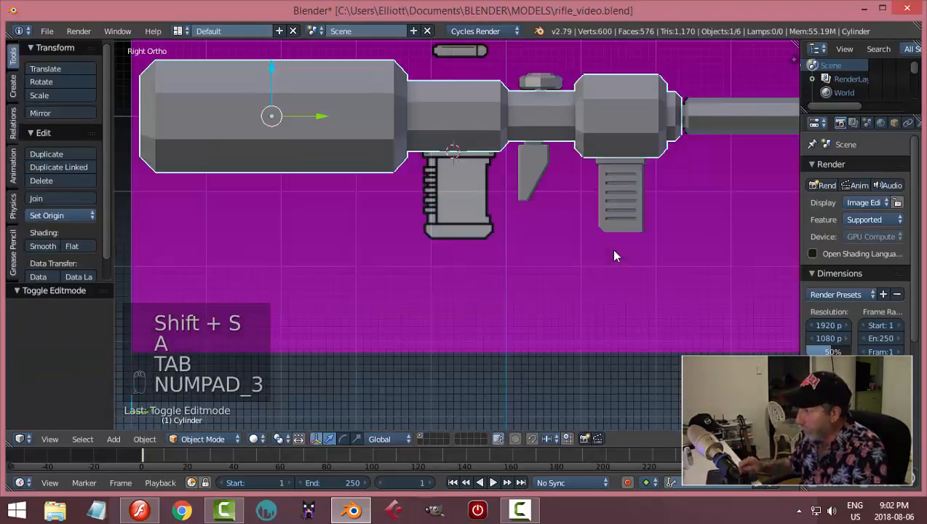
scroll(600, 247, "up", 3)
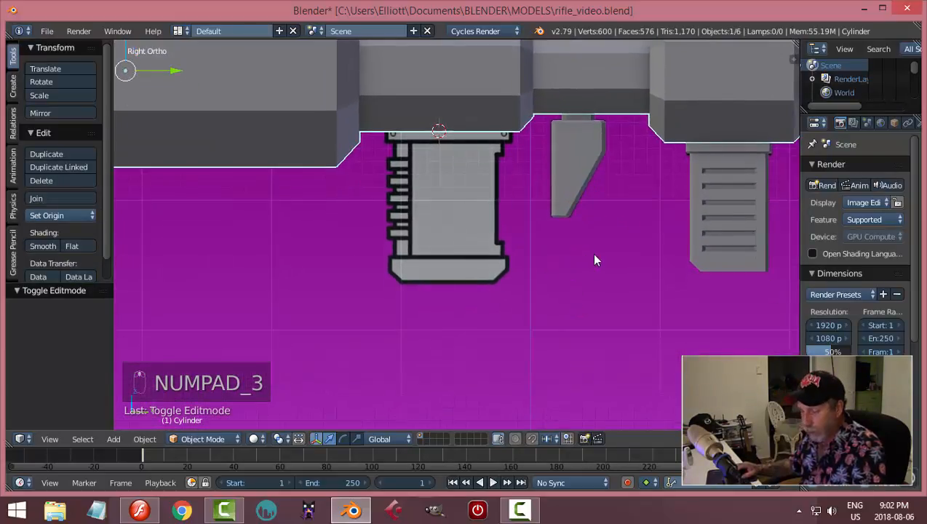
key("shift+a")
mouse_move(598, 256)
left_click(640, 269)
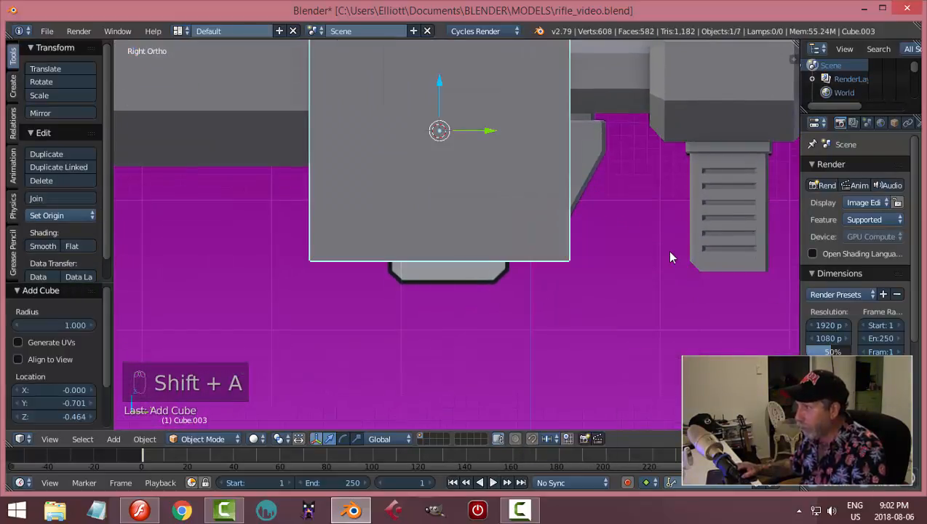
key("Tab")
left_click(673, 252)
key("s")
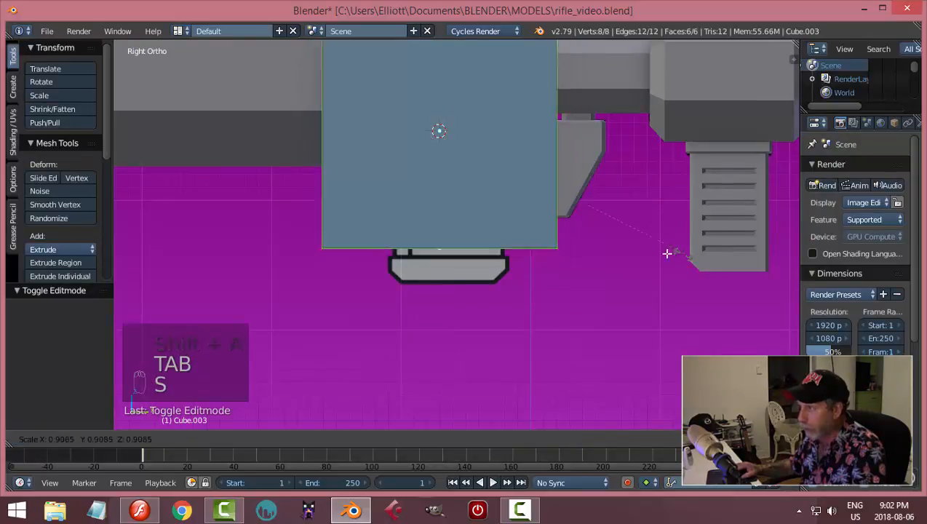
left_click(550, 233)
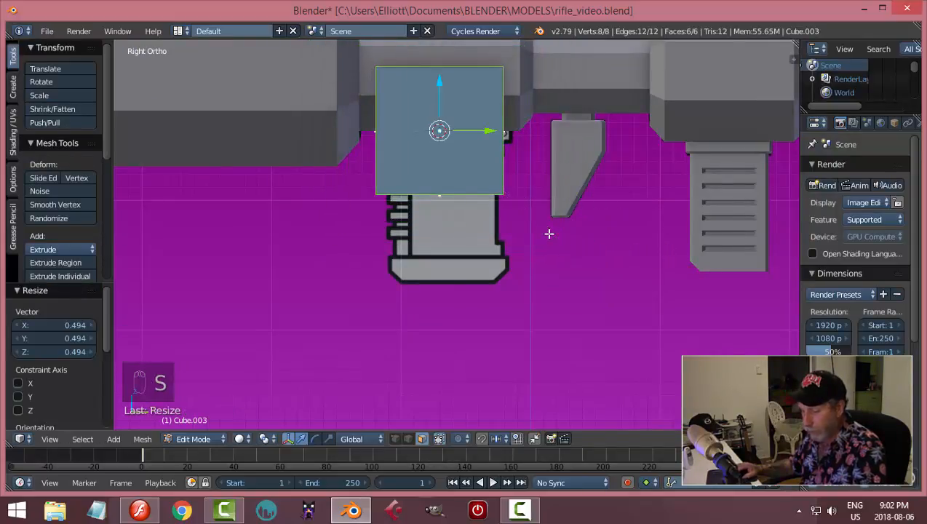
Show the model in wireframe and move the cube about 0.069 along Y to centre it over the rear grip in the reference.
key("z")
left_click(618, 236)
middle_click_drag(560, 220, 562, 282, "shift")
scroll(562, 281, "up", 2)
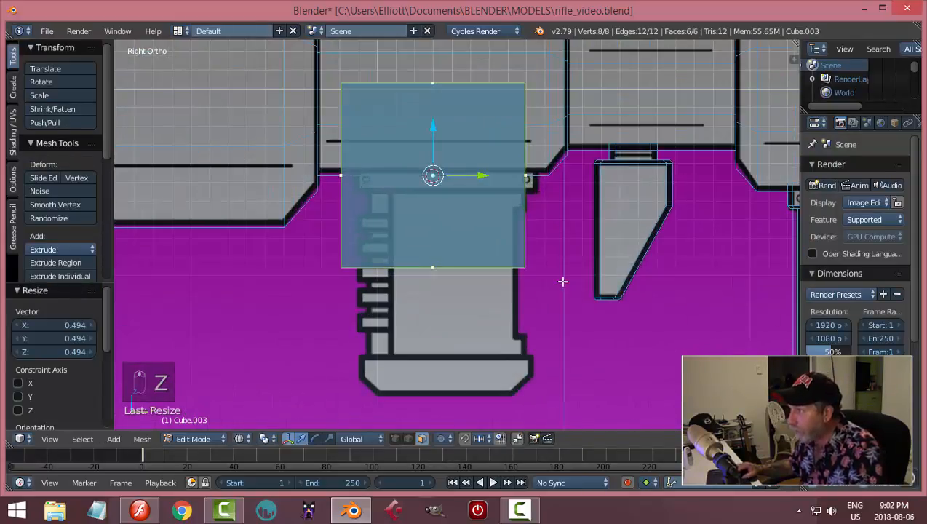
left_click_drag(479, 180, 493, 184)
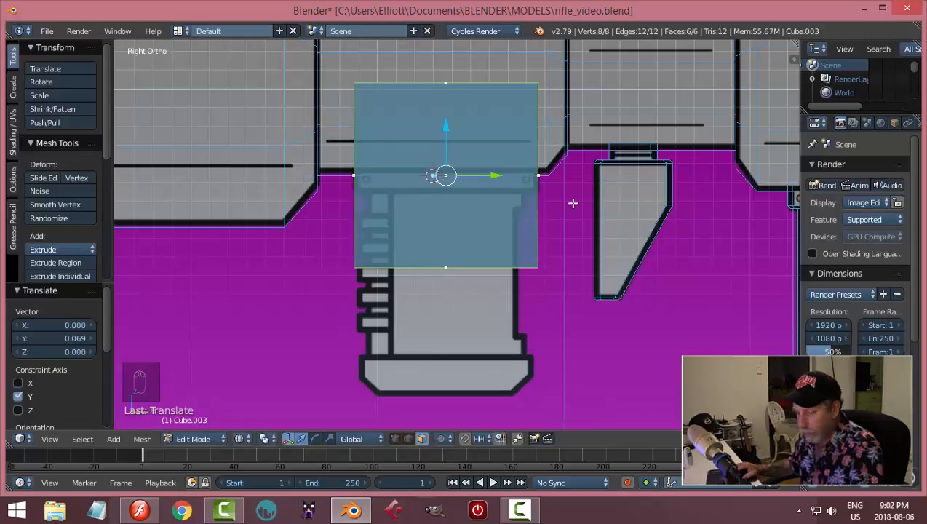
Lower the cube's top face along Z to just above the top plate of the reference grip.
key("a")
key("b")
left_click_drag(331, 73, 593, 108)
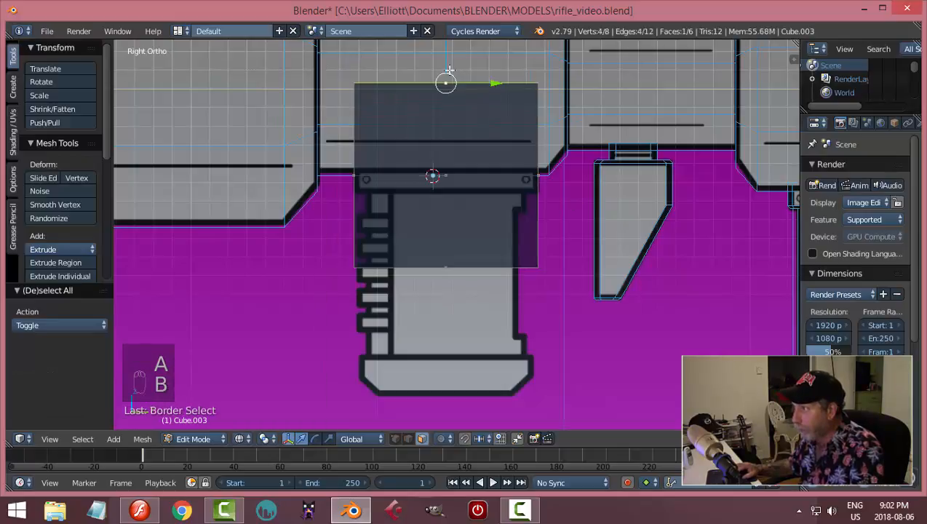
scroll(476, 90, "down", 1)
key("g")
key("z")
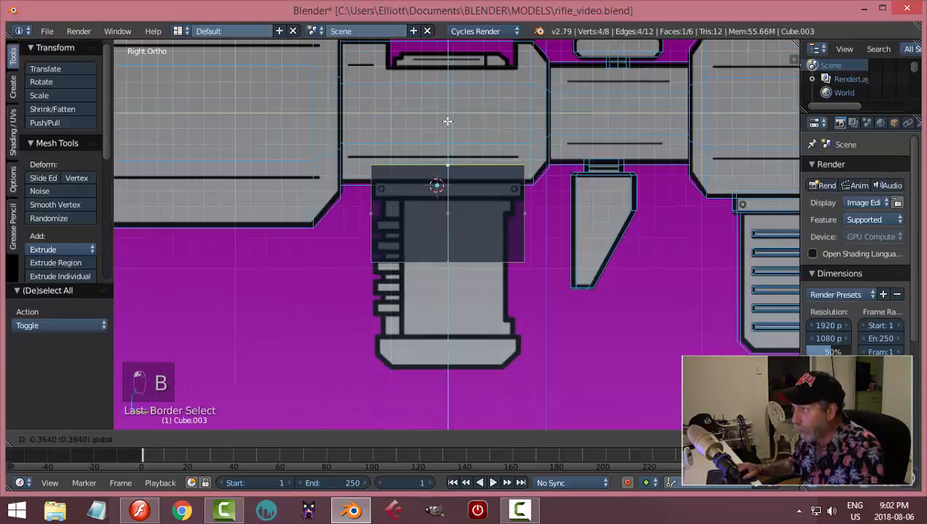
left_click(447, 125)
scroll(562, 259, "up", 2)
key("a")
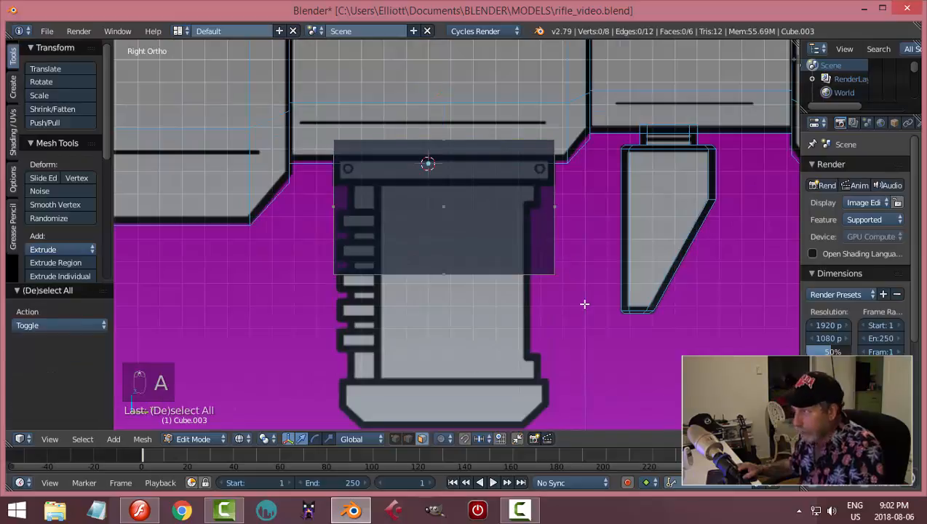
Move the cube's bottom face about 0.683 down along Z to the base of the reference grip.
key("b")
left_click_drag(593, 317, 300, 251)
scroll(445, 219, "down", 1)
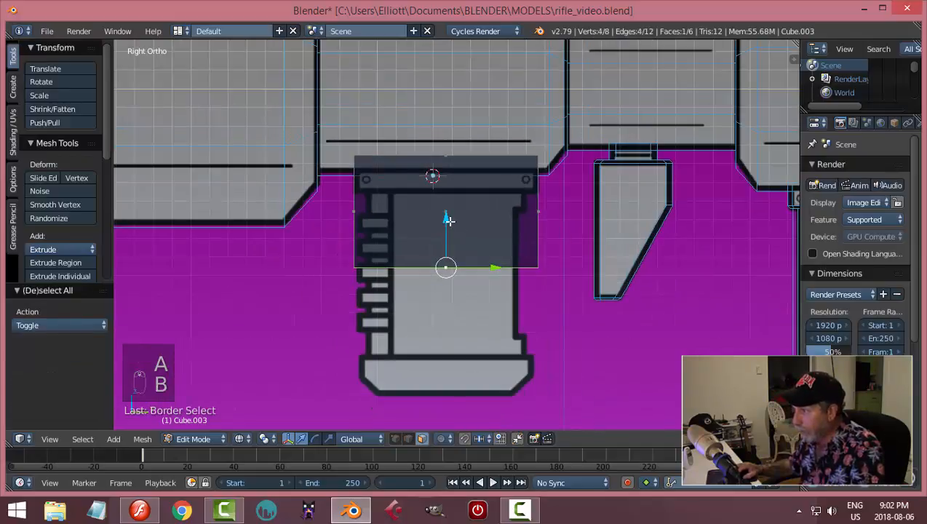
key("g")
key("z")
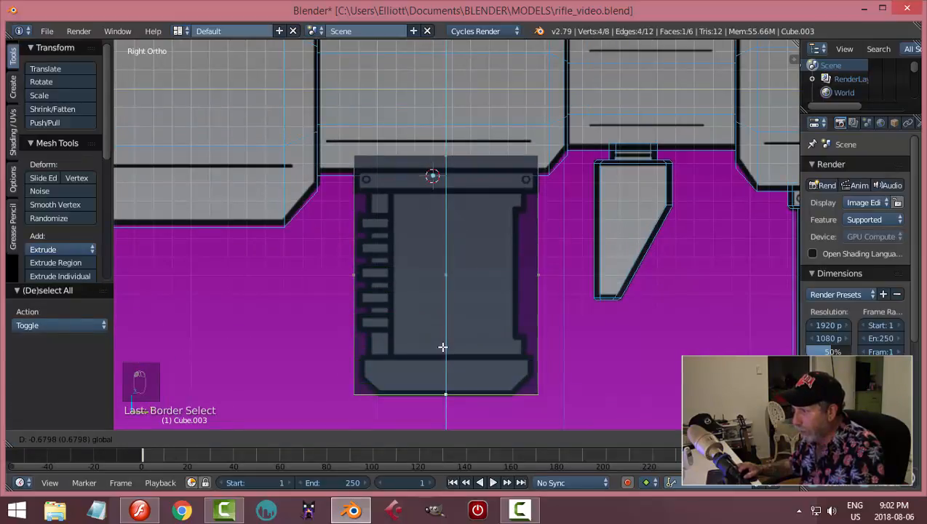
left_click(522, 346)
middle_click_drag(573, 308, 551, 300, "shift")
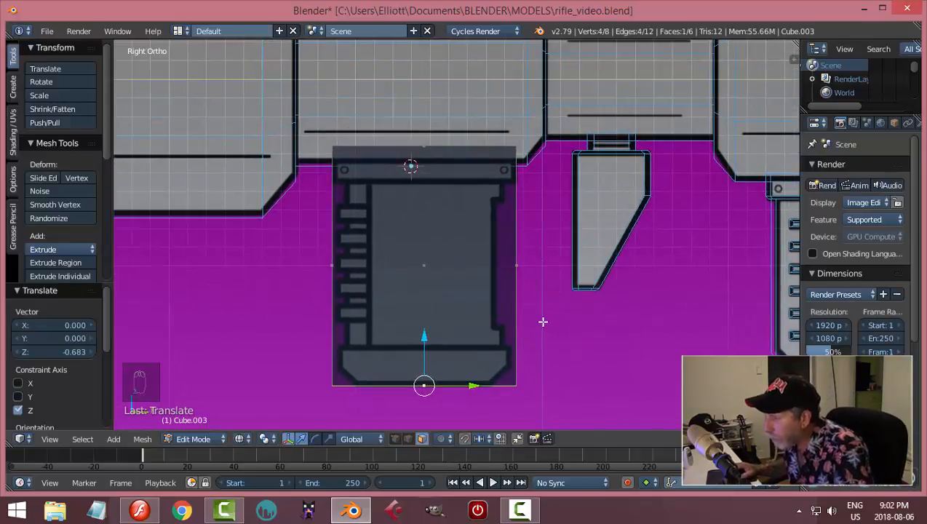
Add a horizontal loop cut around the grip block and slide it to the lower edge of the reference's top plate.
scroll(543, 321, "up", 1)
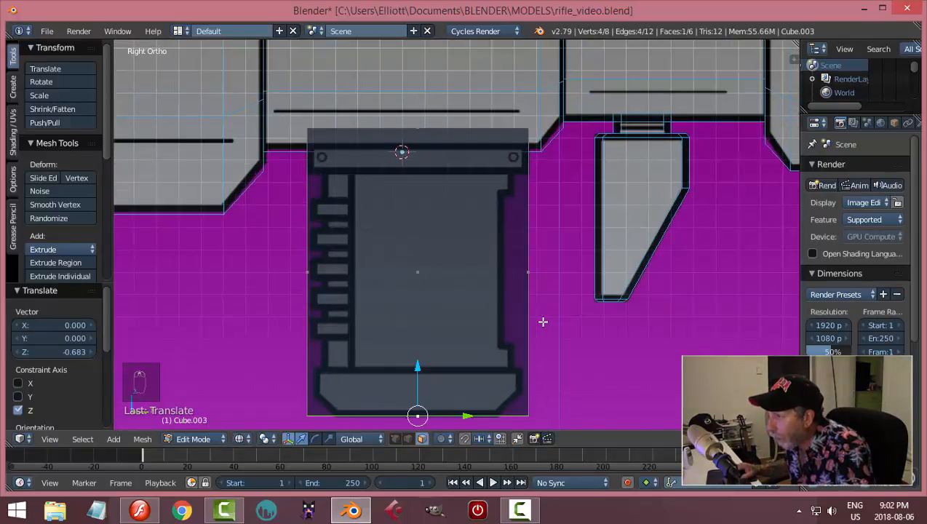
scroll(542, 322, "down", 1)
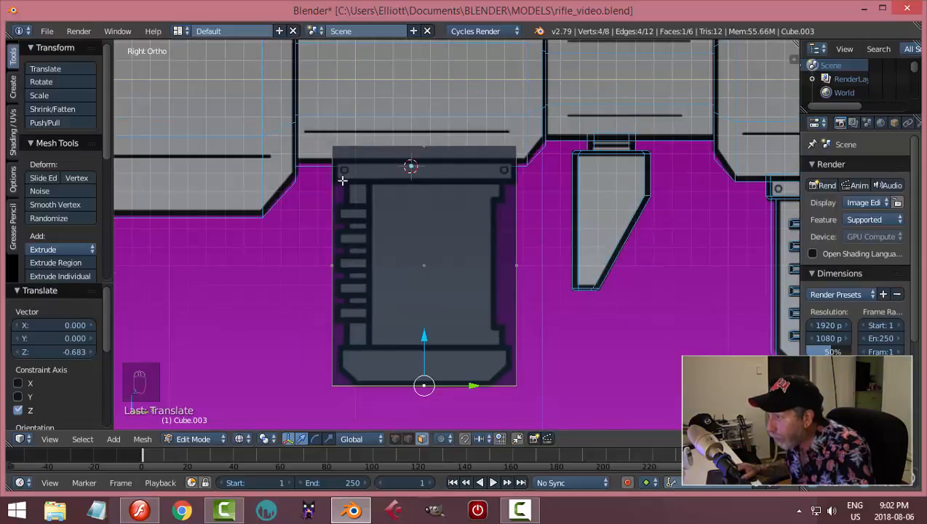
scroll(531, 380, "up", 1)
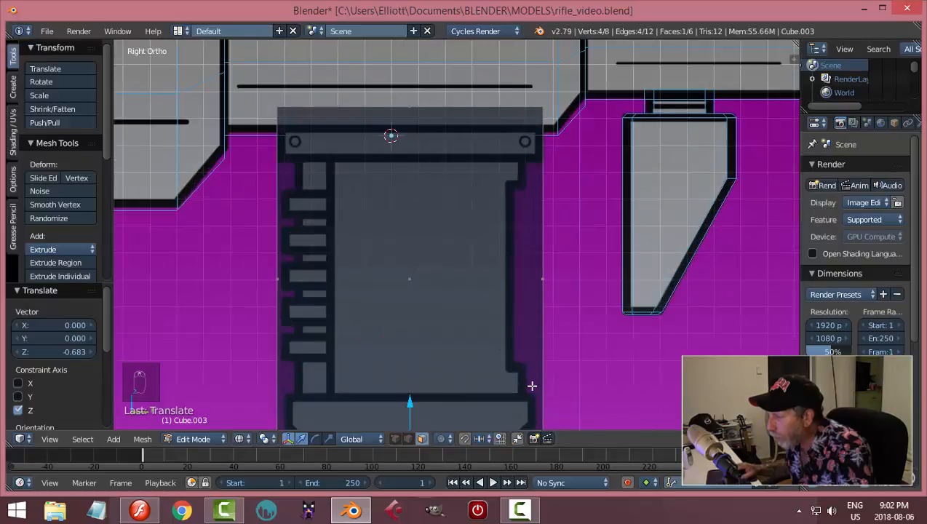
scroll(532, 382, "down", 1)
scroll(582, 240, "up", 1)
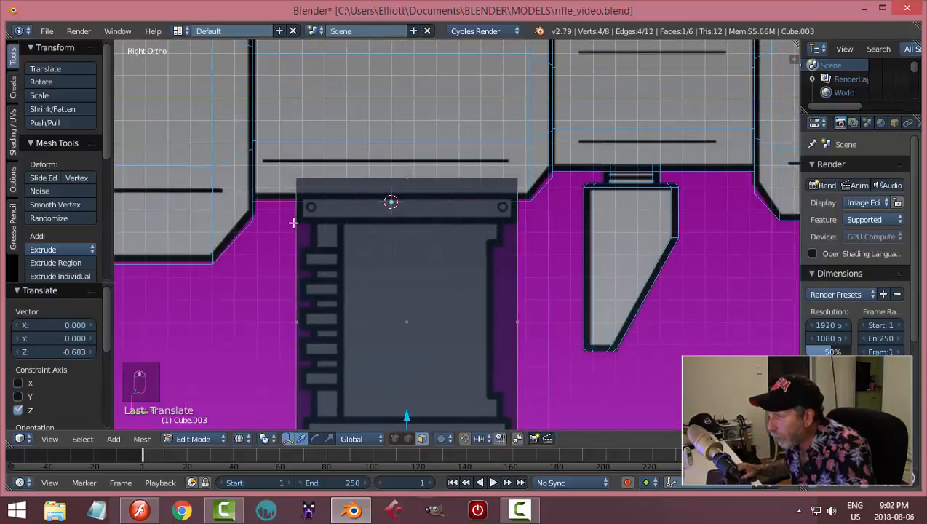
key("ctrl+r")
left_click(514, 252)
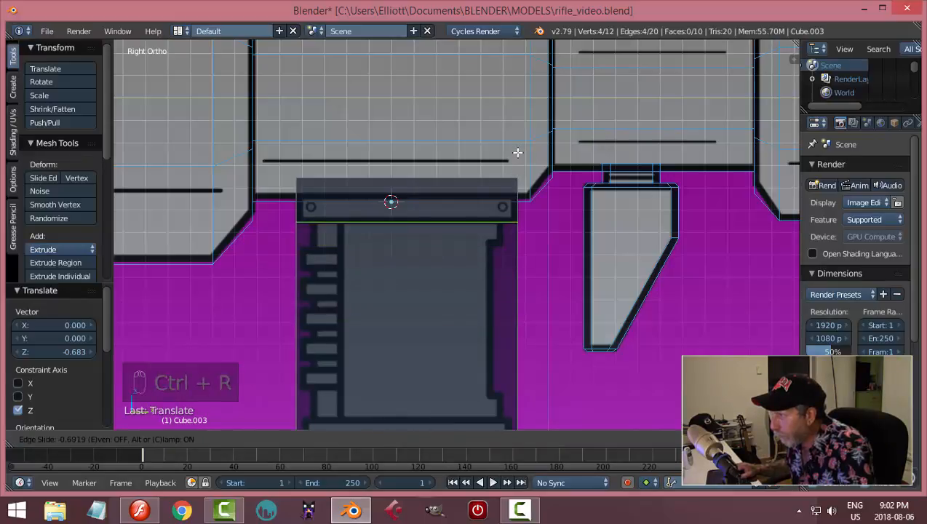
left_click(517, 151)
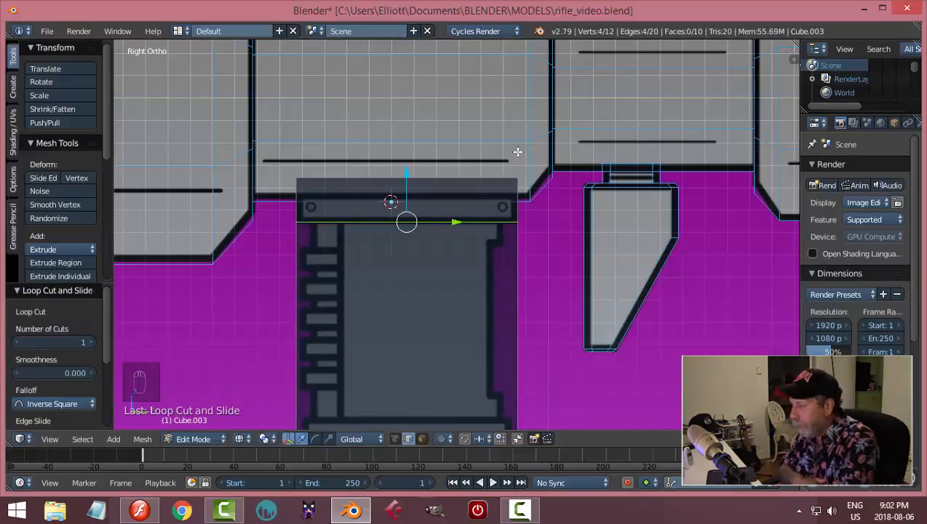
Add a second horizontal loop cut at the upper edge of the reference grip's base and deselect everything.
scroll(547, 317, "down", 2)
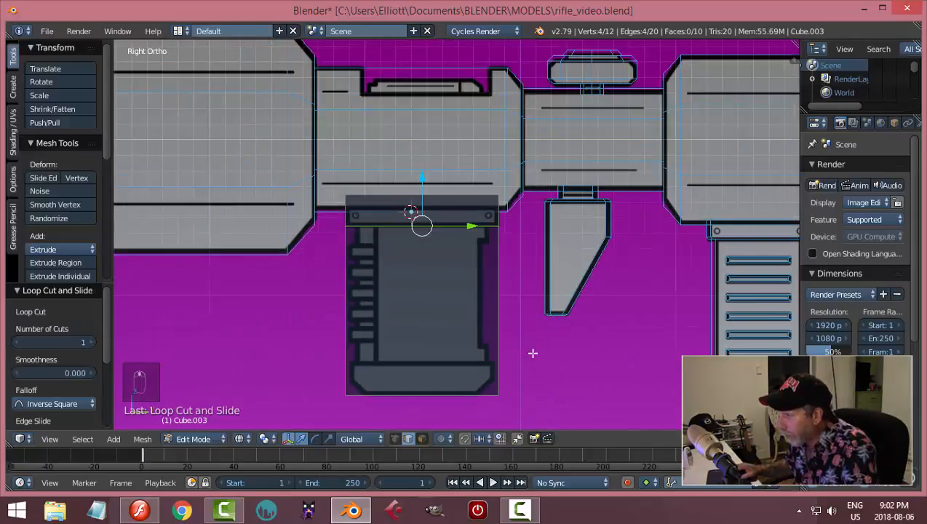
middle_click_drag(547, 383, 548, 323, "shift")
scroll(547, 323, "up", 1)
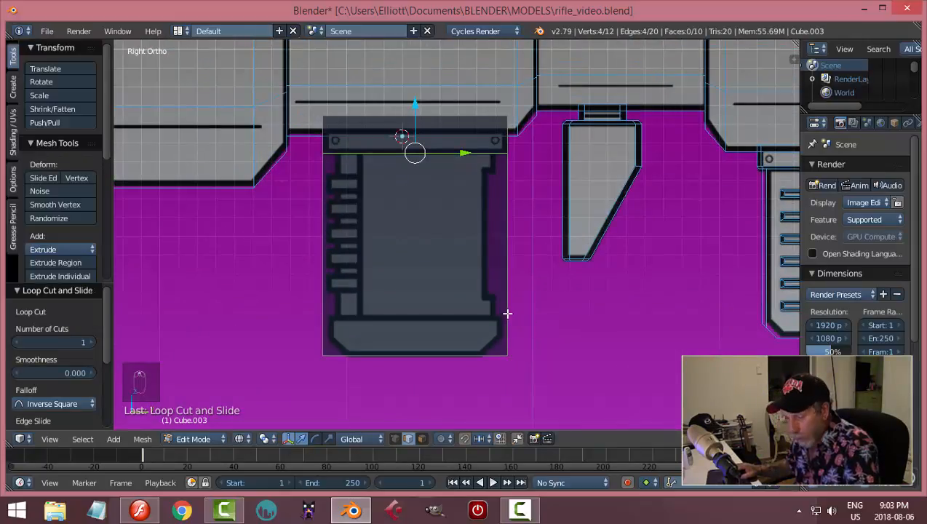
key("a")
key("ctrl+r")
left_click(505, 298)
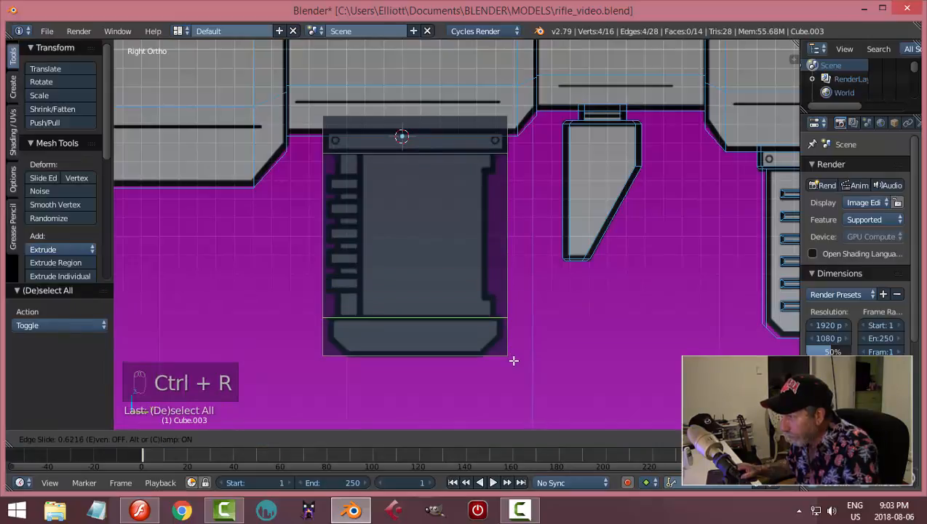
left_click(511, 356)
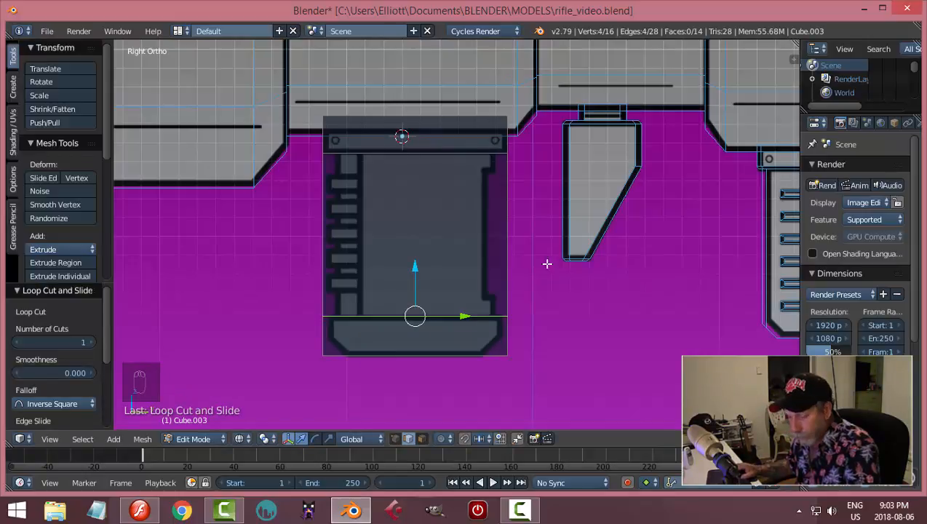
key("a")
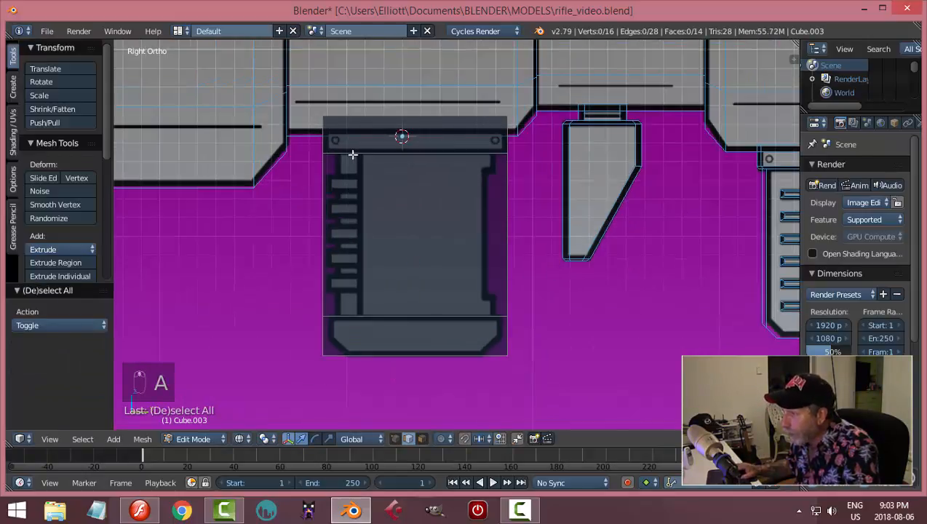
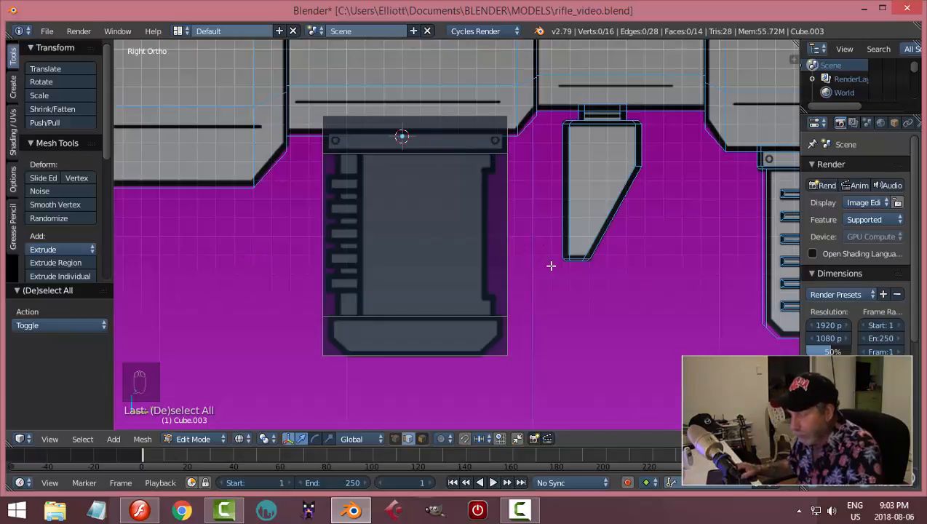
Select the whole grip block and scale it to about 0.28 along X.
key("z")
left_click(558, 350)
middle_click_drag(537, 304, 591, 318)
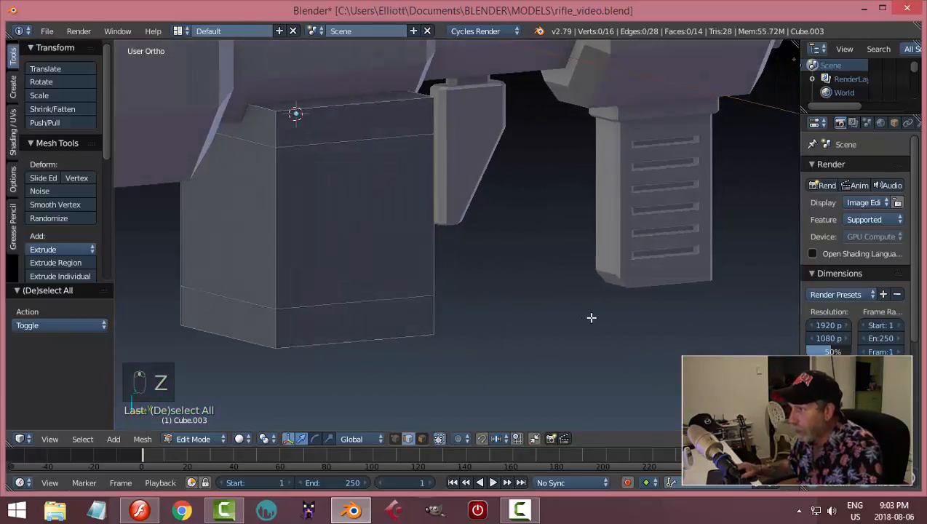
key("ctrl+Tab")
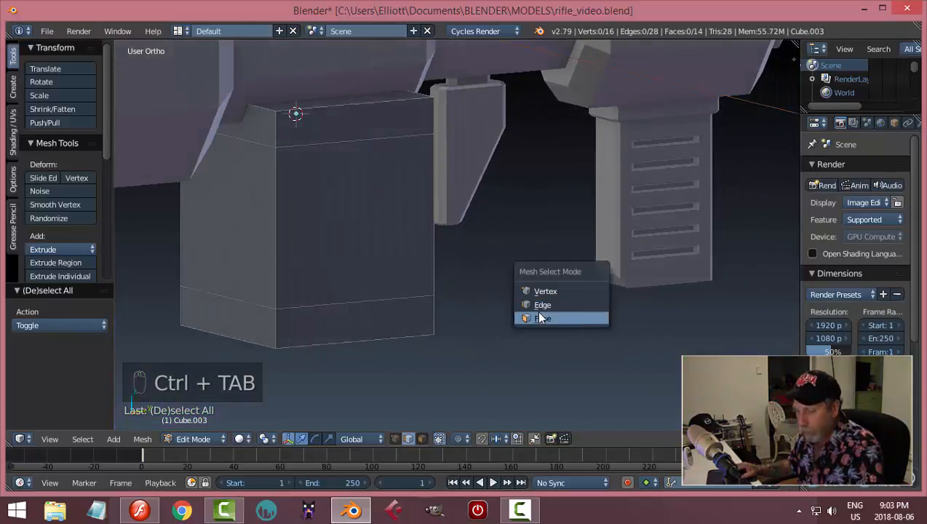
key("a")
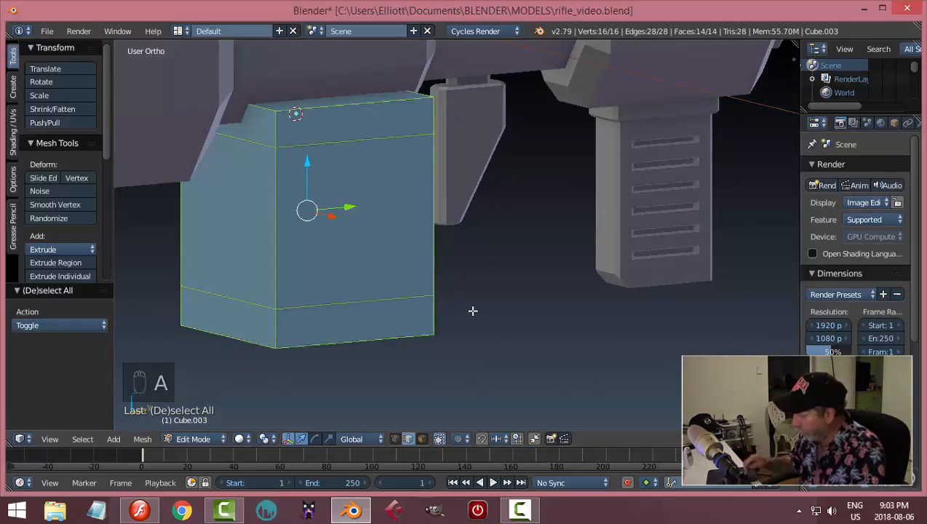
key("KP_1")
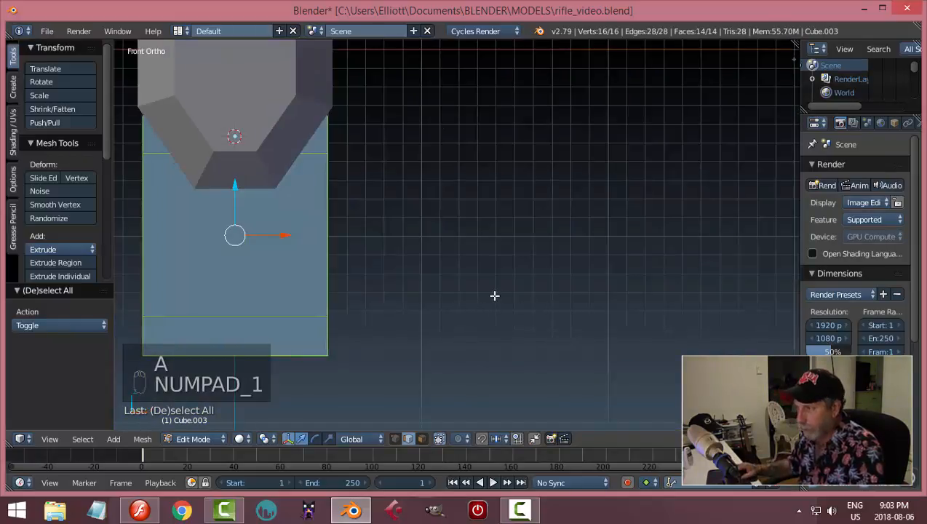
middle_click_drag(493, 295, 622, 291, "shift")
key("z")
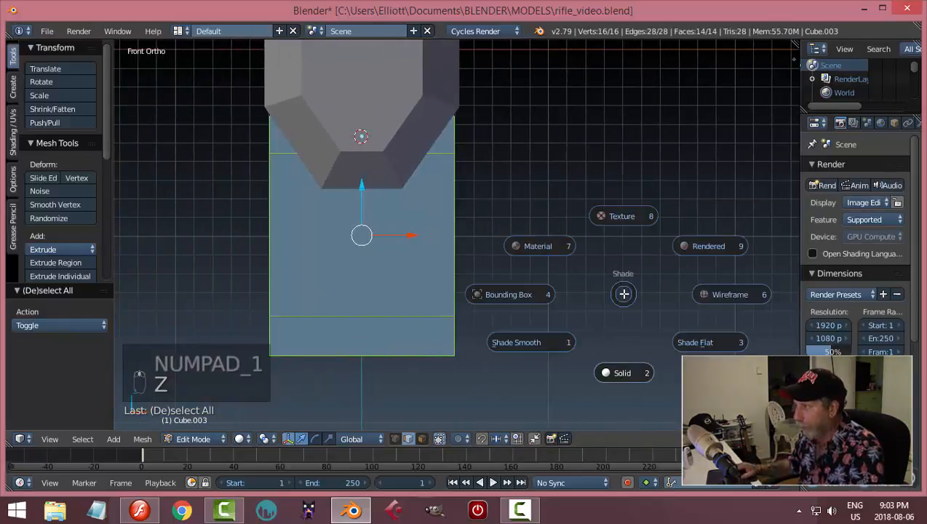
left_click(718, 294)
key("s")
key("x")
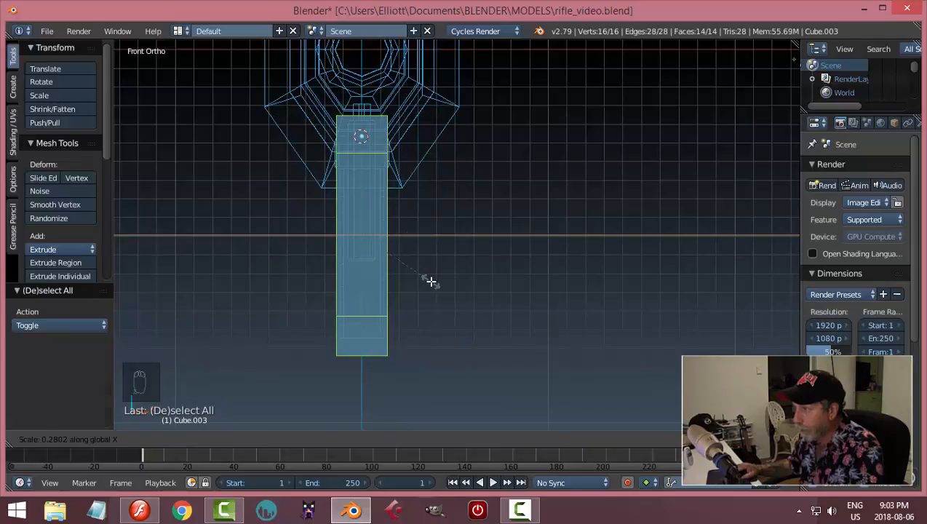
left_click(430, 281)
Widen the whole grip block by a factor of about 1.252 along X.
mouse_move(431, 281)
middle_mouse_down()
mouse_move(495, 290)
mouse_move(501, 197)
mouse_move(527, 164)
middle_mouse_up()
key("z")
left_click(507, 369)
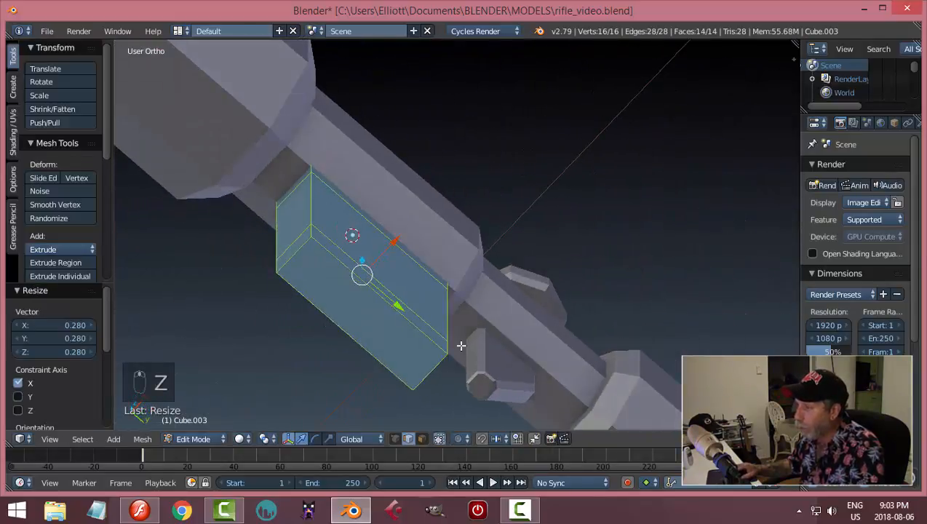
middle_click_drag(460, 345, 517, 372)
key("s")
key("x")
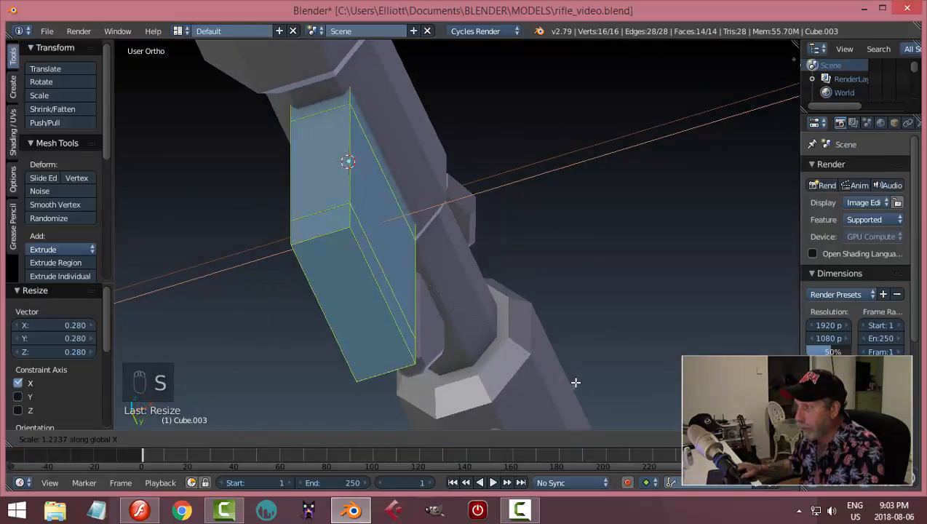
left_click(575, 382)
middle_click_drag(642, 304, 509, 378)
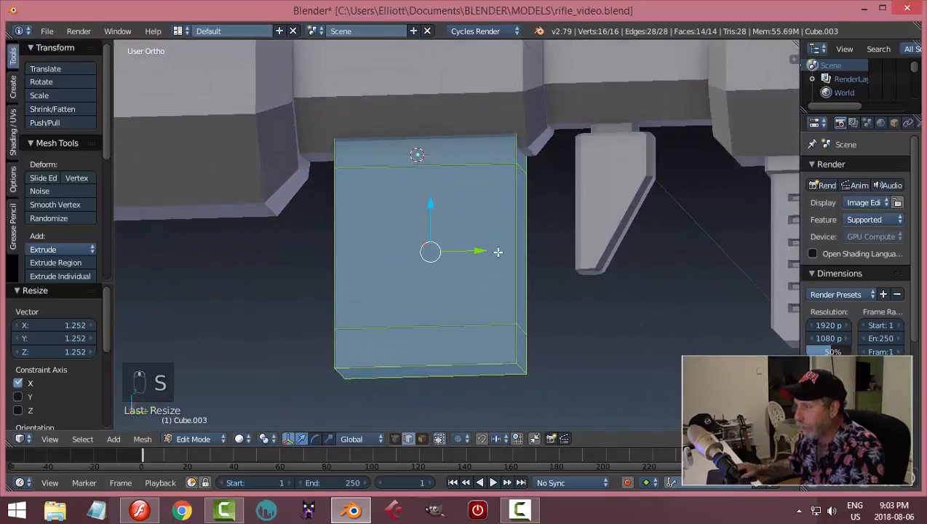
middle_click_drag(614, 269, 664, 288)
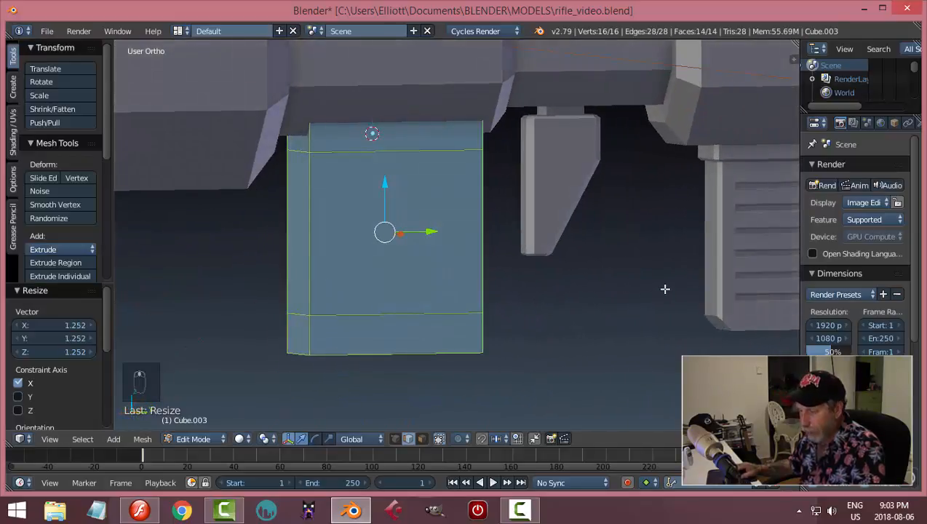
Select the ring of four faces around the grip's middle section and try scaling it uniformly.
key("a")
key("ctrl+Tab")
left_click(637, 290)
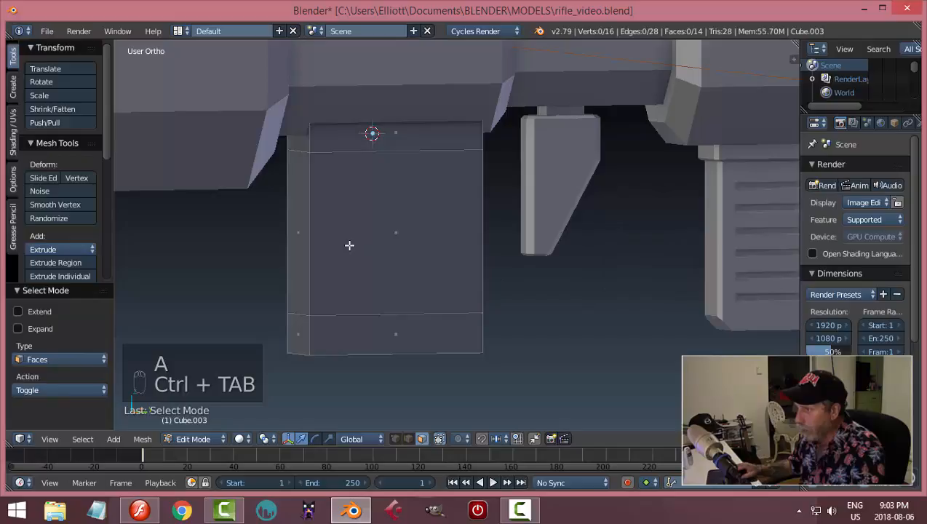
right_click(310, 213, "alt")
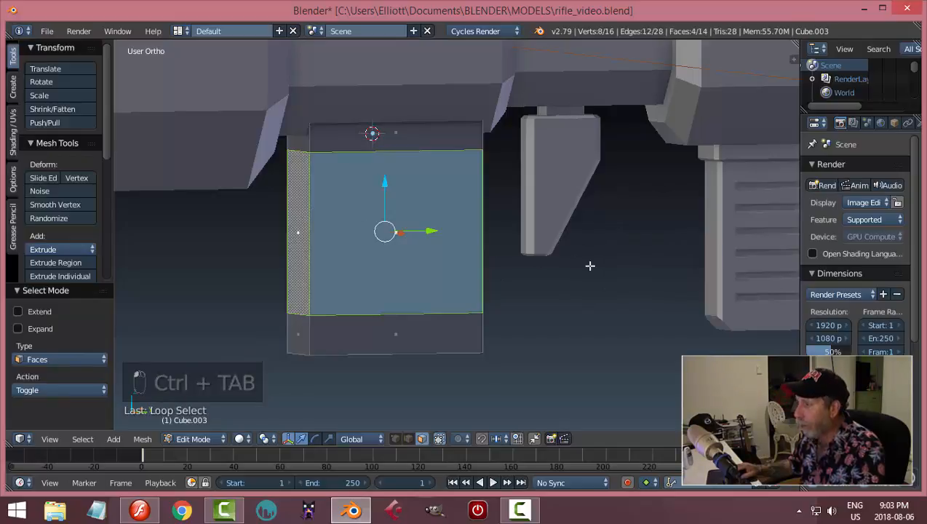
middle_click_drag(589, 265, 528, 248)
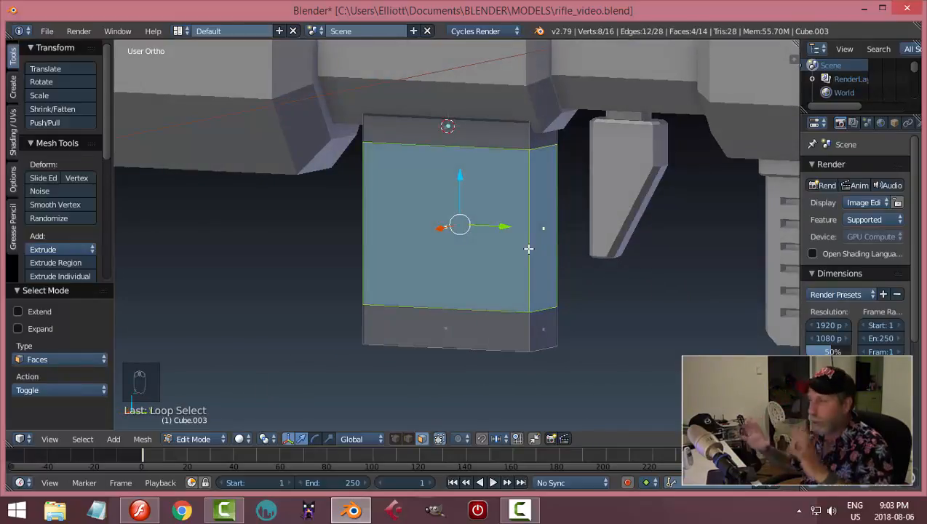
key("s")
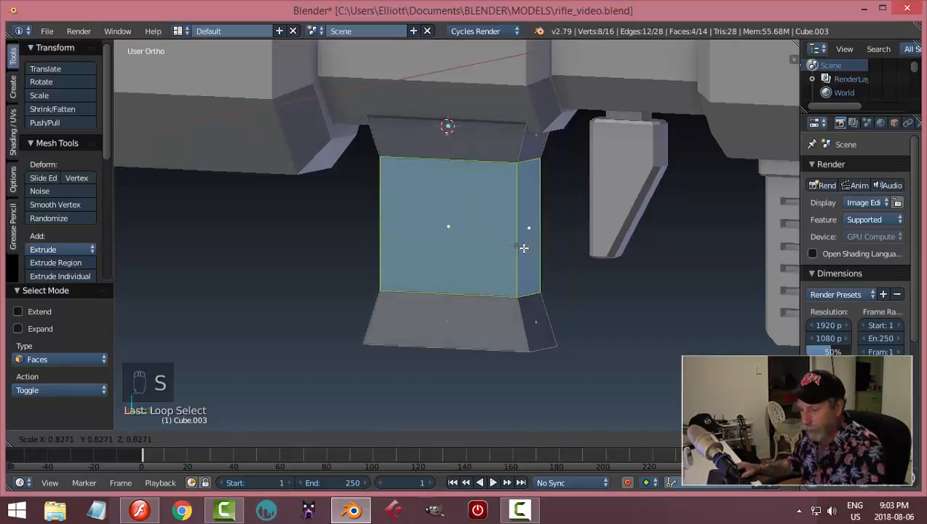
right_click(524, 247)
Extrude the middle face ring in place and scale it to about 0.863 in X and Y, locking Z, following the reference's narrower body.
key("KP_3")
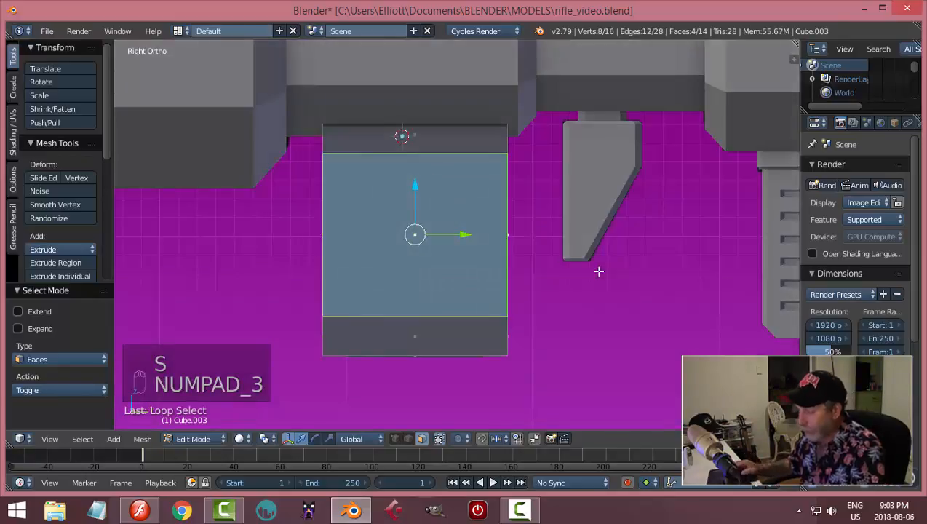
key("z")
left_click(717, 275)
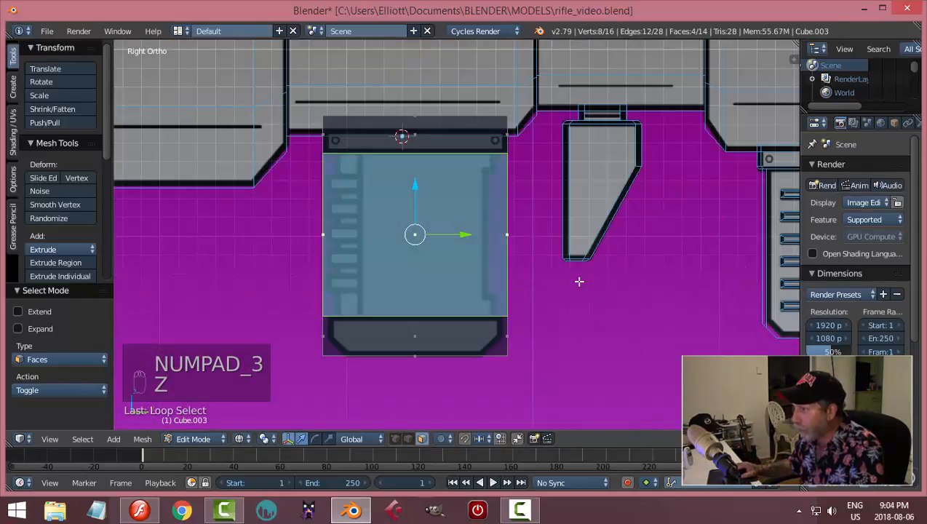
scroll(547, 238, "up", 2)
middle_click_drag(546, 238, 562, 270, "shift")
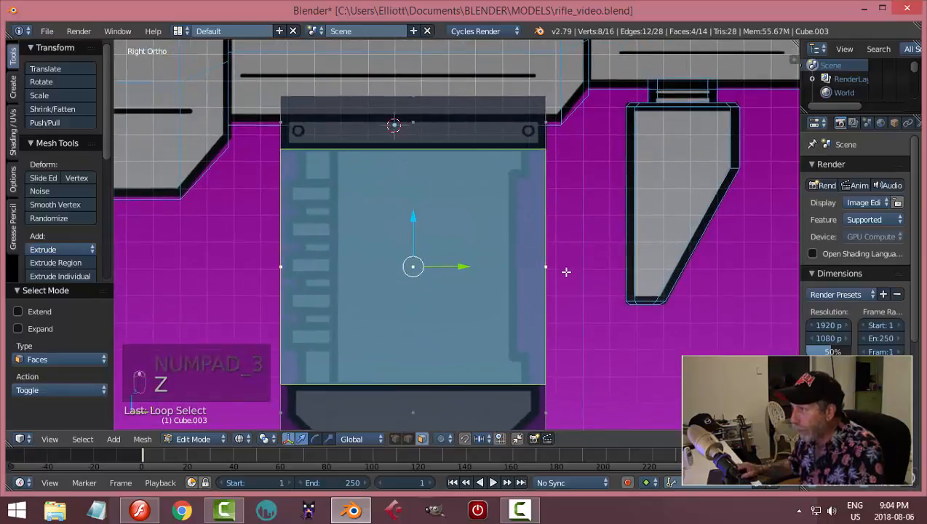
key("e")
right_click(602, 264)
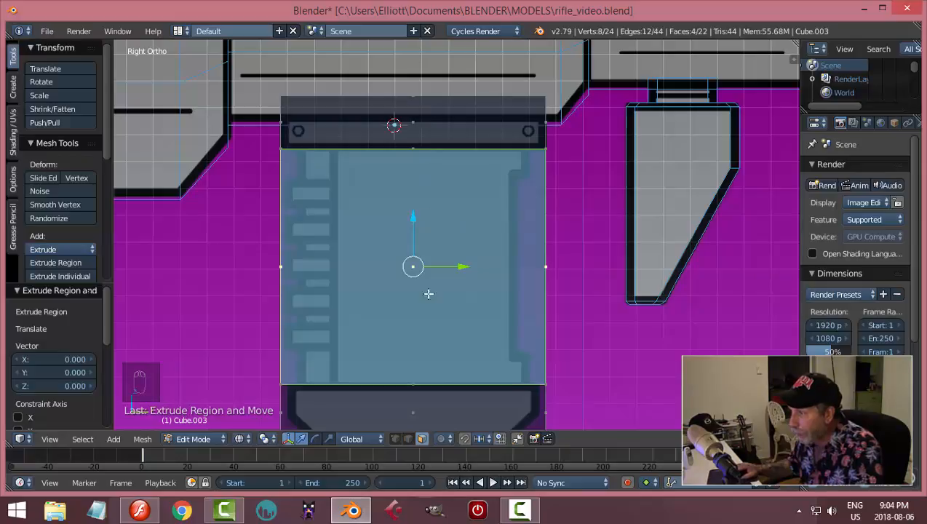
key("s")
key("shift+z")
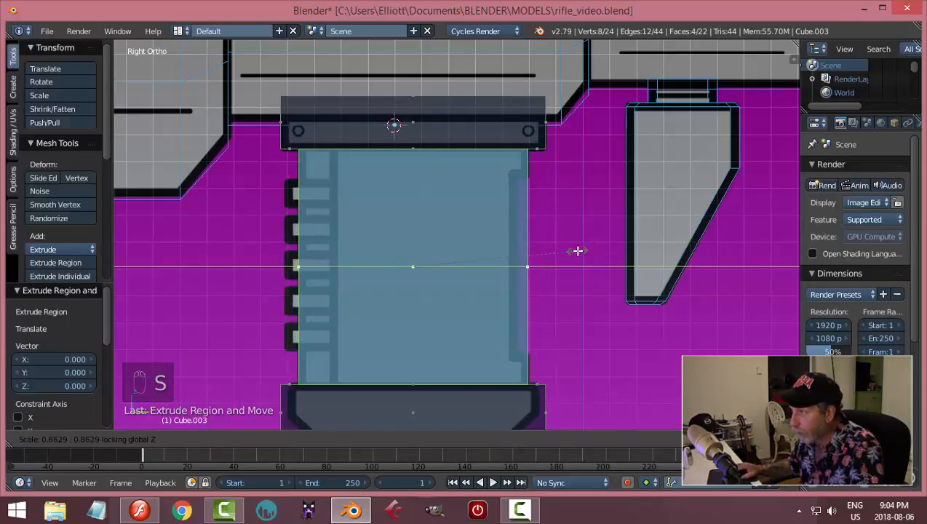
left_click(577, 250)
Narrow the grip's middle section to about 0.85 along X and deselect everything.
middle_click_drag(700, 268, 655, 349)
scroll(656, 350, "up", 2)
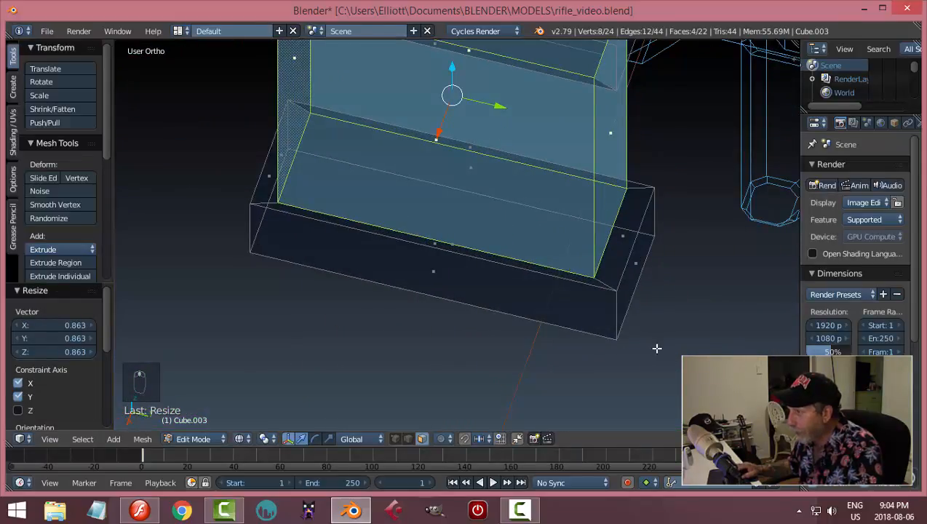
middle_click_drag(607, 228, 619, 233)
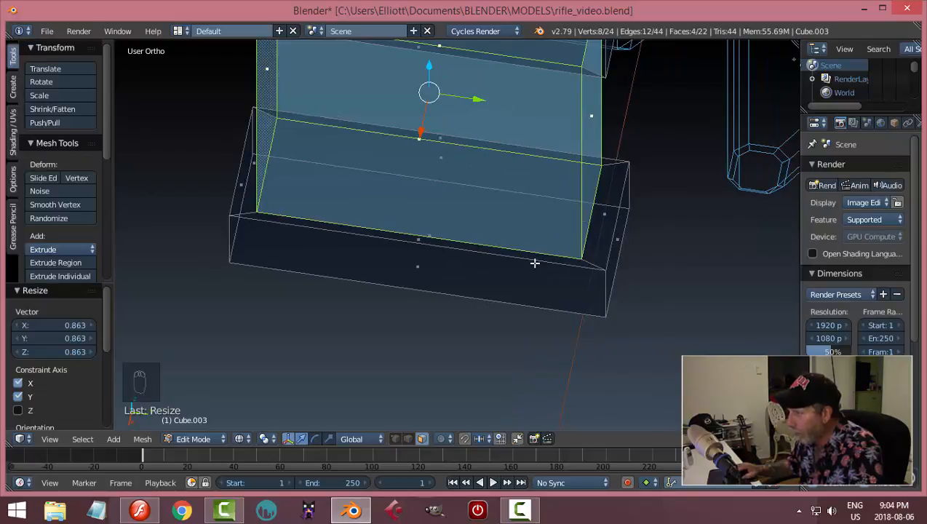
key("KP_3")
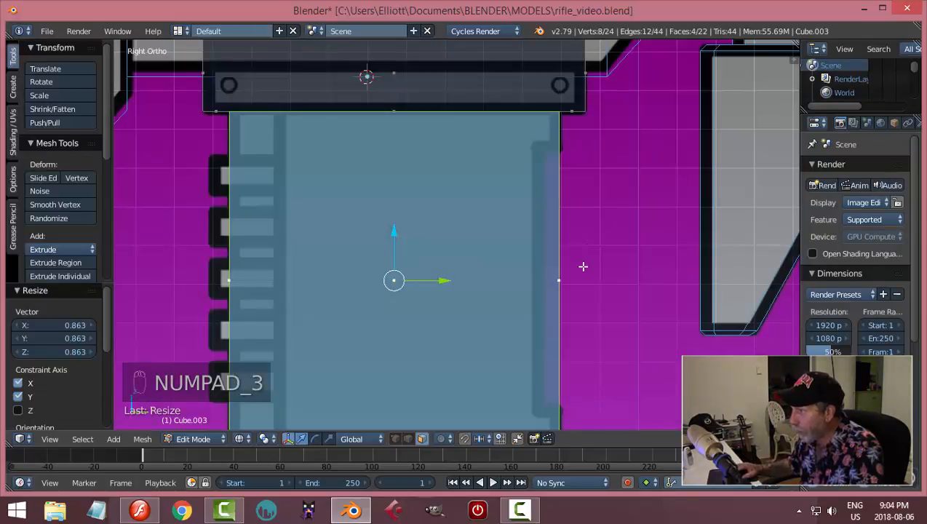
scroll(583, 267, "down", 1)
middle_click_drag(583, 344, 585, 261, "shift")
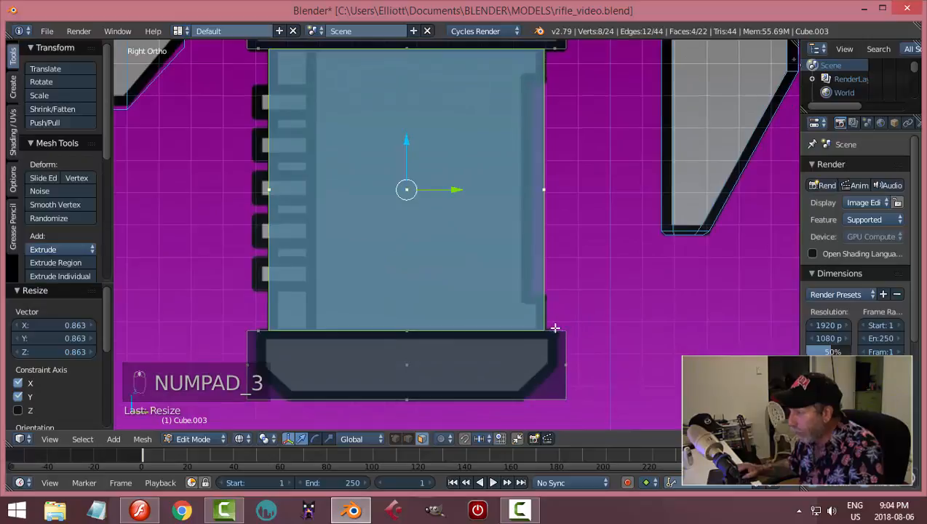
middle_click_drag(478, 327, 468, 300)
middle_click_drag(616, 296, 515, 335)
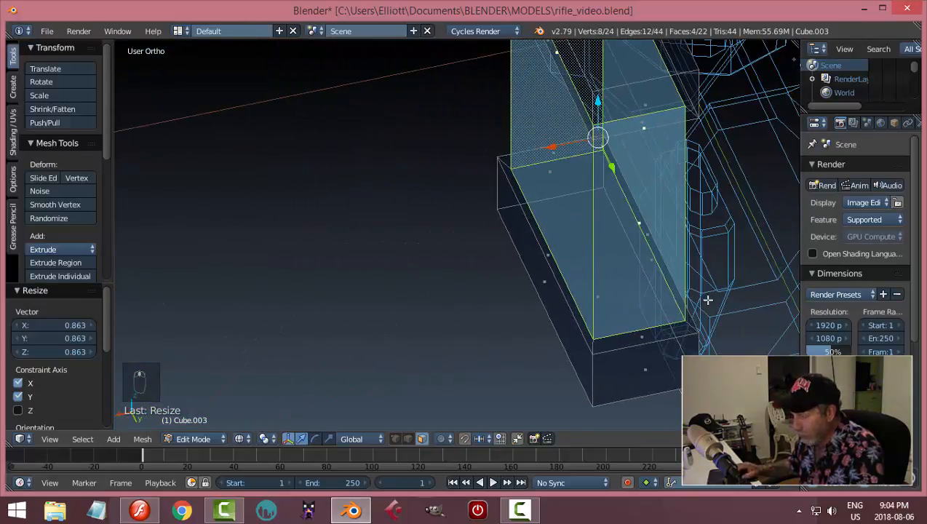
key("s")
key("x")
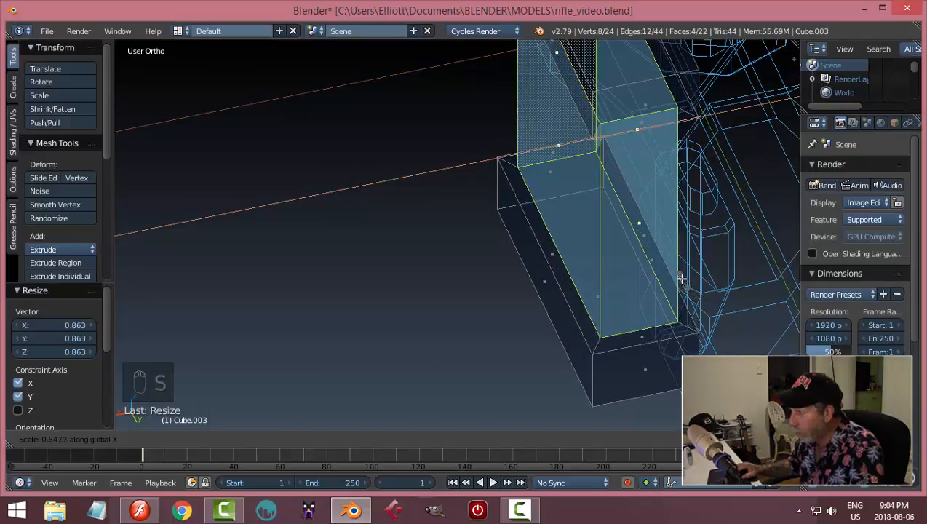
left_click(681, 278)
middle_click_drag(681, 278, 648, 382)
key("a")
Add a horizontal loop cut around the grip's middle section and slide it up to the upper end of the reference's side recess.
middle_click_drag(657, 318, 610, 275)
key("KP_3")
scroll(604, 277, "up", 2)
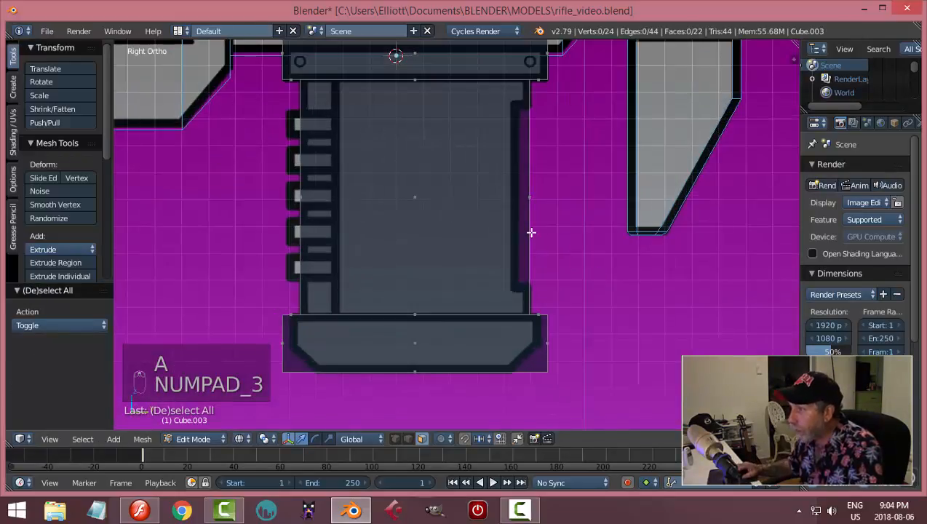
middle_click_drag(529, 232, 557, 252, "shift")
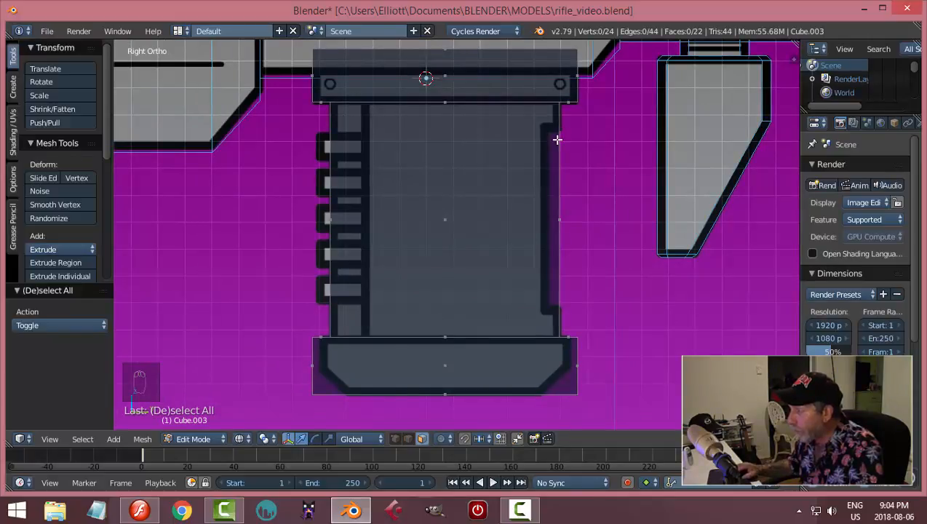
key("ctrl+r")
left_click(556, 150)
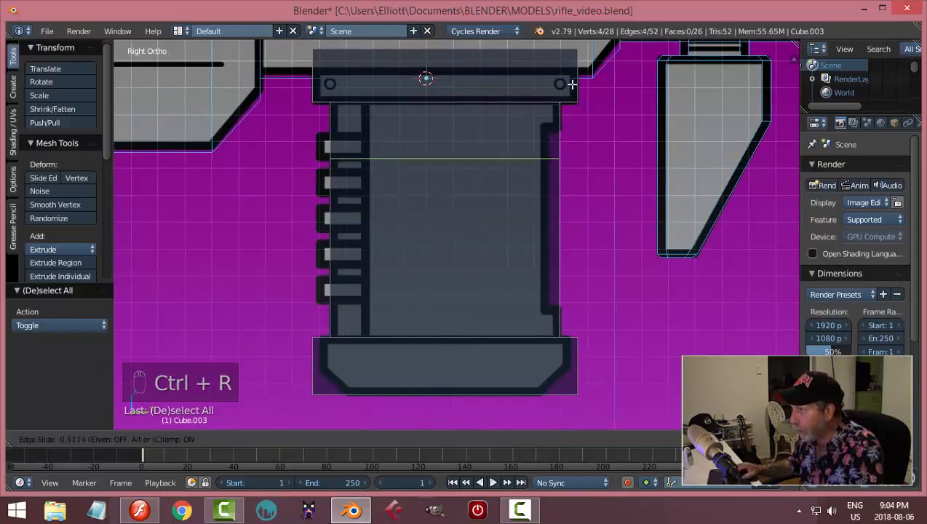
left_click(576, 63)
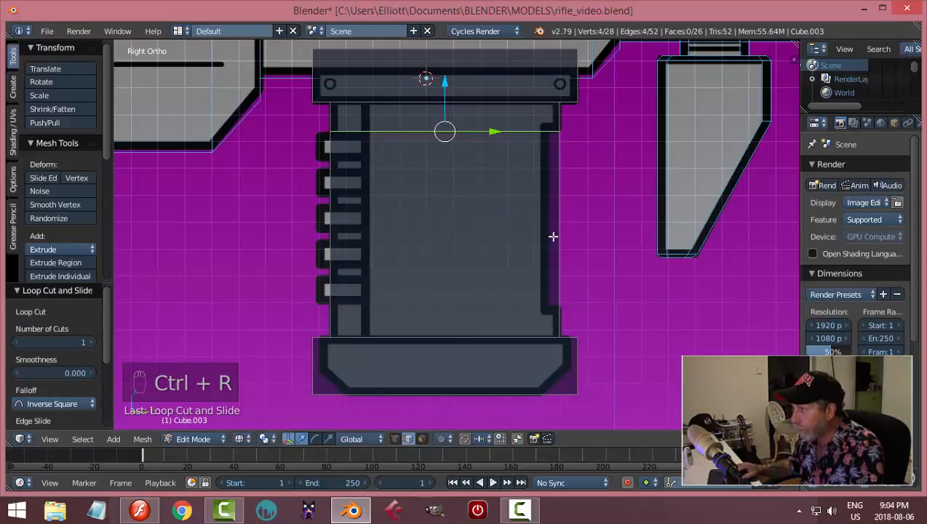
Add another horizontal loop cut at the lower end of the reference's side recess and deselect everything.
key("ctrl+r")
left_click(548, 315)
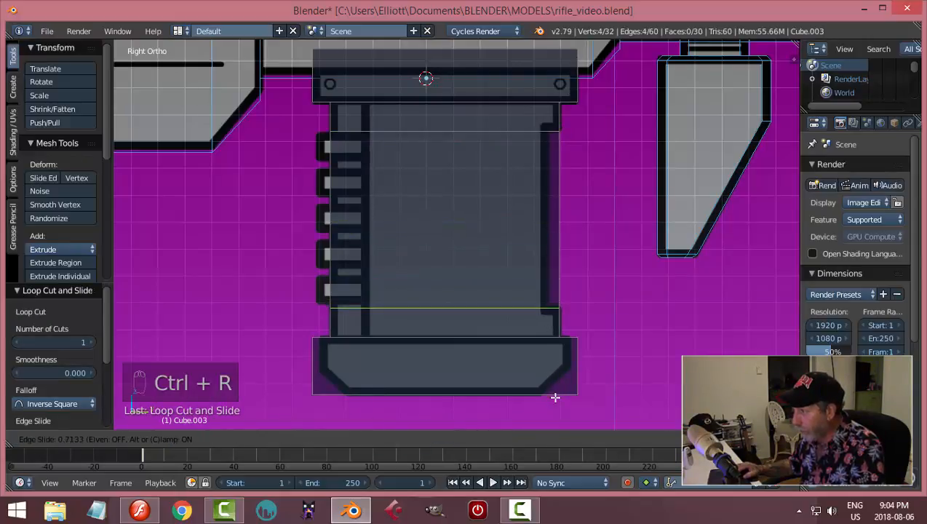
left_click(555, 397)
key("a")
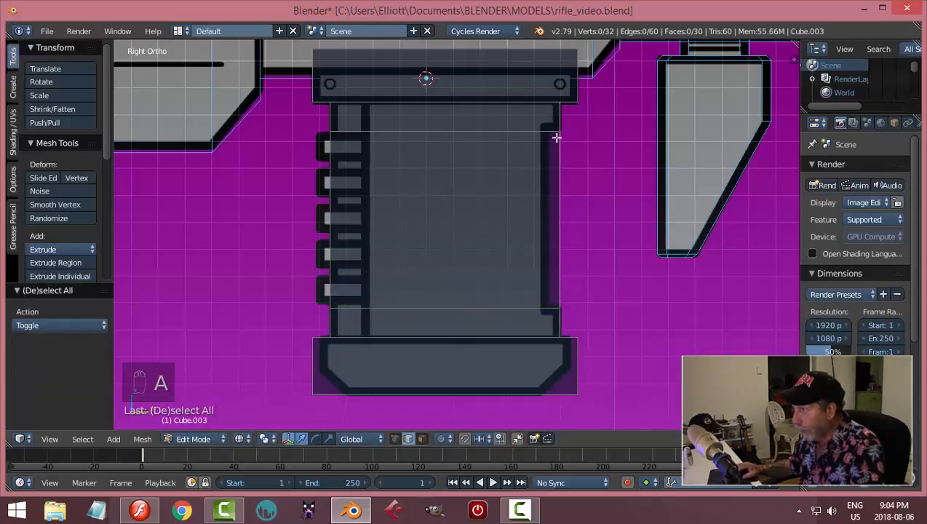
Add a vertical loop cut through the grip, slide it to the inner edge of the side recess opposite the ribs, and deselect everything.
key("ctrl+r")
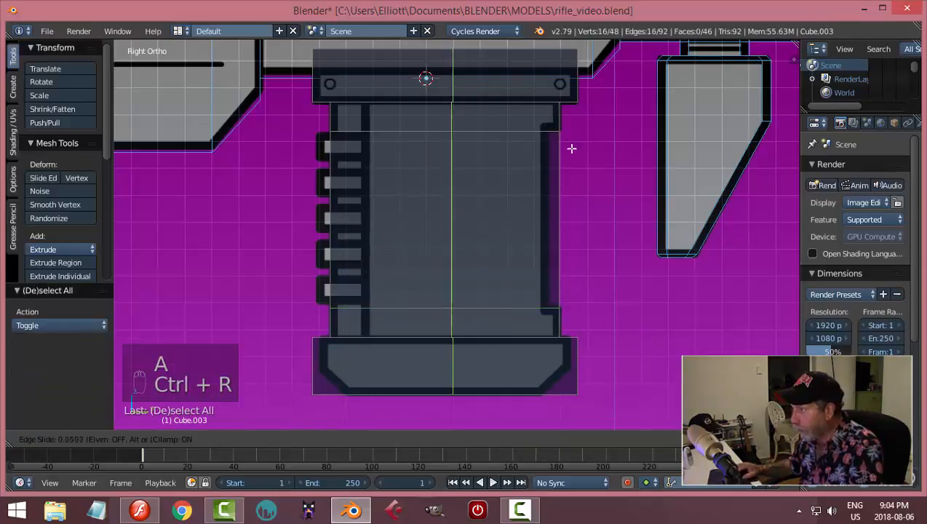
left_click(630, 180)
left_click(635, 190)
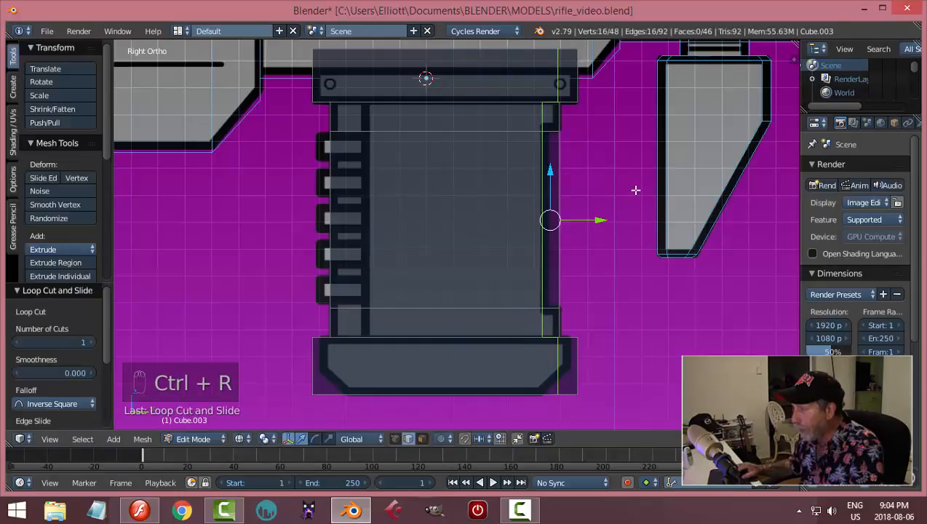
key("a")
Inspect the grip's new loop cuts in solid shading, and compare them in wireframe side view with the reference's recess.
key("z")
middle_click_drag(615, 221, 632, 211)
key("z")
left_click(629, 291)
mouse_move(630, 291)
middle_mouse_down()
mouse_move(647, 250)
mouse_move(585, 272)
mouse_move(618, 287)
mouse_move(643, 257)
middle_mouse_up()
key("KP_3")
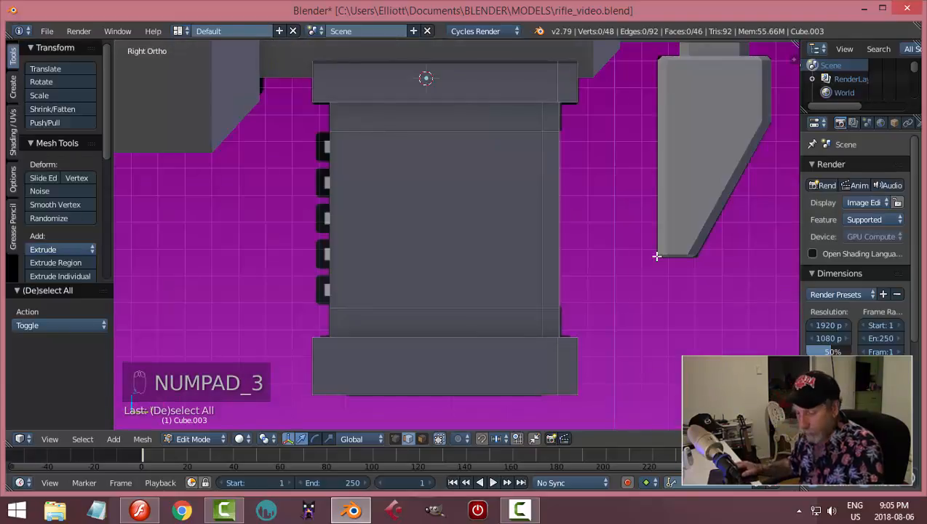
key("z")
left_click(760, 256)
scroll(654, 193, "up", 3)
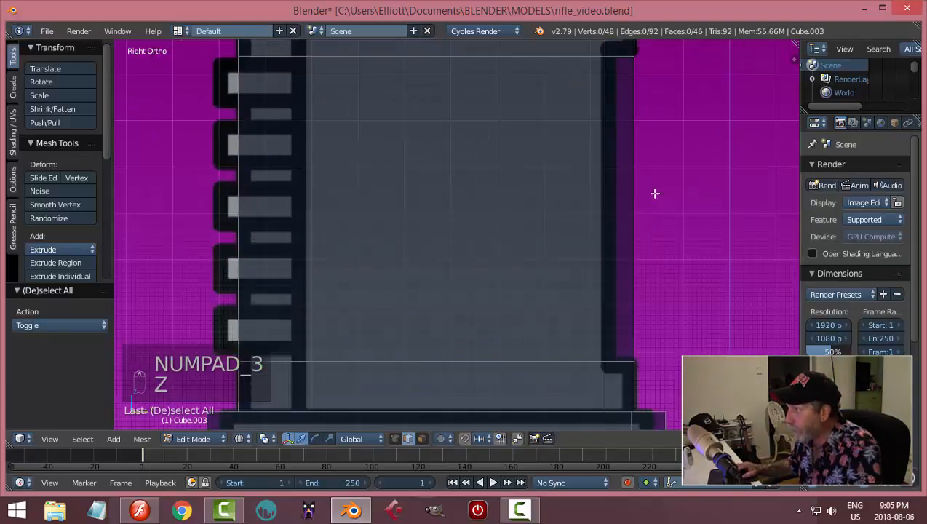
Select the three tall faces wrapping the grip's recessed edge opposite the ribs in face mode and delete them.
middle_click_drag(654, 193, 504, 150, "shift")
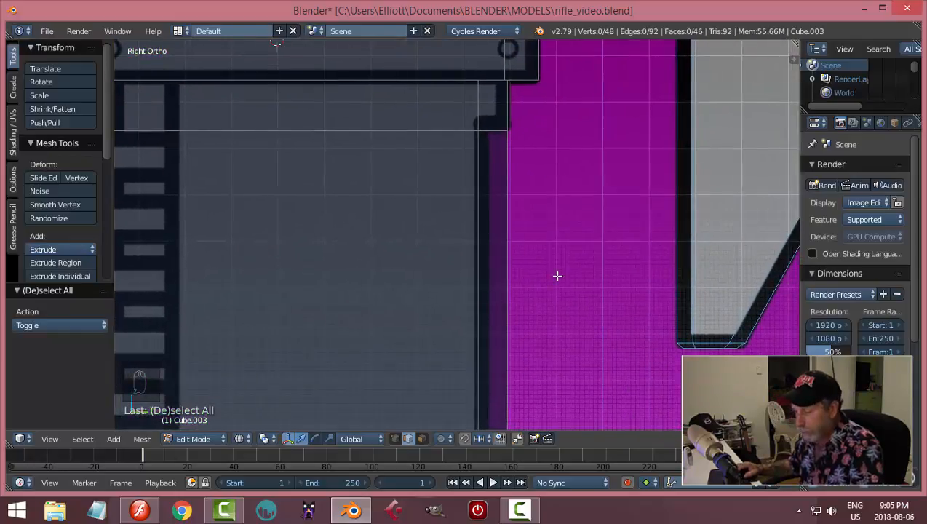
key("z")
key("ctrl+Tab")
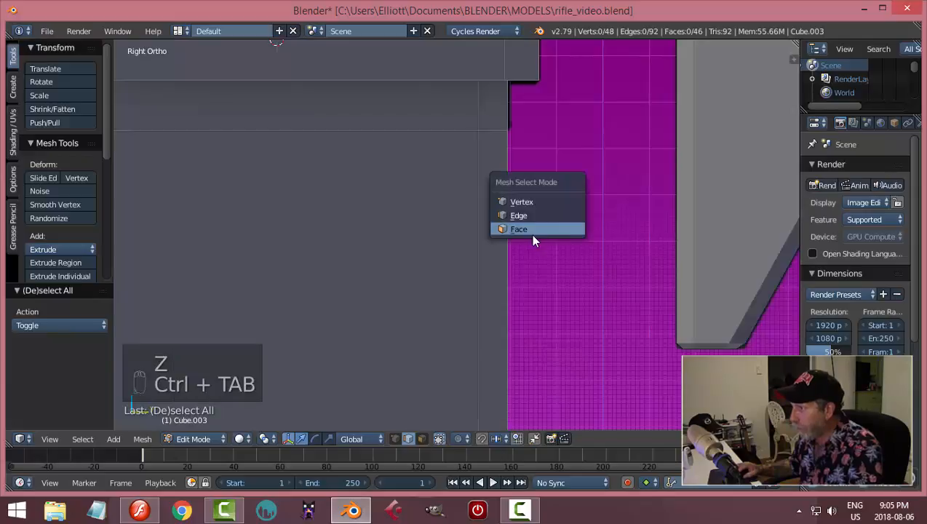
left_click(530, 233)
middle_click_drag(530, 234, 563, 180)
right_click(562, 180)
right_click(586, 158, "shift")
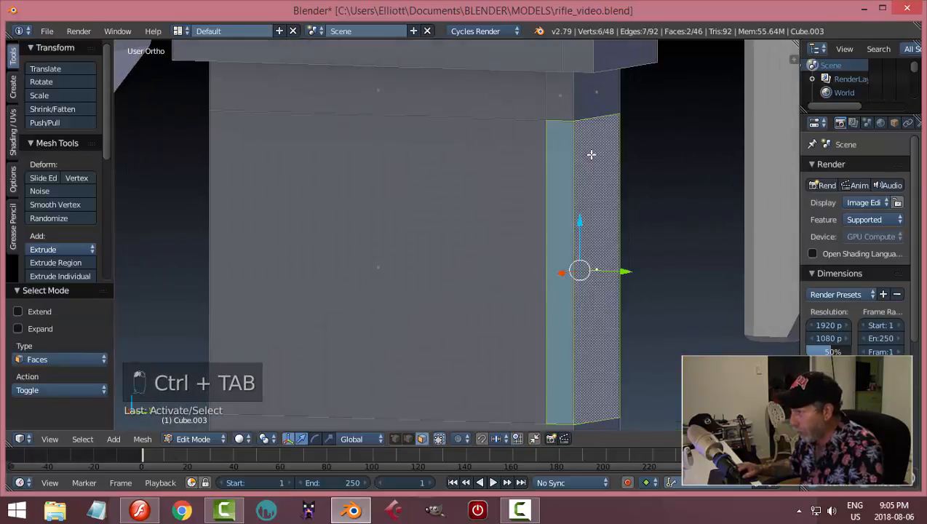
middle_click_drag(651, 219, 565, 236)
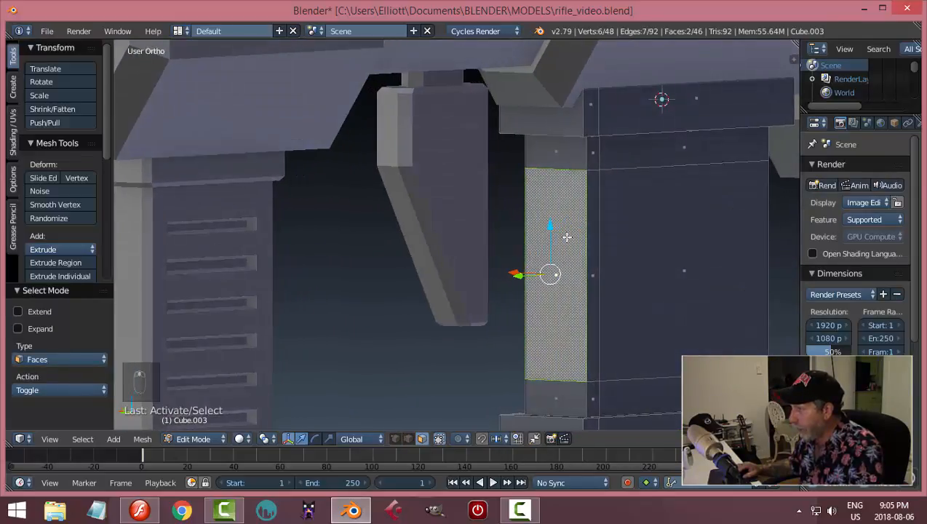
right_click(592, 213, "shift")
key("x")
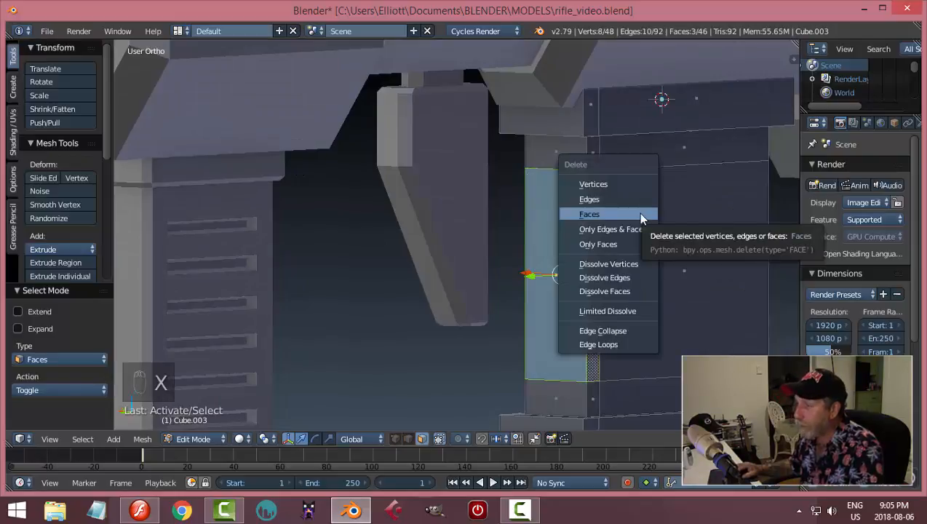
left_click(642, 216)
Fill the opening at the upper end of the grip's recess with a face between its four corner vertices, and deselect everything.
middle_click_drag(622, 238, 658, 232)
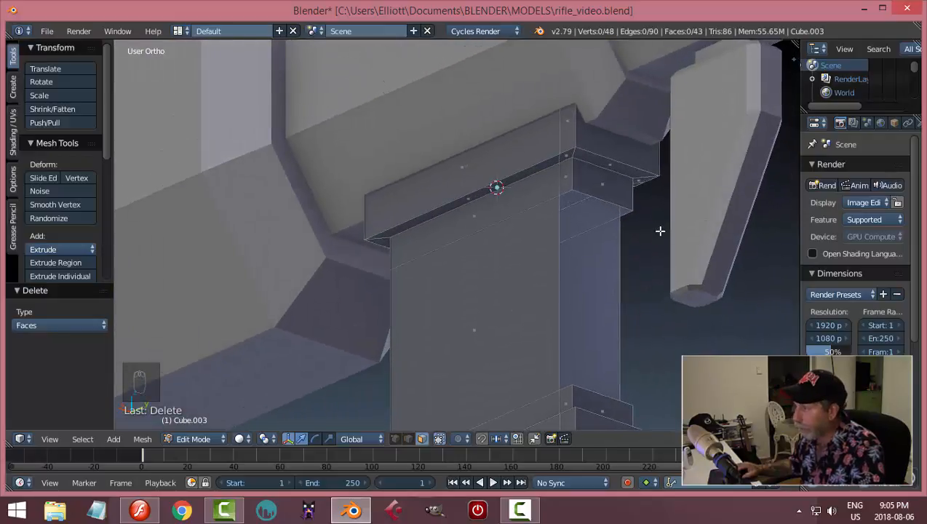
middle_click_drag(396, 425, 388, 437)
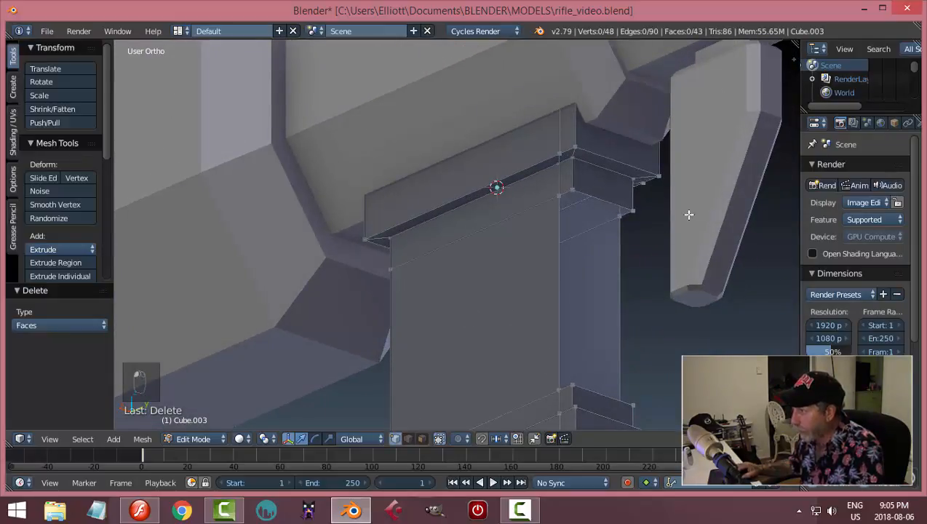
middle_click_drag(687, 214, 515, 253)
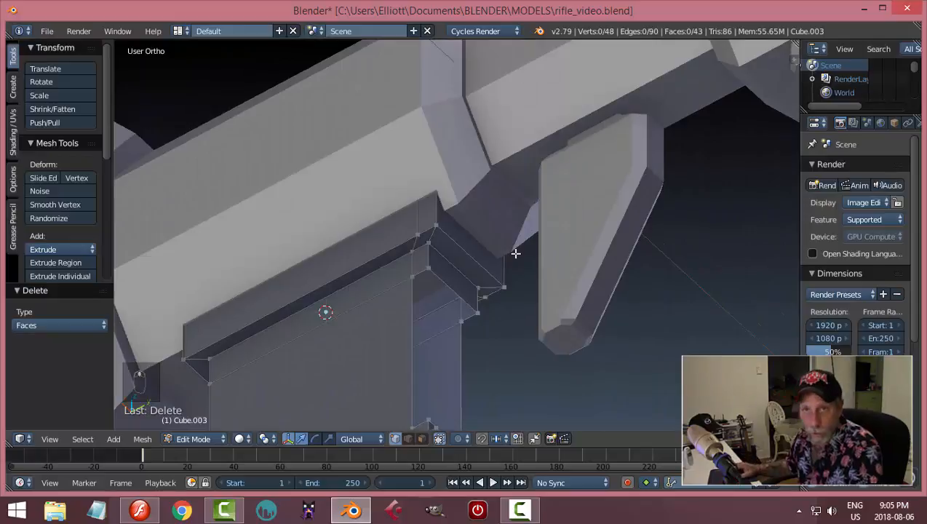
middle_click_drag(477, 340, 531, 216)
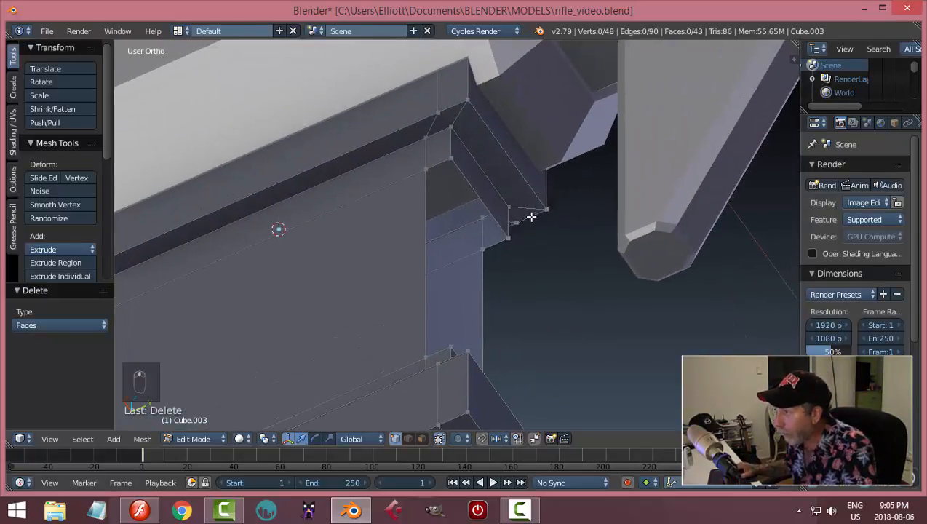
right_click(425, 169)
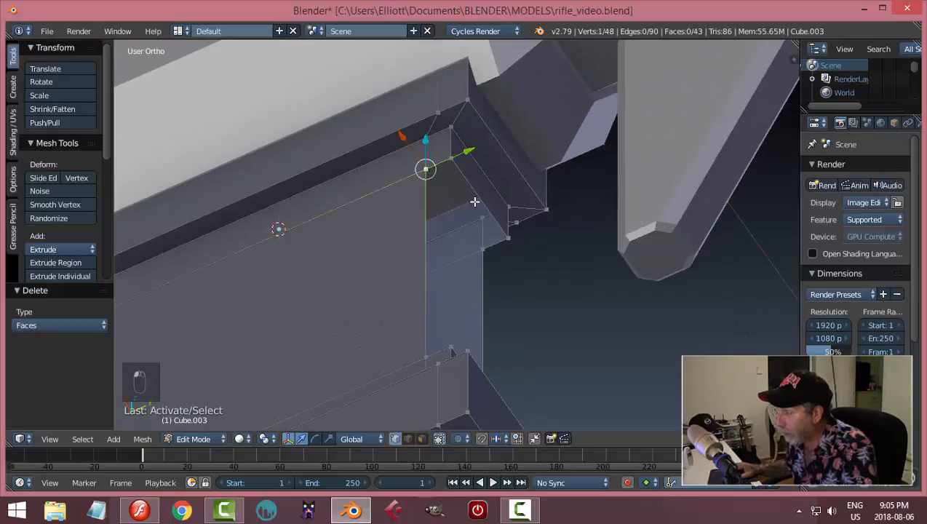
right_click(482, 249, "shift")
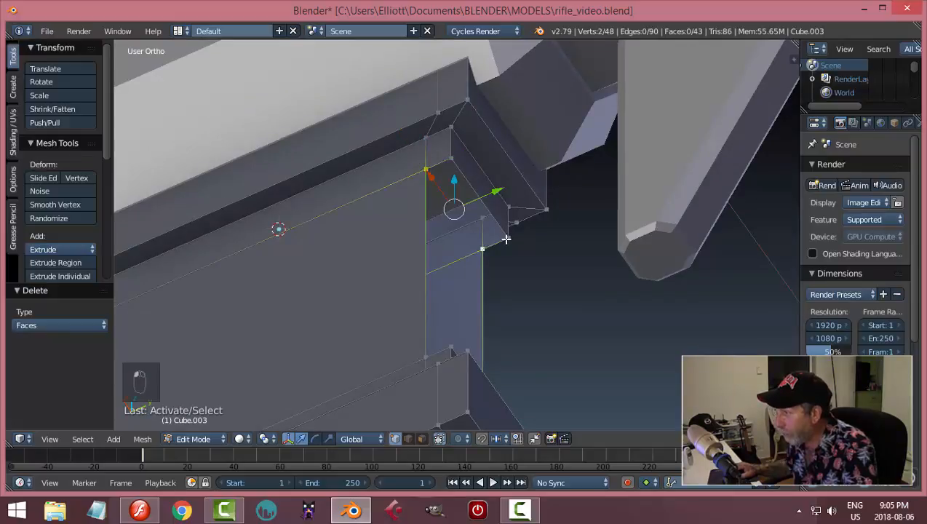
right_click(505, 238, "shift")
right_click(450, 161, "shift")
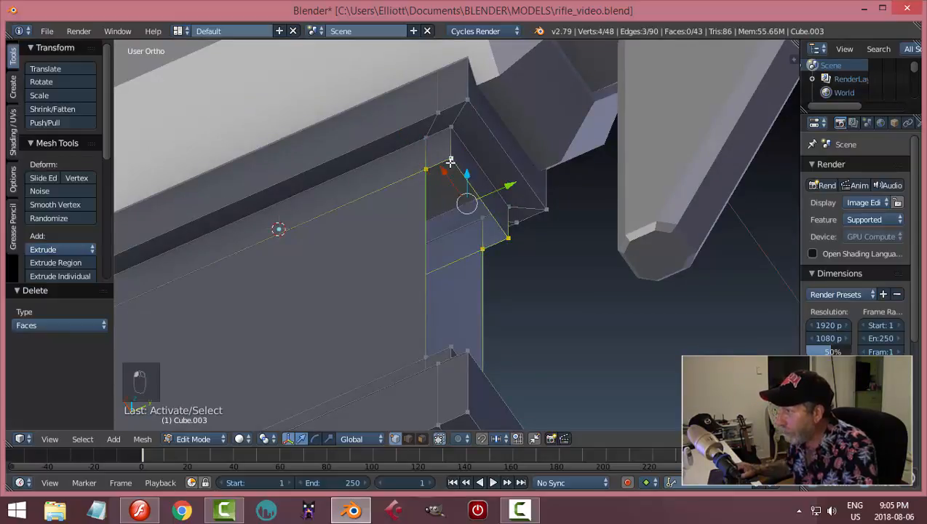
left_click(289, 439)
middle_click_drag(554, 293, 404, 186)
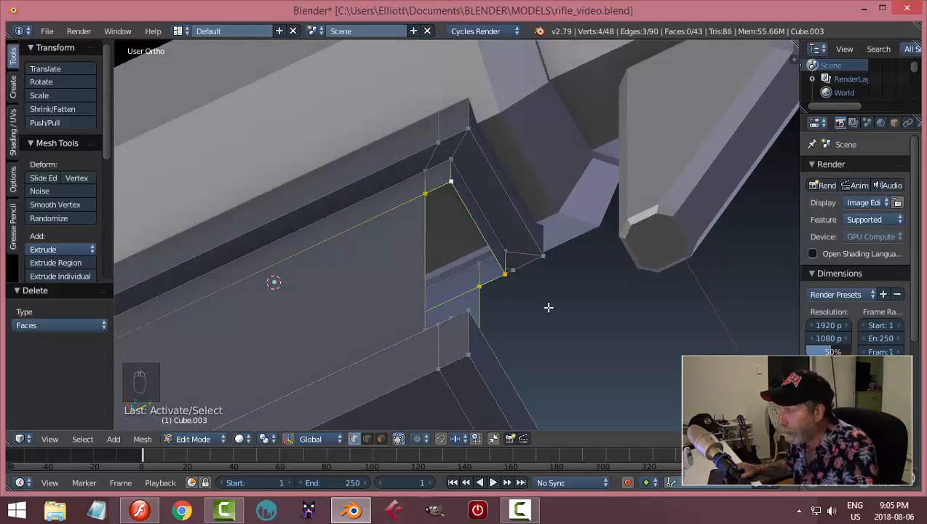
key("f")
middle_click_drag(579, 320, 471, 185)
key("a")
Fill the recess's tall inner wall with a face between its two upper and two lower corner vertices, and deselect everything.
right_click(440, 145)
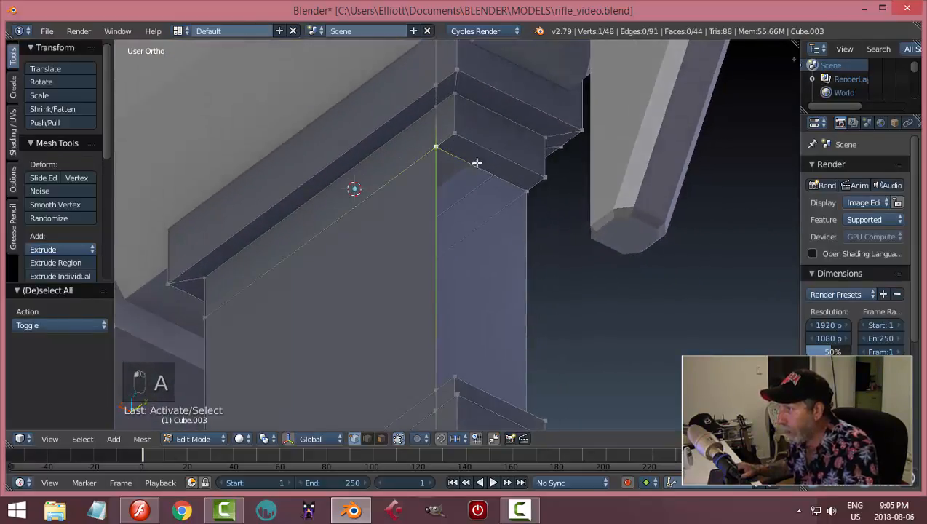
right_click(530, 188, "shift")
middle_click_drag(554, 218, 472, 357)
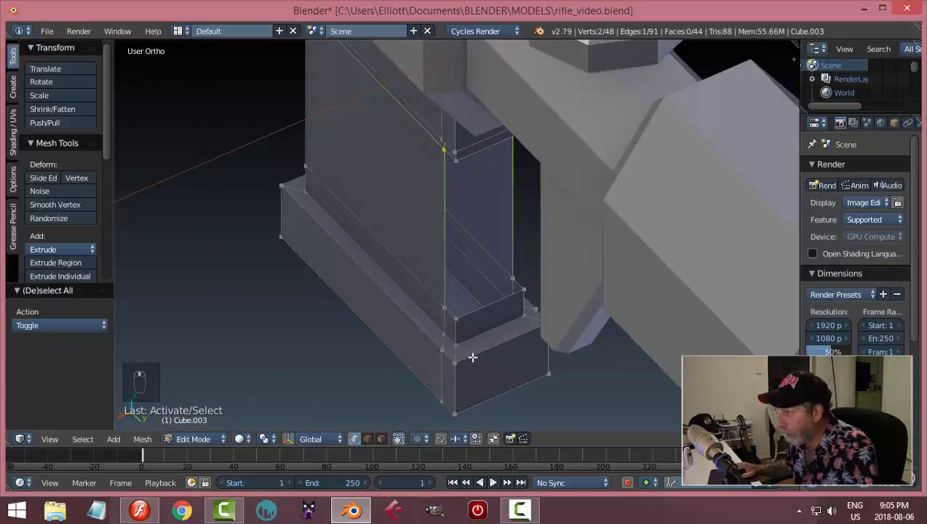
key("f")
mouse_move(552, 284)
middle_mouse_down()
mouse_move(528, 300)
mouse_move(563, 296)
middle_mouse_up()
key("a")
Fill the opening at the lower end of the grip's recess with a face between its four corner vertices, and deselect everything.
right_click(467, 308)
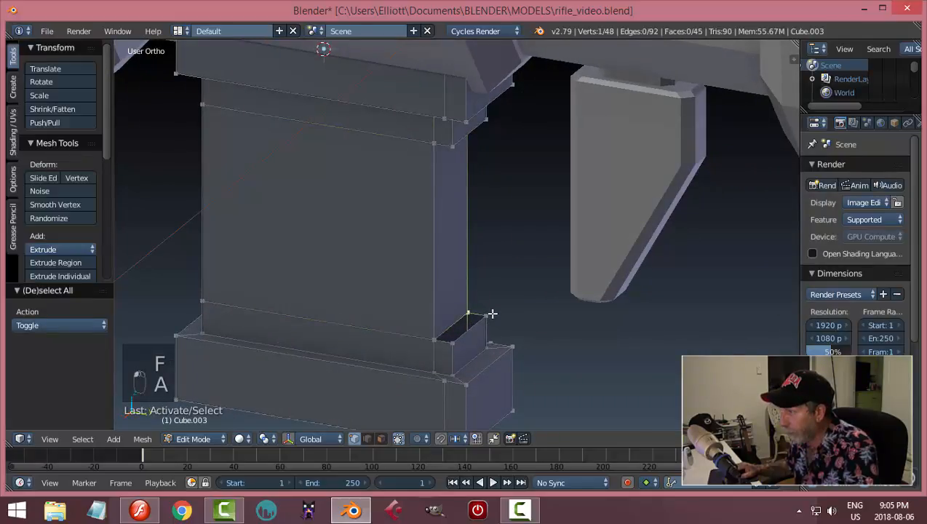
right_click(456, 342, "shift")
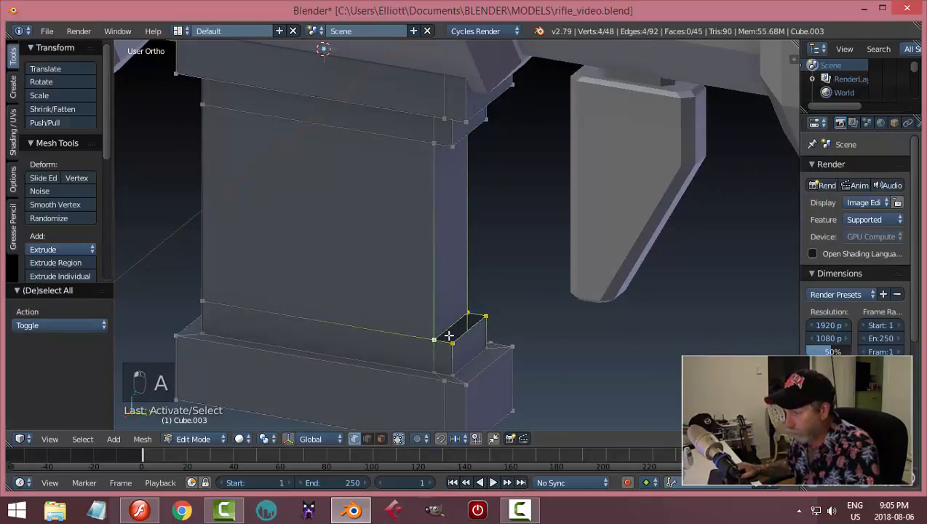
key("f")
key("a")
middle_click_drag(473, 343, 465, 324)
Leave edit mode and compare the recessed grip with the reference image in wireframe side view.
key("Tab")
left_click(361, 329)
middle_click_drag(362, 328, 565, 318)
key("KP_3")
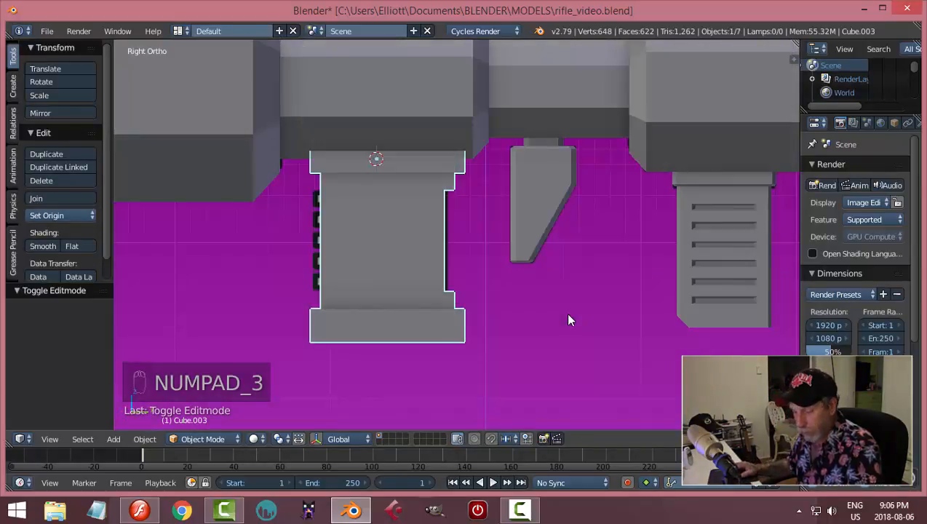
key("z")
left_click(652, 326)
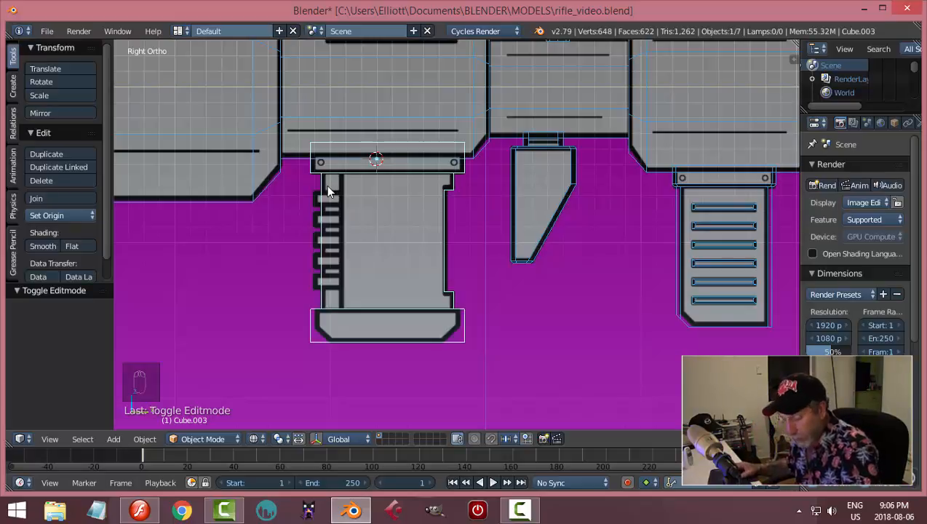
key("z")
Return the grip to edit mode, add a vertical loop cut slid to the inner border of the reference's ribbed strip, and deselect everything.
key("Tab")
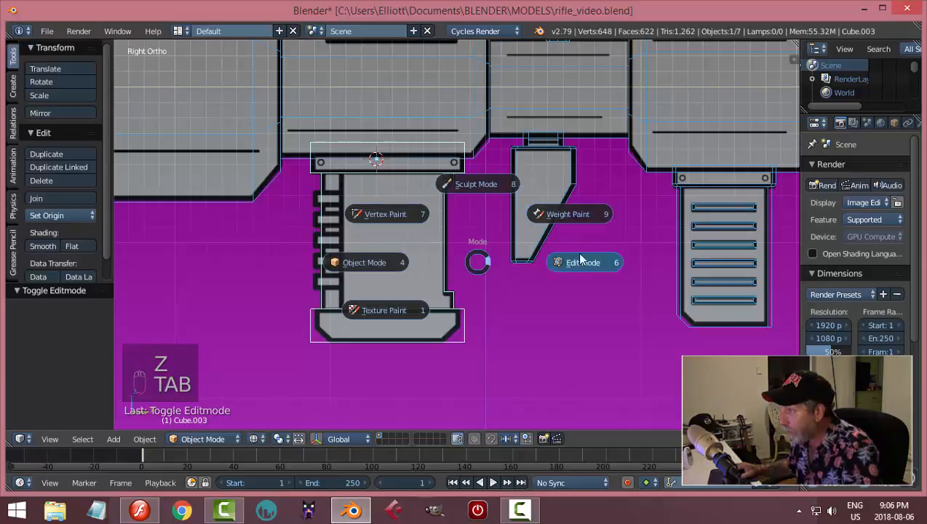
middle_click_drag(533, 272, 605, 281)
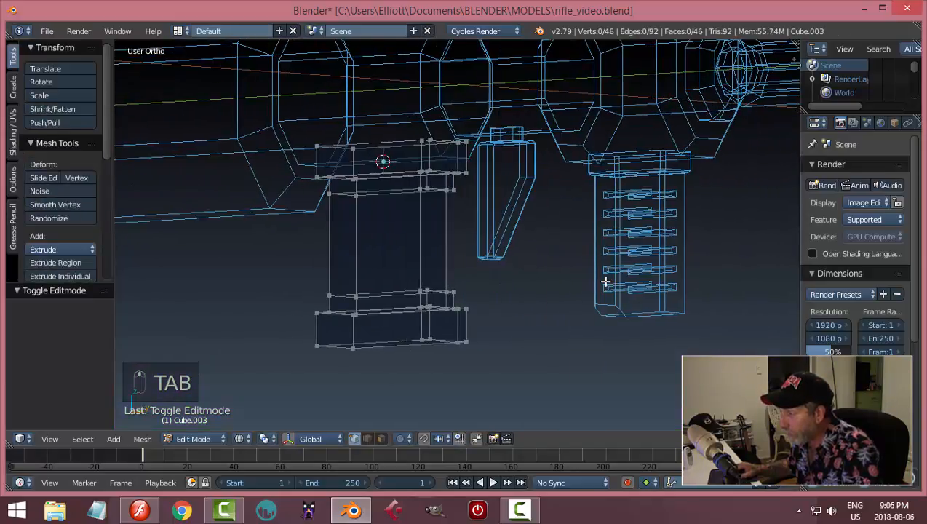
key("z")
left_click(600, 359)
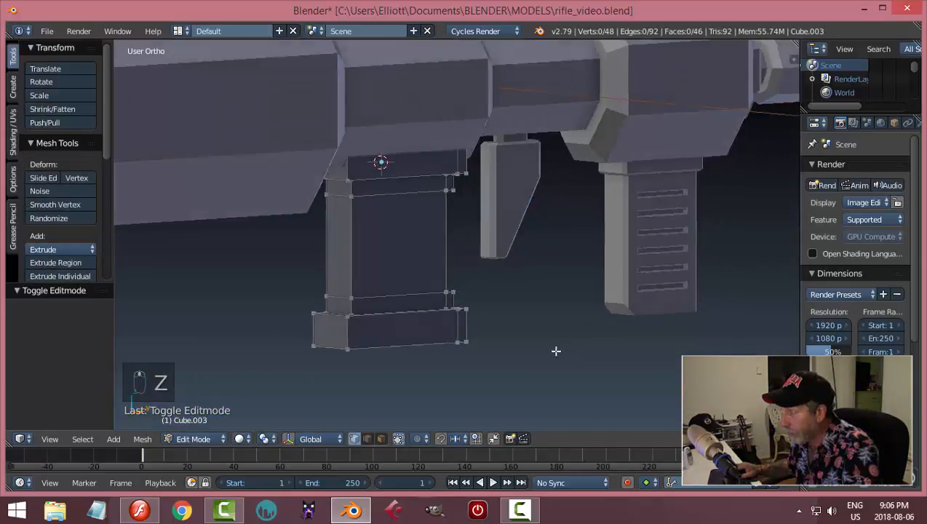
key("KP_3")
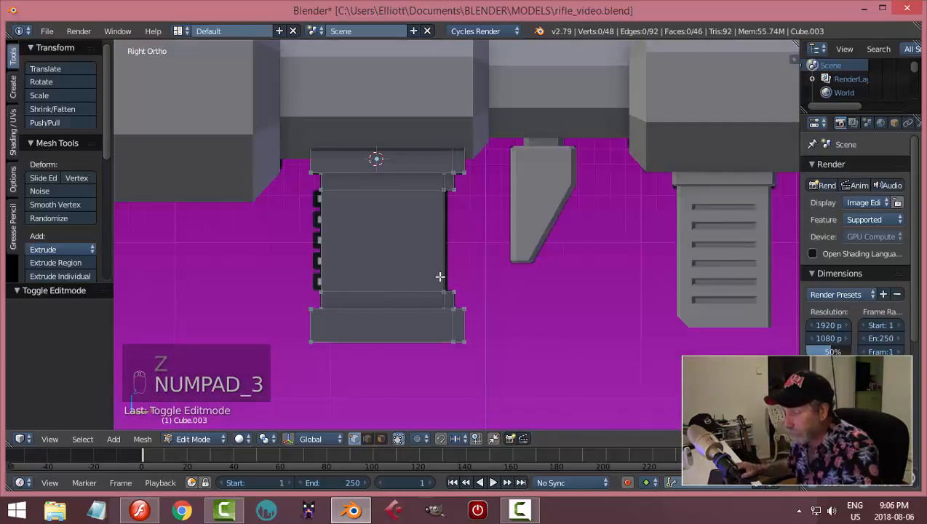
key("z")
left_click(476, 280)
scroll(454, 260, "up", 3)
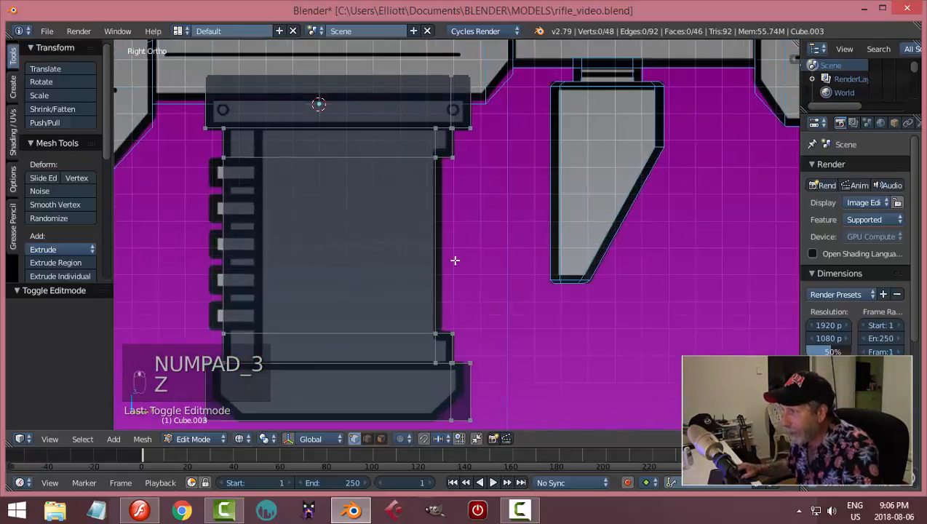
middle_click_drag(454, 260, 571, 274, "shift")
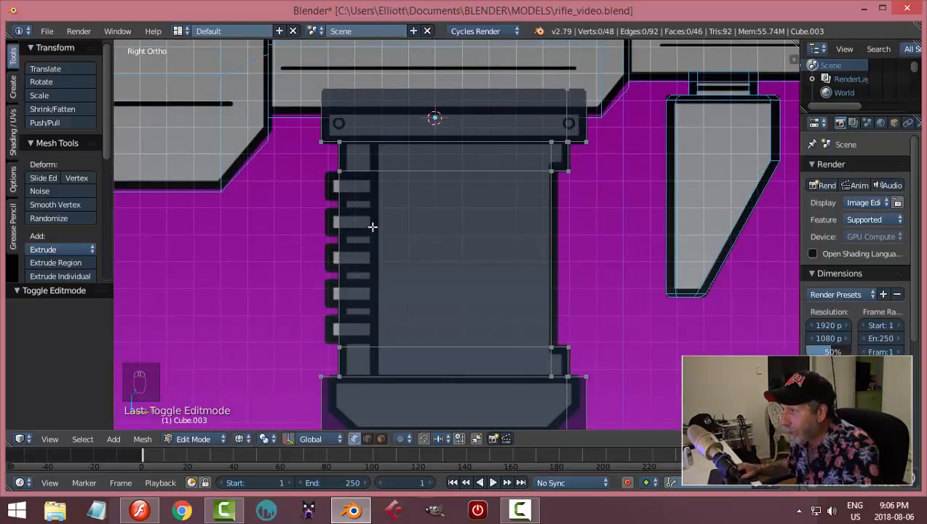
key("ctrl+r")
left_click(374, 378)
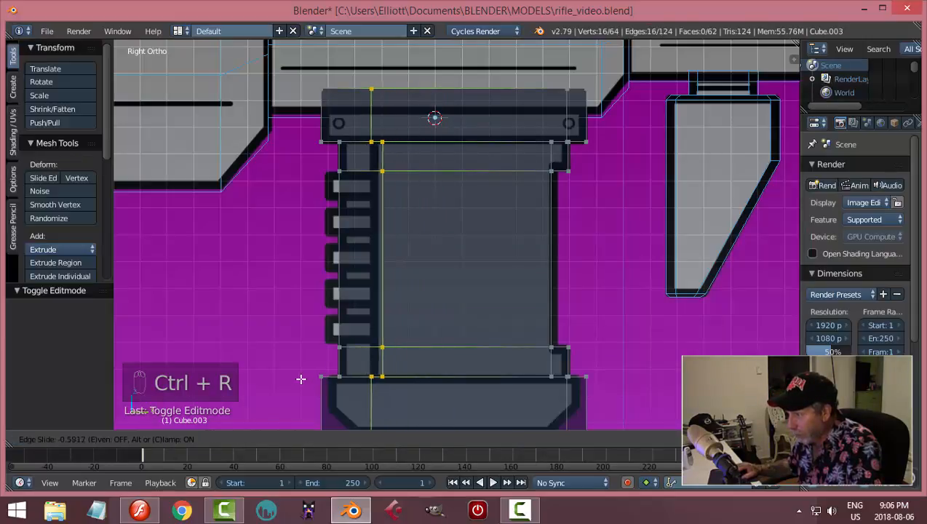
left_click(295, 379)
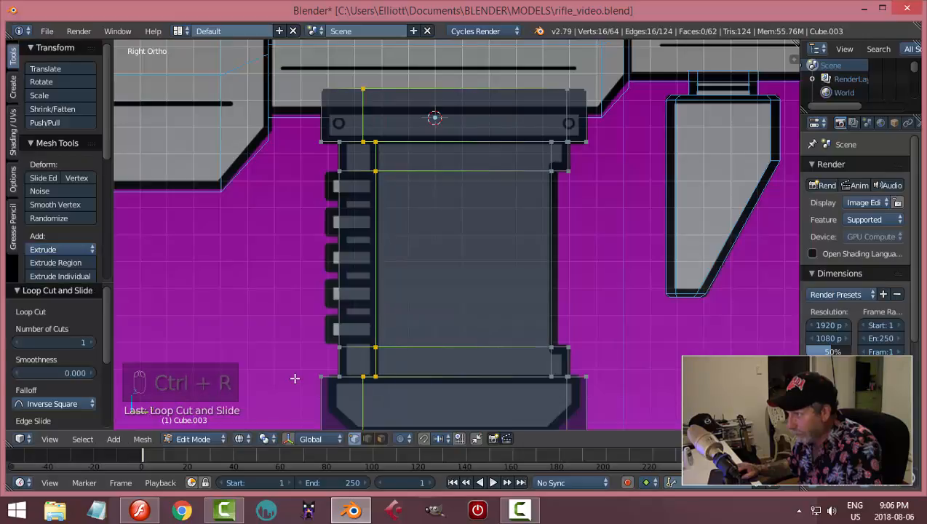
key("s")
right_click(379, 365)
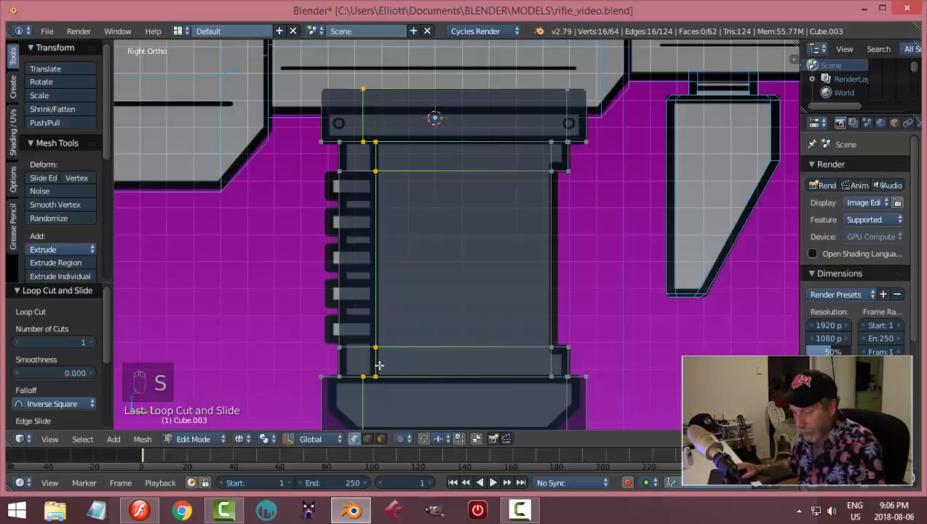
key("a")
Select the three tall faces wrapping the grip's ribbed edge, between the upper and lower horizontal cuts, in face mode.
key("z")
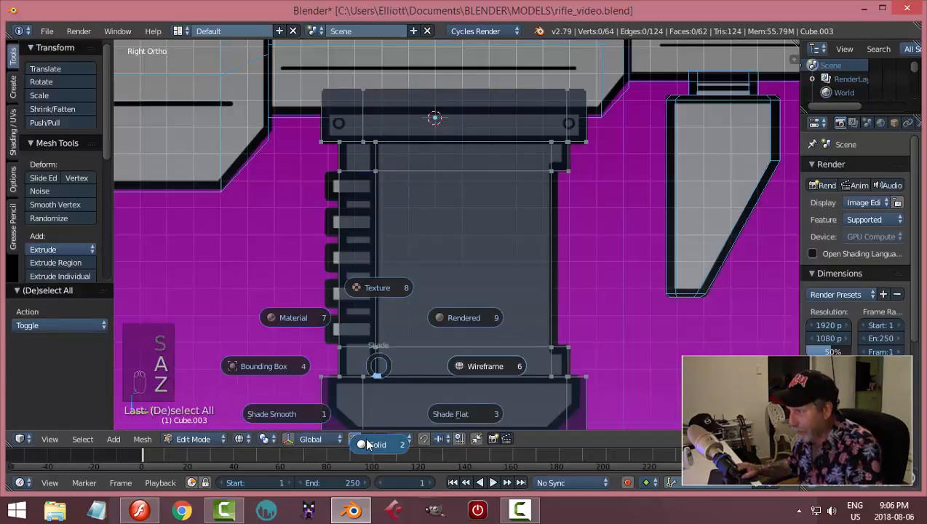
left_click(376, 369)
middle_click_drag(401, 332, 480, 306)
key("ctrl+Tab")
left_click(457, 308)
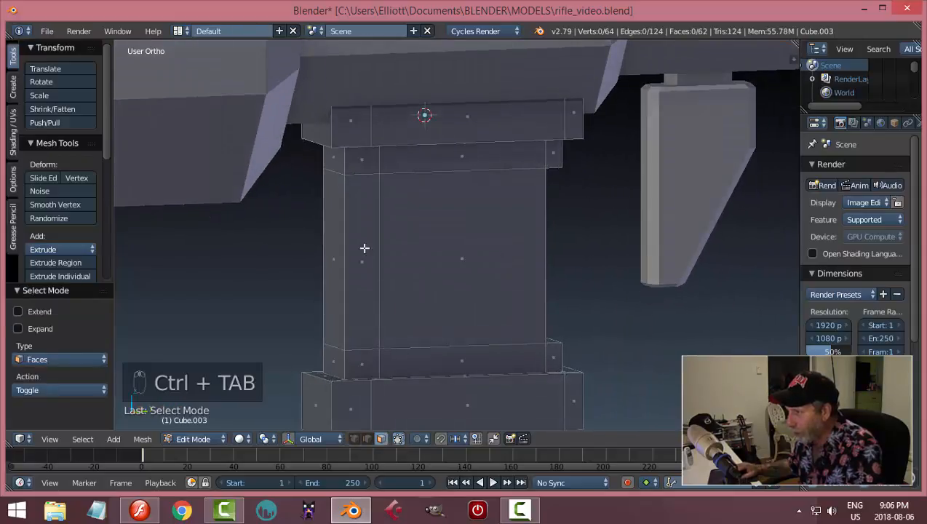
right_click(334, 213)
right_click(362, 233, "shift")
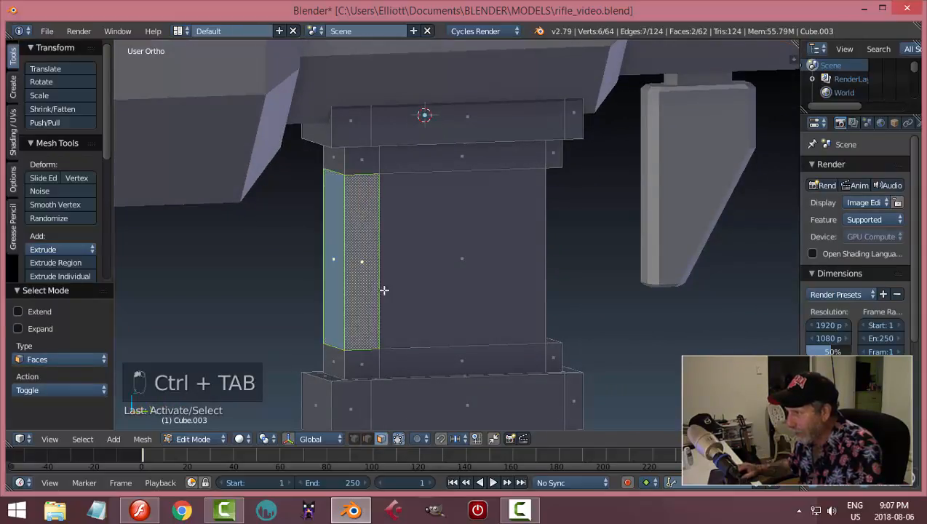
middle_click_drag(382, 289, 536, 274)
right_click(440, 220, "shift")
middle_click_drag(473, 230, 519, 303)
Compare the selected strip faces with the reference in wireframe side view, and show the transform manipulator.
key("KP_3")
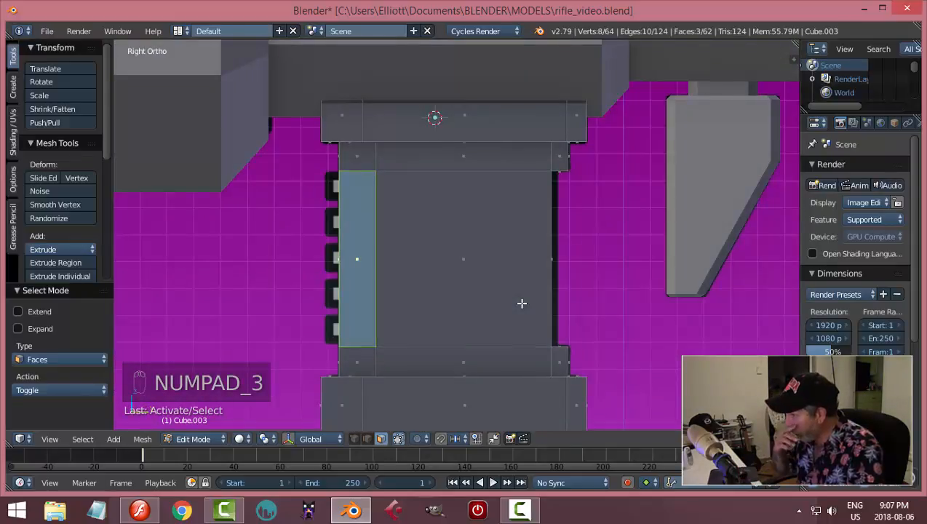
key("z")
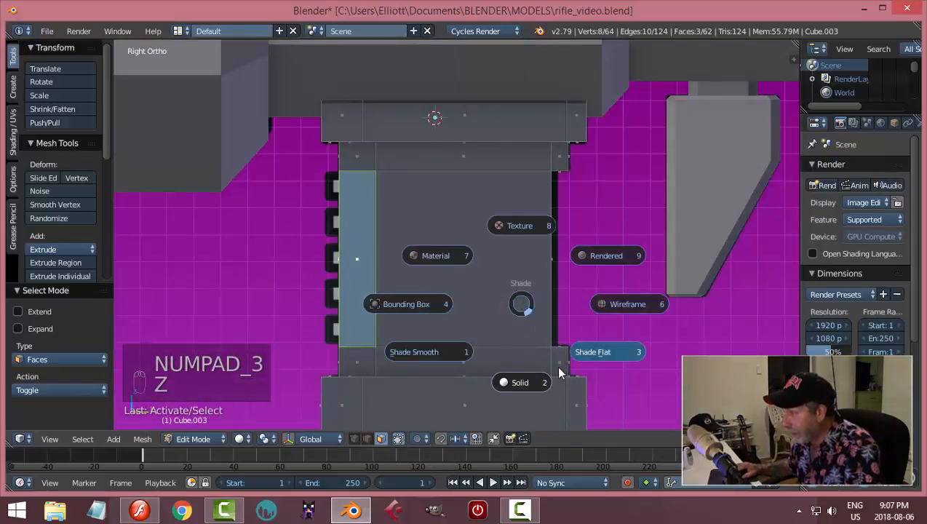
left_click(628, 304)
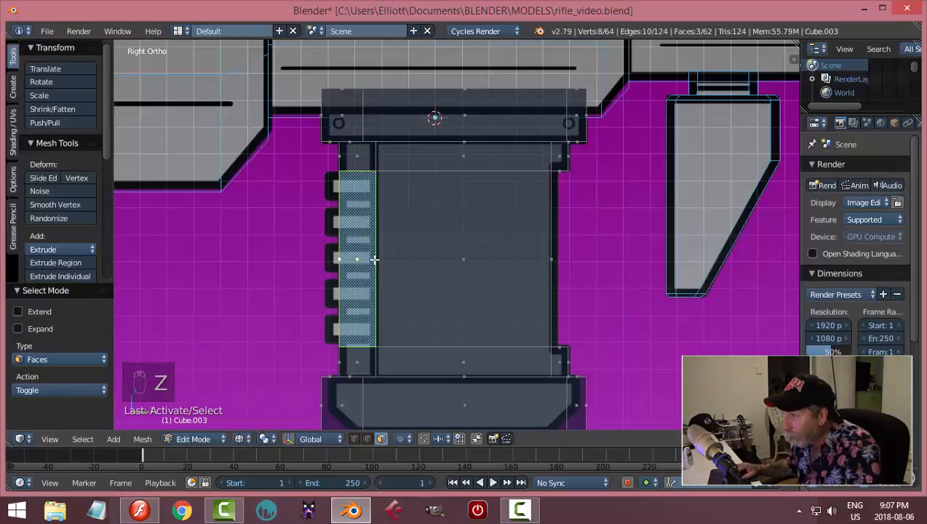
left_click(288, 439)
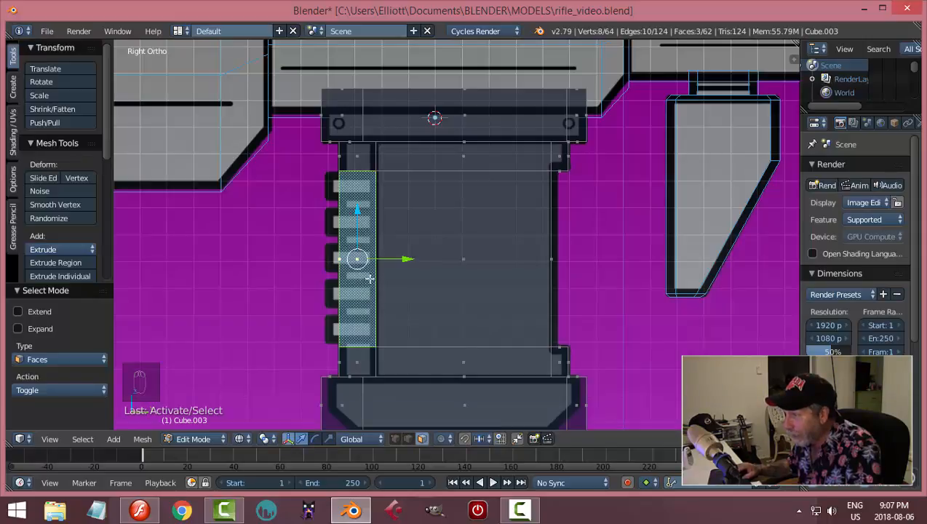
Add the short faces directly below and above the three tall strip faces to the selection, all around the ribbed edge.
key("z")
mouse_move(357, 356)
middle_mouse_down()
mouse_move(382, 343)
mouse_move(449, 345)
middle_mouse_up()
right_click(370, 356, "shift")
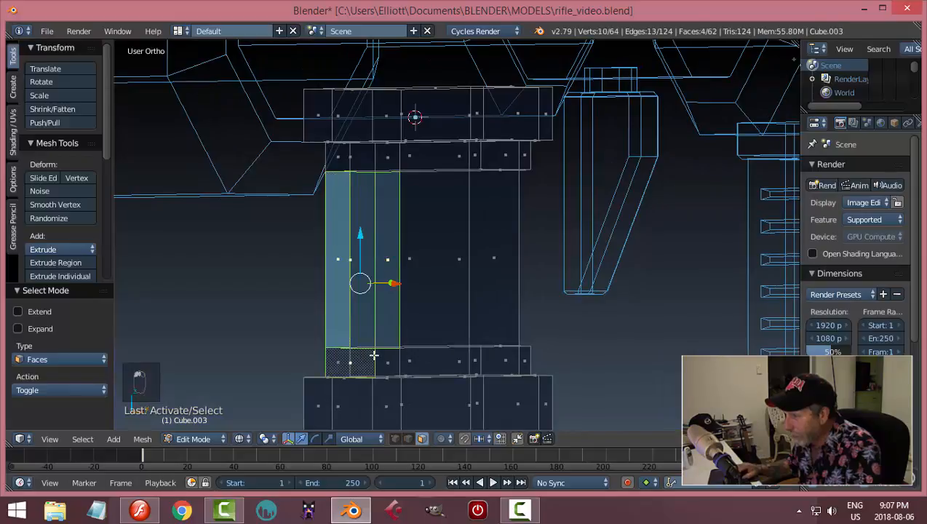
right_click(381, 357, "shift")
middle_click_drag(381, 357, 540, 368)
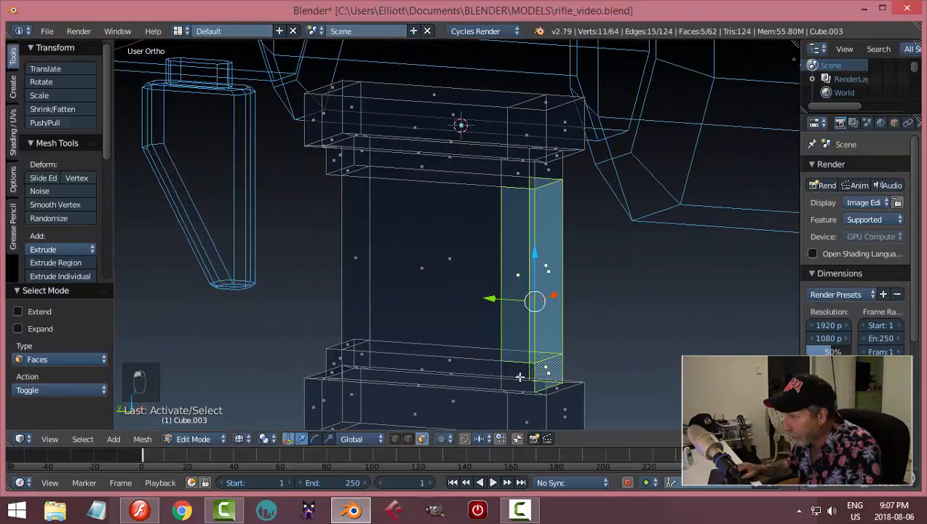
right_click(521, 377, "shift")
middle_click_drag(605, 356, 592, 339)
right_click(500, 154, "shift")
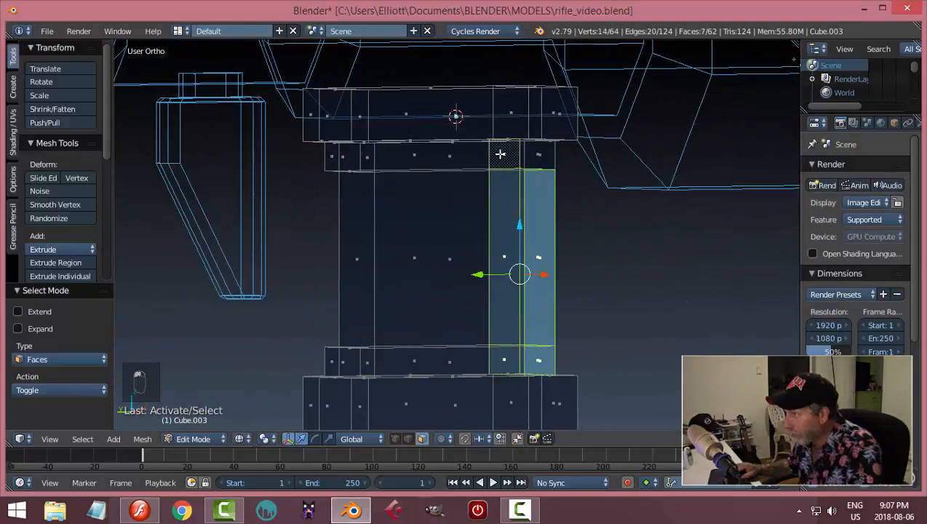
right_click(531, 155, "shift")
middle_click_drag(537, 155, 364, 156)
right_click(364, 156, "shift")
Try extruding the selected strip faces in place and scaling them along Y, and undo both operations.
middle_click_drag(438, 188, 475, 181)
key("z")
left_click(474, 259)
mouse_move(470, 250)
middle_mouse_down()
mouse_move(596, 203)
mouse_move(581, 243)
mouse_move(475, 243)
mouse_move(471, 195)
mouse_move(603, 219)
mouse_move(480, 269)
mouse_move(589, 248)
middle_mouse_up()
key("e")
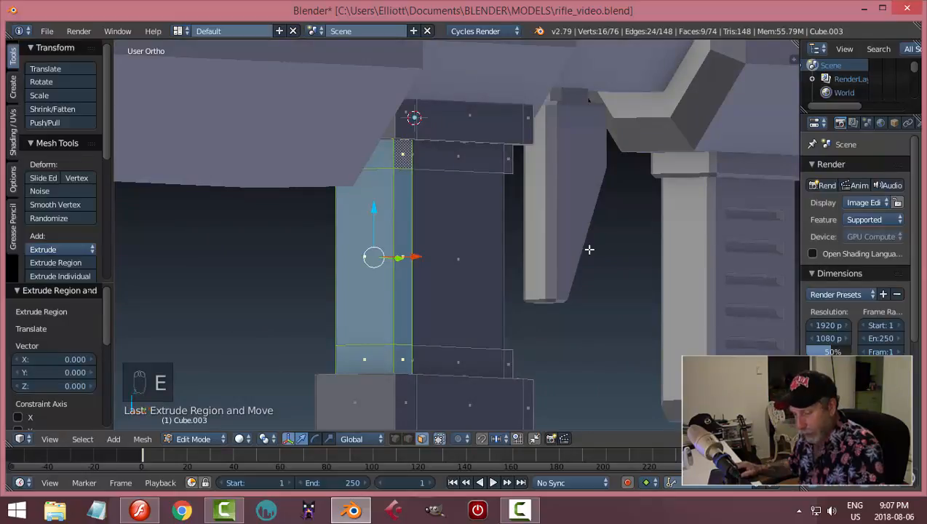
key("s")
key("y")
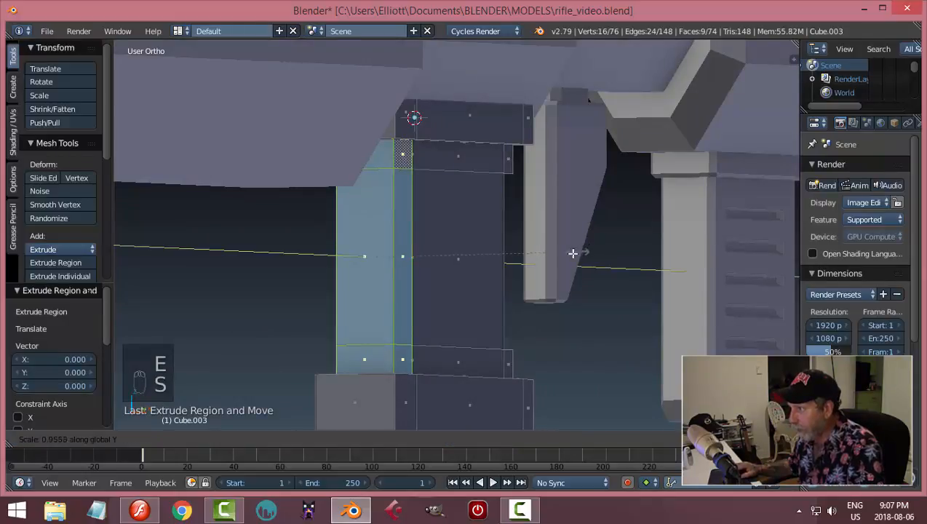
left_click(453, 256)
mouse_move(438, 258)
middle_mouse_down()
mouse_move(492, 224)
mouse_move(635, 275)
mouse_move(600, 294)
mouse_move(440, 267)
middle_mouse_up()
key("ctrl+z")
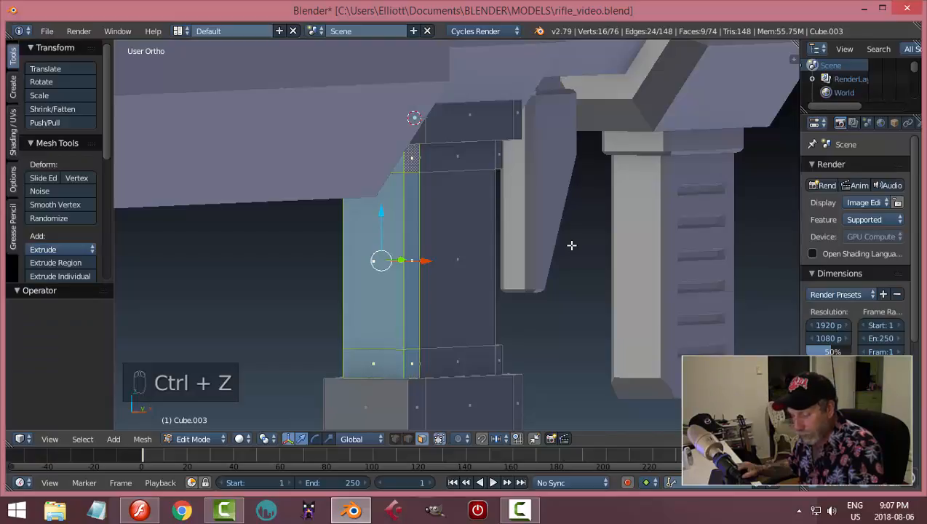
key("ctrl+z")
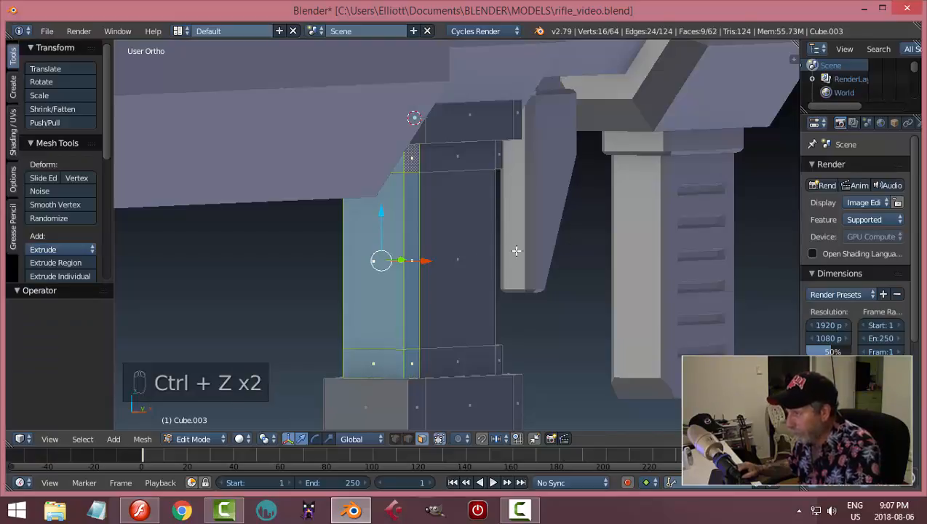
Check the selected strip faces against the reference's ribs in wireframe side view, and inspect the strip's end in solid shading.
middle_click_drag(516, 251, 513, 273)
key("KP_3")
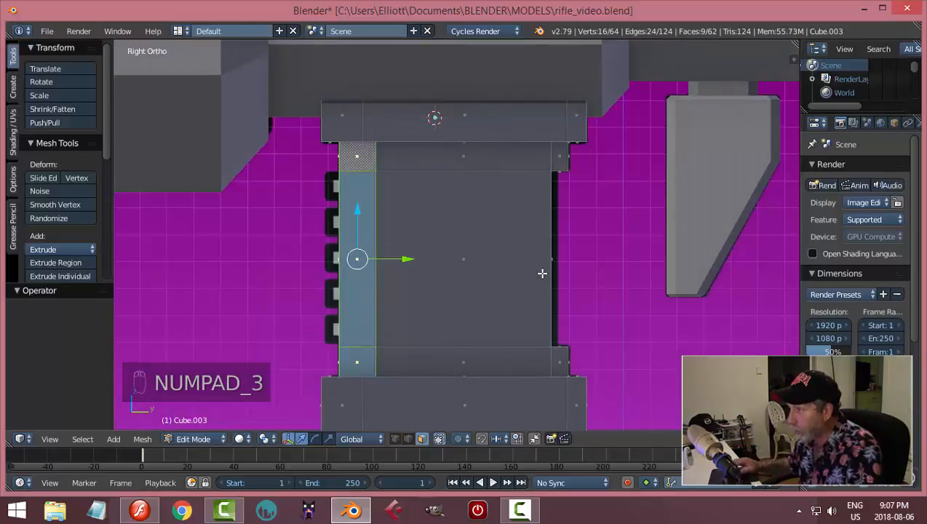
key("z")
left_click(625, 272)
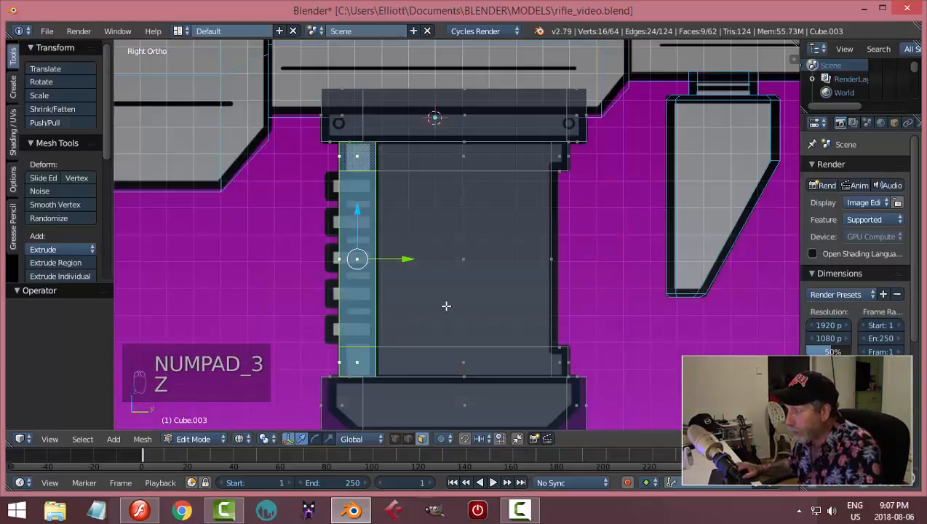
scroll(298, 197, "up", 2)
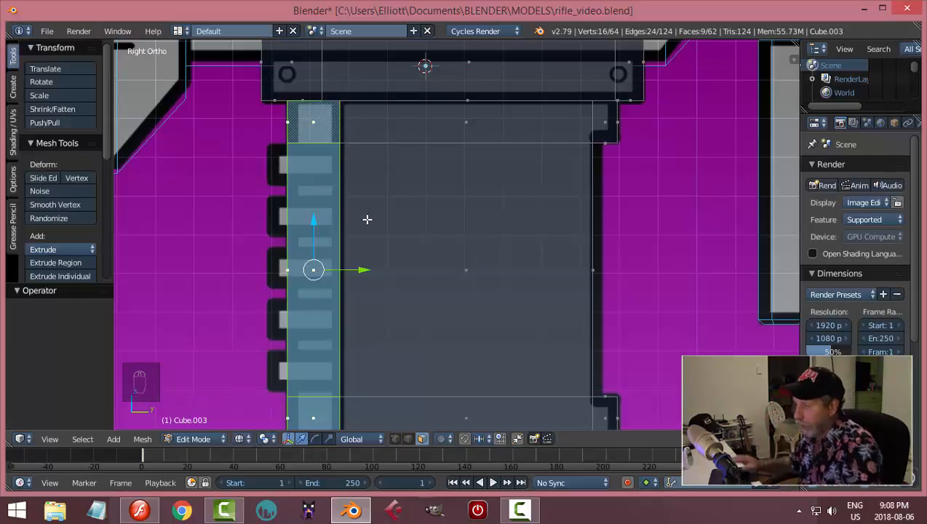
middle_click_drag(378, 224, 504, 251)
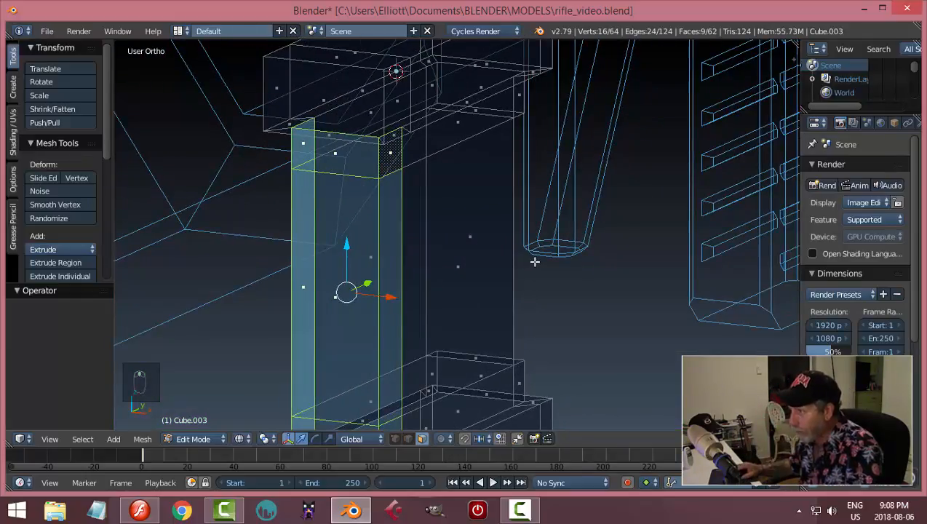
key("z")
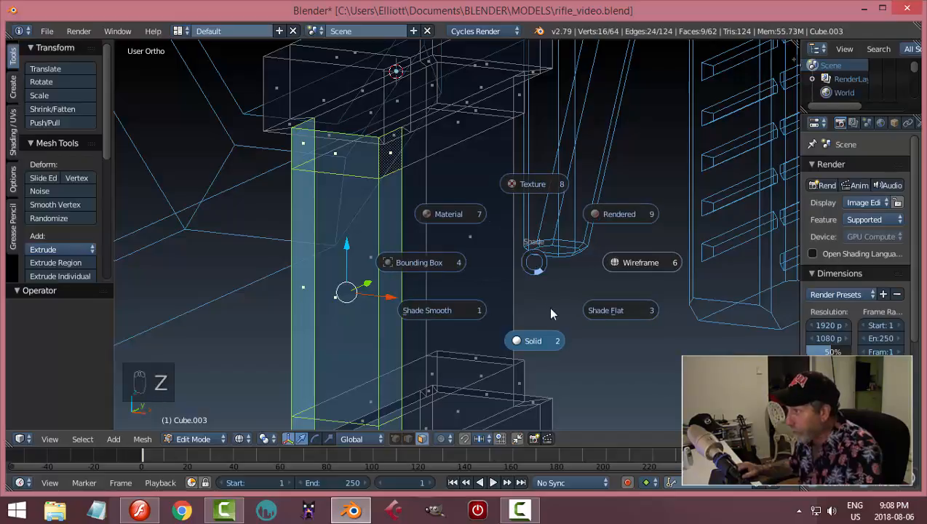
left_click(539, 340)
middle_click_drag(513, 298, 577, 258)
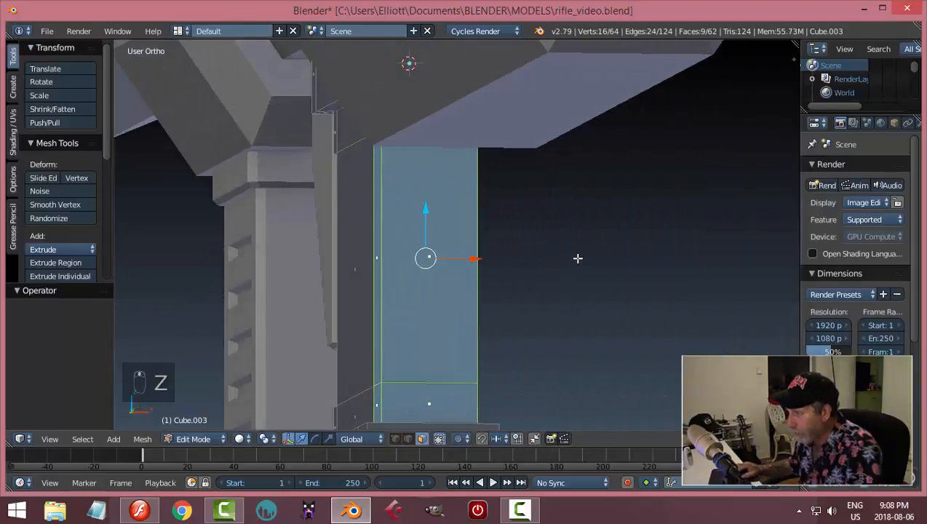
Extrude the selected strip faces in place, scale them narrower along X to recess the strip, deselect everything and leave edit mode.
key("e")
right_click(577, 258)
key("s")
key("x")
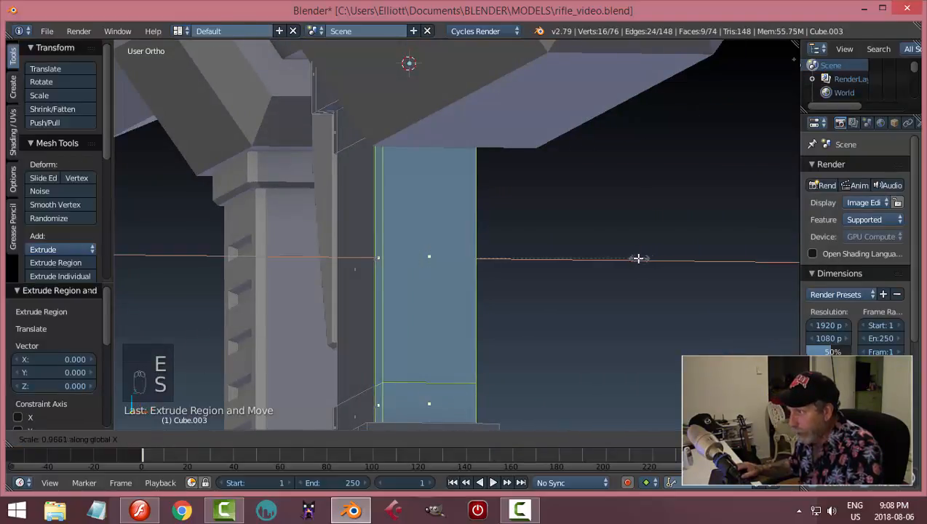
left_click(568, 255)
middle_click_drag(568, 256, 482, 258, "shift")
key("a")
key("Tab")
left_click(343, 224)
Return the grip to edit mode and compare the recessed strip with the reference's ribs in wireframe side view.
key("KP_3")
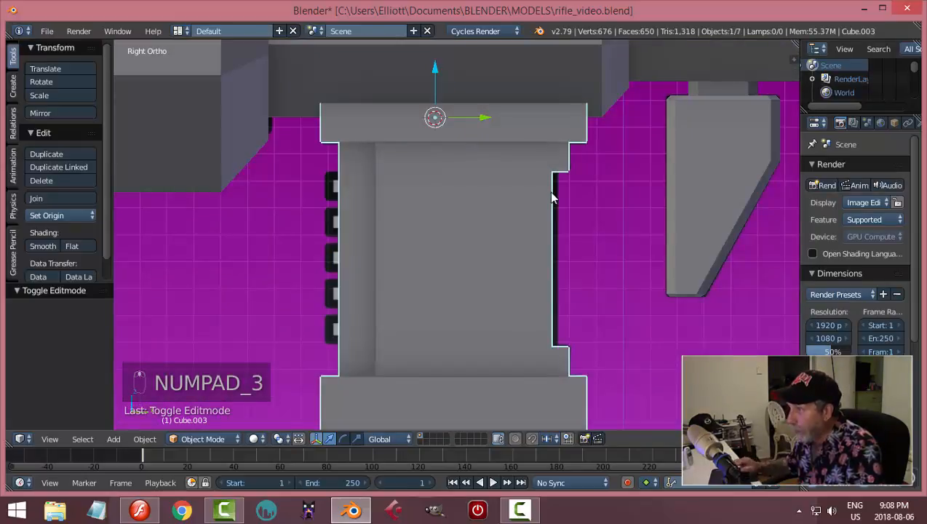
key("Tab")
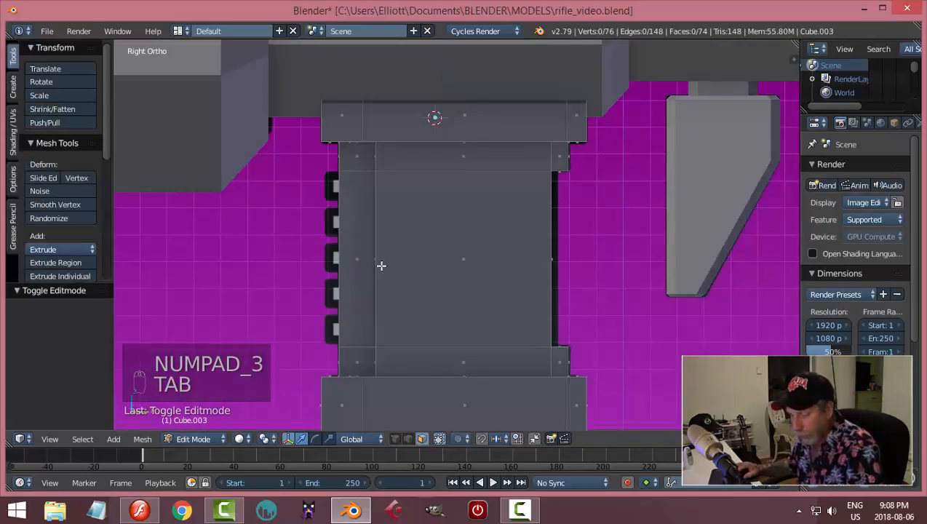
key("z")
left_click(462, 268)
scroll(414, 265, "up", 4)
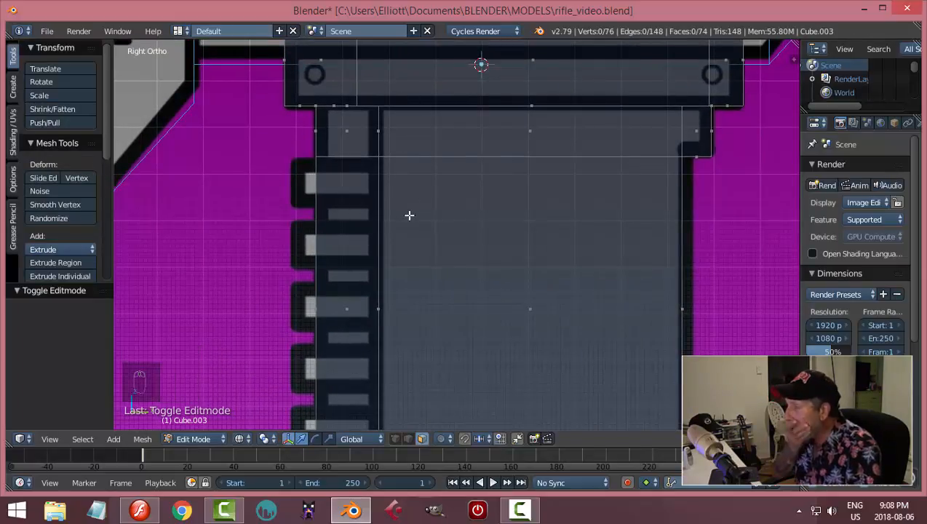
scroll(409, 215, "down", 2)
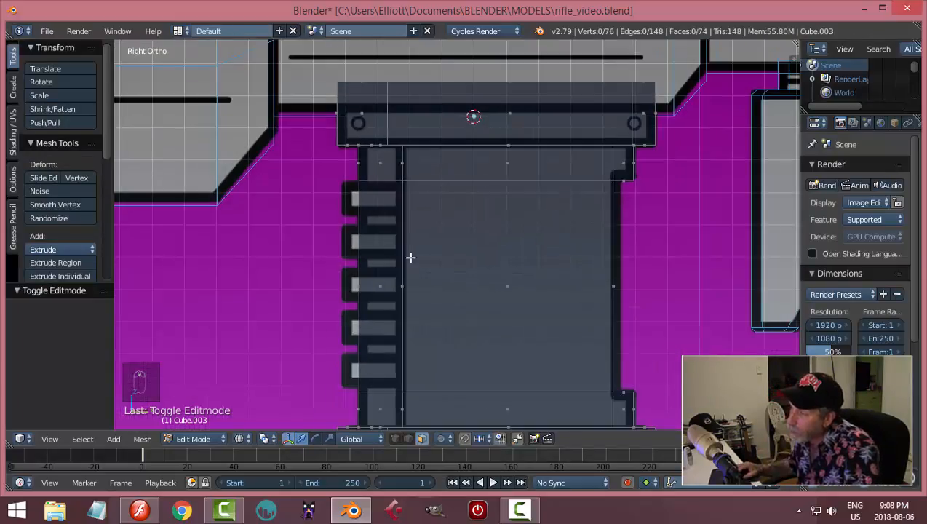
key("z")
mouse_move(429, 261)
middle_mouse_down()
mouse_move(469, 255)
mouse_move(439, 258)
middle_mouse_up()
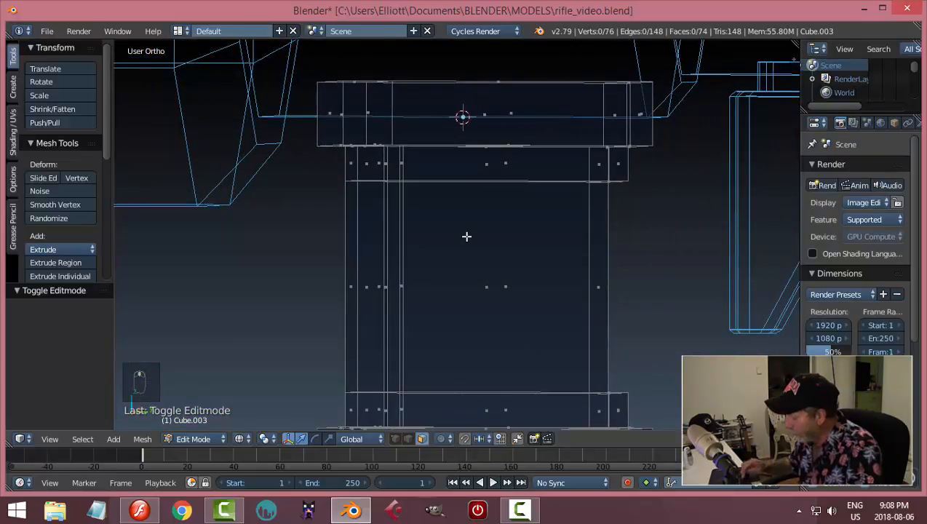
key("KP_3")
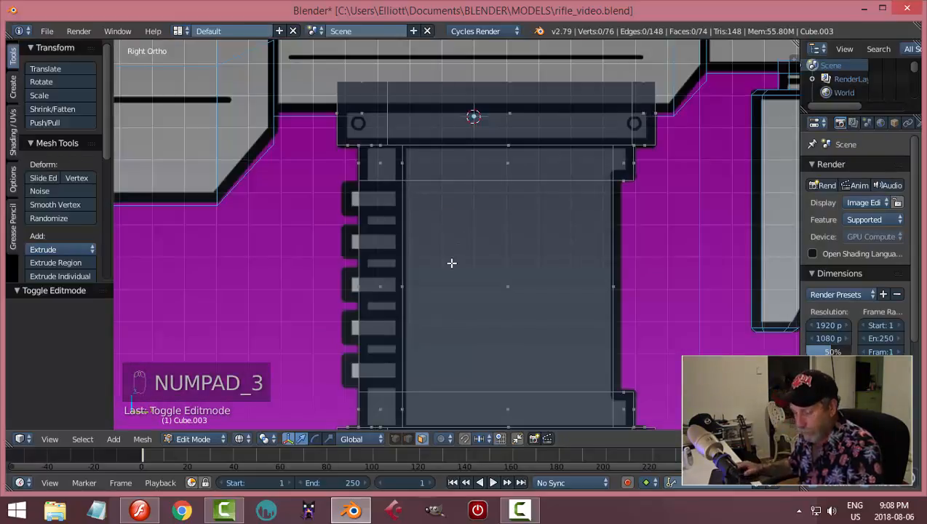
key("z")
left_click(440, 336)
Snap the 3D cursor to the tall middle face on the recessed strip's end, deselect everything and leave edit mode.
mouse_move(440, 337)
middle_mouse_down()
mouse_move(497, 240)
mouse_move(403, 227)
mouse_move(480, 231)
mouse_move(453, 242)
mouse_move(512, 235)
middle_mouse_up()
left_click(364, 210)
key("shift+s")
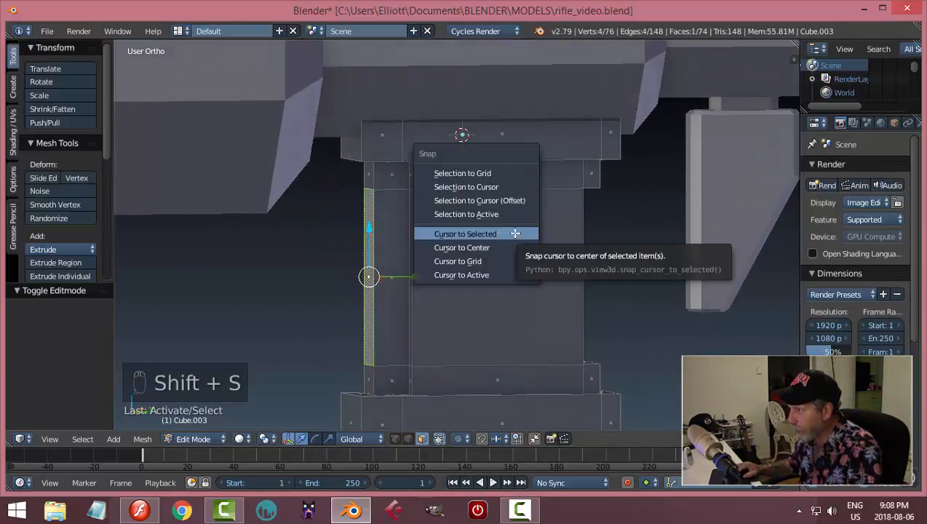
left_click(513, 232)
key("a")
key("Tab")
left_click(517, 243)
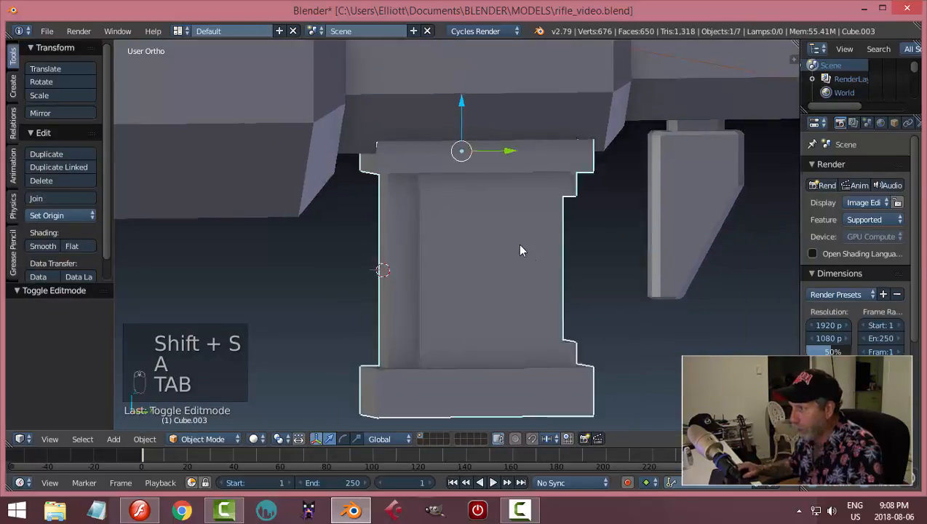
Add a cube at the 3D cursor on the grip's recessed strip and put it in edit mode.
middle_click_drag(517, 243, 505, 249)
key("shift+a")
mouse_move(501, 245)
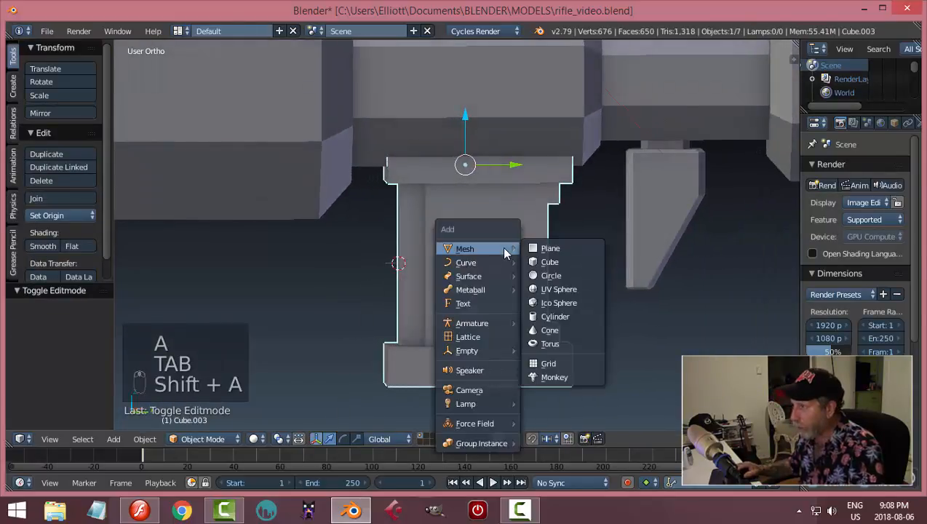
left_click(578, 260)
key("Tab")
left_click(720, 248)
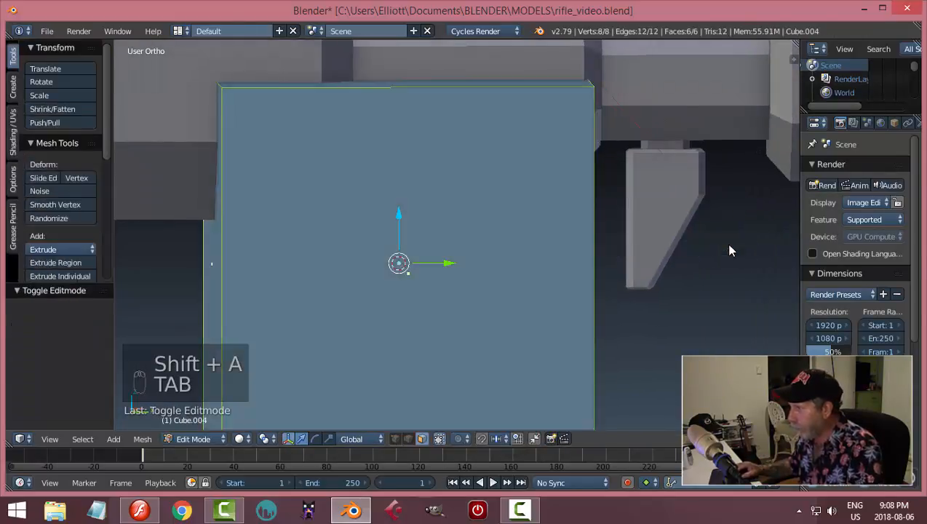
Scale the new cube down uniformly by 0.065 and enlarge it by 1.865 for use as a rib.
key("s")
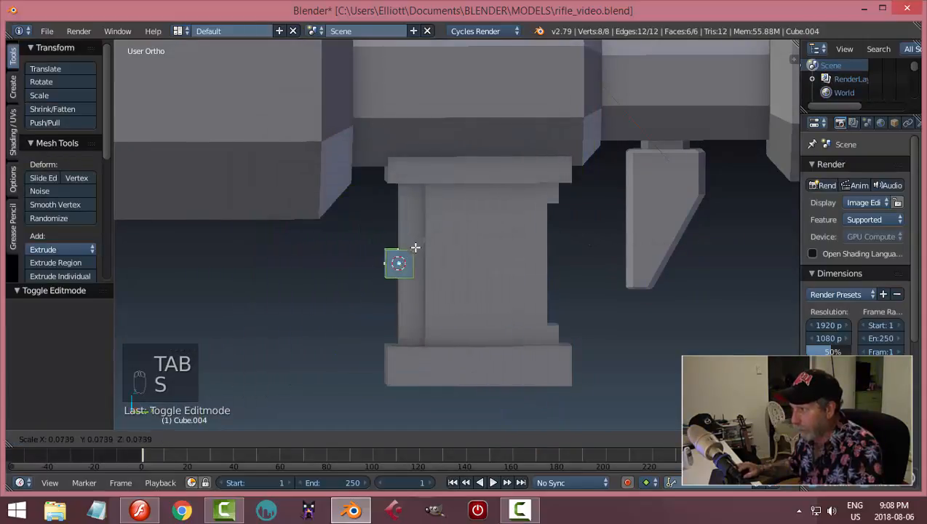
left_click(414, 248)
key("s")
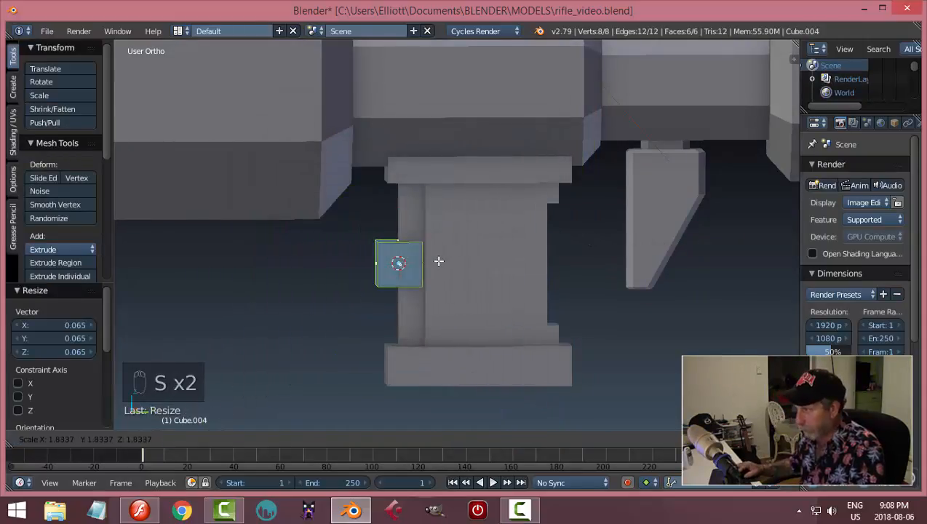
left_click(439, 261)
In wireframe side view, move the cube up over the reference's uppermost rib and shift it 0.025 along Y.
key("KP_3")
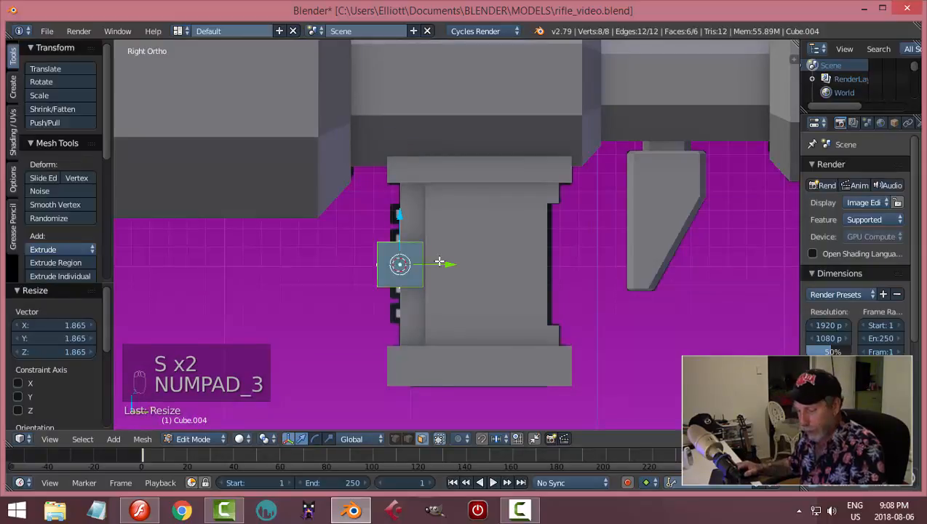
key("z")
left_click(465, 264)
scroll(432, 271, "up", 3)
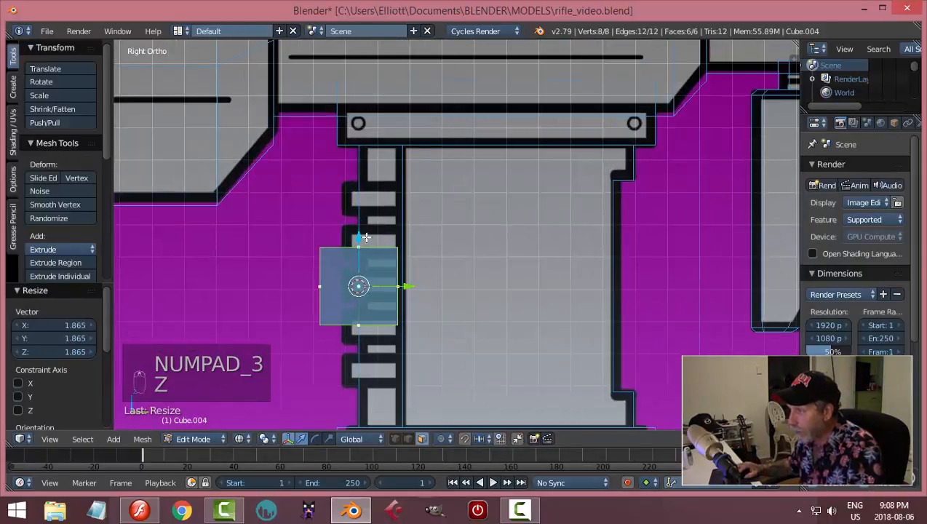
left_click_drag(365, 237, 369, 146)
left_click_drag(410, 197, 420, 200)
Scale the cube by 0.416 along Z, align it vertically with the reference's uppermost rib, and deselect everything.
key("s")
key("z")
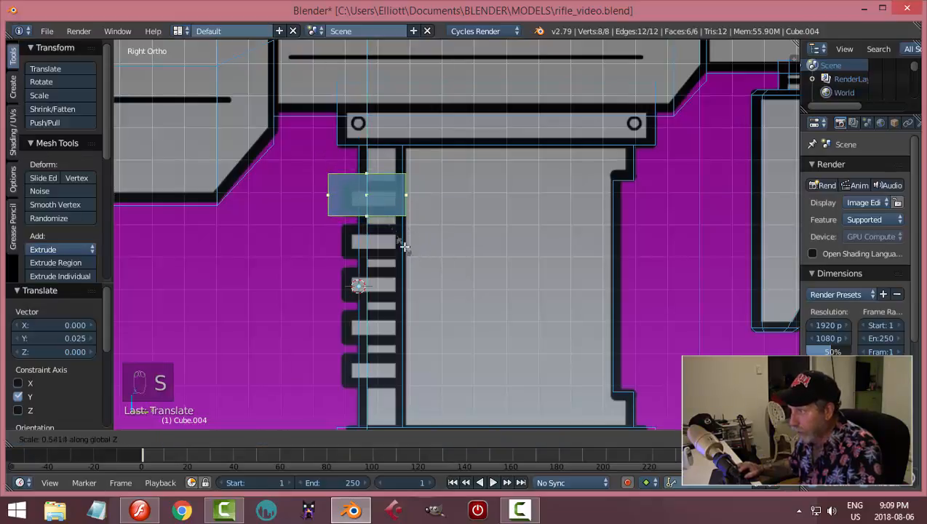
left_click(394, 237)
key("g")
key("z")
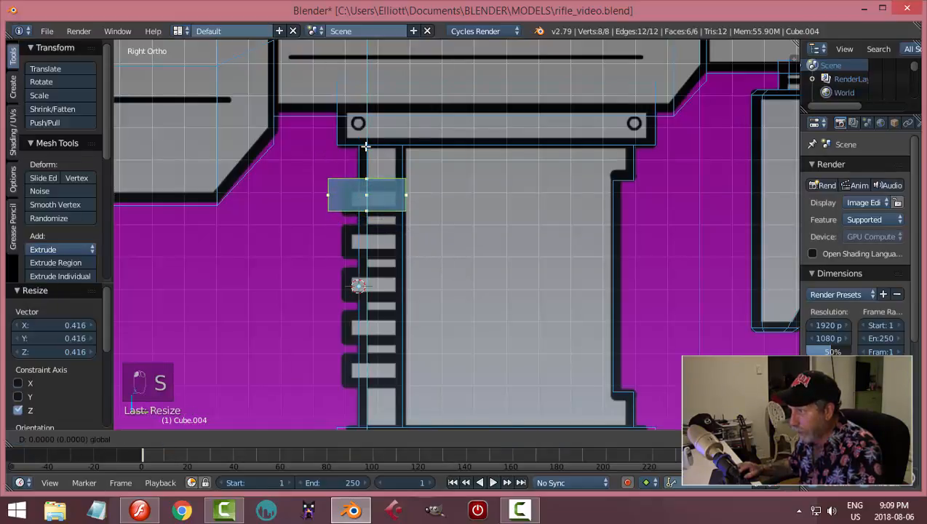
left_click(367, 149)
key("a")
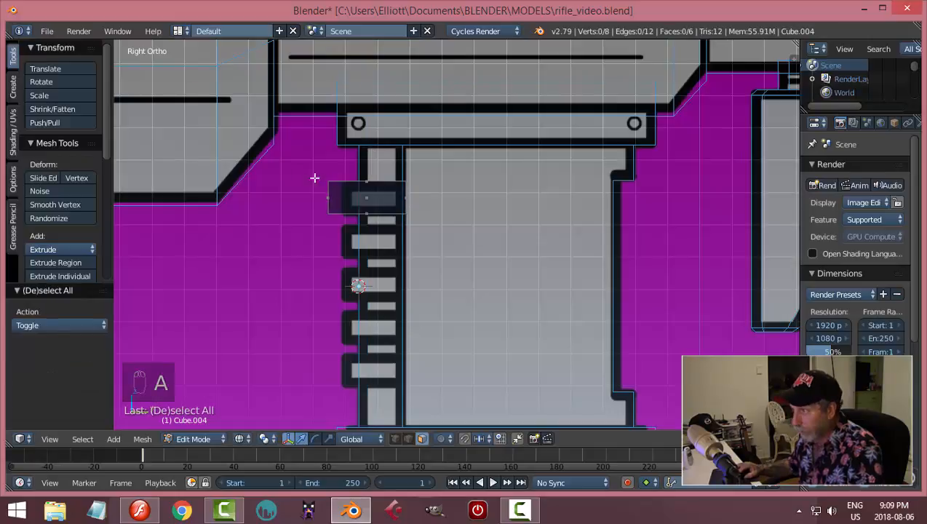
Select the whole rib cube and narrow it by a factor of 0.824 along X.
key("b")
left_click_drag(296, 153, 392, 203)
key("a")
middle_click_drag(485, 228, 592, 256)
key("a")
key("s")
key("x")
left_click(619, 248)
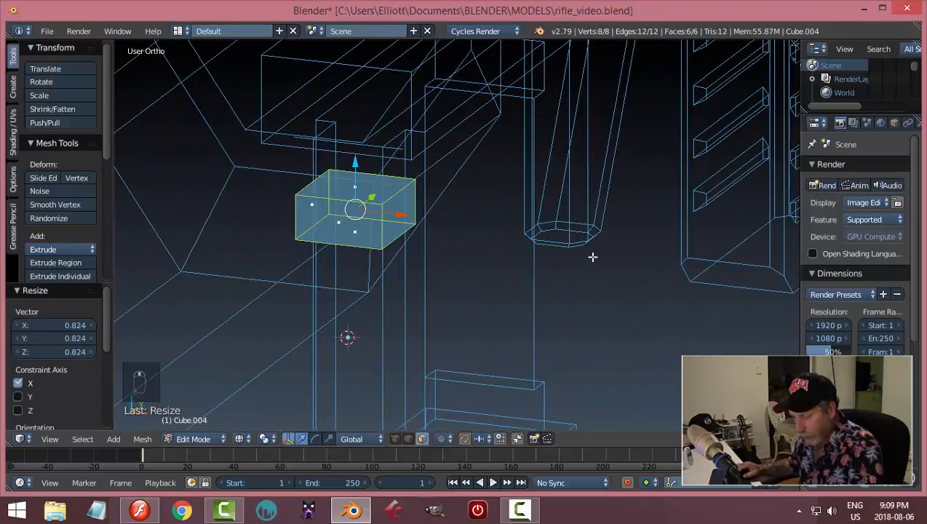
Switch to solid shading and move the rib's rear outer face 0.038 along Y toward the grip.
key("z")
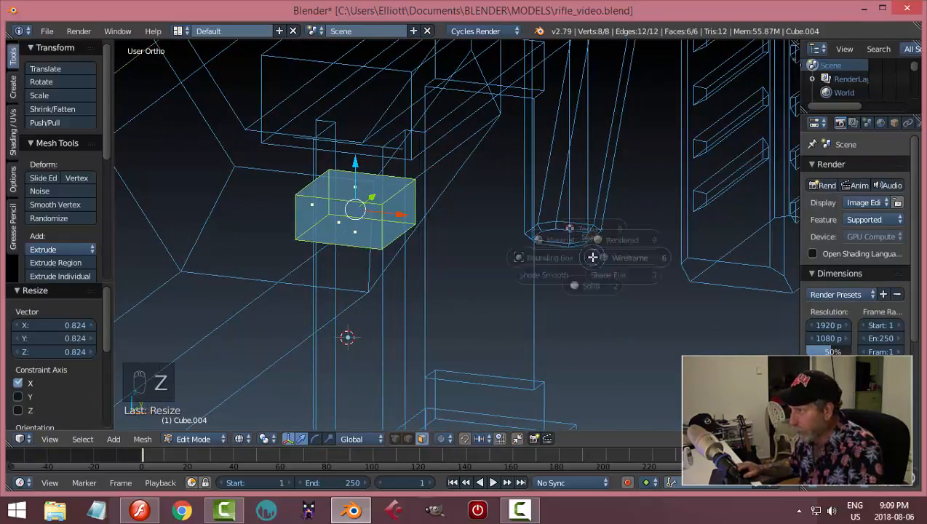
left_click(583, 341)
mouse_move(536, 304)
middle_mouse_down()
mouse_move(575, 247)
mouse_move(586, 208)
mouse_move(492, 221)
mouse_move(542, 205)
mouse_move(461, 270)
mouse_move(483, 345)
mouse_move(505, 364)
mouse_move(464, 362)
mouse_move(463, 351)
middle_mouse_up()
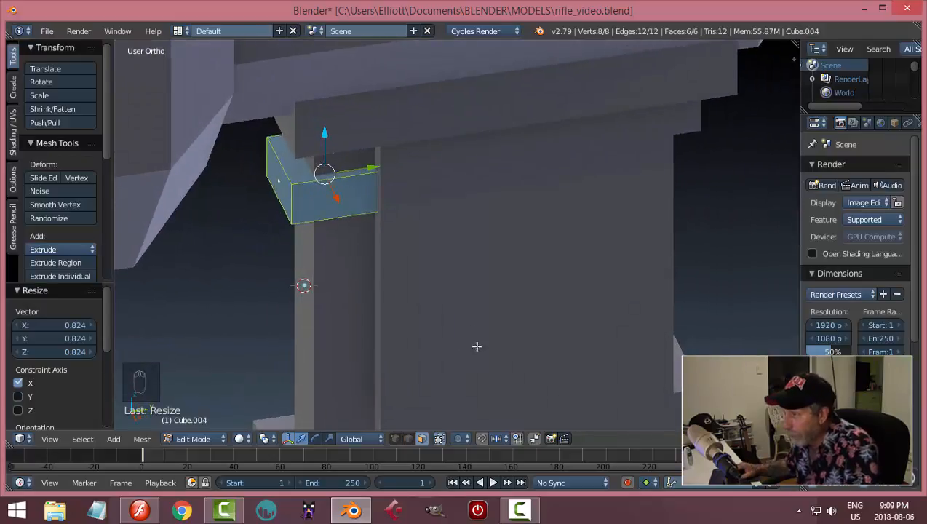
scroll(424, 294, "up", 4)
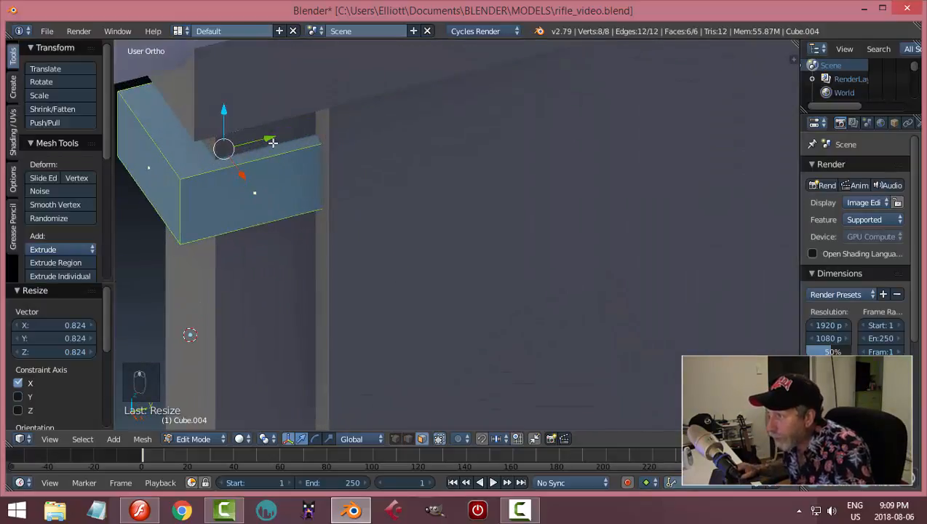
right_click(164, 191)
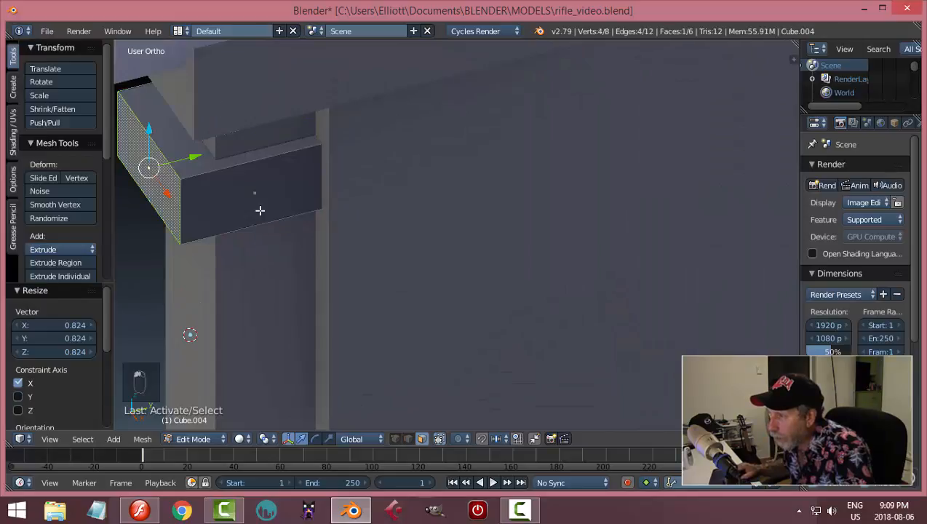
middle_click_drag(258, 210, 220, 150)
left_click_drag(213, 107, 246, 126)
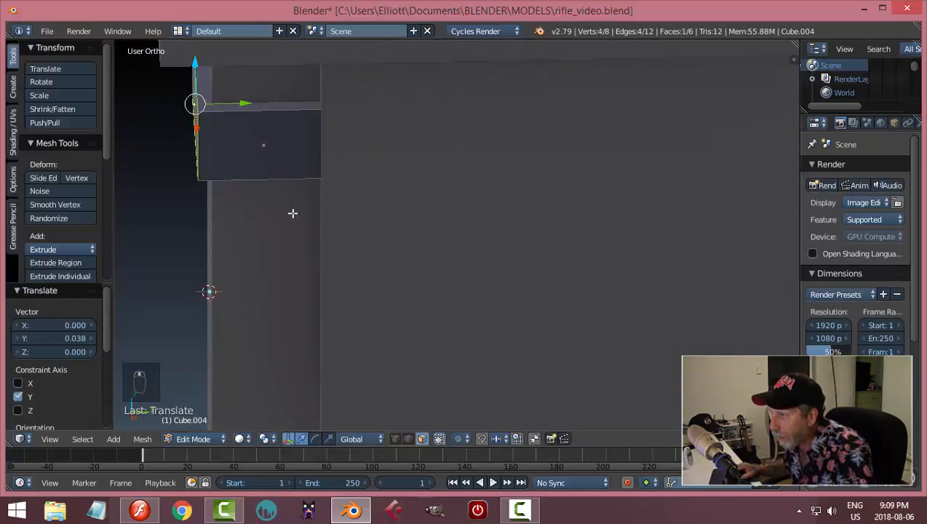
middle_click_drag(292, 211, 424, 277)
key("a")
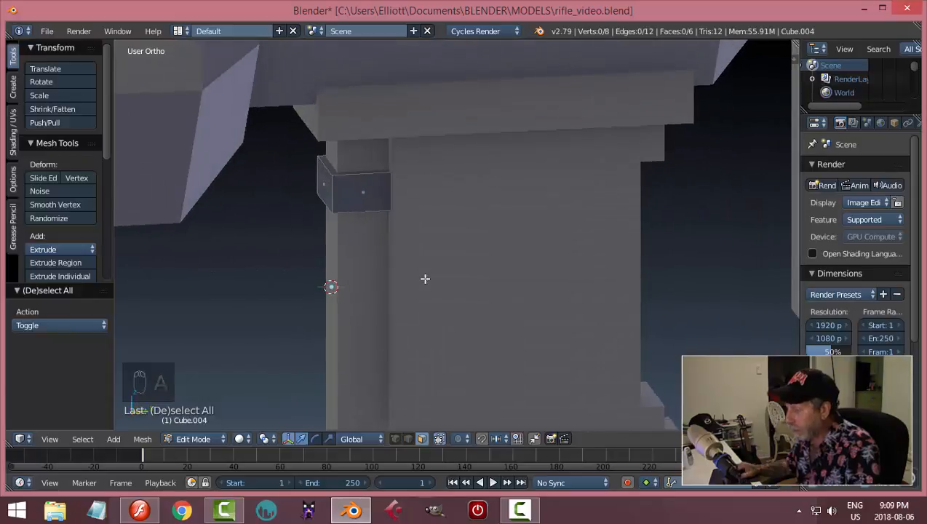
key("KP_3")
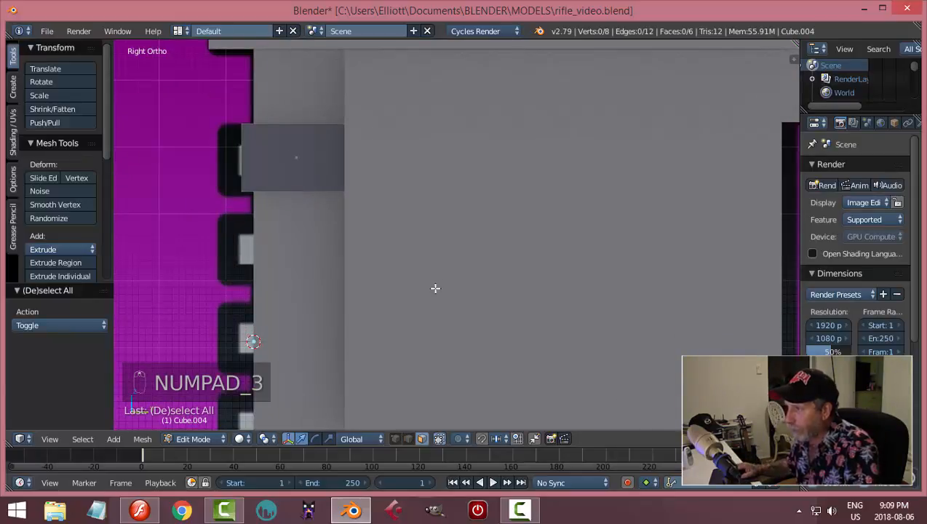
key("a")
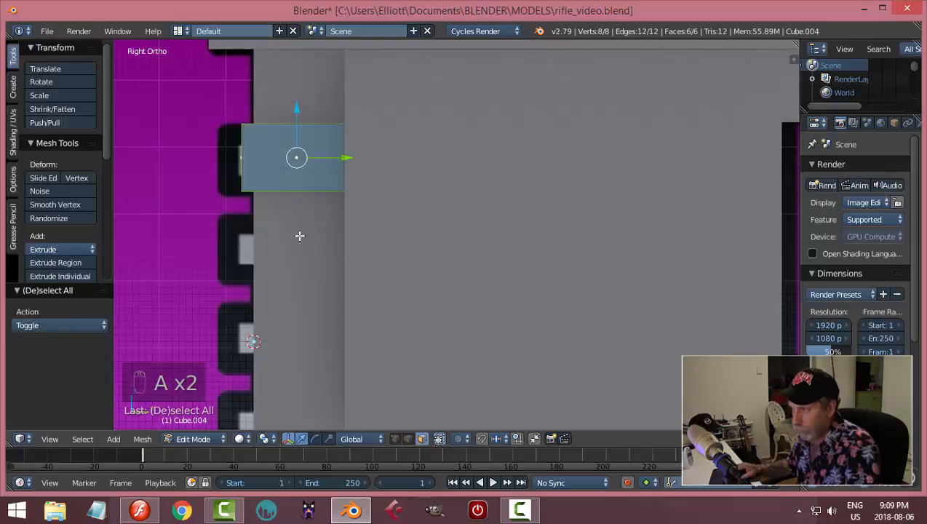
key("a")
key("b")
left_click_drag(208, 93, 255, 224)
middle_click_drag(323, 182, 332, 284)
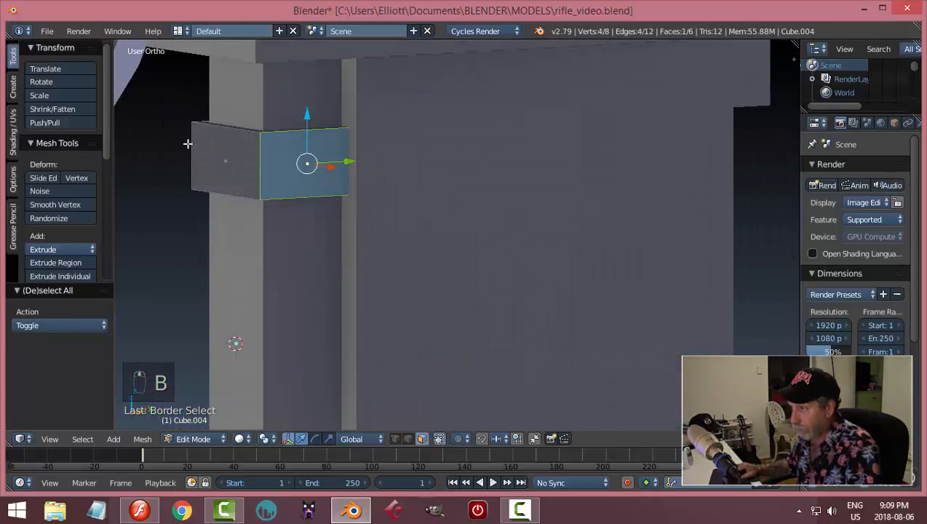
Move the rib's rear outer face -0.036 along Y to meet the reference rib's outer edge.
right_click(247, 171)
middle_click_drag(378, 215, 322, 265)
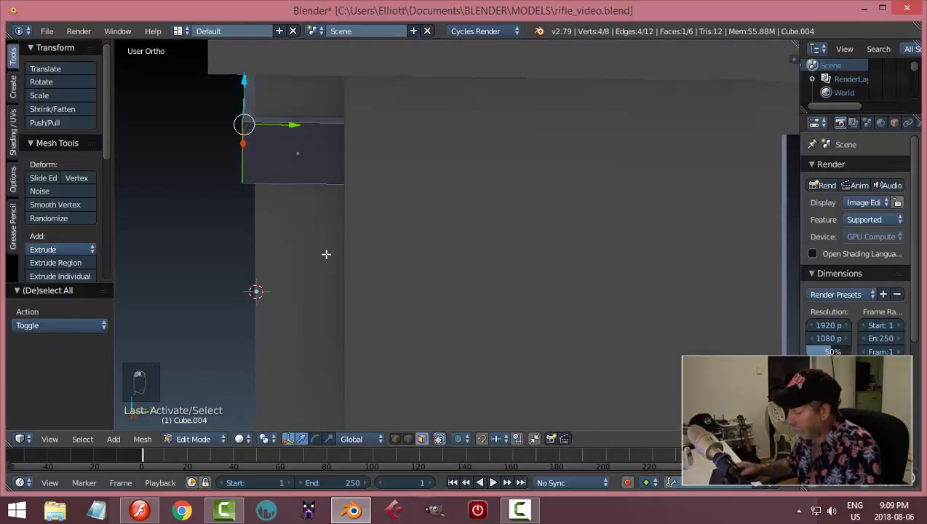
key("KP_3")
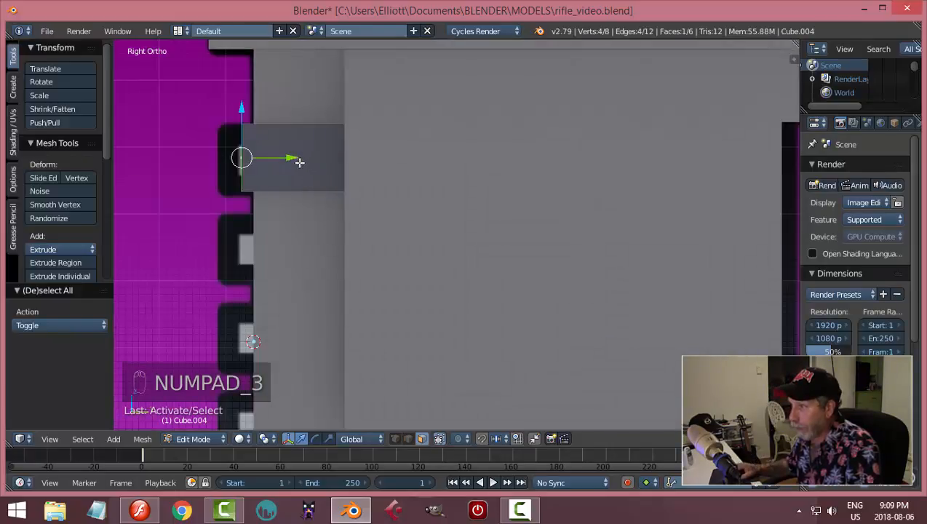
left_click_drag(299, 162, 264, 162)
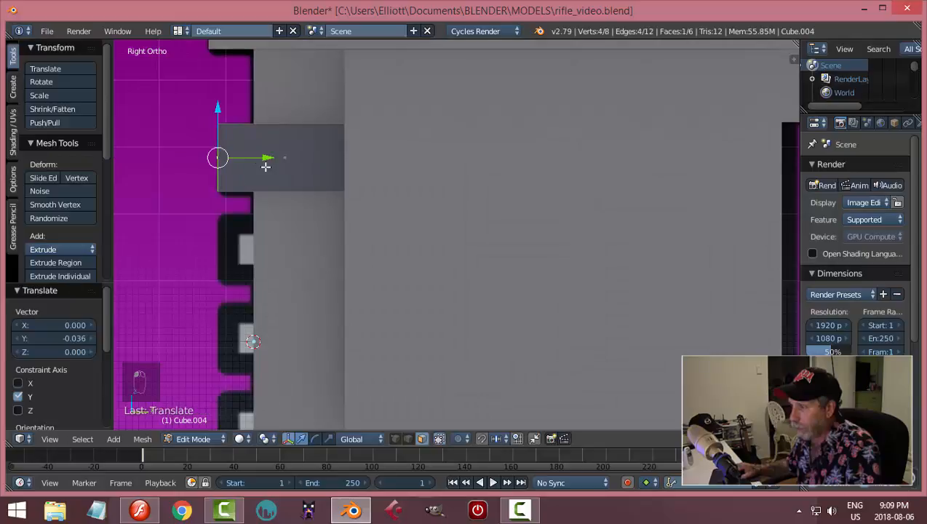
Duplicate the whole rib and move the copy down about 0.134 along Z onto the reference's second rib.
middle_click_drag(248, 327, 285, 304)
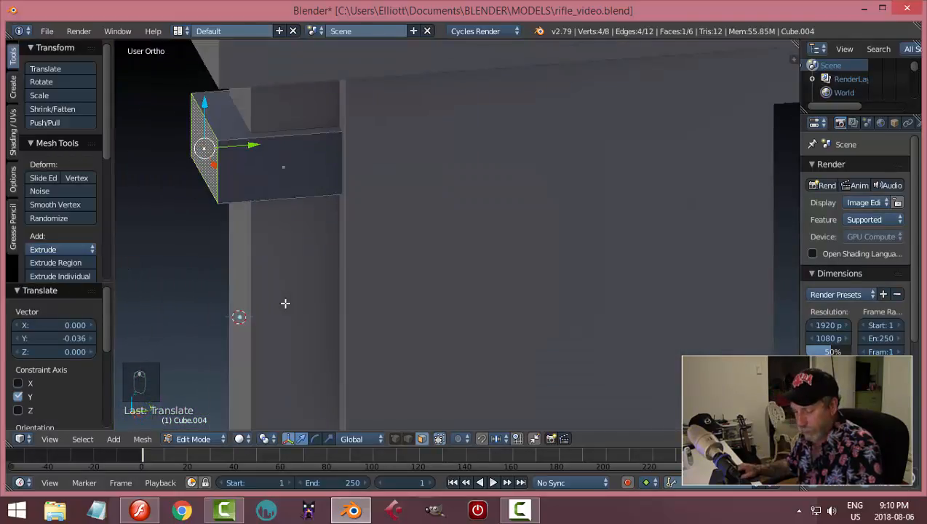
key("a")
key("a")
middle_click_drag(392, 312, 396, 311)
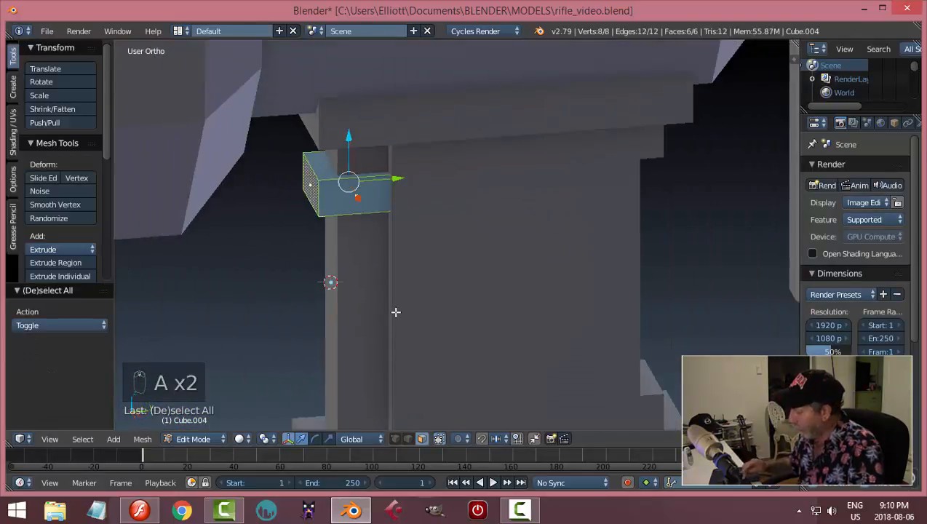
key("KP_3")
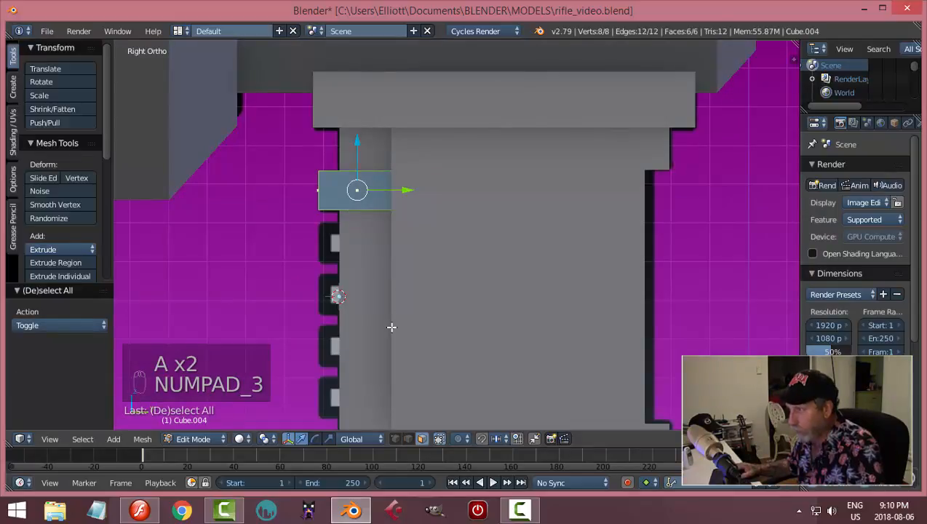
key("shift+d")
left_click_drag(356, 146, 357, 198)
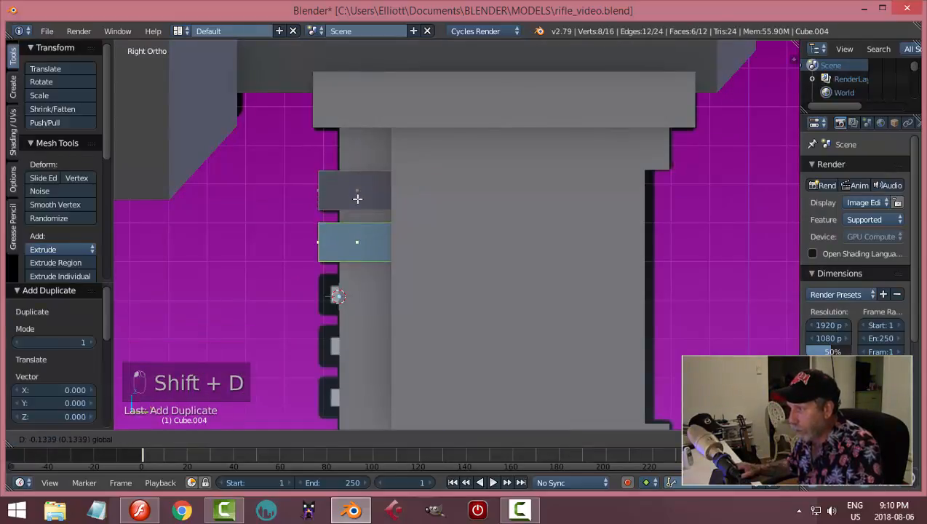
left_click(358, 198)
Duplicate the second rib and move the copy -0.136 along Z onto the reference's third rib.
key("shift+d")
right_click(339, 202)
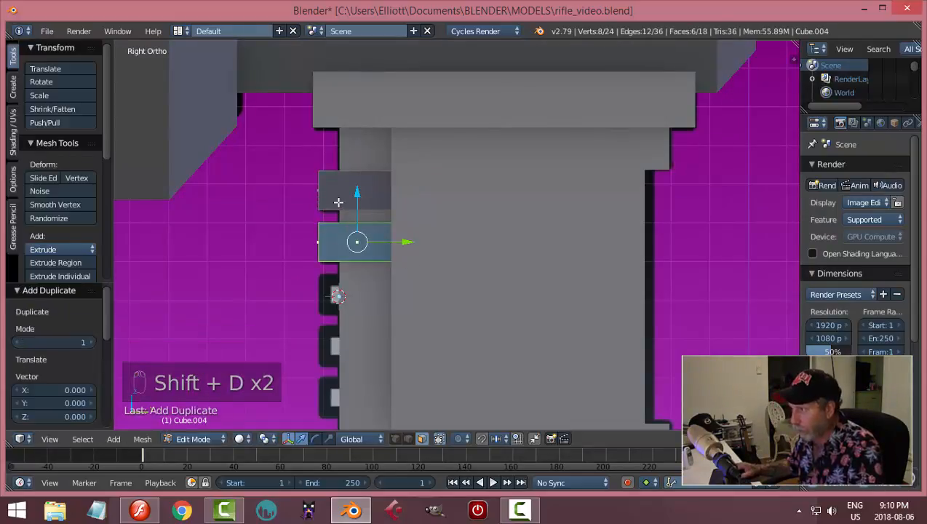
left_click_drag(356, 198, 360, 252)
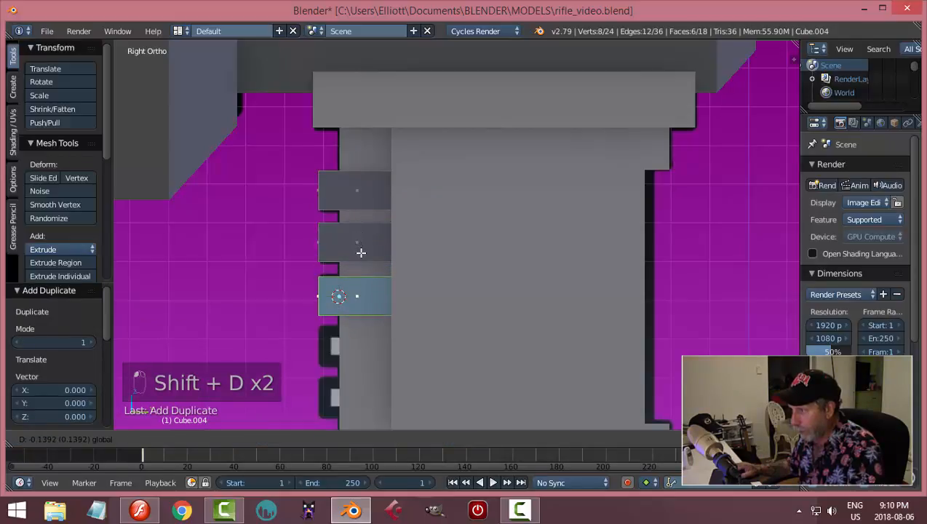
left_click(360, 251)
Duplicate the rib twice more onto the reference's fourth and fifth ribs, and return to object mode with nothing selected.
middle_click_drag(407, 321, 421, 199, "shift")
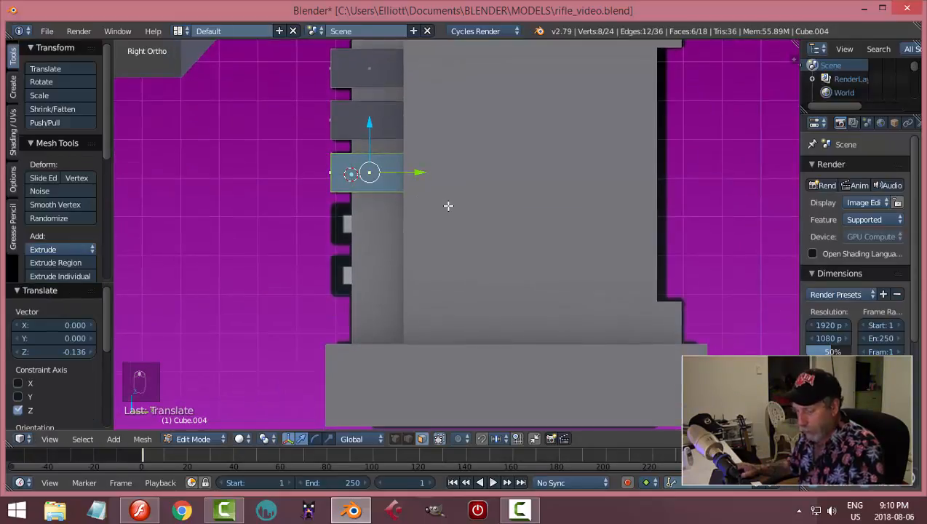
key("shift+d")
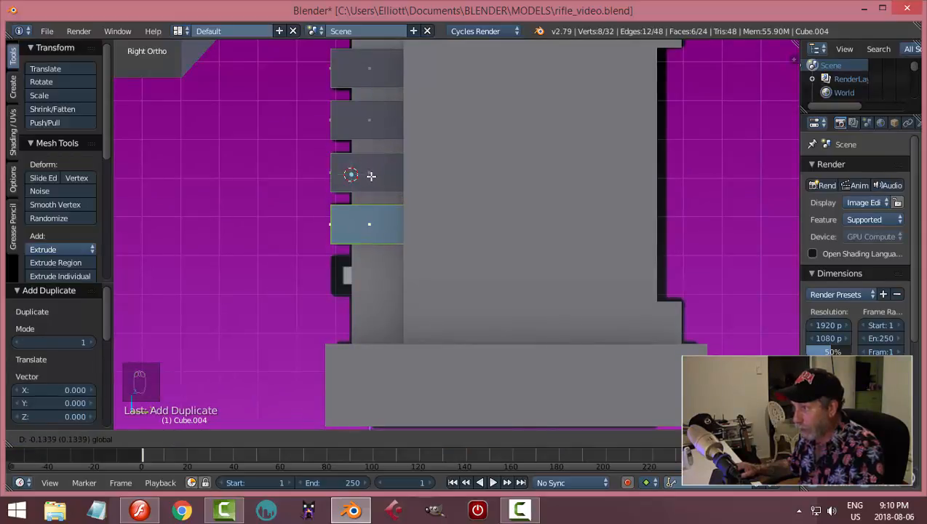
left_click(371, 174)
key("shift+d")
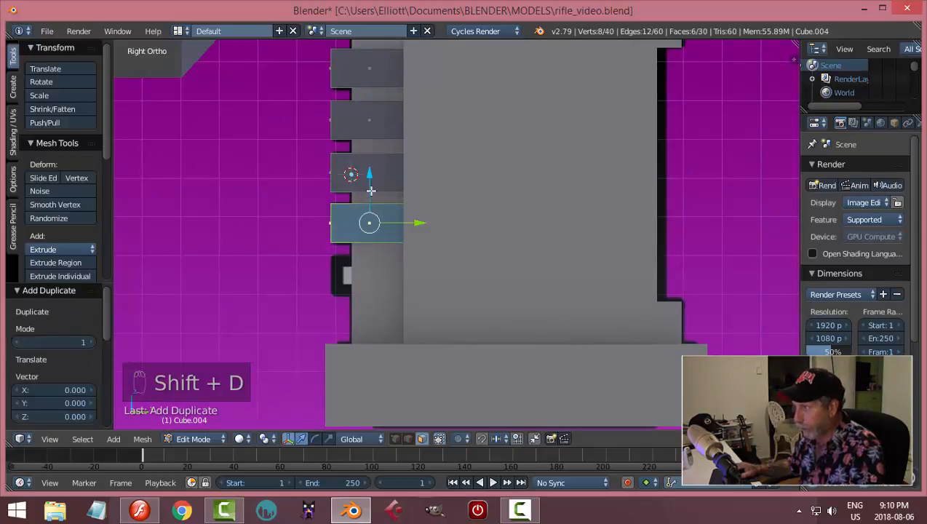
left_click(374, 232)
key("a")
key("Tab")
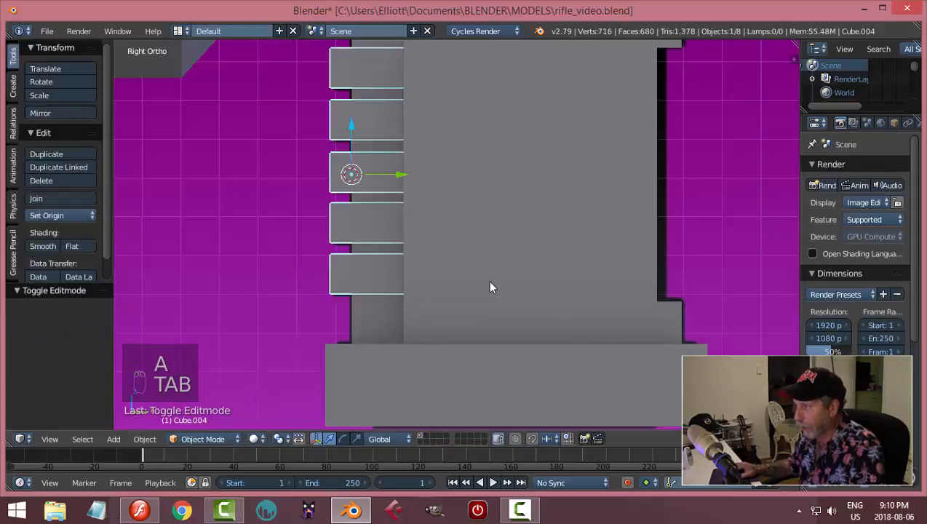
scroll(490, 286, "down", 4)
key("a")
key("a")
middle_click_drag(471, 300, 437, 240)
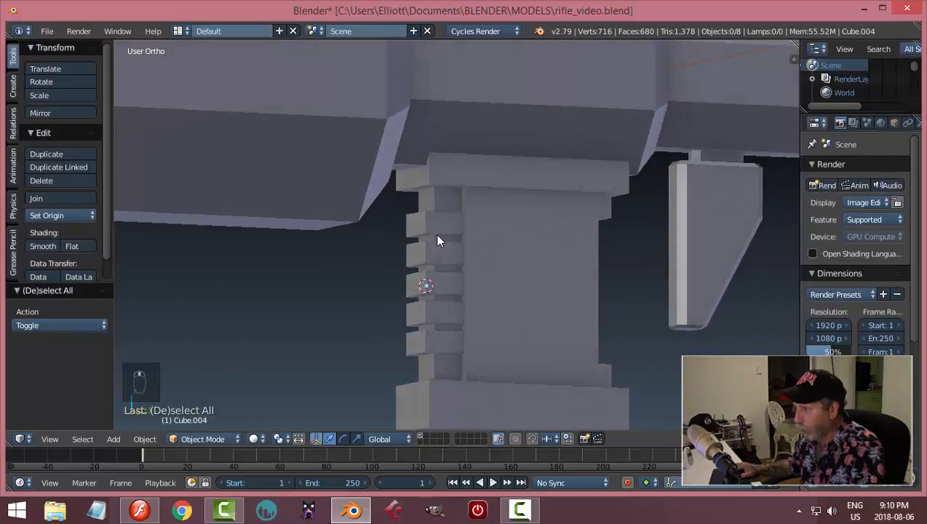
In edit mode, select the rear outer faces of all five ribs and move them 0.038 along Y toward the grip.
right_click(436, 240)
key("Tab")
middle_click_drag(521, 270, 440, 271)
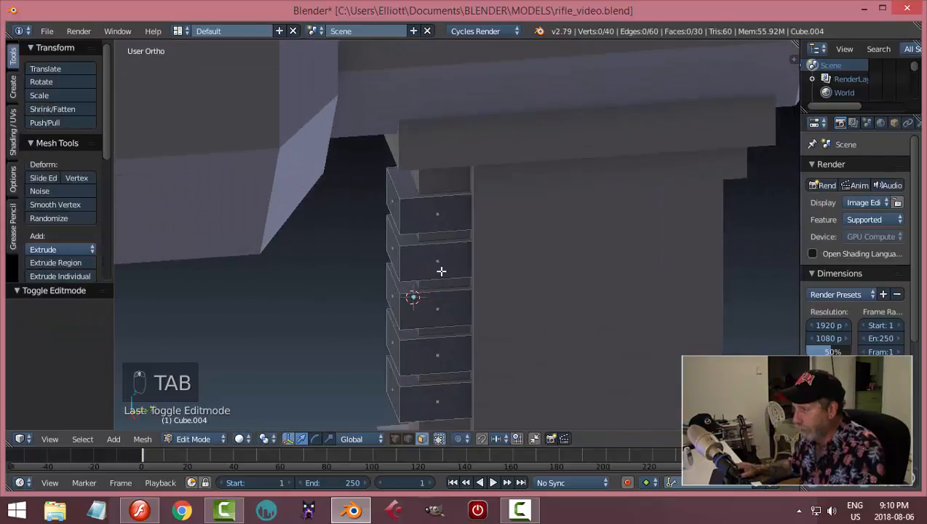
right_click(389, 192)
right_click(394, 247, "shift")
right_click(391, 291, "shift")
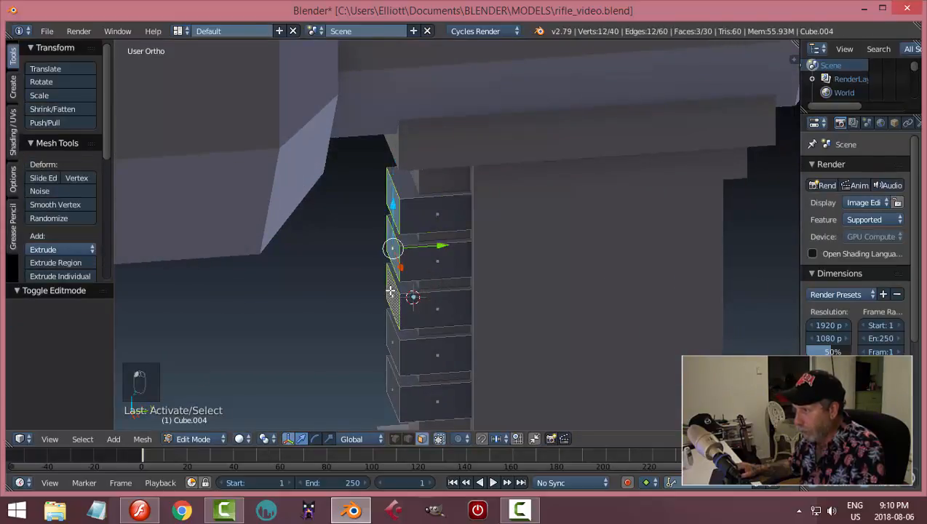
right_click(393, 339, "shift")
right_click(391, 384, "shift")
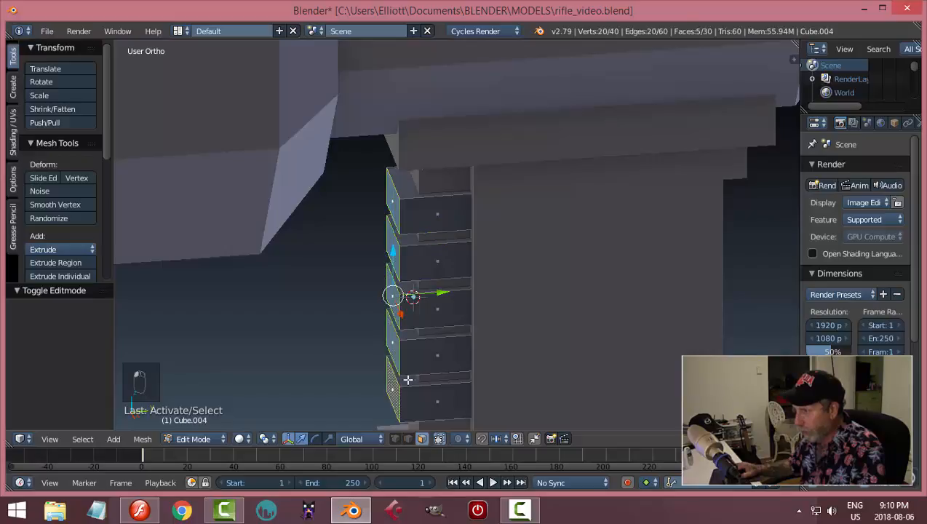
middle_click_drag(415, 376, 465, 322)
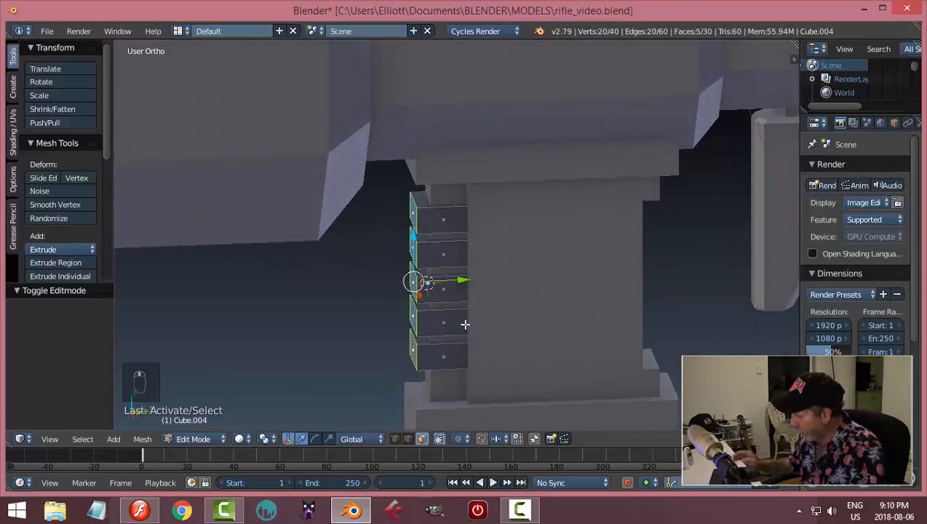
key("KP_3")
scroll(465, 324, "up", 2)
scroll(464, 325, "up", 1)
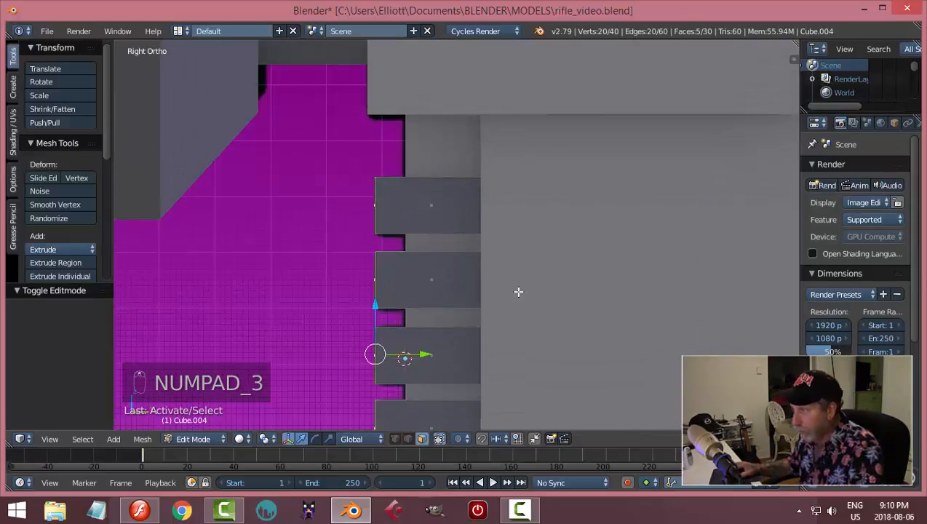
key("z")
left_click(548, 227)
mouse_move(548, 228)
middle_mouse_down()
mouse_move(557, 299)
mouse_move(559, 277)
mouse_move(507, 247)
mouse_move(503, 261)
mouse_move(401, 339)
middle_mouse_up()
left_click_drag(353, 341, 399, 357)
scroll(407, 356, "down", 5)
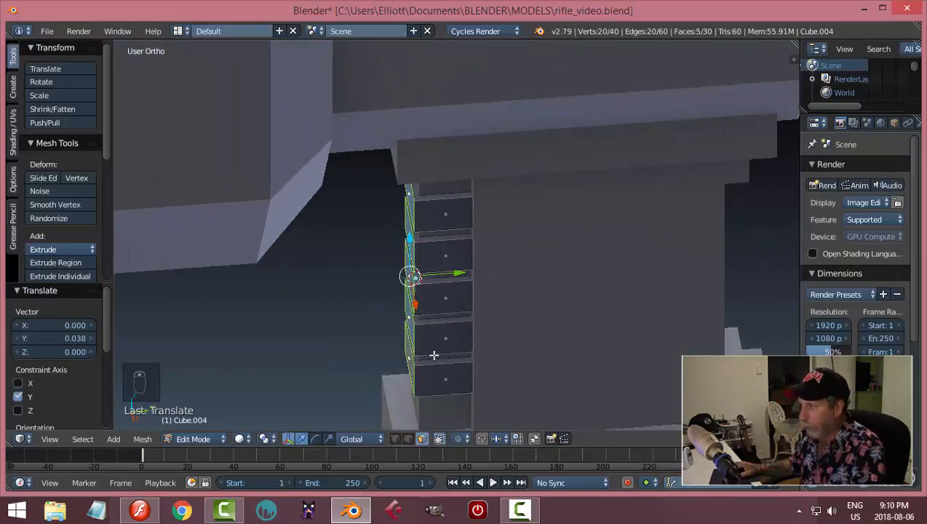
Return to object mode, join the ribs with the grip body into one object, and deselect everything.
key("Tab")
scroll(440, 358, "down", 3)
key("a")
key("a")
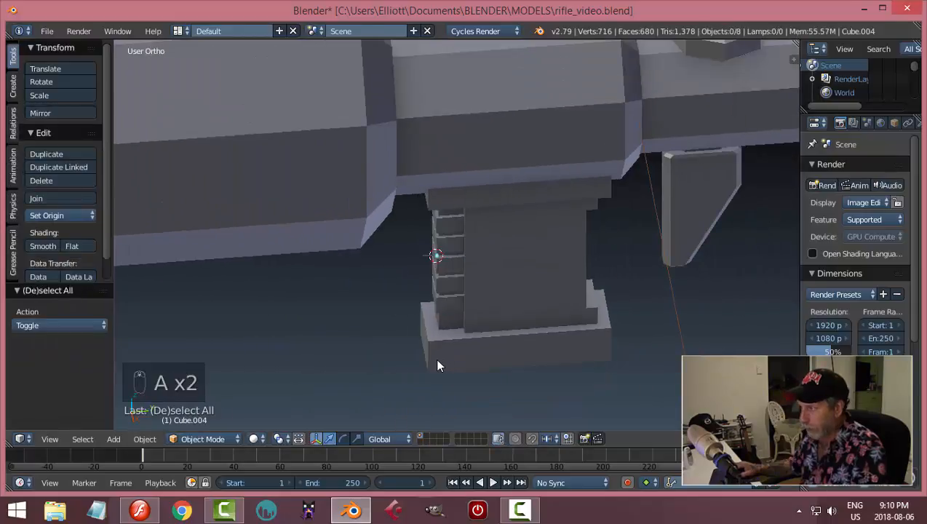
middle_click_drag(437, 365, 454, 335)
scroll(469, 333, "up", 2)
scroll(466, 337, "up", 3)
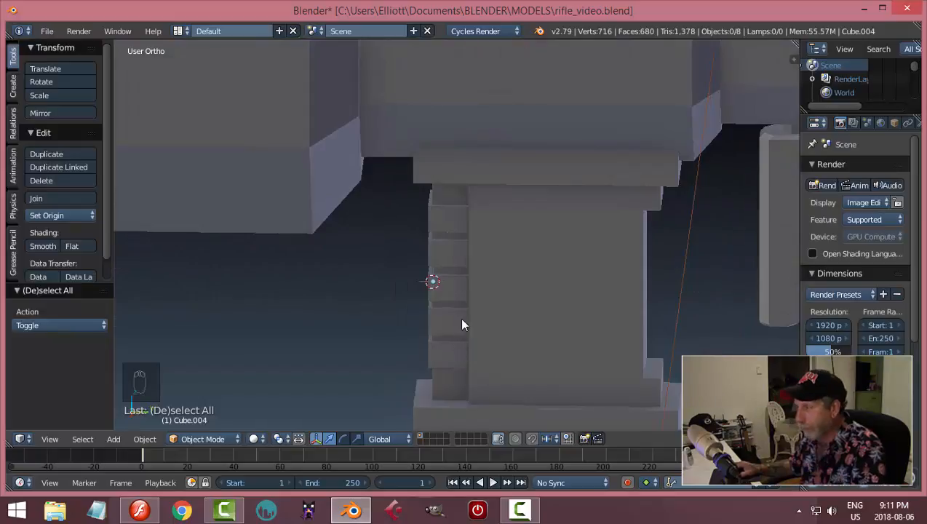
right_click(456, 223)
right_click(520, 275, "shift")
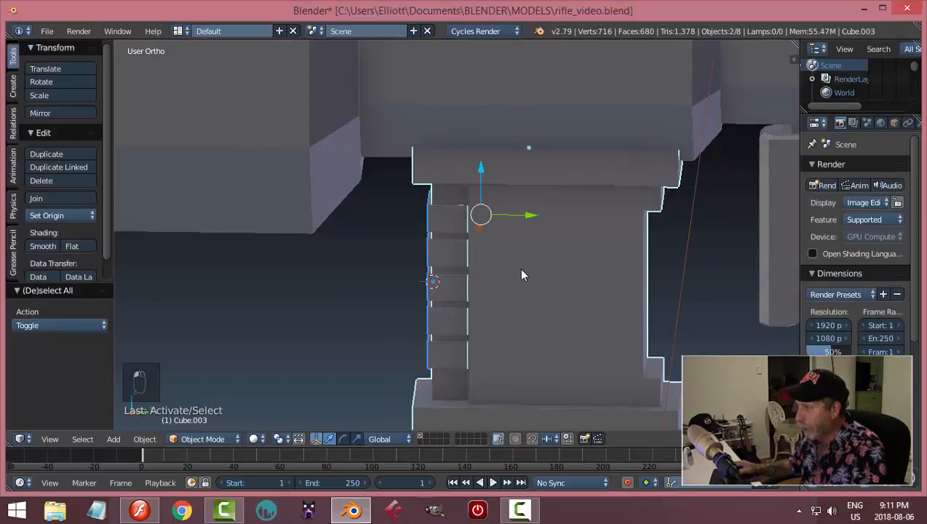
key("ctrl+j")
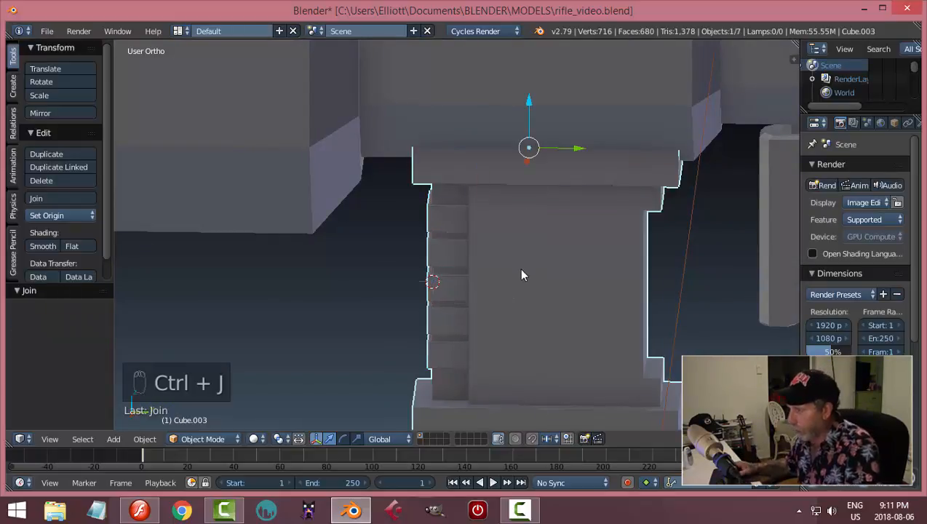
key("a")
middle_click_drag(511, 267, 463, 243)
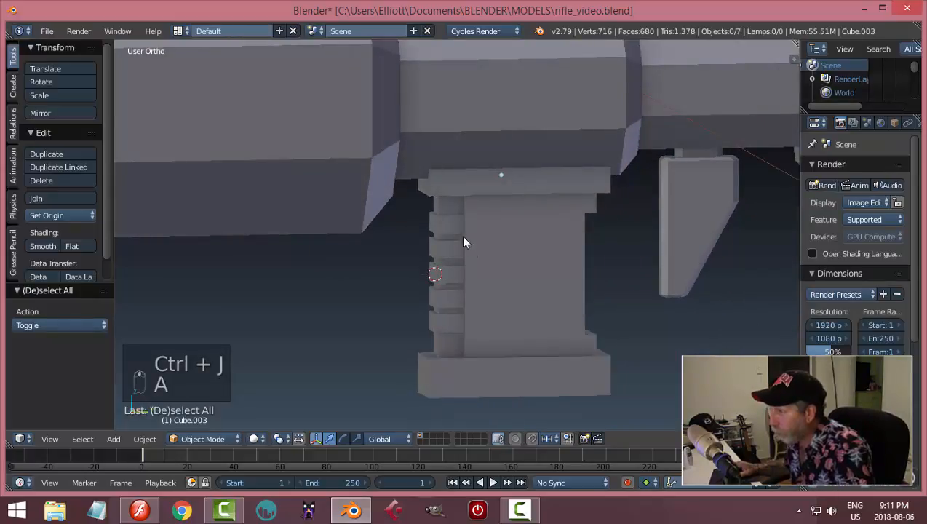
Leave every object deselected and save the rifle file.
right_click(459, 229)
key("a")
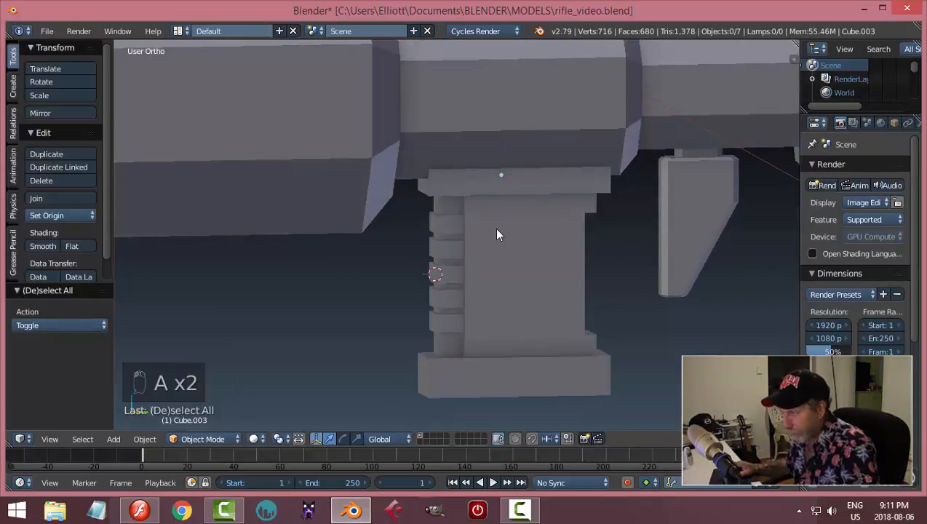
key("ctrl+s")
Compare the grip's base with the reference in right-side wireframe, and enter edit mode with edge selection and nothing selected.
middle_click_drag(535, 260, 547, 286)
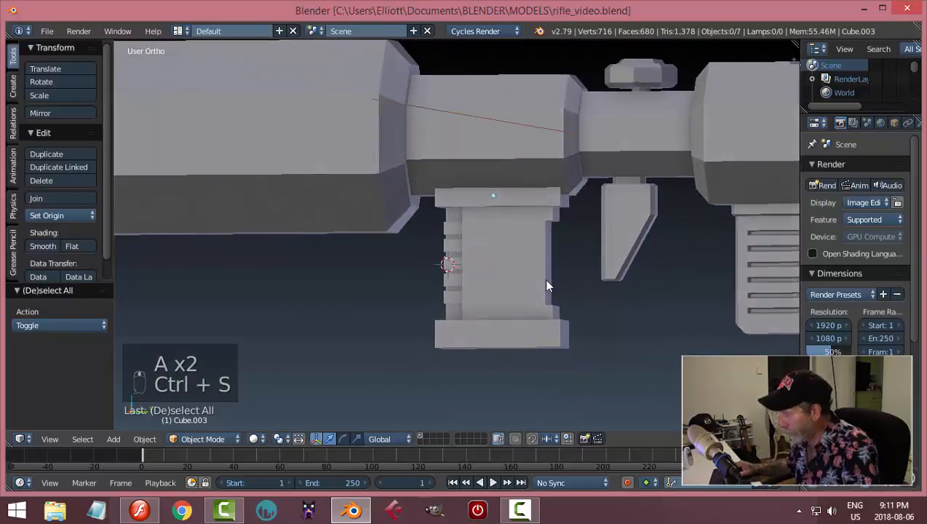
key("KP_3")
key("z")
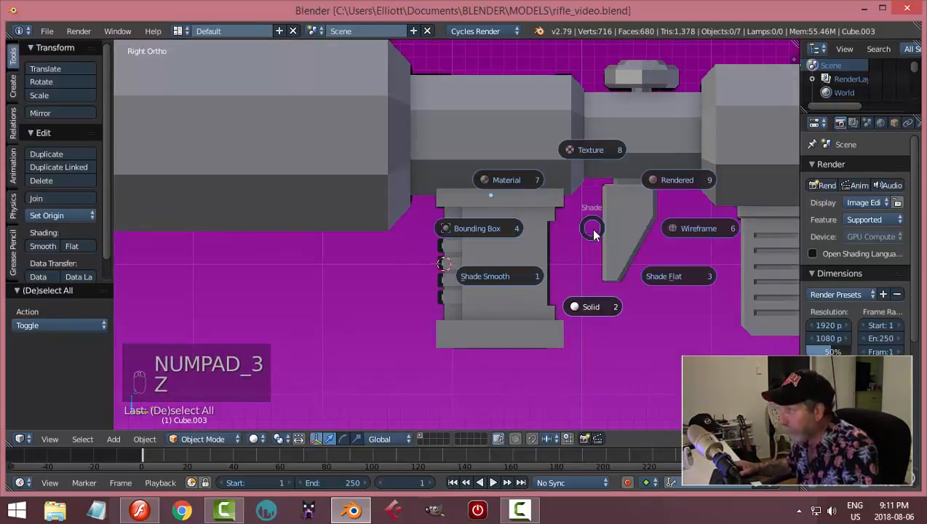
left_click(716, 227)
scroll(438, 161, "up", 4)
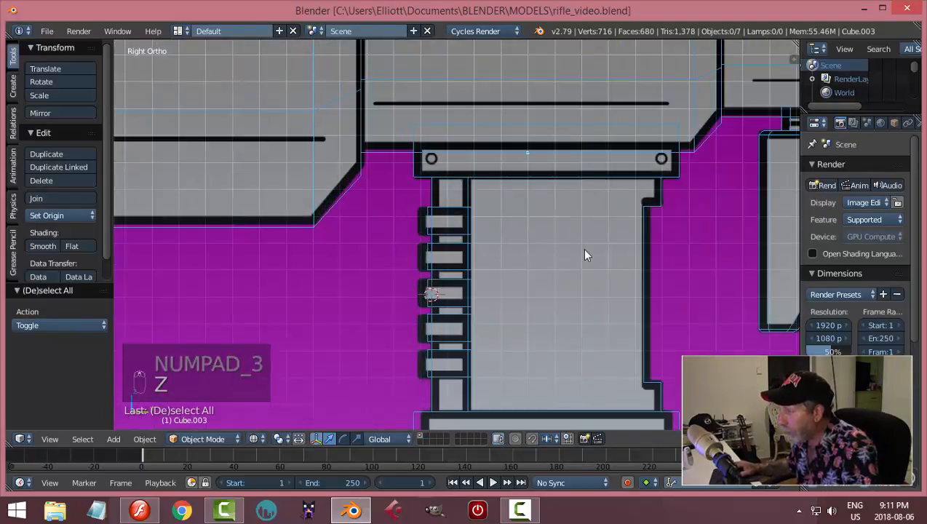
scroll(579, 256, "down", 1)
middle_click_drag(580, 309, 525, 213, "shift")
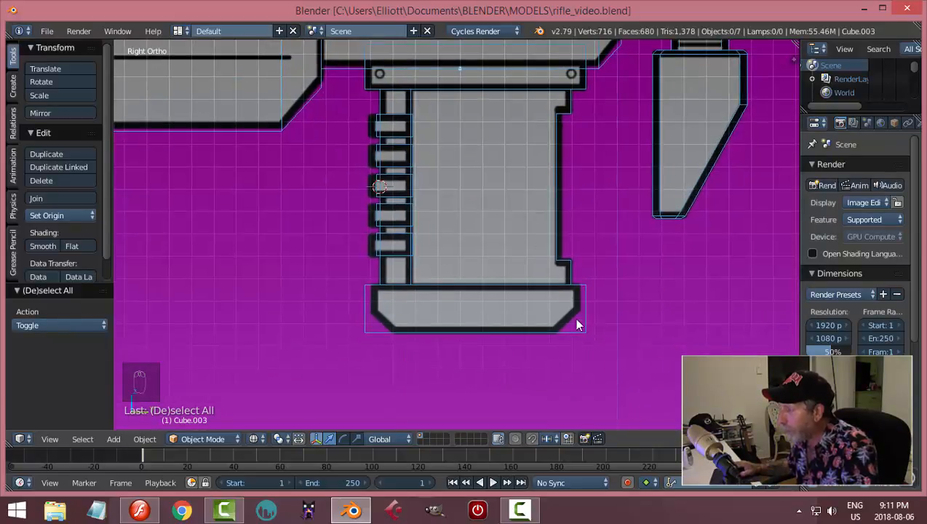
key("Tab")
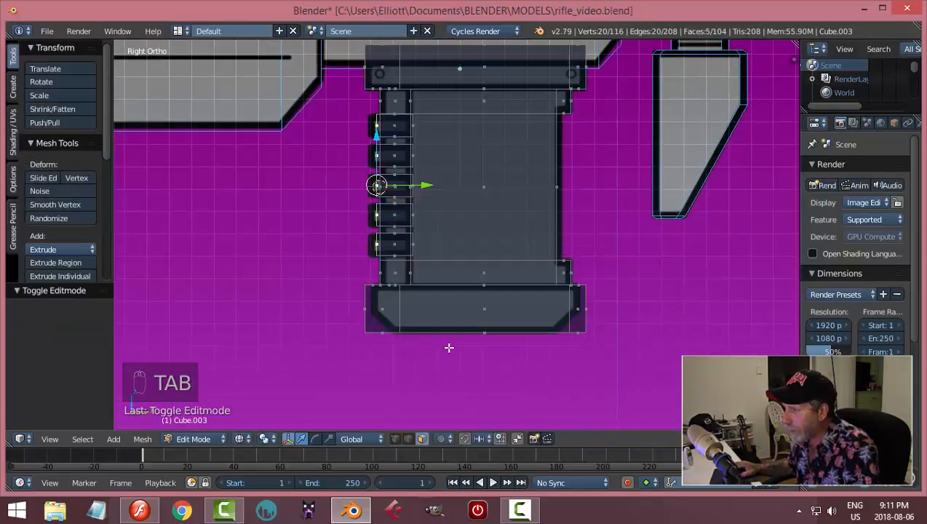
key("a")
key("a")
key("ctrl+Tab")
left_click(414, 333)
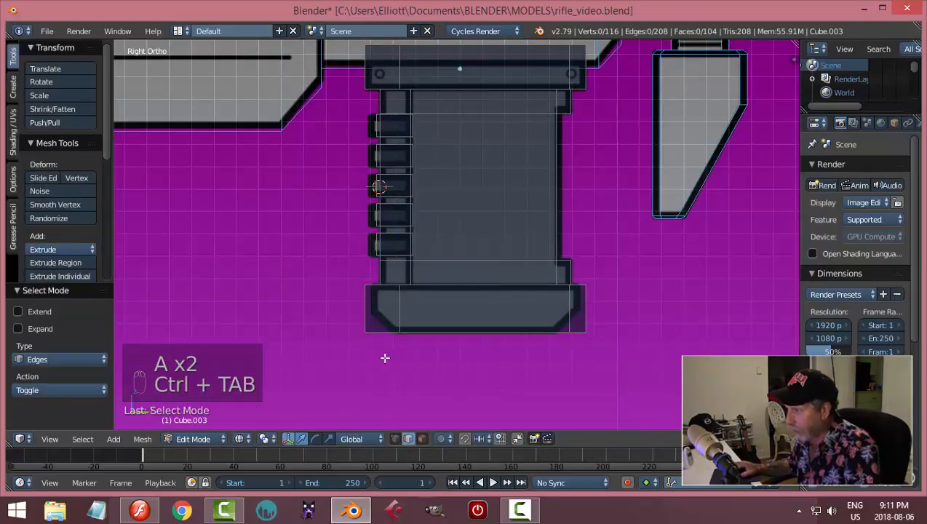
In solid shading, select the two bottom edges at the front and rear ends of the rear grip's base block.
middle_click_drag(385, 358, 376, 322)
middle_click_drag(496, 338, 586, 293)
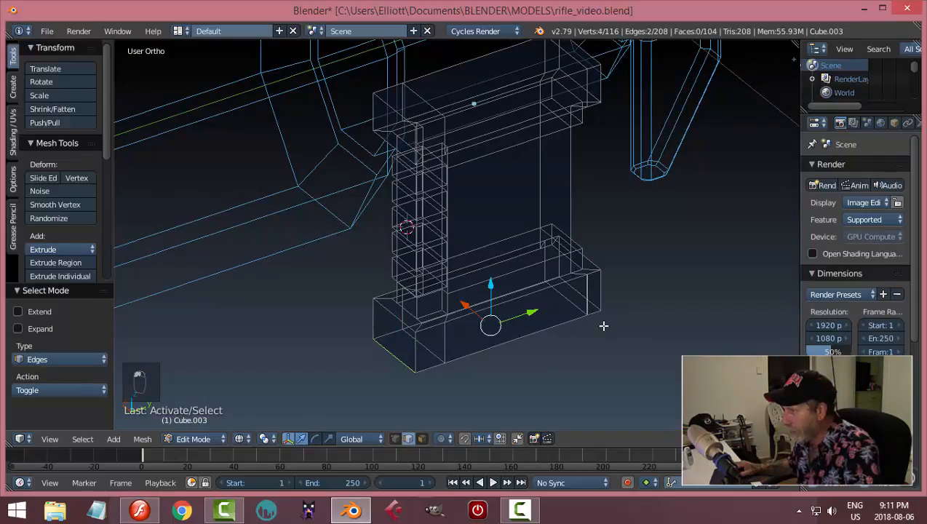
key("ctrl+z")
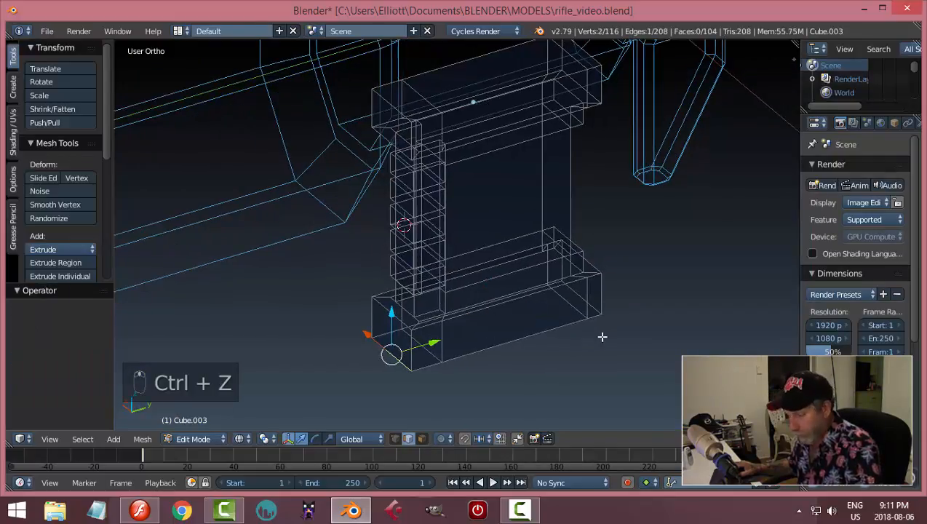
key("z")
left_click(627, 414)
right_click(587, 294)
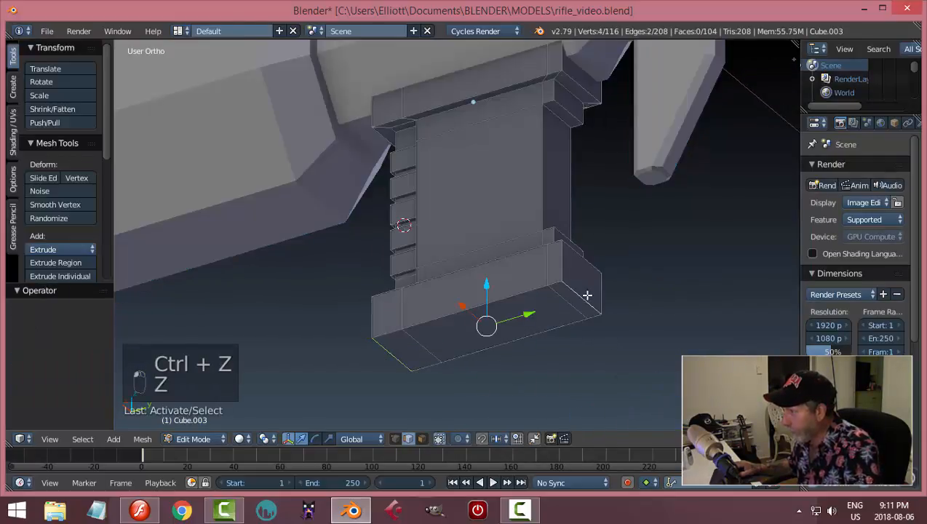
Bevel the two bottom end edges of the grip's base by about 0.067 with one segment, matching the reference outline, and clear the selection.
mouse_move(588, 294)
middle_mouse_down()
mouse_move(544, 348)
mouse_move(565, 372)
mouse_move(602, 353)
middle_mouse_up()
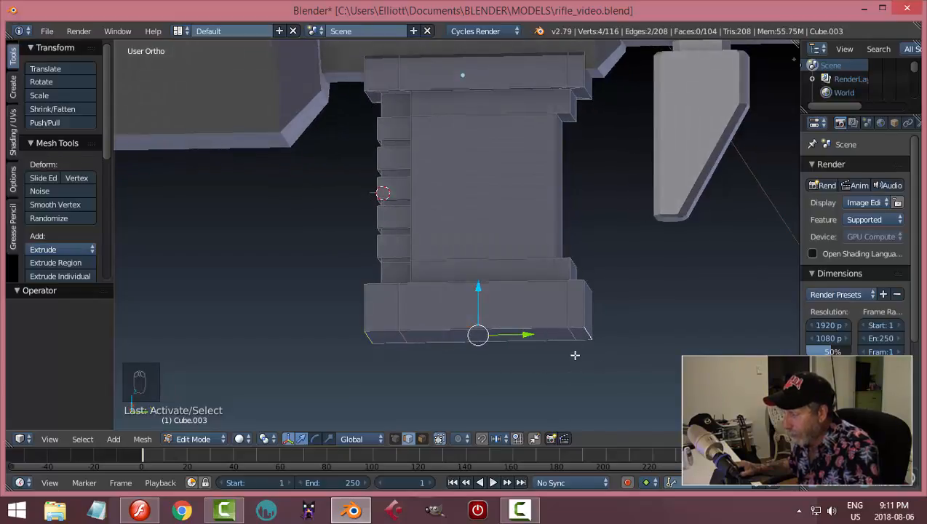
middle_click_drag(584, 340, 579, 404)
key("KP_3")
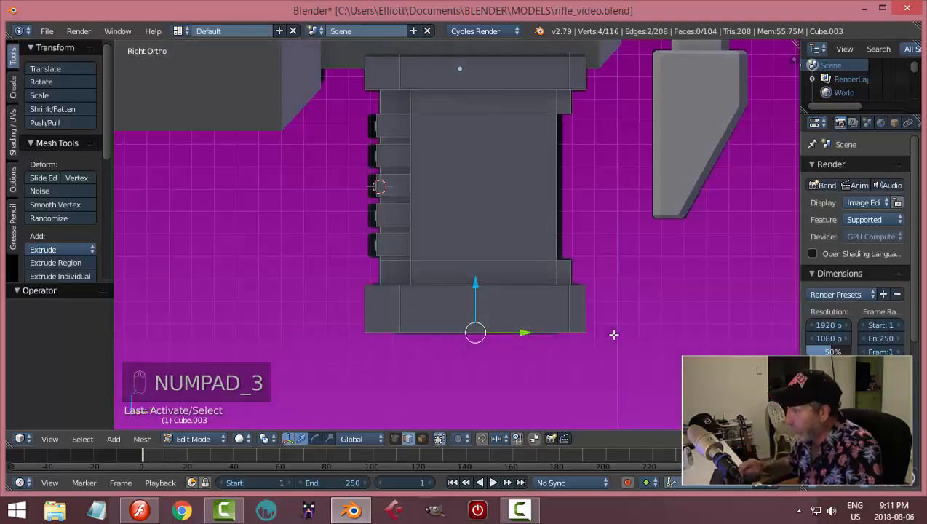
key("z")
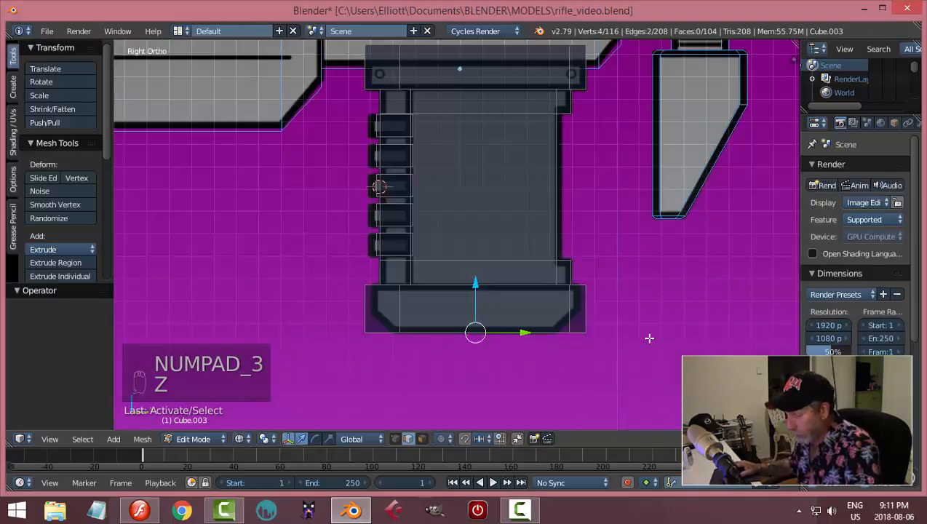
key("ctrl+b")
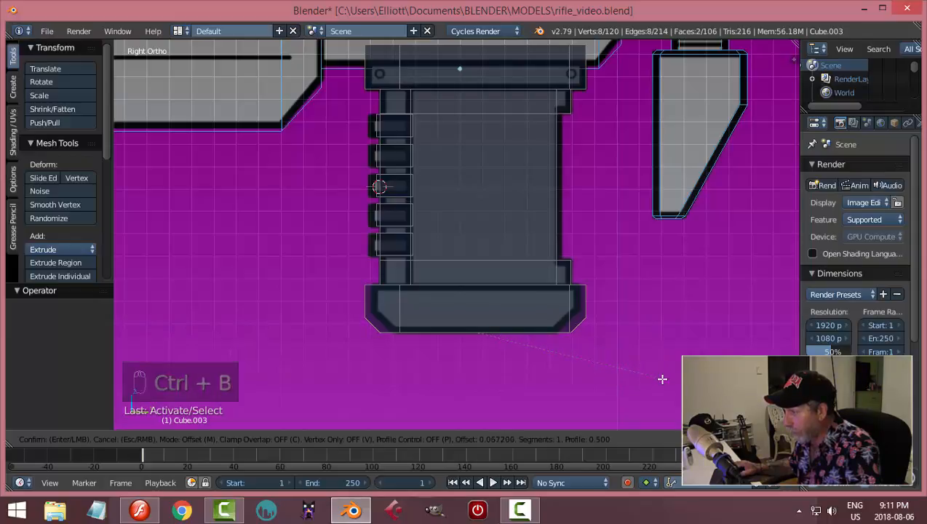
left_click(661, 379)
key("a")
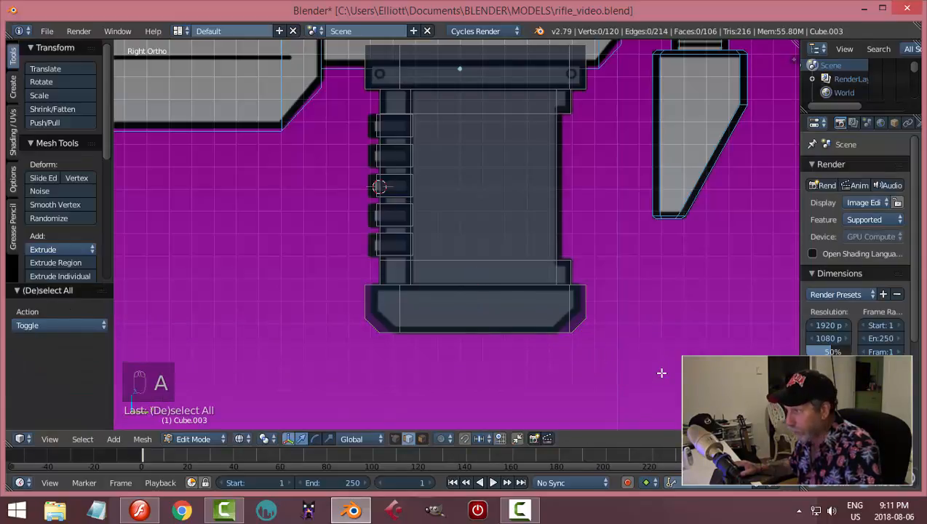
Switch the model back to solid shading and reopen the grip's mesh in edit mode.
key("Tab")
left_click(569, 374)
scroll(662, 360, "down", 1)
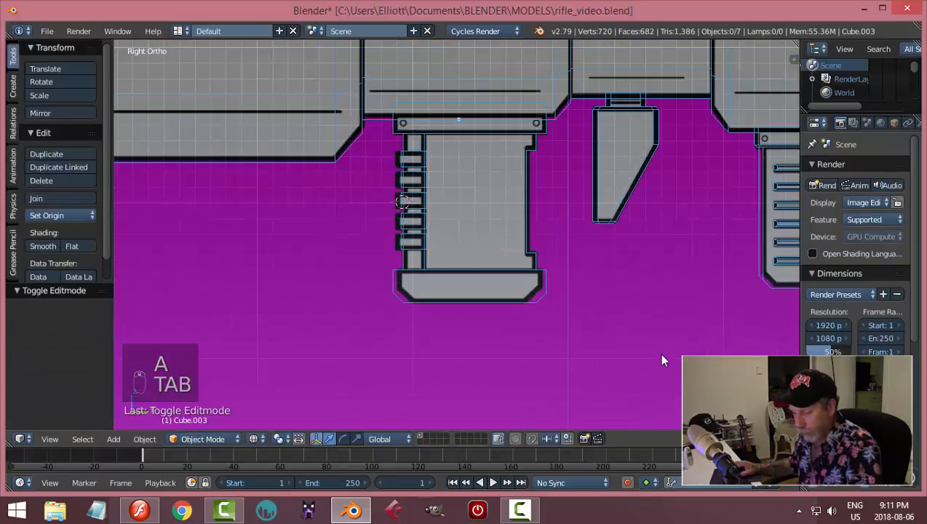
key("z")
left_click(654, 432)
mouse_move(618, 364)
middle_mouse_down()
mouse_move(591, 330)
mouse_move(471, 321)
mouse_move(351, 331)
mouse_move(387, 362)
mouse_move(672, 310)
mouse_move(650, 347)
mouse_move(530, 348)
middle_mouse_up()
scroll(508, 238, "up", 2)
left_click(508, 238)
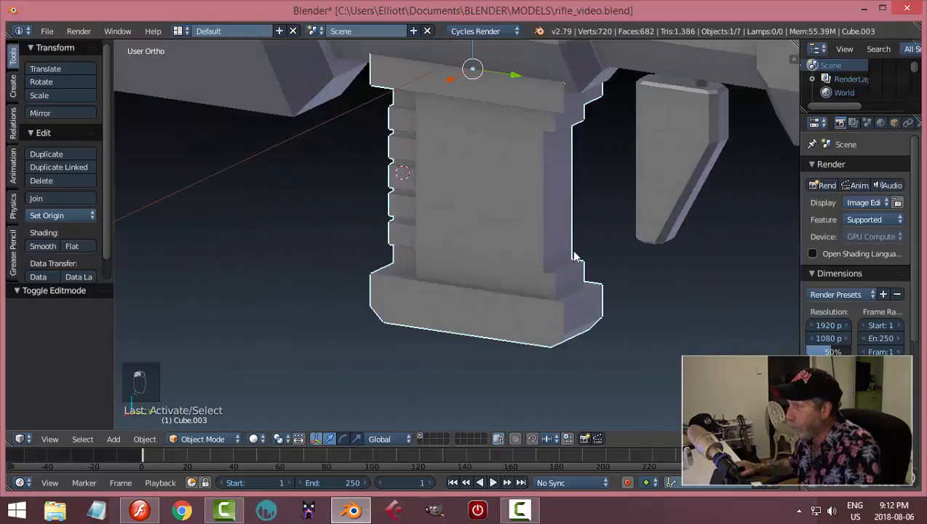
key("Tab")
left_click(626, 250)
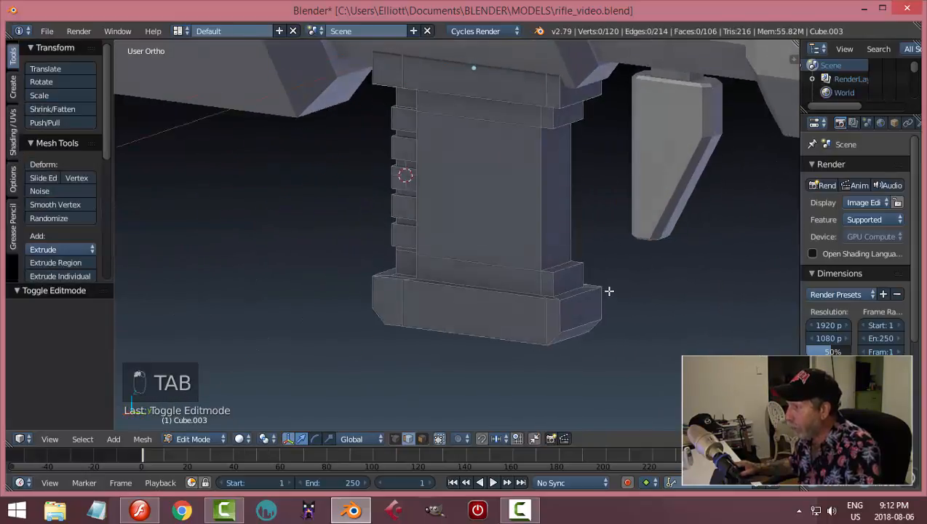
right_click(537, 181, "alt")
middle_click_drag(555, 259, 551, 217)
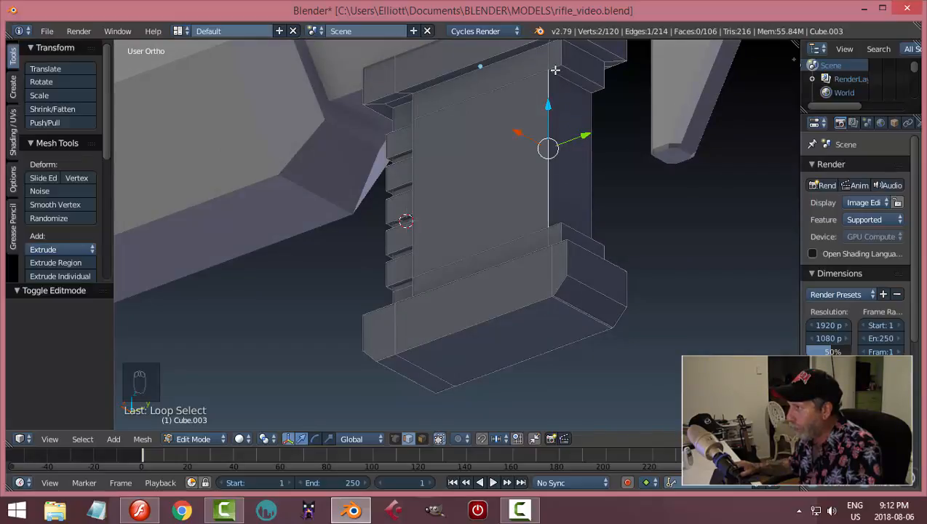
right_click(587, 84, "shift")
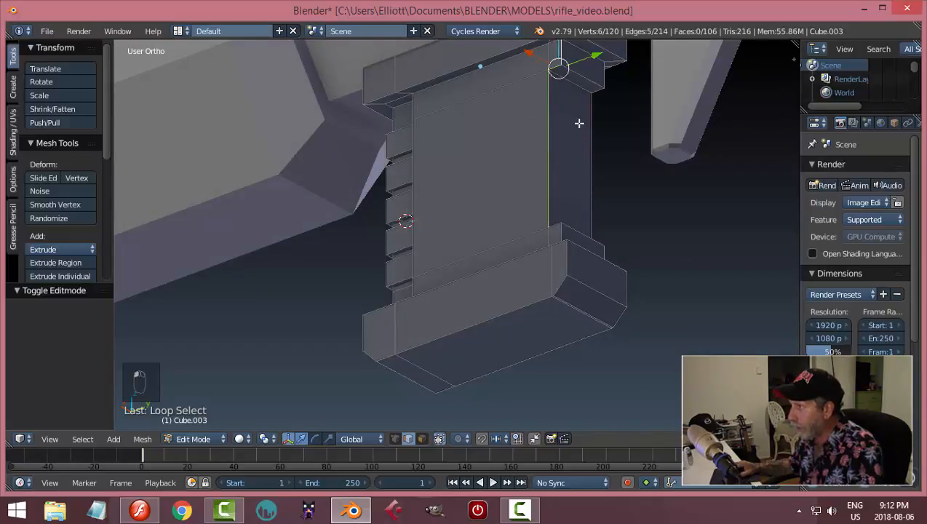
scroll(574, 129, "down", 1)
middle_click_drag(560, 135, 527, 299)
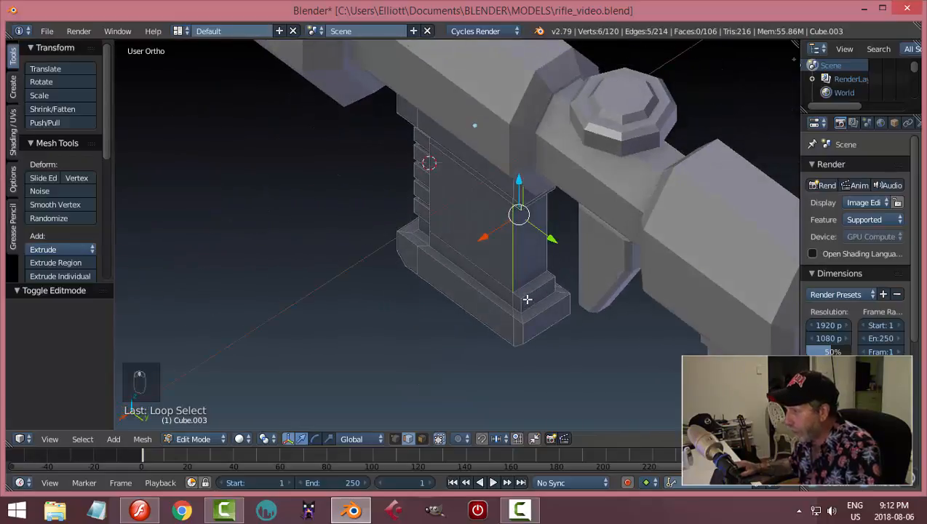
right_click(520, 296, "shift")
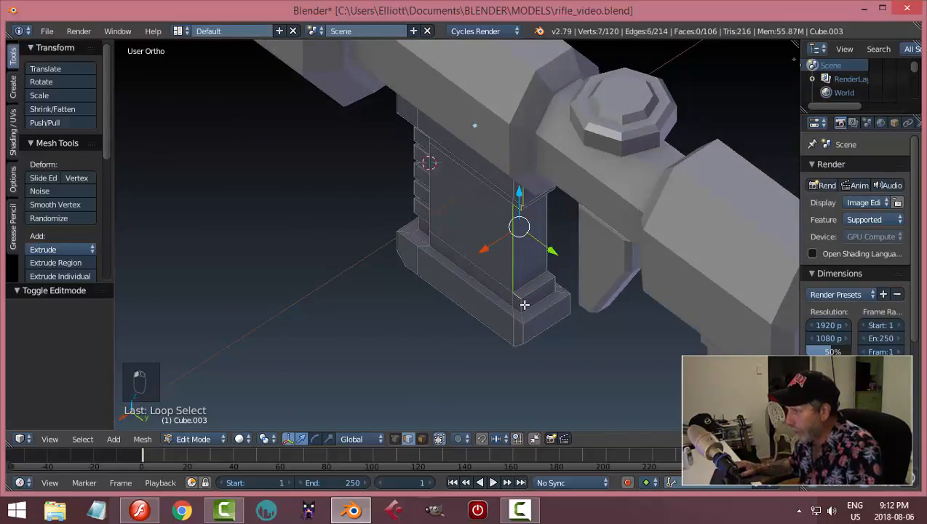
right_click(524, 304)
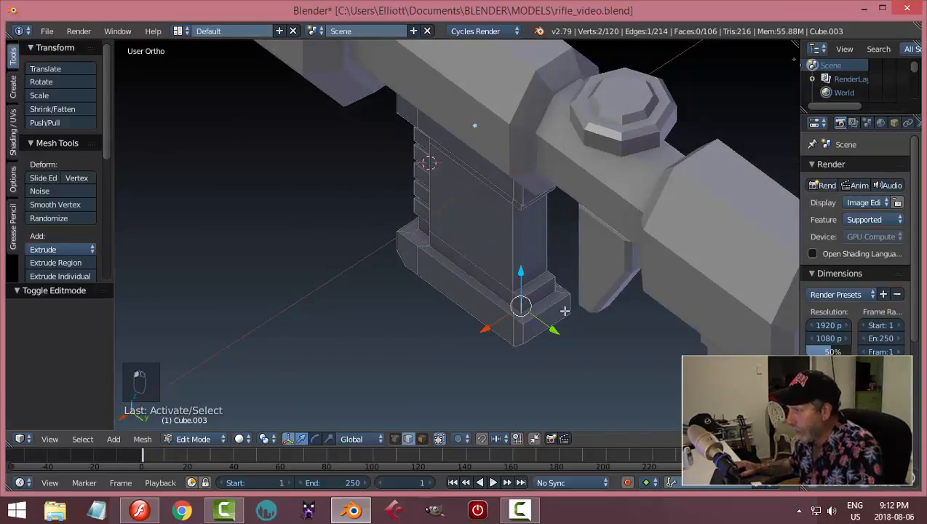
Select the vertical corner edges of the grip's base, column and upper steps at the end opposite the ribs.
right_click(525, 329, "alt")
scroll(546, 326, "up", 2)
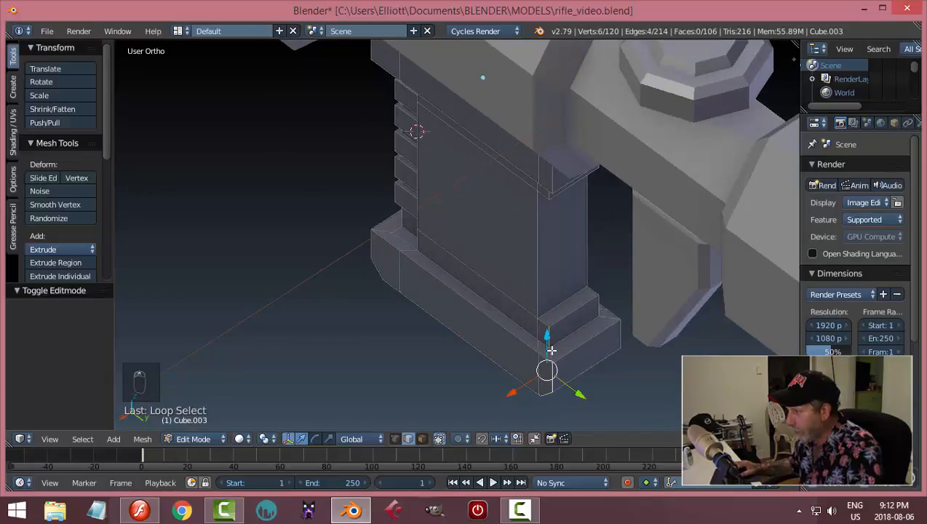
middle_click_drag(554, 348, 554, 314)
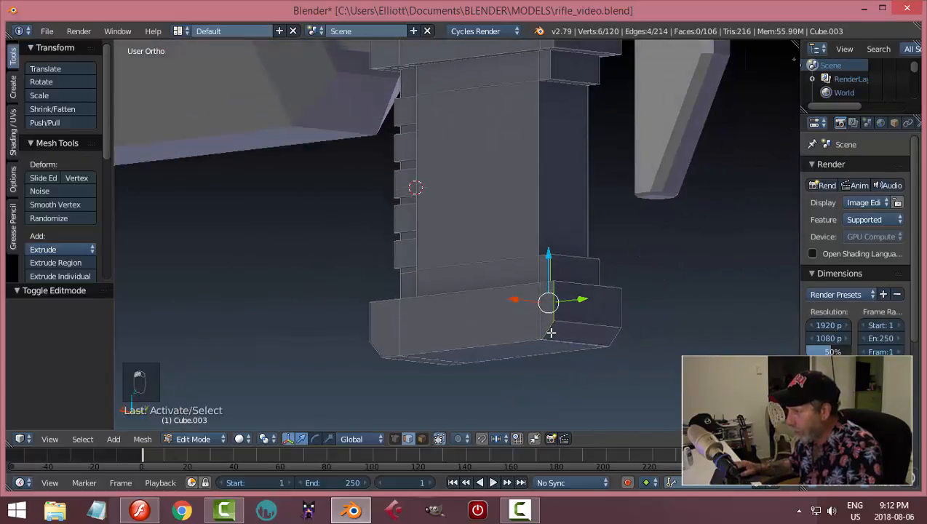
middle_click_drag(619, 308, 485, 290)
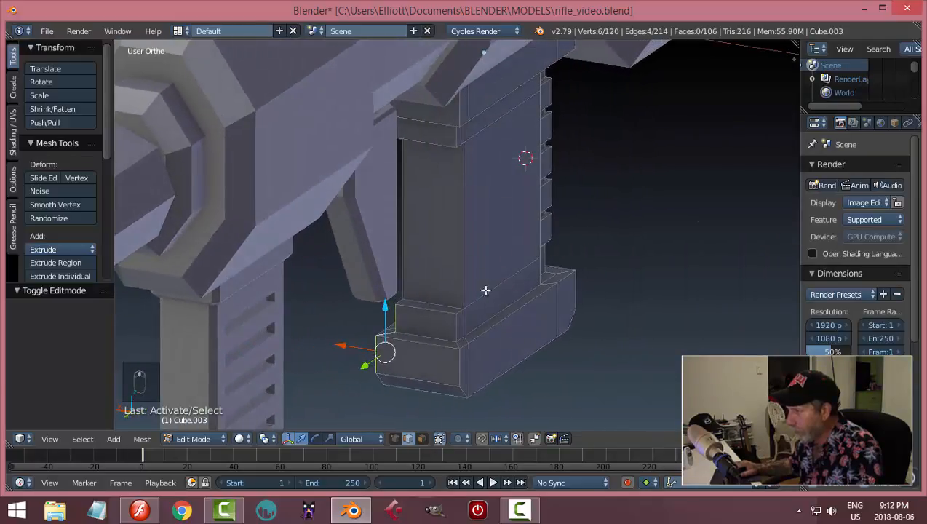
right_click(463, 271, "alt+shift")
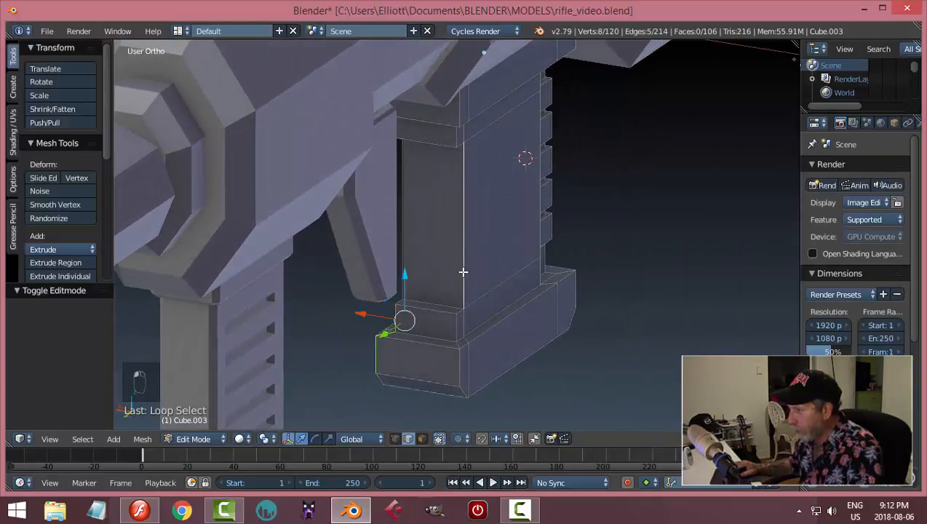
right_click(457, 312, "shift")
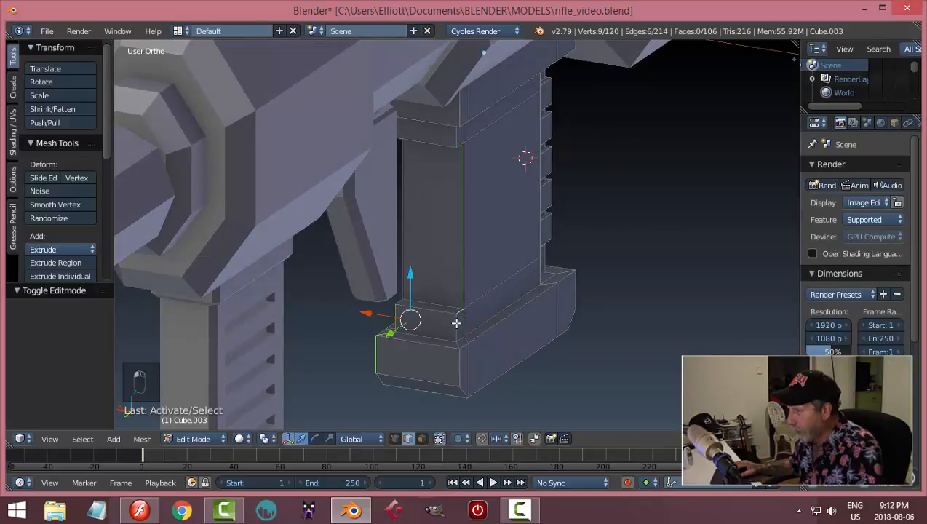
right_click(457, 325, "alt+shift")
middle_click_drag(499, 374, 469, 442)
middle_click_drag(461, 353, 419, 224)
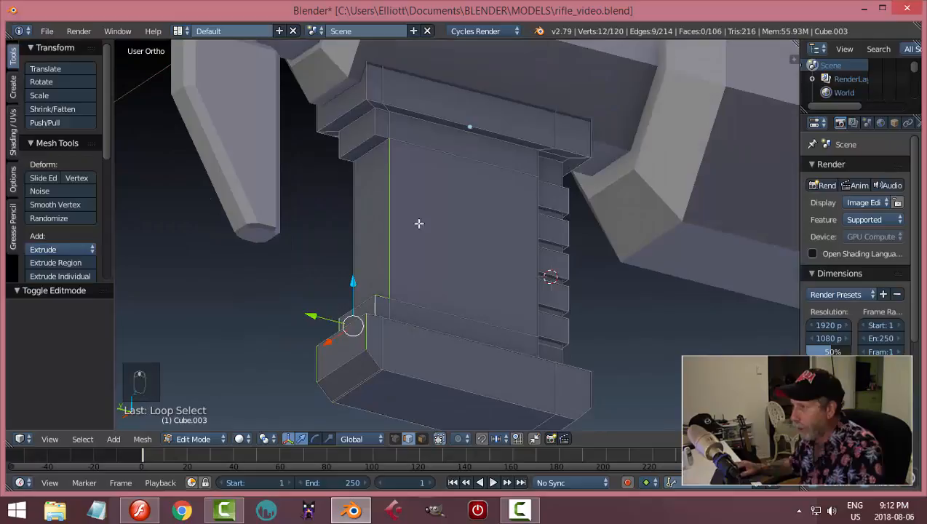
right_click(380, 132, "alt+shift")
right_click(372, 114, "alt+shift")
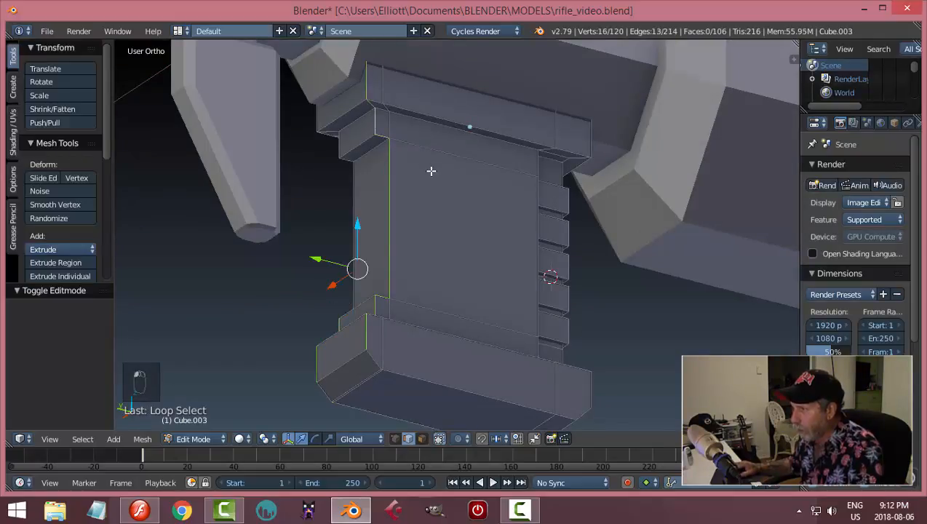
Add the remaining corner edges on the other side of the grip and try a bevel of about 0.028.
middle_click_drag(430, 170, 671, 274)
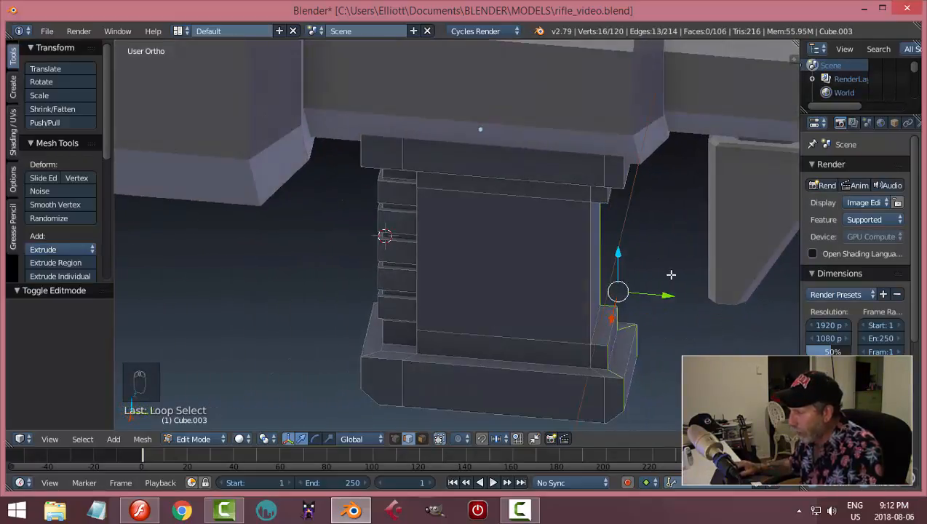
middle_click_drag(668, 337, 600, 300)
right_click(559, 334, "shift")
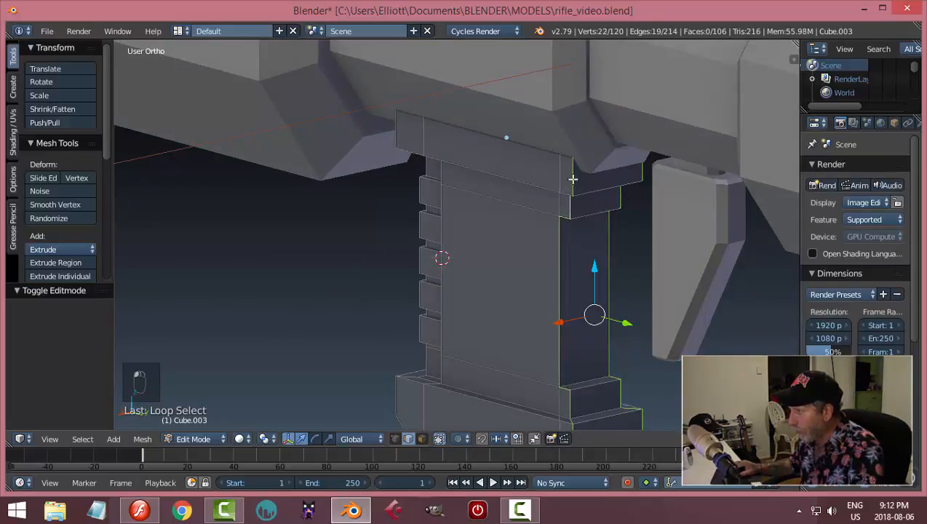
middle_click_drag(572, 179, 407, 278)
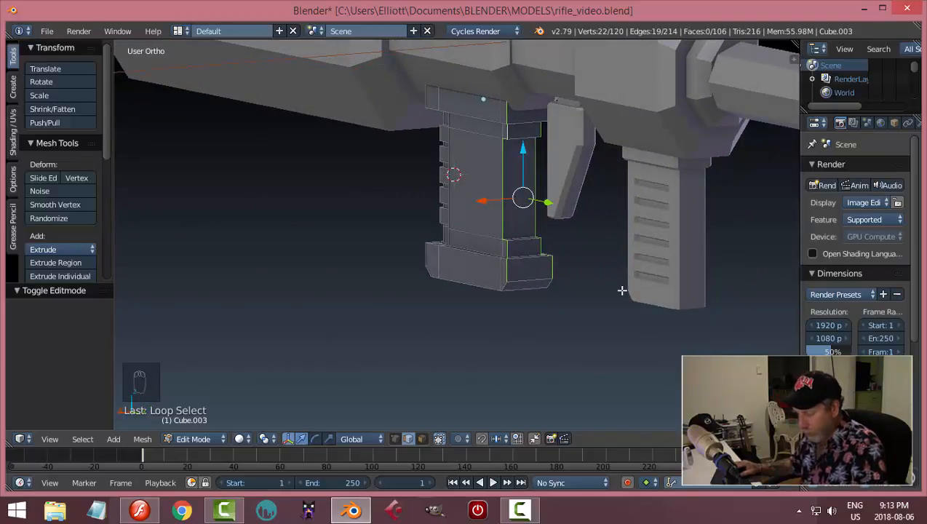
key("ctrl+b")
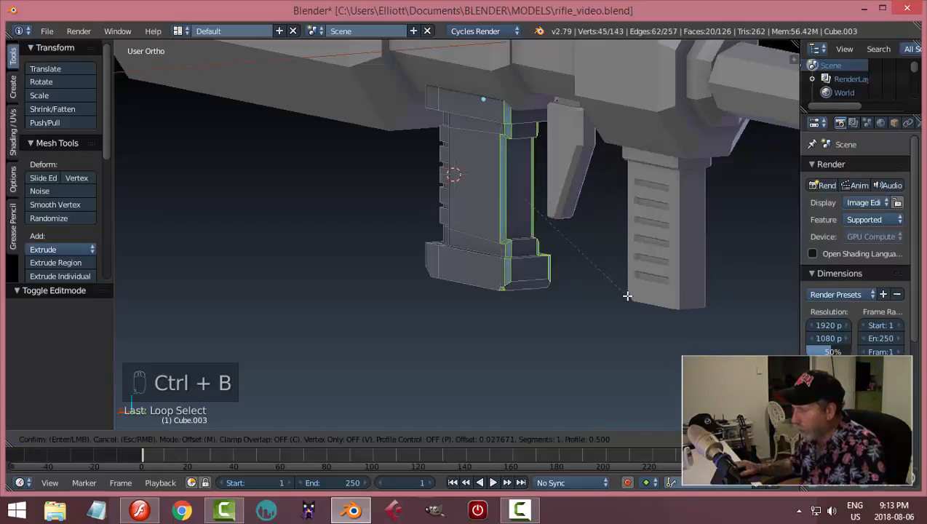
right_click(627, 295)
middle_click_drag(602, 311, 529, 200)
middle_click_drag(534, 158, 575, 238)
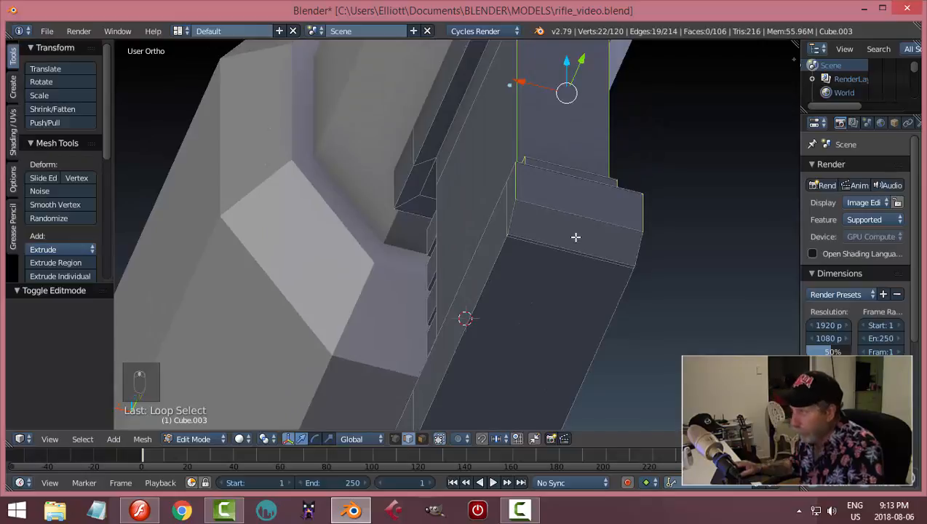
Run Remove Doubles on the grip's entire mesh and clear the selection.
key("a")
key("a")
key("a")
scroll(83, 262, "down", 8)
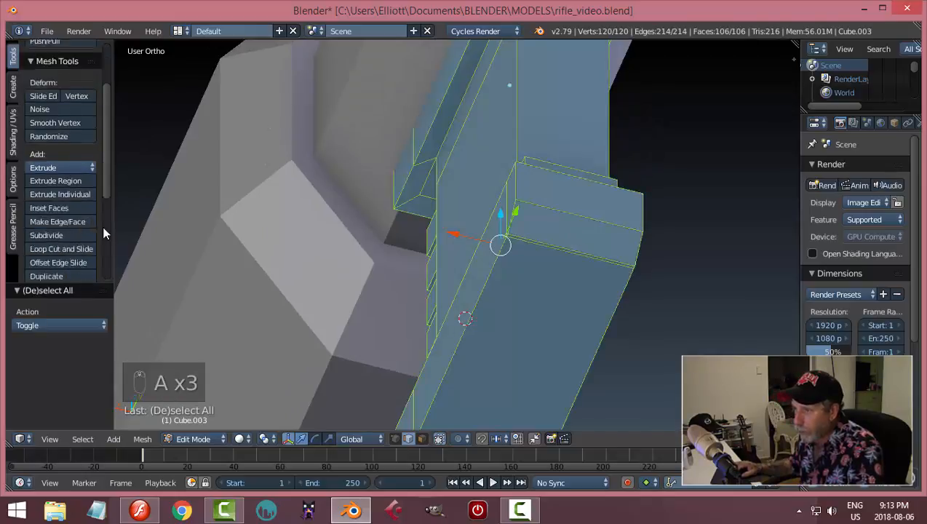
left_click(64, 252)
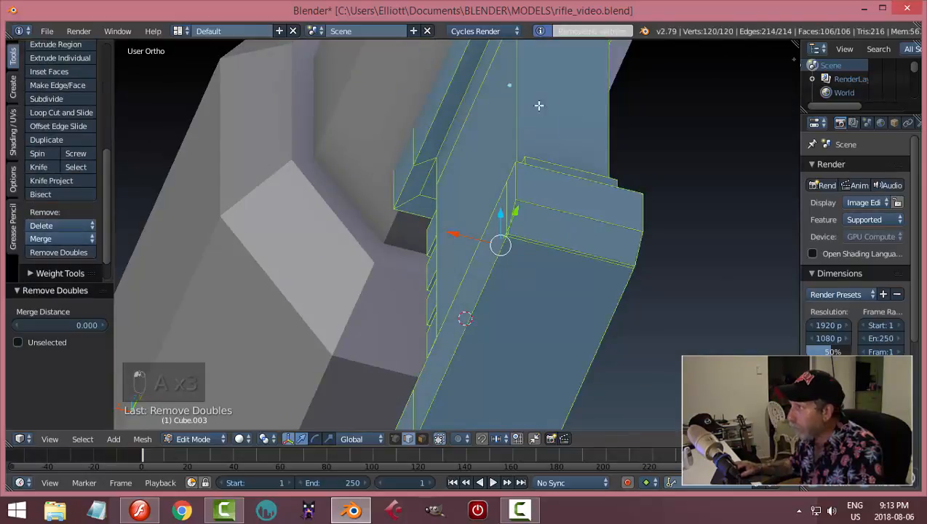
key("a")
Select one column corner edge opposite the ribs with its connecting edges down over the lower step to the base.
middle_click_drag(621, 230, 642, 299)
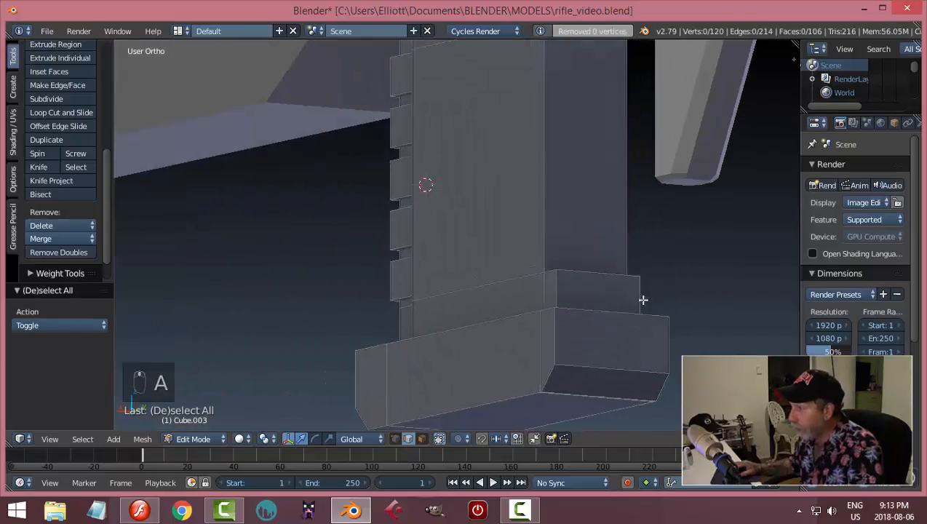
scroll(618, 294, "up", 1)
right_click(564, 224, "alt")
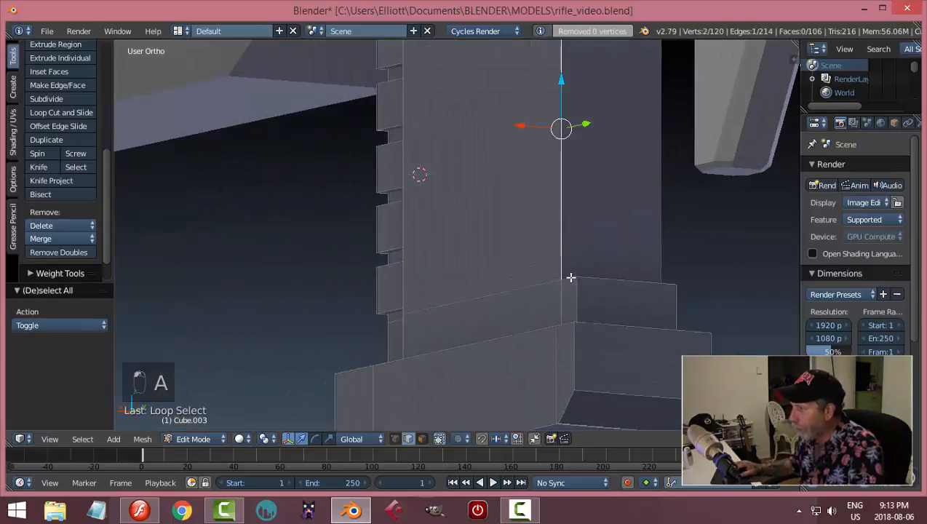
right_click(570, 277, "alt+shift")
right_click(575, 294, "shift")
middle_click_drag(596, 294, 606, 338)
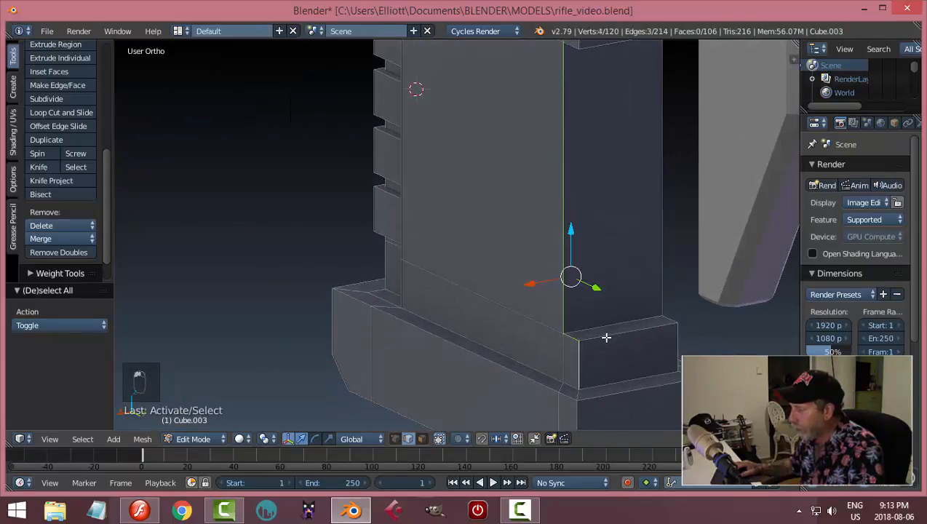
middle_click_drag(576, 384, 579, 384)
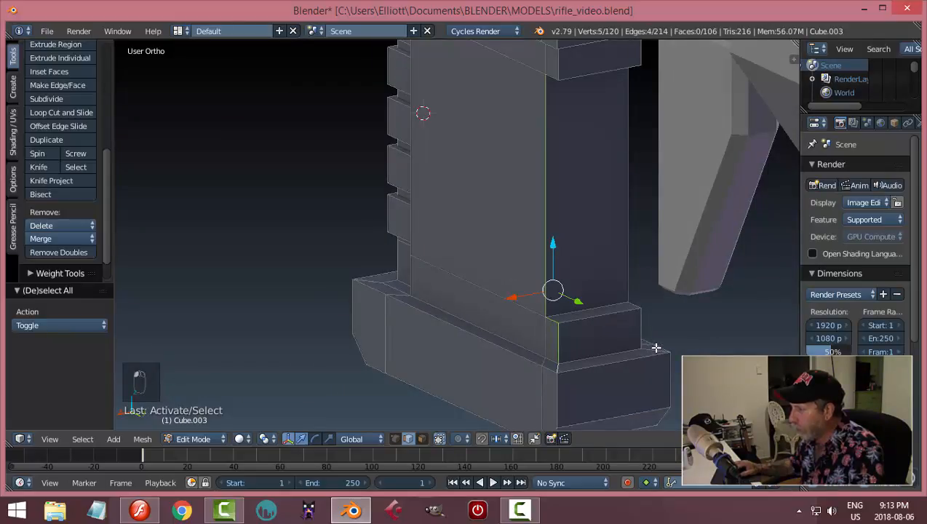
Add the other corner edges opposite the ribs to the selection, covering the grip's column, lower step and both upper steps.
middle_click_drag(697, 356, 589, 357)
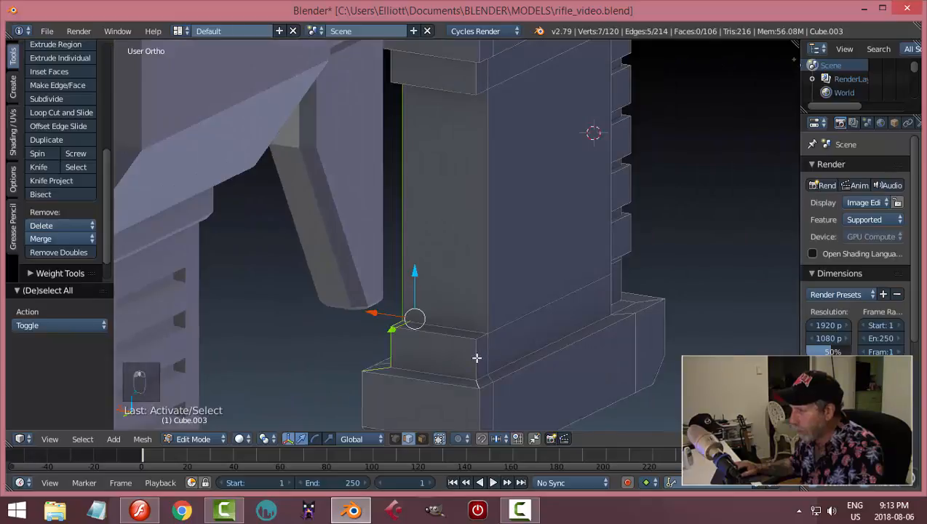
right_click(487, 285, "shift")
middle_click_drag(554, 386, 510, 370)
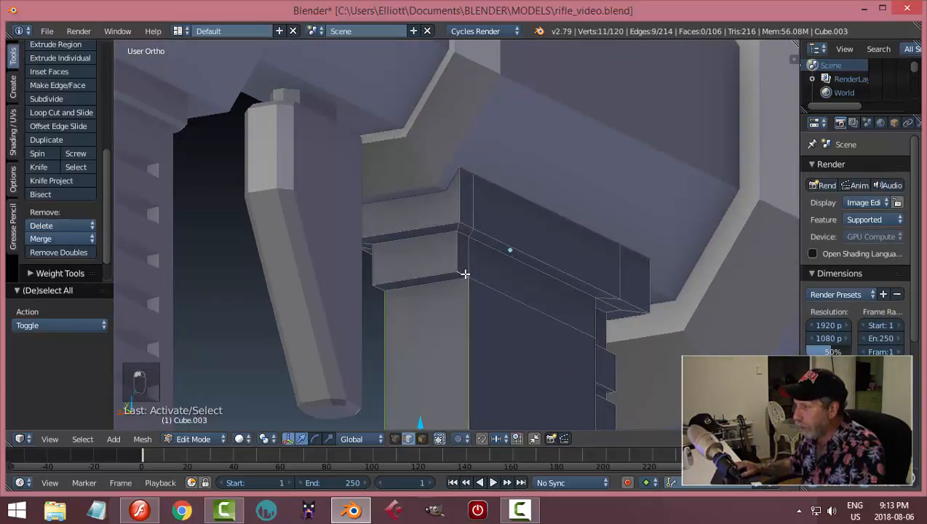
right_click(459, 237, "shift")
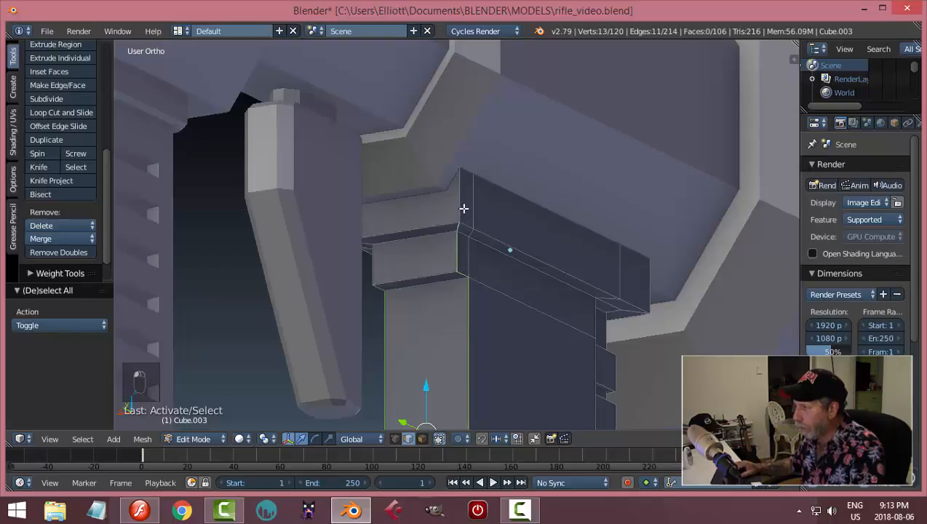
middle_click_drag(489, 319, 532, 304)
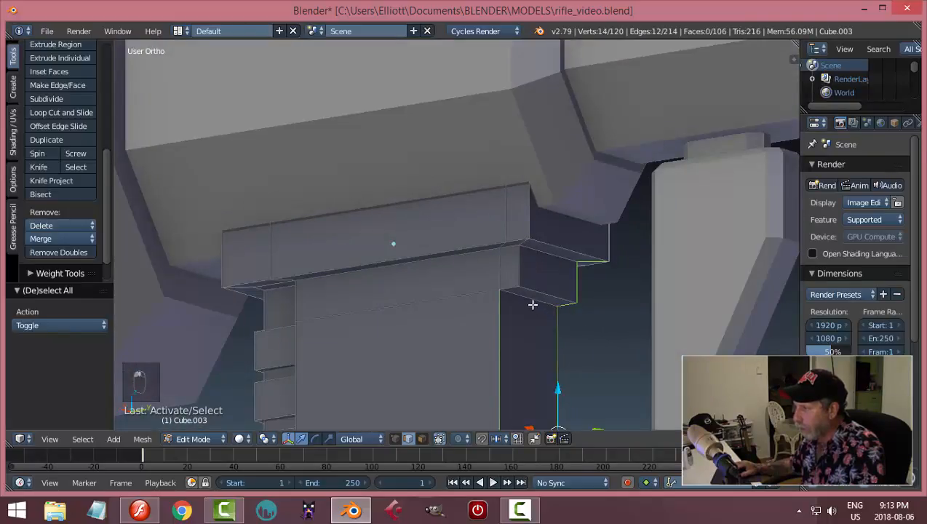
right_click(526, 242, "shift")
scroll(567, 302, "down", 4)
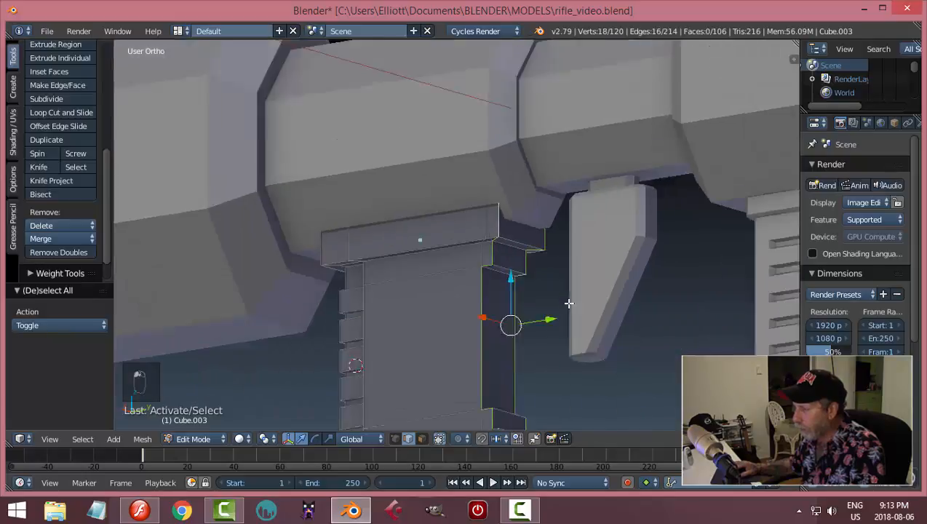
middle_click_drag(569, 306, 610, 414)
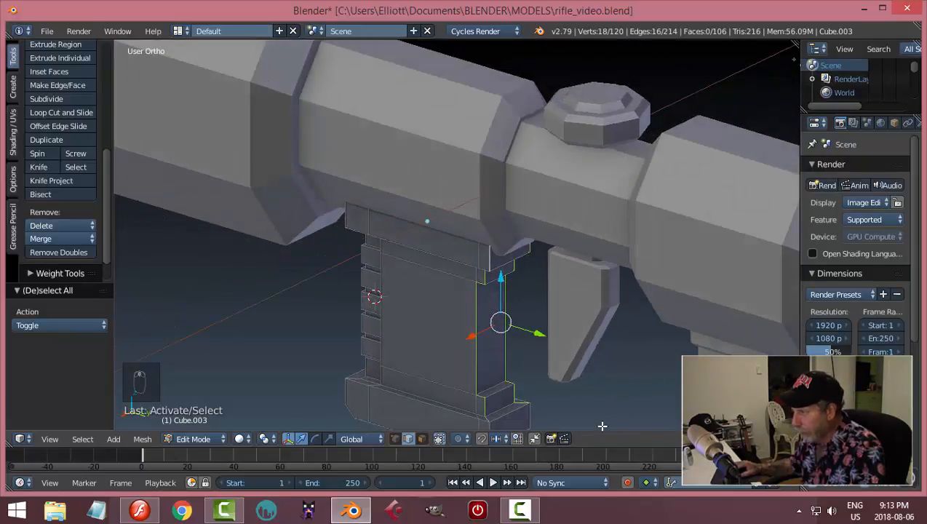
Try a bevel of about 0.028 on the grip's selected corner edges and undo it.
key("ctrl+b")
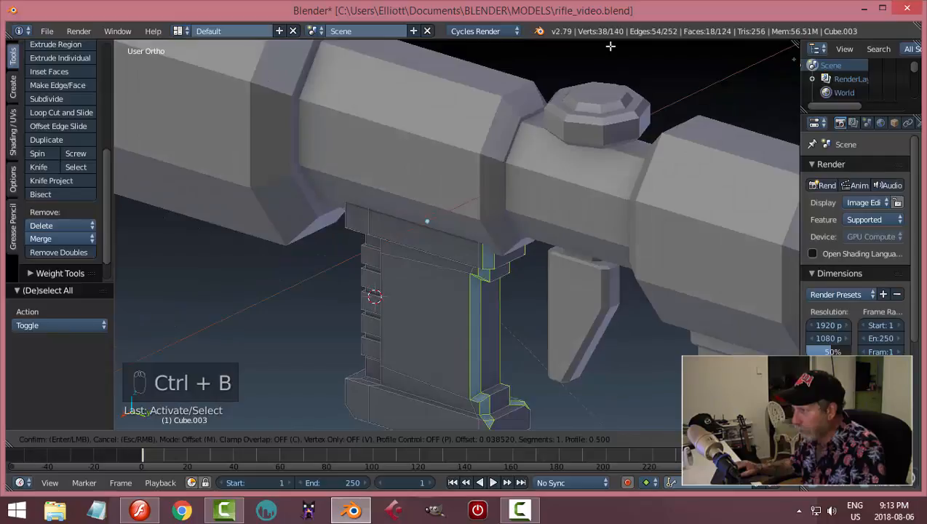
left_click(610, 46)
middle_click_drag(610, 46, 420, 356)
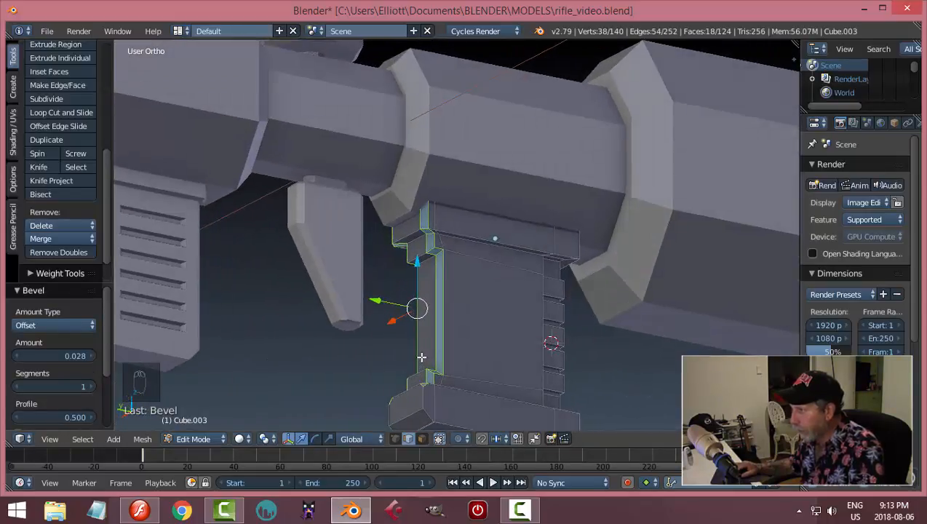
key("Tab")
left_click(347, 358)
middle_click_drag(478, 310, 512, 278)
key("ctrl+z")
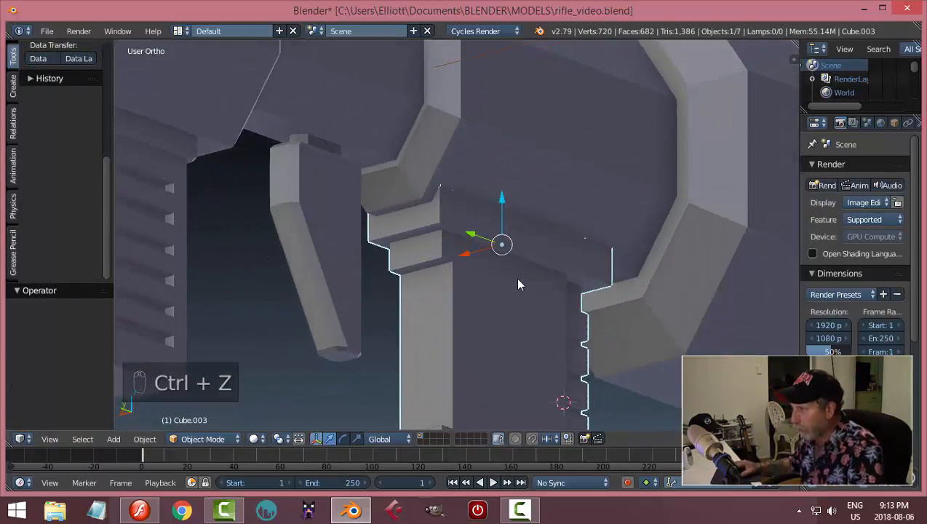
key("Tab")
left_click(617, 280)
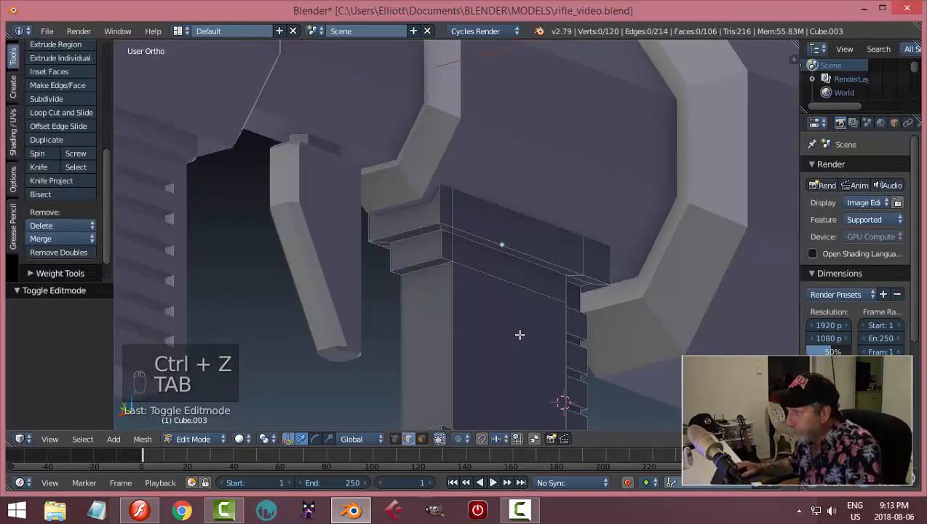
Examine the grip's shape against the whole rifle from both sides in Object Mode.
middle_click_drag(519, 334, 490, 363)
scroll(530, 343, "down", 5)
key("Tab")
left_click(419, 356)
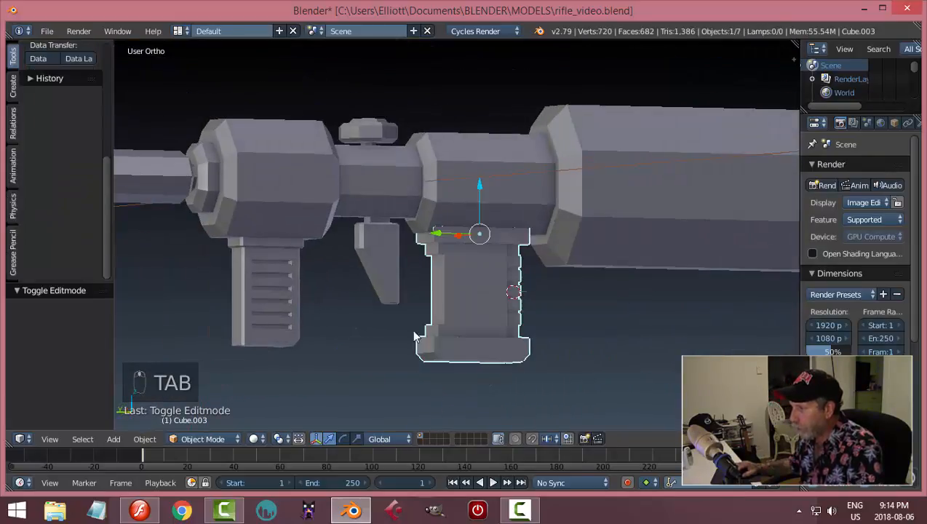
middle_click_drag(413, 331, 479, 344)
key("a")
key("a")
scroll(645, 344, "down", 1)
scroll(501, 325, "up", 2)
right_click(478, 343)
key("Tab")
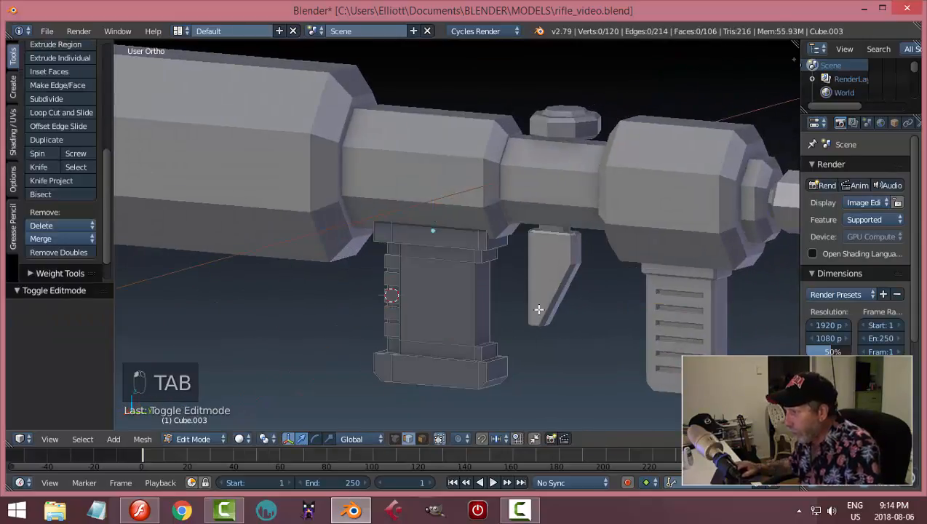
Select one column corner edge opposite the ribs with its connecting edges on the adjoining upper and lower steps.
scroll(559, 280, "up", 2)
middle_click_drag(565, 320, 527, 302)
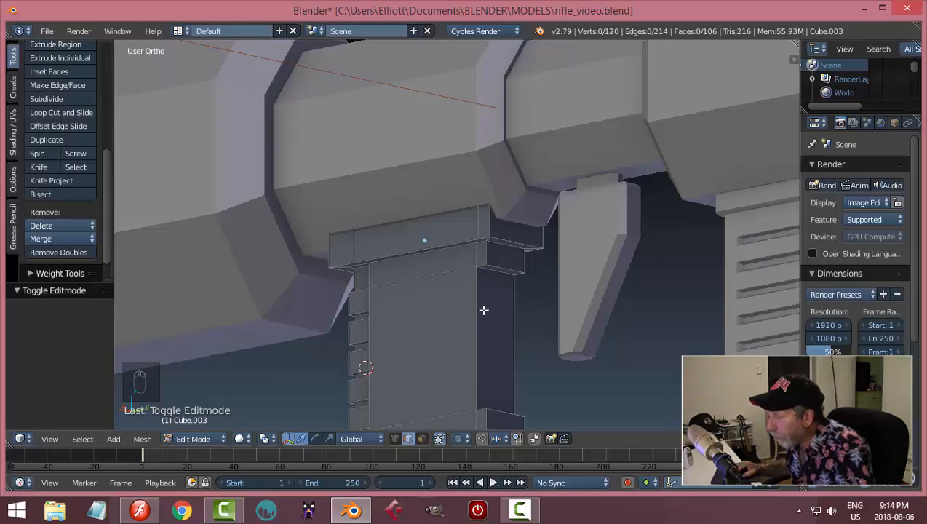
right_click(479, 310, "alt")
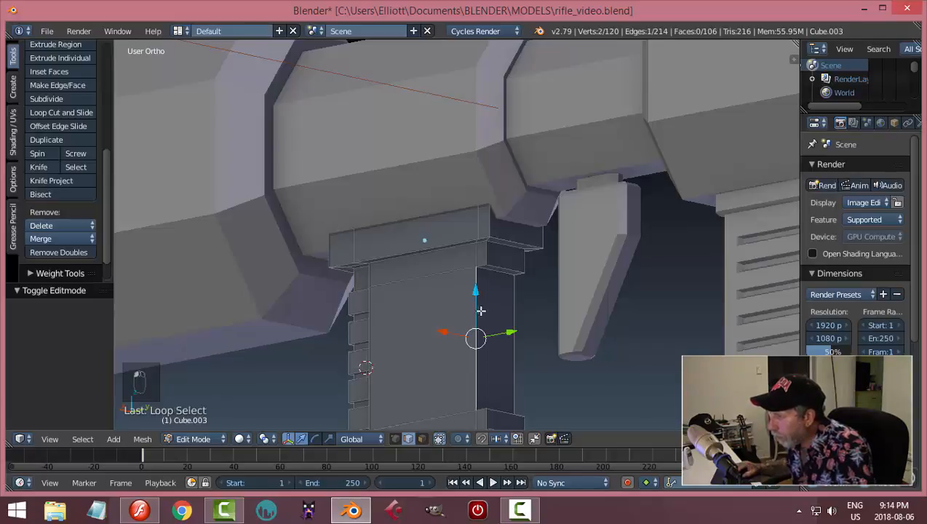
right_click(483, 264, "shift")
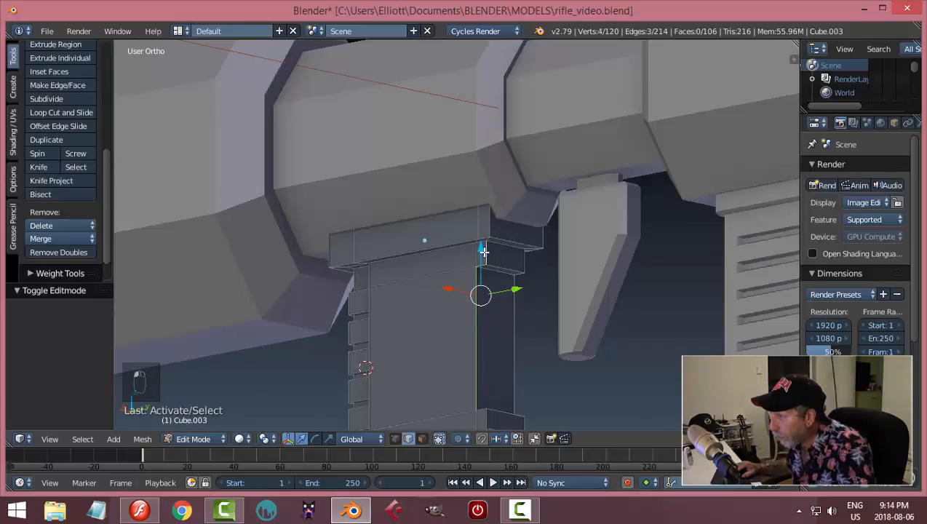
middle_click_drag(495, 364, 458, 327)
right_click(451, 297, "alt+shift")
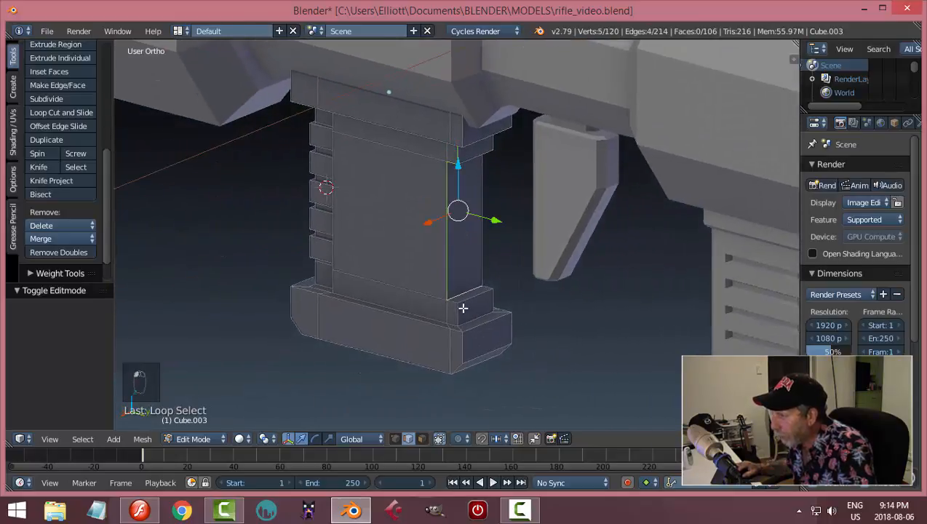
key("ctrl+z")
right_click(451, 299, "shift")
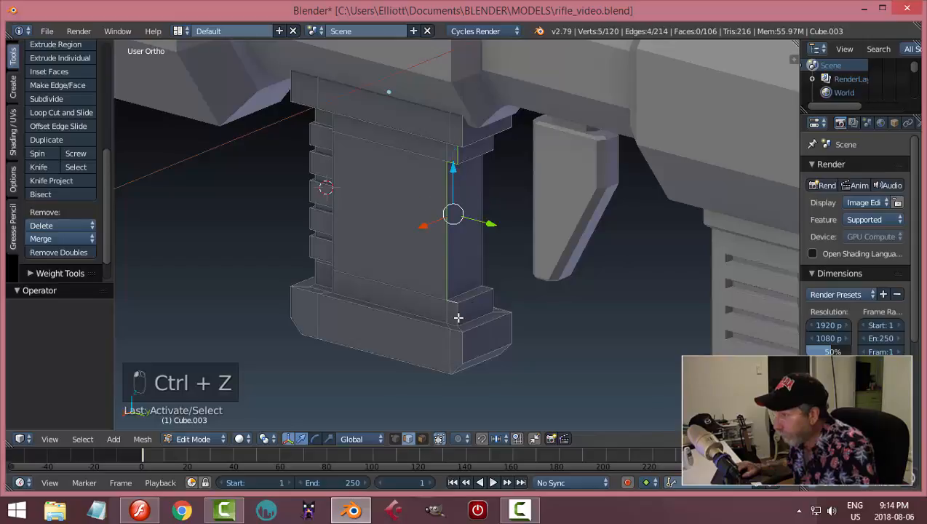
Add the matching column and step edges on the other corner and try a bevel of about 0.023.
right_click(485, 286, "shift")
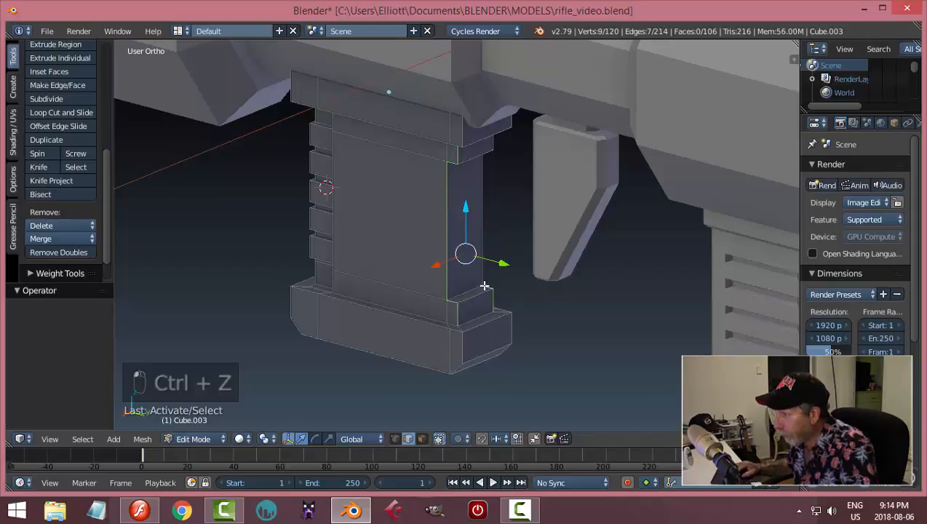
right_click(482, 218, "shift")
middle_click_drag(556, 258, 441, 156)
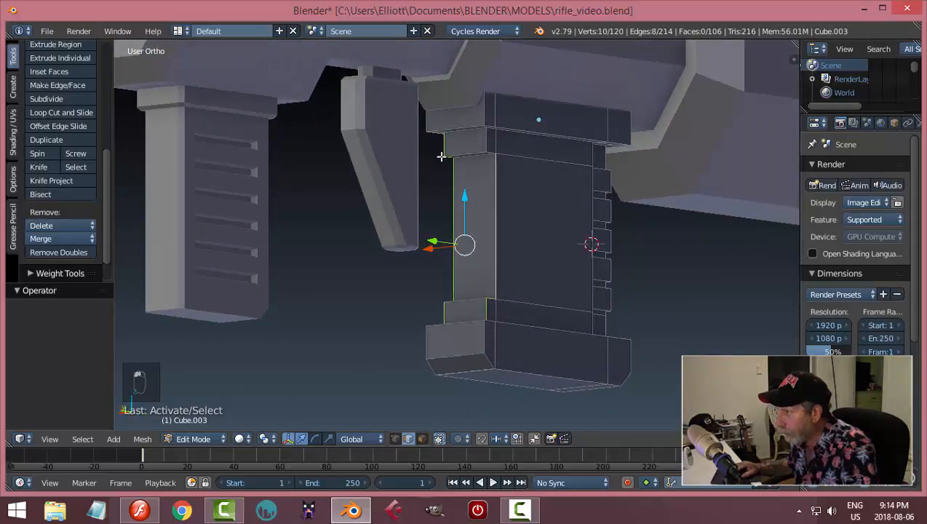
right_click(484, 140, "shift")
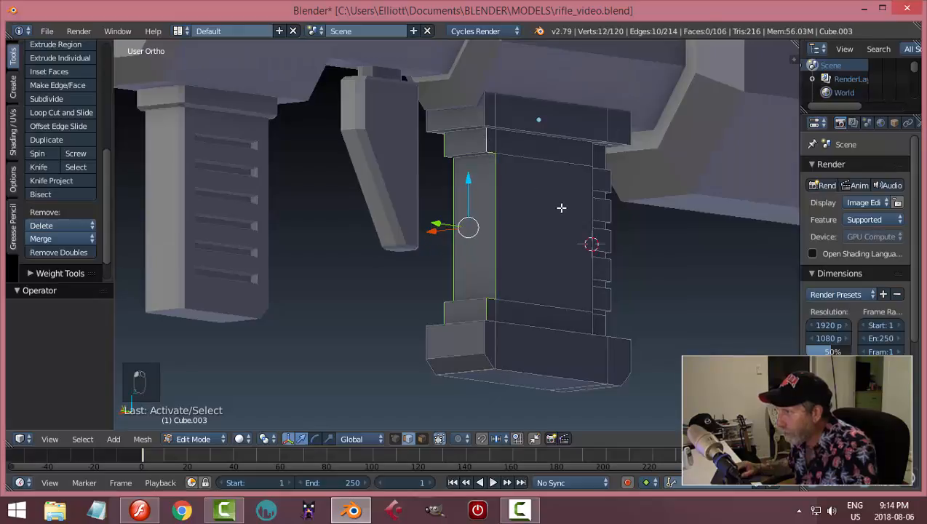
middle_click_drag(561, 206, 554, 215)
key("ctrl+b")
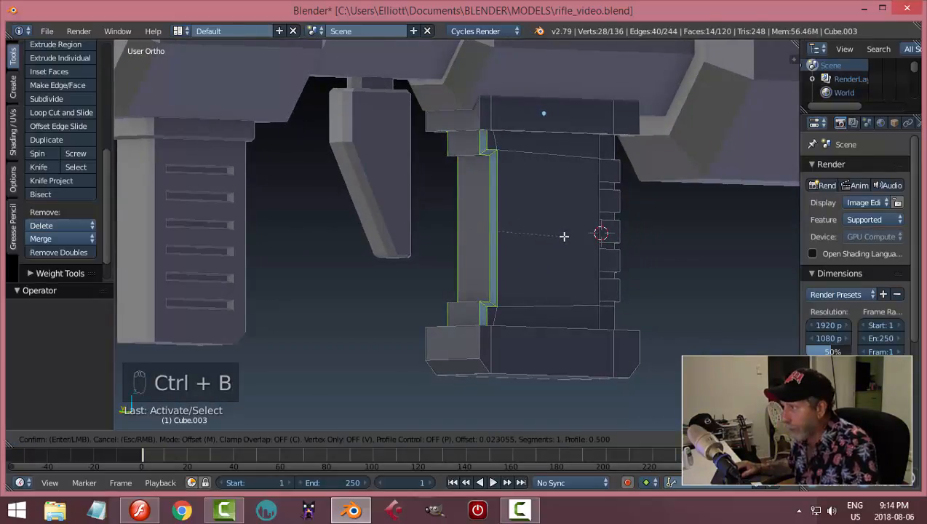
right_click(563, 235)
key("a")
Dissolve the short vertical edges beside the front corners on both sides of the step directly above the grip's column.
middle_click_drag(562, 235, 514, 229)
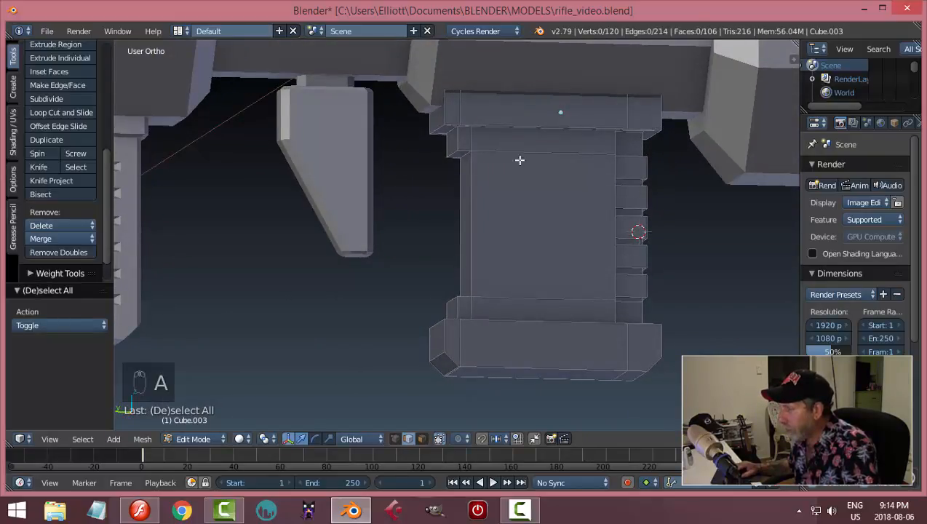
key("ctrl+Tab")
left_click(505, 182)
right_click(485, 151)
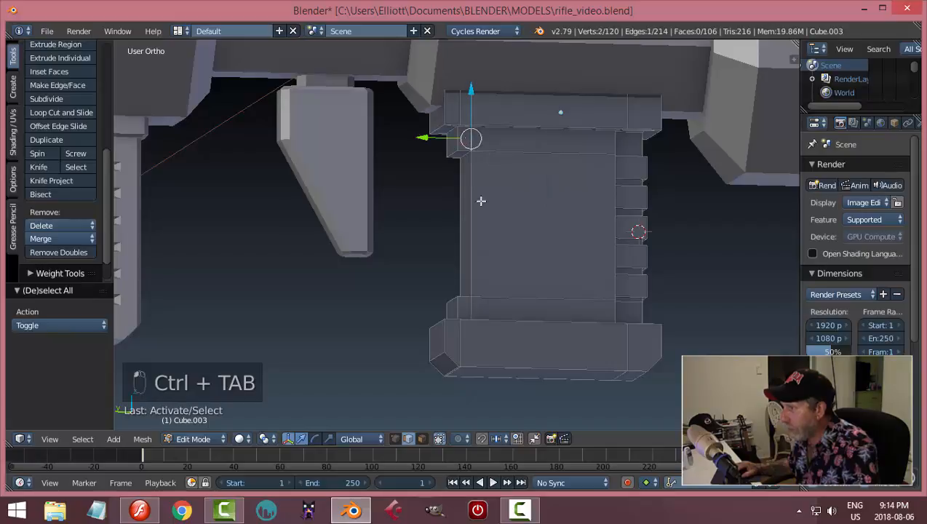
middle_click_drag(482, 201, 547, 170)
right_click(441, 138, "shift")
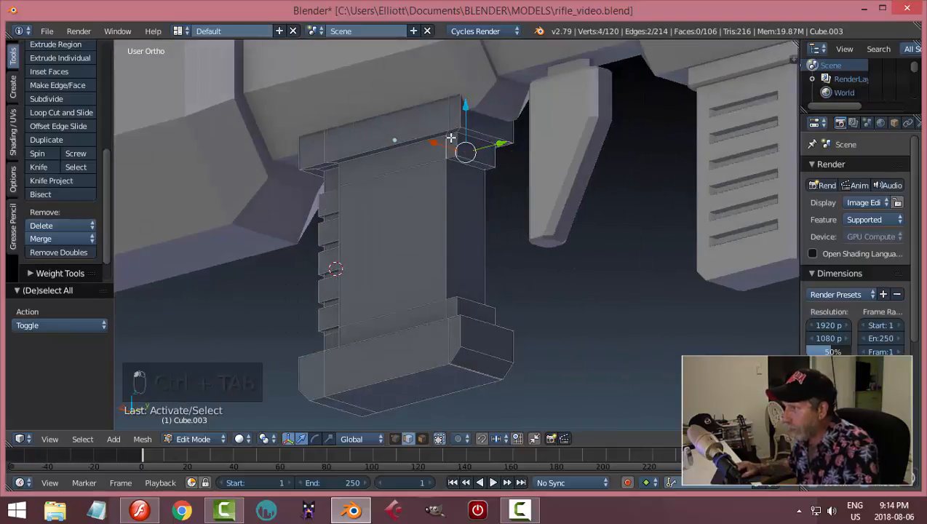
key("x")
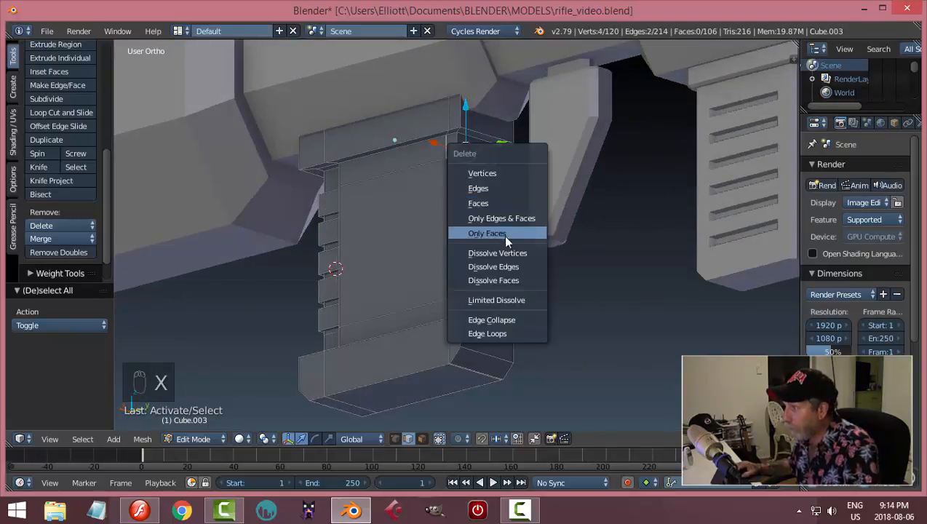
left_click(502, 268)
Dissolve the extra edge loop running beside the corners of the grip's topmost step, opposite the ribs.
middle_click_drag(554, 250, 583, 211)
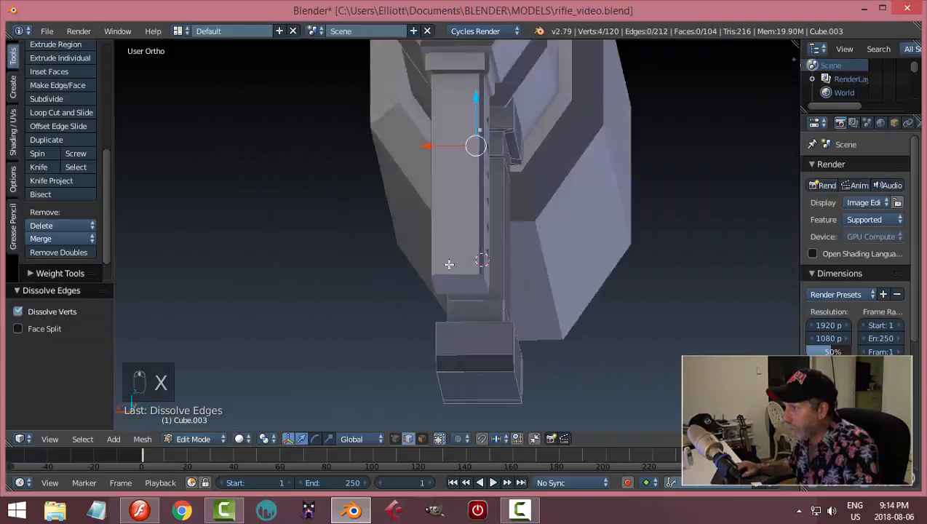
scroll(513, 151, "up", 3)
right_click(483, 131, "alt")
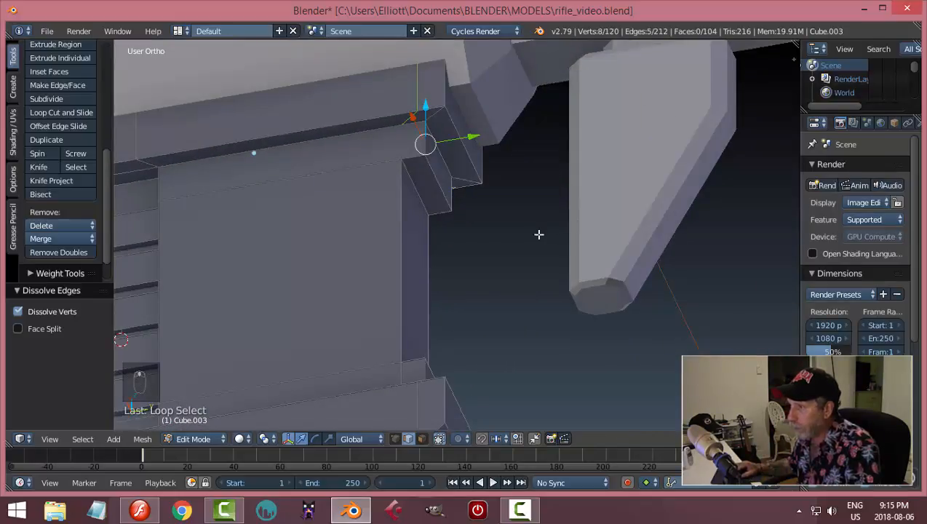
middle_click_drag(539, 235, 471, 223)
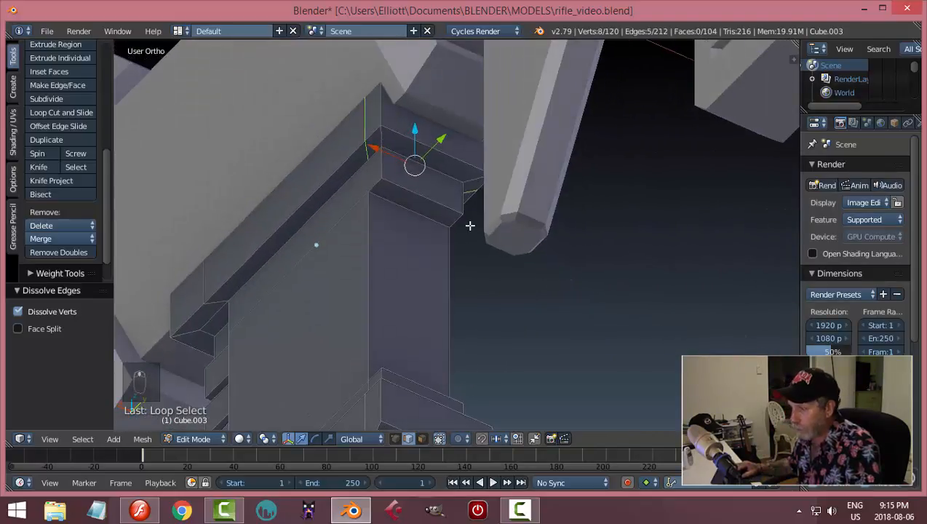
key("x")
left_click(435, 226)
Select both corners' edges on the two upper steps opposite the ribs, plus one column corner edge.
middle_click_drag(587, 242, 494, 205)
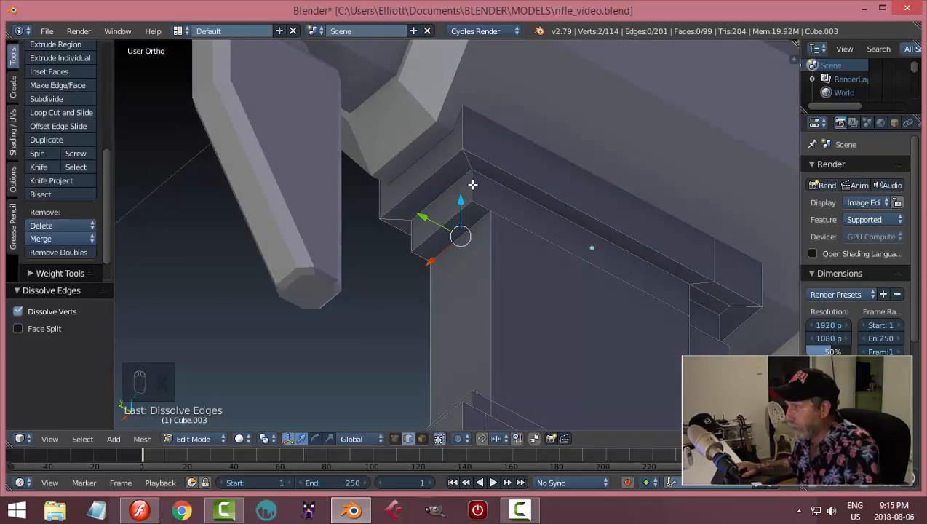
right_click(463, 189, "alt")
right_click(488, 237, "shift")
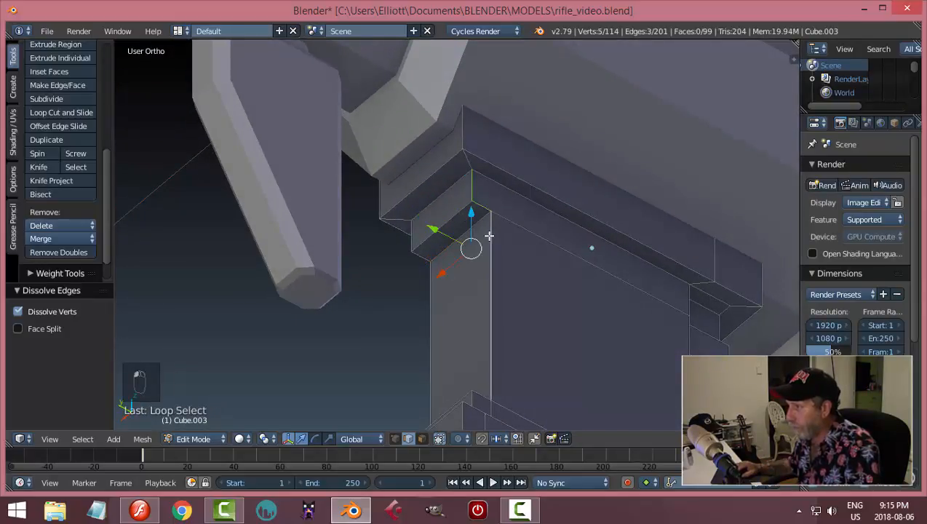
right_click(466, 136, "alt+shift")
middle_click_drag(443, 227, 595, 225)
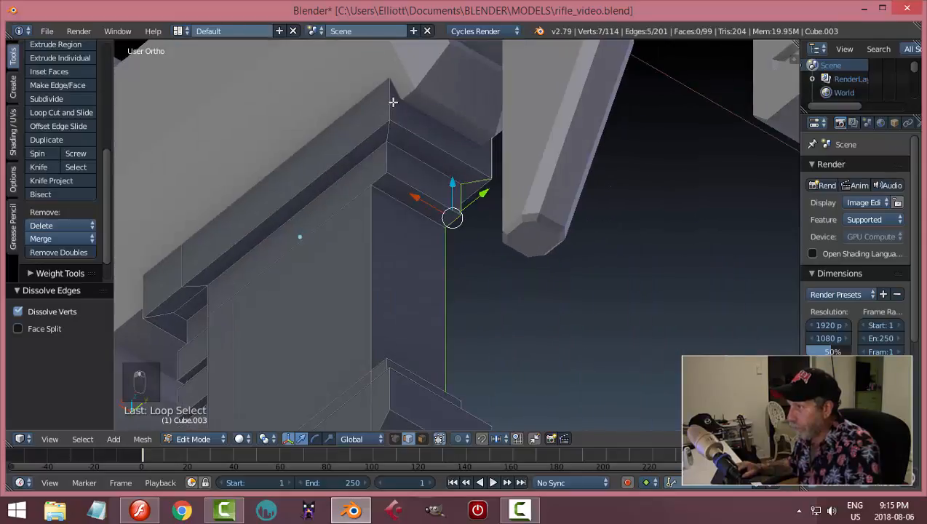
right_click(390, 130, "alt+shift")
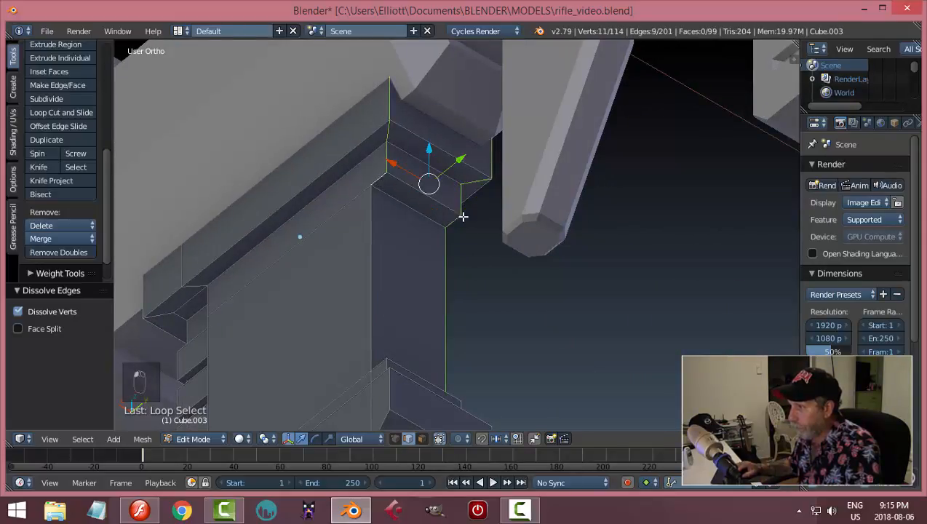
Add the remaining column and lower-step corner edges opposite the ribs to the selection and bevel them by about 0.030.
scroll(462, 216, "down", 2)
right_click(393, 229, "shift")
middle_click_drag(392, 230, 408, 343)
middle_click_drag(534, 333, 423, 230)
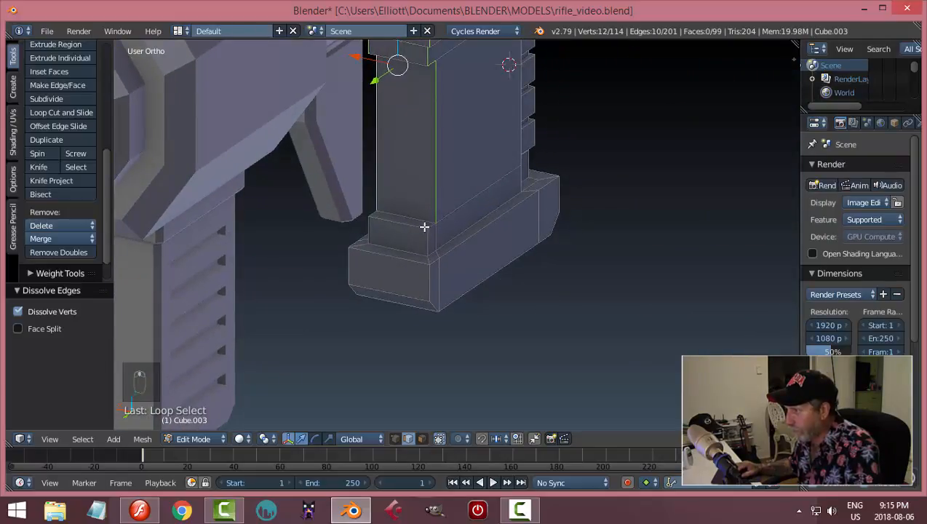
right_click(429, 231, "shift")
right_click(430, 241, "alt+shift")
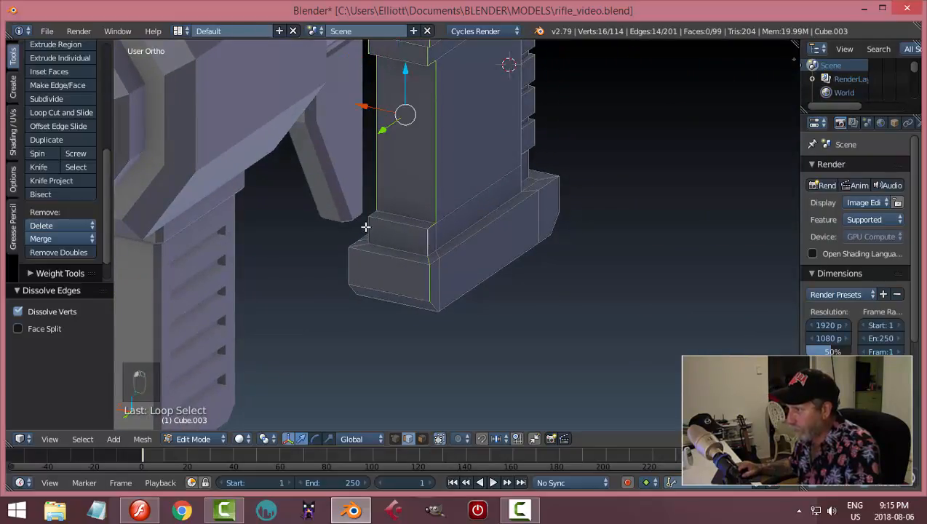
right_click(366, 224, "alt+shift")
mouse_move(480, 246)
middle_mouse_down()
mouse_move(422, 243)
mouse_move(480, 240)
middle_mouse_up()
key("ctrl+b")
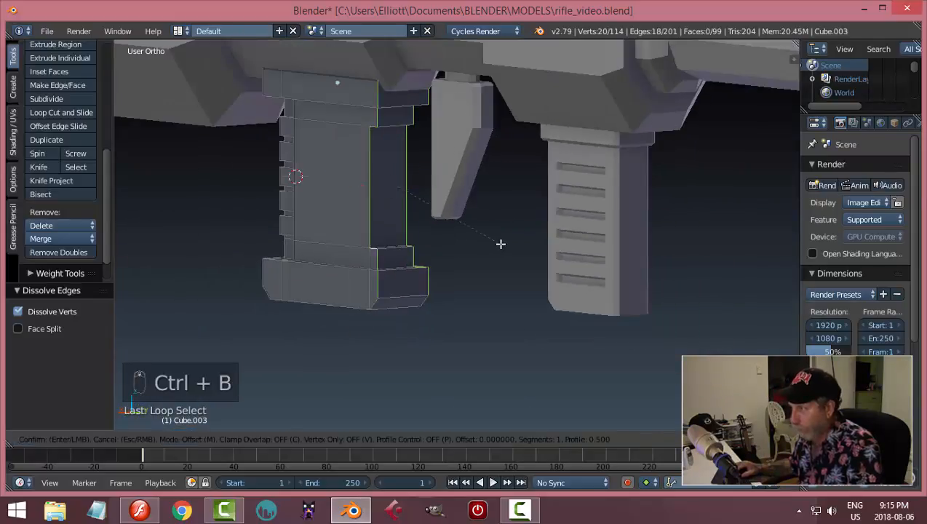
left_click(507, 250)
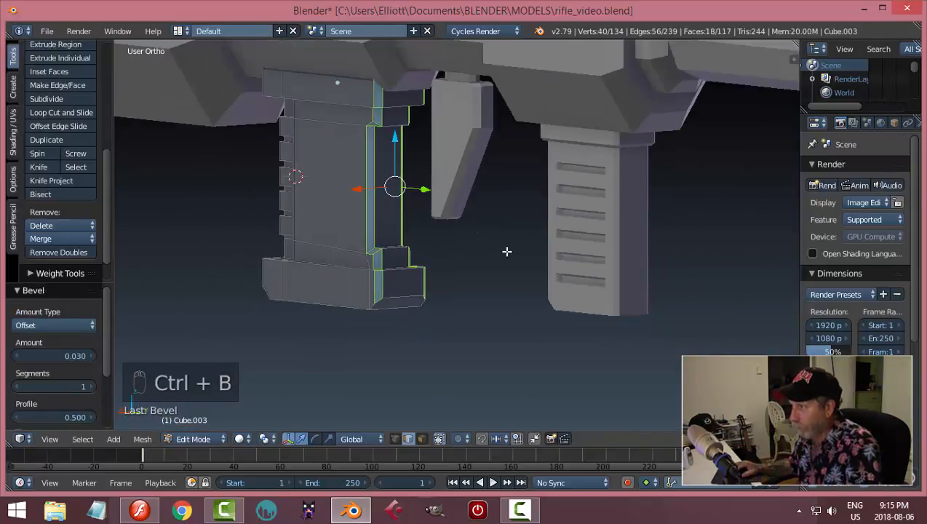
Leave edit mode, undo the grip's corner bevel, and deselect everything.
key("Tab")
middle_click_drag(522, 254, 670, 252)
key("a")
middle_click_drag(550, 250, 661, 218)
key("ctrl+z")
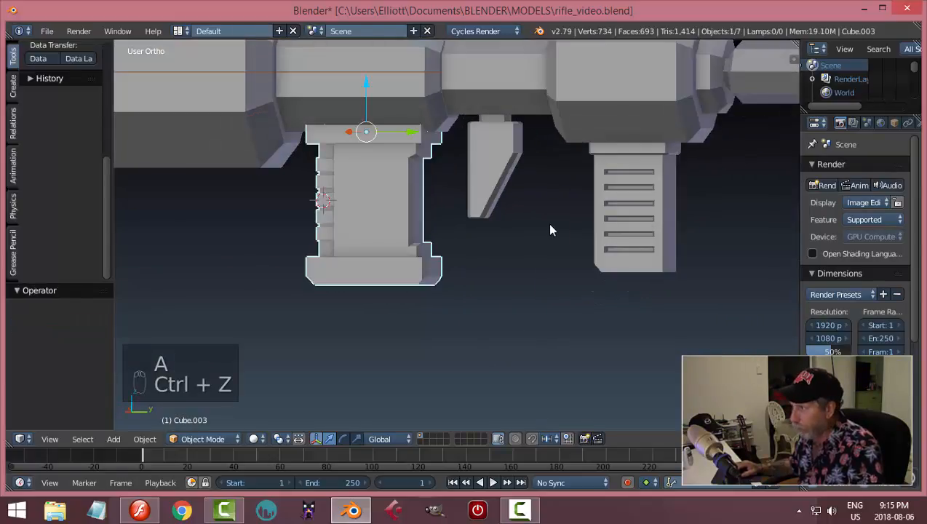
key("ctrl+z")
key("a")
scroll(563, 224, "down", 3)
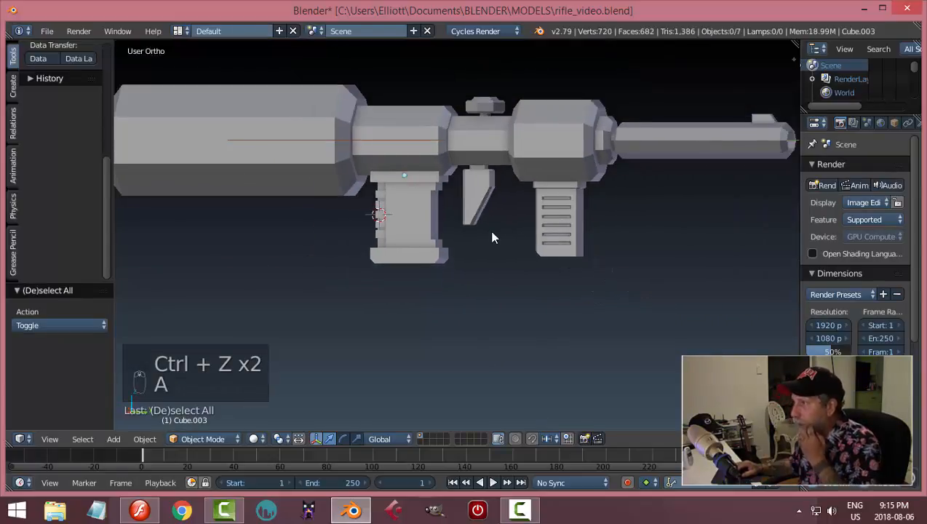
Save the rifle_video.blend file.
middle_click_drag(491, 232, 553, 240)
key("ctrl+s")
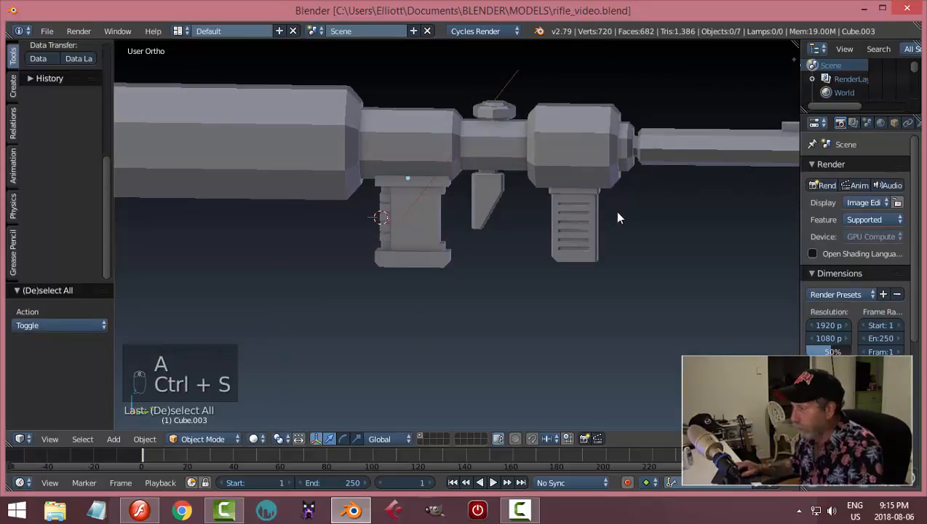
middle_click_drag(653, 227, 528, 217)
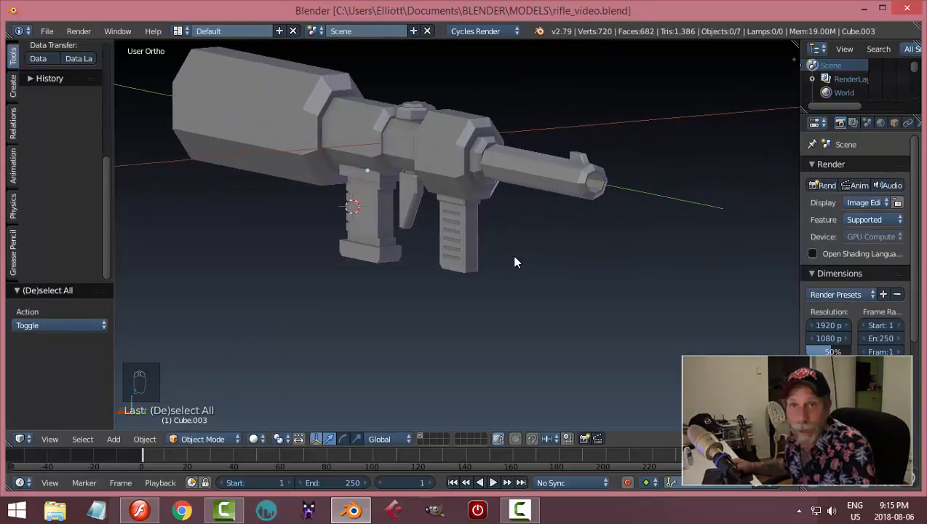
scroll(356, 221, "up", 1)
scroll(354, 219, "down", 1)
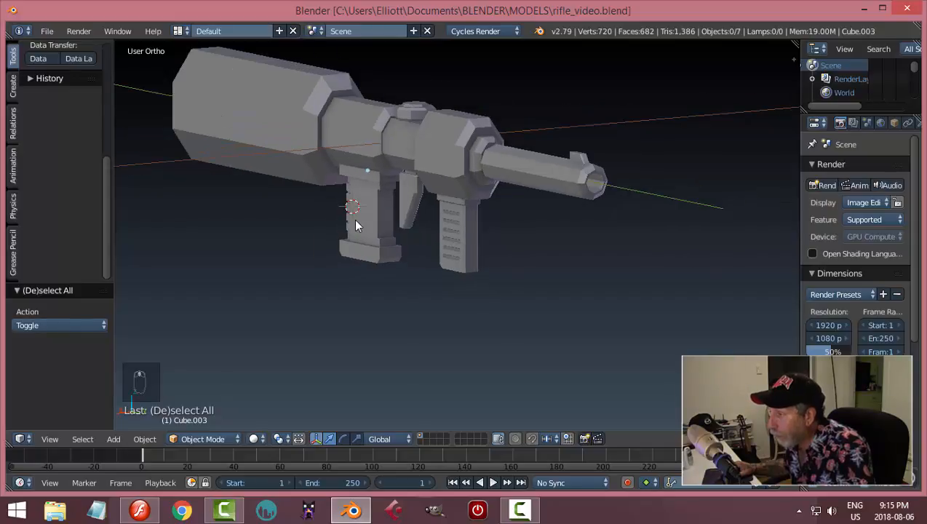
mouse_move(402, 211)
middle_mouse_down()
mouse_move(434, 189)
mouse_move(414, 213)
mouse_move(381, 205)
mouse_move(375, 179)
mouse_move(368, 206)
mouse_move(389, 212)
middle_mouse_up()
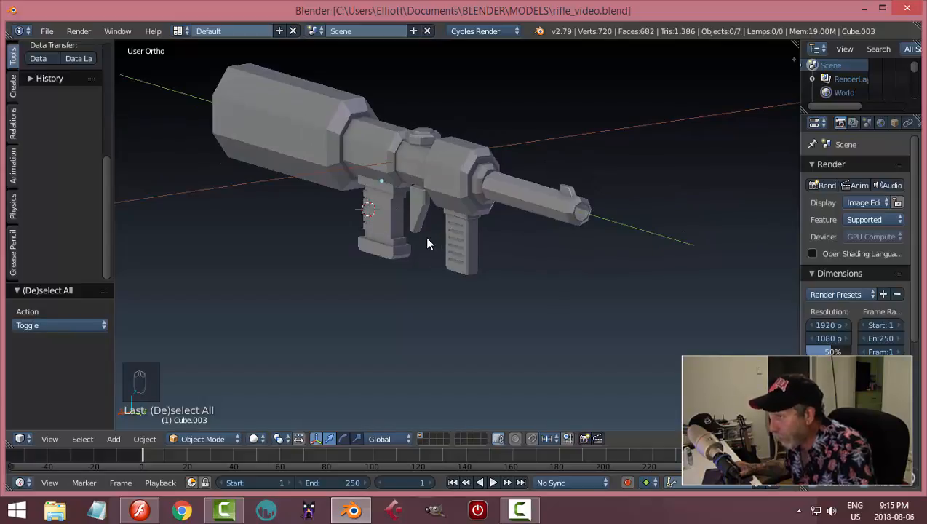
Create a new material on the ribbed front grip with an orange-yellow Diffuse color of about R 0.800, G 0.376, B 0.000.
right_click(466, 244)
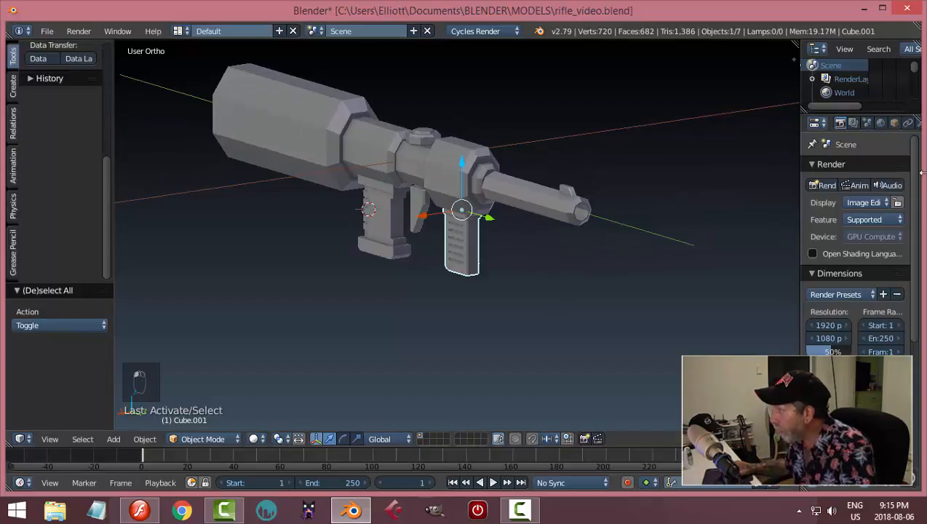
scroll(899, 130, "down", 3)
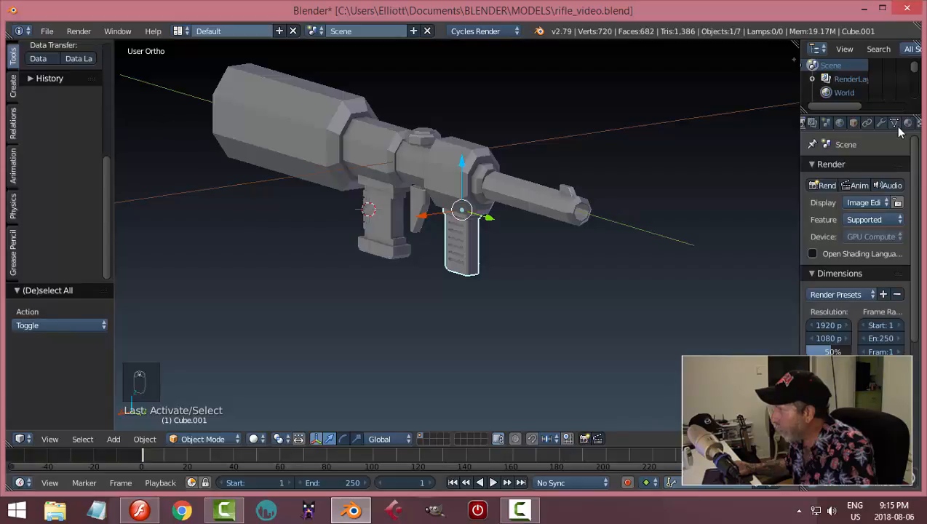
left_click(907, 122)
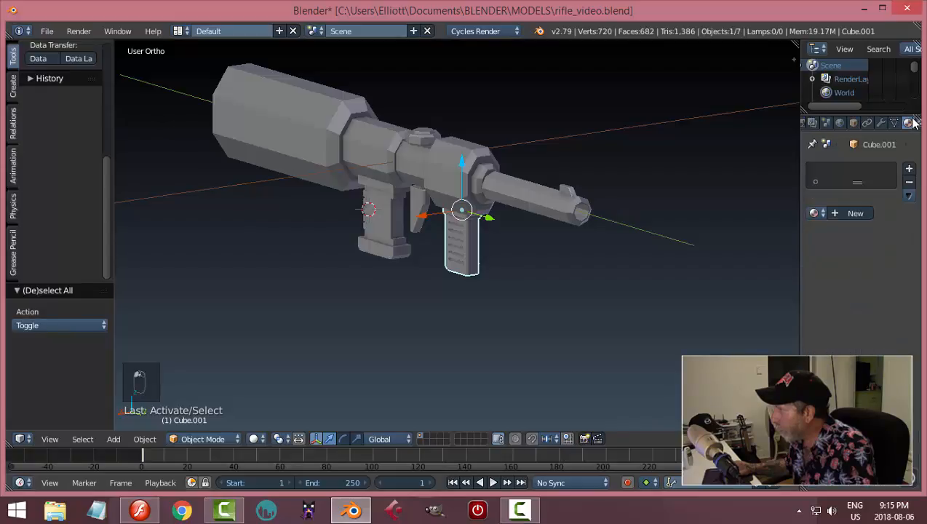
left_click(812, 212)
left_click(852, 214)
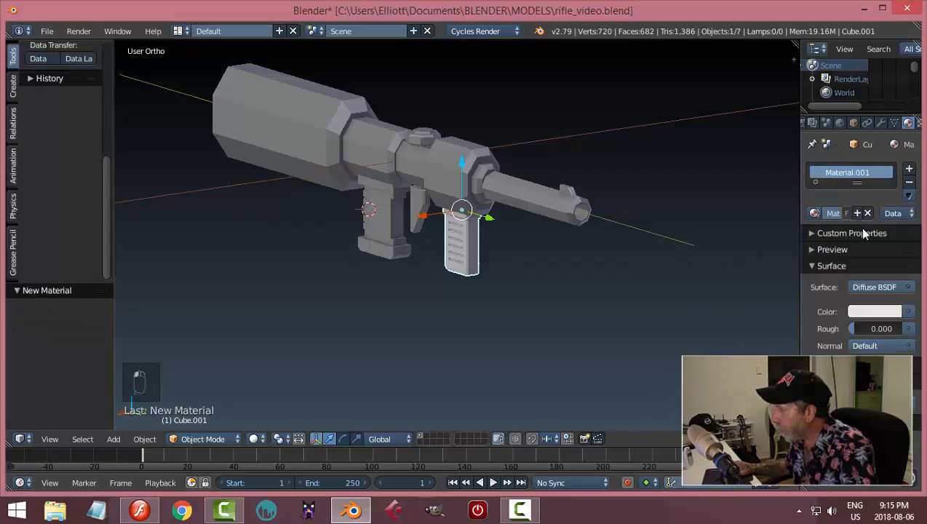
left_click(862, 317)
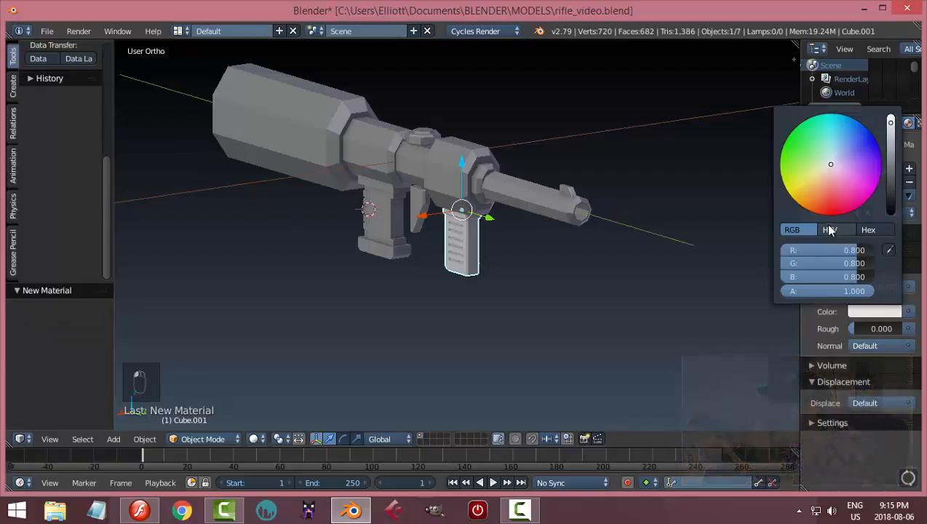
left_click_drag(803, 206, 796, 201)
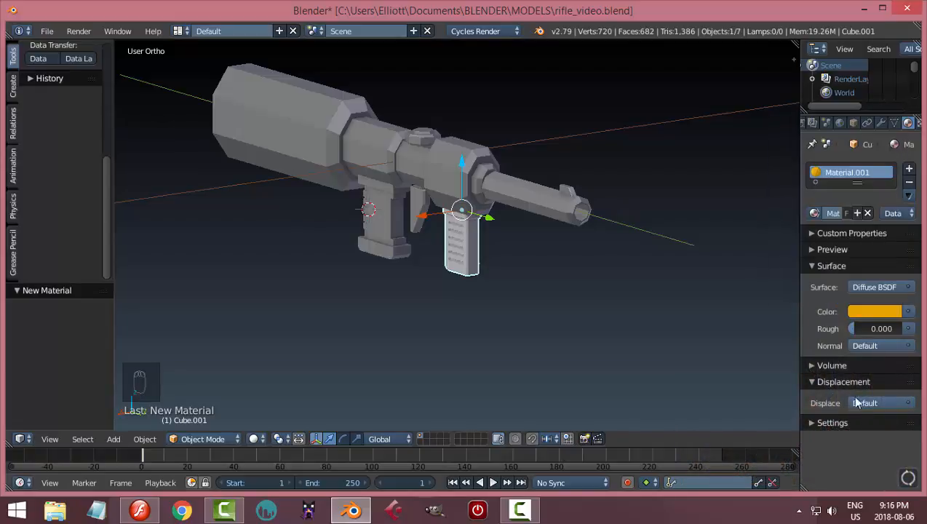
Match the front grip material's viewport color to its orange surface color by sampling it with the eyedropper.
left_click(813, 422)
scroll(837, 433, "down", 3)
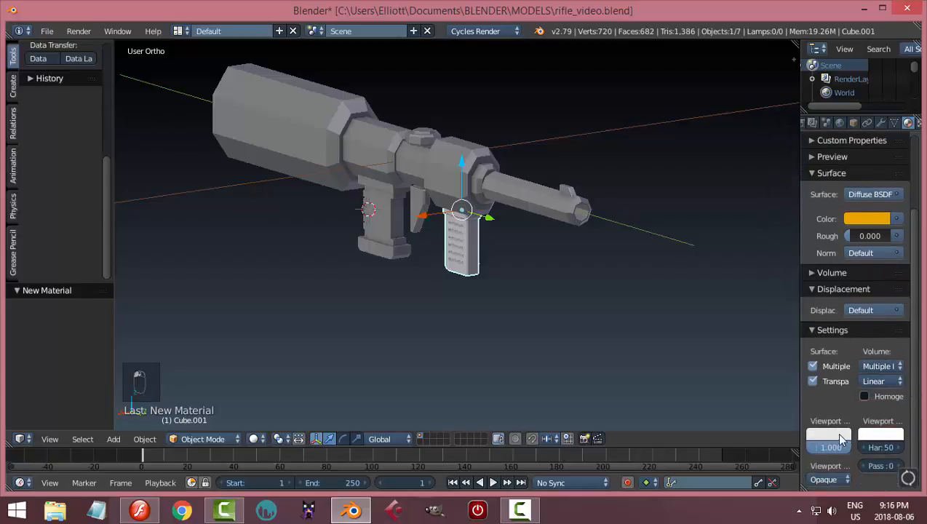
left_click(830, 437)
left_click(839, 387)
left_click(871, 217)
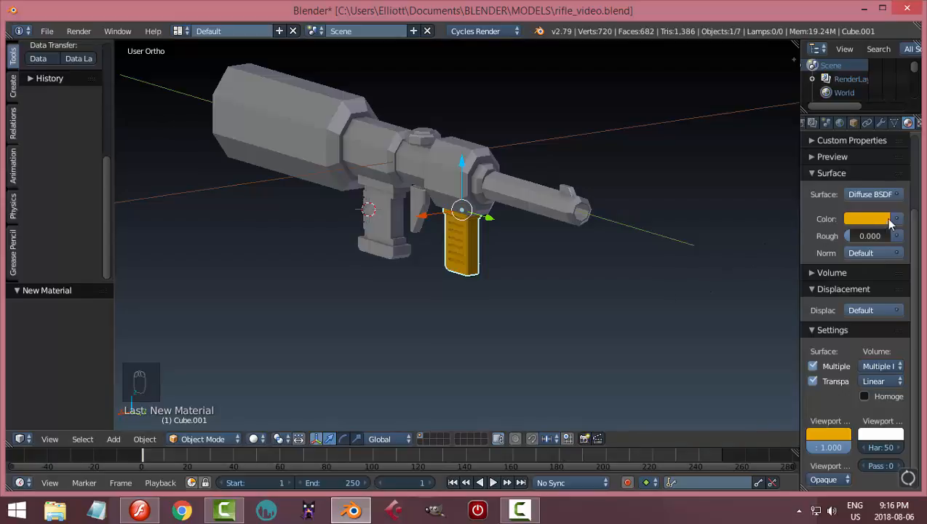
Assign the existing orange Material.001 to the rear grip and the rifle's main body.
right_click(375, 219)
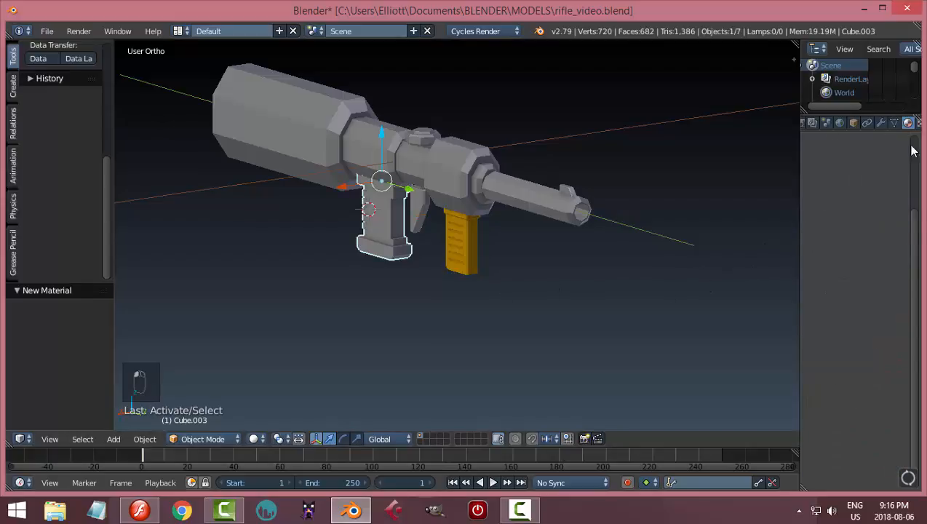
left_click(813, 213)
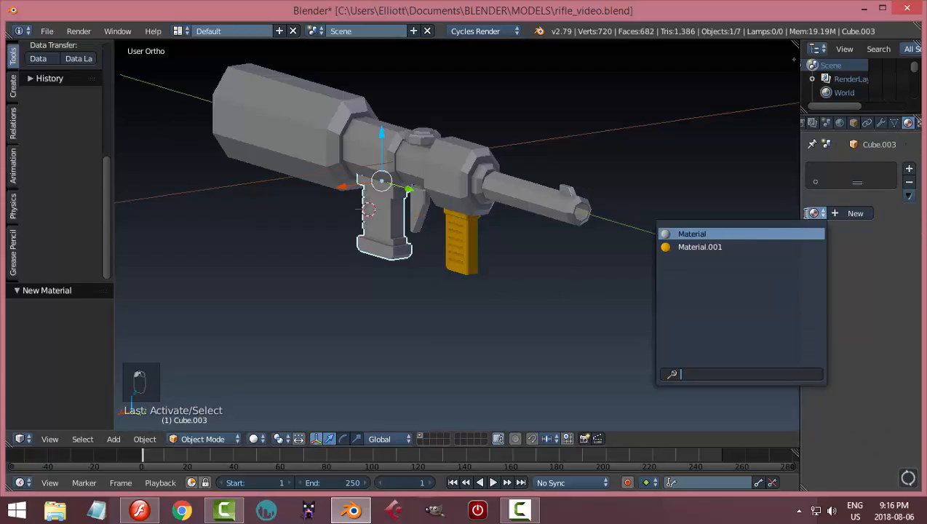
left_click(745, 248)
right_click(458, 173)
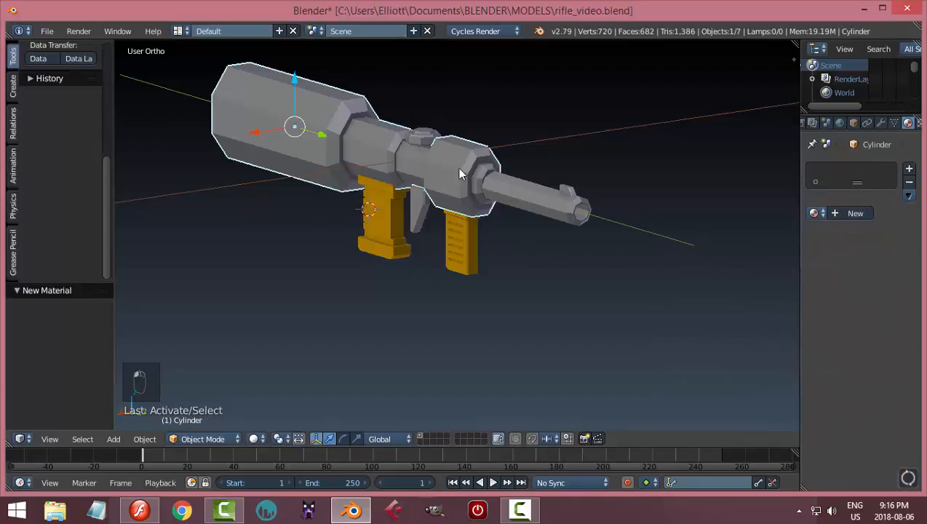
left_click(813, 213)
left_click(728, 248)
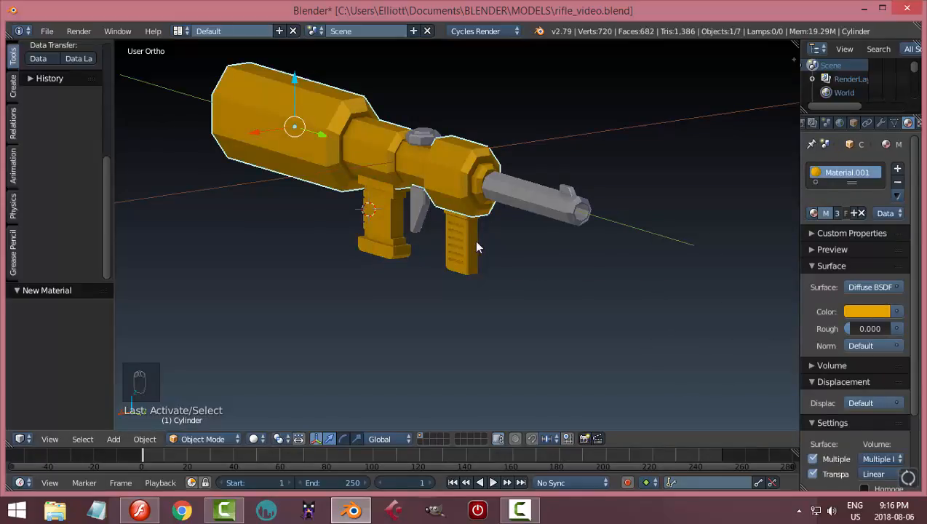
Assign Material.001 to the trigger, make it a separate copy, and darken the copy's surface color to near black.
middle_click_drag(477, 248, 427, 201)
right_click(431, 208)
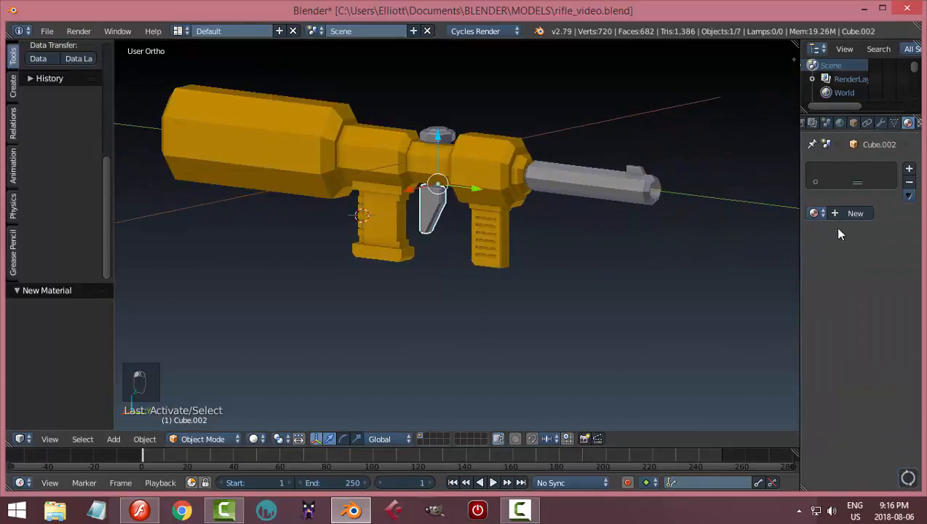
left_click(813, 213)
left_click(727, 248)
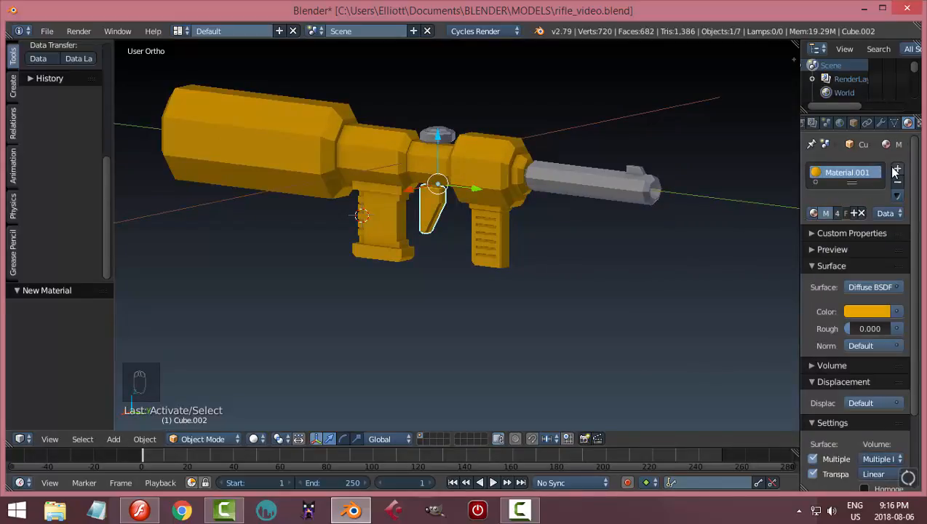
left_click(853, 213)
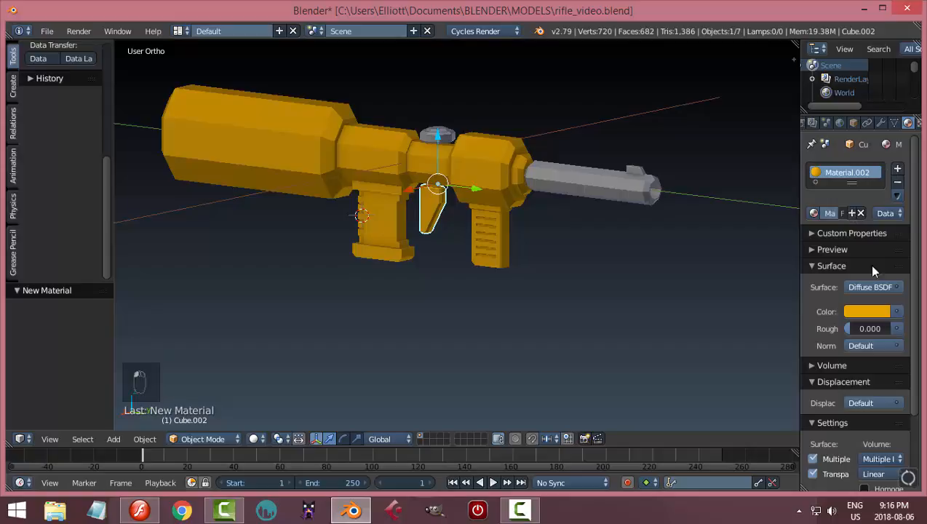
left_click(851, 311)
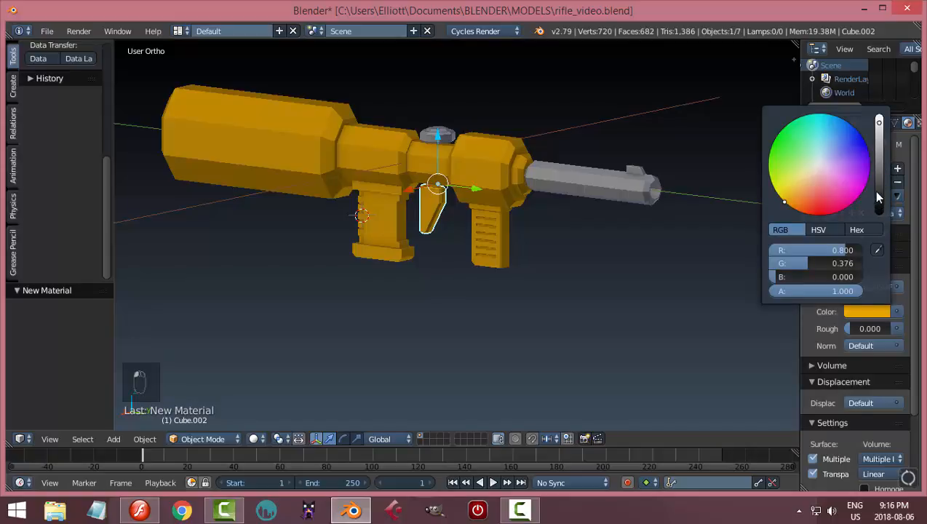
left_click_drag(876, 191, 879, 204)
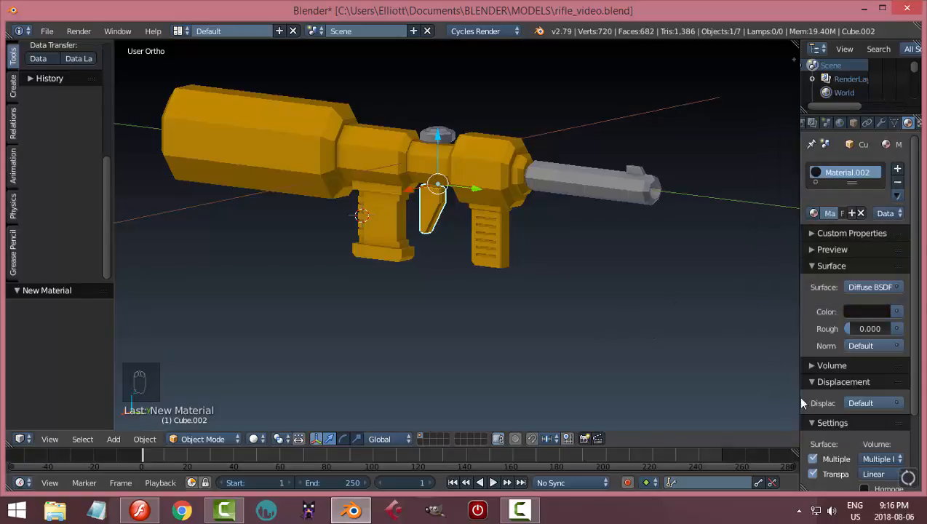
Match the trigger material's viewport color to its near-black surface color by sampling it with the eyedropper.
scroll(815, 404, "down", 3)
left_click(822, 435)
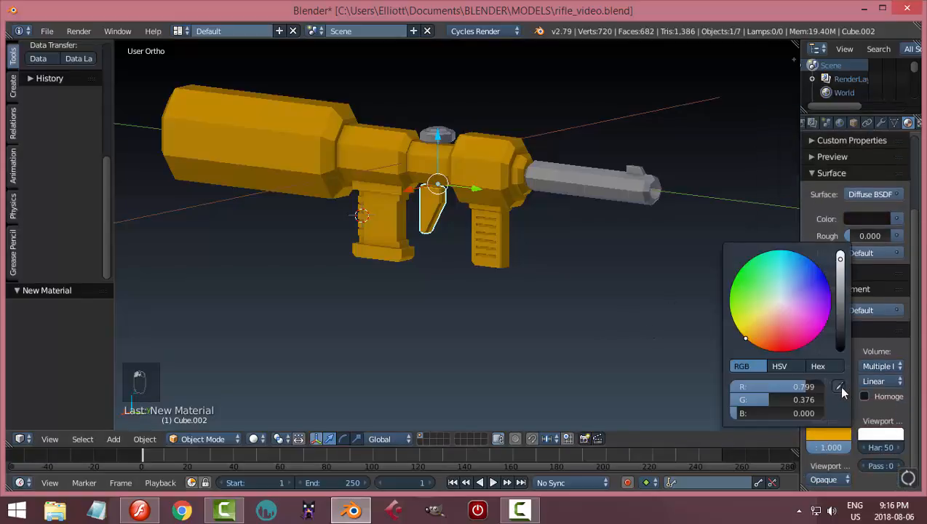
left_click(838, 387)
left_click(869, 215)
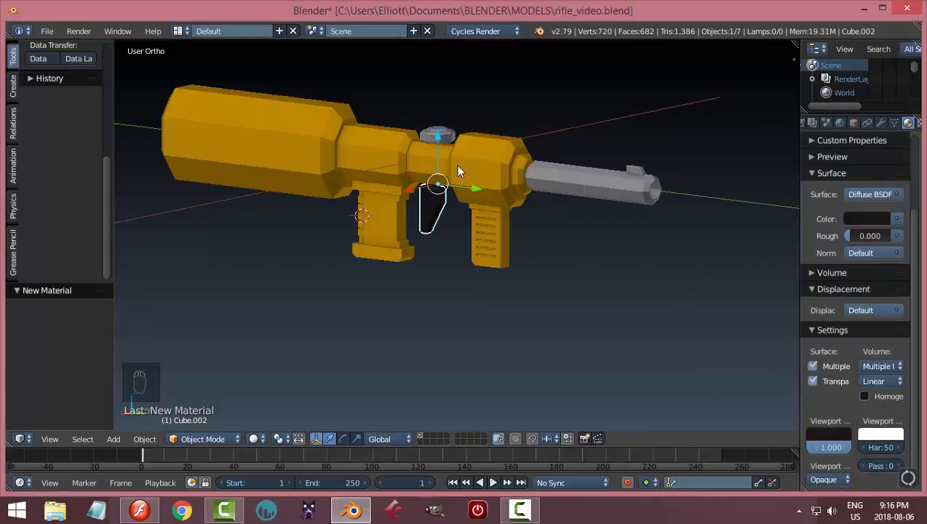
Assign the near-black Material.002 to the round part on top of the body, the barrel and the front sight, then deselect everything.
right_click(446, 135)
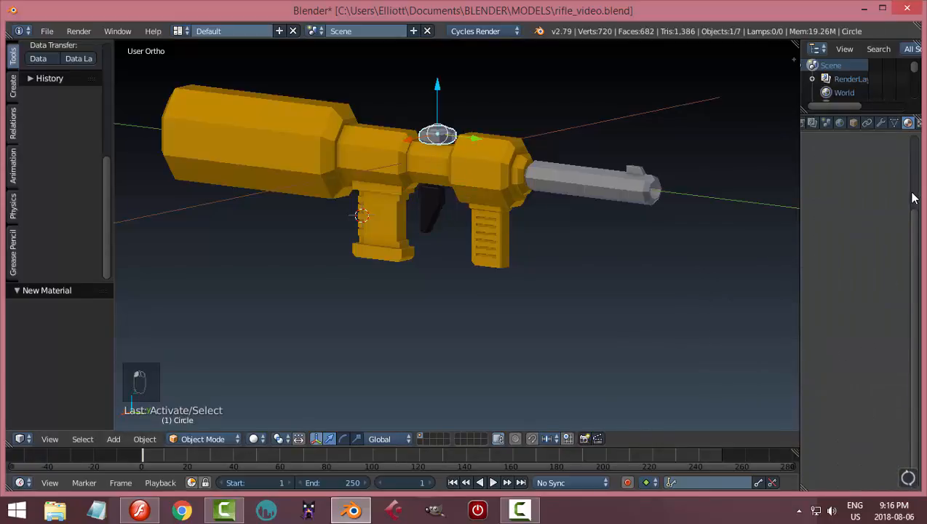
left_click(814, 213)
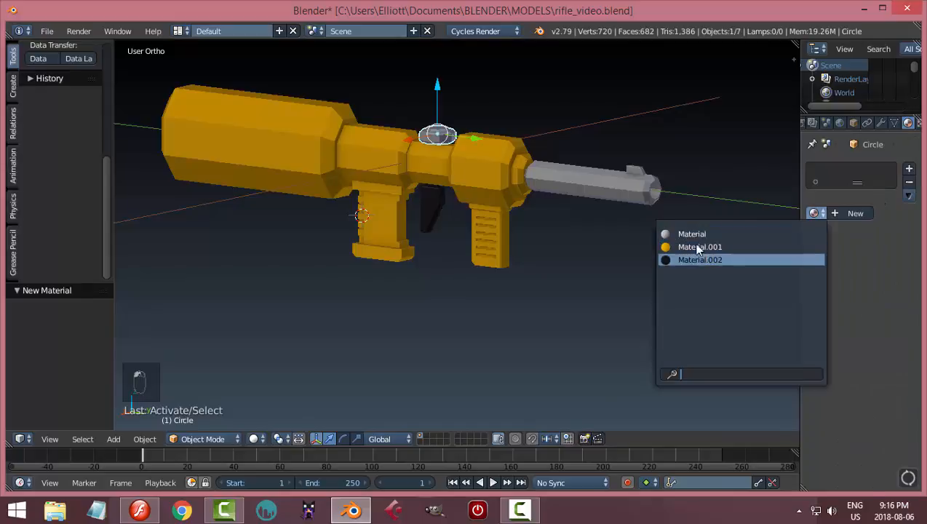
left_click(698, 257)
right_click(589, 171)
left_click(814, 213)
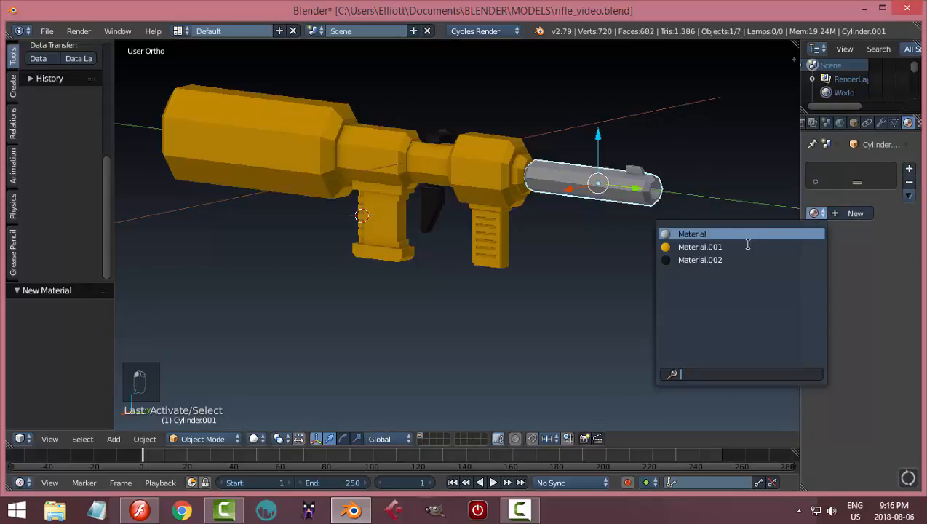
left_click(720, 258)
right_click(640, 173)
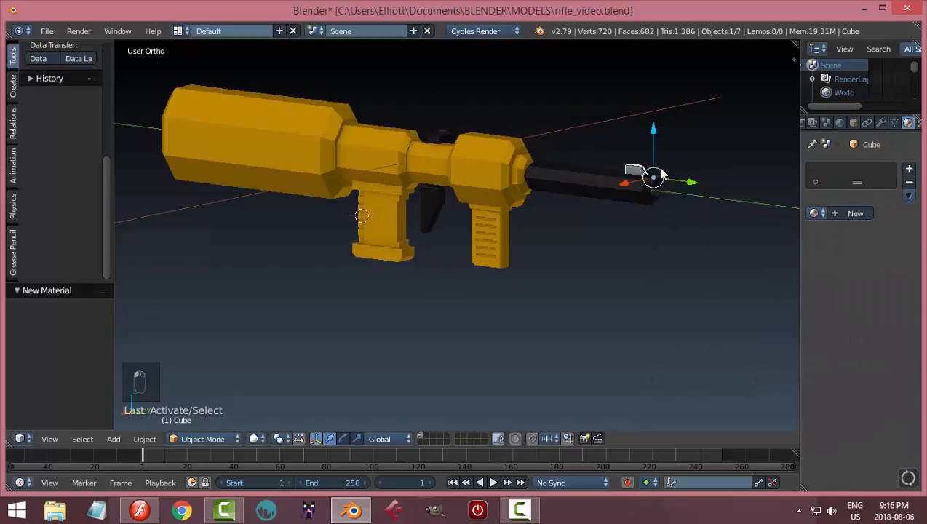
left_click(814, 213)
left_click(736, 257)
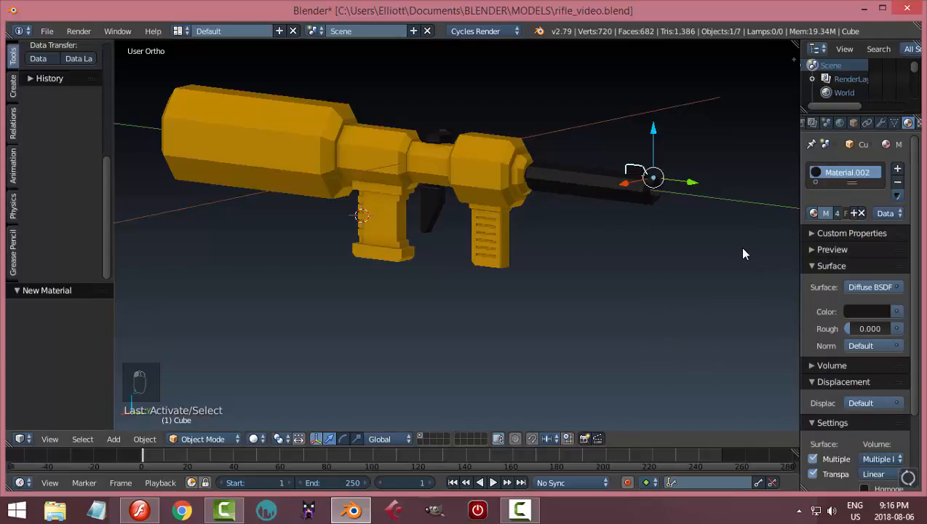
key("a")
middle_click_drag(726, 248, 782, 233)
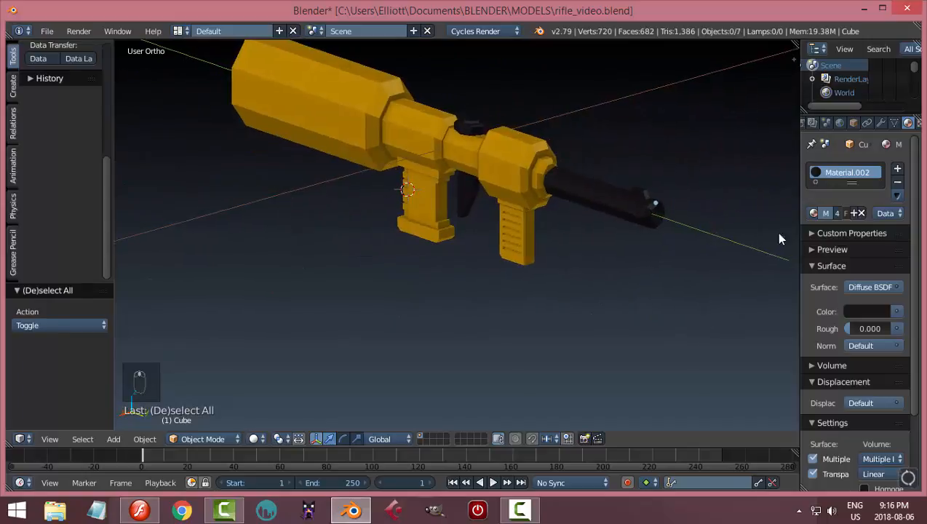
Turn on the wire overlay in the object display settings for the front sight, the barrel and the front grip.
left_click(851, 124)
scroll(853, 305, "down", 6)
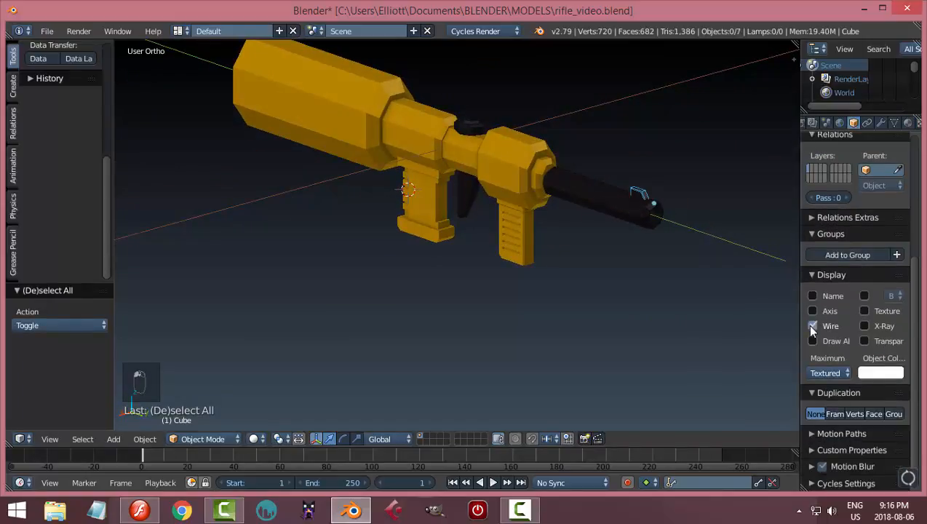
left_click(812, 326)
right_click(569, 194)
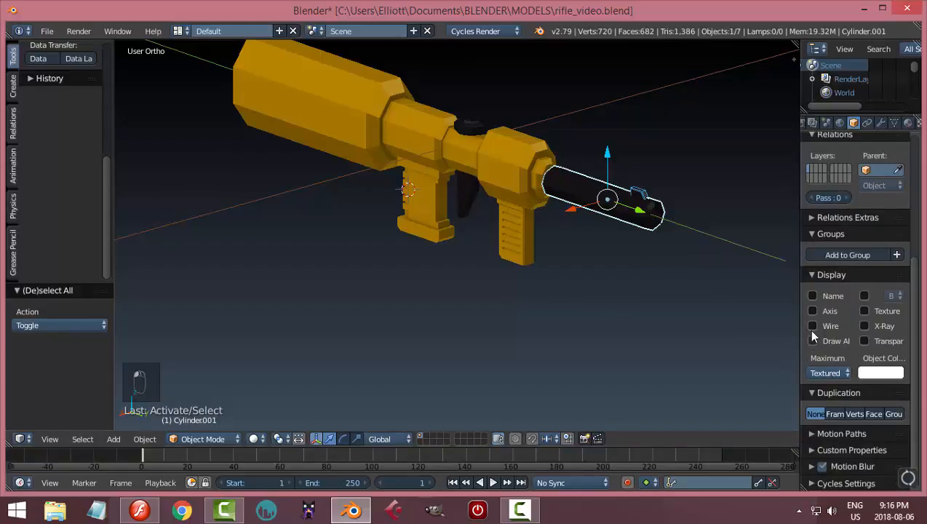
left_click(812, 326)
right_click(524, 231)
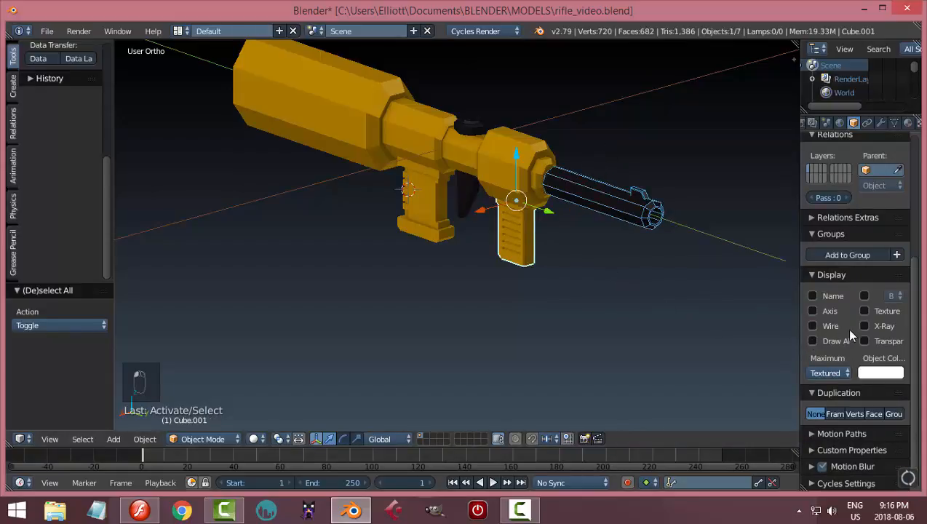
left_click(811, 325)
Turn on the wire overlay for the main body, rear grip, trigger and the round part on top of the body.
right_click(320, 98)
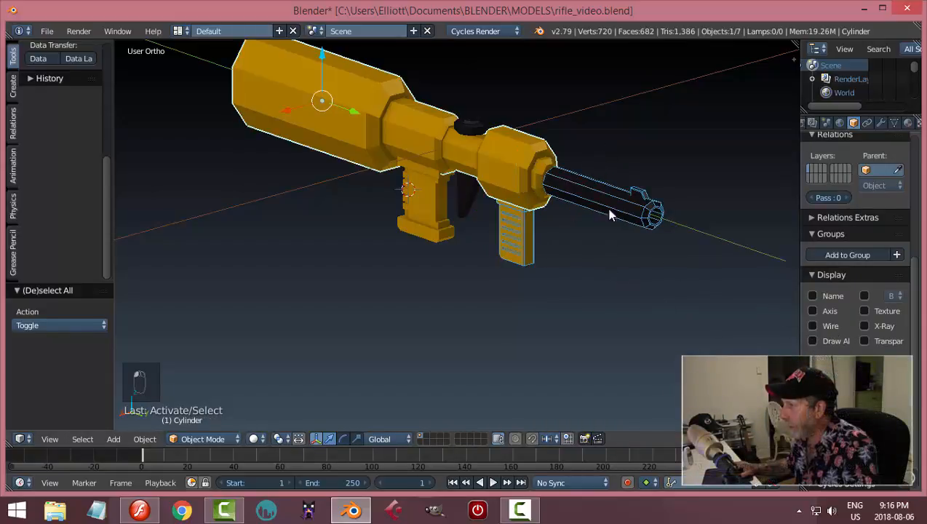
left_click(810, 325)
right_click(431, 194)
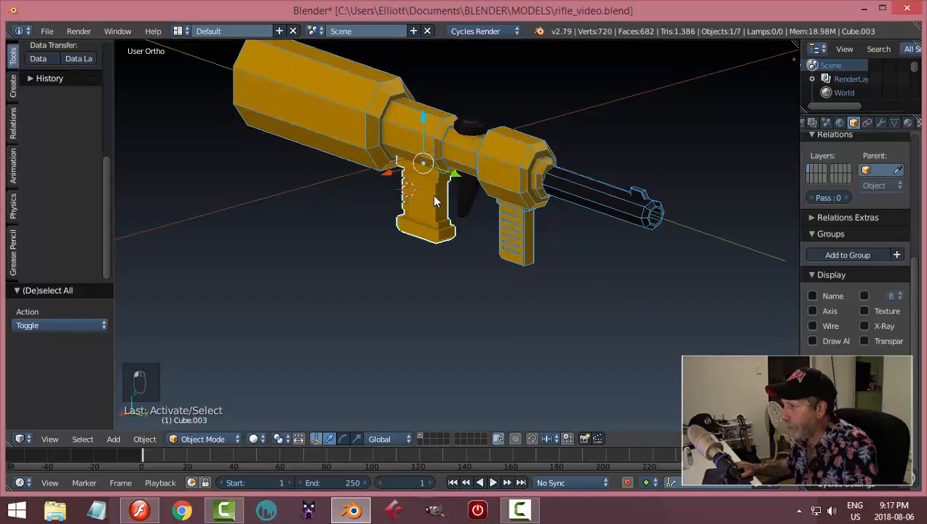
left_click(811, 326)
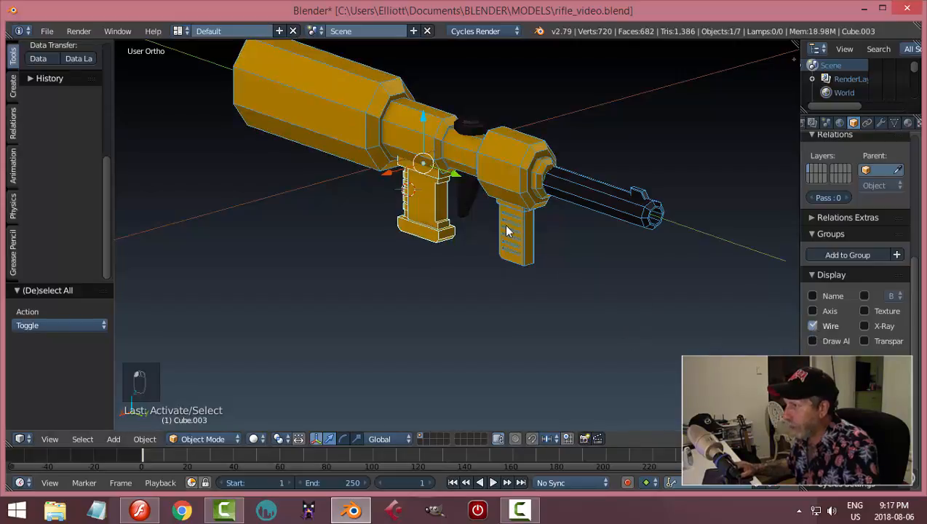
right_click(471, 206)
left_click(811, 326)
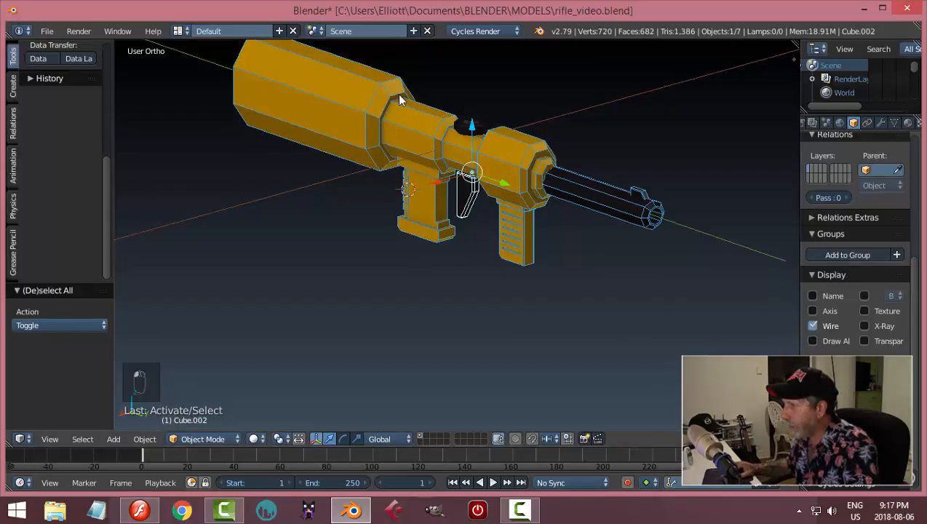
left_click(470, 125)
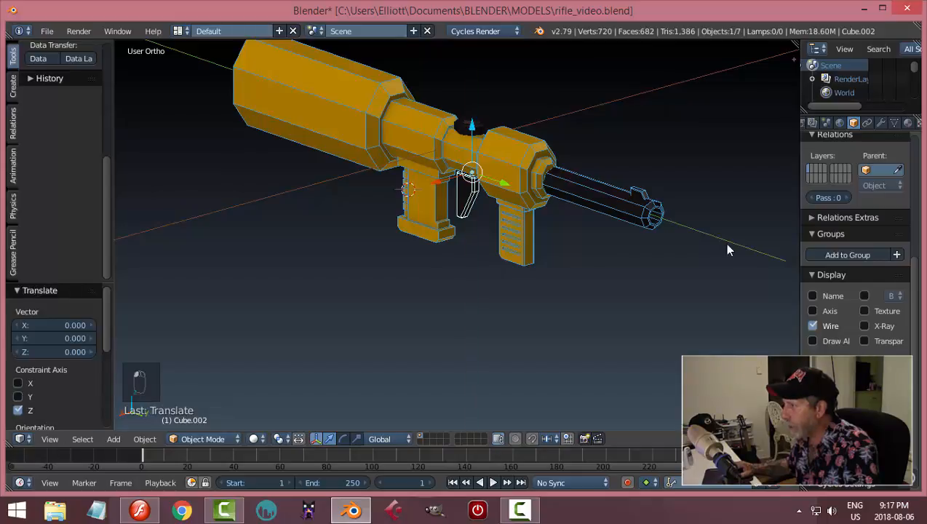
middle_click_drag(557, 193, 595, 177)
right_click(473, 114)
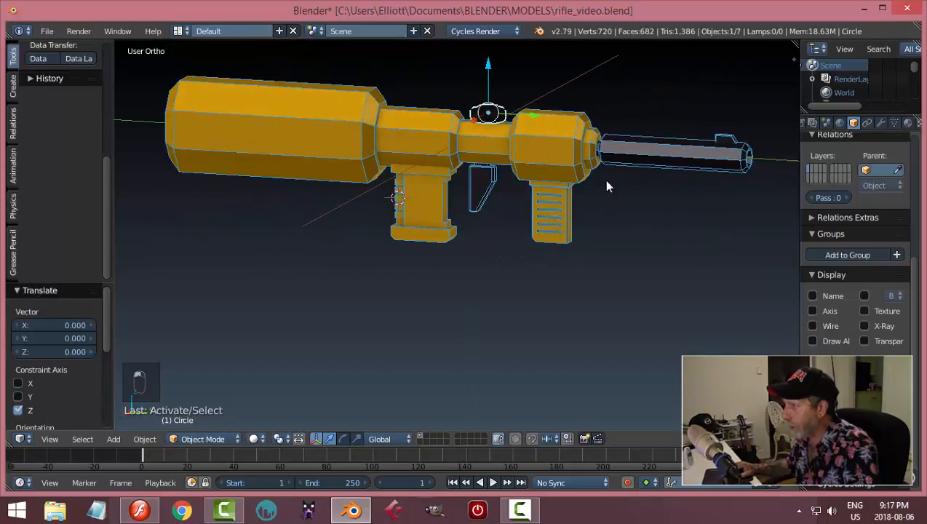
left_click(812, 326)
Check the whole rifle with its wire overlay, deselect everything and save the file.
key("a")
scroll(745, 288, "down", 2)
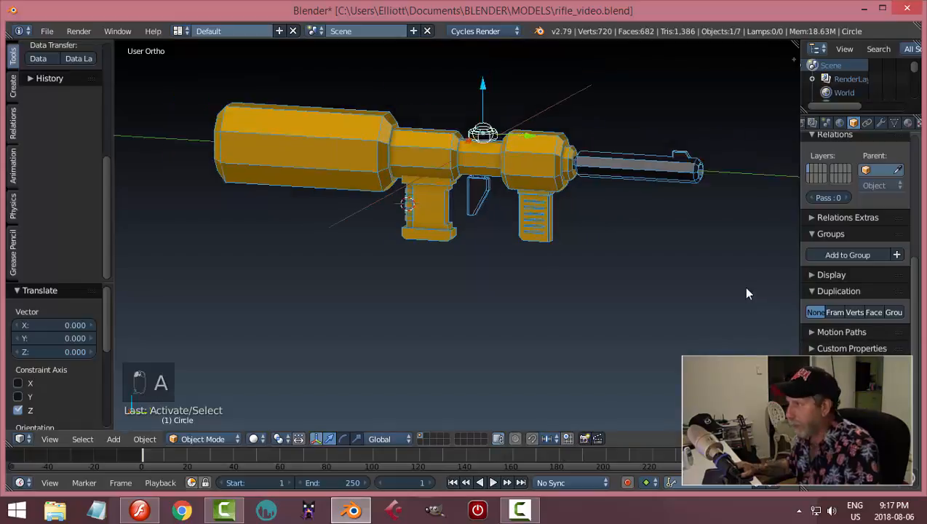
middle_click_drag(632, 261, 488, 272)
key("a")
key("ctrl+s")
Try a Bevel modifier with 2 segments on the rear grip and remove the modifier again.
scroll(518, 289, "up", 3)
scroll(597, 277, "down", 2)
scroll(517, 309, "up", 2)
right_click(440, 175)
scroll(440, 174, "up", 1)
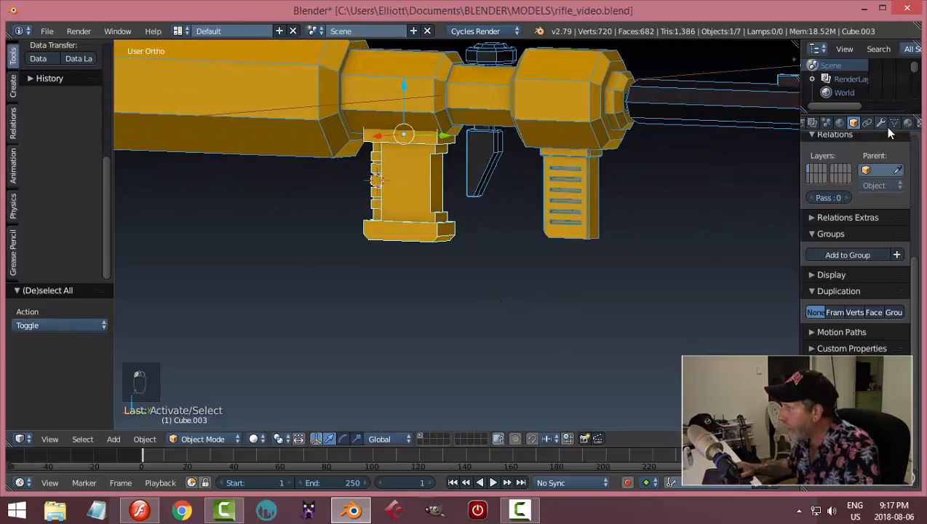
left_click(880, 123)
left_click(860, 169)
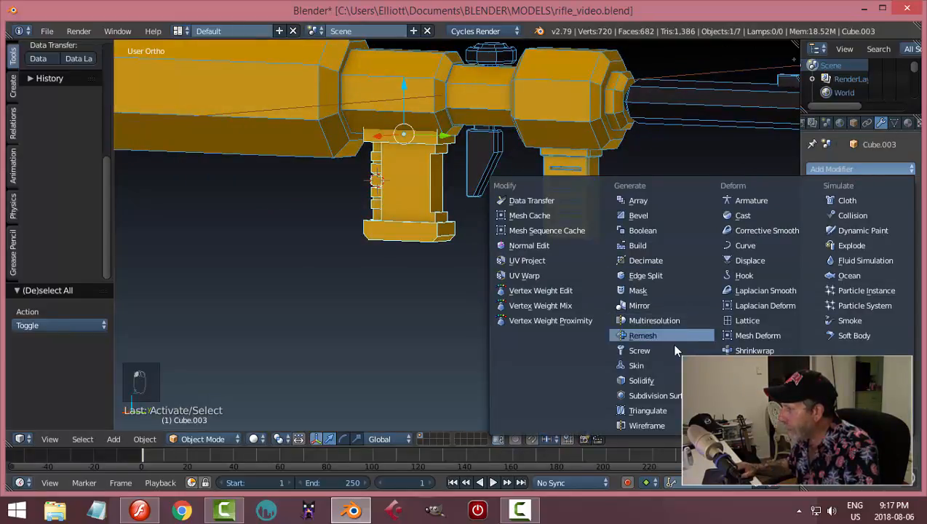
left_click(639, 215)
middle_click_drag(547, 272, 568, 295)
scroll(544, 292, "up", 3)
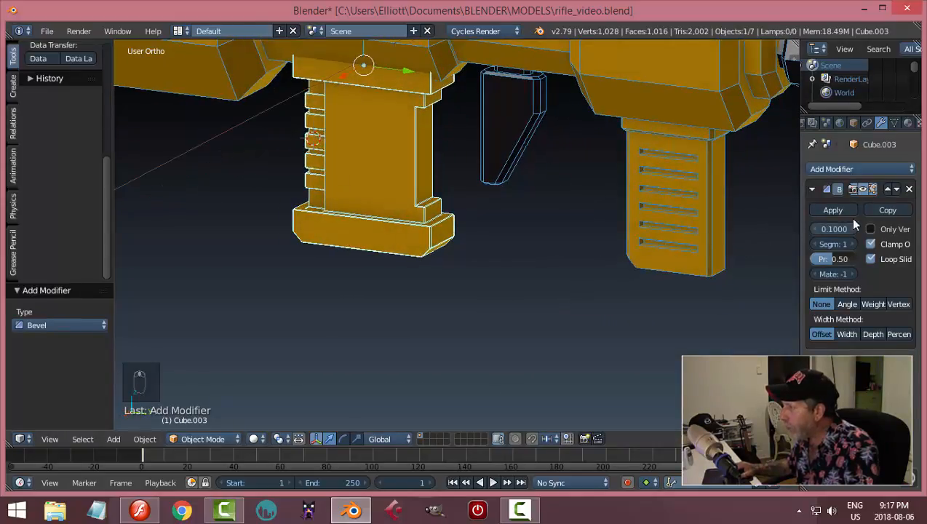
left_click(851, 243)
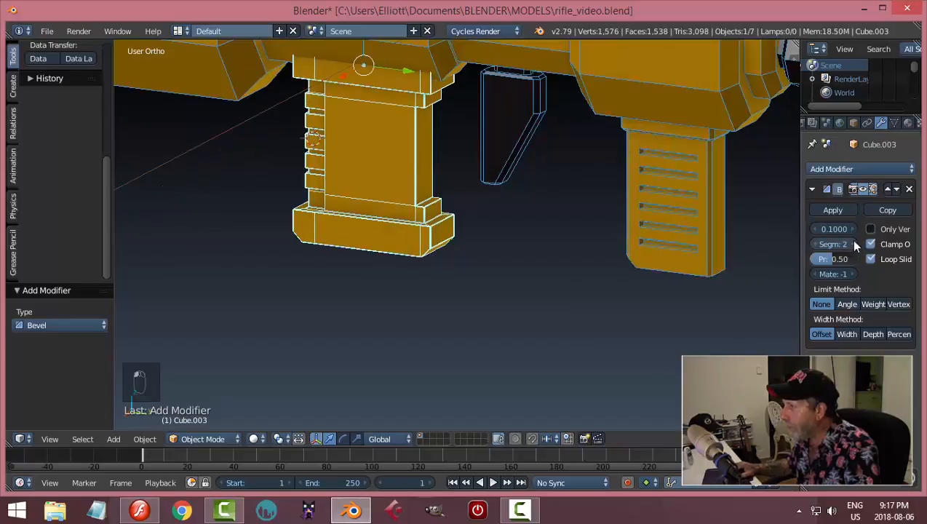
left_click(908, 190)
Deselect everything and save over the existing rifle_video.blend file.
scroll(575, 266, "down", 5)
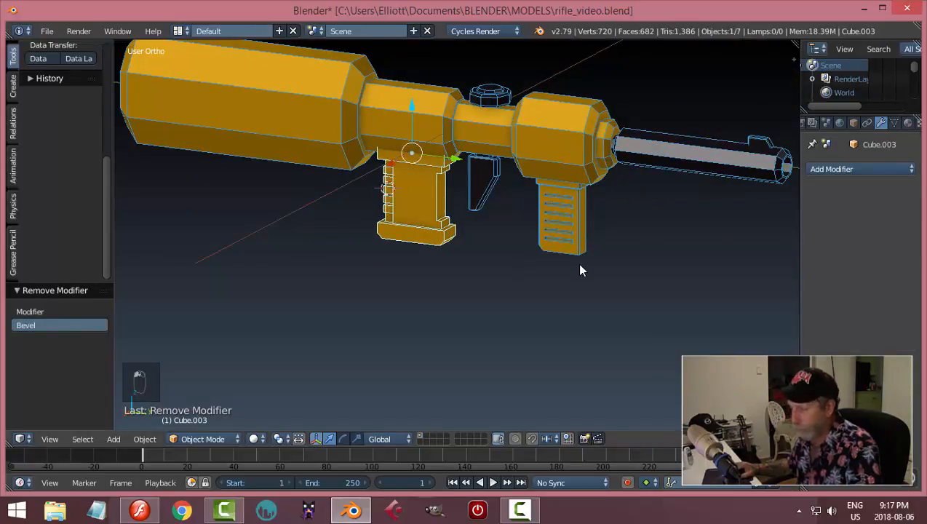
key("a")
scroll(575, 266, "up", 3)
key("ctrl+s")
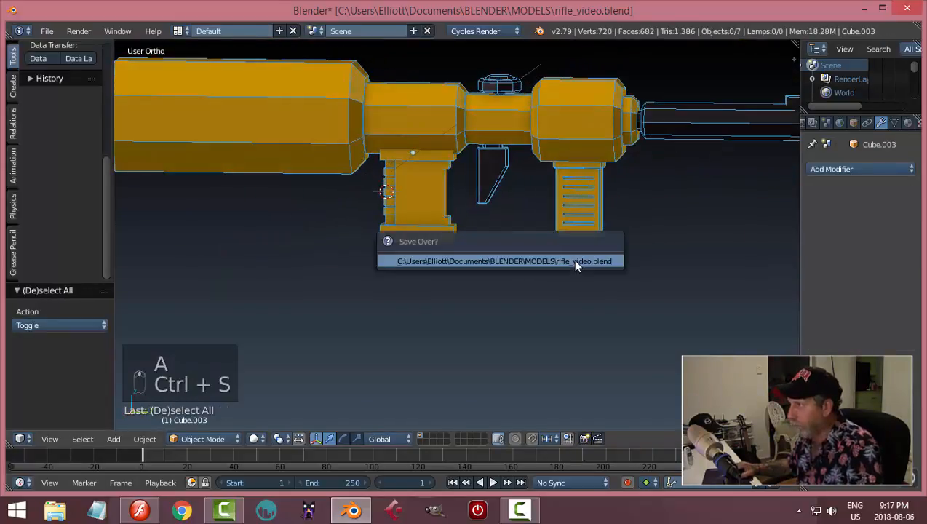
key("Return")
Open the main body for mesh editing in right view and show it in wireframe over the reference image's notch.
key("KP_3")
scroll(586, 291, "down", 3)
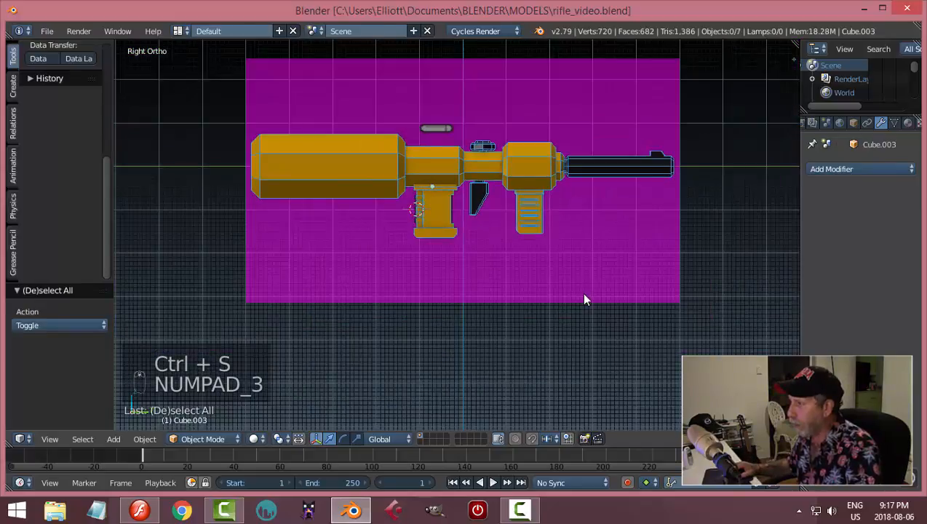
scroll(574, 287, "up", 2)
scroll(535, 291, "up", 3)
right_click(429, 149)
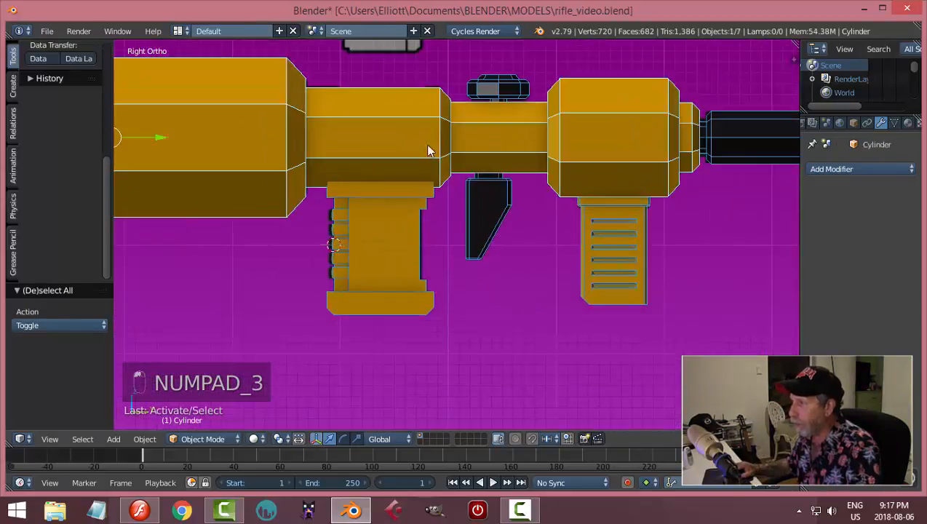
key("Tab")
left_click(607, 188)
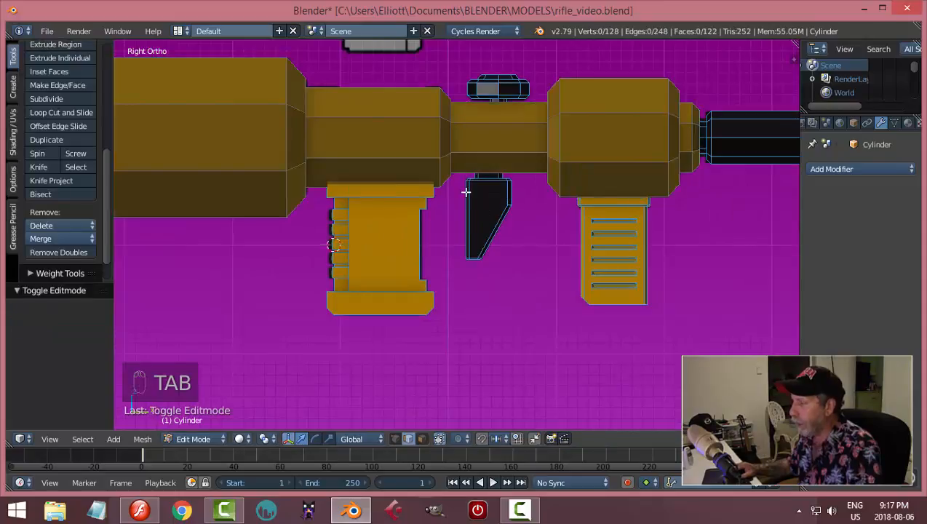
middle_click_drag(467, 191, 477, 231, "shift")
key("z")
left_click(547, 230)
scroll(456, 231, "up", 2)
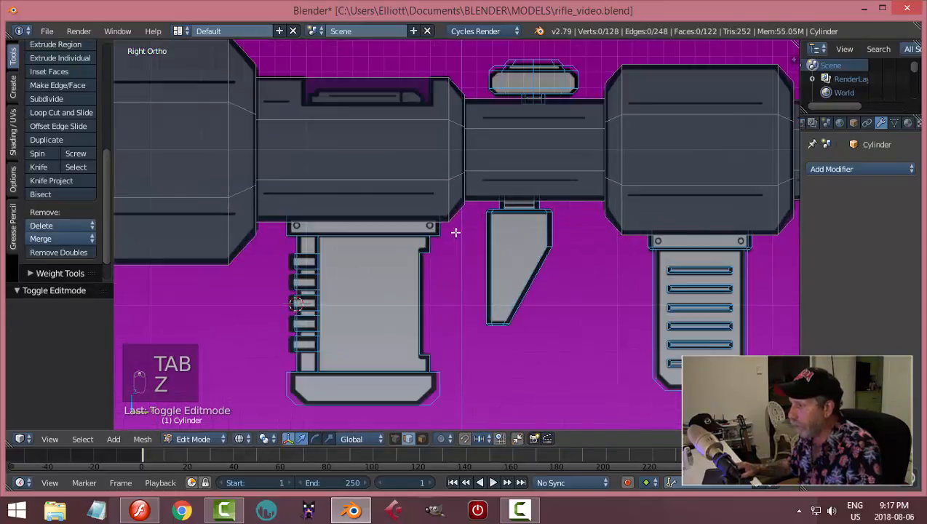
middle_click_drag(441, 194, 474, 287, "shift")
scroll(475, 292, "up", 2)
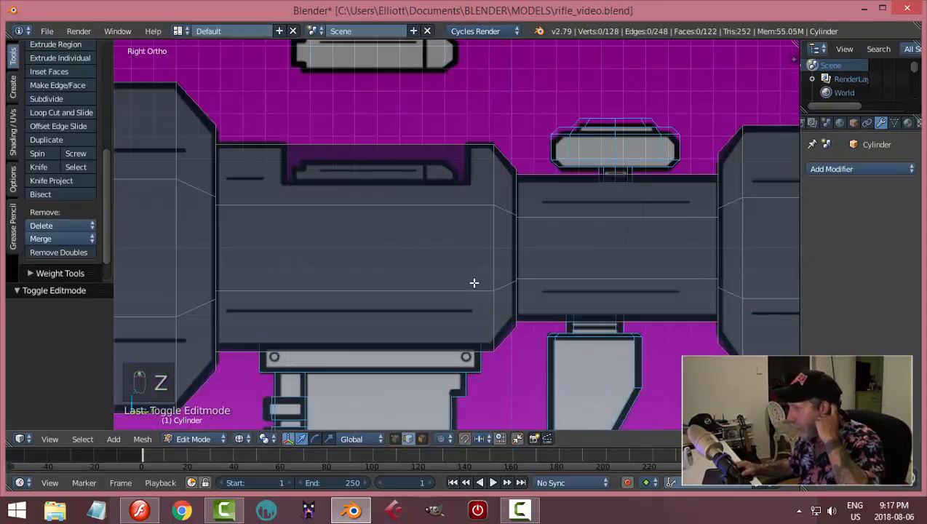
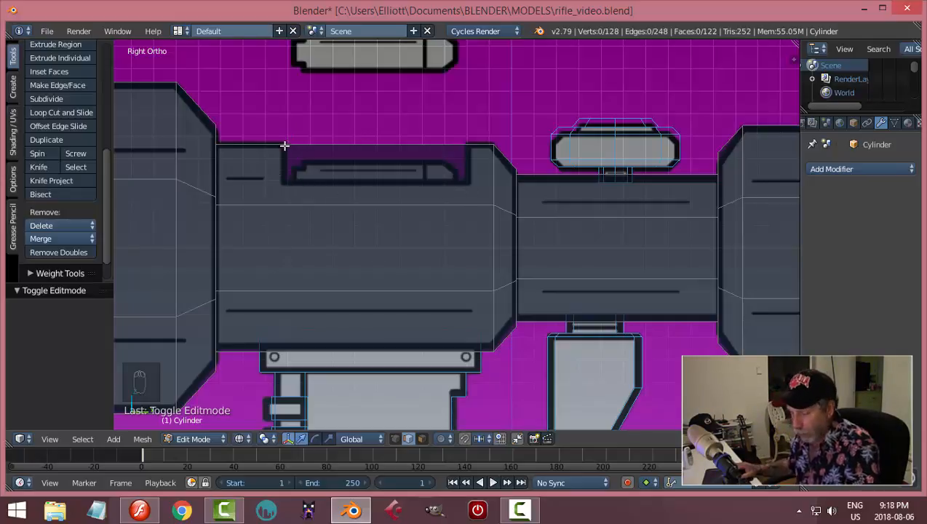
Add two loop cuts around the body section above the rear grip, aligned with the reference notch's two ends, and deselect everything.
key("ctrl+r")
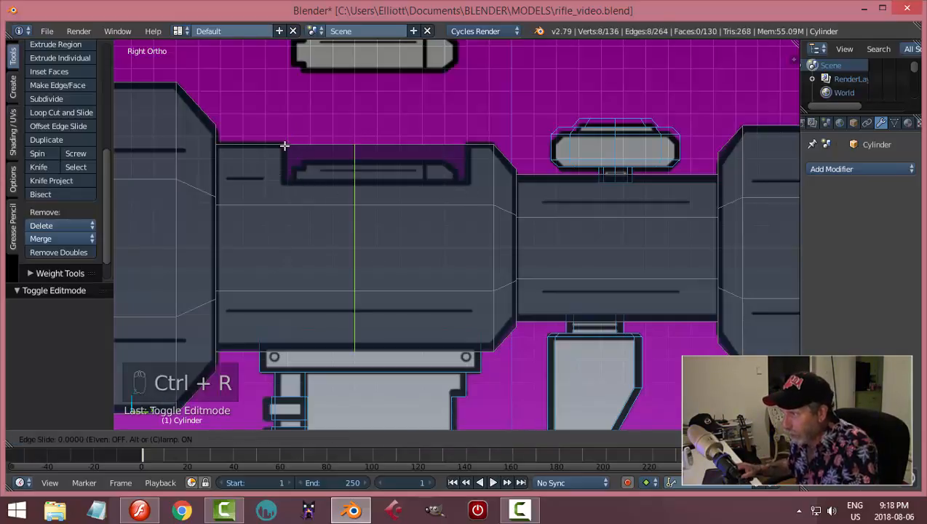
left_click(282, 145)
left_click(213, 151)
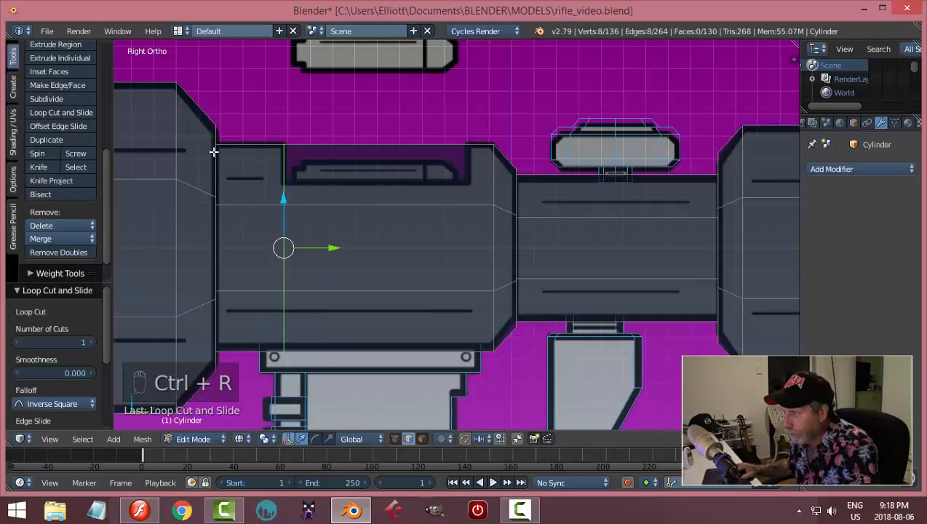
key("ctrl+r")
left_click(445, 150)
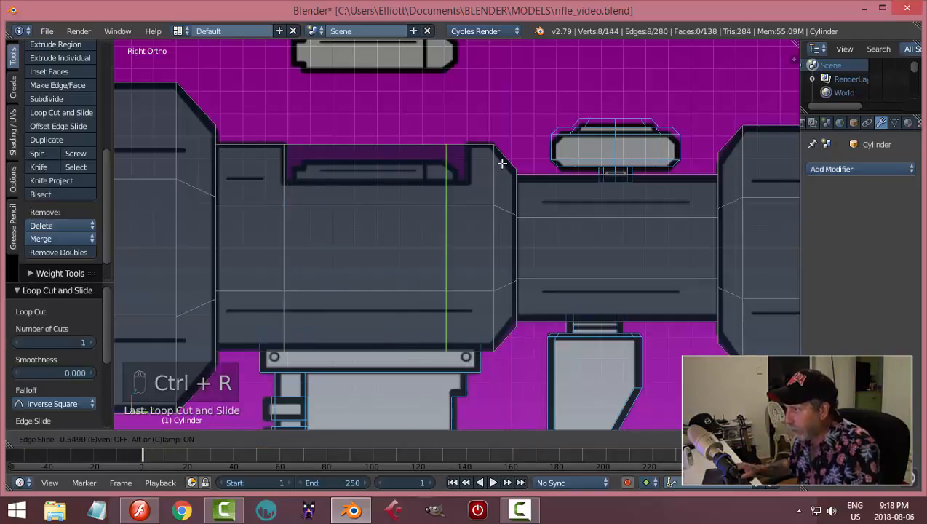
left_click(525, 169)
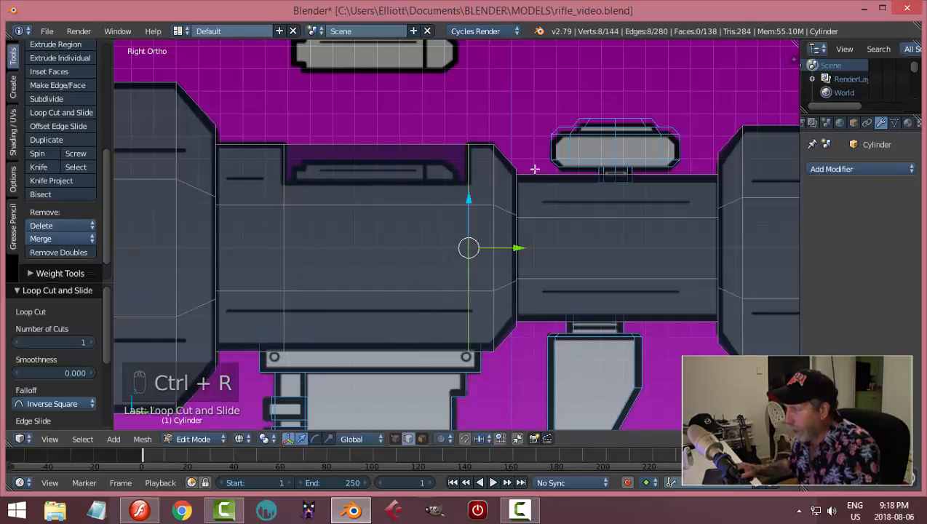
mouse_move(534, 165)
middle_mouse_down()
mouse_move(577, 190)
mouse_move(457, 230)
mouse_move(437, 196)
mouse_move(451, 152)
mouse_move(560, 192)
mouse_move(598, 182)
middle_mouse_up()
key("a")
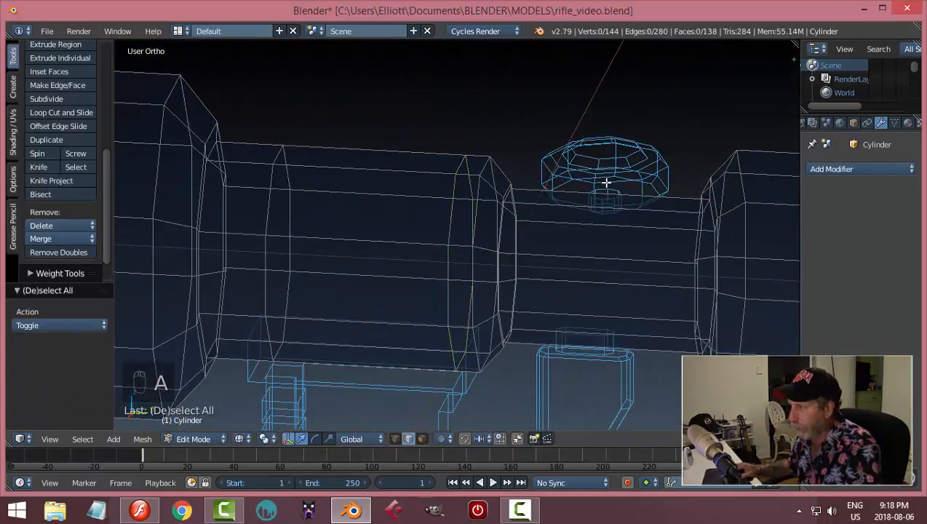
In solid shading and face select mode, select the three upper faces of the body between the two new loop cuts.
key("KP_3")
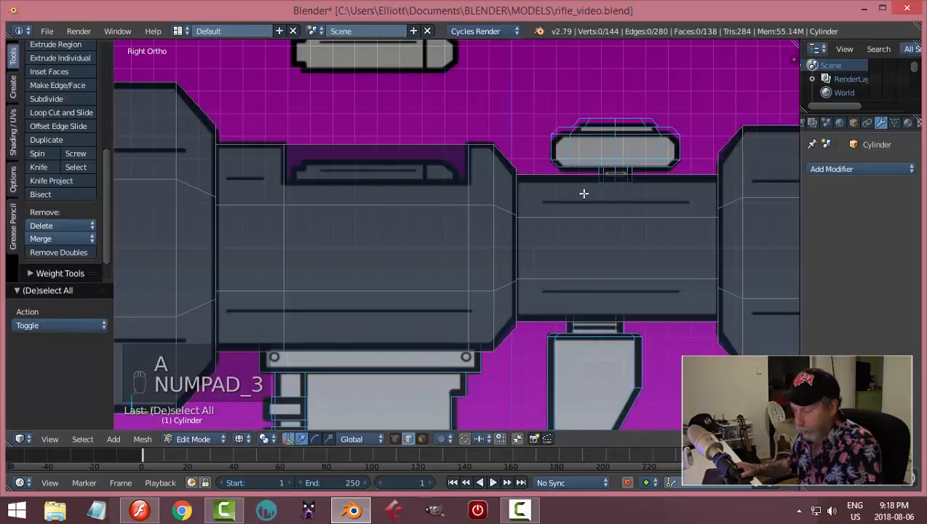
key("z")
left_click(575, 269)
key("ctrl+Tab")
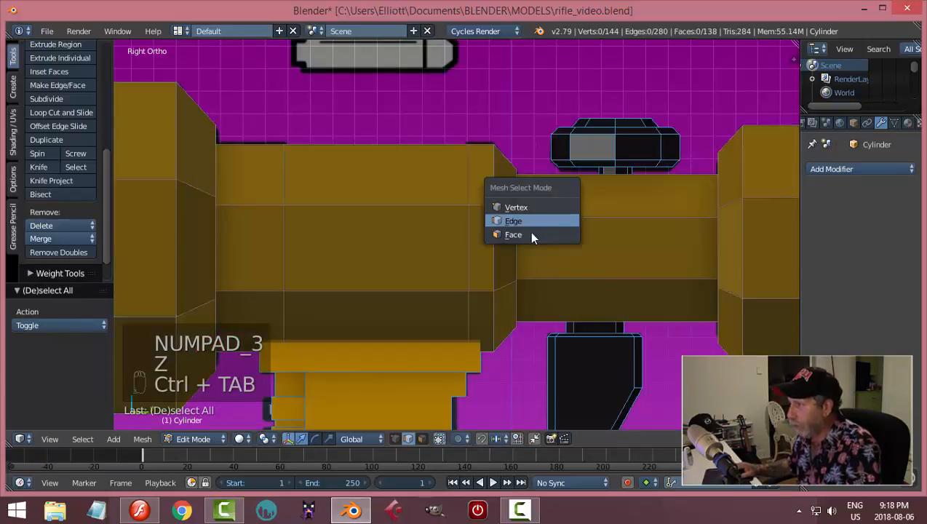
left_click(532, 235)
right_click(412, 188)
middle_click_drag(555, 151, 405, 148)
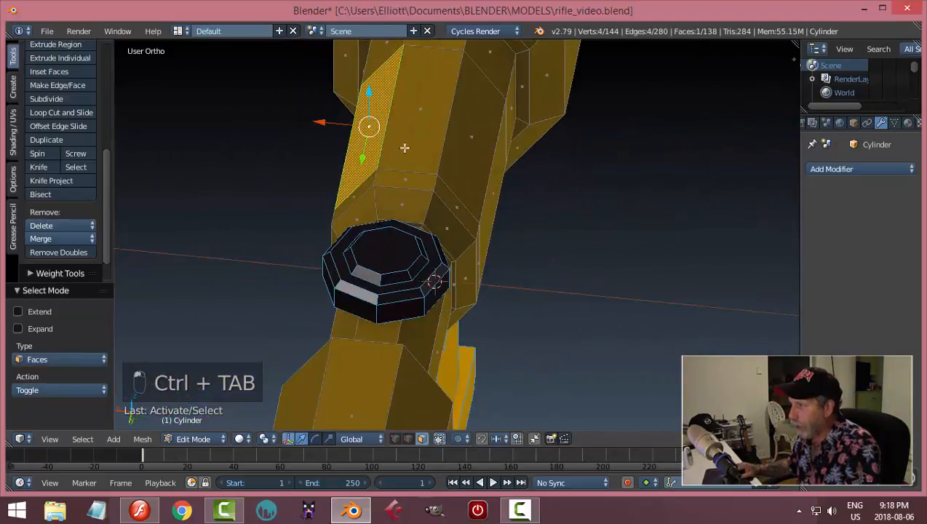
right_click(409, 140, "shift")
right_click(467, 134, "shift")
middle_click_drag(573, 260, 753, 205)
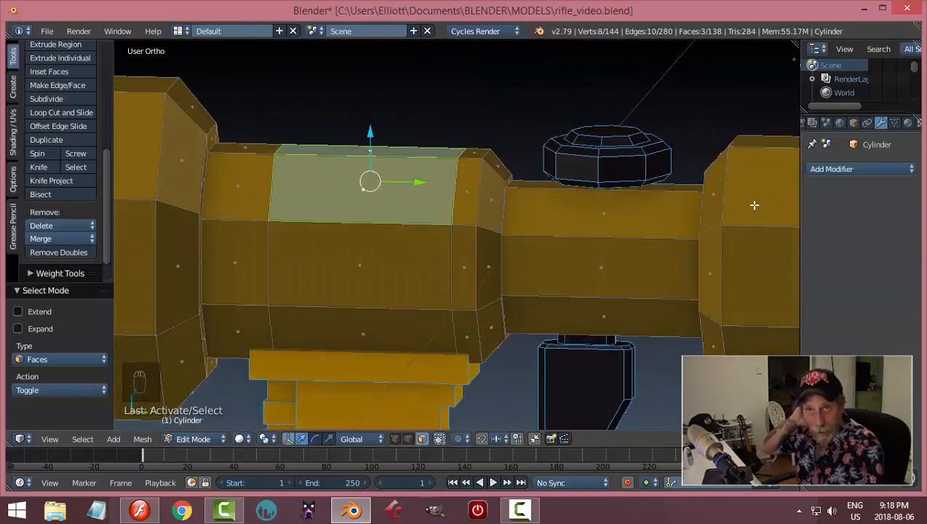
Try deleting the three selected upper faces, inspect the opening and undo the deletion.
key("x")
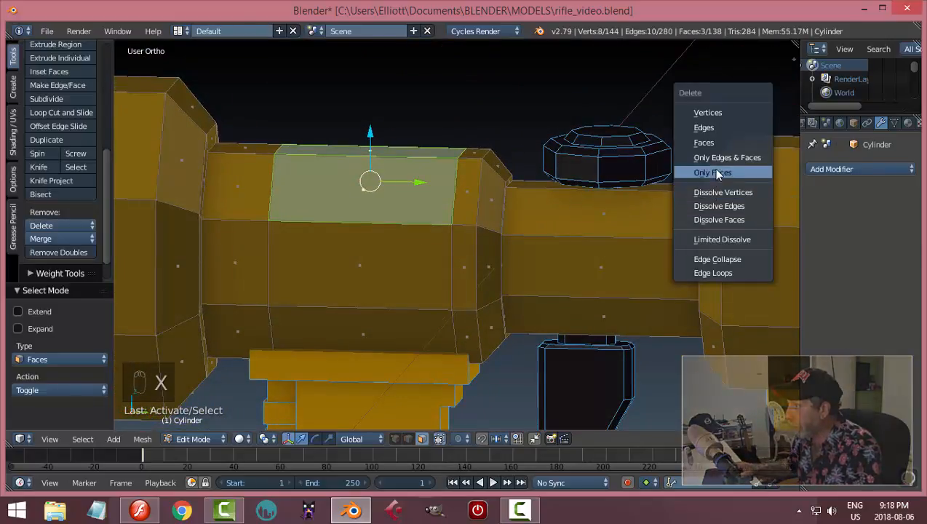
left_click(718, 148)
middle_click_drag(714, 145, 514, 241)
middle_click_drag(419, 237, 424, 256)
key("KP_3")
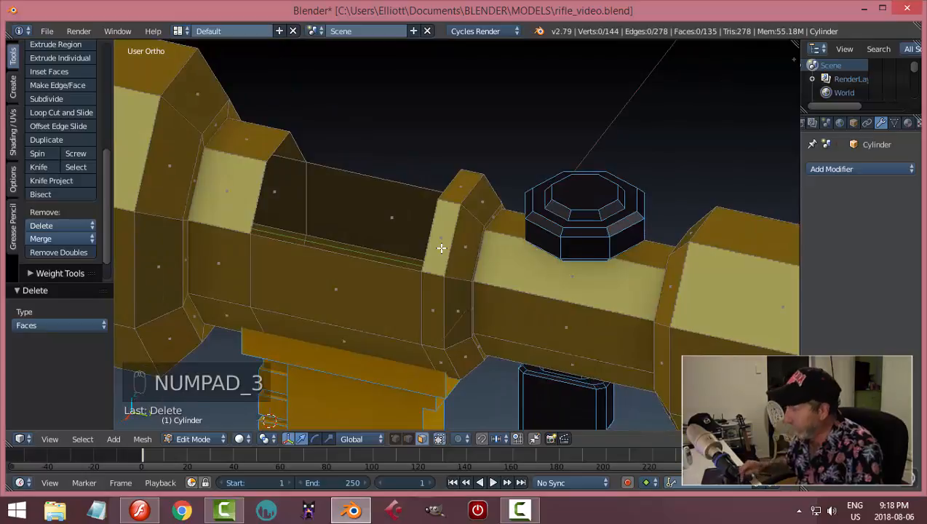
key("ctrl+z")
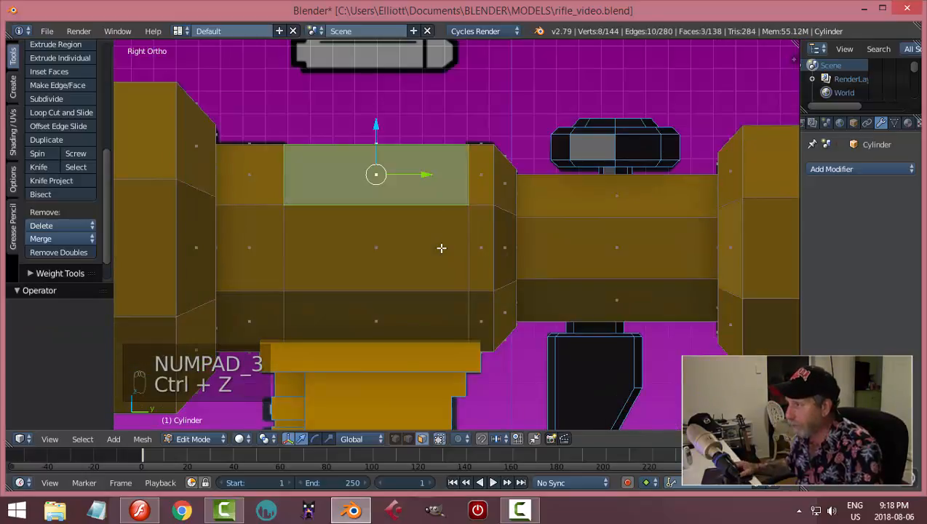
In wireframe with nothing selected, knife-cut a straight horizontal edge along the reference notch's floor between the two loop cuts.
key("z")
left_click(560, 263)
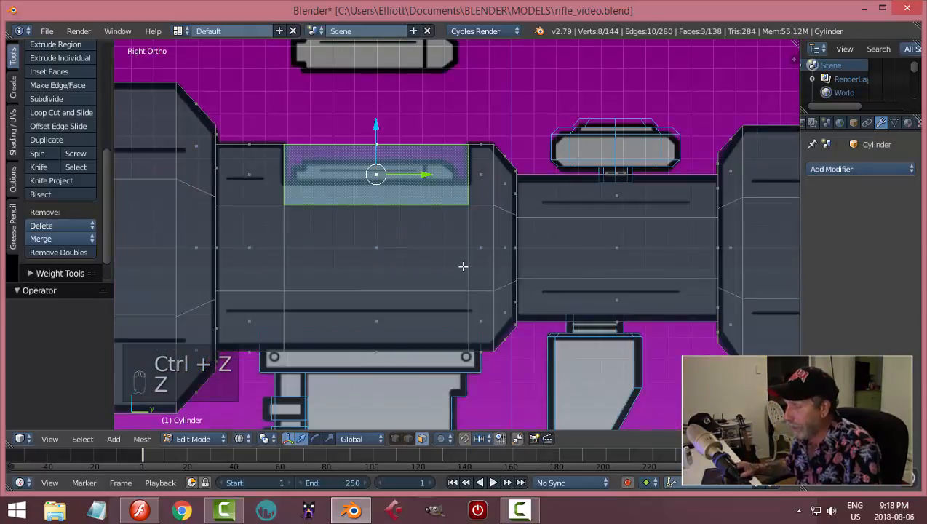
scroll(422, 233, "up", 3)
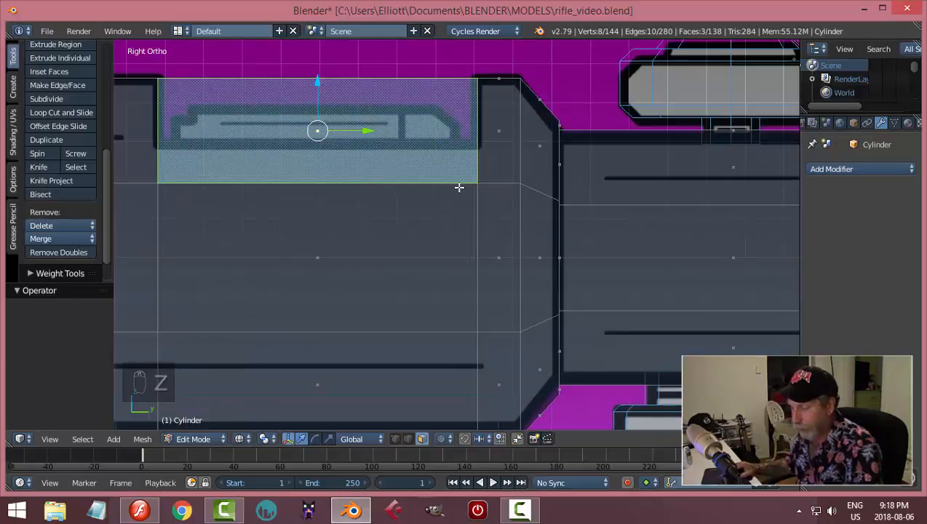
key("a")
scroll(459, 186, "down", 3)
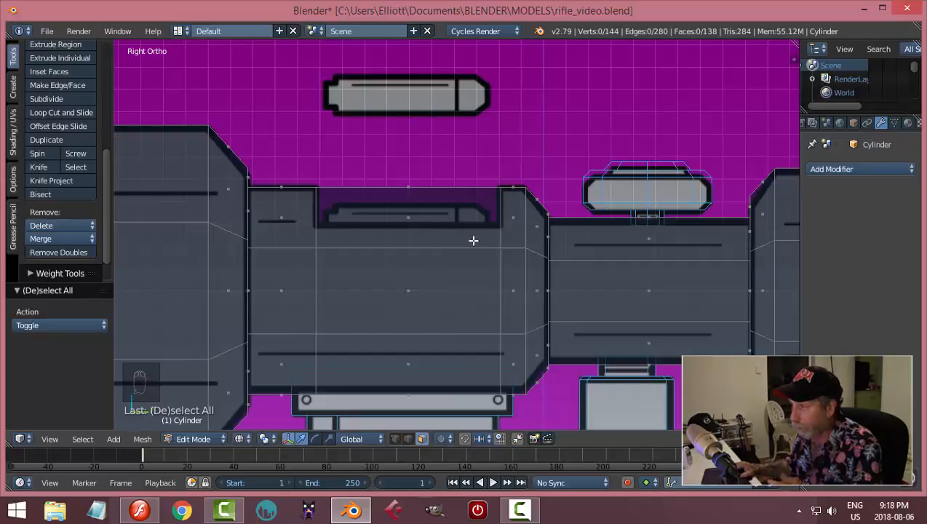
scroll(334, 230, "up", 2)
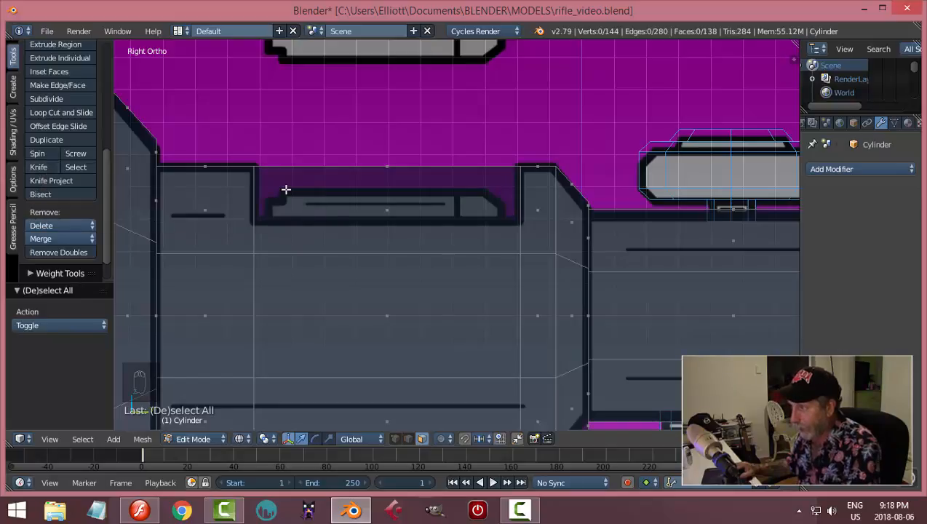
key("k")
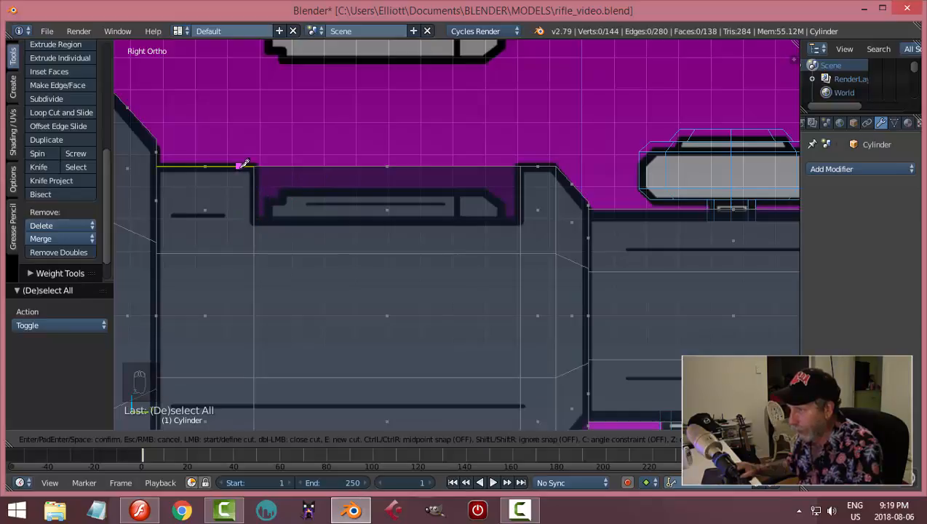
left_click(272, 222)
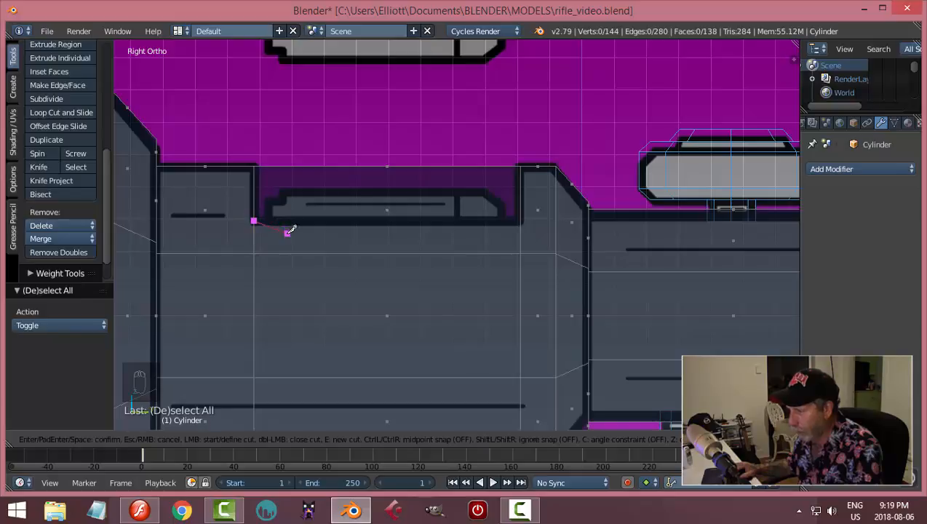
key("c")
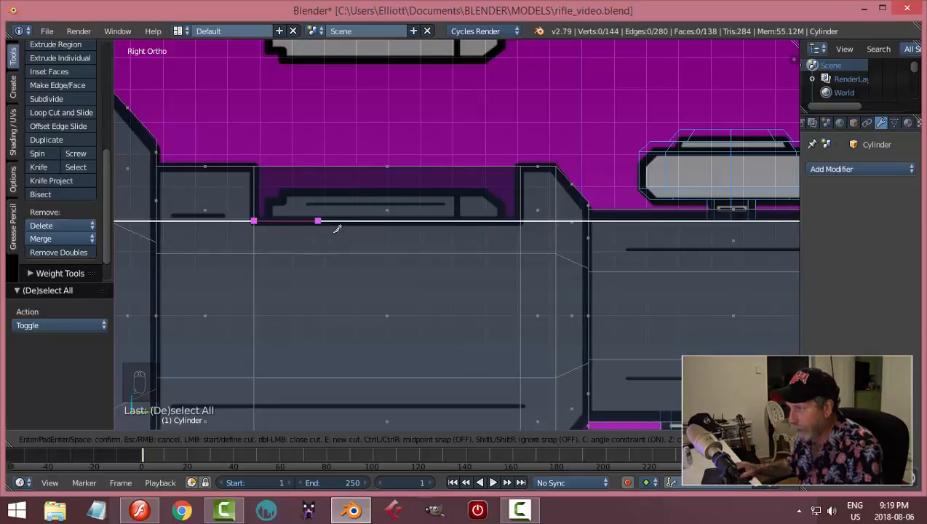
left_click(520, 235)
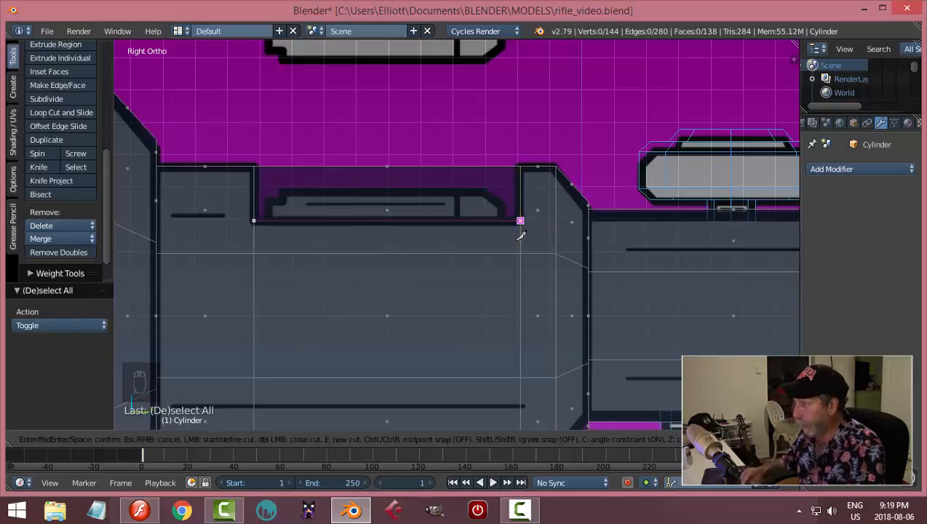
key("Return")
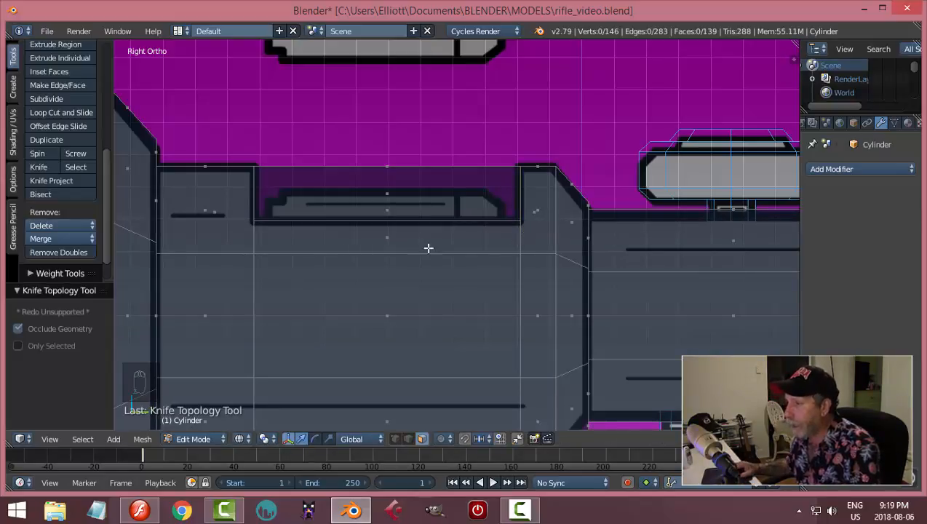
In solid shading, check both sides of the body for the new cut by selecting the upper side face on each.
middle_click_drag(437, 240, 355, 276)
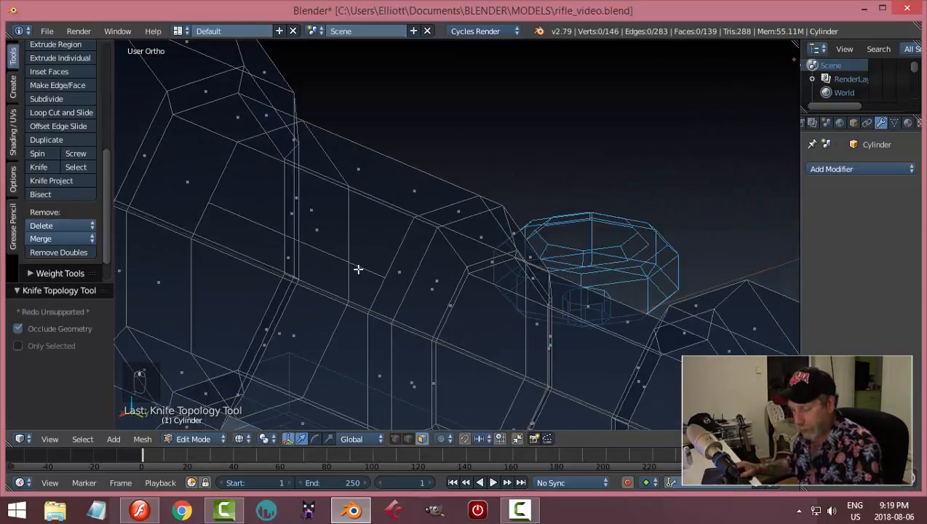
key("z")
left_click(364, 347)
right_click(265, 229)
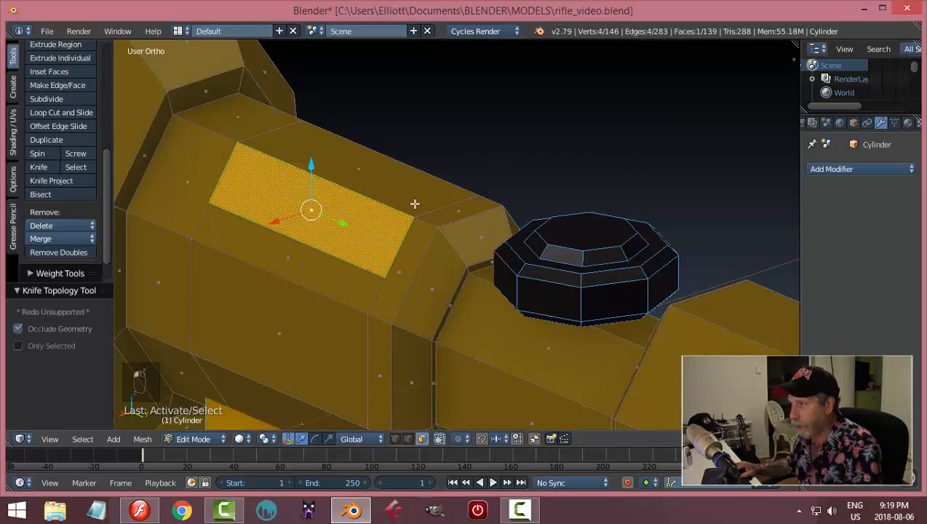
middle_click_drag(414, 203, 459, 192)
key("a")
right_click(459, 192)
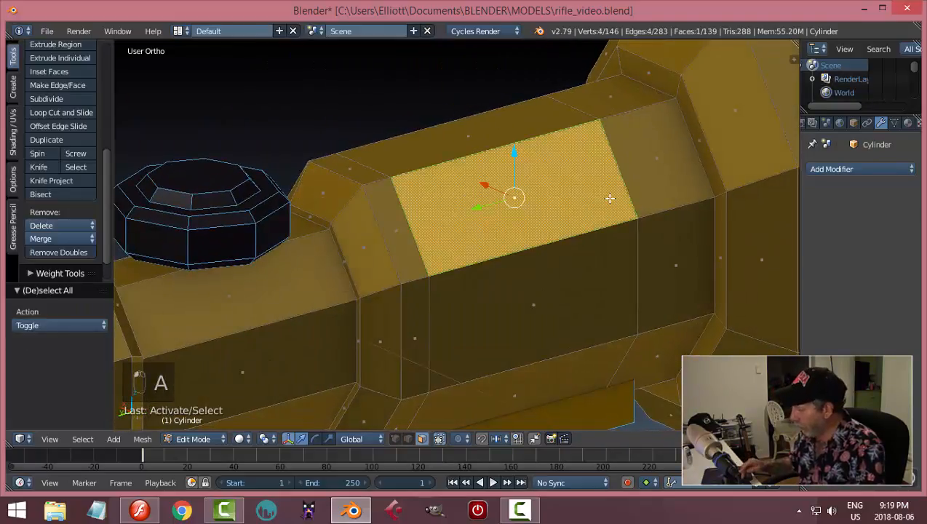
From the left view in wireframe, knife-cut the opposite upper side face between the loop cuts, following the existing notch-floor edge.
key("KP_3")
key("ctrl+KP_3")
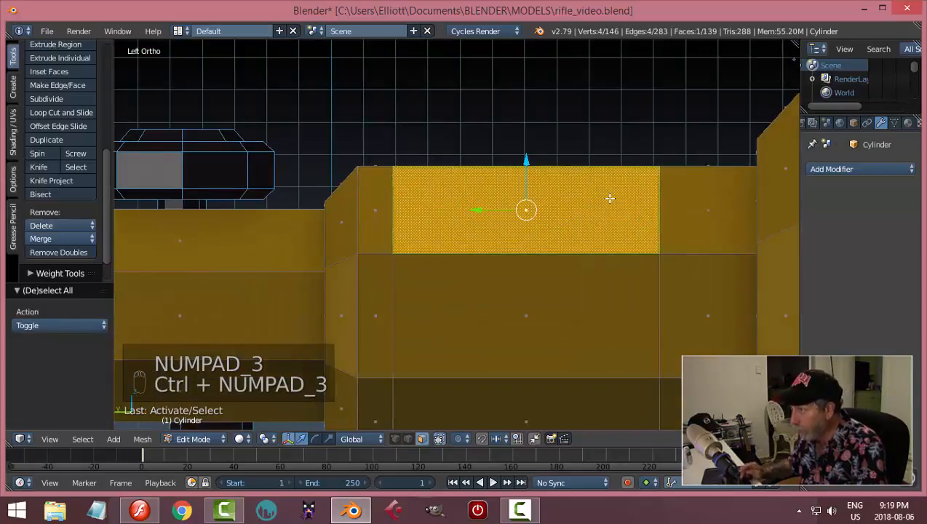
key("z")
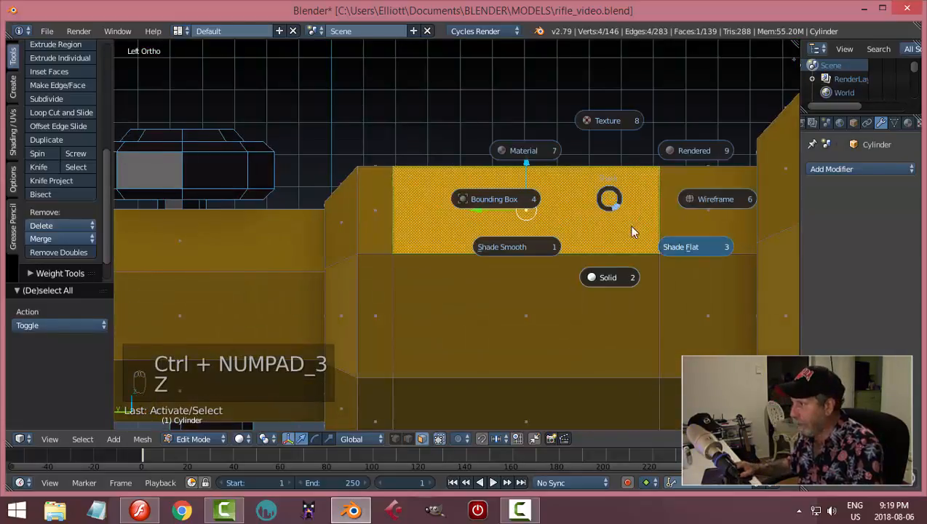
left_click(701, 209)
scroll(615, 229, "down", 3)
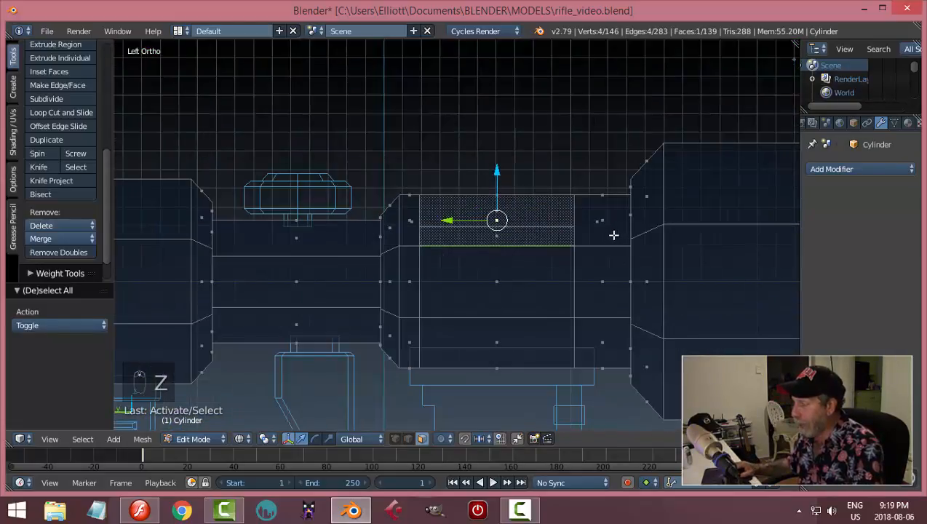
key("a")
scroll(602, 250, "up", 4)
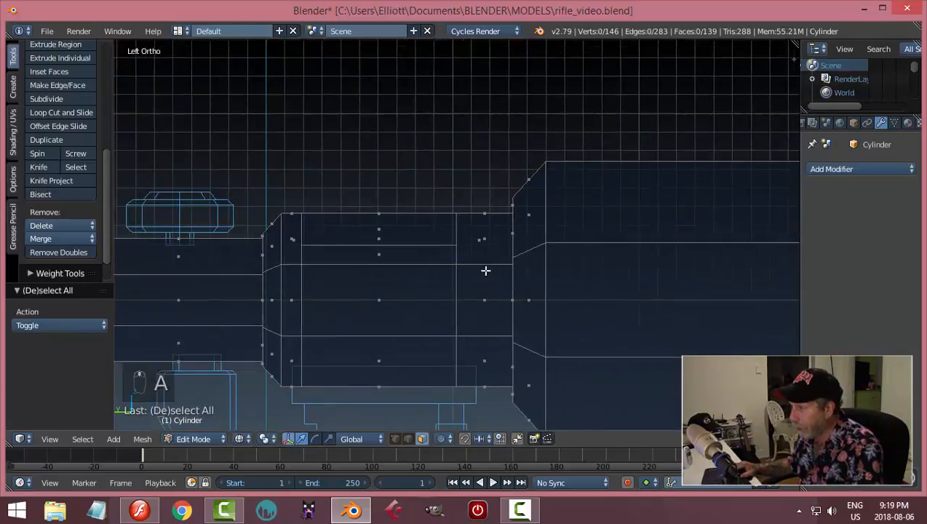
scroll(474, 269, "up", 2)
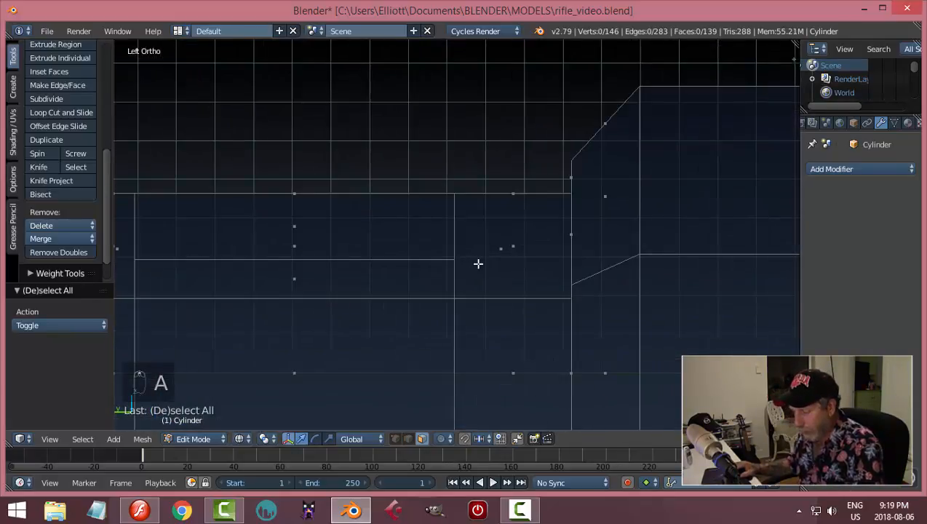
key("k")
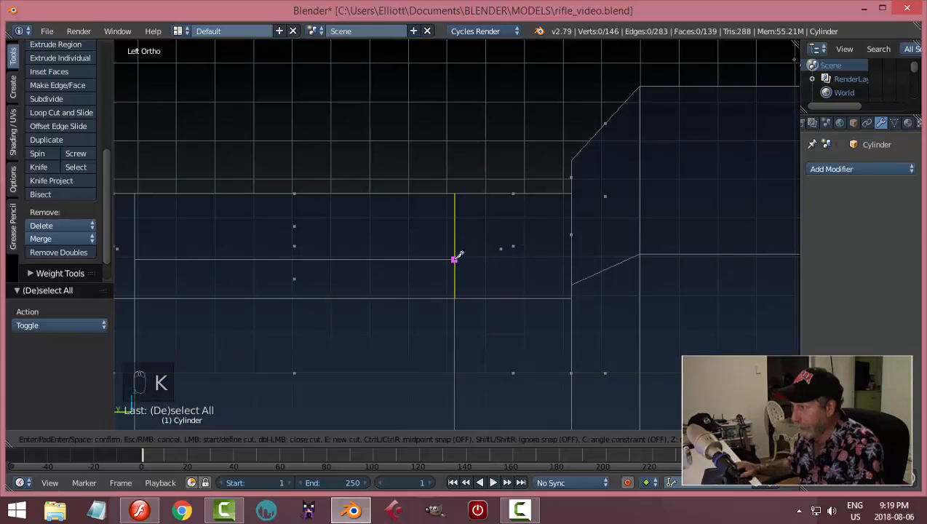
left_click(455, 258)
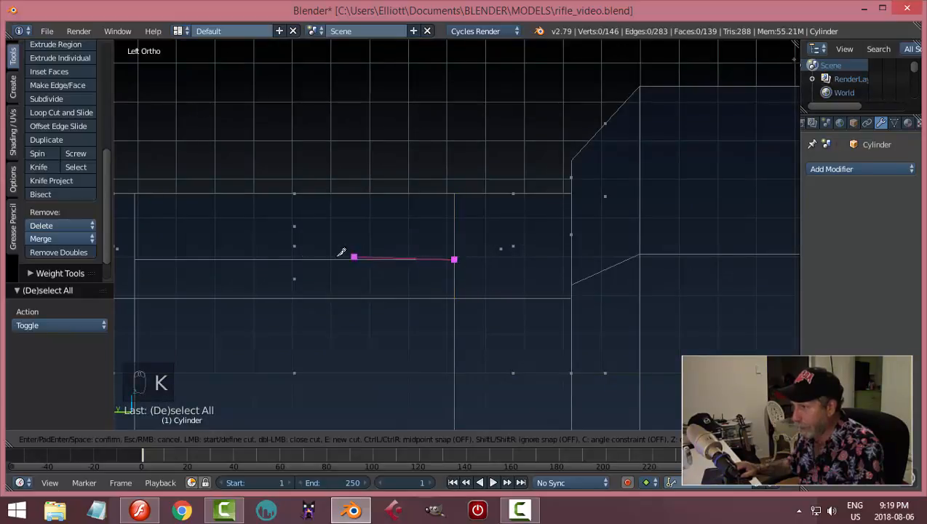
left_click(135, 258)
key("Return")
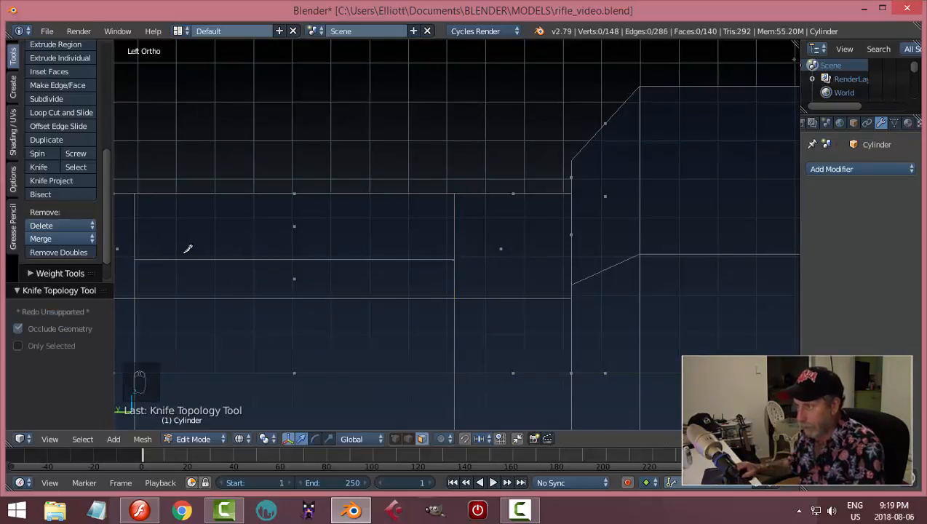
scroll(306, 222, "down", 3)
middle_click_drag(306, 221, 622, 241)
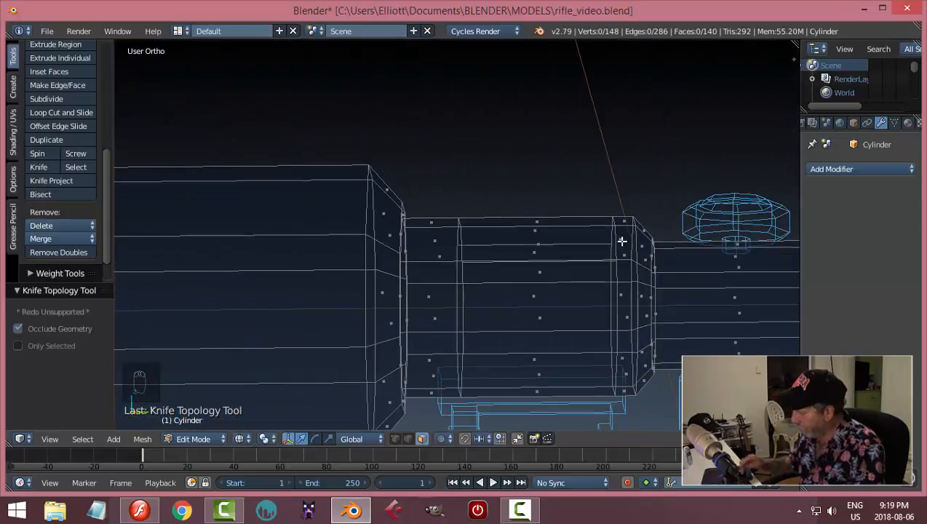
From the right view, return to solid shading and select the three upper faces bounded by the knife cuts and loop cuts.
key("KP_3")
scroll(622, 241, "up", 5)
middle_click_drag(712, 249, 443, 249, "shift")
scroll(443, 249, "up", 3)
scroll(443, 248, "down", 1)
scroll(462, 250, "down", 3)
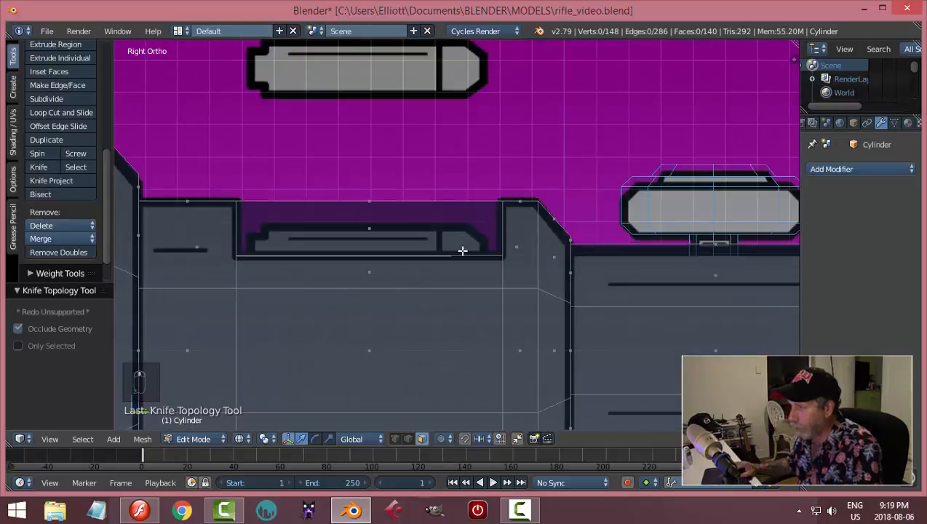
key("ctrl+Tab")
left_click(443, 255)
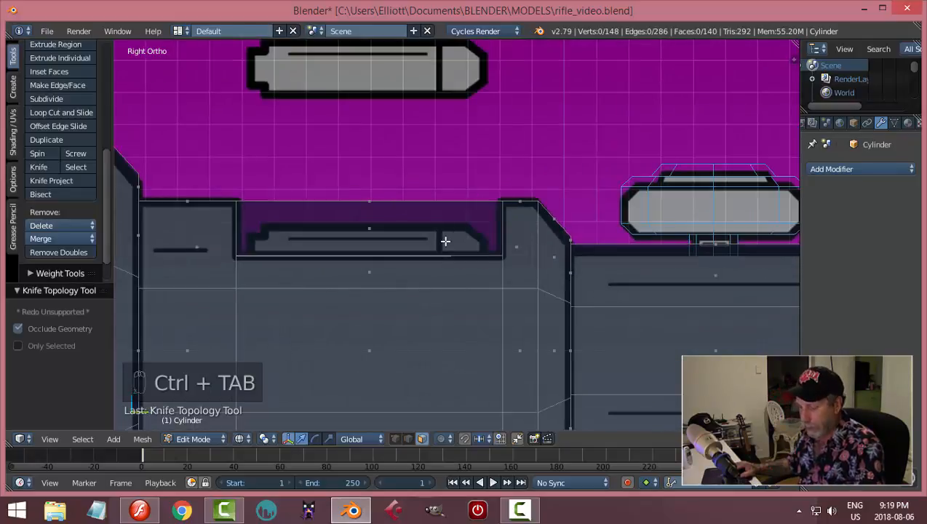
key("z")
left_click(443, 323)
right_click(423, 229)
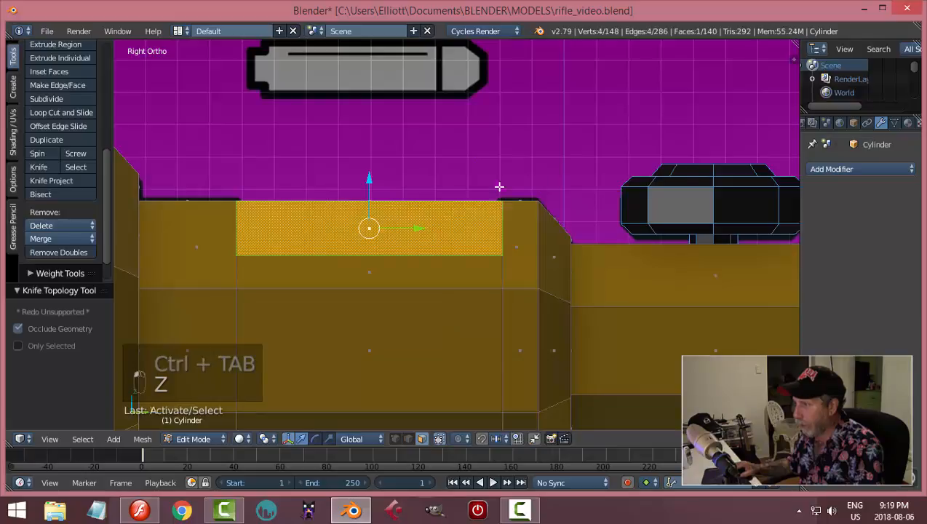
middle_click_drag(498, 187, 406, 190)
right_click(407, 187, "shift")
right_click(441, 182, "shift")
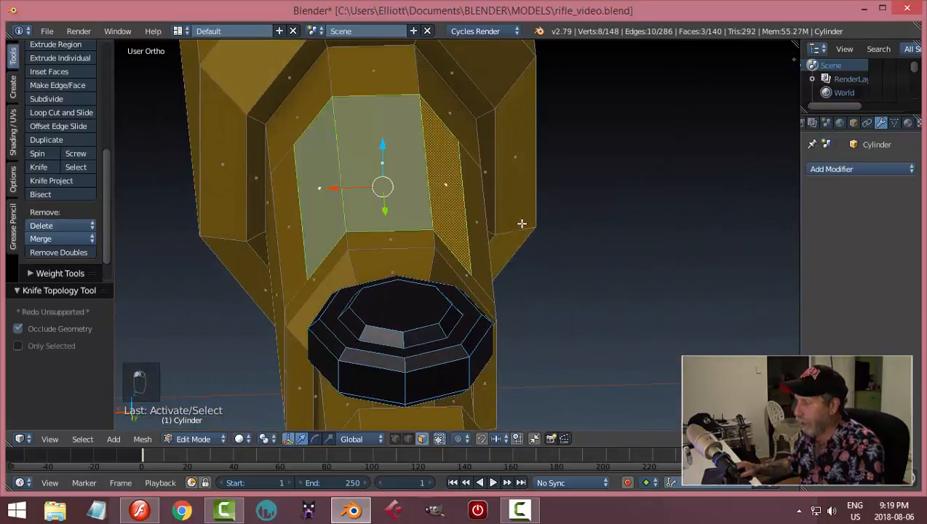
Temporarily hide the three selected faces, compare the opening with the reference notch in right view, and reveal them again.
middle_click_drag(520, 224, 437, 190)
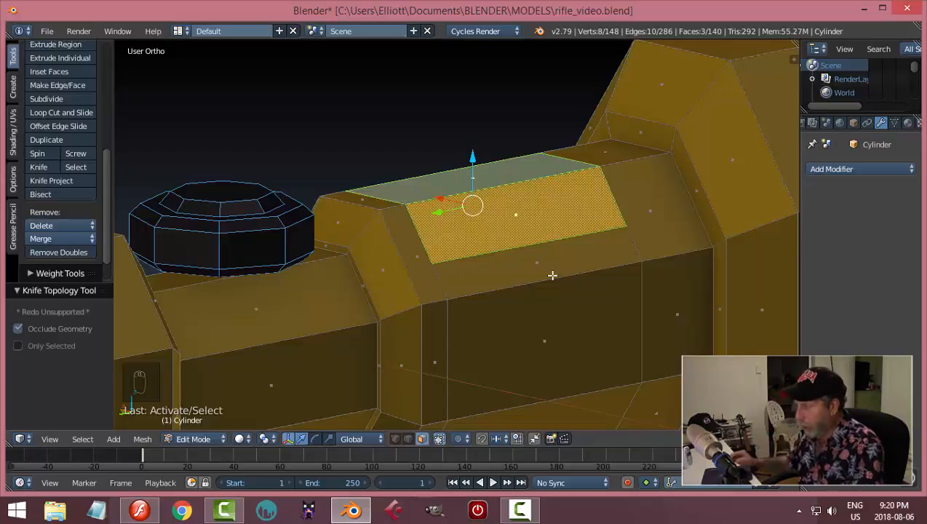
key("h")
middle_click_drag(403, 188, 555, 276)
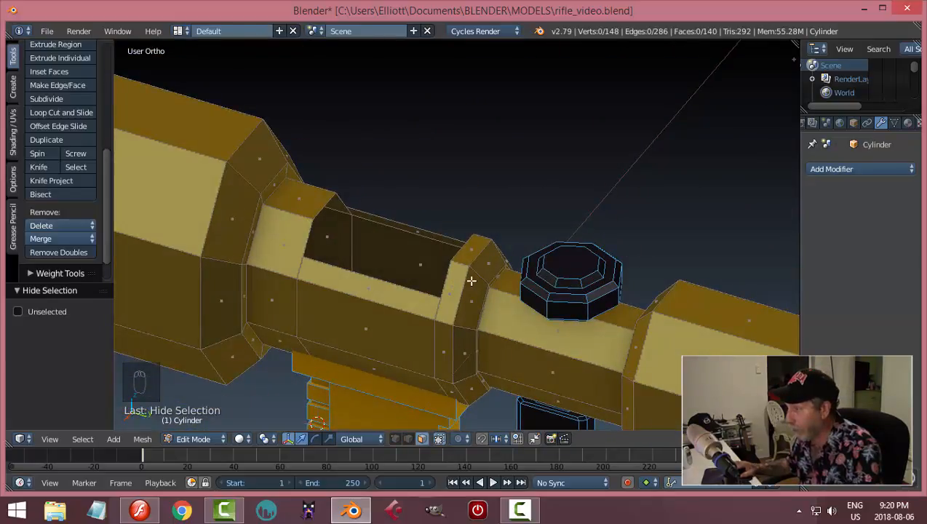
middle_click_drag(471, 281, 615, 261)
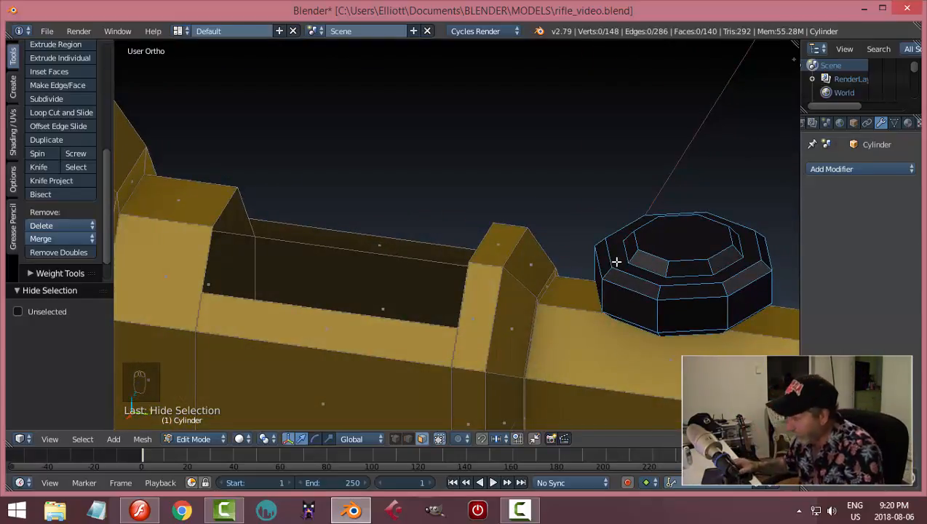
key("KP_3")
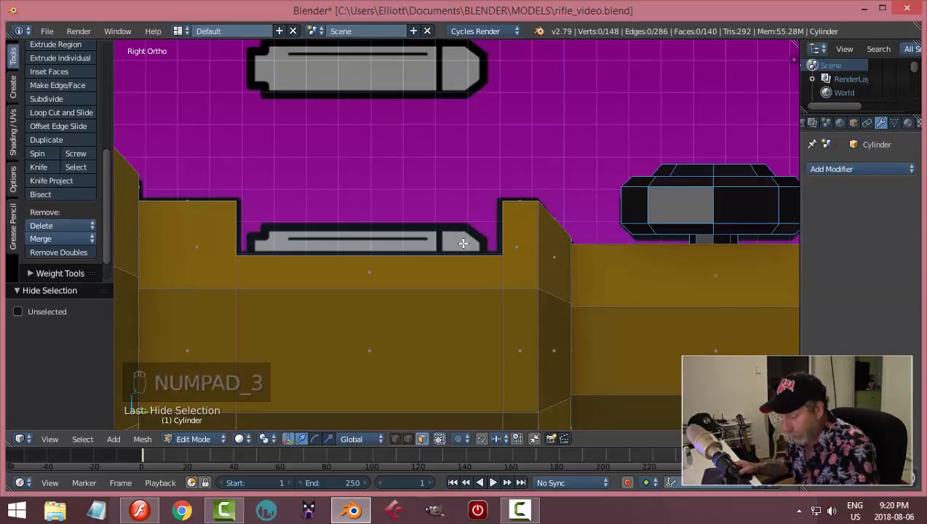
key("alt+h")
Separate the three selected upper notch faces from the main body into their own object.
middle_click_drag(505, 238, 328, 201)
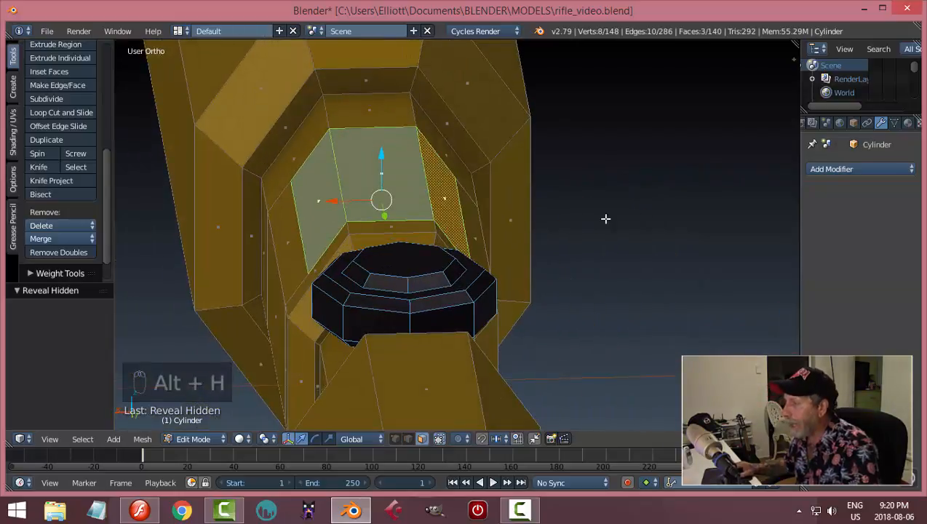
middle_click_drag(542, 247, 570, 262)
scroll(633, 256, "up", 3)
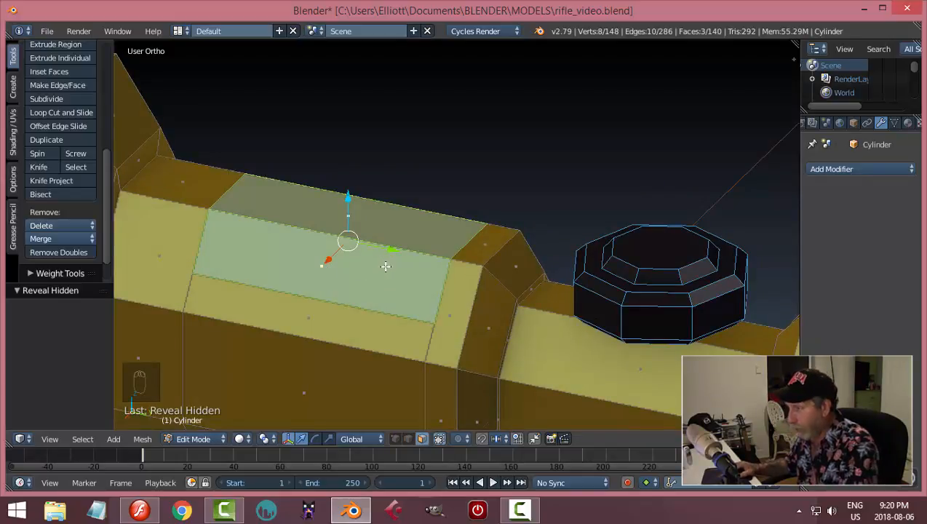
key("p")
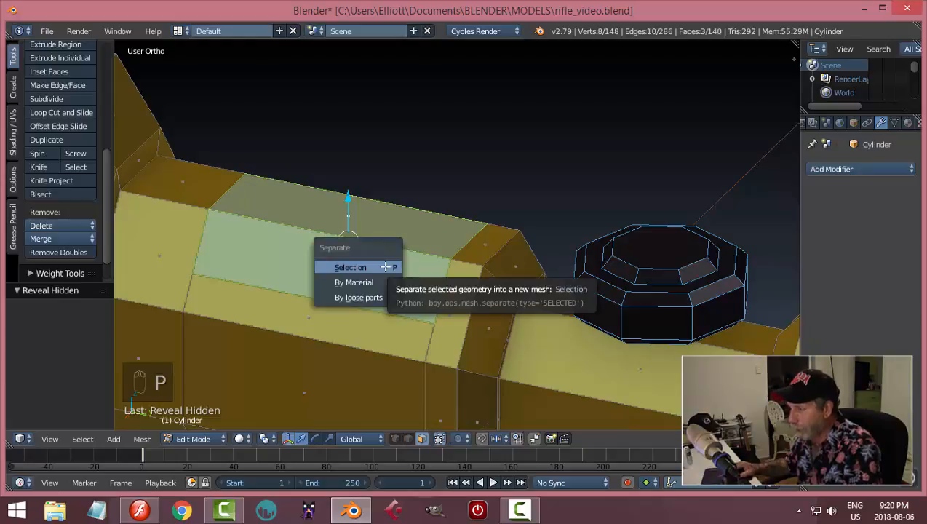
left_click(385, 267)
Return to Object Mode and select the separated piece covering the notch.
key("Tab")
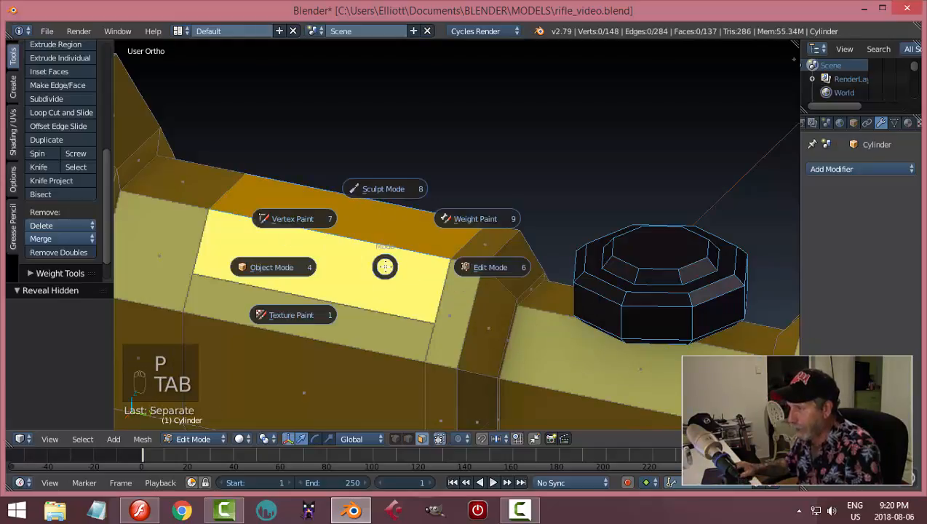
left_click(311, 268)
right_click(345, 251)
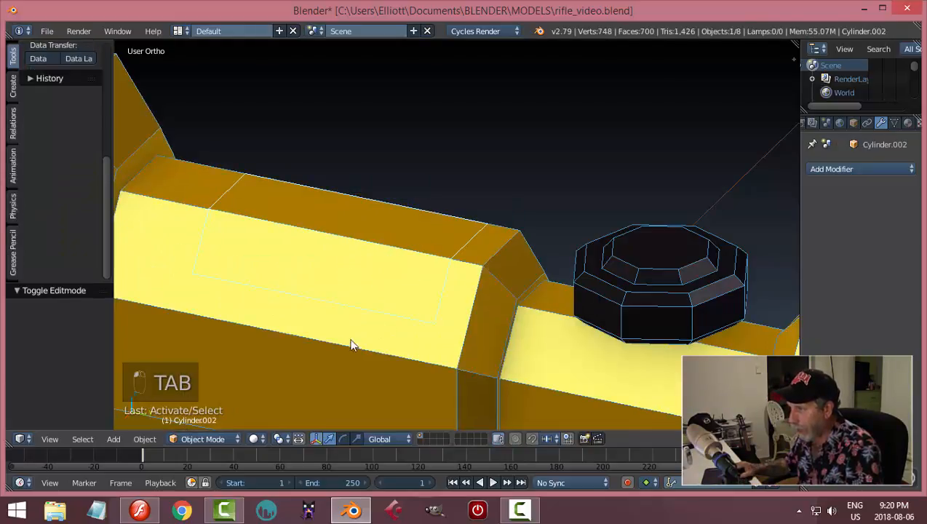
middle_click_drag(349, 339, 385, 316)
scroll(386, 316, "down", 4)
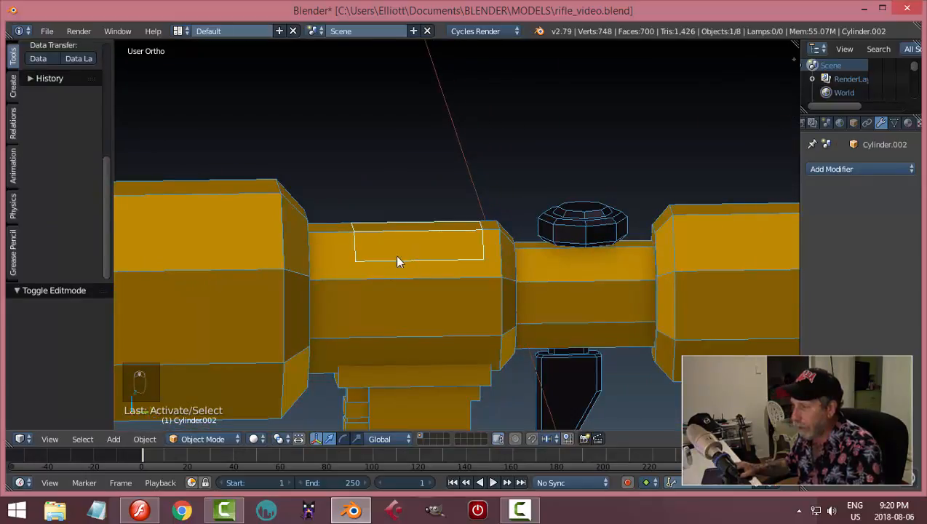
Set the origin of the separated notch cover to its geometry.
scroll(57, 128, "up", 5)
left_click(57, 107)
left_click(120, 138)
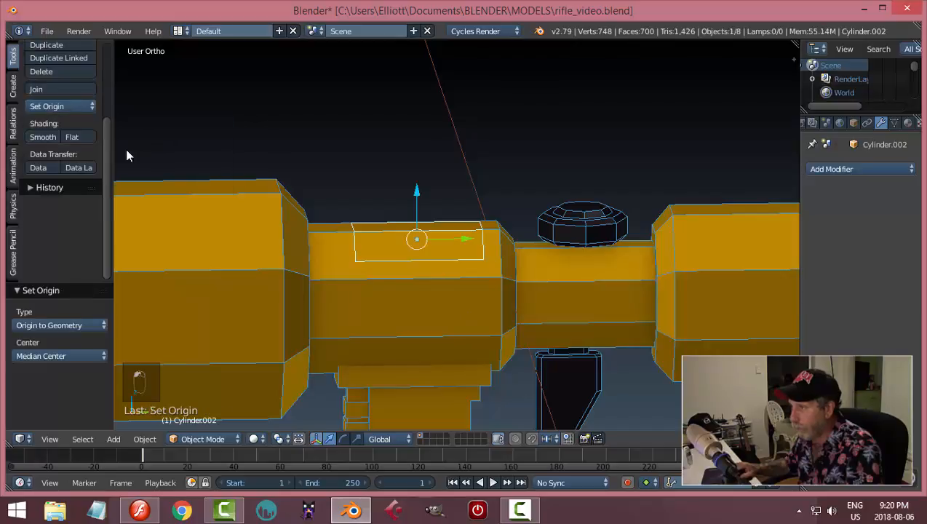
Try lifting the notch cover about 0.256 straight up along Z, and undo the move.
left_click_drag(416, 195, 419, 154)
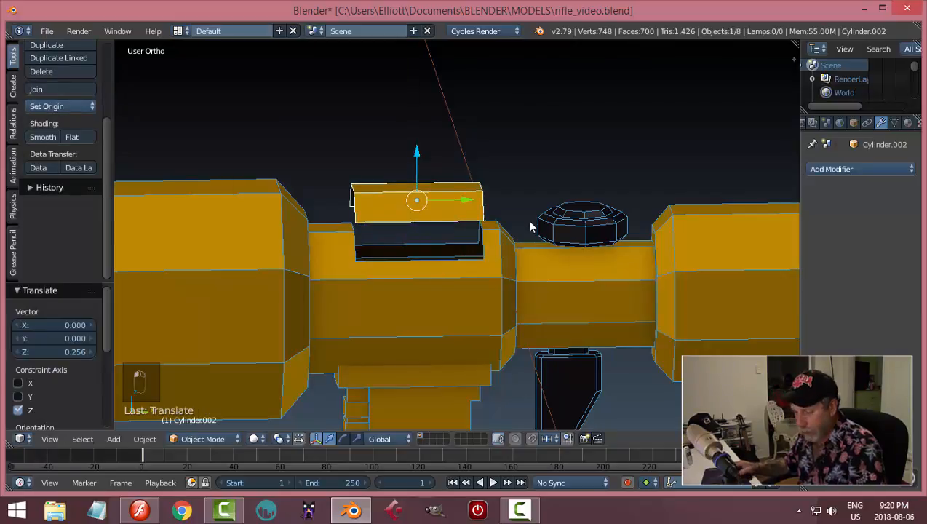
key("ctrl+z")
right_click(438, 296)
scroll(601, 269, "down", 2)
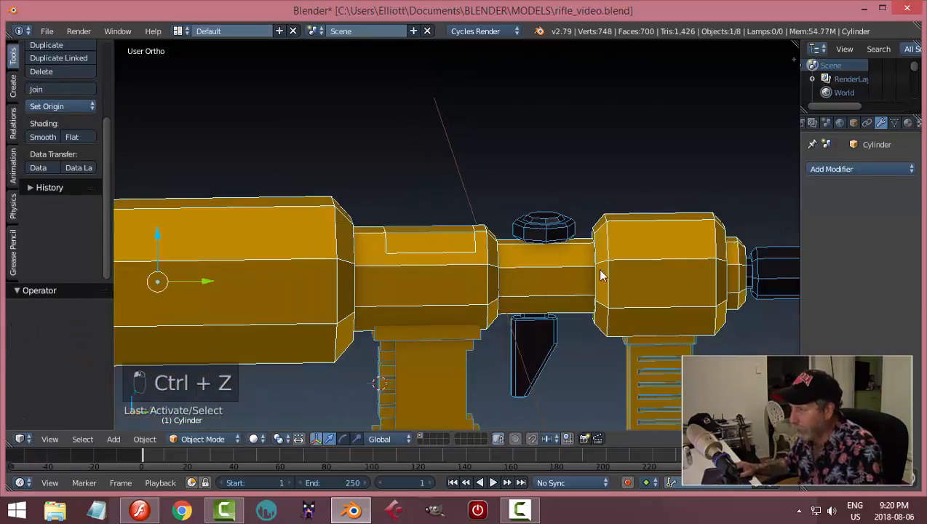
Select the notch cover and, in Edit Mode with edge selection, pick its long lower side edge as the hinge.
middle_click_drag(601, 269, 410, 200)
right_click(498, 267)
middle_click_drag(503, 255, 390, 275, "shift")
scroll(473, 264, "up", 2)
key("Tab")
left_click(480, 274)
key("ctrl+Tab")
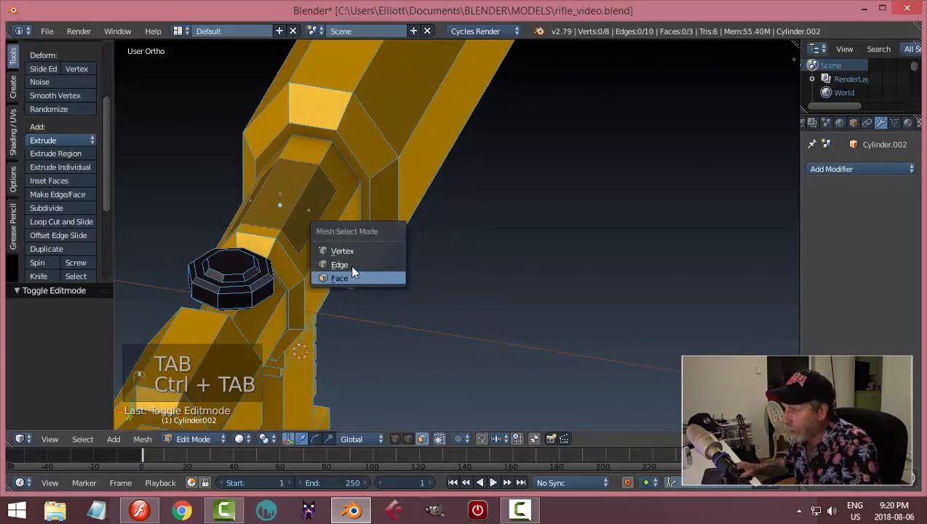
left_click(349, 261)
right_click(311, 228)
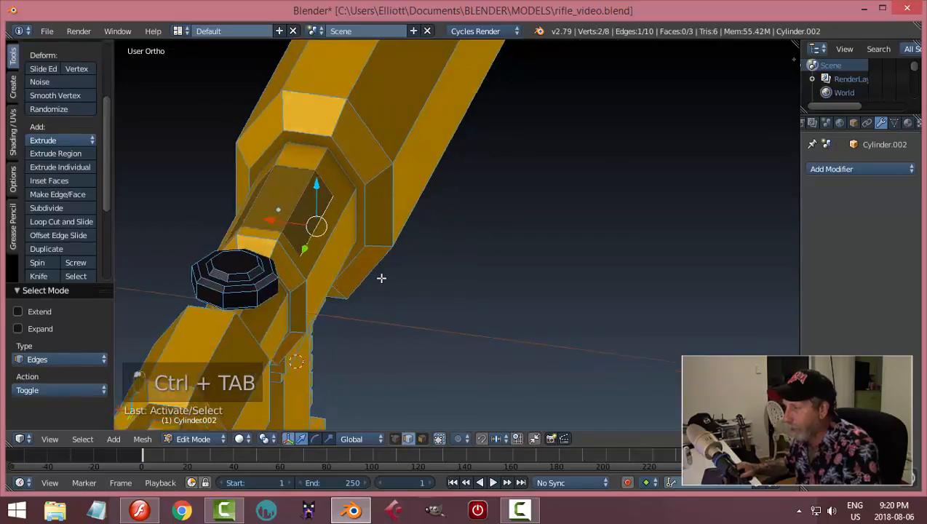
Snap the 3D cursor to the selected hinge edge and set the pivot point to 3D Cursor.
middle_click_drag(380, 275, 323, 243)
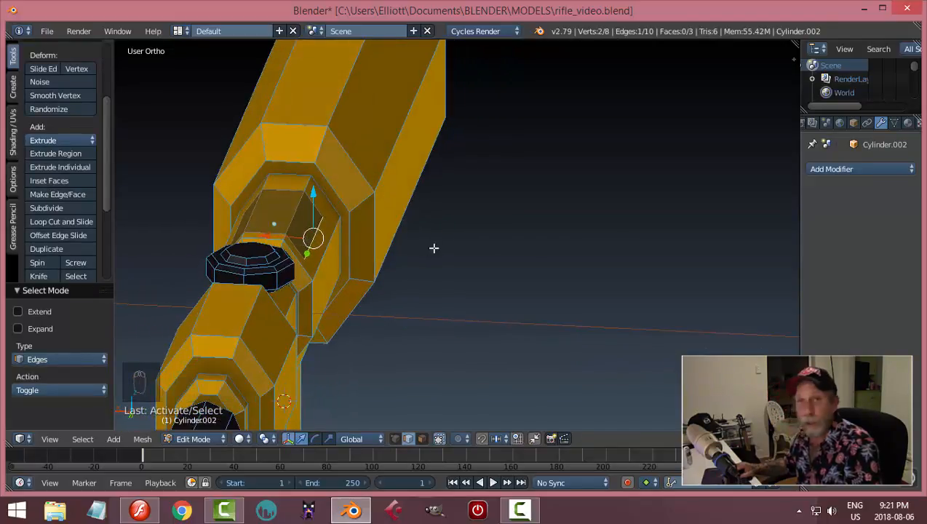
middle_click_drag(489, 268, 420, 284)
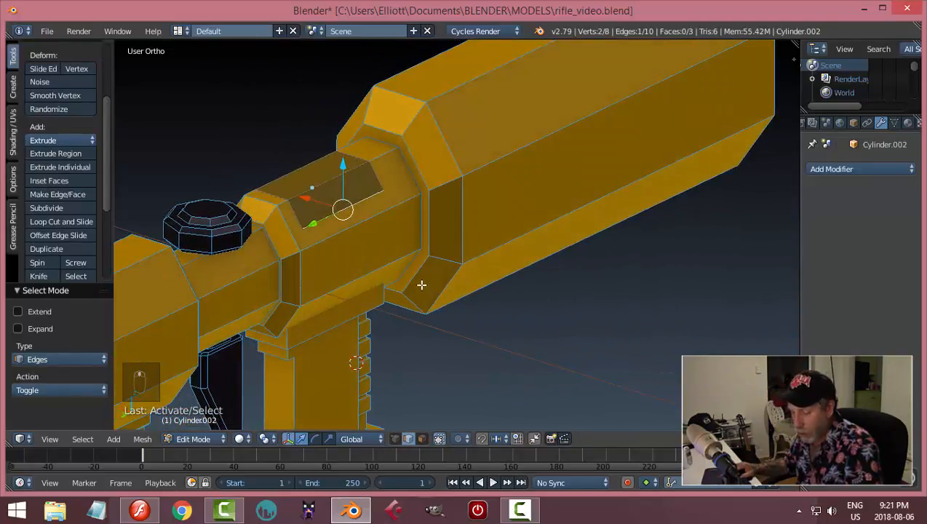
key("a")
middle_click_drag(347, 212, 464, 300)
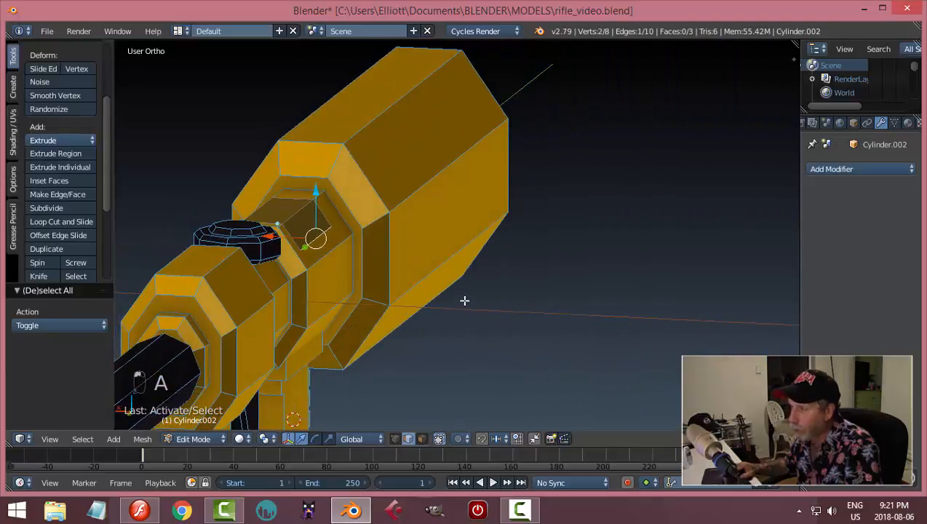
key("shift+s")
left_click(437, 257)
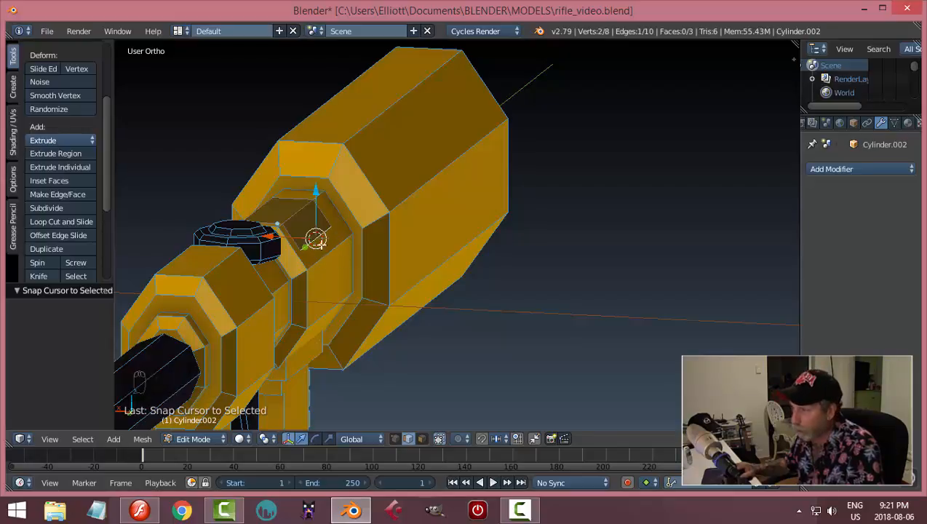
left_click(264, 439)
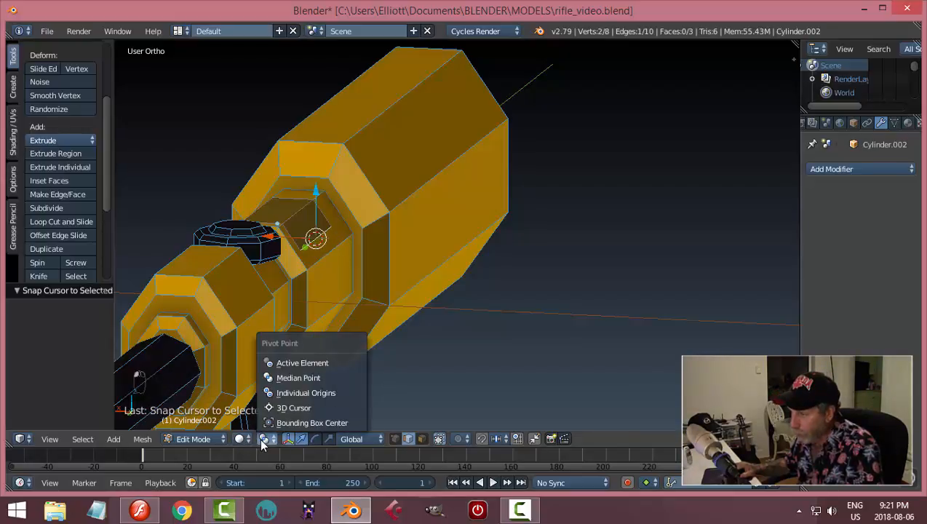
left_click(280, 405)
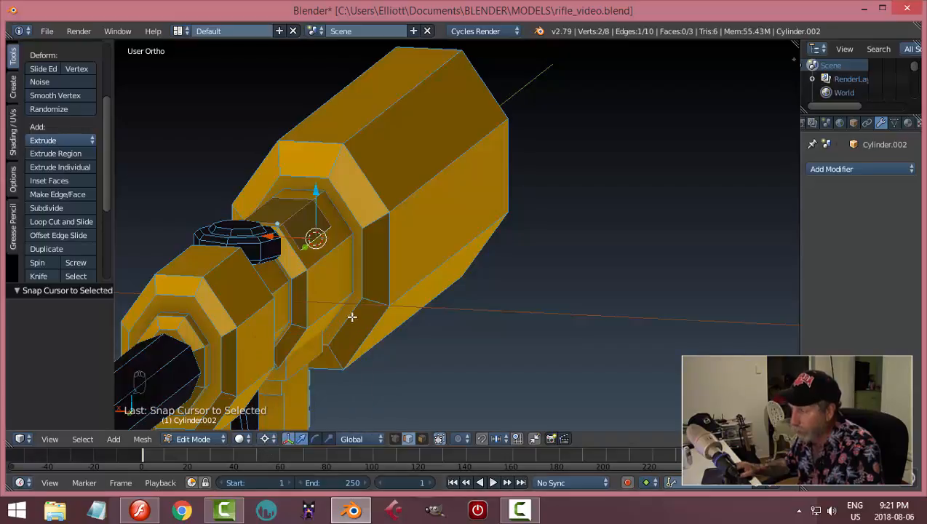
In Object Mode, swing the notch cover open around its hinge by rotating it about -67.7° on the global Y axis.
mouse_move(351, 316)
middle_mouse_down()
mouse_move(378, 317)
mouse_move(365, 306)
middle_mouse_up()
key("Tab")
key("Tab")
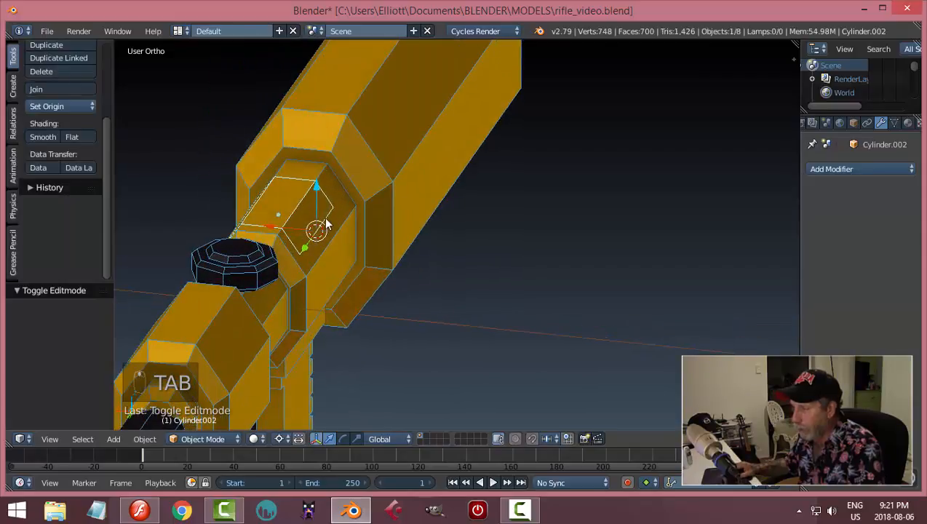
middle_click_drag(349, 260, 363, 268)
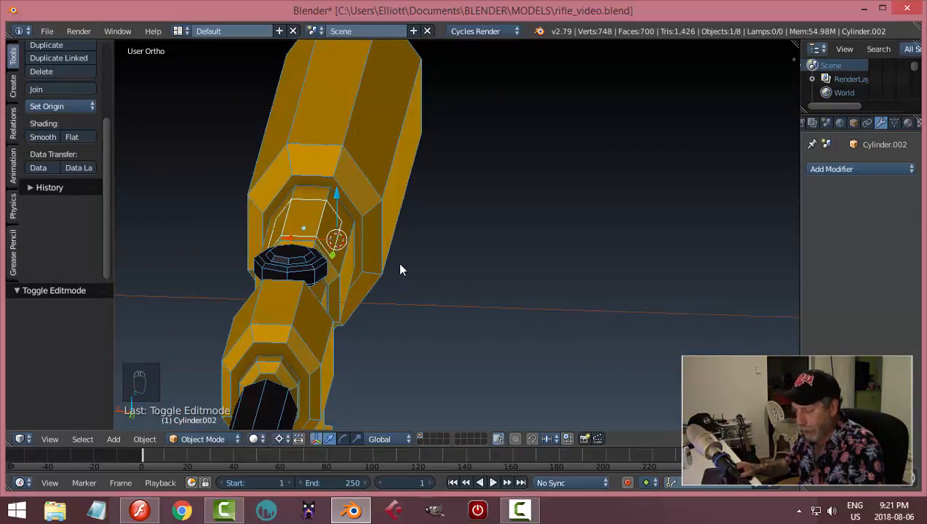
key("r")
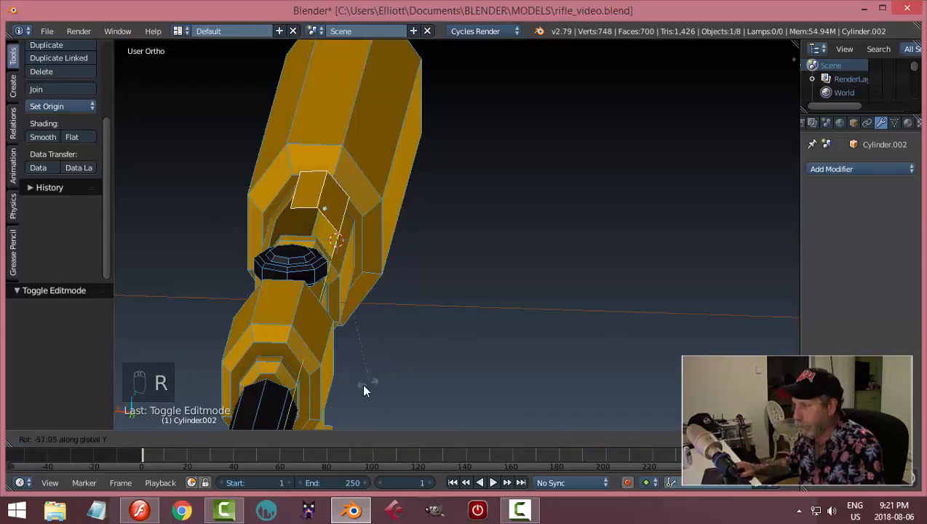
left_click(327, 397)
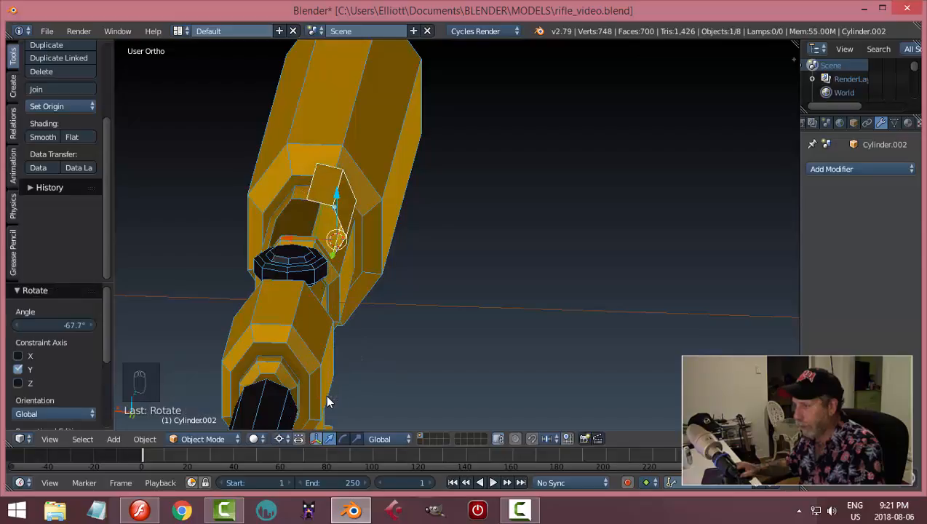
Reselect the opened notch cover and give it thickness with a Solidify modifier.
middle_click_drag(325, 393, 333, 203)
key("a")
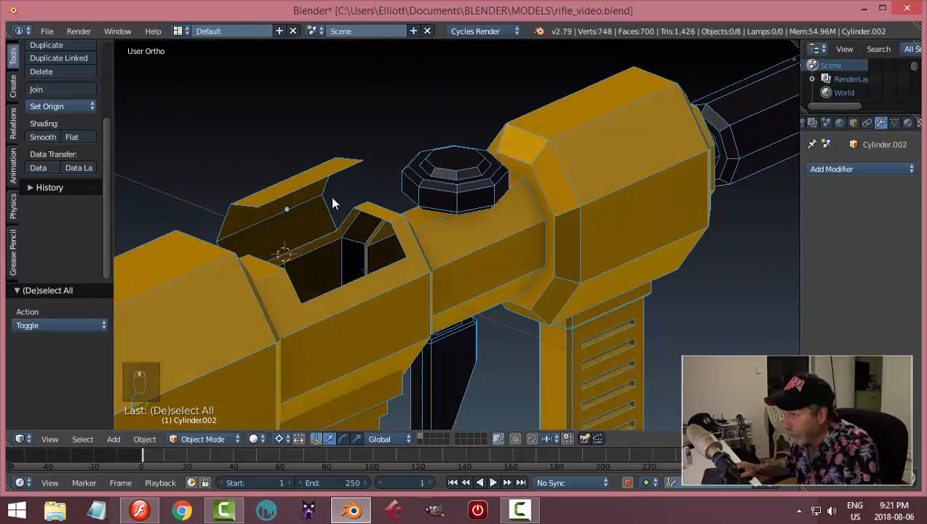
right_click(332, 203)
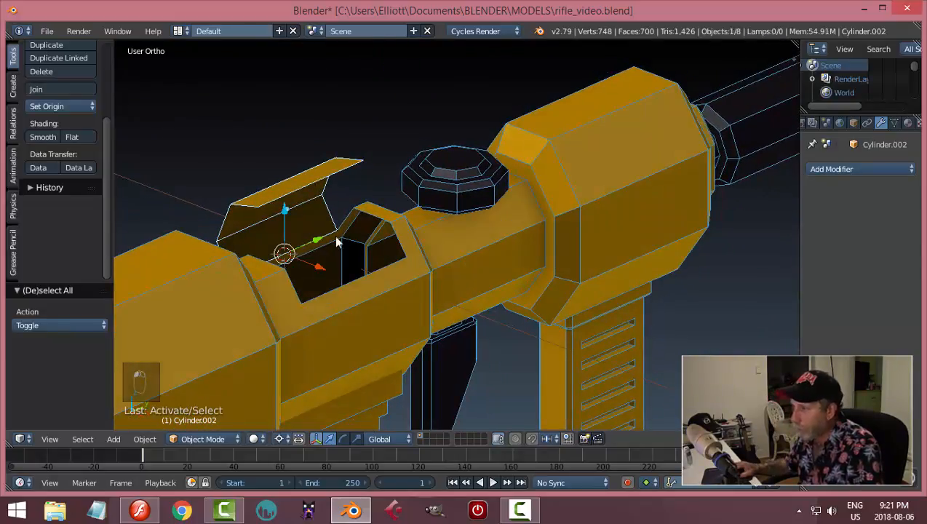
mouse_move(366, 202)
middle_mouse_down()
mouse_move(357, 155)
mouse_move(372, 190)
middle_mouse_up()
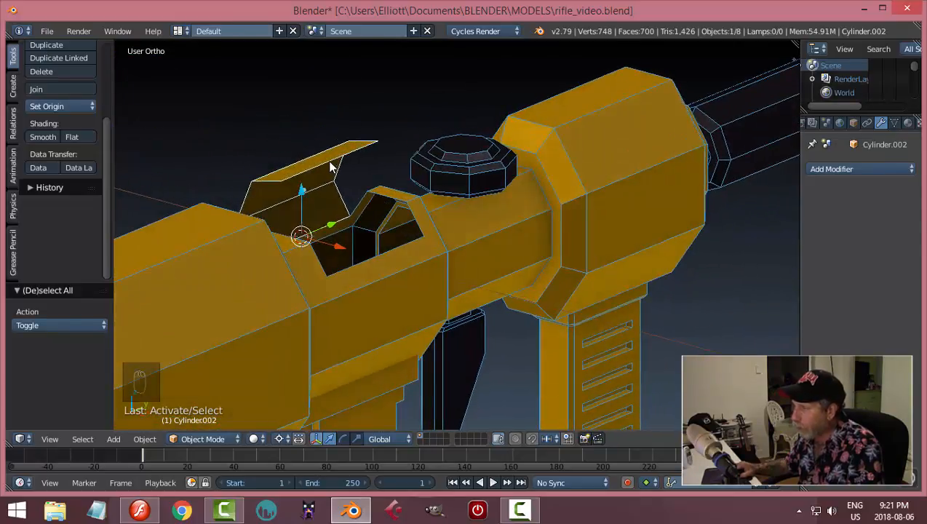
left_click(859, 166)
left_click(674, 382)
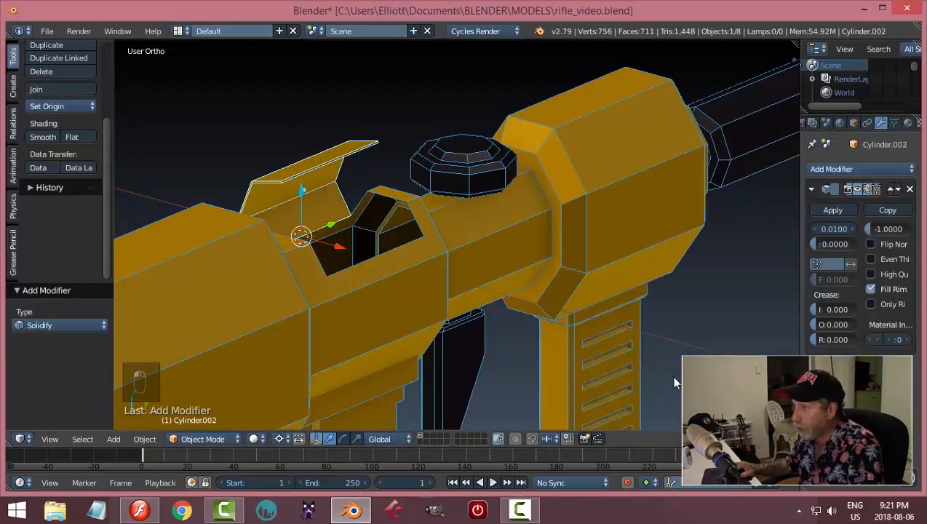
Select the rifle's main body and add a Solidify modifier to it.
scroll(390, 277, "up", 2)
middle_click_drag(428, 255, 420, 259)
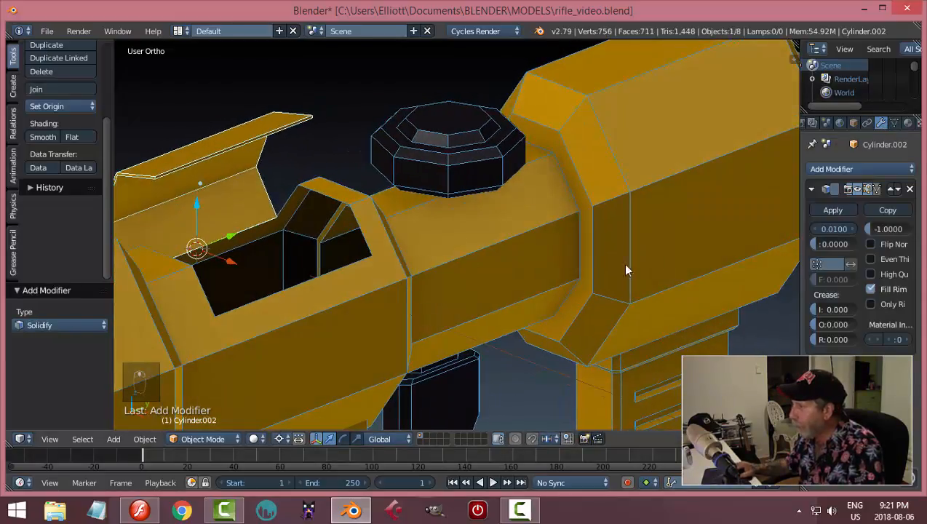
middle_click_drag(614, 289, 388, 297)
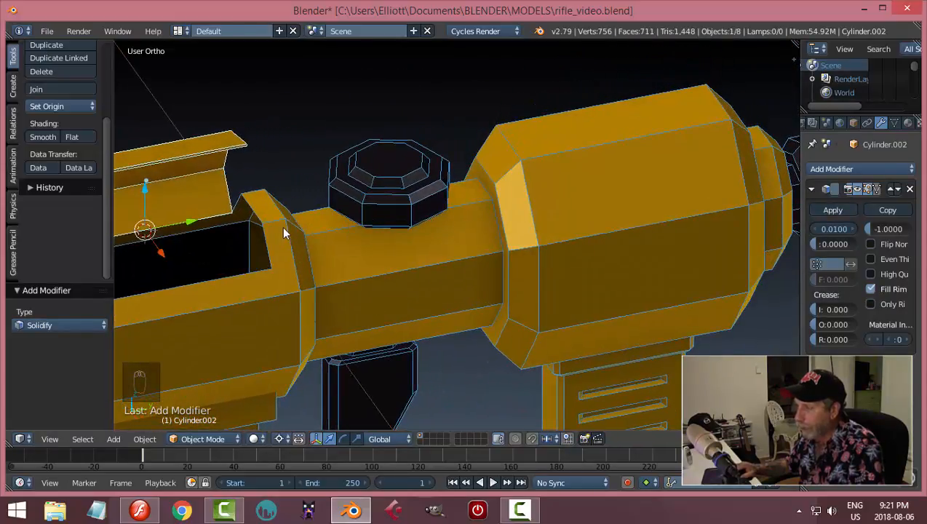
mouse_move(284, 228)
middle_mouse_down()
mouse_move(205, 238)
mouse_move(220, 166)
mouse_move(464, 340)
middle_mouse_up()
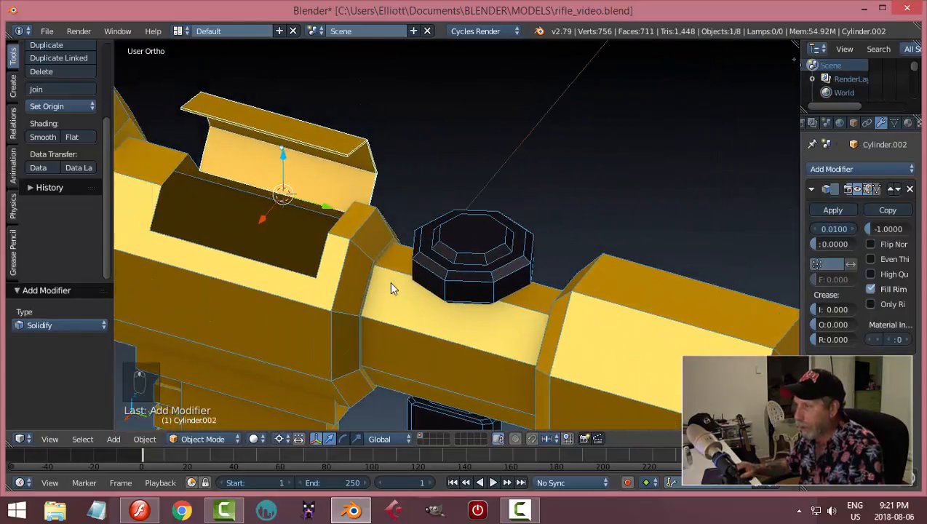
mouse_move(391, 288)
middle_mouse_down()
mouse_move(561, 271)
mouse_move(569, 242)
middle_mouse_up()
right_click(468, 248)
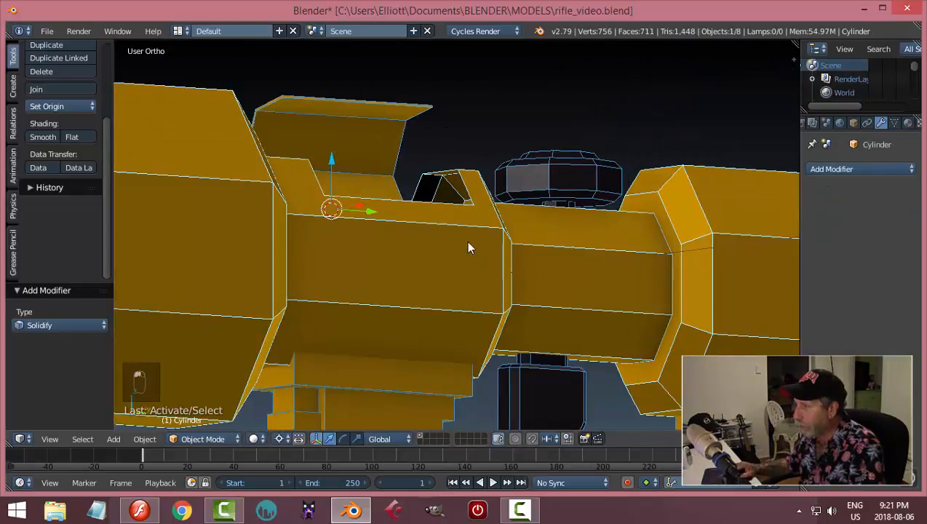
left_click(832, 171)
left_click(655, 380)
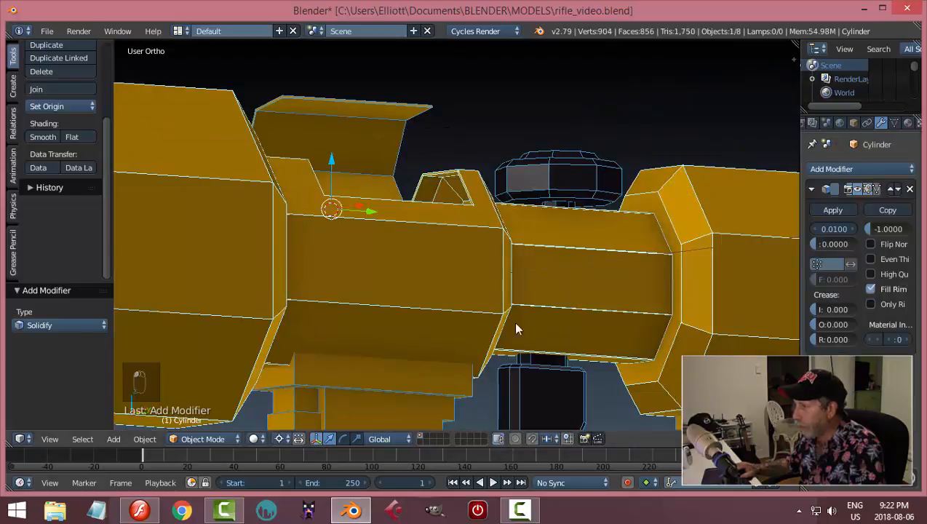
Turn off the Wire display option in the main body's object settings.
mouse_move(515, 329)
middle_mouse_down()
mouse_move(553, 365)
mouse_move(547, 392)
mouse_move(522, 364)
mouse_move(606, 358)
mouse_move(582, 353)
middle_mouse_up()
key("a")
right_click(413, 290)
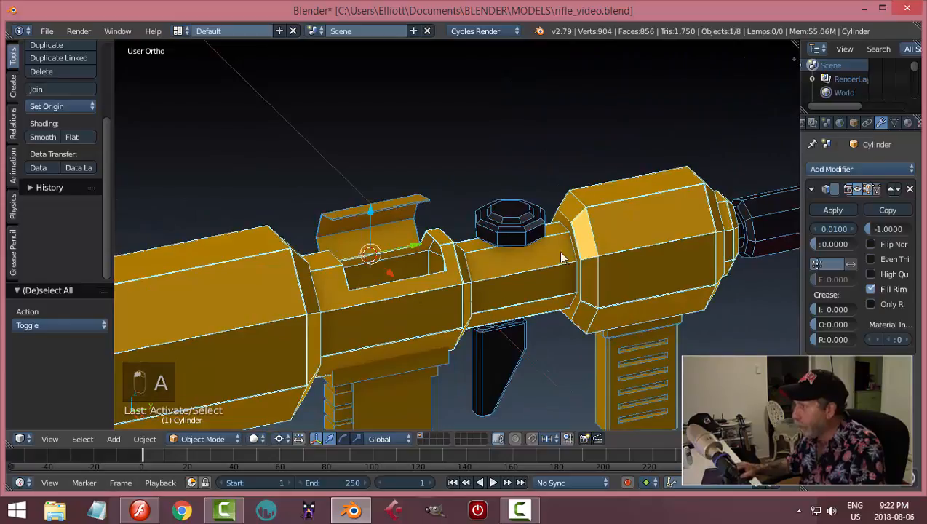
left_click(854, 122)
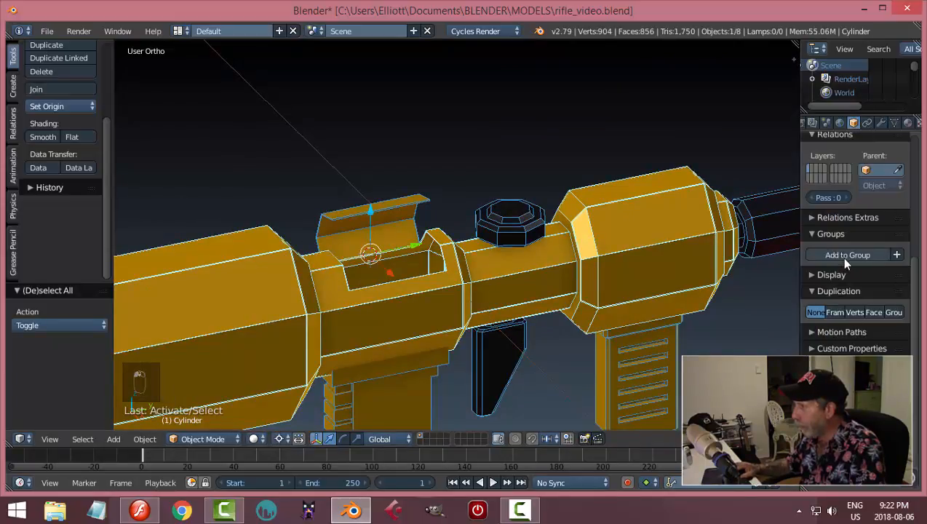
scroll(824, 305, "up", 2)
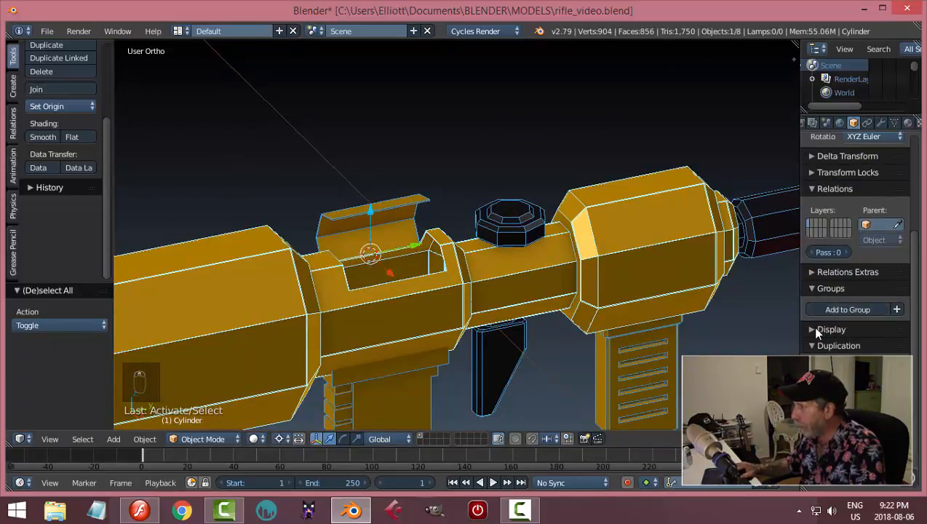
left_click(813, 328)
scroll(824, 333, "down", 2)
left_click(812, 326)
In Edit Mode with vertex selection, fill the notch's end wall nearest the black knob with a face from its four corner vertices.
middle_click_drag(346, 266, 521, 267)
scroll(483, 237, "up", 3)
key("Tab")
left_click(624, 264)
scroll(483, 263, "up", 3)
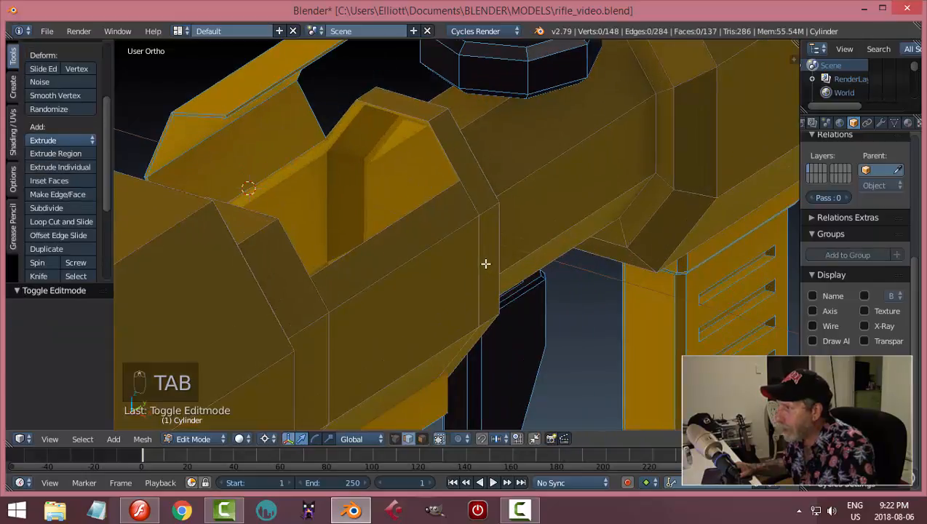
key("ctrl+Tab")
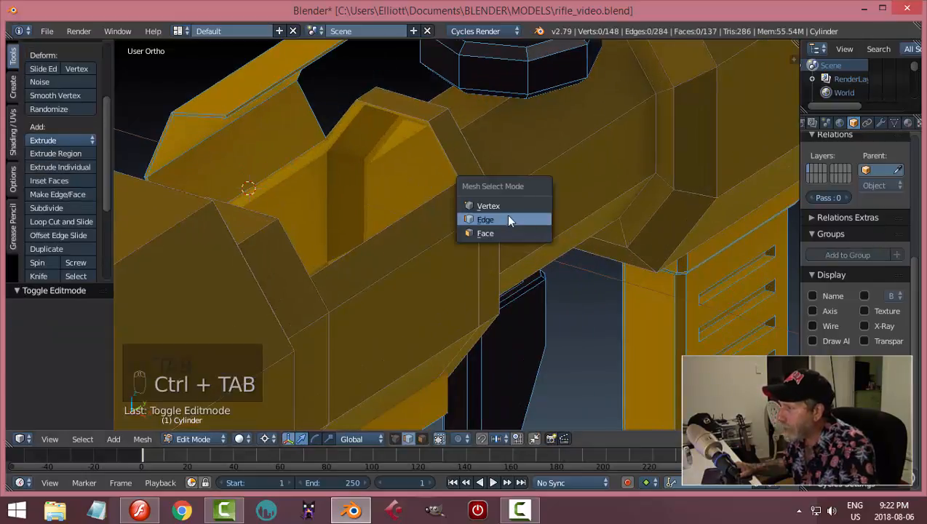
left_click(502, 207)
middle_click_drag(473, 216, 374, 175)
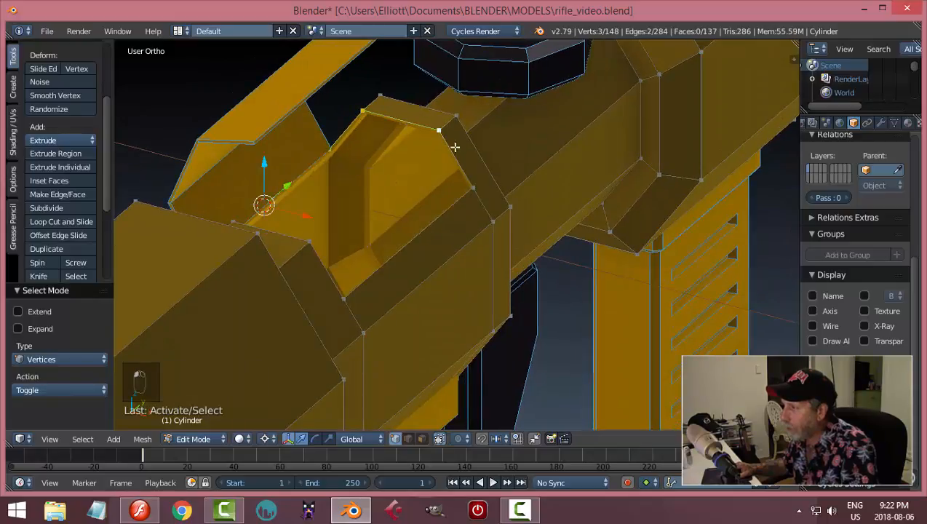
key("f")
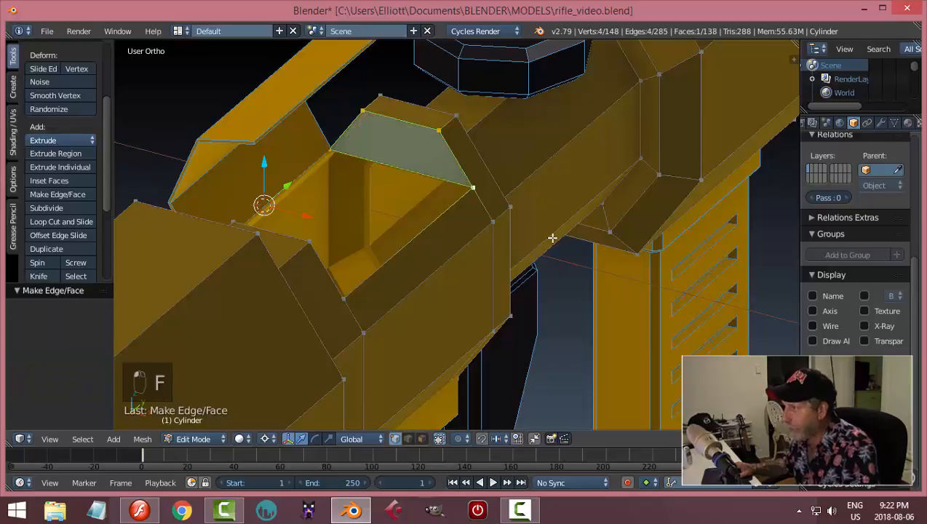
Select the four lower corner vertices of the notch and fill its floor with a face.
middle_click_drag(549, 237, 439, 258)
right_click(390, 230)
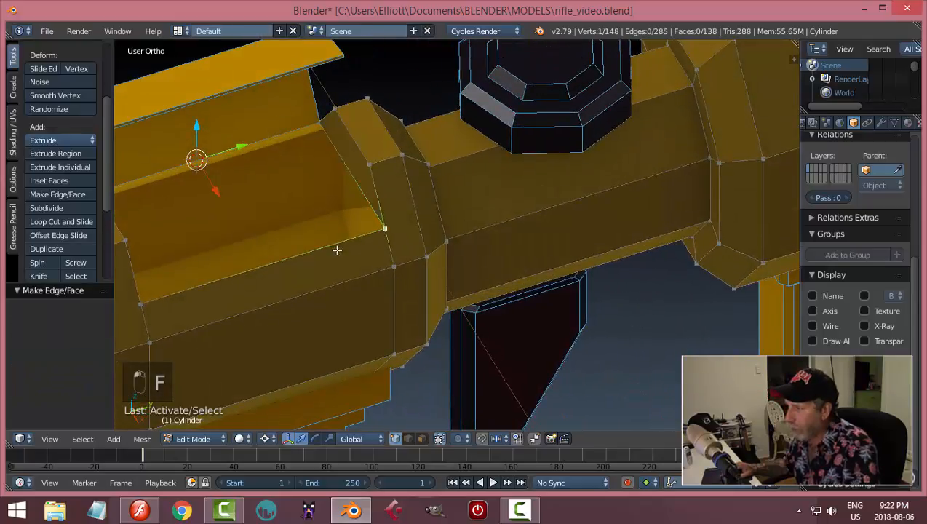
middle_click_drag(204, 302, 254, 226)
middle_click_drag(372, 215, 413, 206)
key("f")
Fill the notch's opposite end wall, away from the knob, with a face from its four corner vertices.
middle_click_drag(466, 279, 253, 163)
right_click(254, 166)
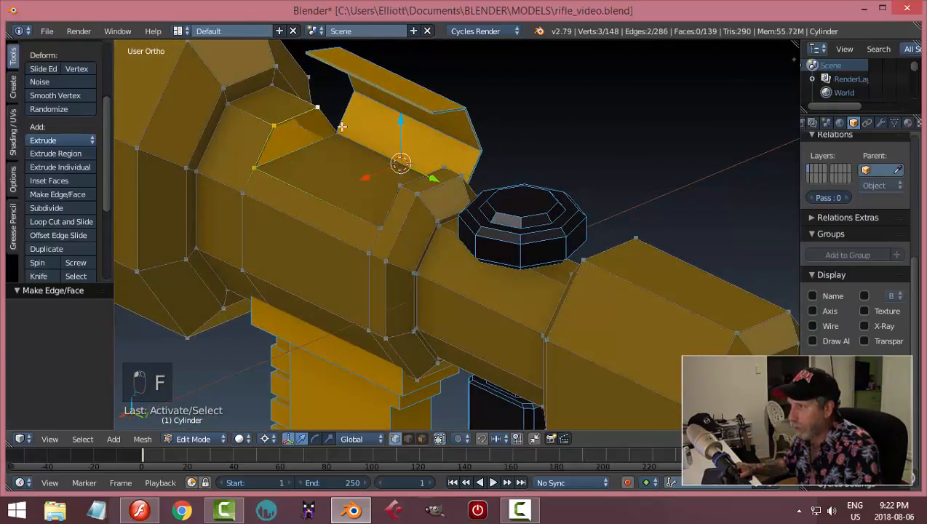
key("f")
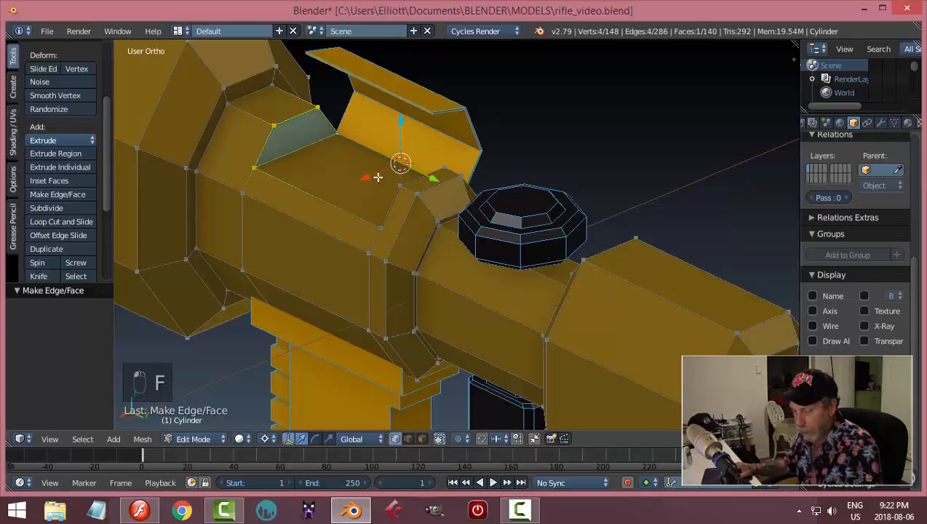
Deselect the mesh, return to Object Mode, and reselect the main body.
key("a")
middle_click_drag(378, 177, 500, 296)
key("Tab")
left_click(509, 222)
scroll(549, 233, "down", 2)
key("a")
right_click(484, 280)
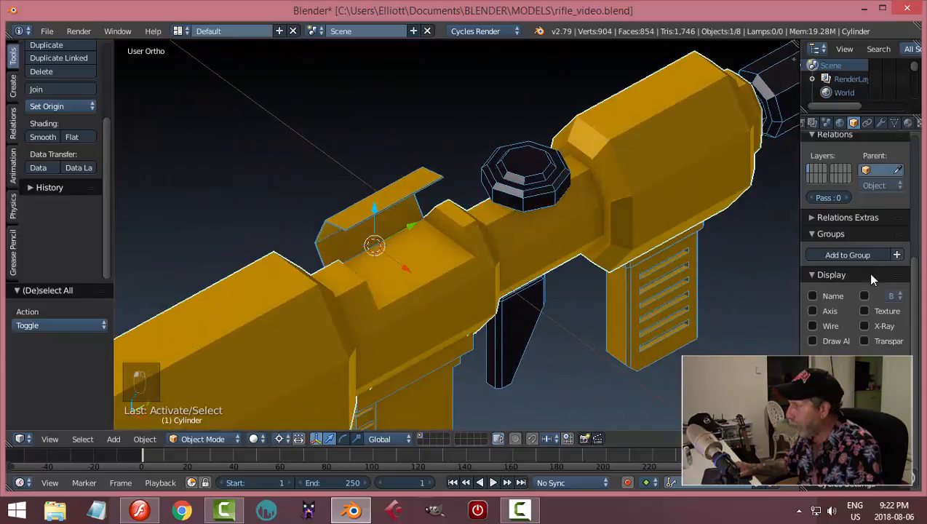
Turn on the wire overlay display for the main body and clear the object selection.
left_click(812, 326)
key("a")
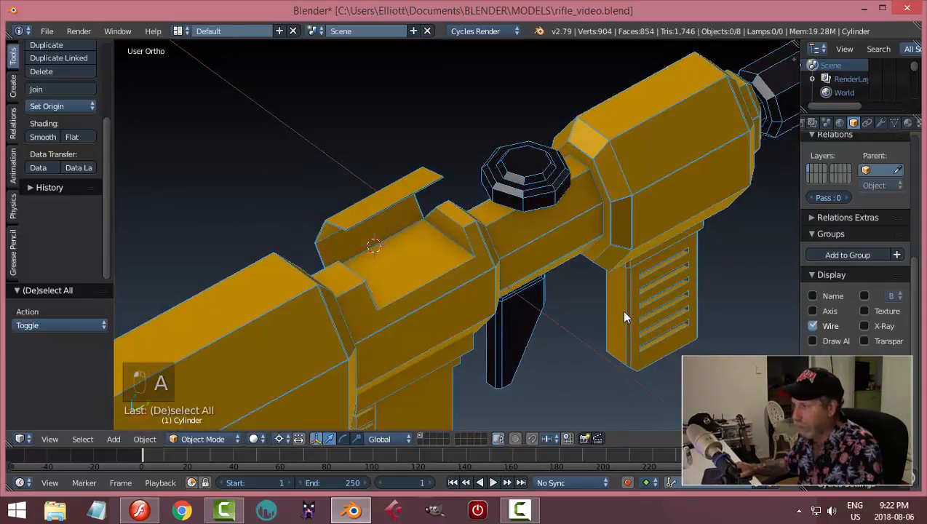
middle_click_drag(624, 314, 548, 248)
scroll(549, 248, "up", 3)
Select the open hinged cover, raise it slightly along the Z axis above the notch, and deselect it.
right_click(459, 151)
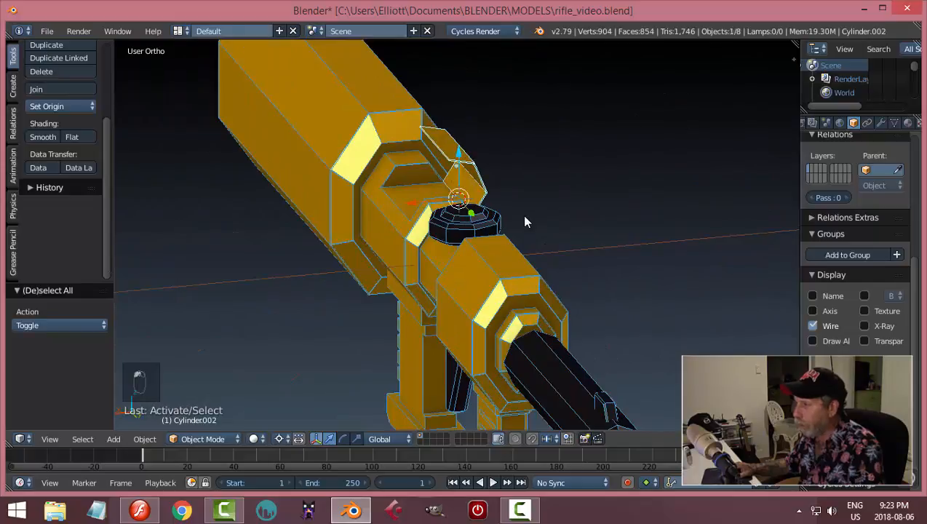
middle_click_drag(528, 219, 532, 242)
mouse_move(456, 218)
left_mouse_down()
mouse_move(454, 209)
mouse_move(459, 218)
left_mouse_up()
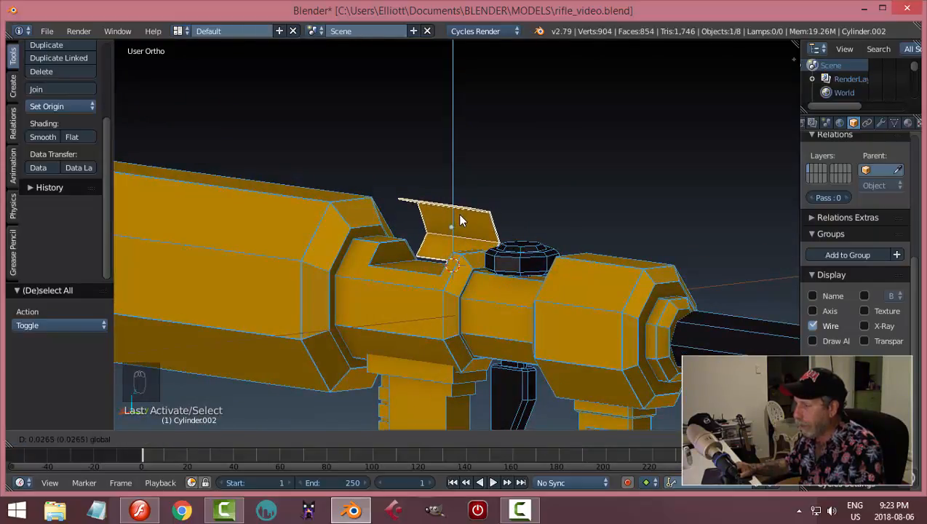
left_click(457, 214)
middle_click_drag(540, 210, 522, 332)
key("a")
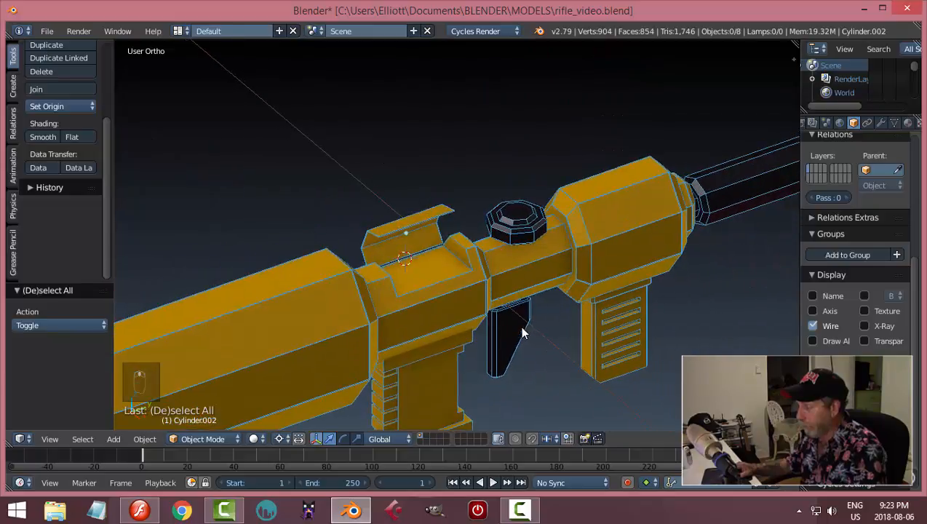
In the right orthographic view, select the hinged cover and set the pivot point to Median Point instead of the 3D cursor.
key("KP_3")
scroll(518, 321, "up", 3)
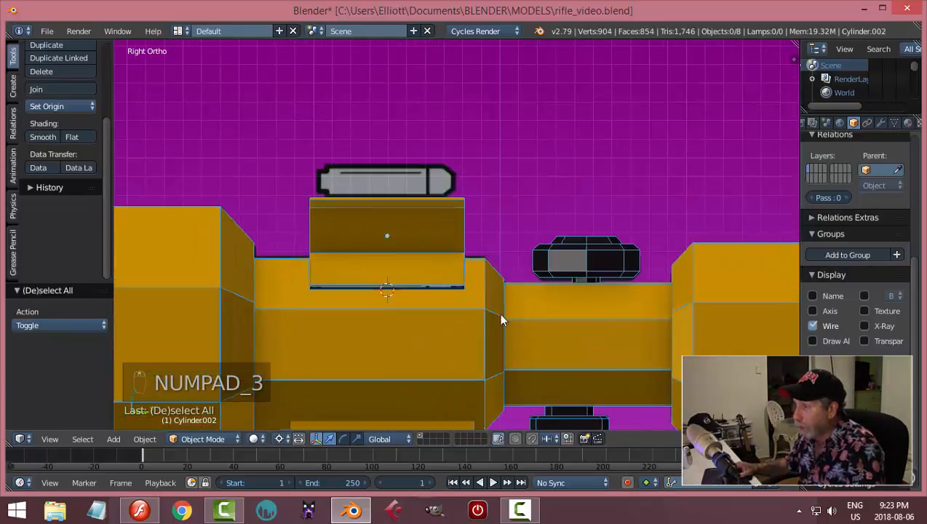
right_click(430, 258)
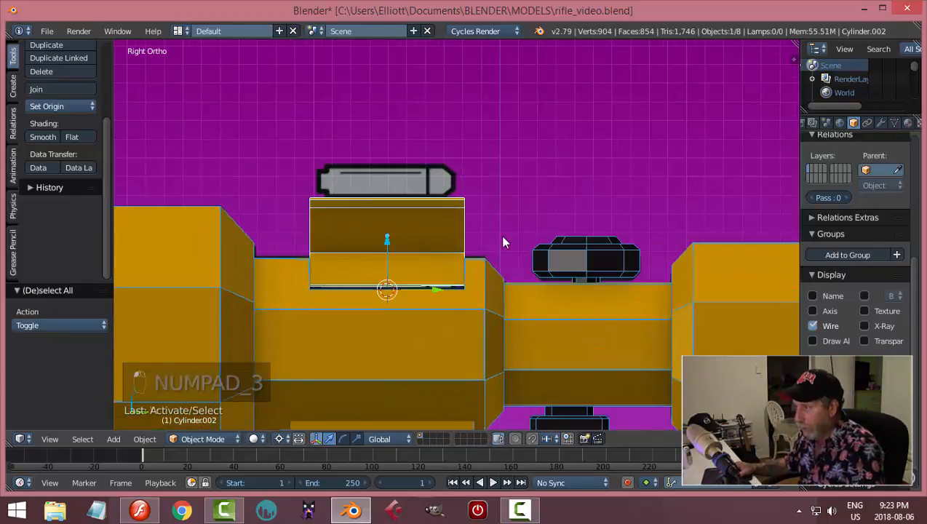
scroll(469, 231, "up", 3)
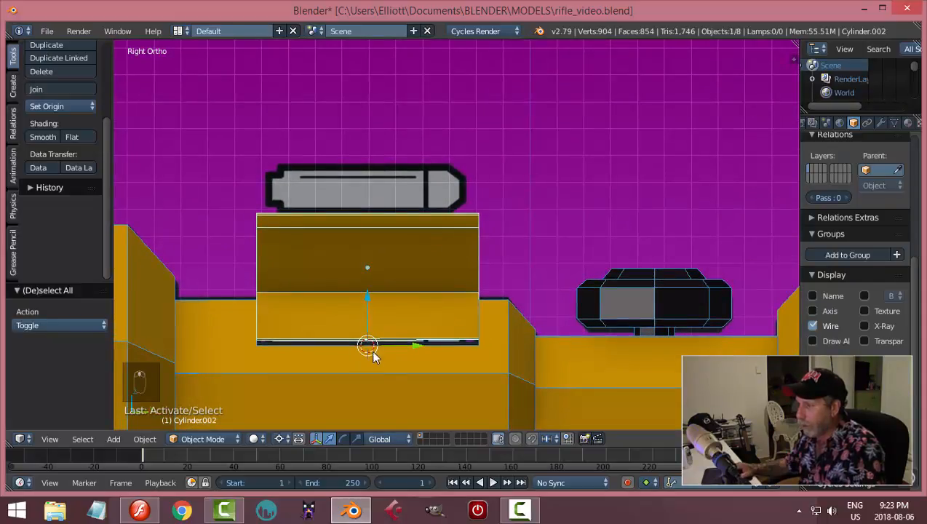
left_click(283, 438)
left_click(314, 378)
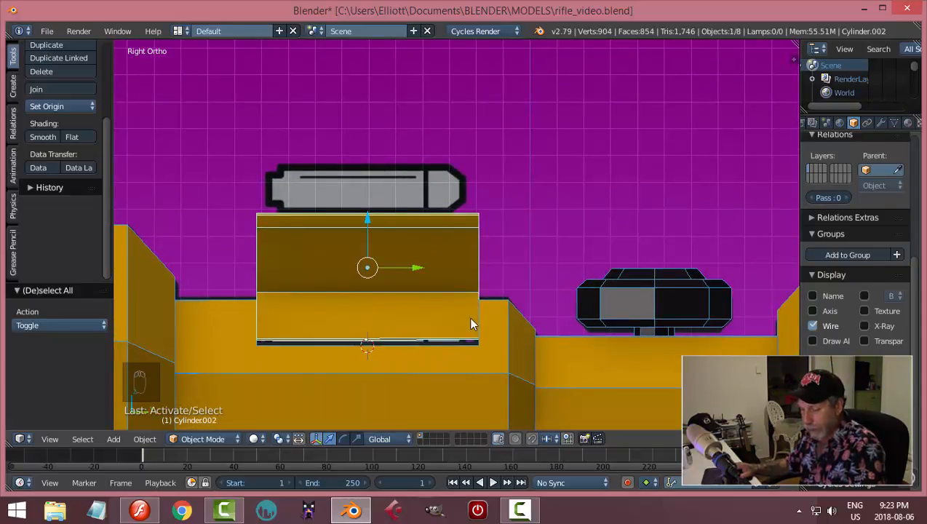
Add an 8-vertex mesh cylinder at the 3D cursor and rotate it 90° about the X axis.
key("shift+a")
mouse_move(465, 301)
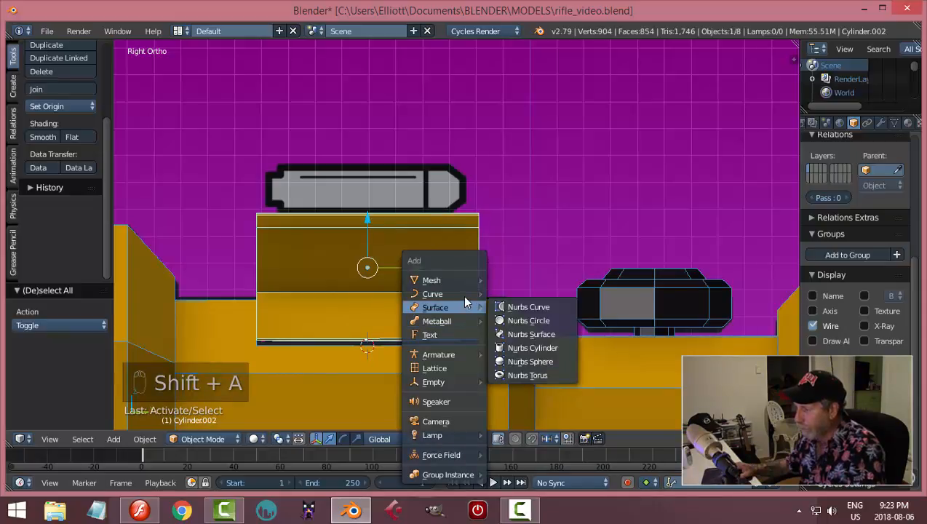
mouse_move(458, 280)
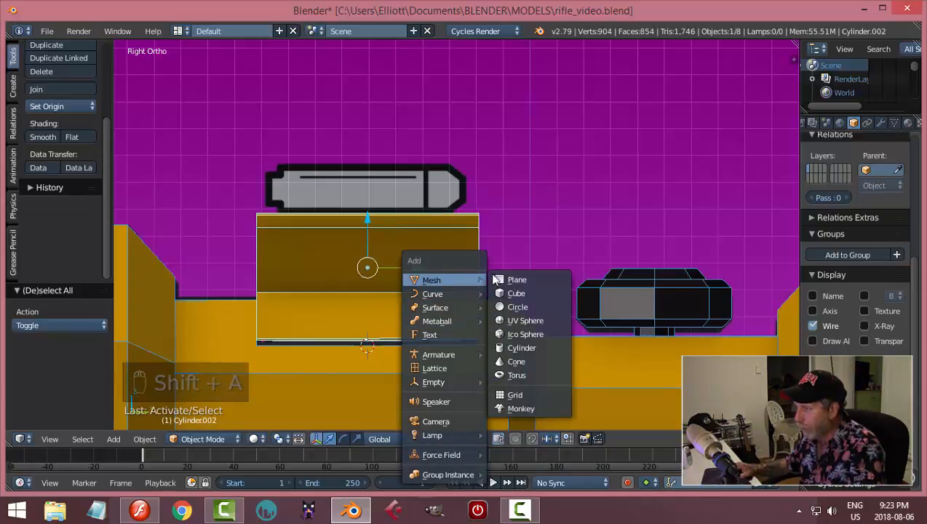
left_click(524, 347)
scroll(512, 281, "down", 4)
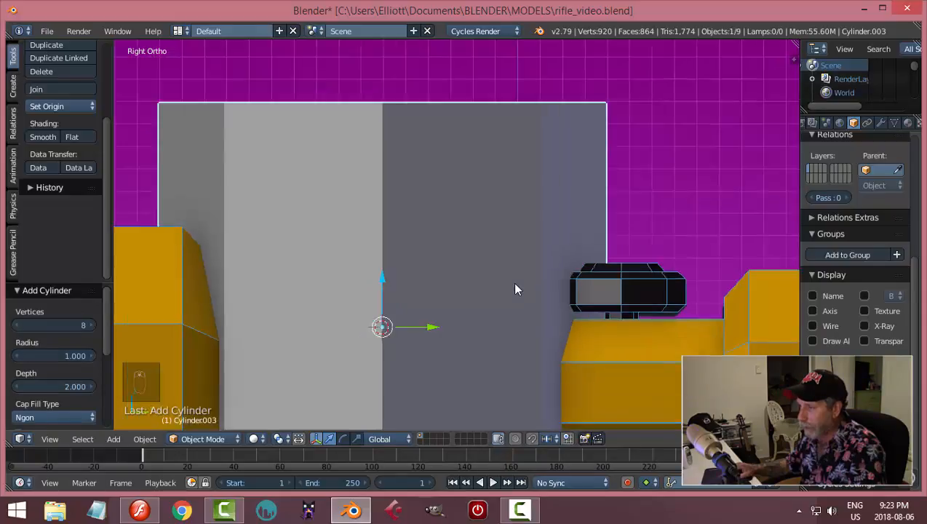
key("r")
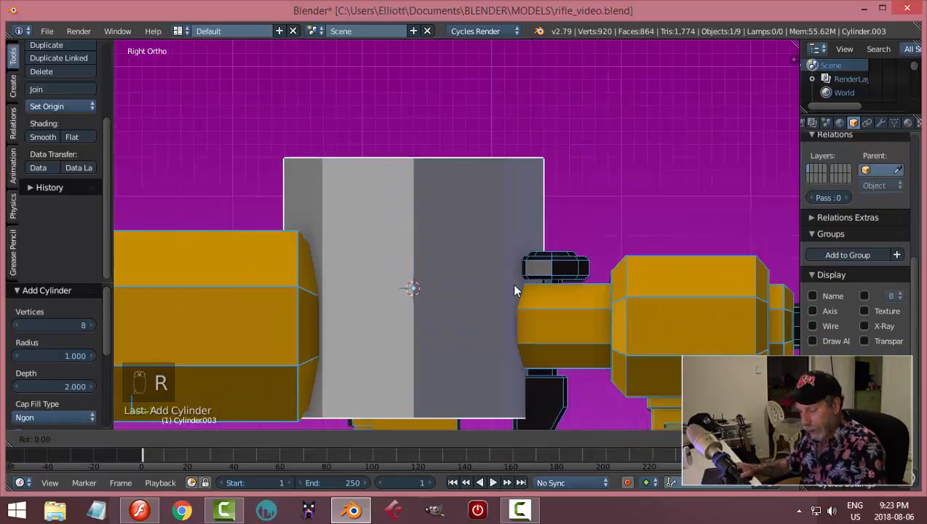
type("x")
type("90")
key("Return")
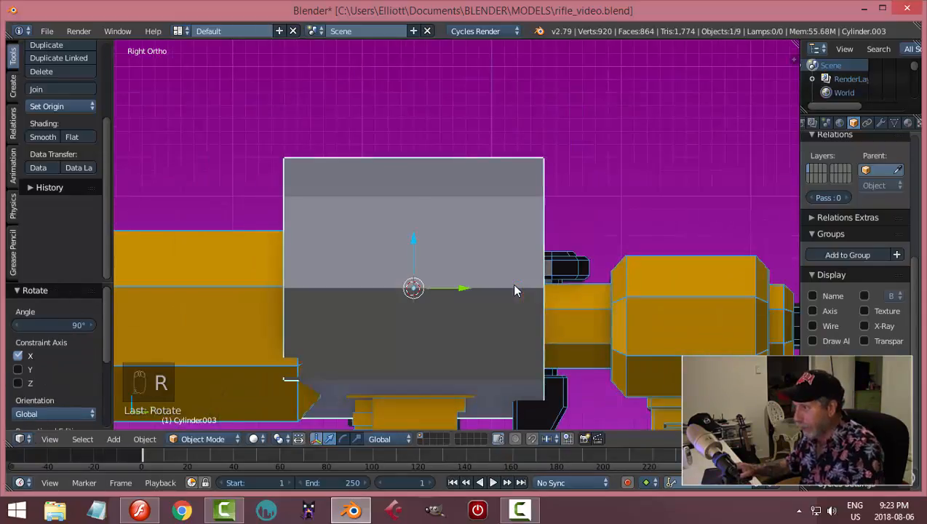
In Edit Mode, shrink the new cylinder, raise it 0.384 along Z, and scale it by 0.724.
key("Tab")
left_click(757, 302)
key("s")
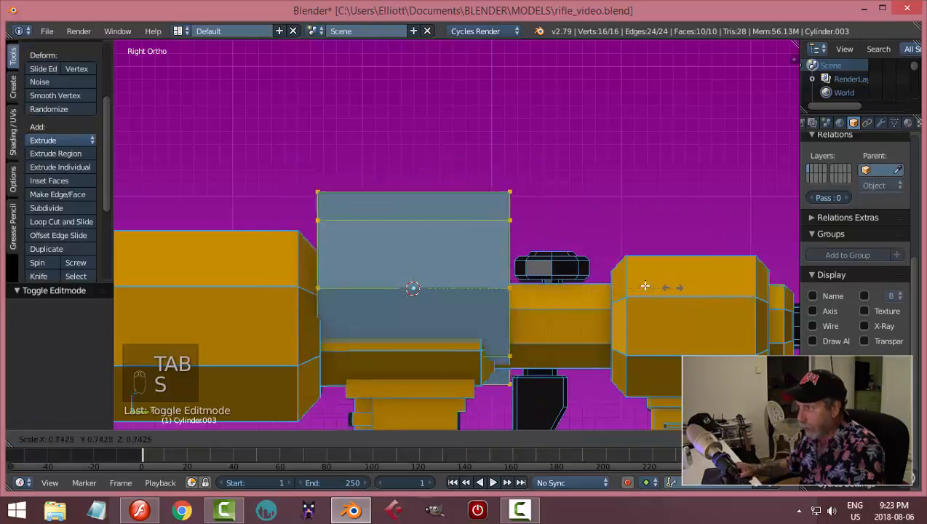
left_click(395, 236)
left_click_drag(415, 243, 418, 193)
key("s")
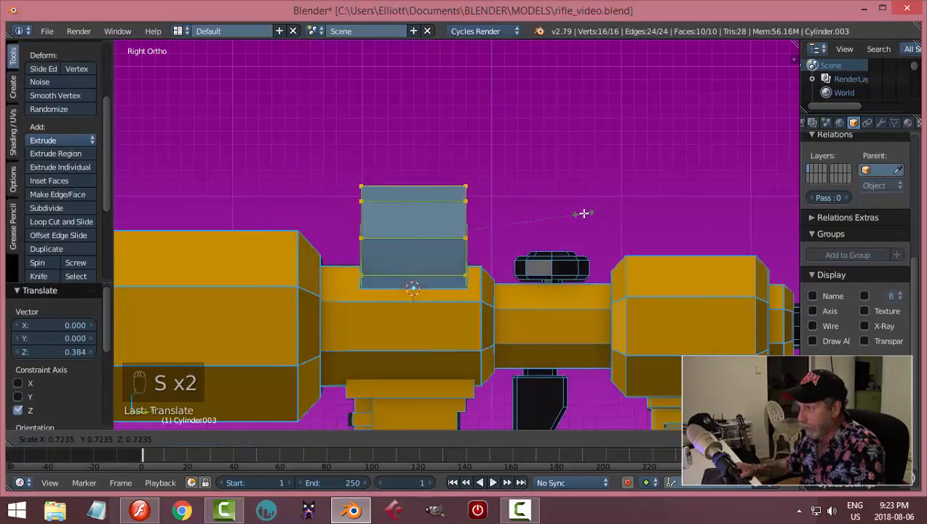
left_click(587, 213)
Switch to wireframe shading, raise the cylinder 0.216 along Z and scale it by 0.93 to match the reference cartridge's length.
key("z")
left_click(576, 257)
scroll(576, 258, "up", 2)
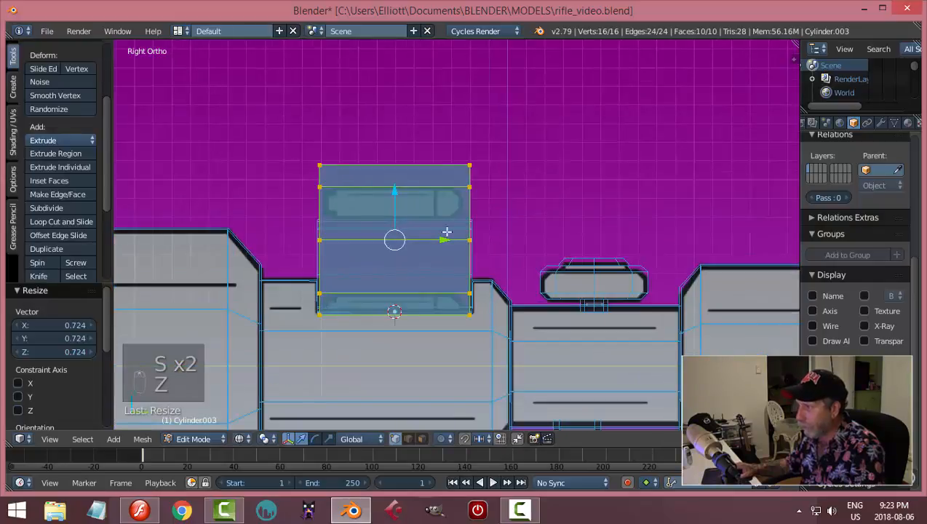
left_click_drag(395, 190, 399, 150)
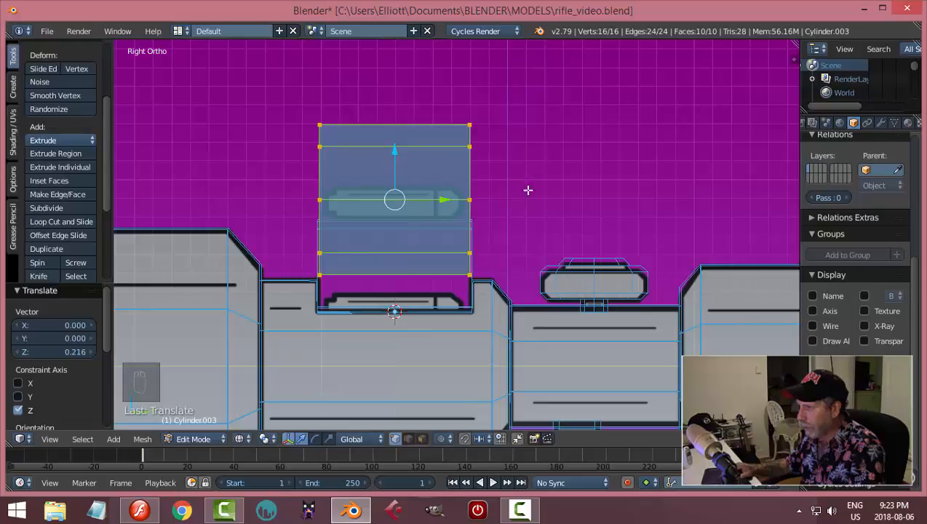
key("s")
left_click(666, 218)
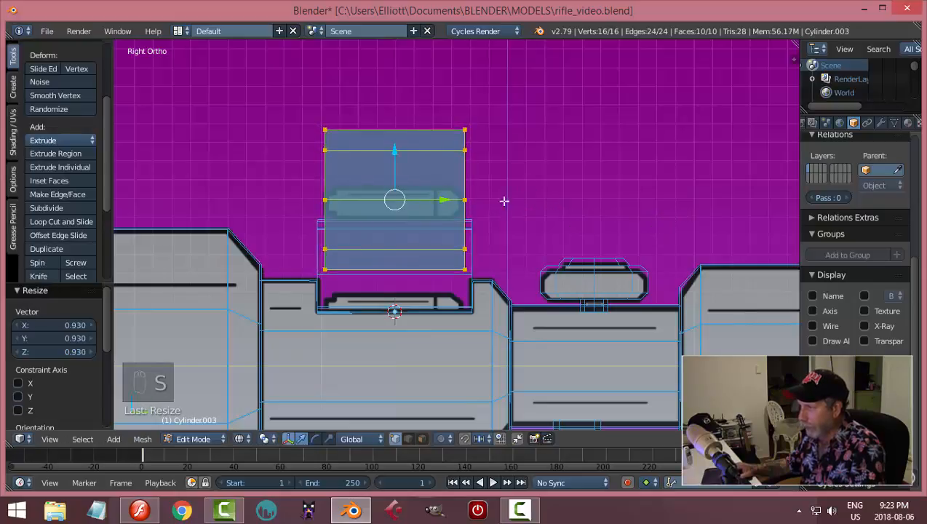
Scale the cylinder by 0.201 on X and Z only, keeping its length, to approximate the reference cartridge's thickness.
key("s")
key("shift+y")
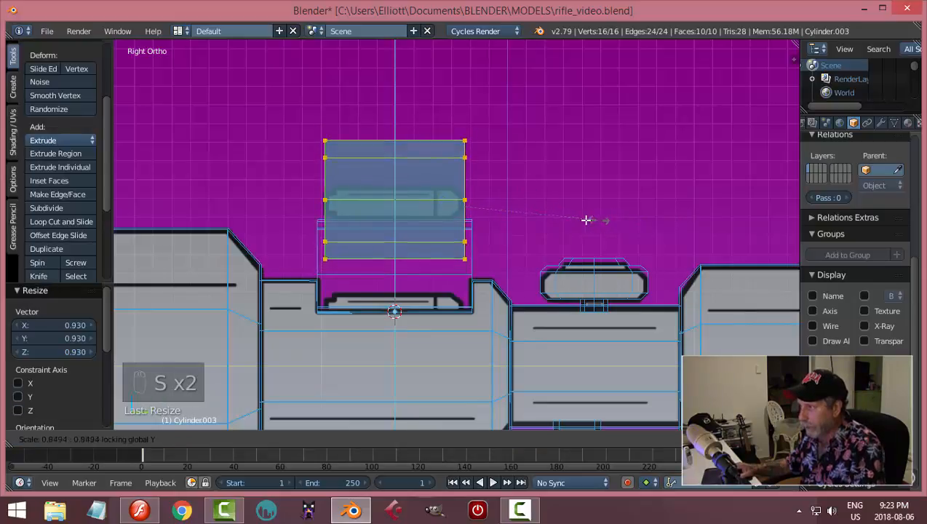
left_click(441, 209)
scroll(415, 188, "up", 3)
scroll(416, 188, "up", 2)
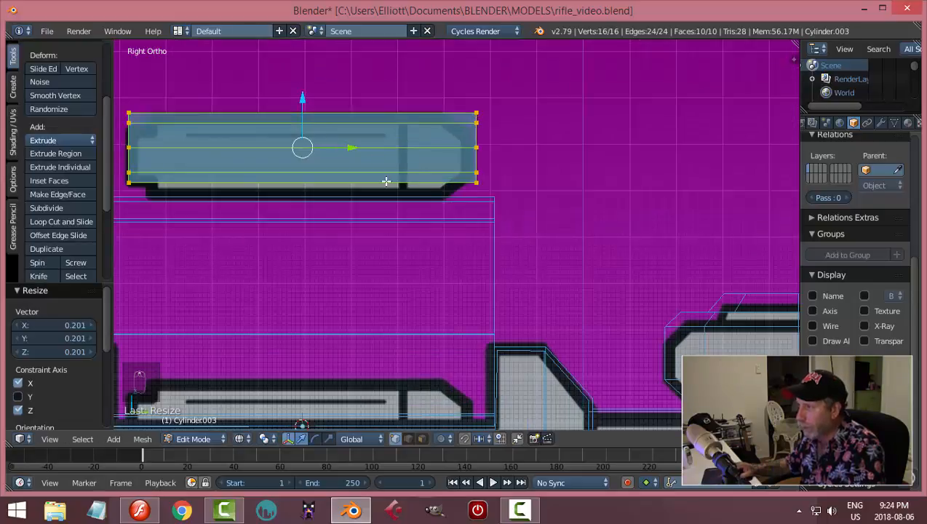
Lower the cylinder 0.013 along Z onto the reference cartridge and scale it on X and Z by about 1.23.
middle_click_drag(409, 187, 447, 192, "shift")
left_click_drag(337, 104, 344, 111)
key("s")
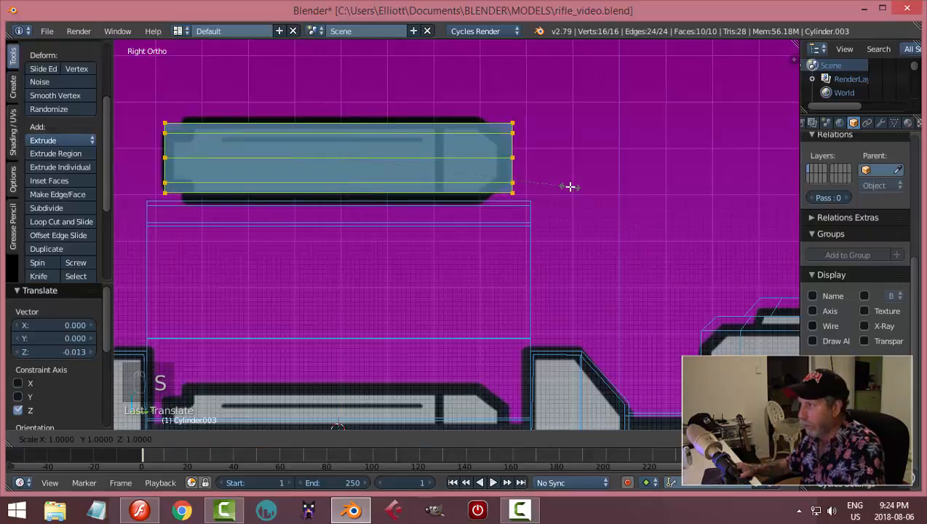
key("y")
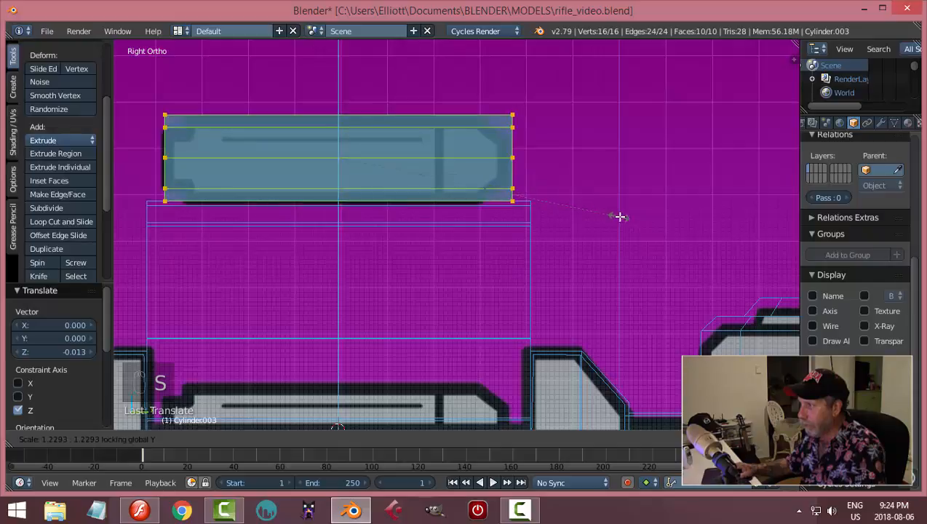
left_click(625, 215)
Select the edge loop at the cylinder's end nearest the black knob, bevel it by 0.061 to form the pointed tip, and deselect.
key("a")
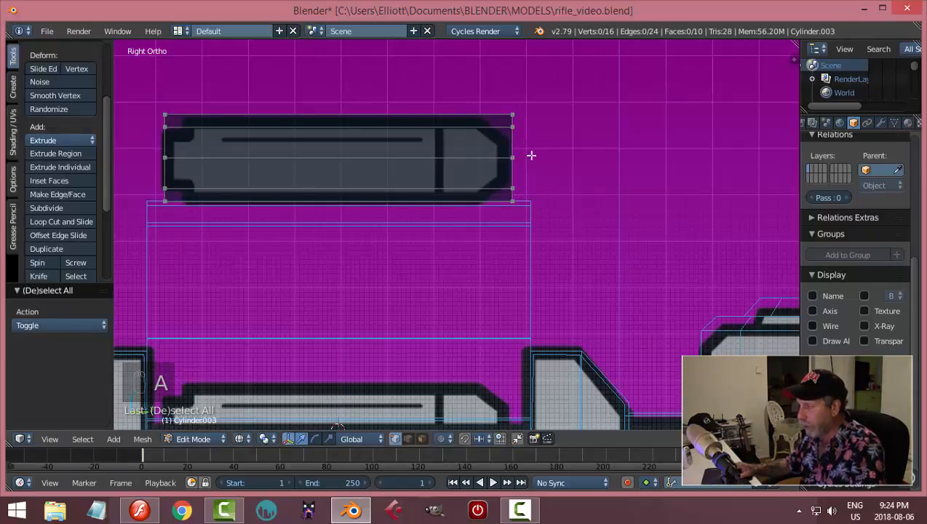
right_click(512, 143, "alt")
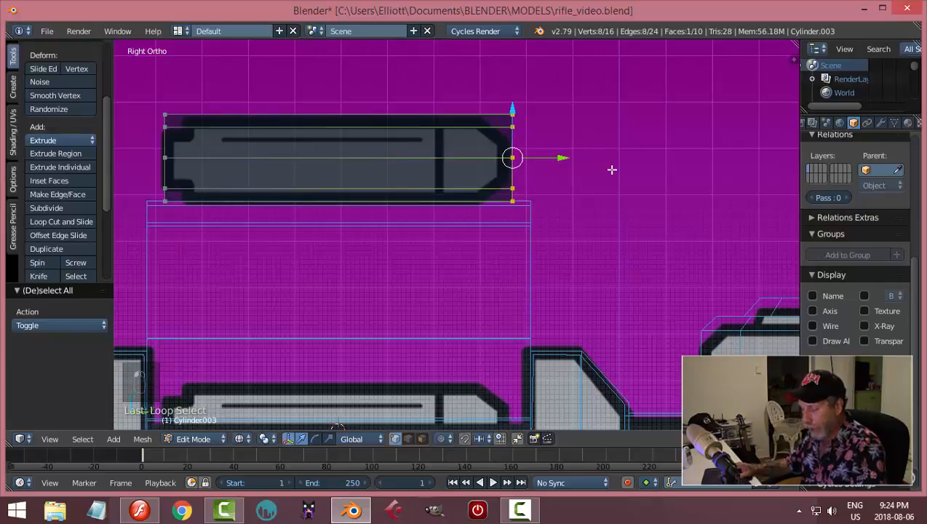
key("ctrl+b")
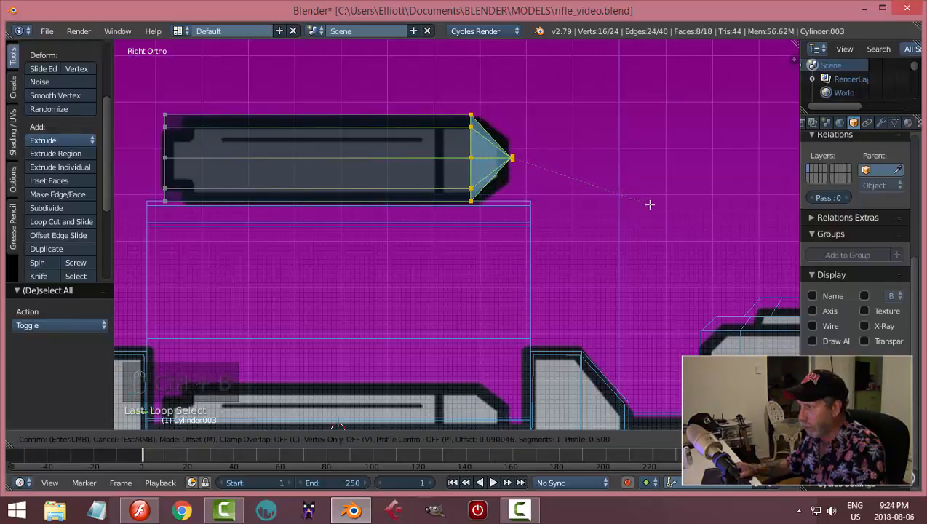
left_click(640, 188)
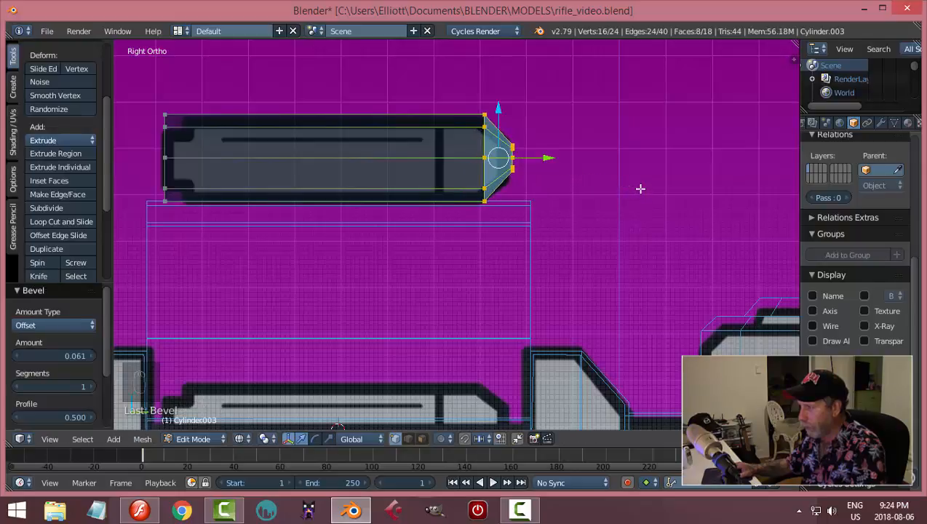
key("a")
middle_click_drag(647, 182, 675, 184)
key("KP_3")
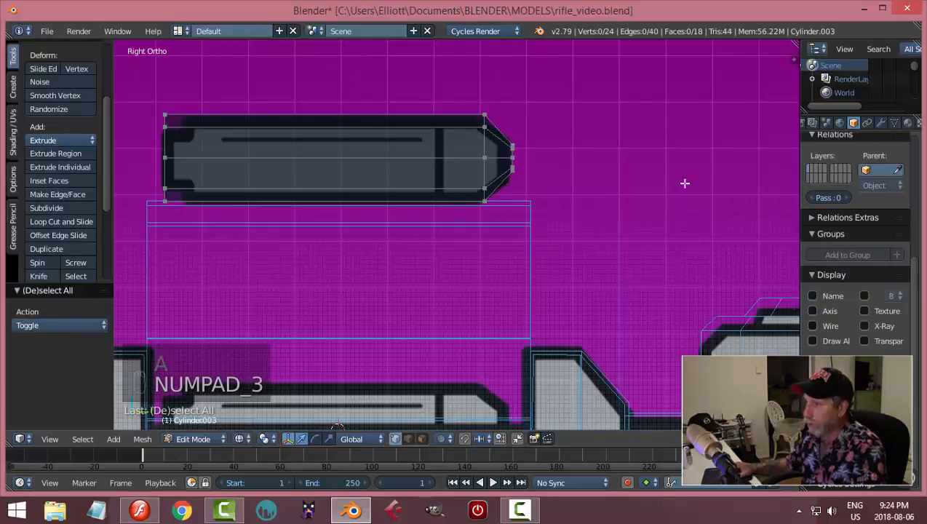
Add a loop cut around the cartridge, slide it to the notch at its blunt end in the reference, and deselect.
scroll(387, 190, "up", 3)
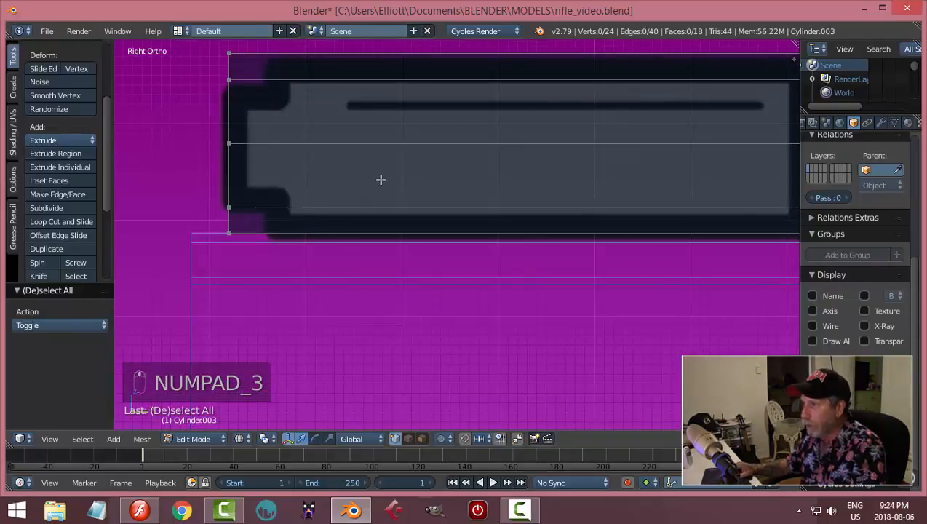
scroll(378, 181, "down", 1)
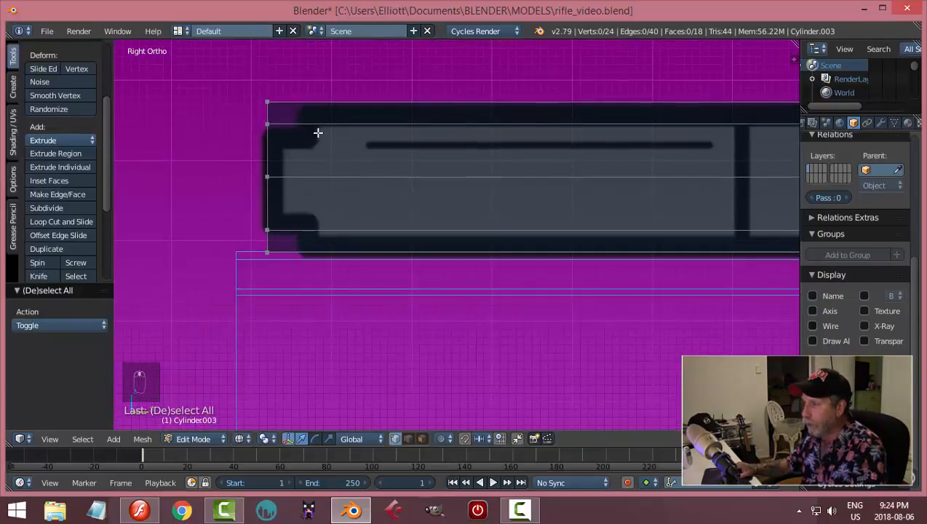
key("ctrl+r")
left_click(306, 121)
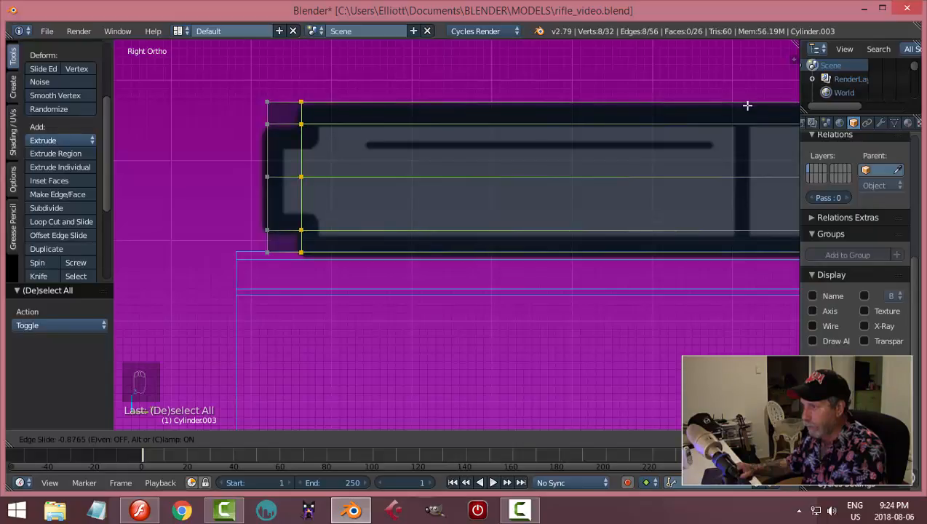
left_click(746, 106)
key("a")
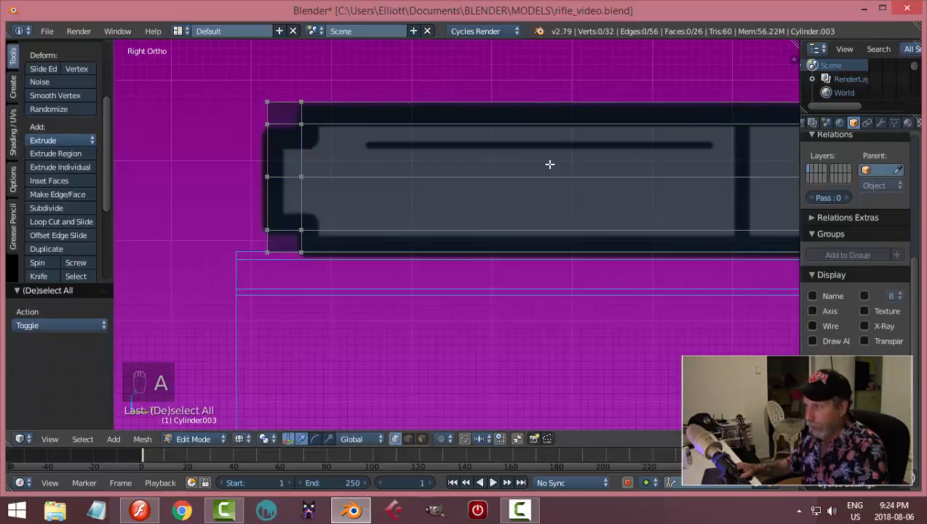
In solid shading and face select mode, select the cartridge's blunt end cap and grow the selection to include its adjoining ring of faces.
key("z")
left_click(550, 243)
mouse_move(510, 216)
middle_mouse_down()
mouse_move(550, 182)
mouse_move(555, 197)
mouse_move(356, 205)
middle_mouse_up()
key("ctrl+Tab")
left_click(542, 233)
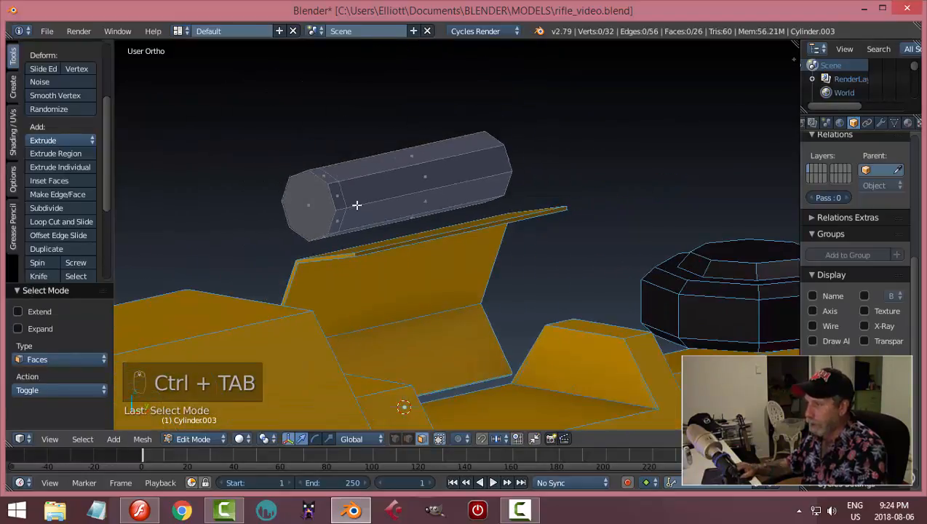
right_click(297, 199)
mouse_move(459, 207)
middle_mouse_down()
mouse_move(460, 217)
mouse_move(507, 230)
mouse_move(464, 213)
mouse_move(473, 209)
middle_mouse_up()
key("ctrl+KP_Add")
Extrude the selected blunt-end faces in place and scale the extrusion on X and Z by 0.75.
scroll(527, 218, "up", 4)
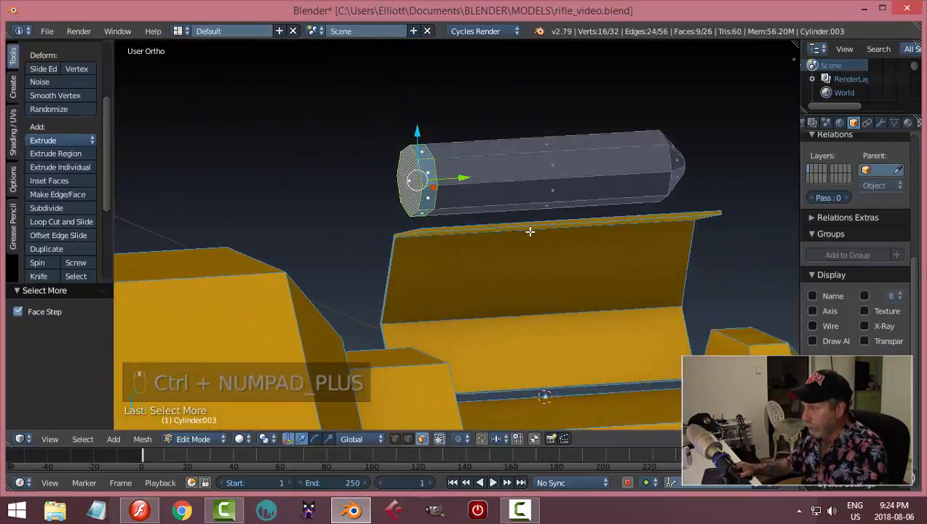
key("e")
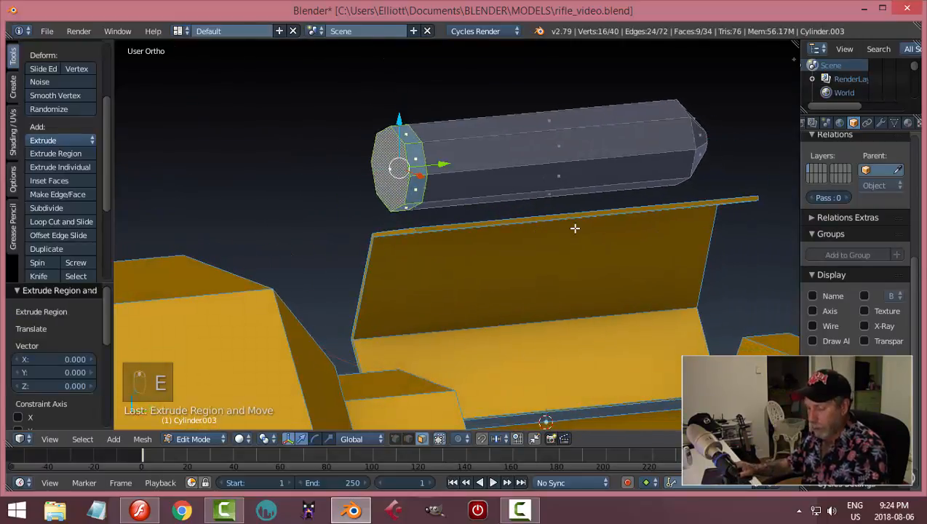
key("s")
key("shift+y")
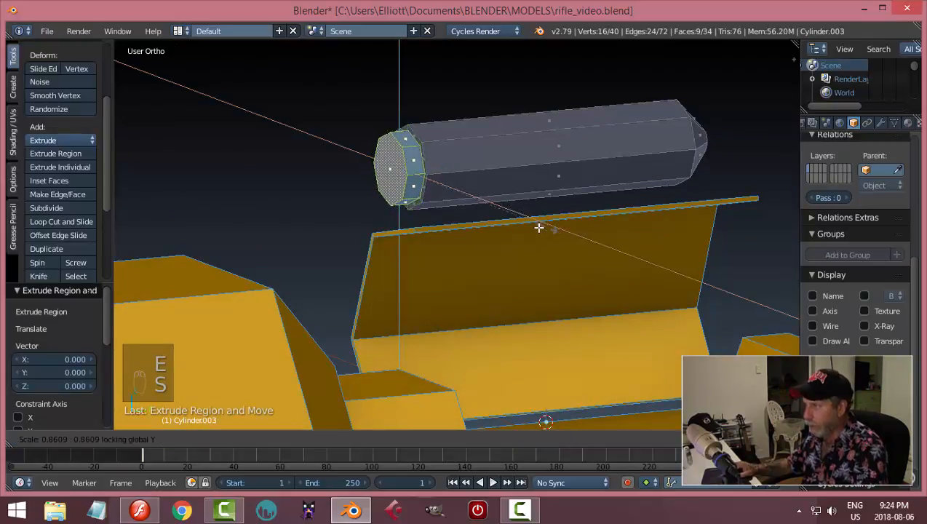
left_click(525, 228)
In right side view, scale the cartridge's stepped end down further on X and Z by about 0.88.
key("KP_3")
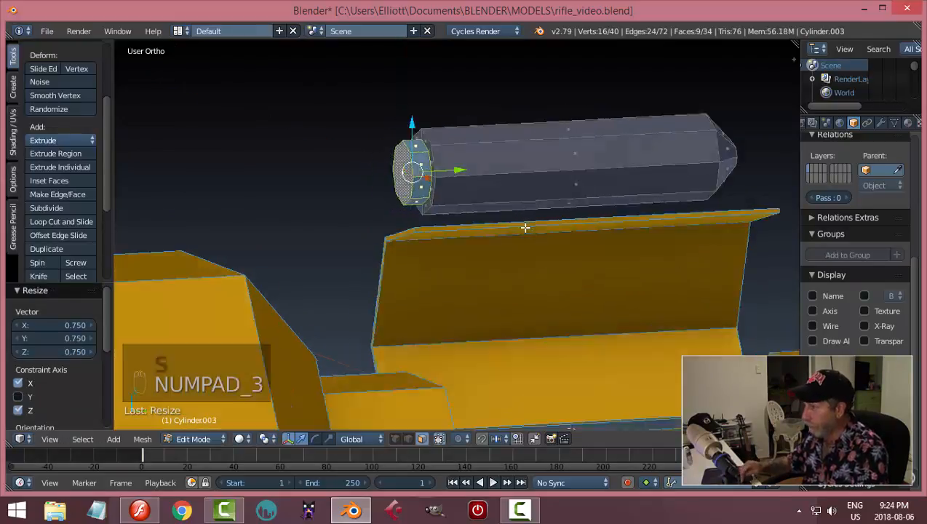
middle_click_drag(539, 151, 516, 208, "shift")
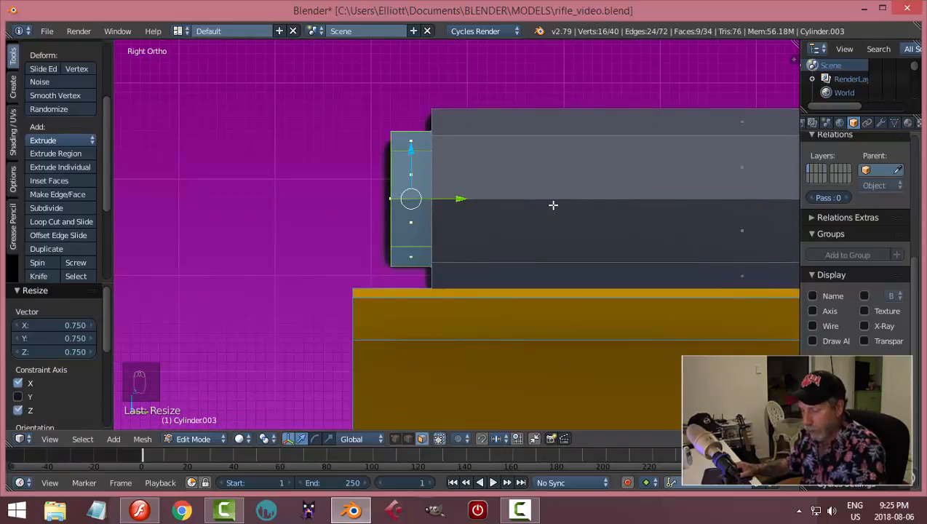
key("s")
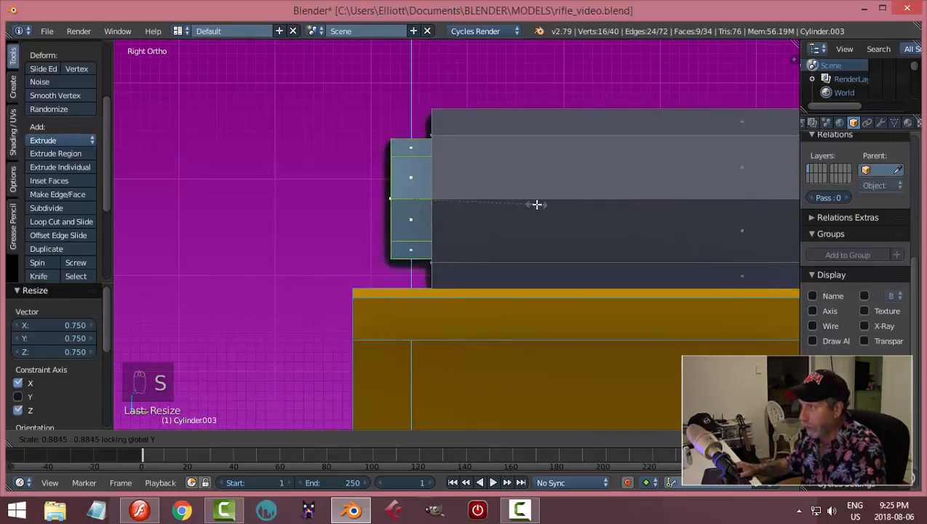
left_click(536, 205)
Try to shift the cartridge's stepped end 0.004 outward along Y, undo the move, and clear the selection.
key("a")
key("b")
left_click_drag(356, 93, 410, 277)
left_click_drag(460, 200, 455, 198)
key("Escape")
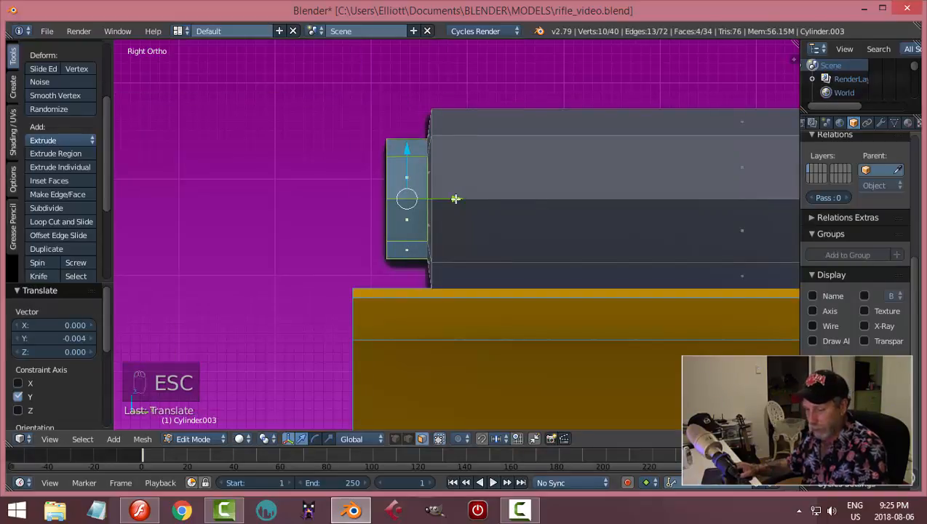
key("ctrl+z")
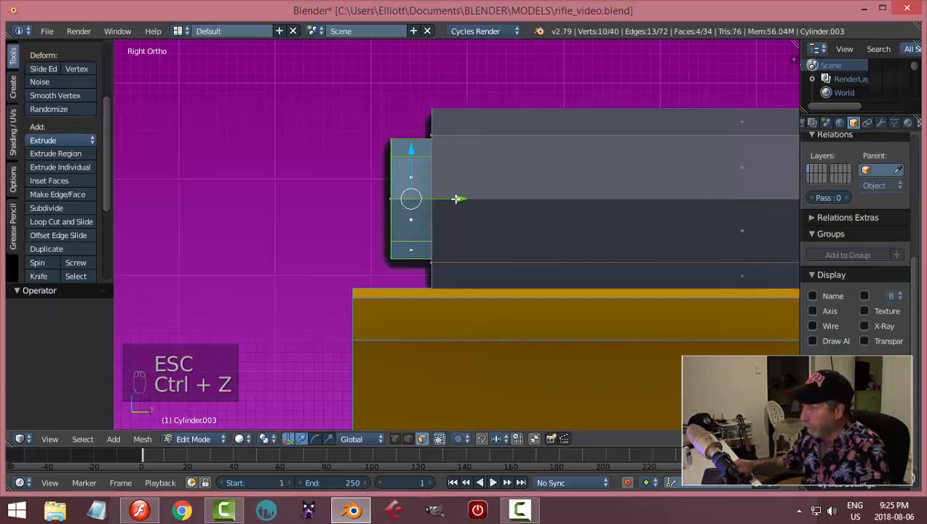
key("ctrl+KP_Subtract")
In edge select mode, bevel the rim loops of the cartridge's body and stepped end by 0.008, deselect, and return to object mode.
scroll(452, 212, "down", 3)
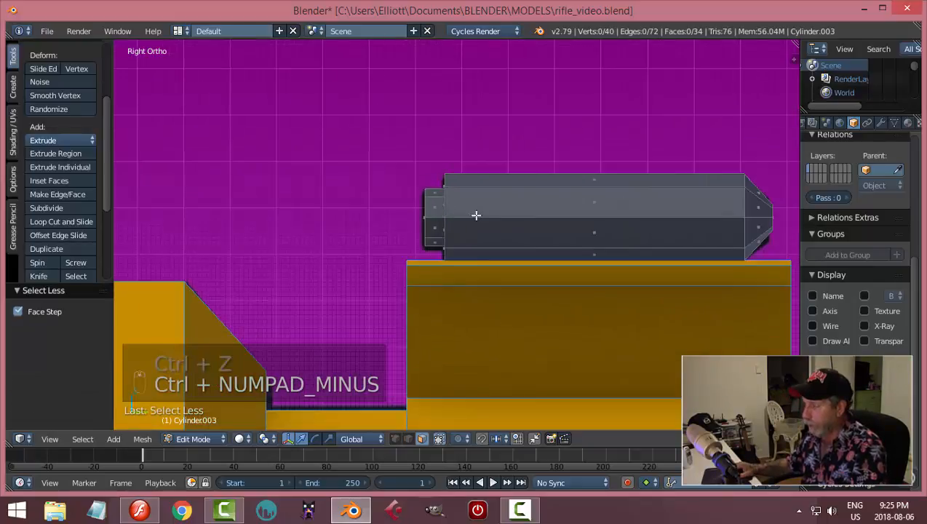
middle_click_drag(476, 211, 502, 223)
key("ctrl+Tab")
scroll(468, 218, "up", 3)
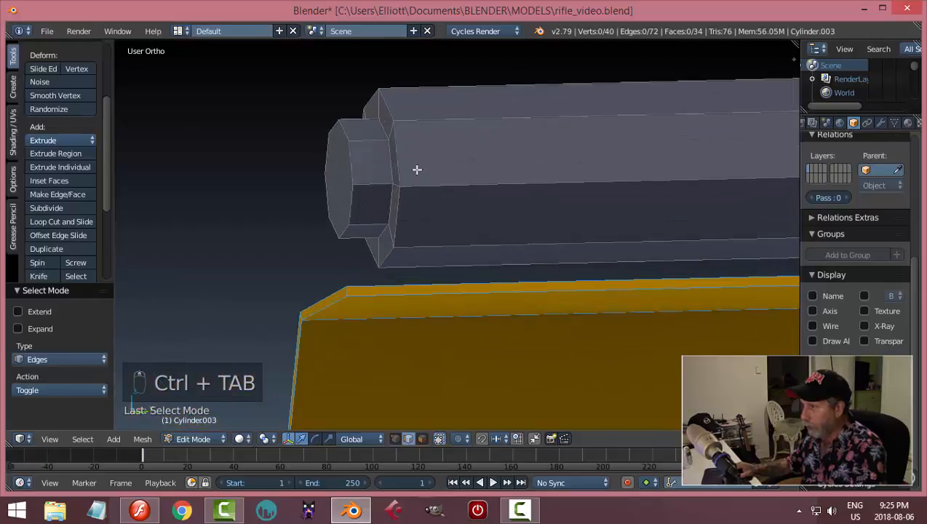
right_click(394, 112, "alt")
right_click(347, 133, "alt+shift")
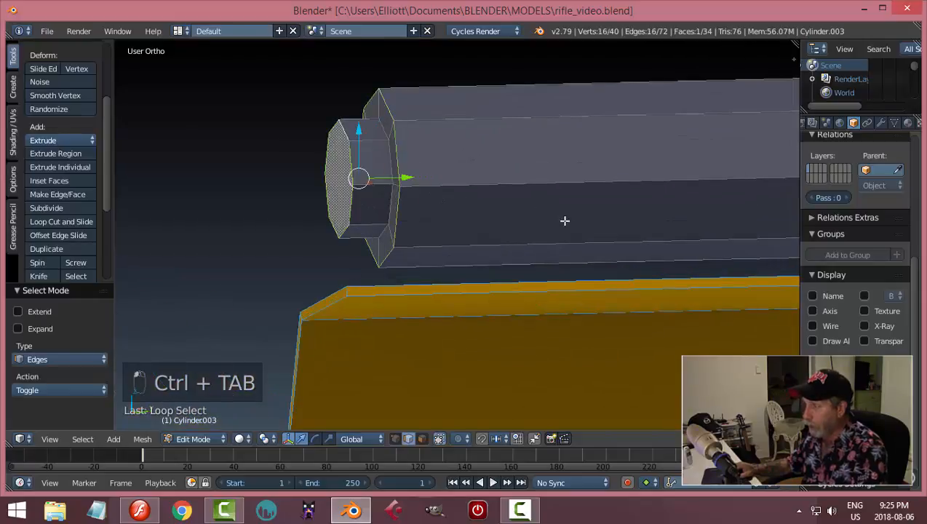
middle_click_drag(564, 221, 556, 220)
key("ctrl+b")
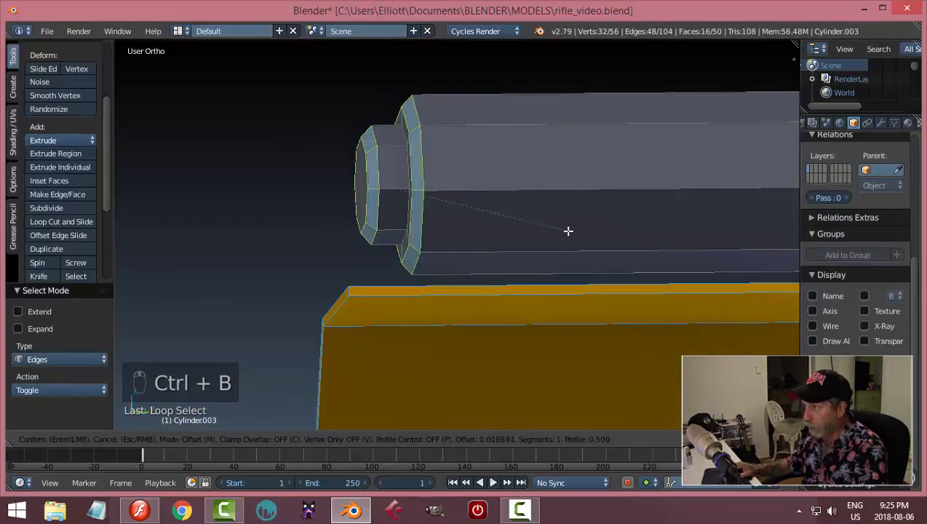
left_click(565, 228)
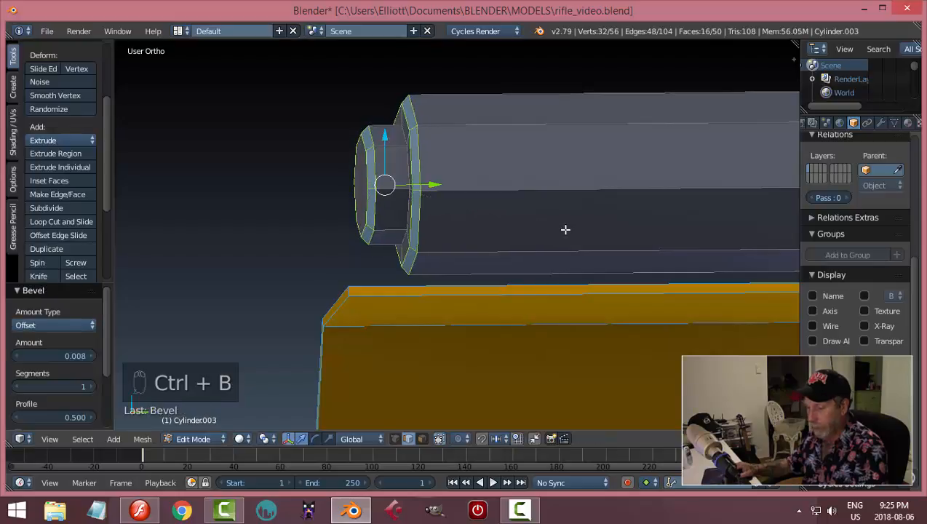
key("a")
key("Tab")
left_click(475, 232)
Try to move the open cover 0.079 along X in top view, and undo the move.
scroll(552, 248, "down", 3)
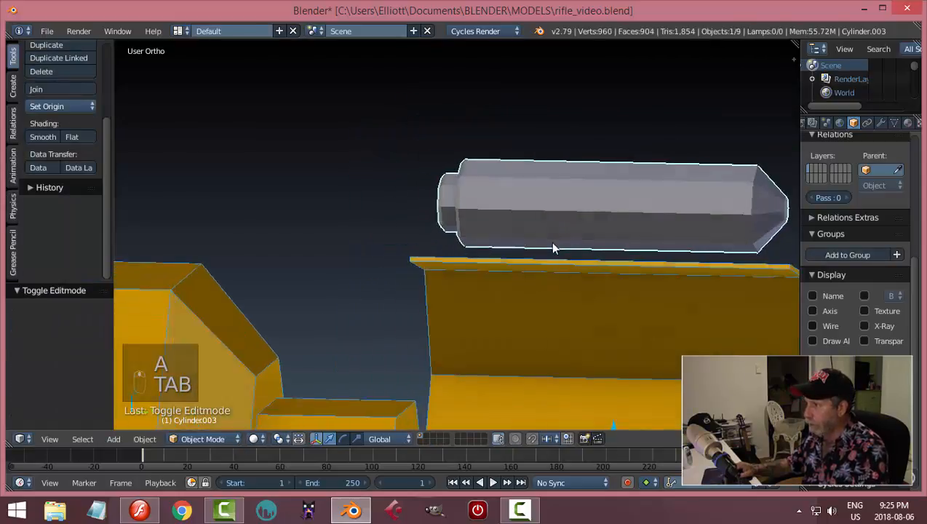
middle_click_drag(552, 248, 459, 256)
scroll(547, 249, "up", 2)
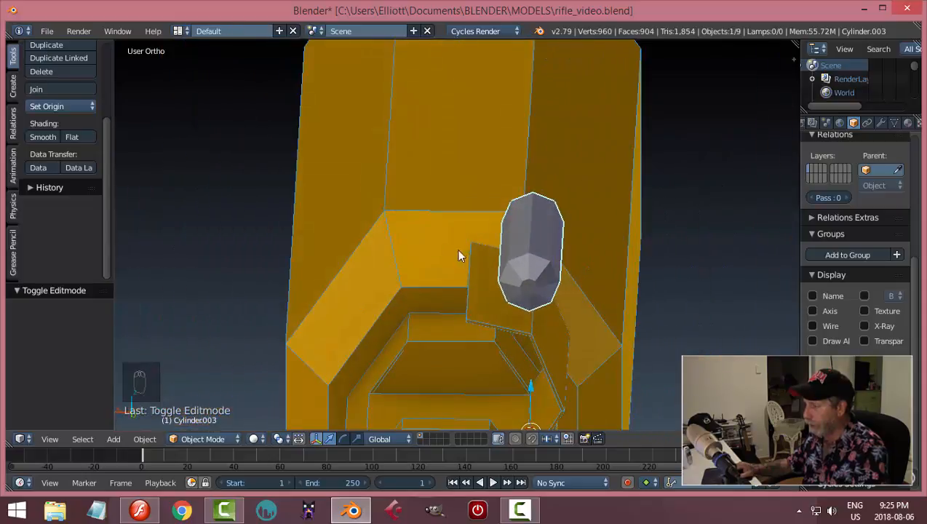
scroll(538, 253, "down", 3)
right_click(499, 249)
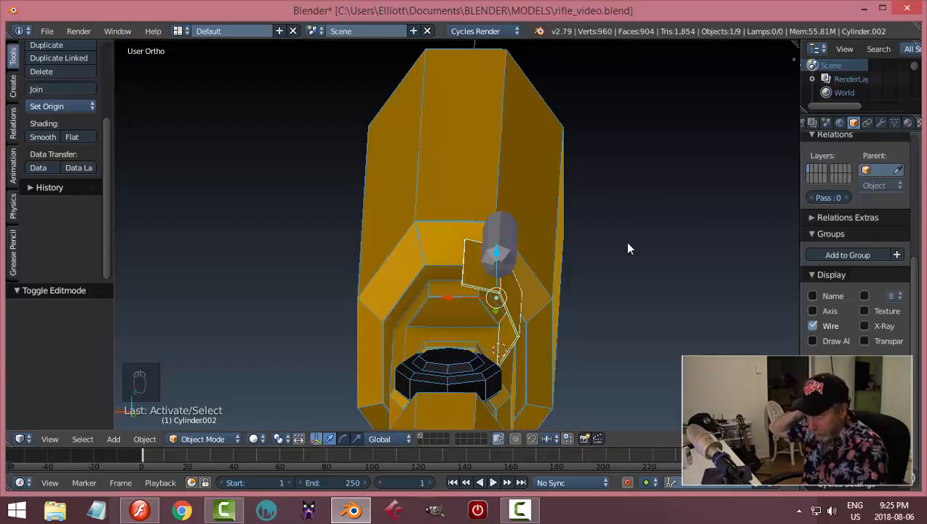
key("KP_7")
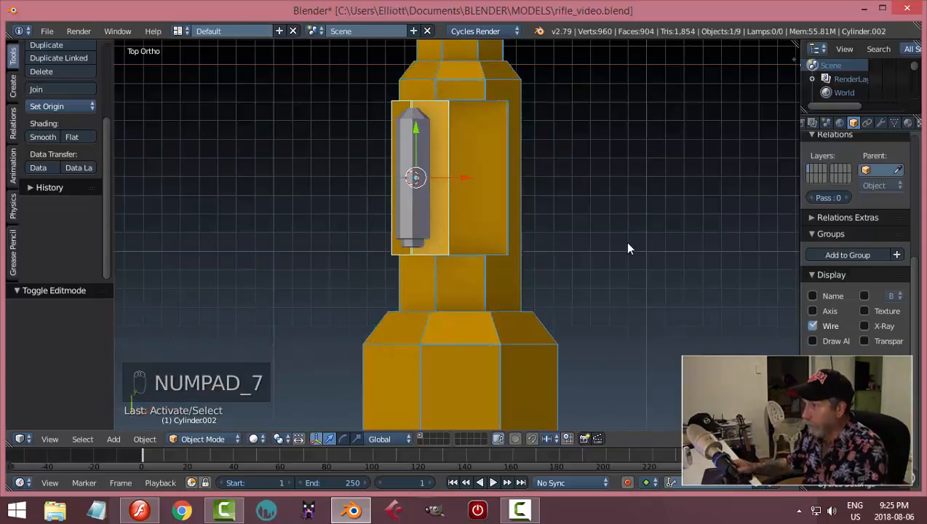
scroll(481, 203, "down", 1)
left_click_drag(470, 187, 480, 188)
key("Escape")
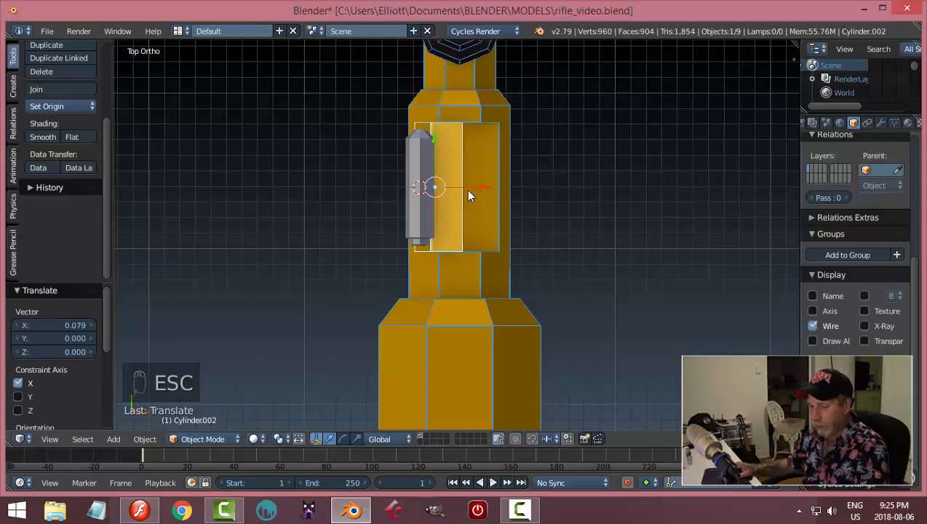
key("ctrl+z")
Select the cartridge and move it 0.263 along X and -0.553 along Z, down into the main body's notch.
right_click(414, 147)
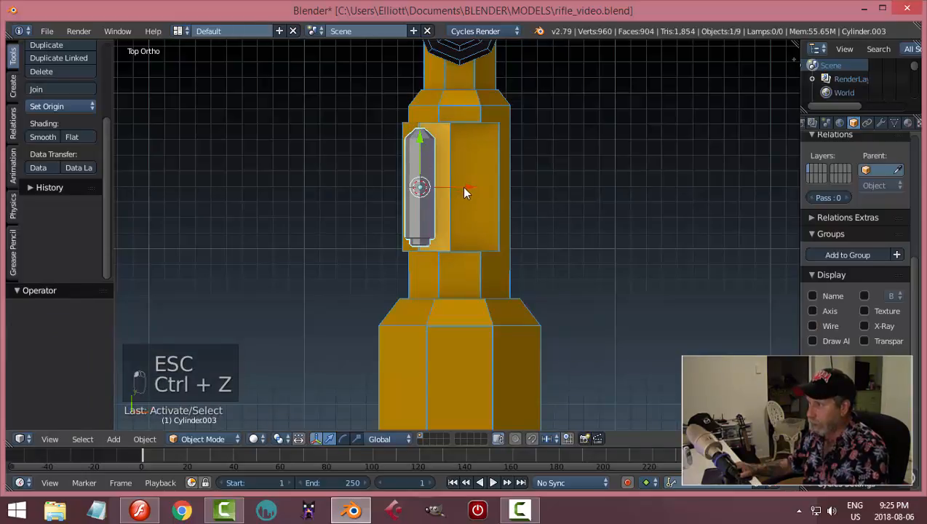
left_click_drag(466, 187, 507, 196)
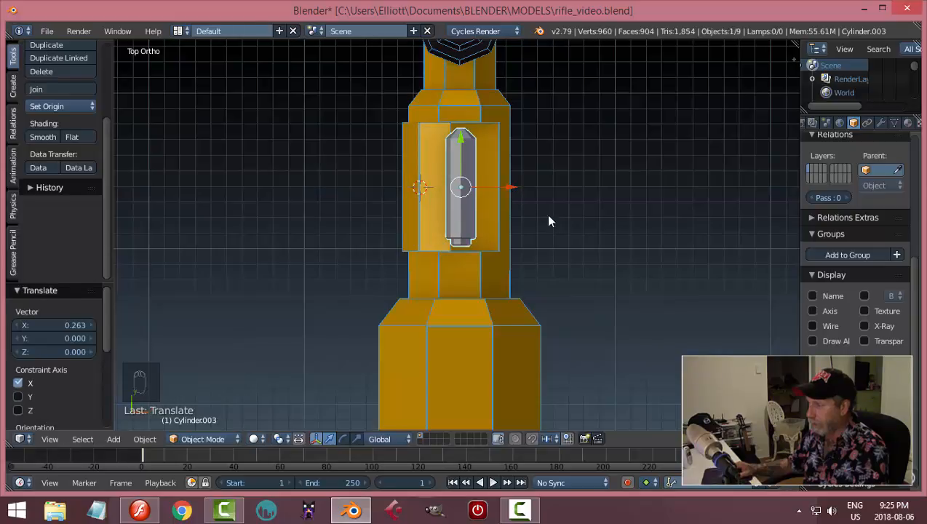
middle_click_drag(545, 214, 475, 187)
left_click_drag(488, 250, 496, 306)
In right side view with wireframe shading, set the cartridge's origin to its geometry.
key("KP_3")
scroll(518, 251, "up", 3)
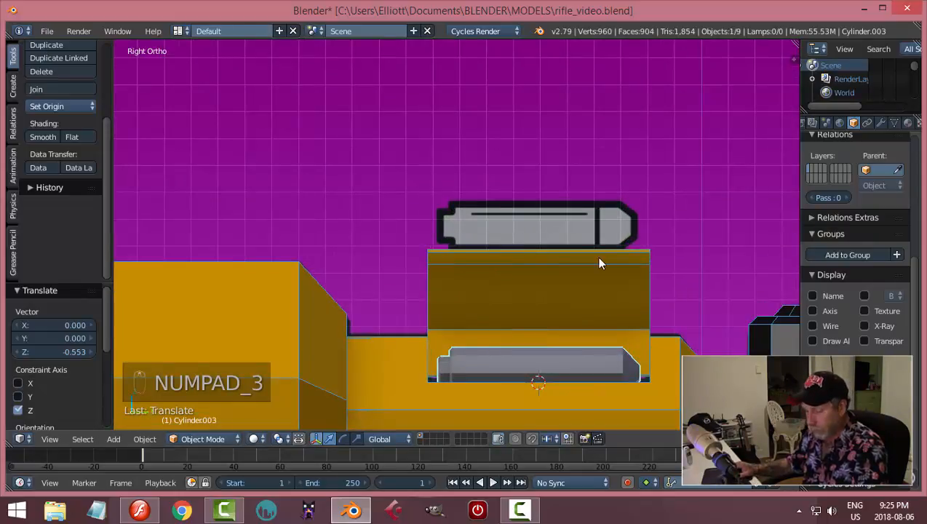
key("z")
left_click(685, 259)
middle_click_drag(595, 322, 541, 259, "shift")
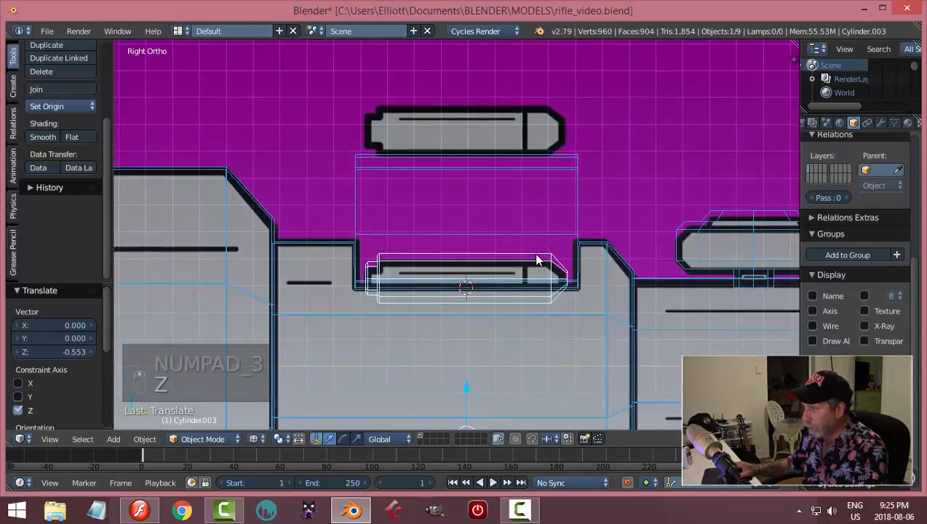
scroll(492, 289, "up", 2)
scroll(501, 328, "down", 3)
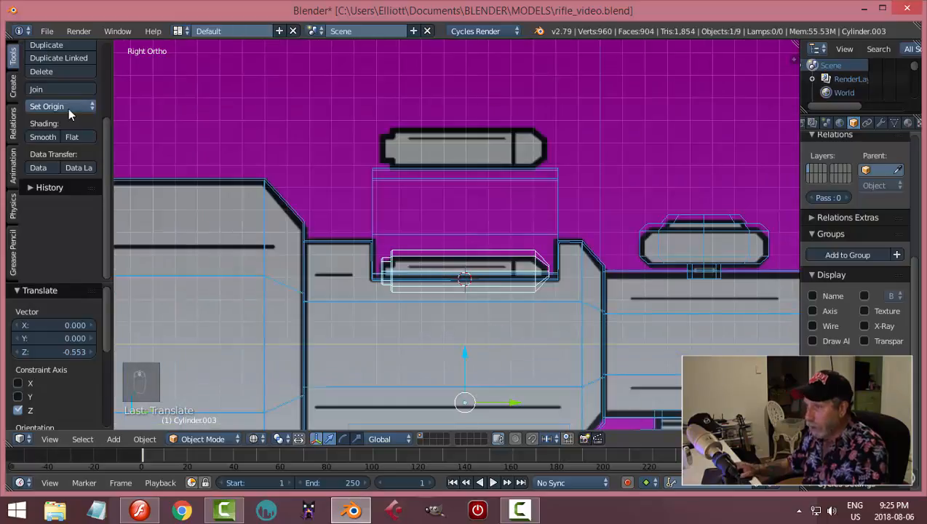
left_click(71, 113)
left_click(68, 135)
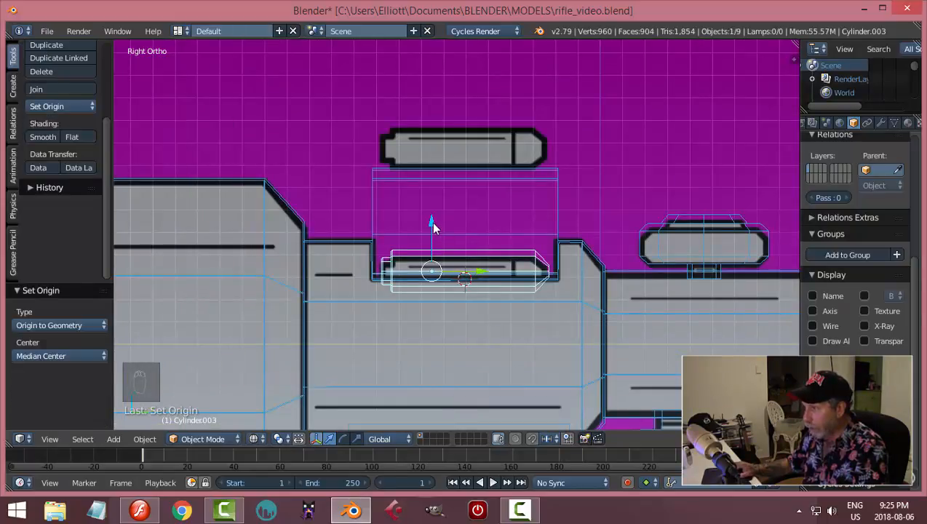
Lower the cartridge another 0.027 along Z and return to solid shading.
left_click_drag(432, 227, 438, 234)
key("z")
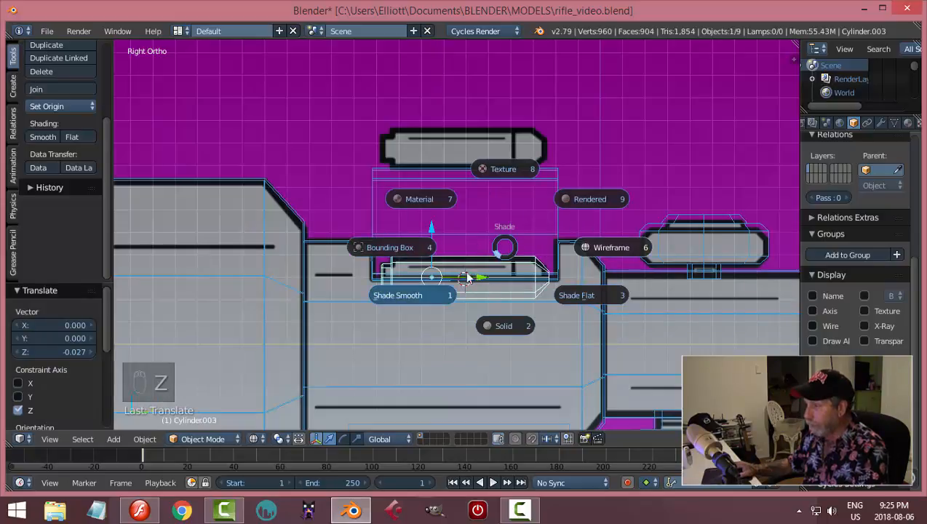
left_click(494, 325)
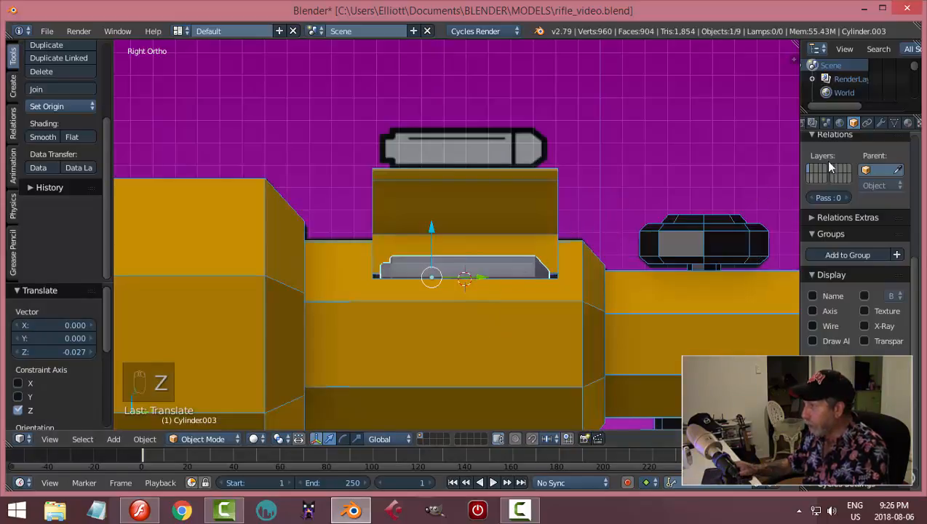
Assign the existing black Material.002 to the cartridge.
left_click(906, 123)
left_click(815, 214)
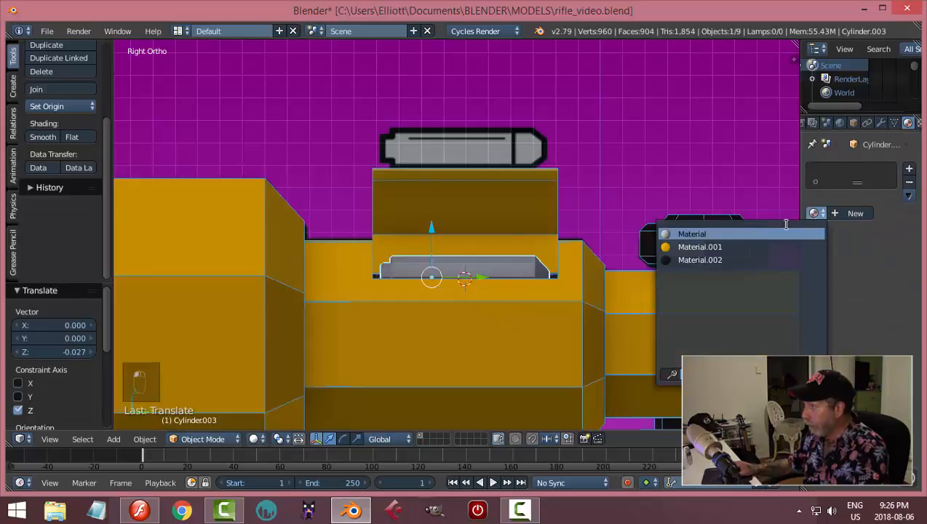
left_click(684, 260)
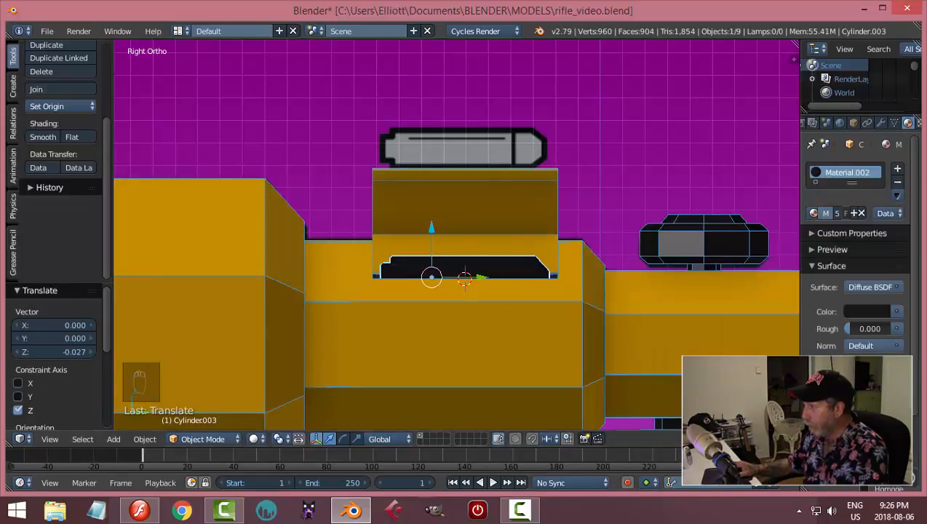
scroll(855, 254, "down", 3)
scroll(849, 286, "up", 3)
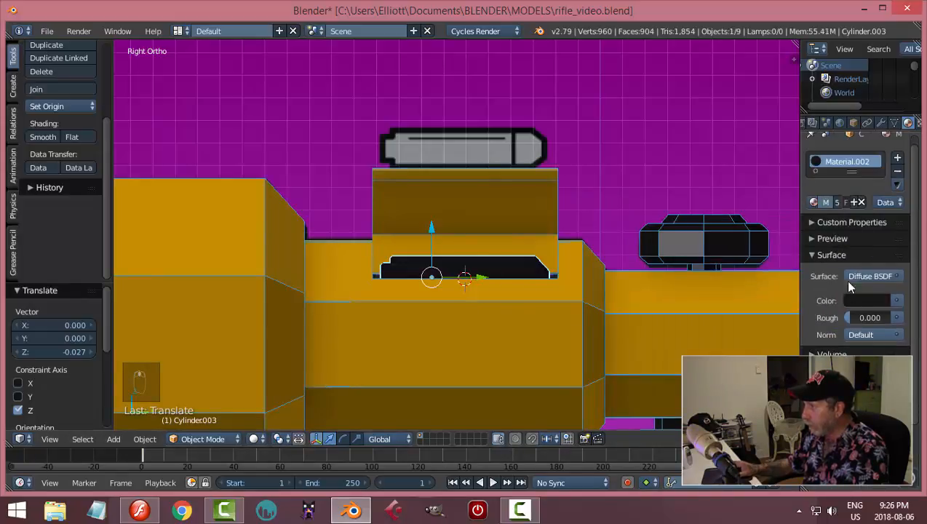
Turn on the wire overlay in the cartridge's object display settings and deselect everything.
left_click(854, 124)
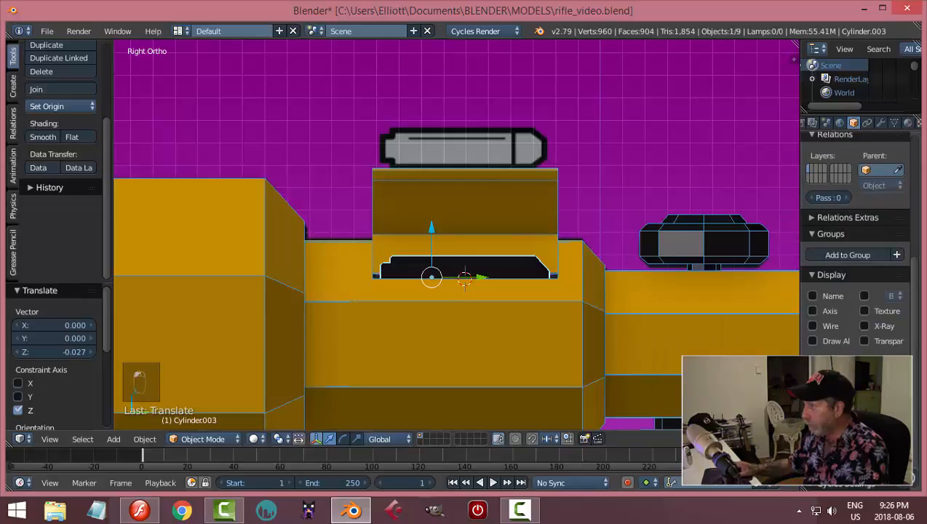
left_click(812, 326)
key("a")
scroll(618, 302, "down", 1)
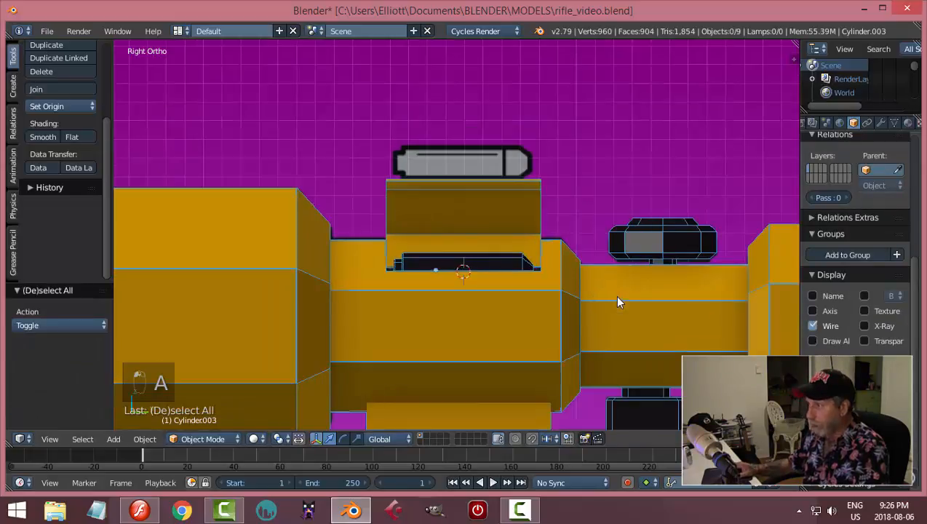
right_click(507, 267)
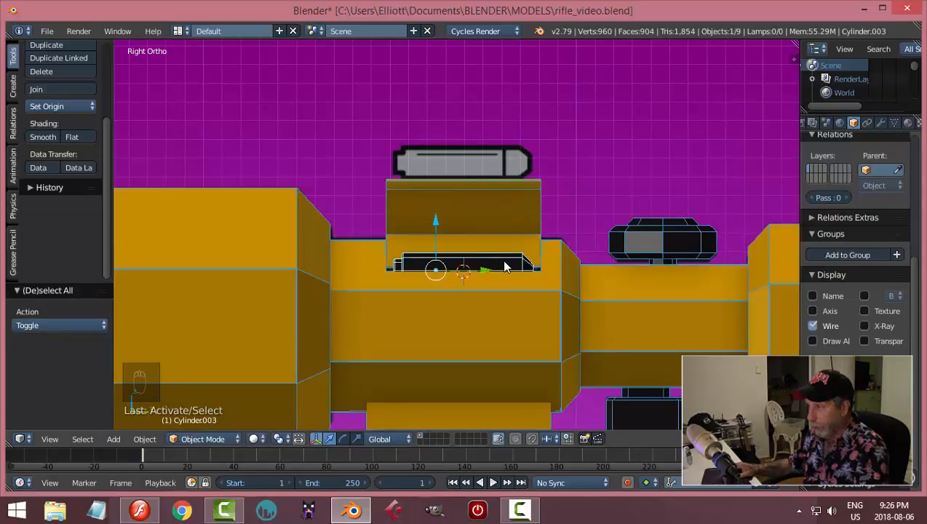
key("Escape")
key("a")
Examine the rifle's cartridge notch, trigger and grips from several angles, and select the rear grip with the ridged back.
middle_click_drag(568, 254, 611, 315)
scroll(610, 319, "up", 4)
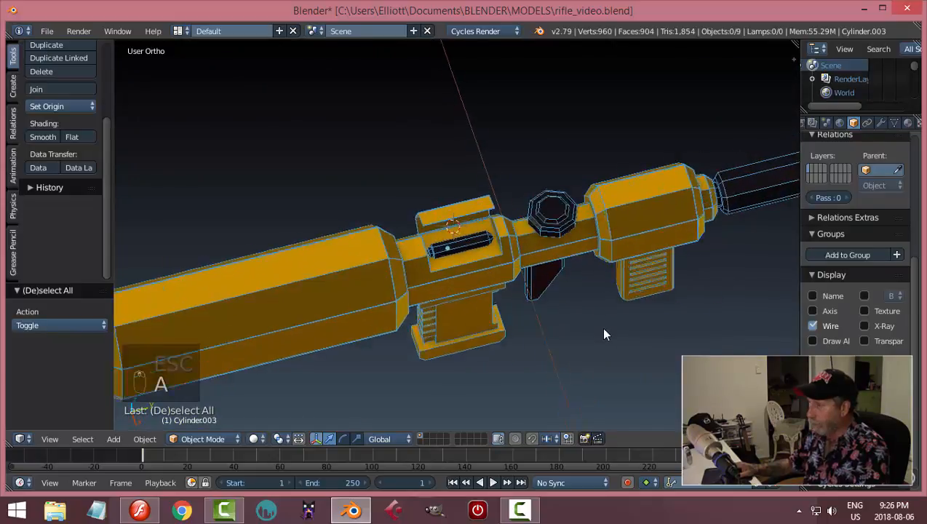
middle_click_drag(568, 340, 454, 335)
scroll(585, 312, "down", 3)
scroll(436, 342, "up", 4)
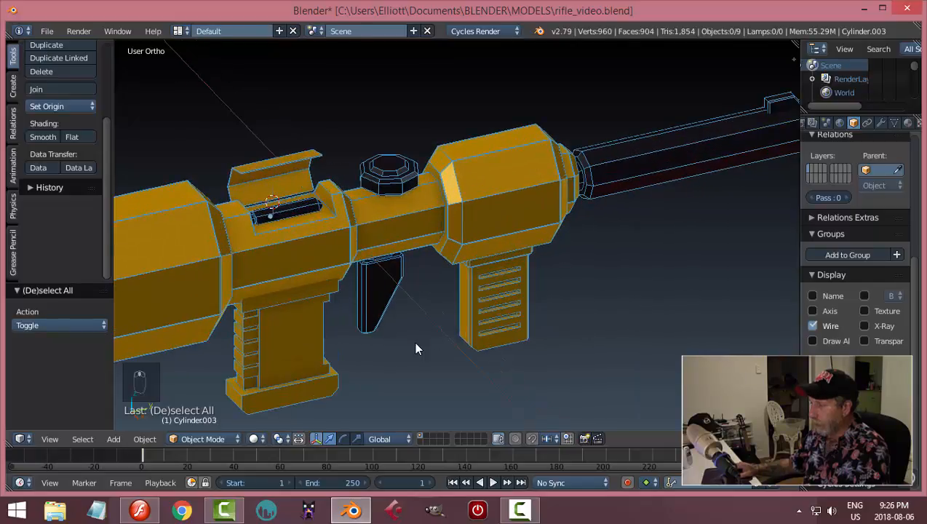
middle_click_drag(469, 294, 477, 285)
scroll(284, 205, "up", 3)
right_click(283, 204)
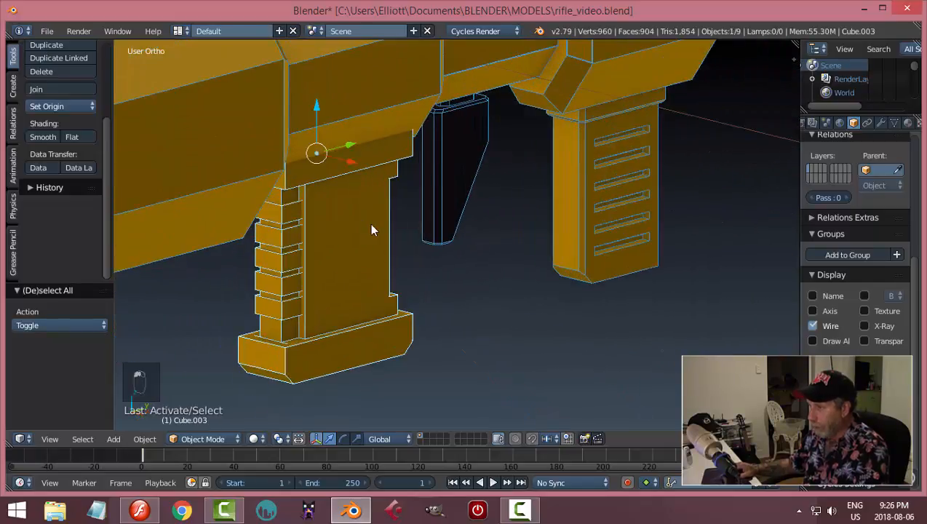
On the rear grip, select the faces of all five ridges by picking their rear faces and growing the selection once in face mode.
key("Tab")
left_click(451, 225)
middle_click_drag(392, 250, 383, 246)
key("ctrl+Tab")
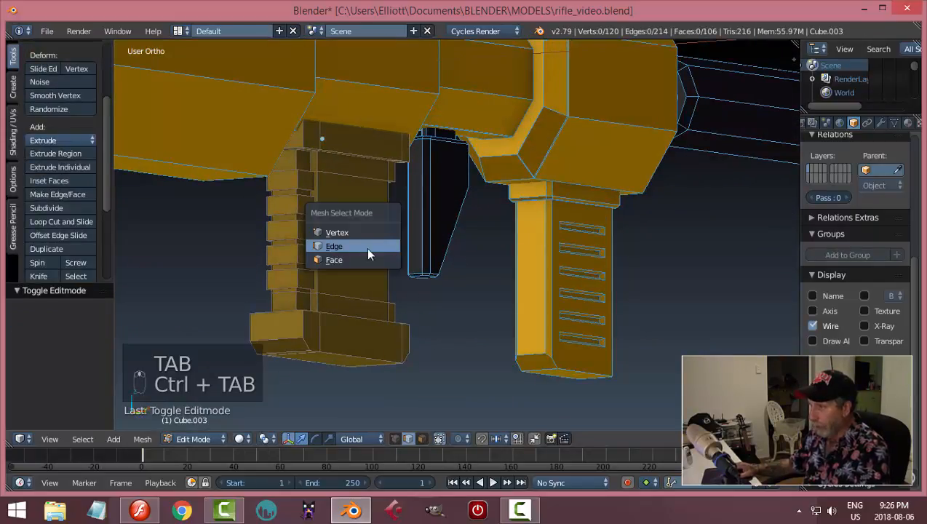
left_click(366, 264)
scroll(331, 226, "up", 2)
middle_click_drag(331, 223, 266, 206)
scroll(456, 275, "up", 2)
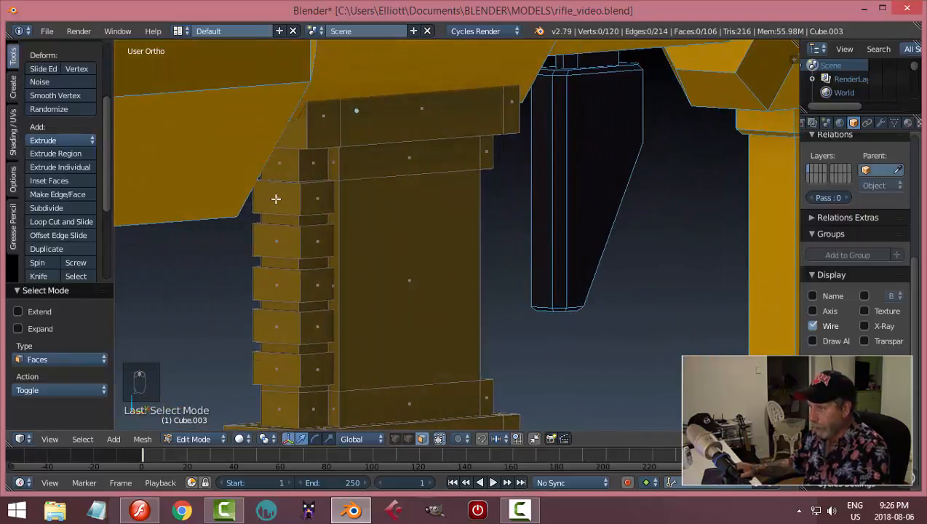
left_click(276, 198)
left_click(276, 240, "shift")
left_click(276, 283, "shift")
left_click(277, 326, "shift")
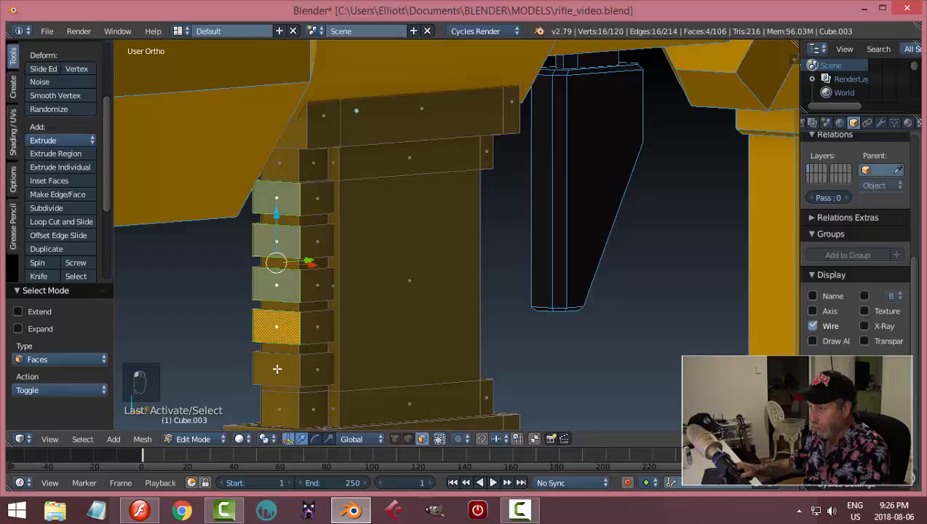
left_click(276, 368, "shift")
key("ctrl+KP_Add")
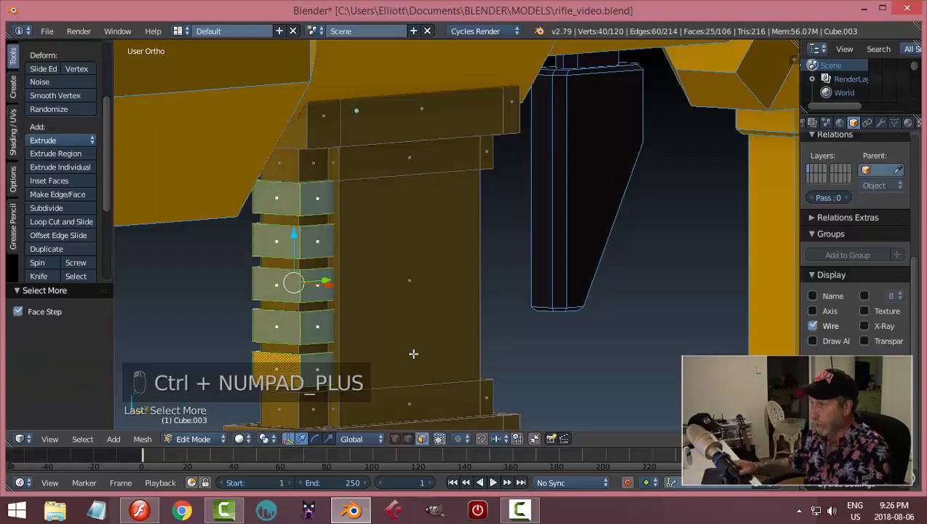
mouse_move(400, 262)
middle_mouse_down()
mouse_move(367, 319)
mouse_move(400, 238)
mouse_move(502, 218)
mouse_move(606, 262)
mouse_move(591, 307)
mouse_move(547, 285)
mouse_move(405, 276)
middle_mouse_up()
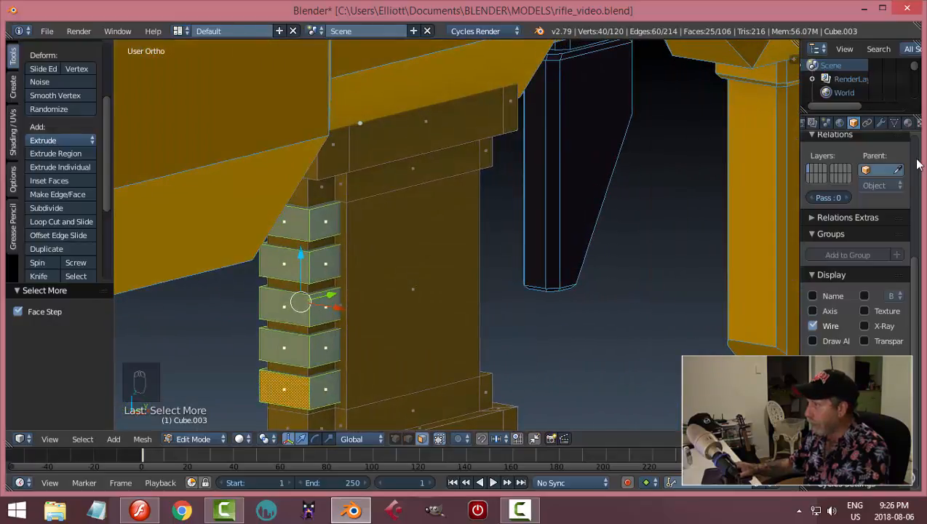
Add a second material slot with the existing black Material.002, assign it to the selected ridges, and return to object mode.
left_click(908, 123)
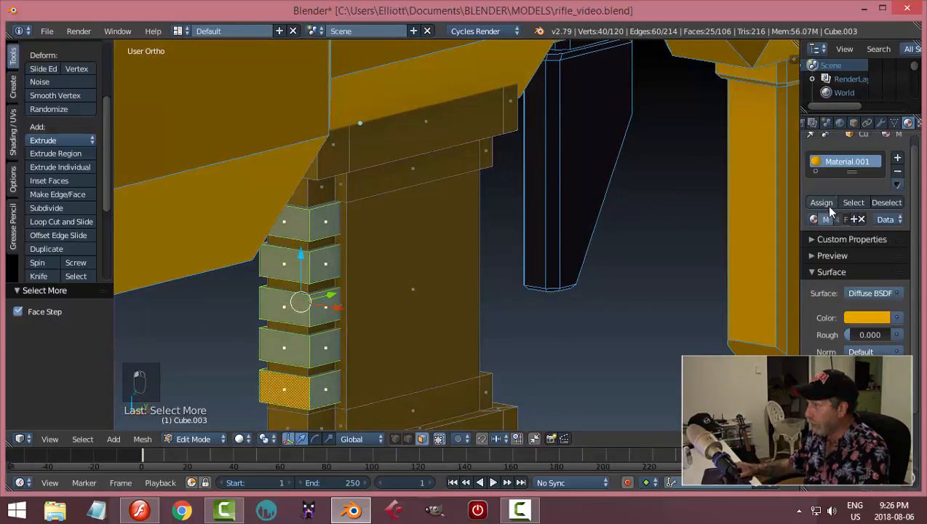
left_click(898, 158)
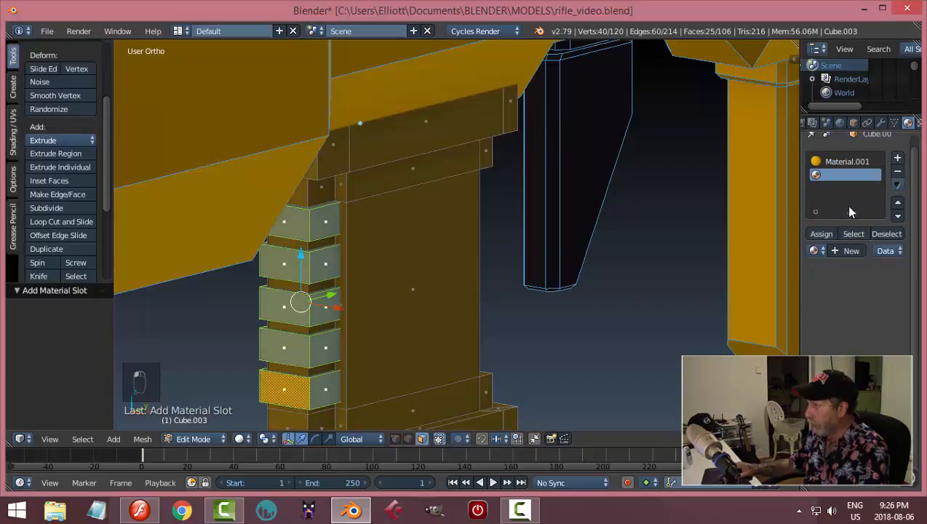
left_click(815, 250)
left_click(800, 297)
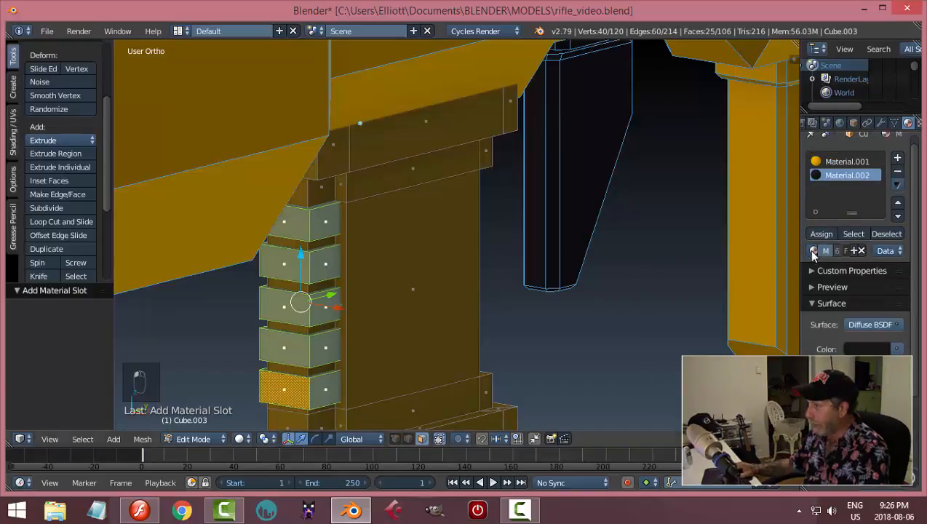
left_click(829, 237)
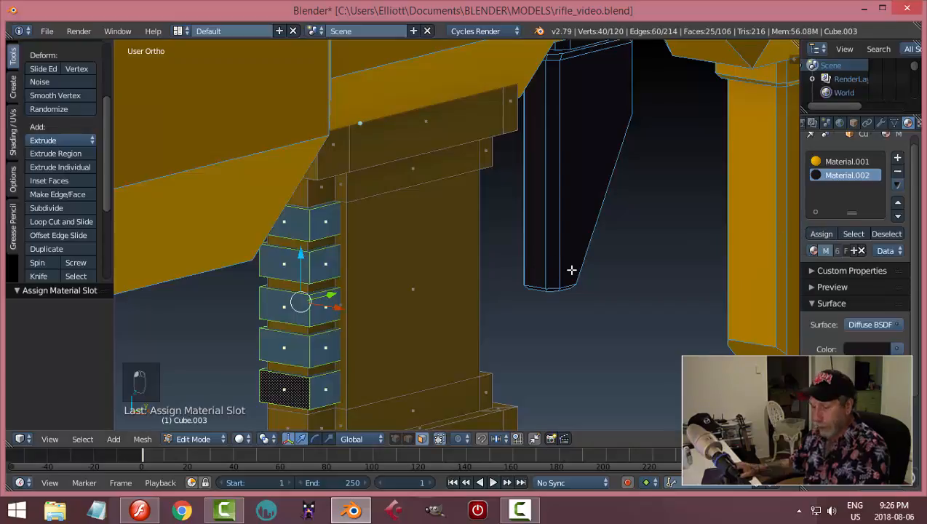
key("a")
key("Tab")
left_click(457, 270)
scroll(529, 293, "down", 5)
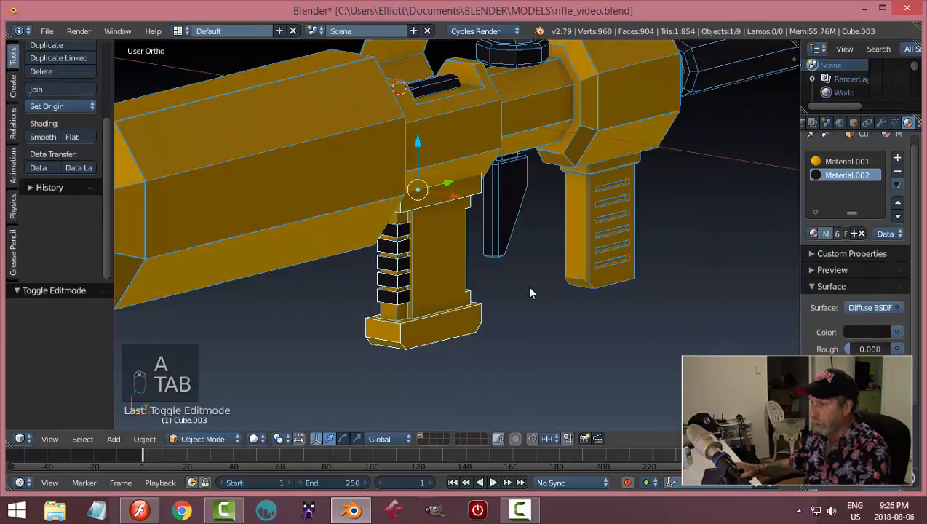
Select the rear grip's whole base block, starting from its underside face, and assign the black Material.002 to it.
key("a")
key("a")
middle_click_drag(586, 291, 472, 293)
right_click(411, 290)
key("Tab")
left_click(513, 289)
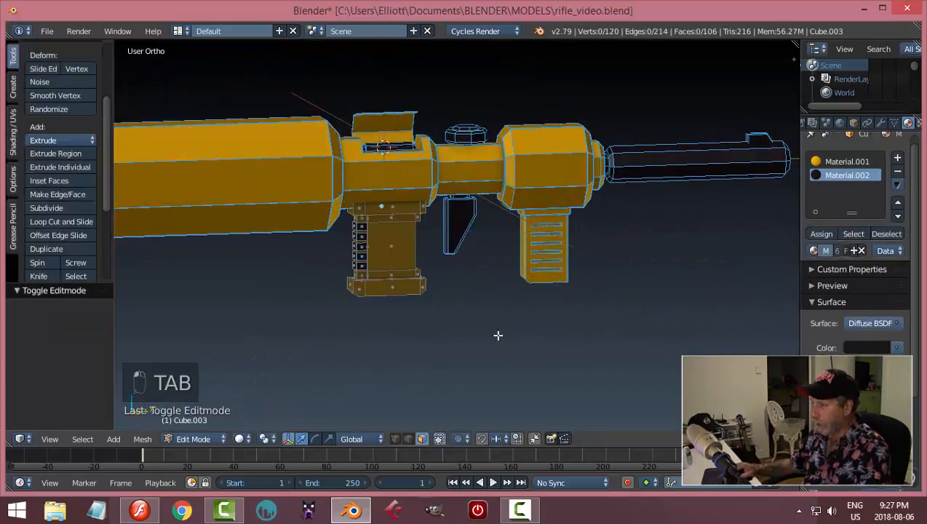
middle_click_drag(496, 333, 489, 237)
scroll(423, 306, "up", 3)
right_click(364, 285)
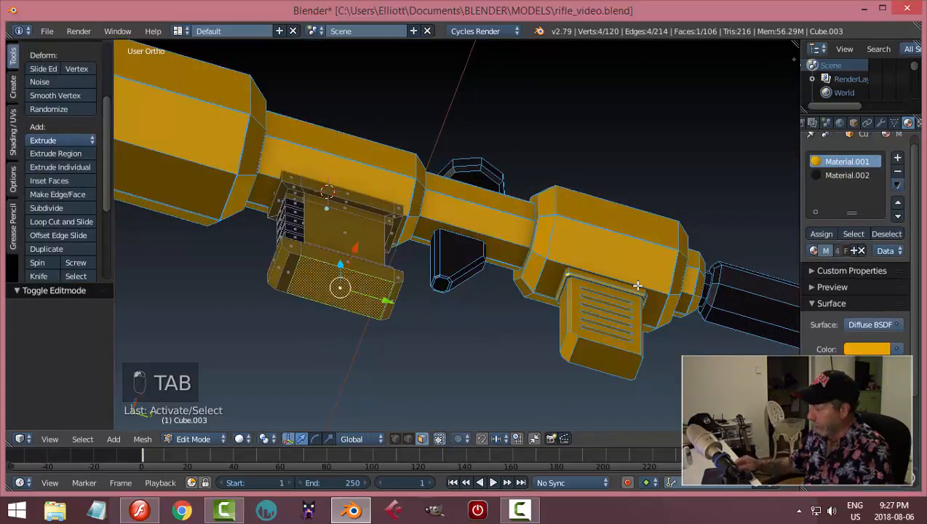
key("ctrl+KP_Add")
key("ctrl+KP_Add")
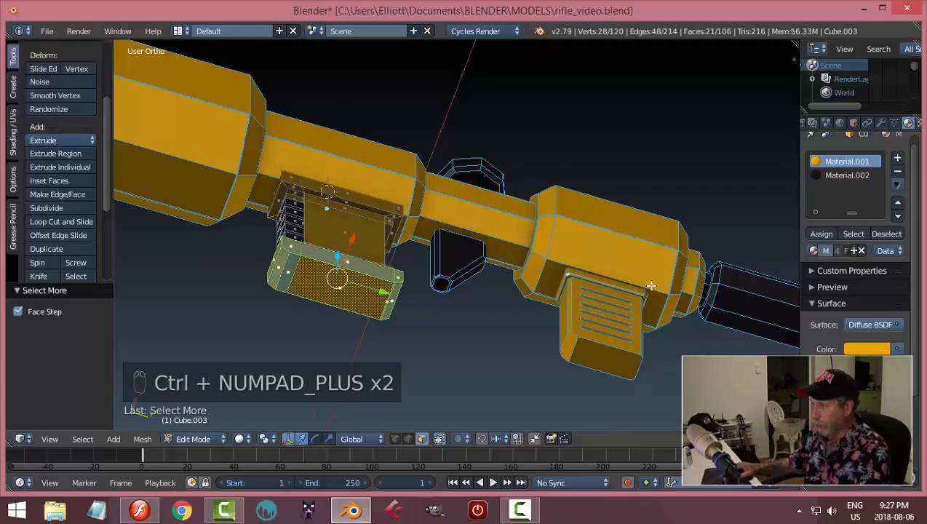
middle_click_drag(387, 291, 650, 311)
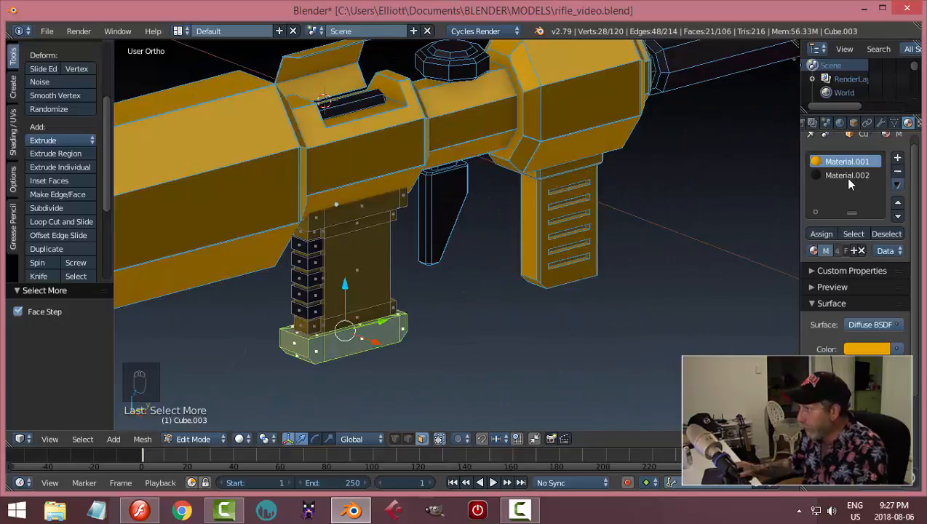
left_click(820, 234)
key("a")
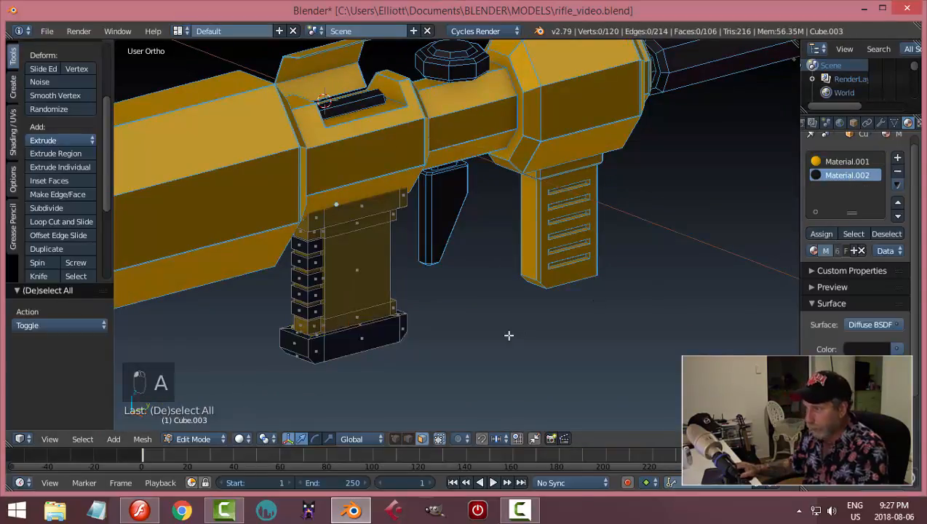
key("Tab")
left_click(456, 339)
Assign the black Material.002 to the two remaining orange faces on top of the grip's base, beside the ridged back.
middle_click_drag(458, 336, 306, 248)
scroll(377, 373, "up", 2)
scroll(407, 298, "up", 3)
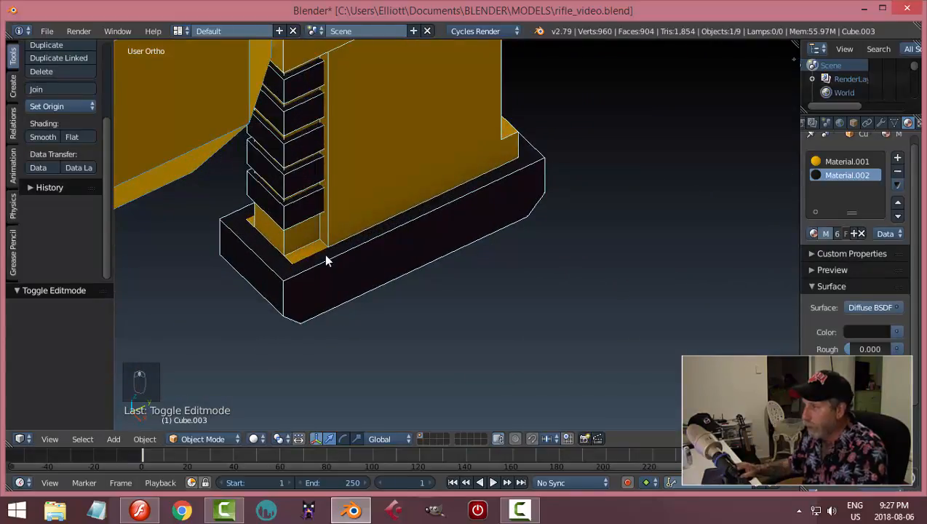
key("Tab")
left_click(419, 260)
right_click(313, 250)
middle_click_drag(296, 281, 425, 252)
right_click(379, 291, "shift")
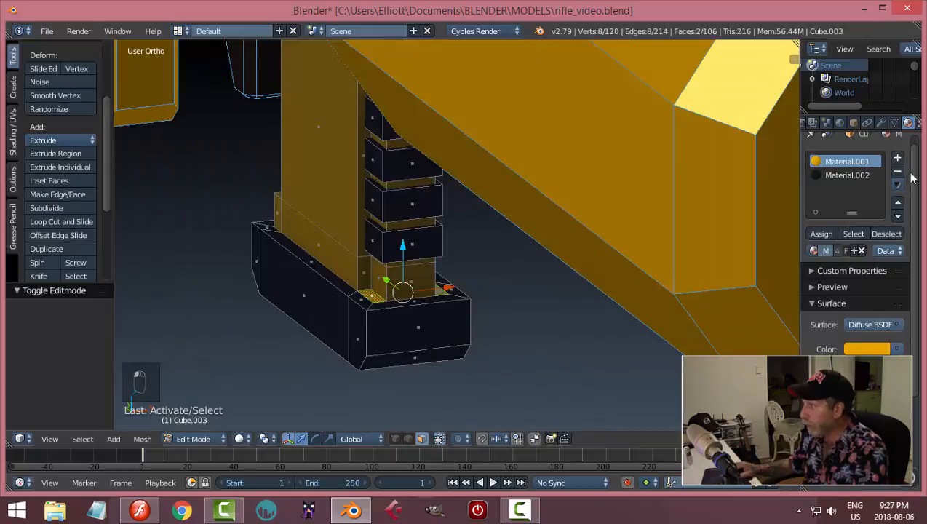
left_click(868, 177)
left_click(823, 234)
key("a")
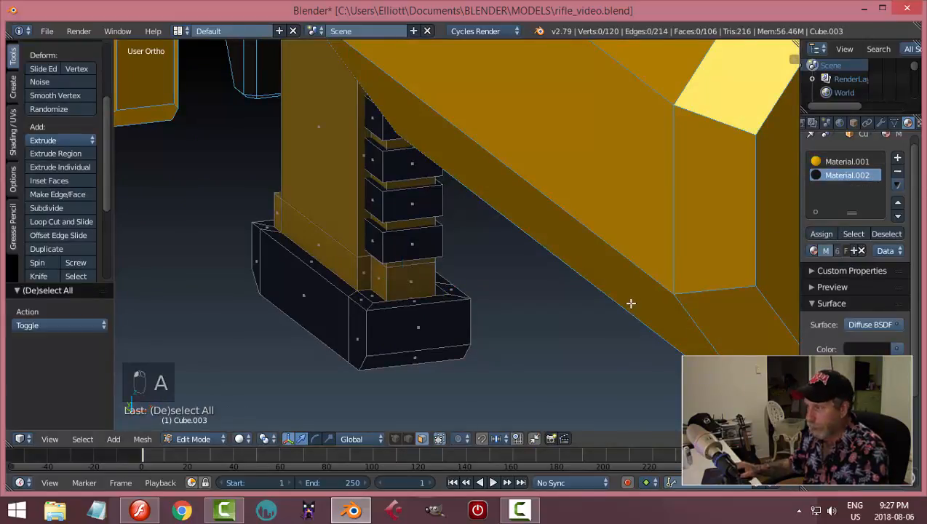
Return to object mode, deselect everything and save the file.
middle_click_drag(516, 302, 540, 267)
key("Tab")
key("a")
key("a")
scroll(502, 300, "down", 5)
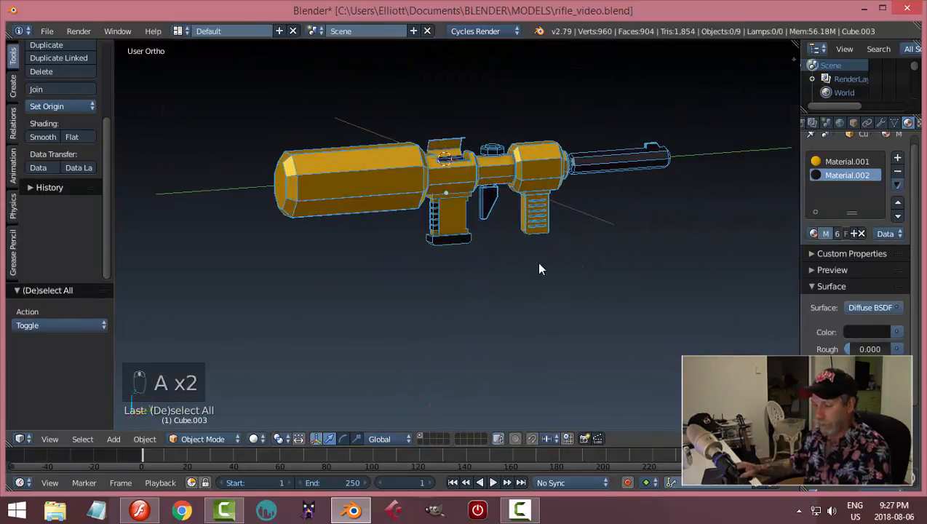
key("ctrl+s")
left_click(539, 265)
View the rifle from its muzzle side, preview it with an OpenGL viewport render, and close the render.
middle_click_drag(639, 236, 514, 304)
scroll(524, 259, "up", 4)
scroll(514, 306, "down", 1)
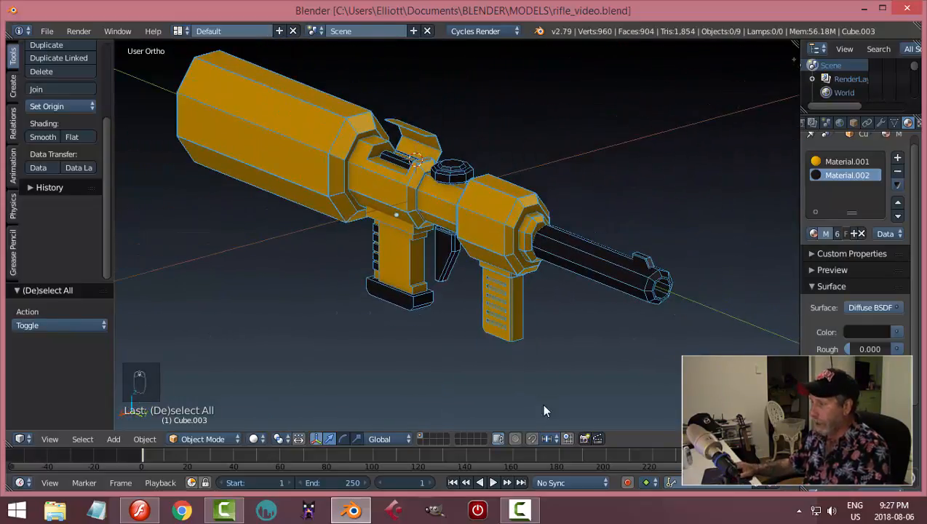
left_click(587, 438)
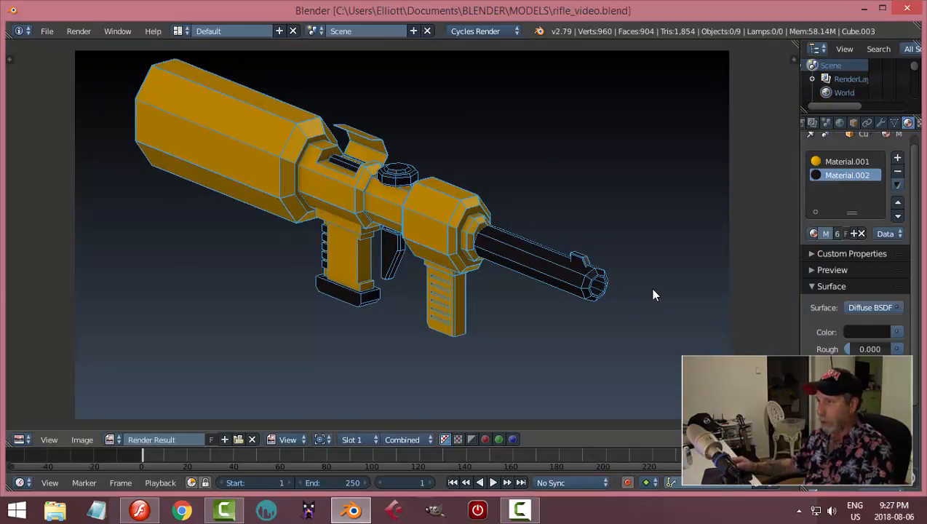
key("Escape")
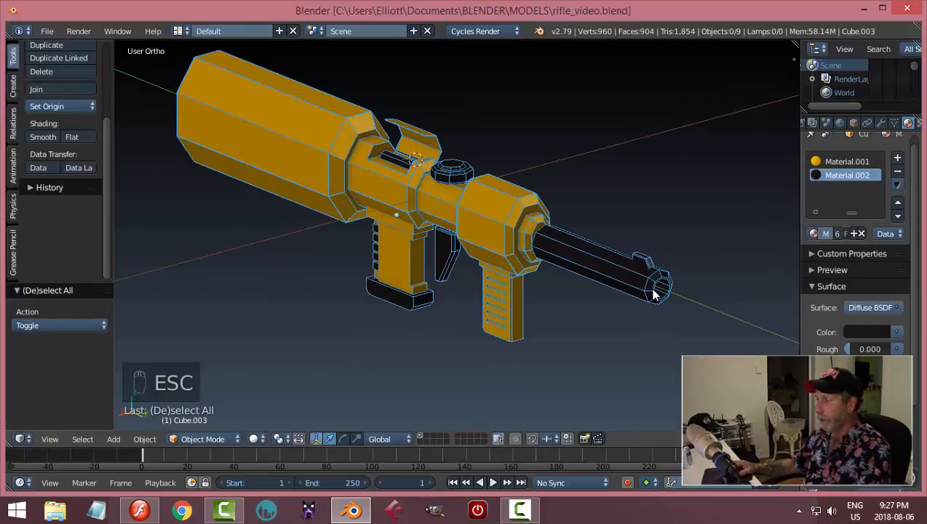
Try the black Material.002 on the rifle's main body and undo the material change.
right_click(491, 227)
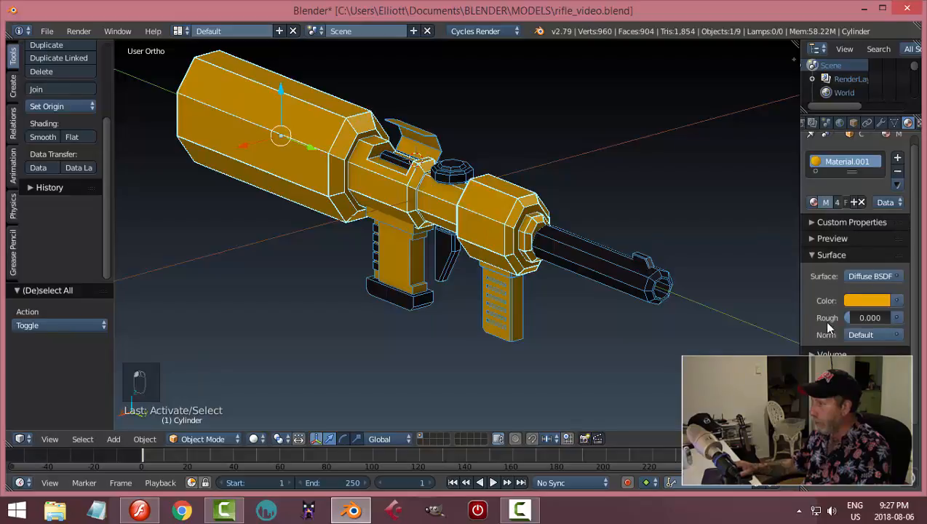
left_click(813, 203)
left_click(698, 249)
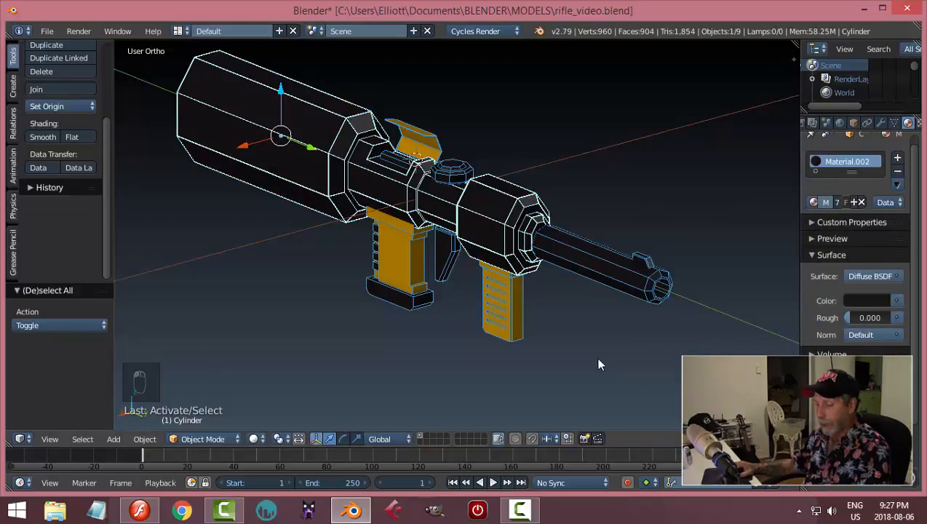
key("a")
key("ctrl+z")
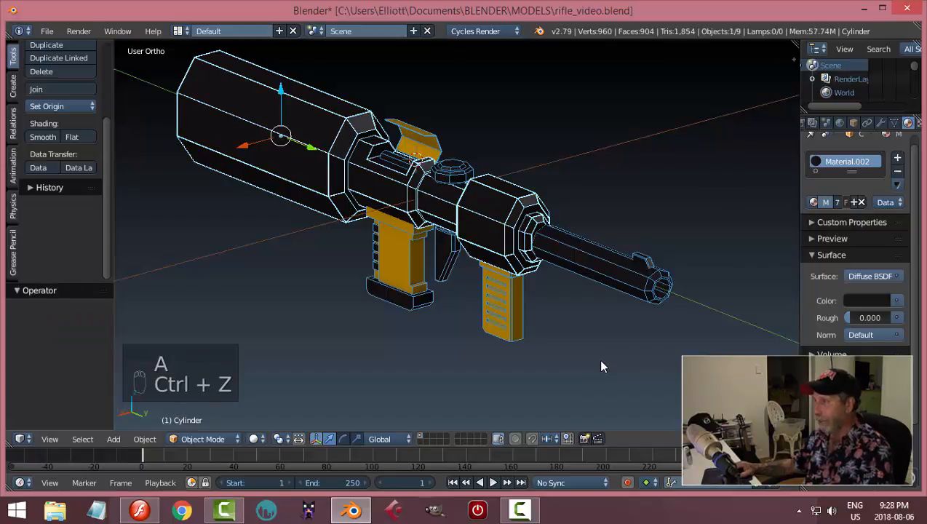
key("ctrl+z")
Turn off the wire overlay in the object display settings of the main body, the barrel and the front grip.
left_click(853, 123)
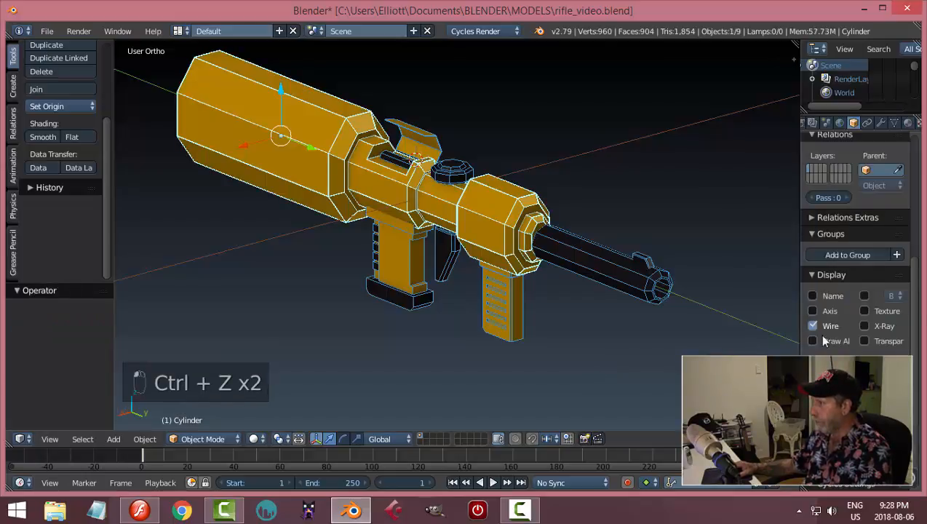
left_click(812, 325)
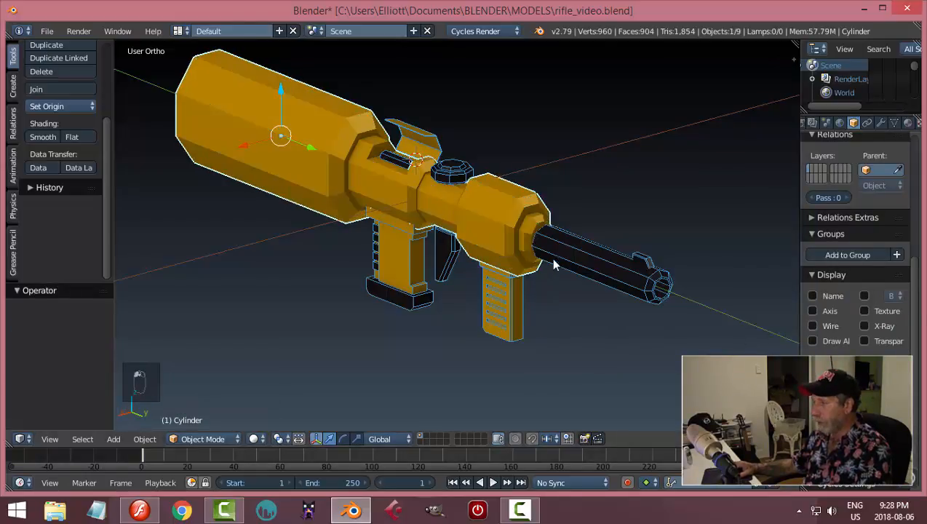
key("a")
key("a")
key("a")
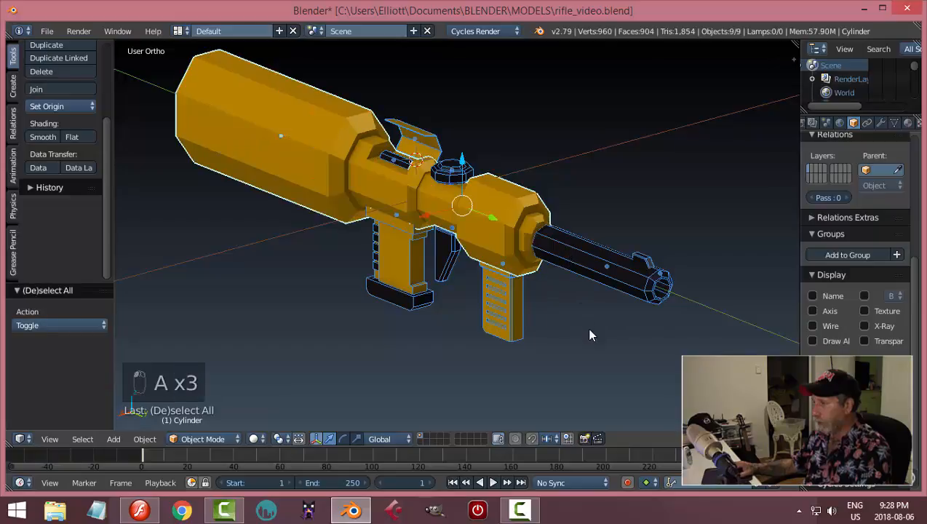
left_click(812, 325)
left_click(811, 325)
right_click(603, 270)
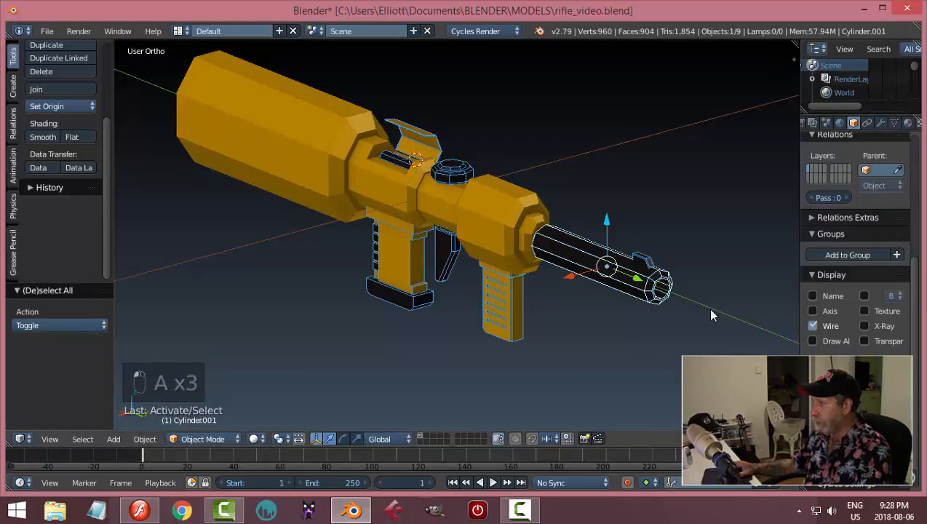
left_click(811, 325)
right_click(513, 312)
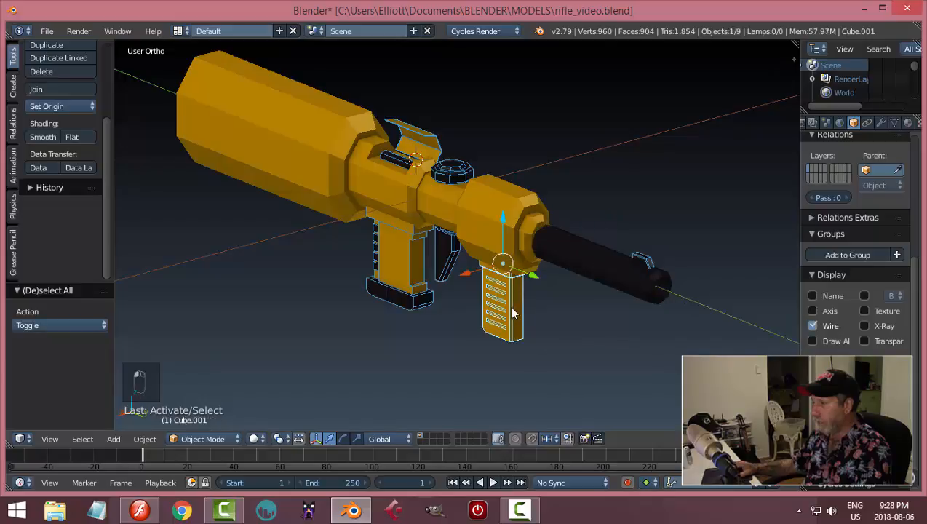
left_click(812, 325)
key("a")
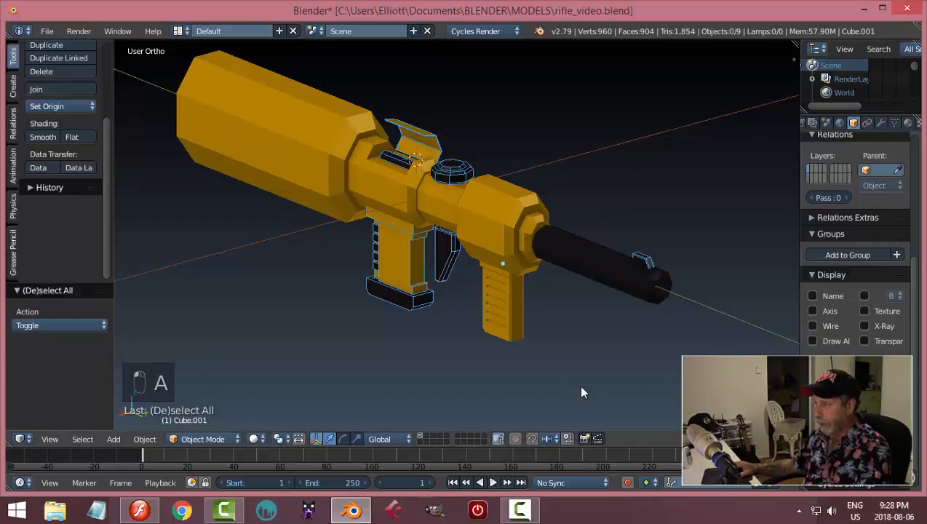
Turn the wire overlay back on for the main body, front grip and barrel, and deselect everything.
middle_click_drag(577, 384, 661, 378)
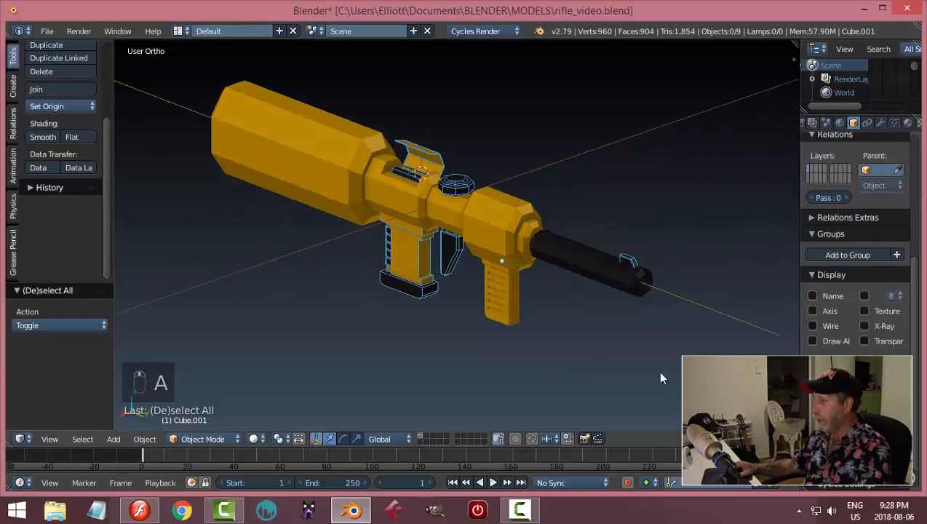
right_click(518, 256)
left_click(812, 326)
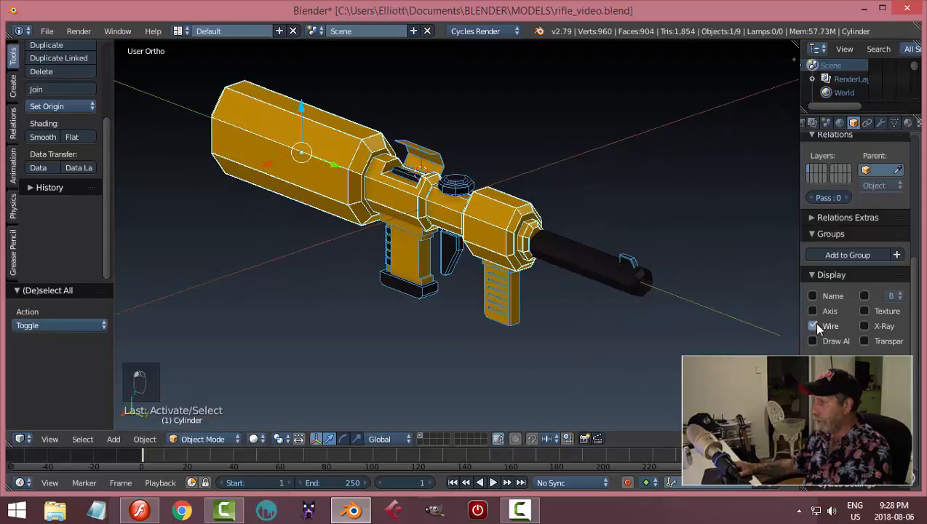
right_click(615, 275)
left_click(813, 326)
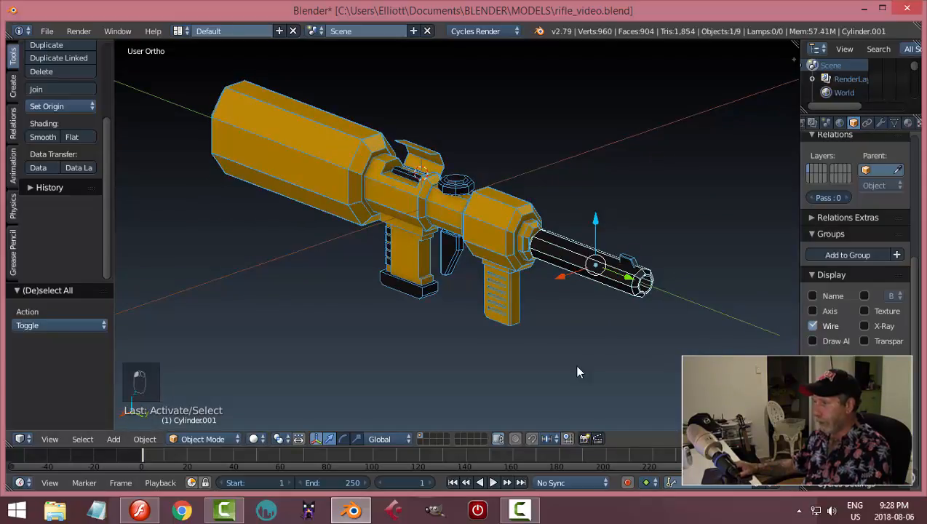
key("a")
mouse_move(574, 364)
middle_mouse_down()
mouse_move(557, 340)
mouse_move(556, 365)
middle_mouse_up()
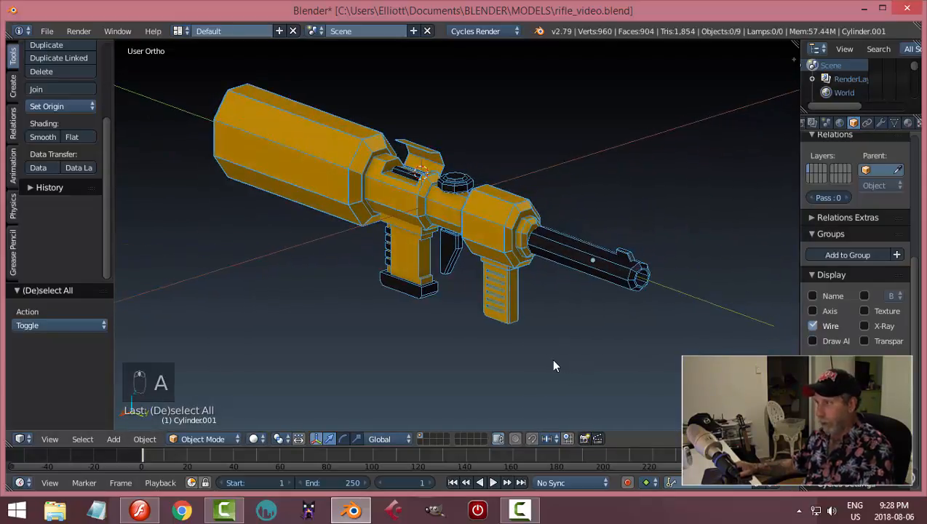
Save the rifle file and switch to the right orthographic view.
key("ctrl+s")
middle_click_drag(619, 332, 599, 370)
key("KP_3")
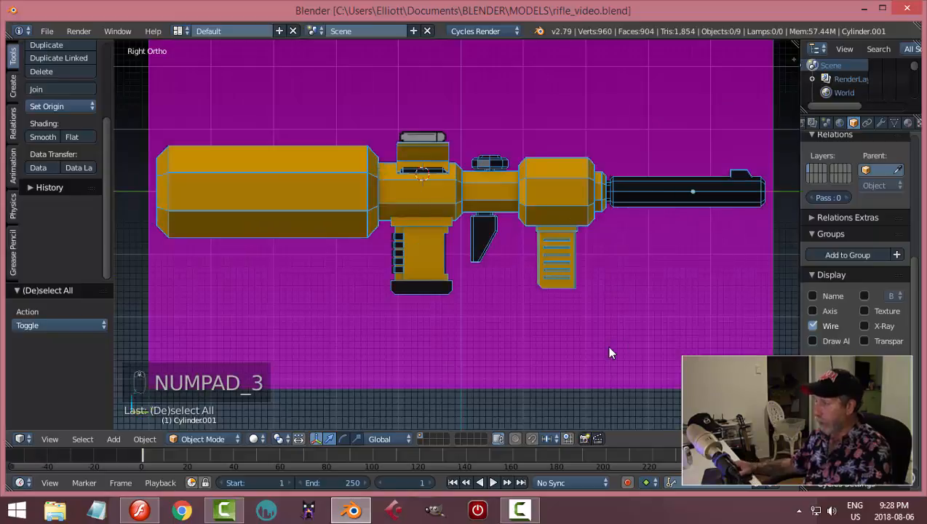
Collapse the viewport's Shading settings and turn off Background Images to hide the reference behind the rifle.
key("n")
key("n")
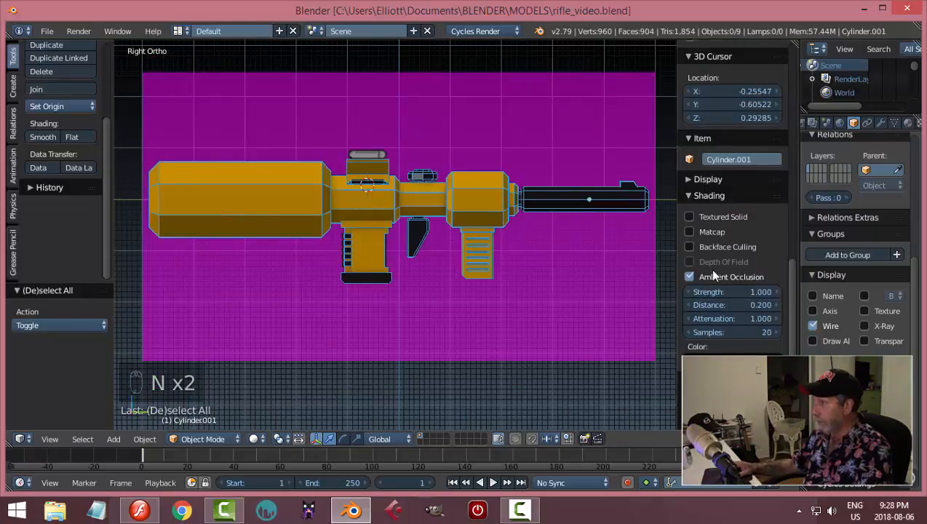
scroll(714, 275, "down", 1)
left_click(688, 172)
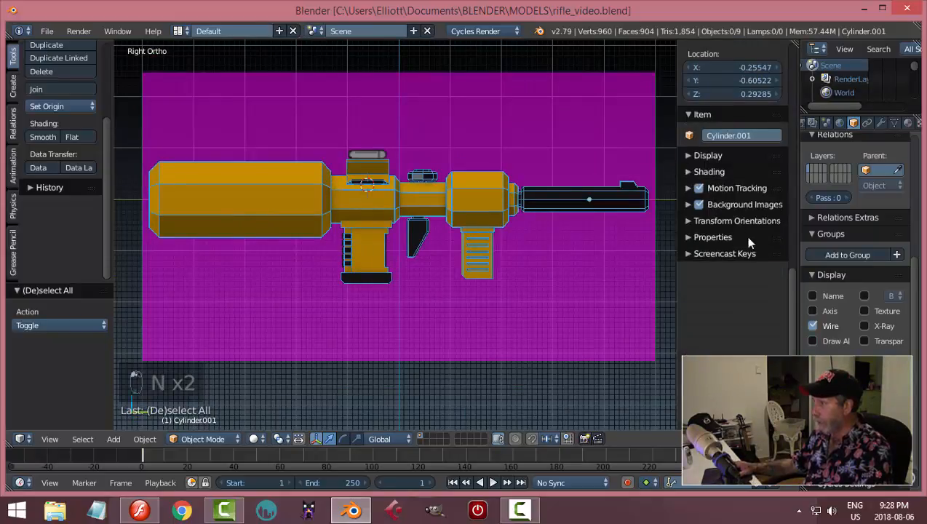
left_click(698, 205)
key("n")
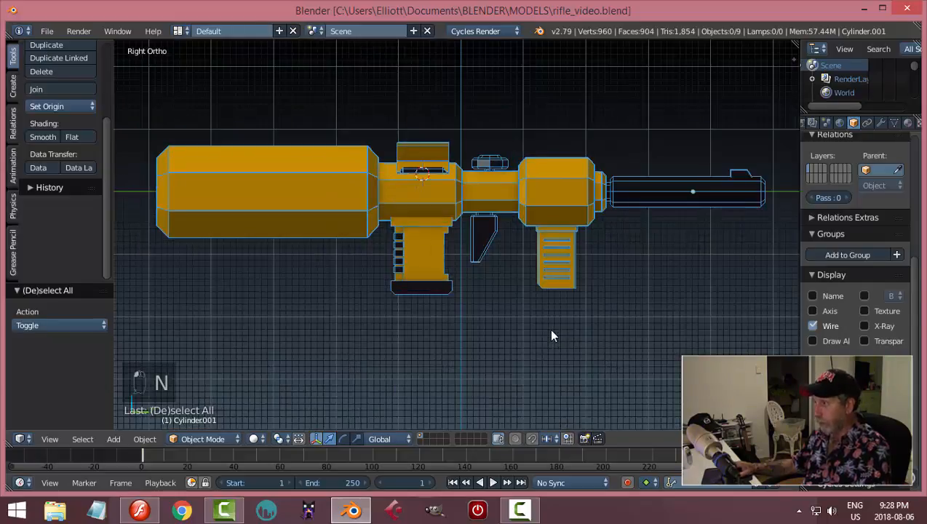
Preview the rifle's right side view with an OpenGL viewport render.
middle_click_drag(648, 349, 630, 354, "shift")
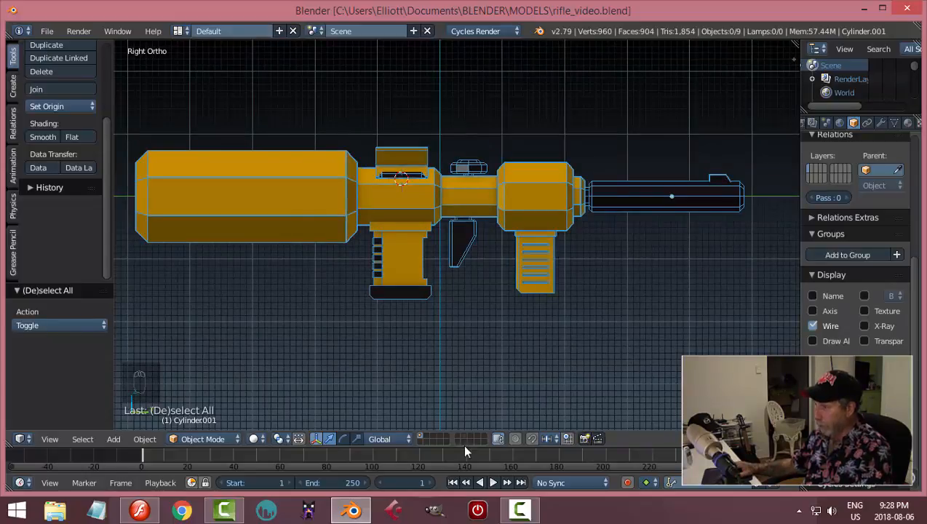
left_click(584, 438)
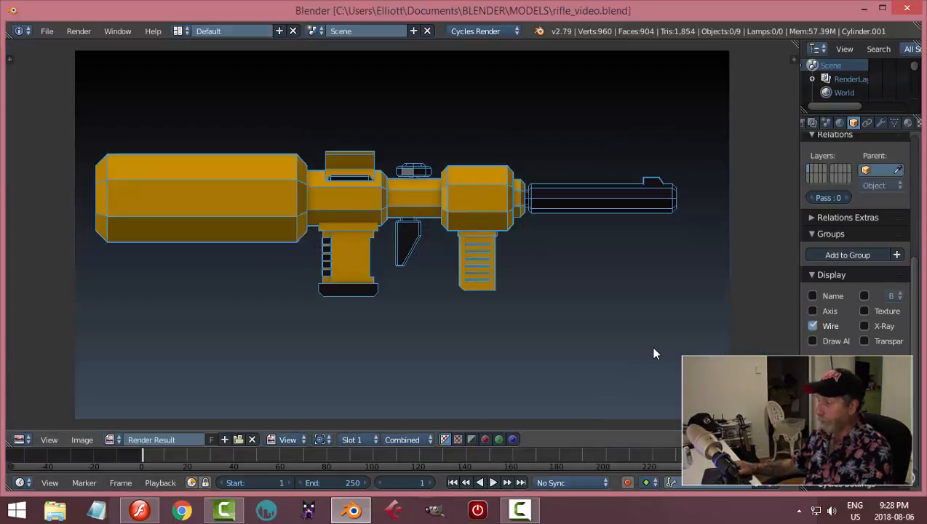